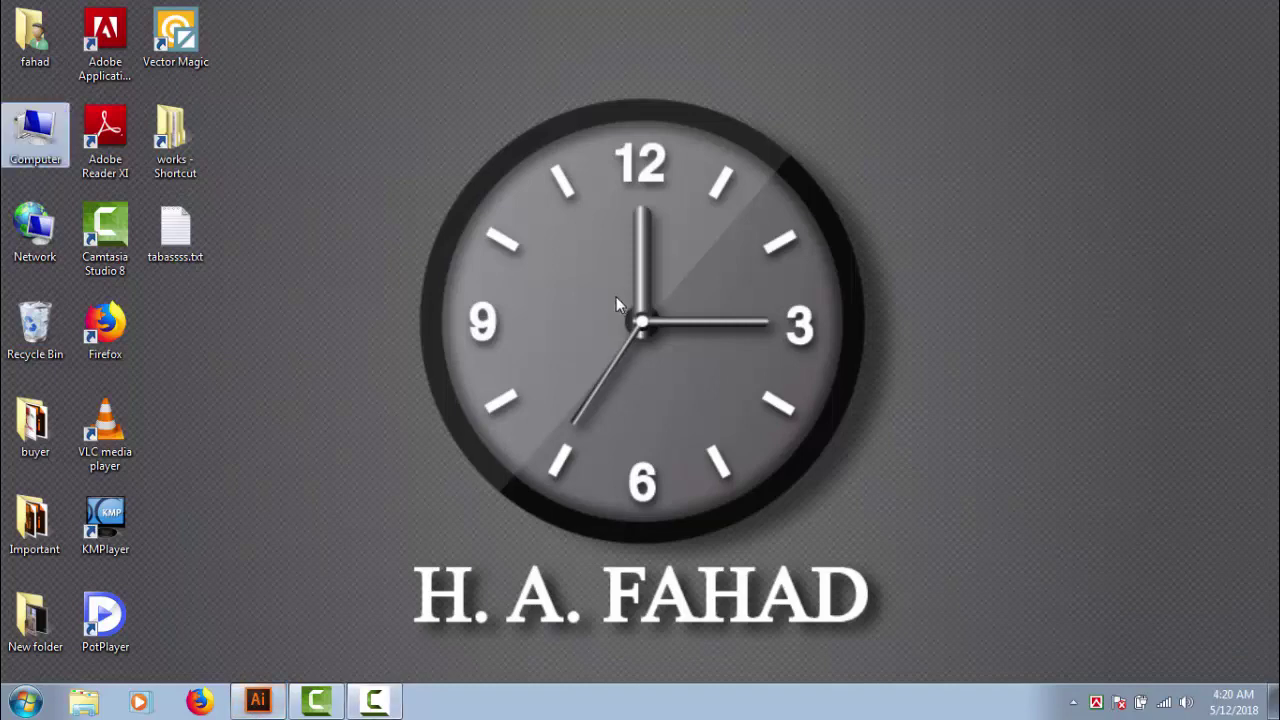
Refresh the desktop and restore the Adobe Illustrator window from the taskbar.
right_click(616, 296)
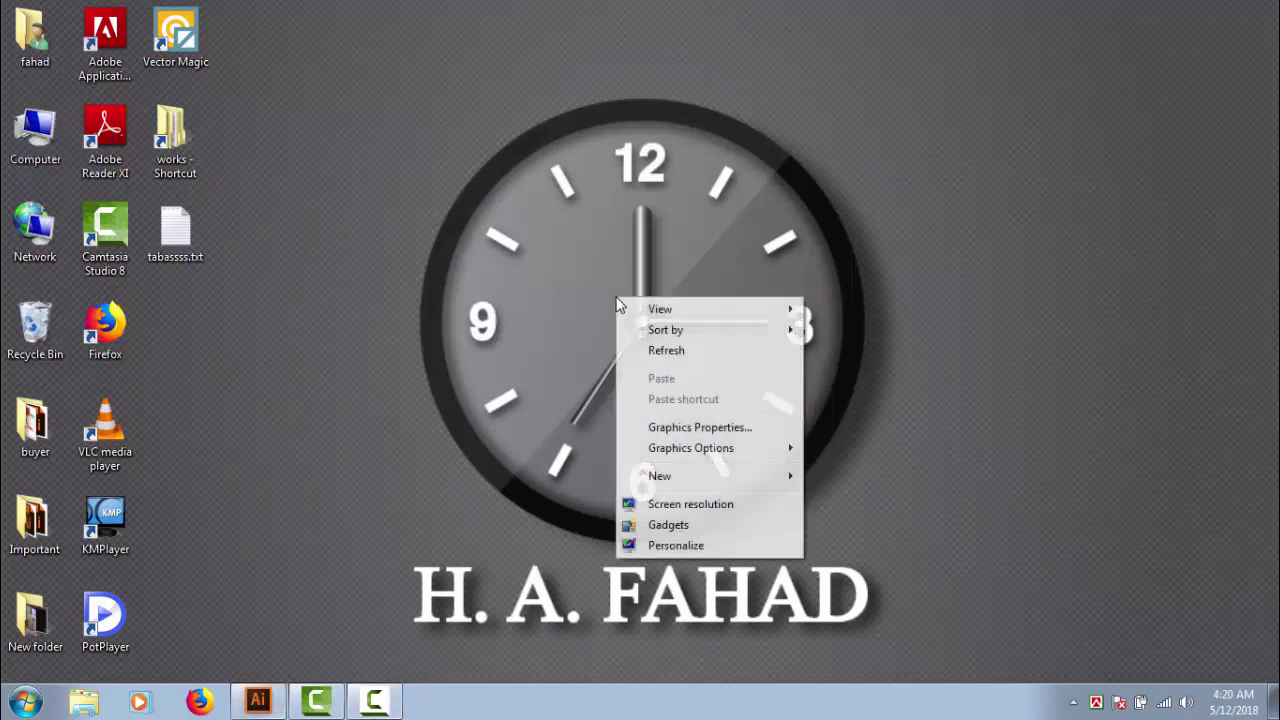
left_click(654, 350)
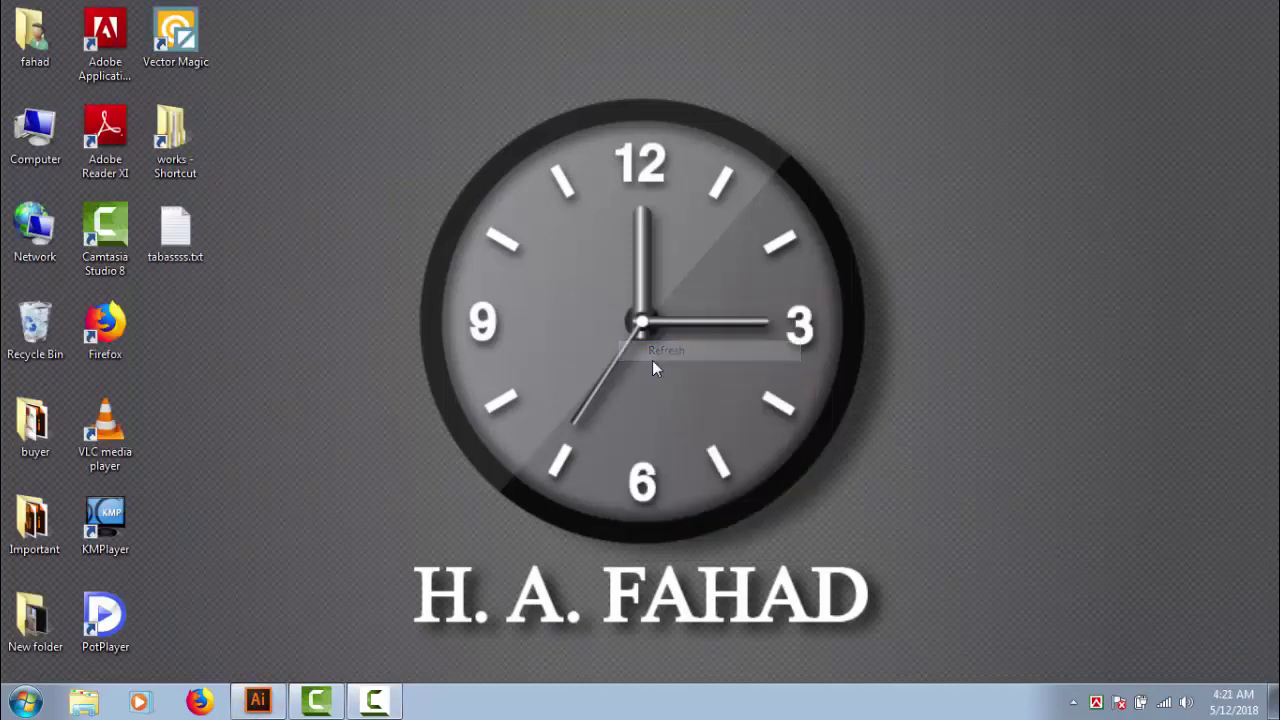
left_click(258, 701)
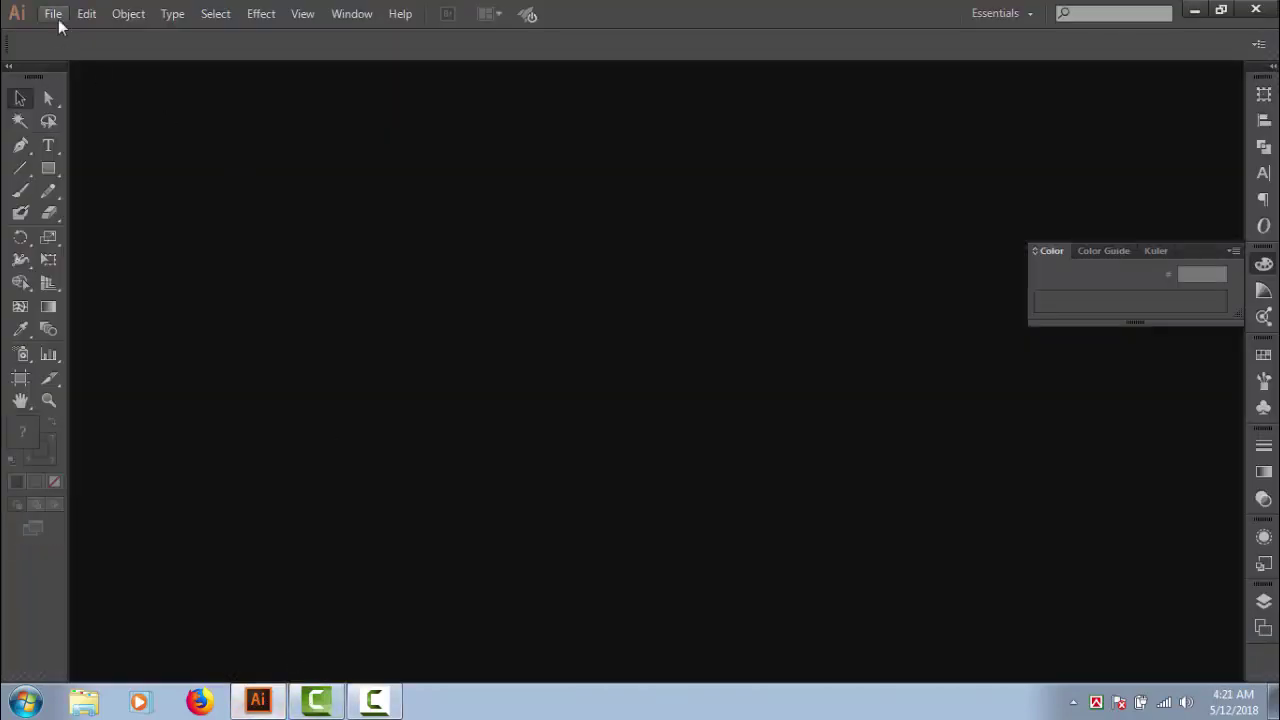
Create a new 960 × 560 px document using the Web profile.
left_click(53, 14)
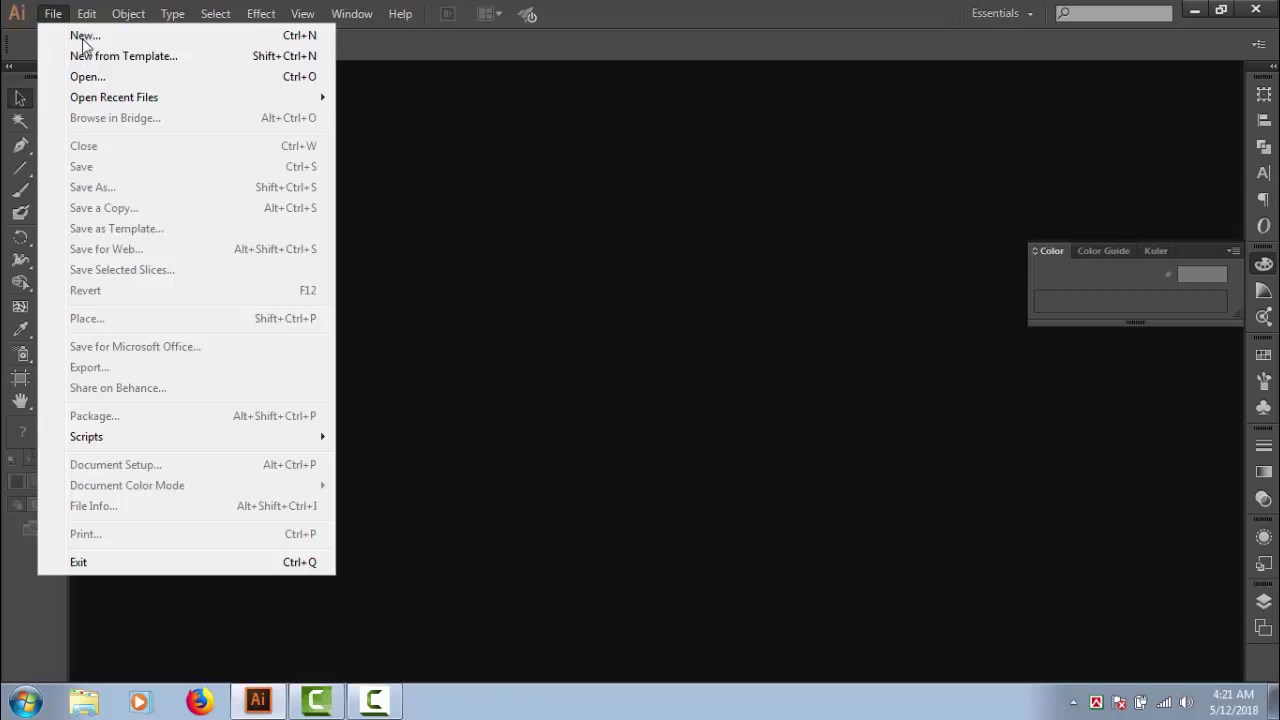
left_click(84, 38)
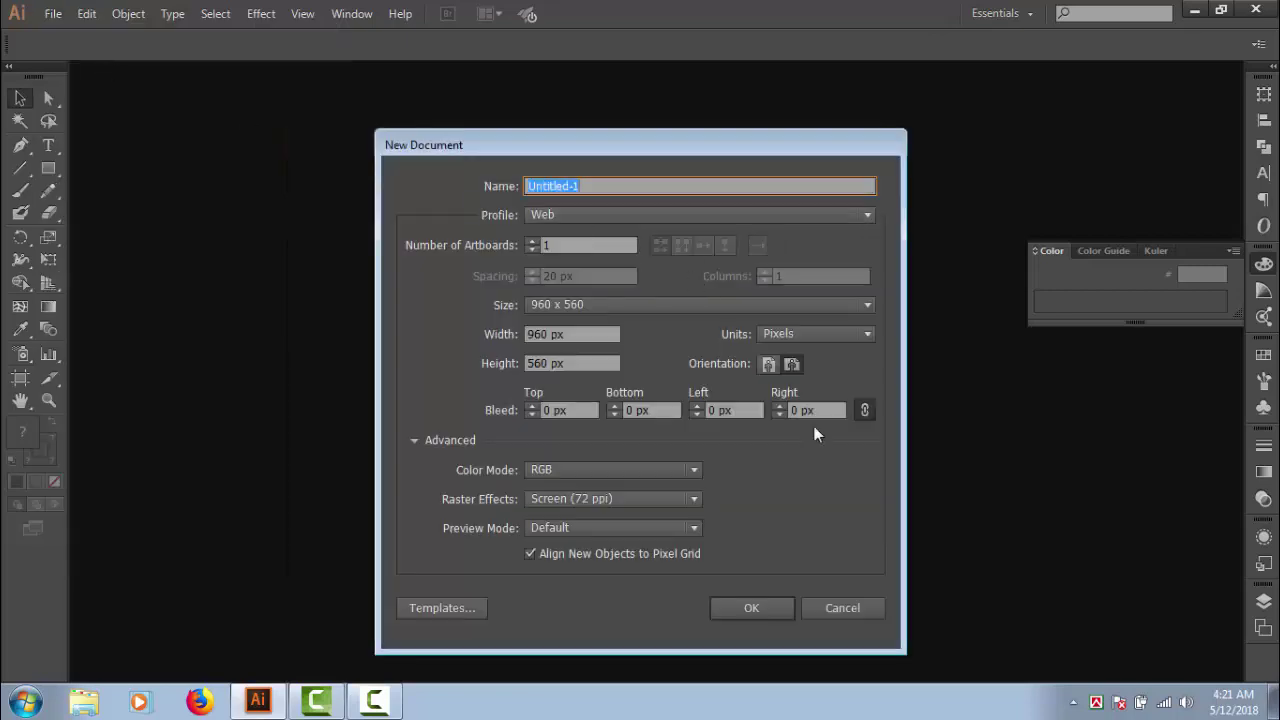
left_click(603, 215)
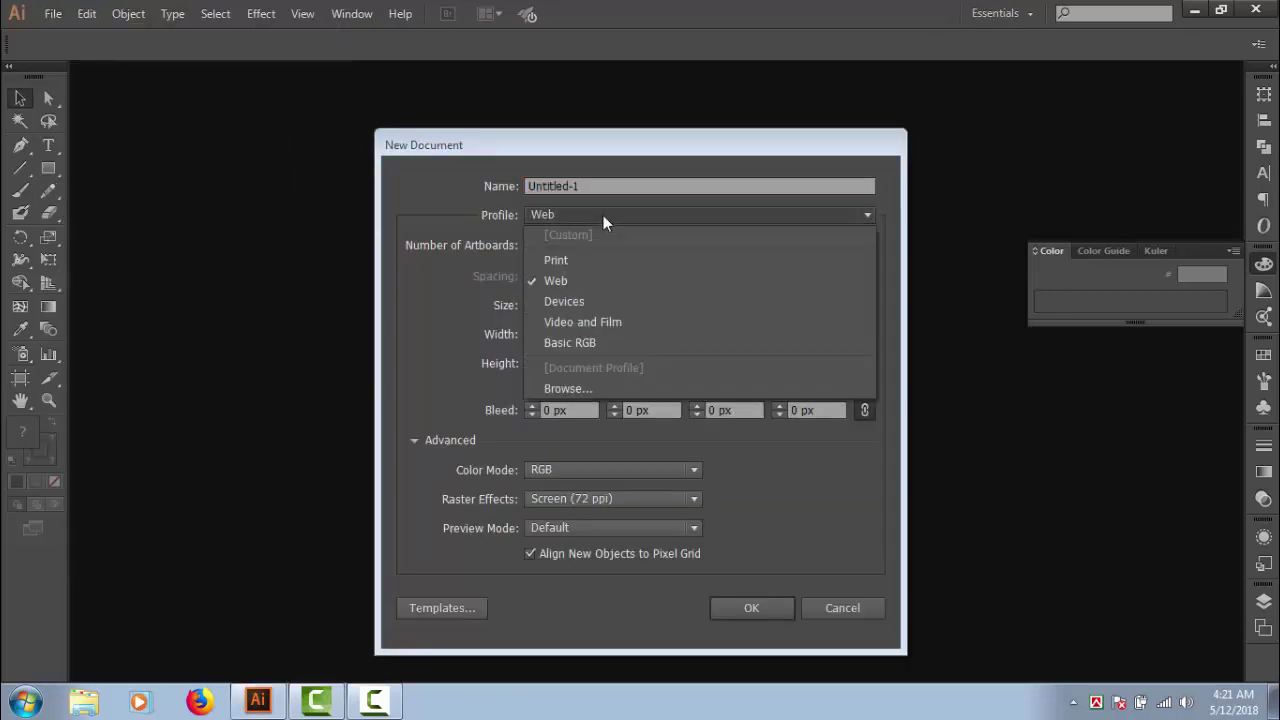
left_click(559, 281)
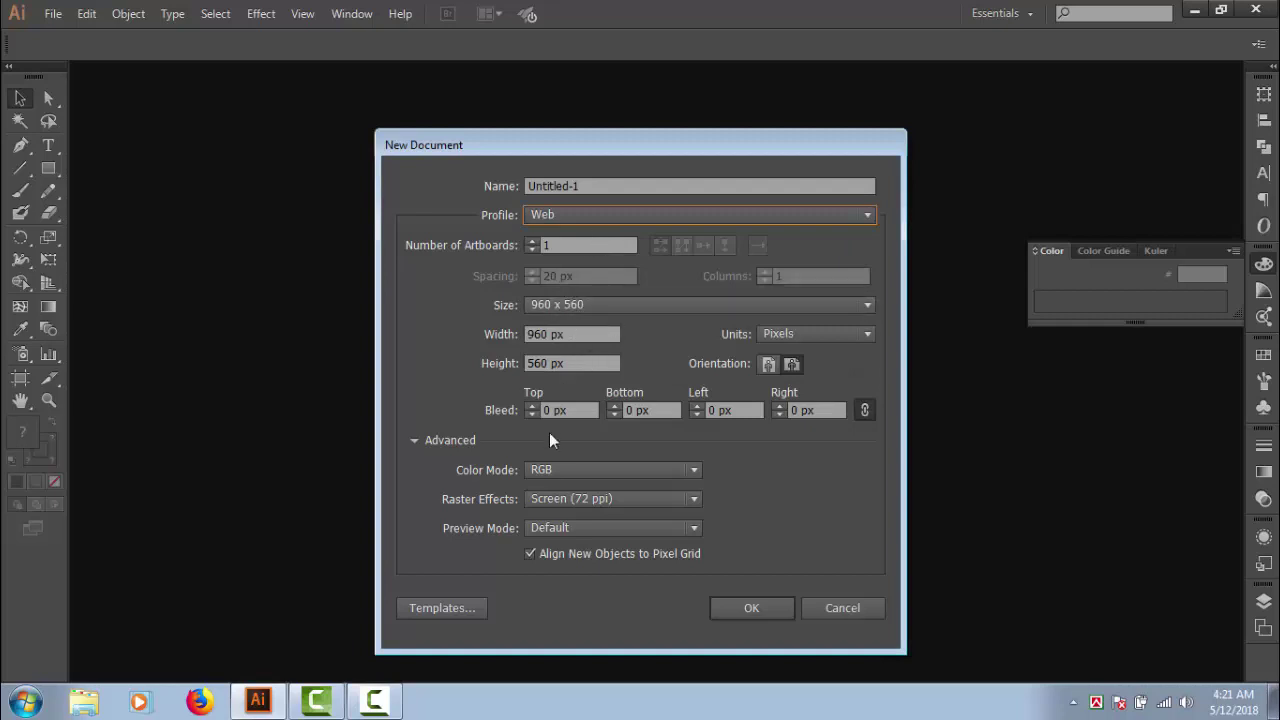
left_click(767, 612)
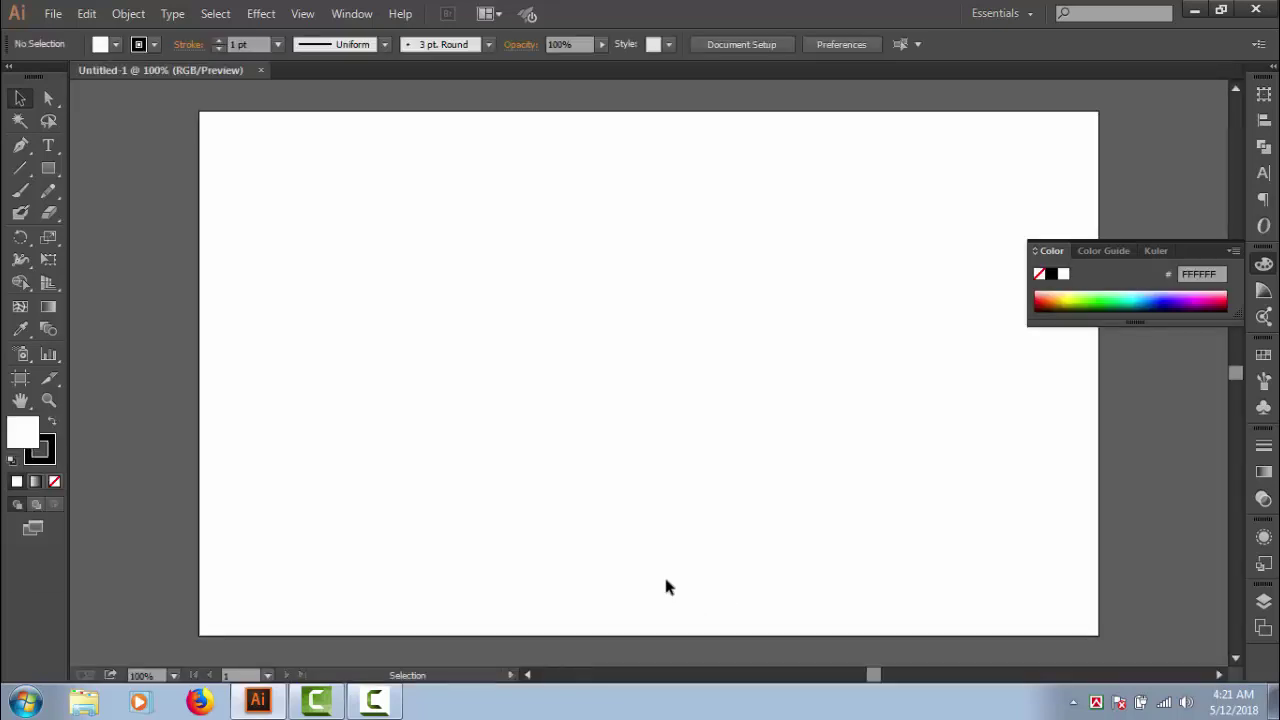
Type OGS on the artboard, scale it up and move it toward the page centre.
left_click(48, 145)
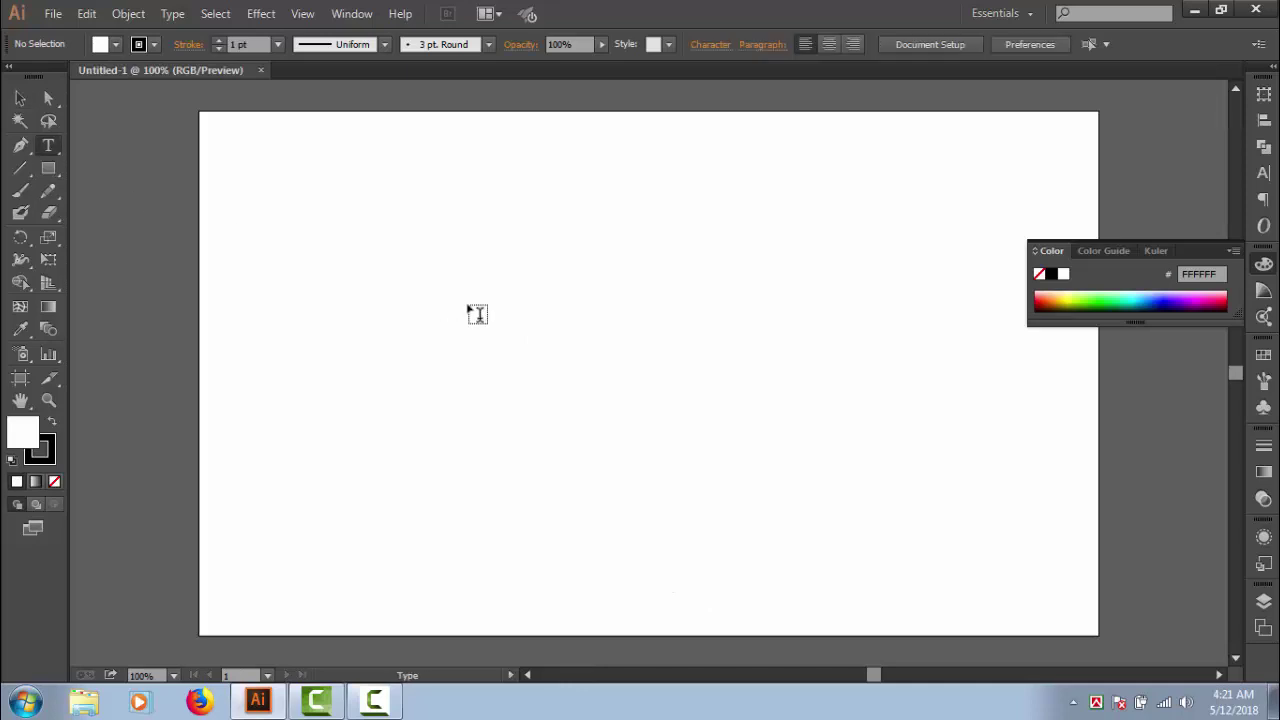
left_click(567, 377)
type("OGS")
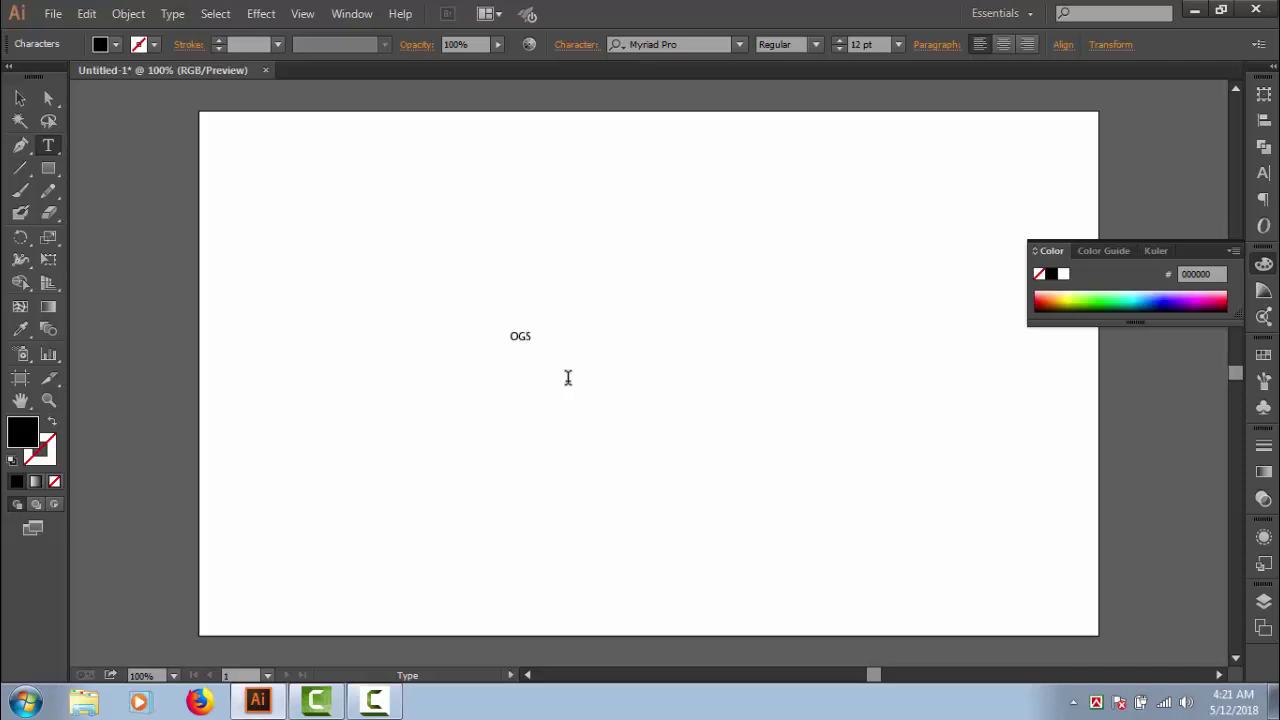
key("v")
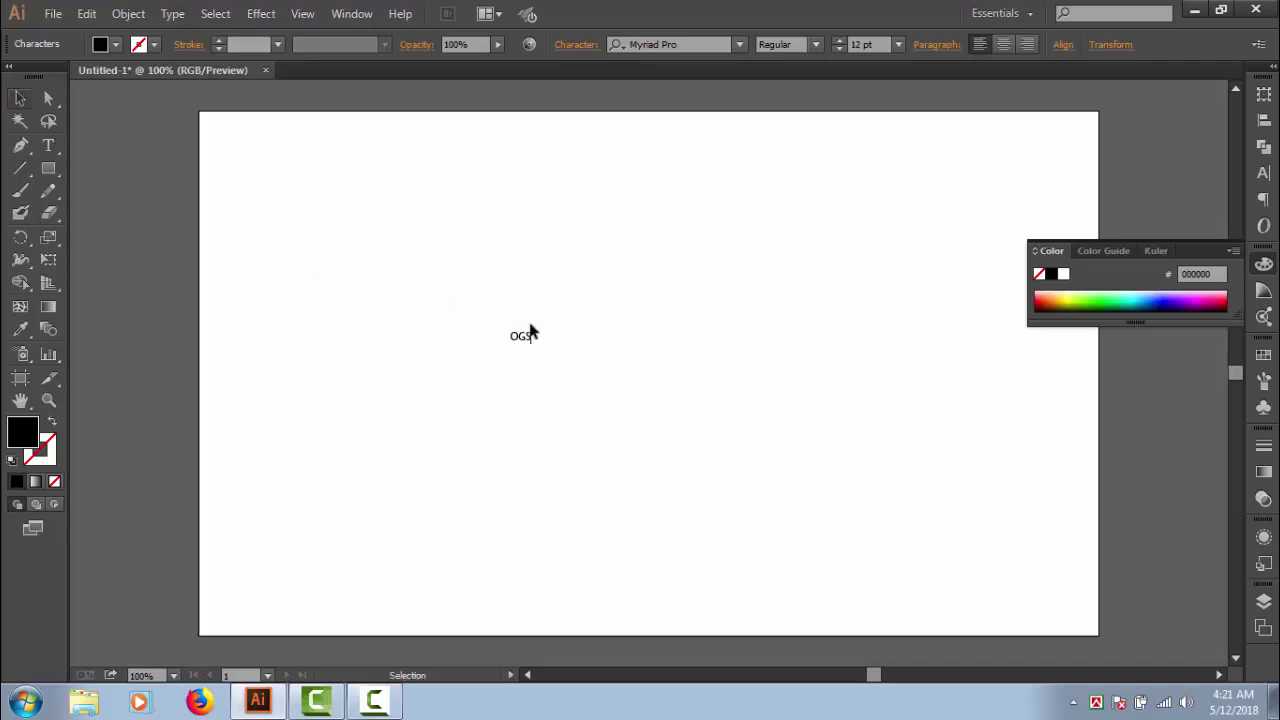
left_click(530, 335)
left_click_drag(527, 343, 698, 478)
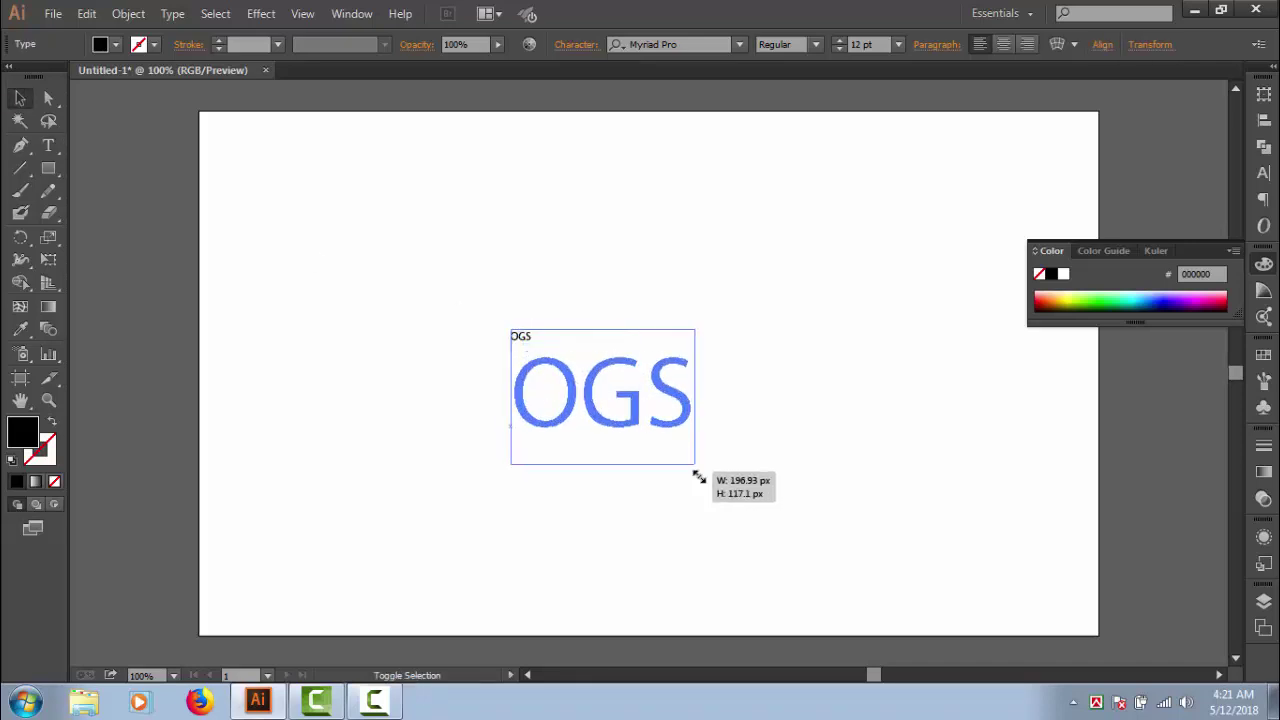
left_click_drag(602, 410, 565, 318)
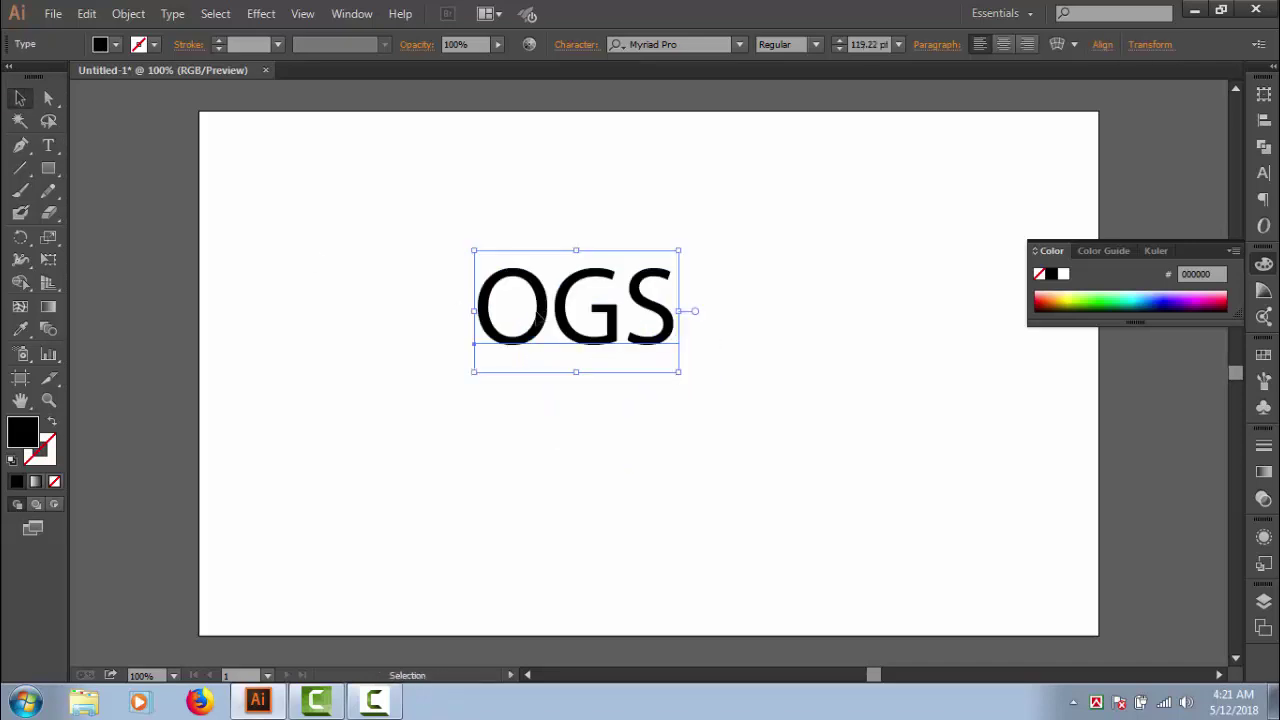
Select all the OGS letters with the Type tool for editing.
left_click(48, 145)
left_click(540, 295)
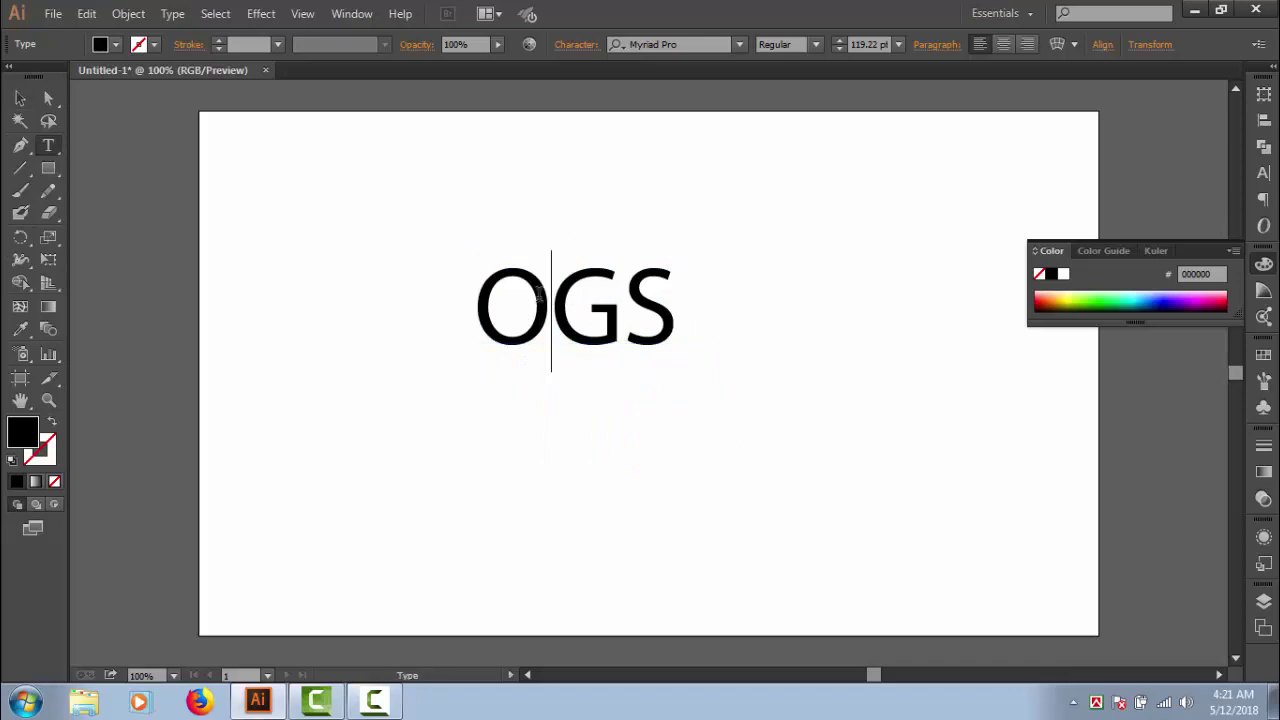
double_click(538, 294)
left_click_drag(486, 293, 690, 291)
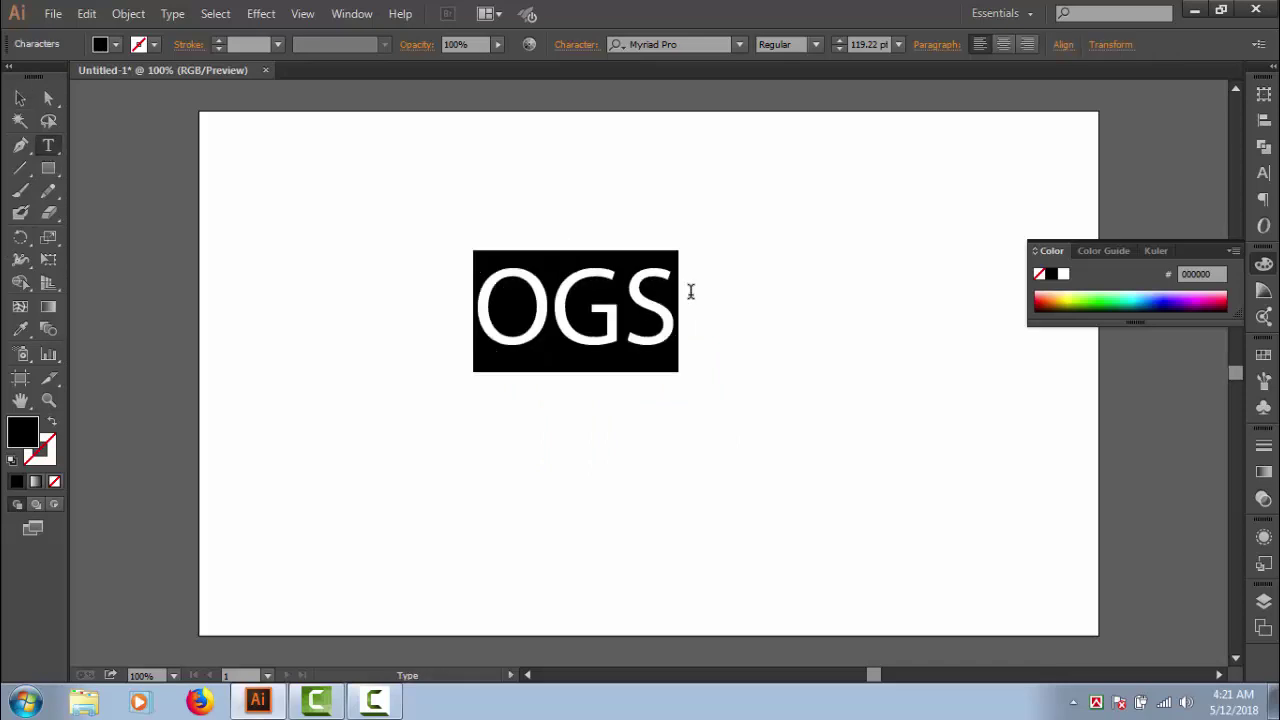
Preview several fonts on the OGS text in the Character panel and settle on Nyala.
left_click(1263, 172)
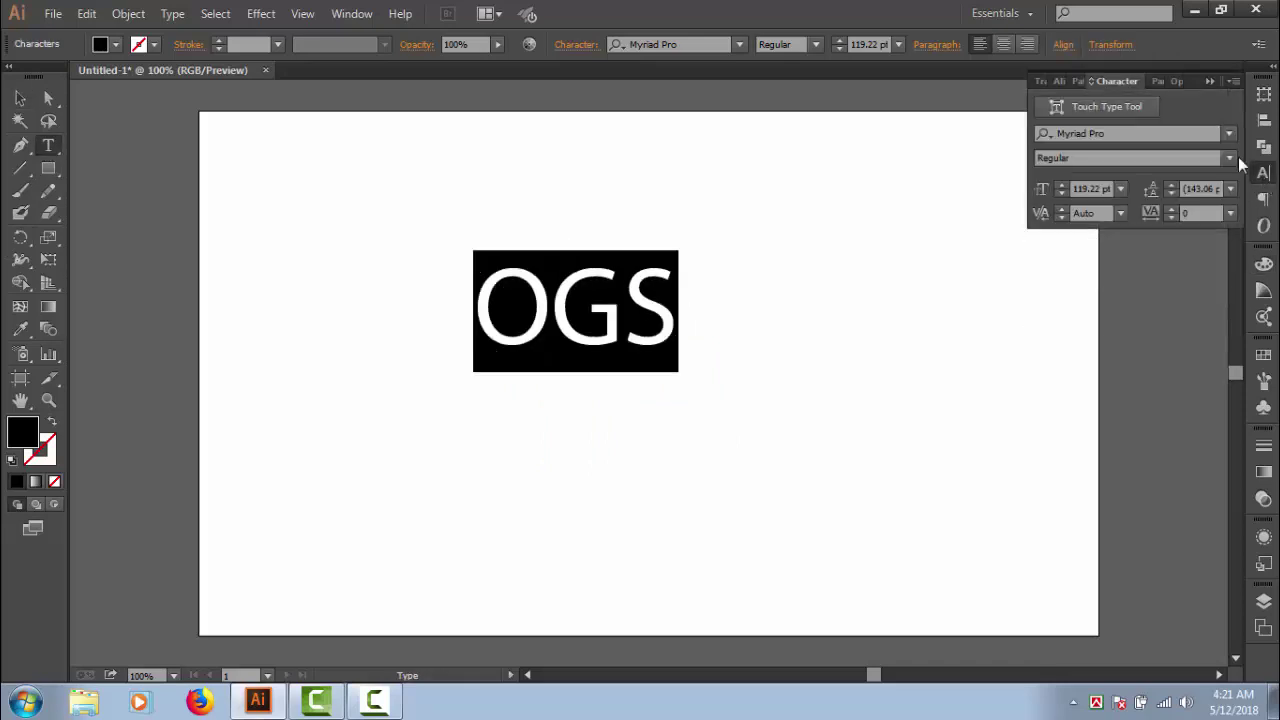
left_click(1173, 132)
key("Down")
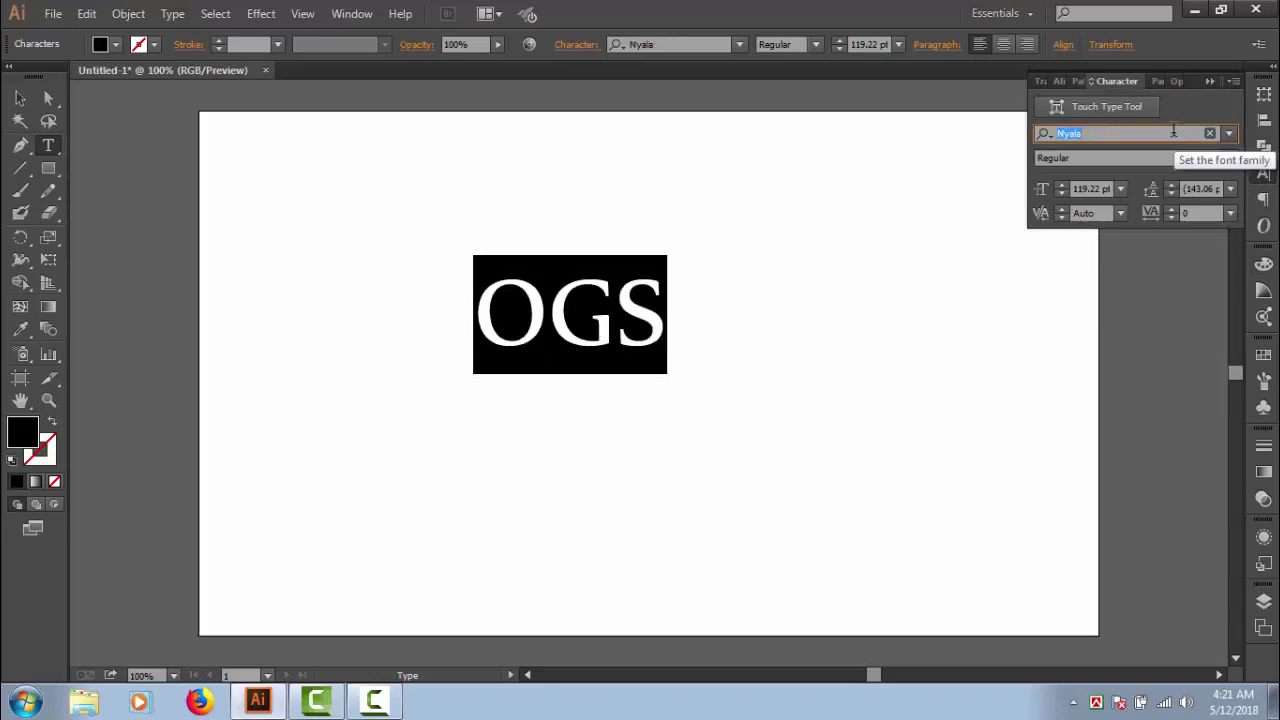
key("Down")
key("Down")
key("Down")
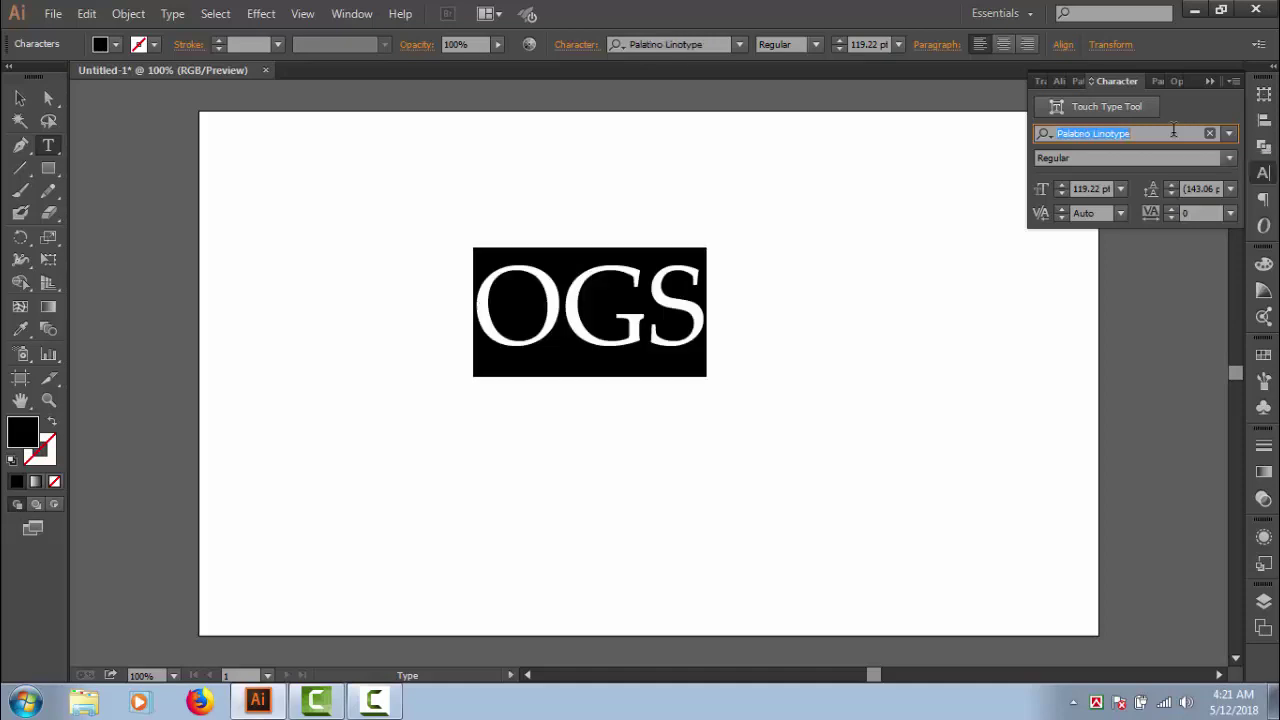
key("Down")
key("Down")
key("Down")
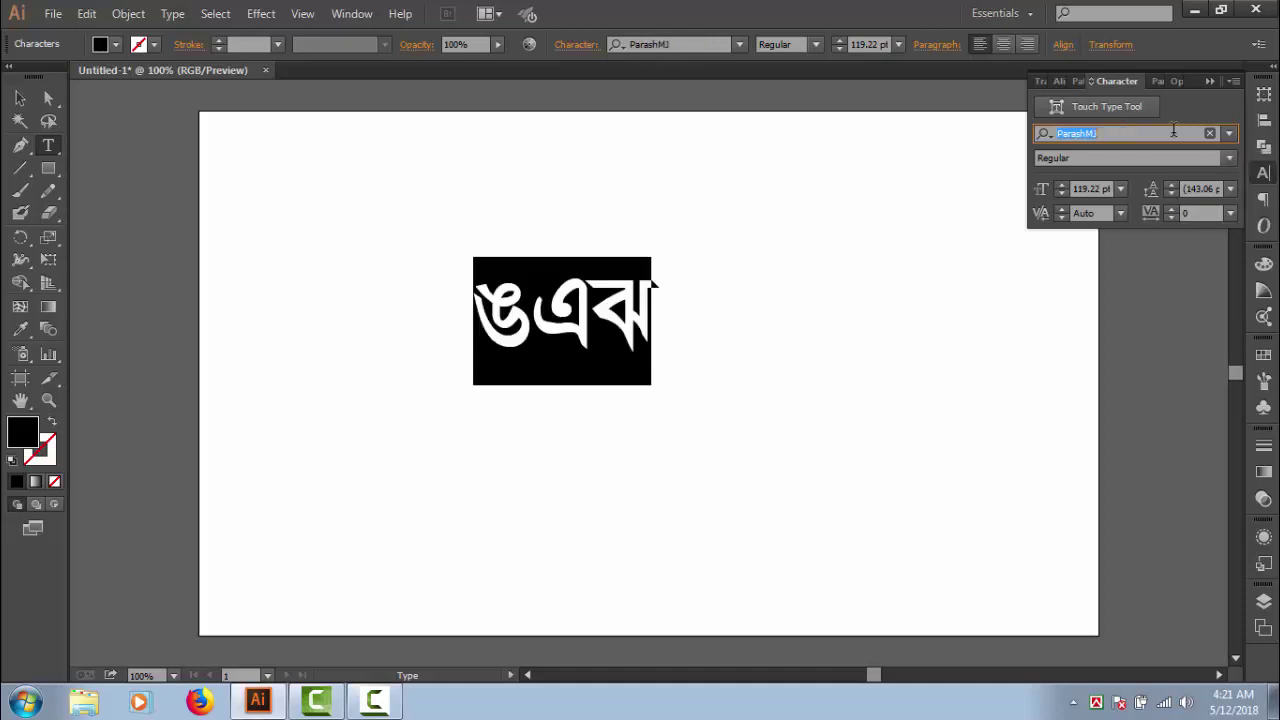
key("Down")
key("Down")
key("Down")
key("Down")
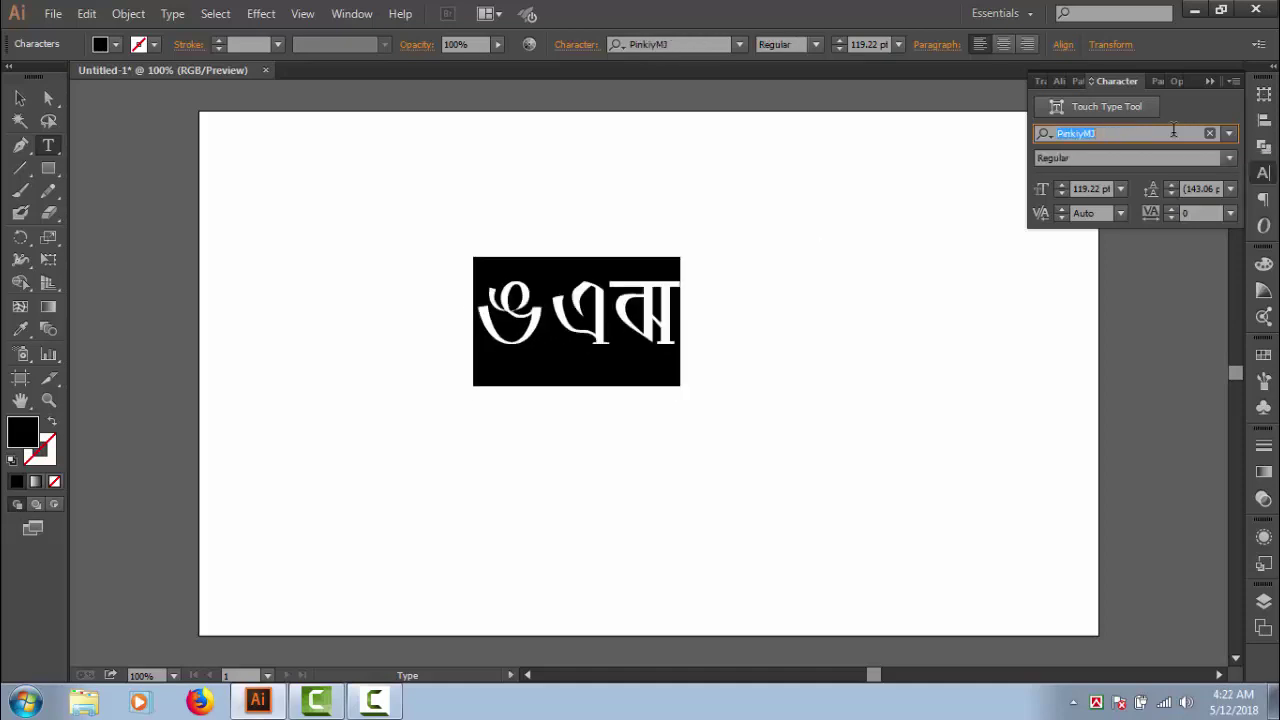
key("Down")
key("Down")
key("Up")
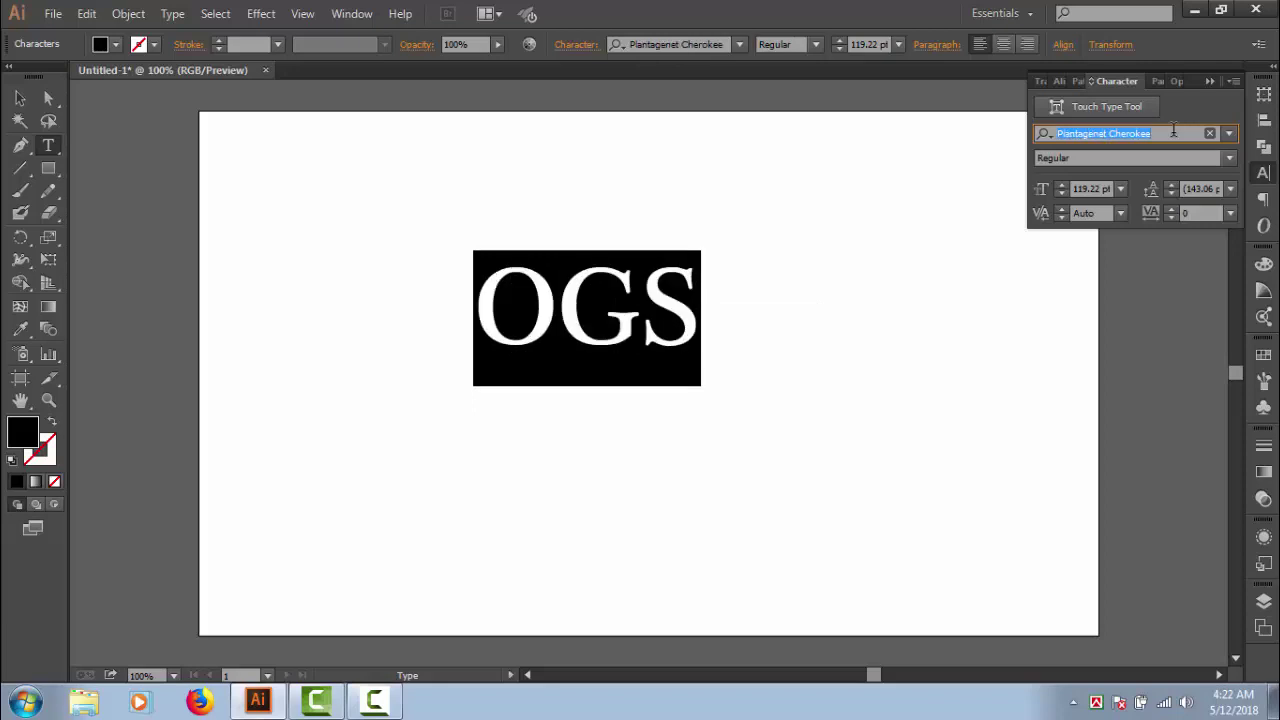
key("Up")
key("Up")
key("Up")
key("Up")
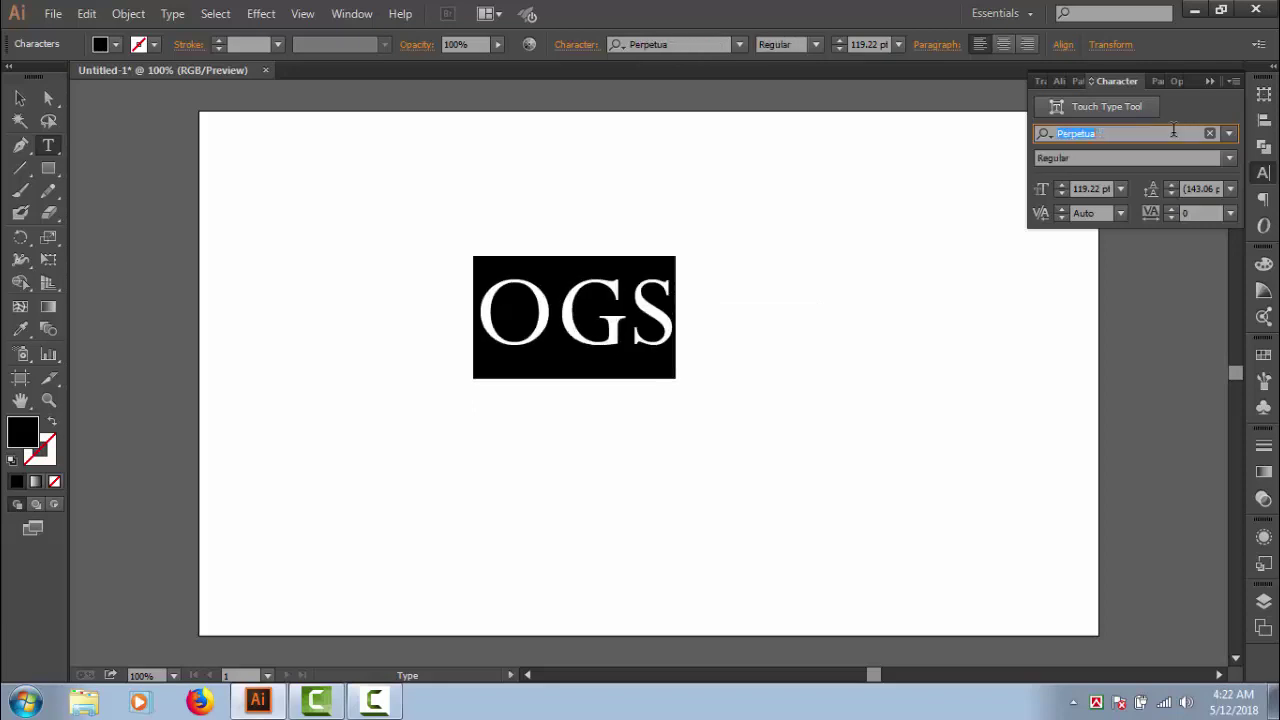
key("Up")
key("Up")
key("Up")
key("Up")
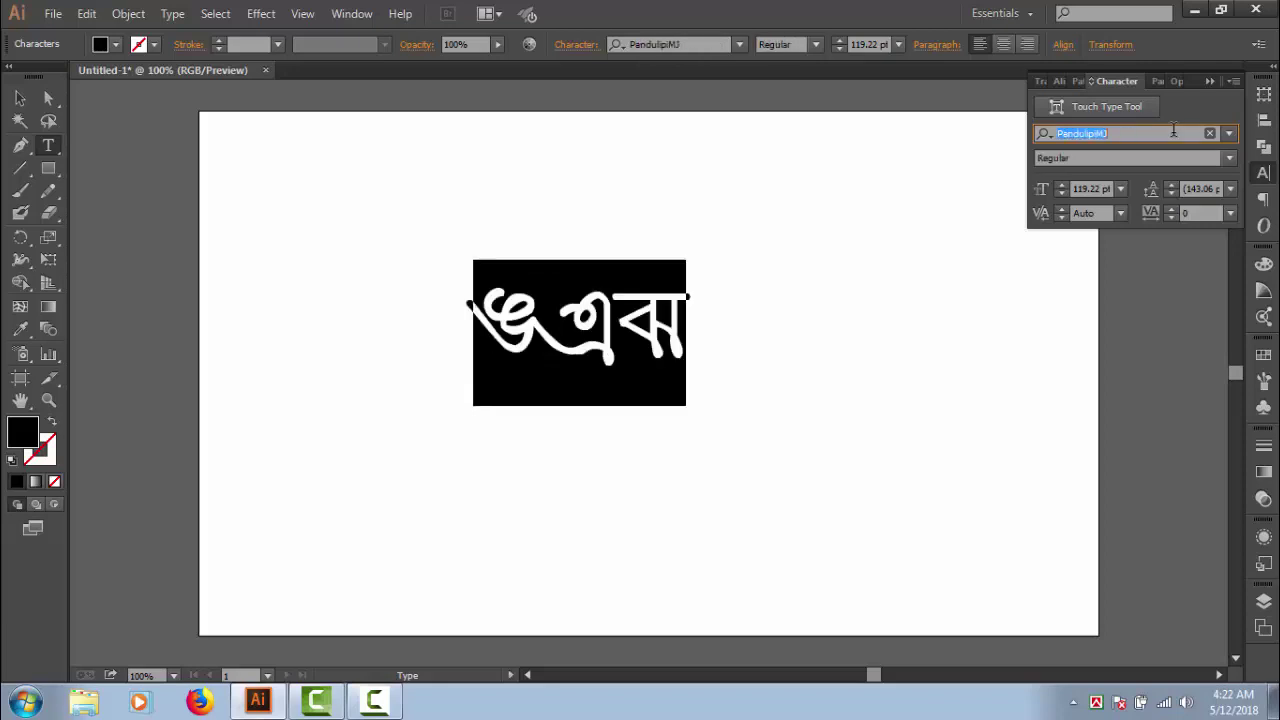
key("Up")
key("Up")
key("Up")
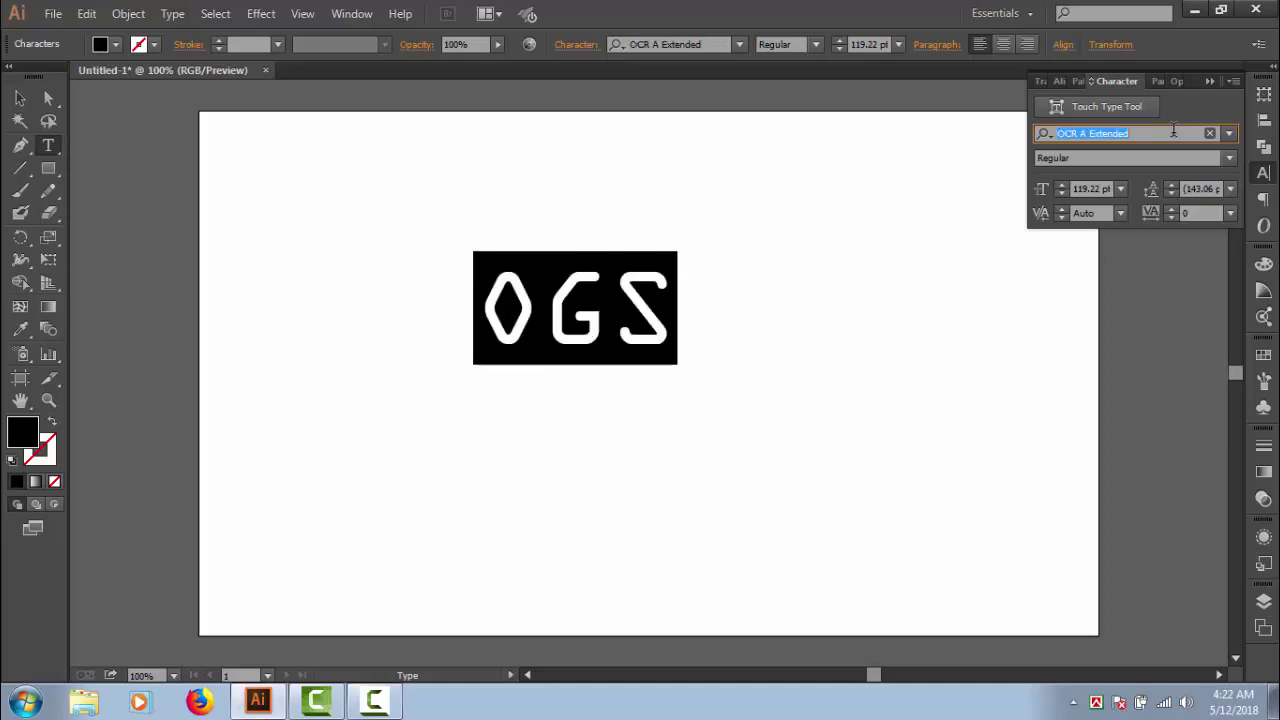
key("Up")
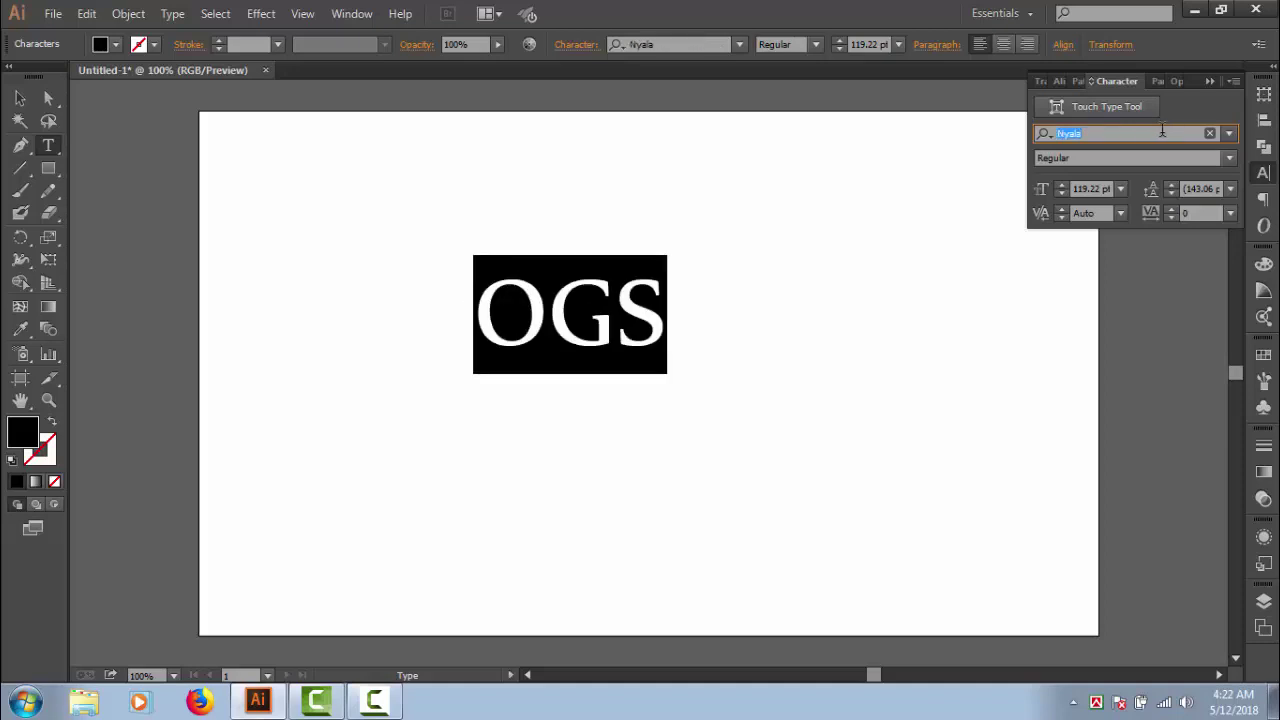
left_click(627, 310)
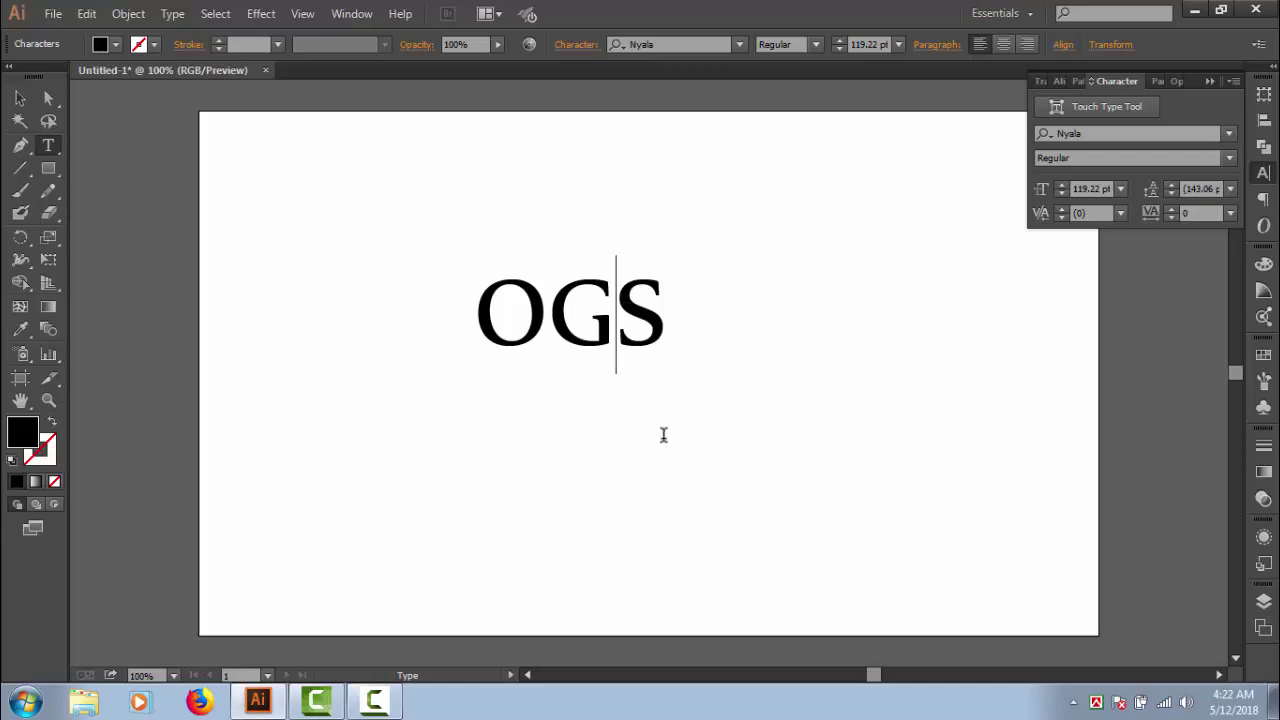
Convert the OGS text to outlines from the Type menu.
left_click(20, 98)
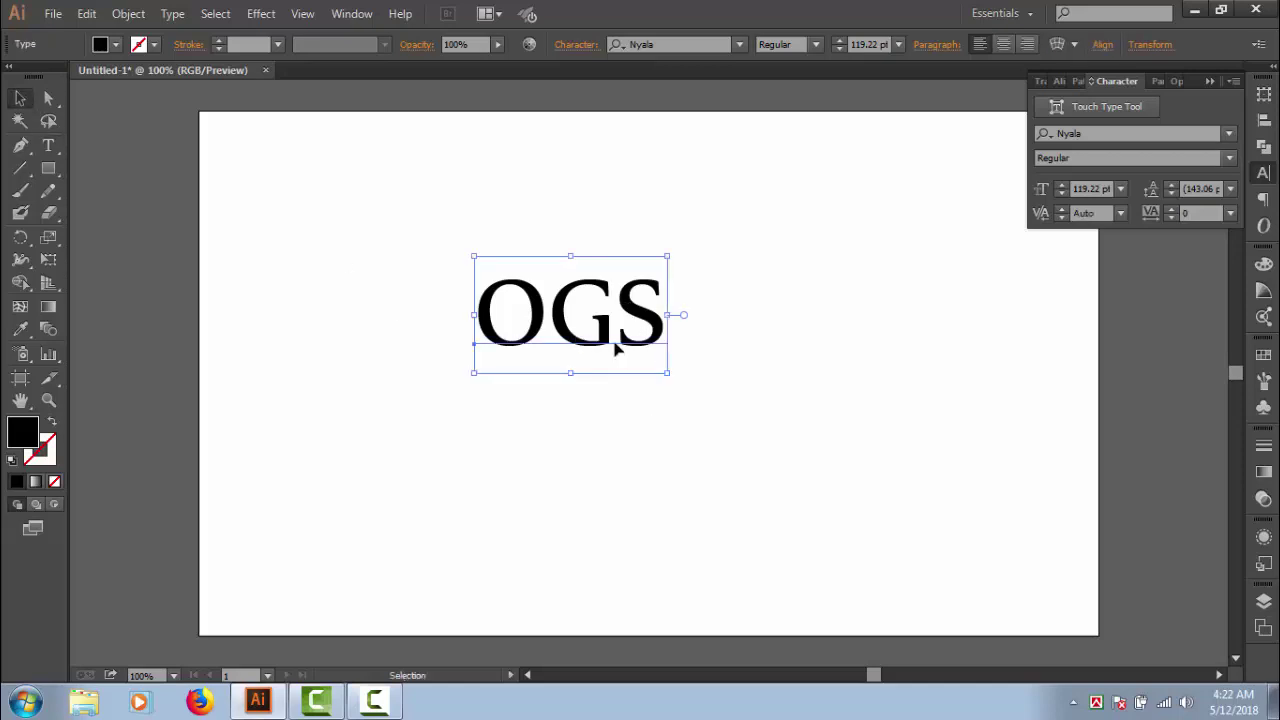
left_click(172, 13)
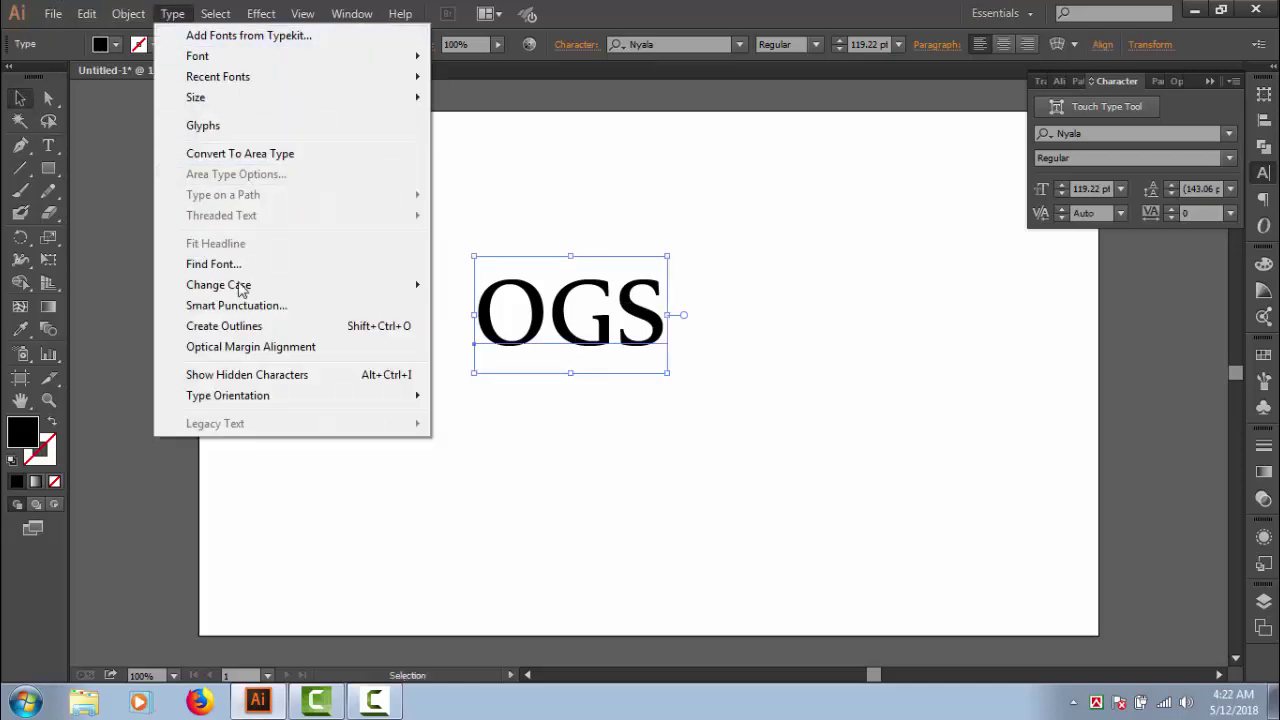
left_click(216, 326)
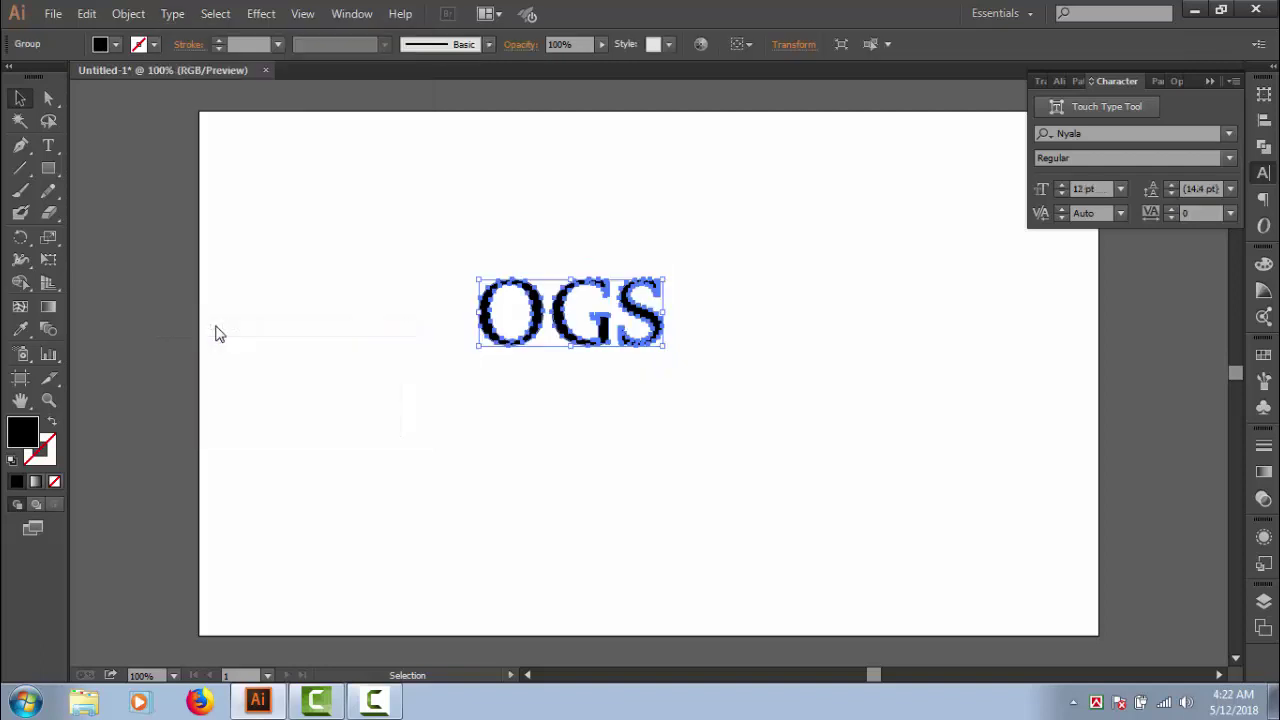
Ungroup the outlined OGS into separate letters.
left_click(698, 346)
left_click(605, 333)
right_click(606, 329)
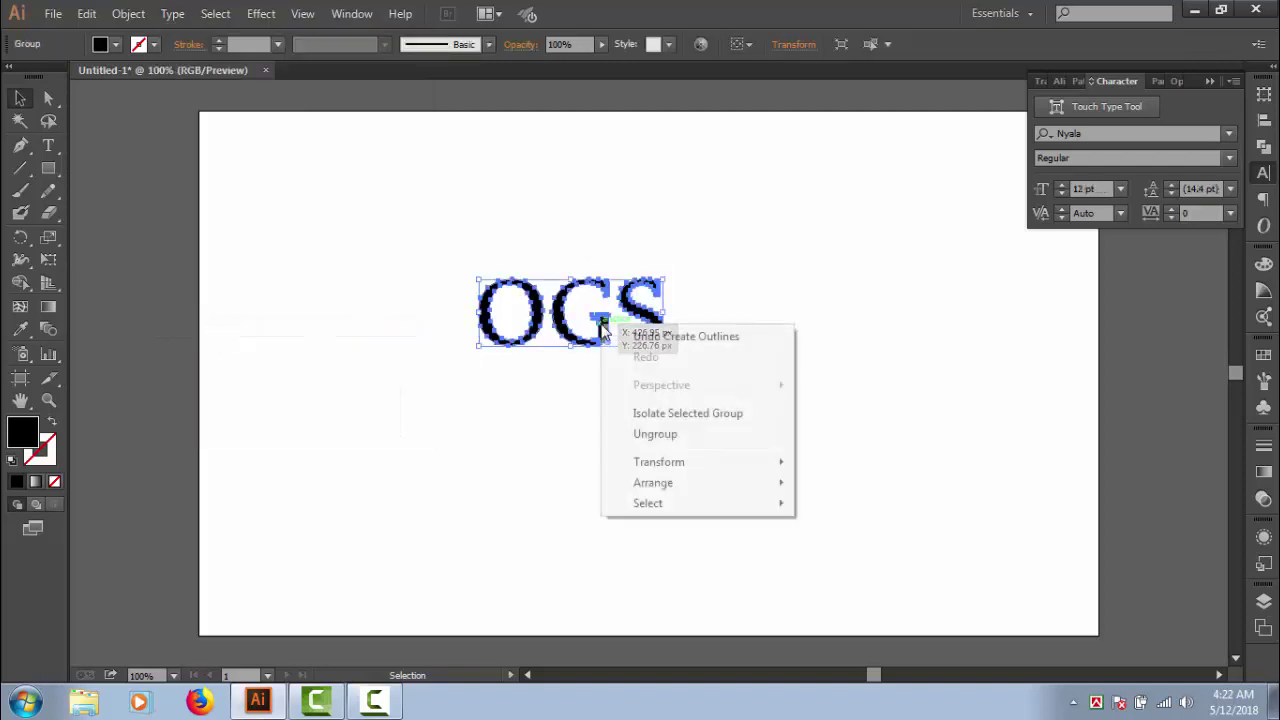
left_click(618, 434)
left_click(535, 354)
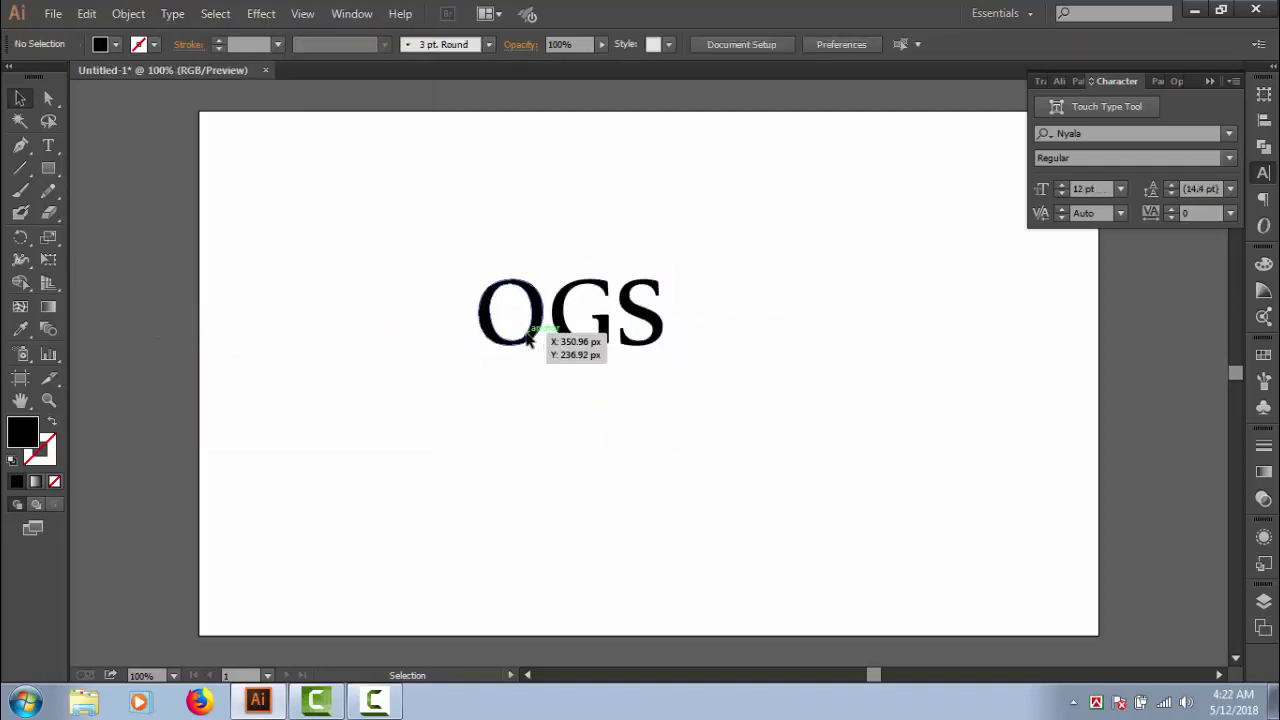
Enlarge the O well beyond the other letters and move it left.
left_click(541, 344)
mouse_move(546, 350)
left_mouse_down()
mouse_move(595, 407)
mouse_move(512, 375)
mouse_move(530, 309)
left_mouse_up()
left_click(670, 381)
left_click(654, 414)
left_click(618, 394)
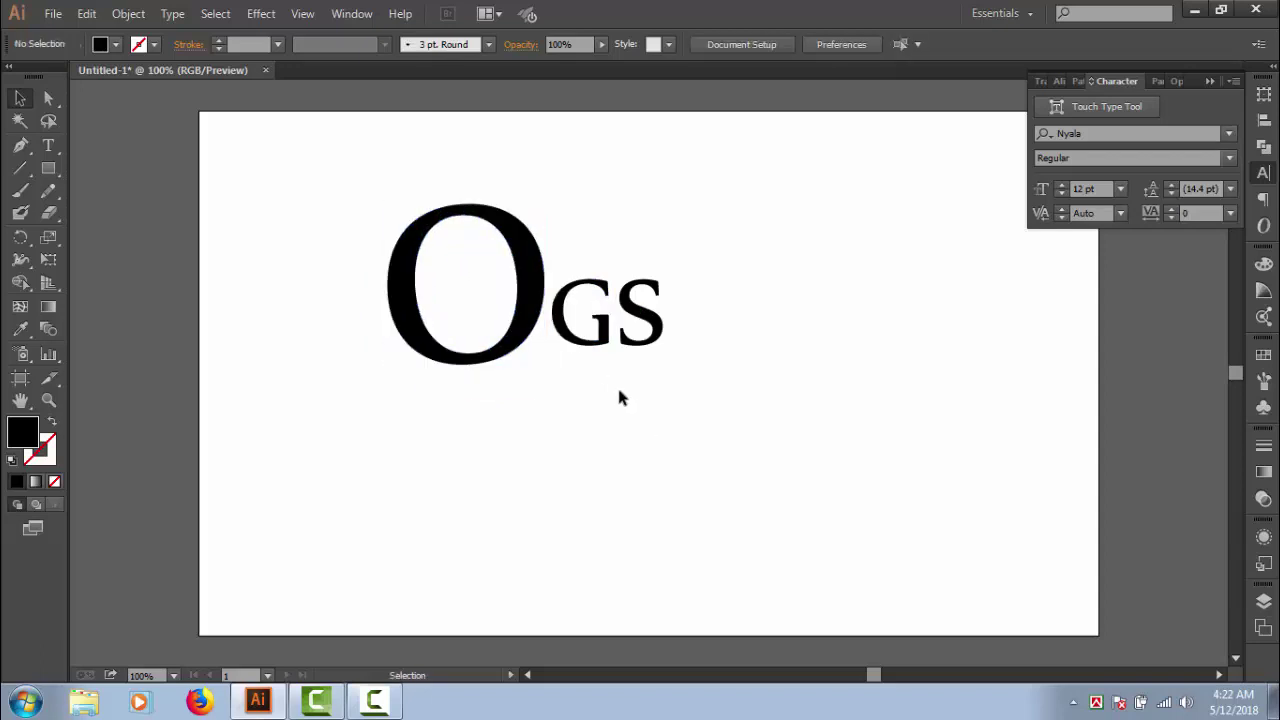
Move the smaller GS letters into place beside the enlarged O.
mouse_move(592, 248)
left_mouse_down()
mouse_move(620, 348)
mouse_move(606, 340)
left_mouse_up()
left_click(628, 414)
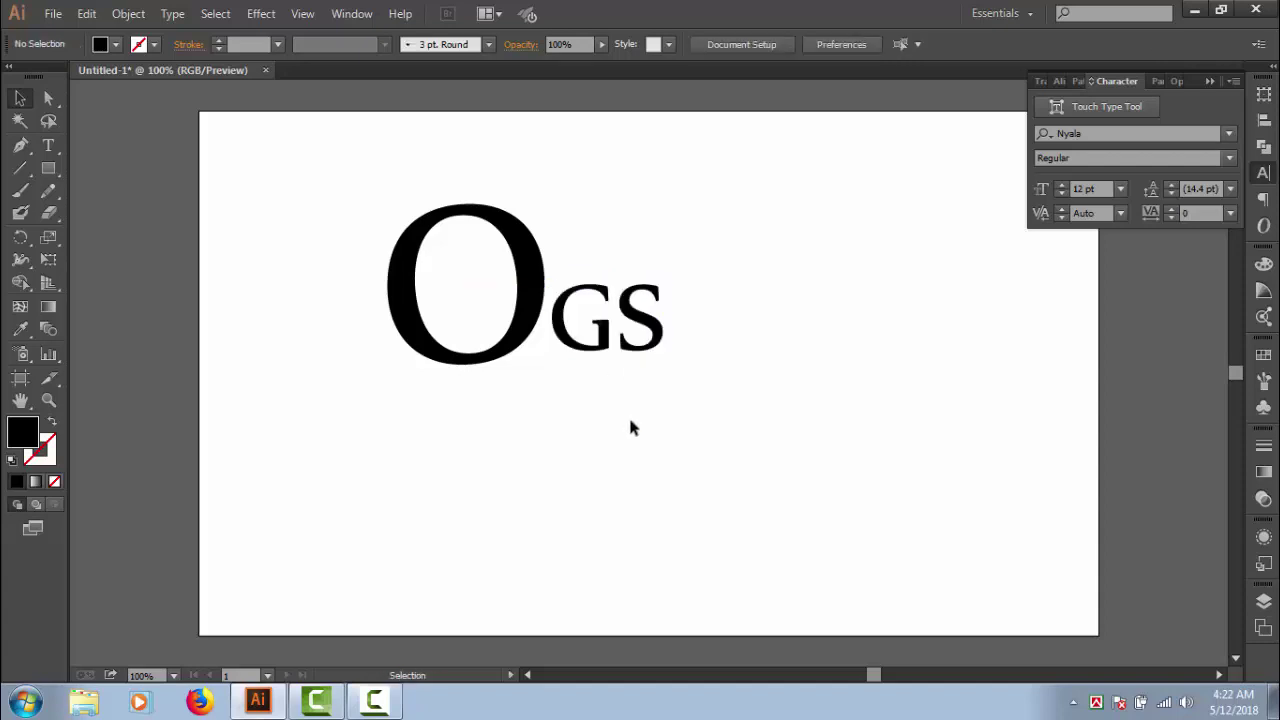
left_click(533, 277)
left_click(597, 455)
left_click_drag(367, 219, 471, 303)
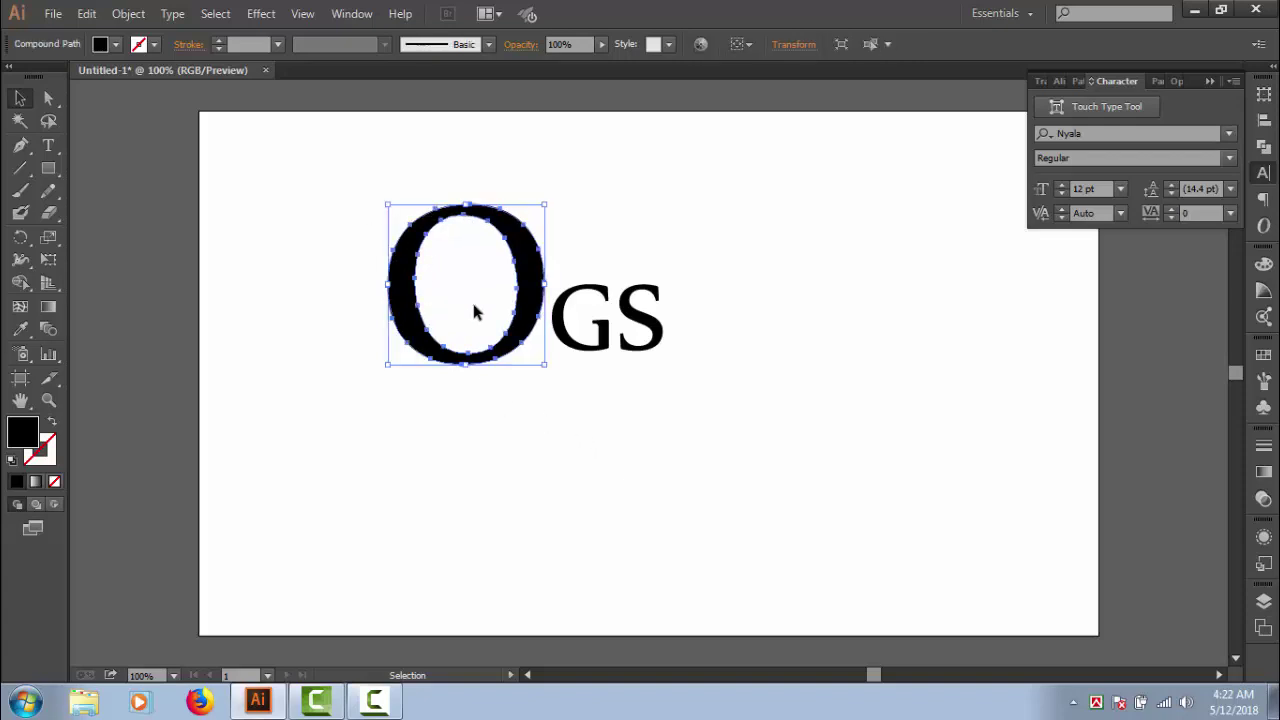
left_click(292, 282)
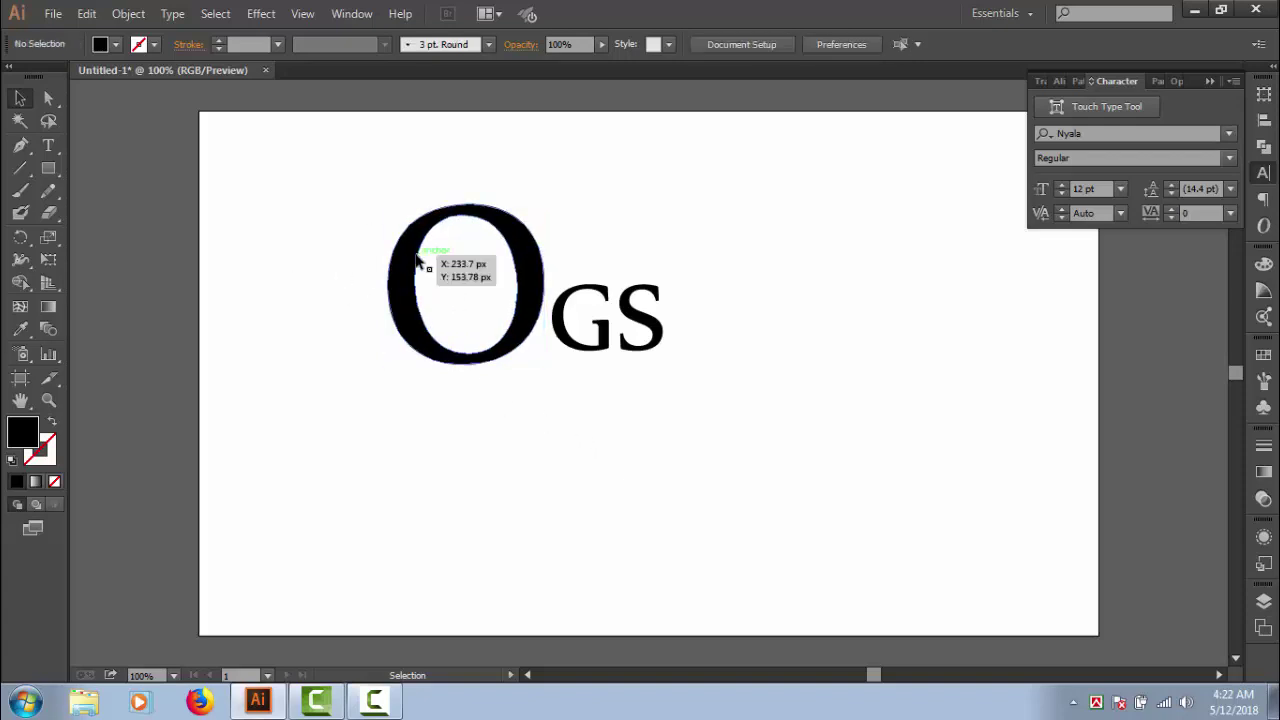
right_click(408, 257)
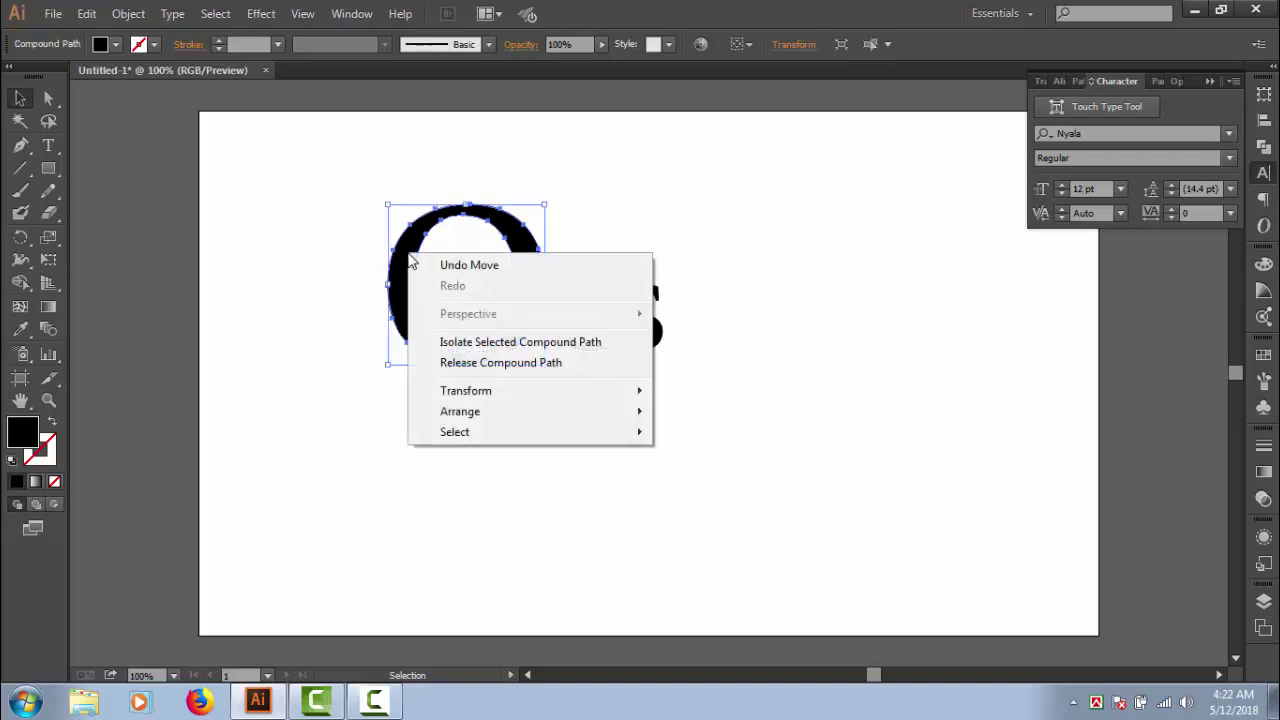
left_click(313, 271)
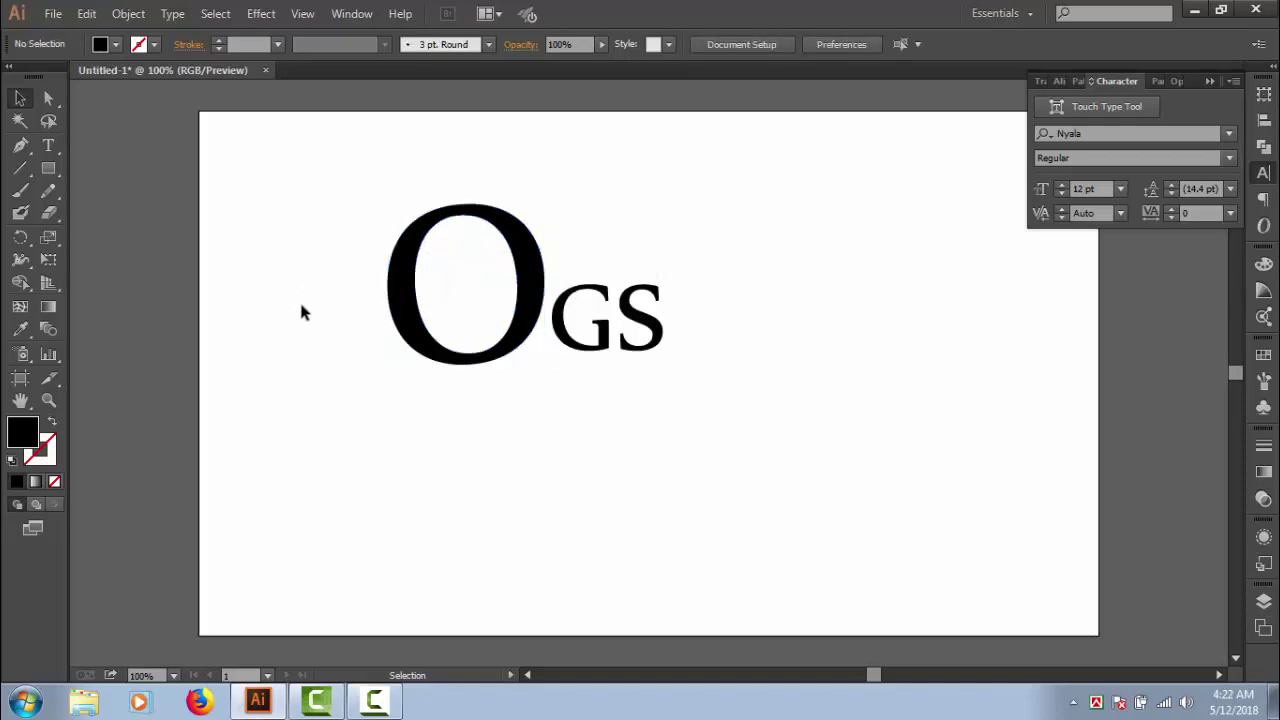
Draw a black rectangle over the O and split them with Pathfinder Divide.
left_click(48, 168)
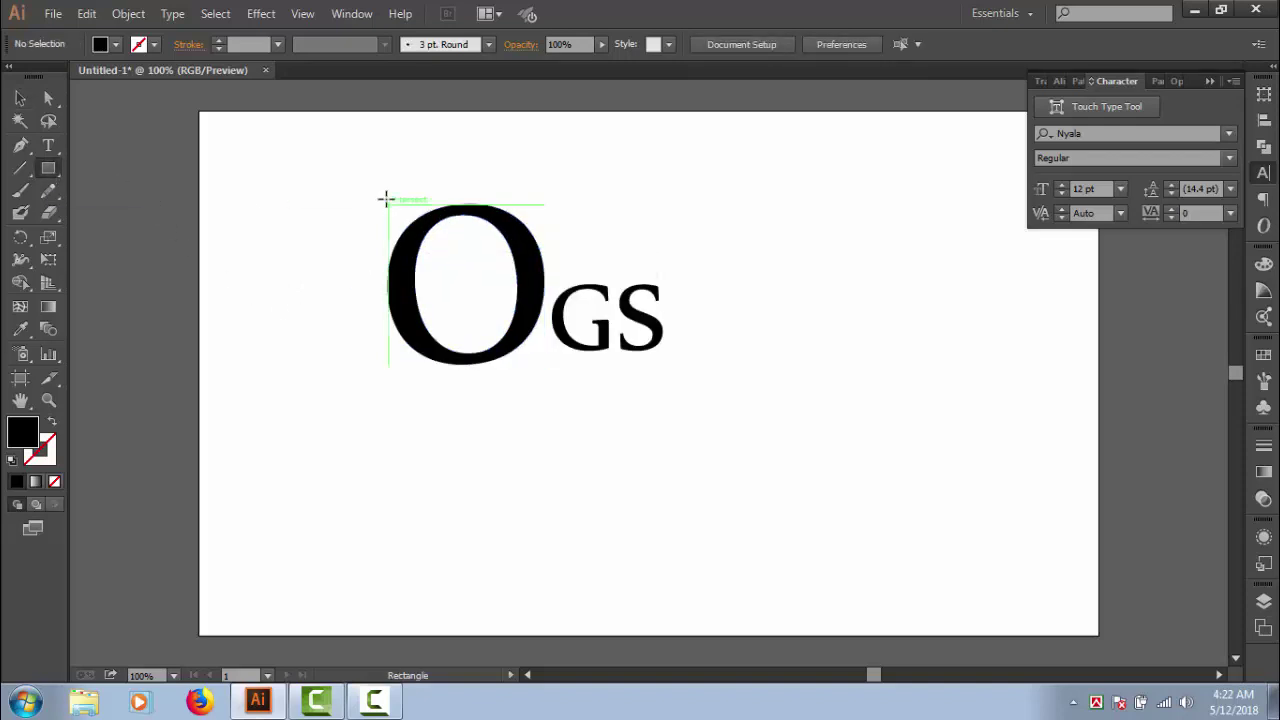
left_click_drag(375, 181, 545, 372)
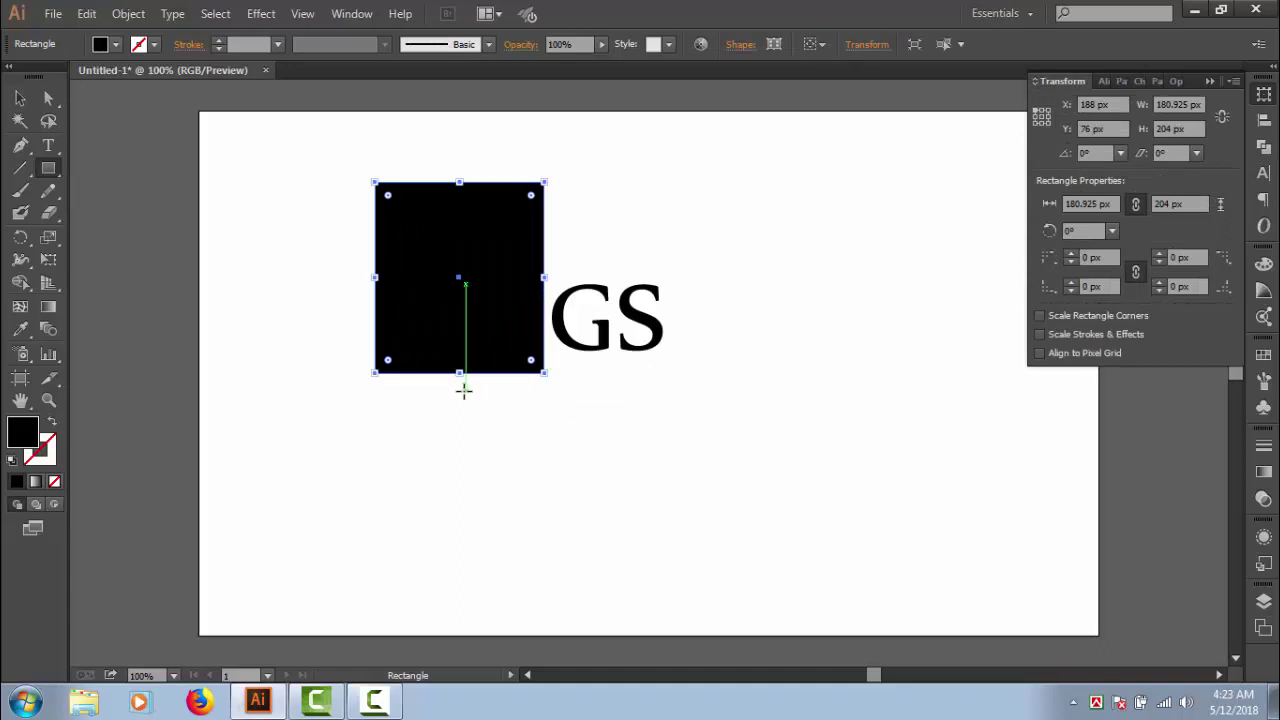
key("v")
left_click(275, 214)
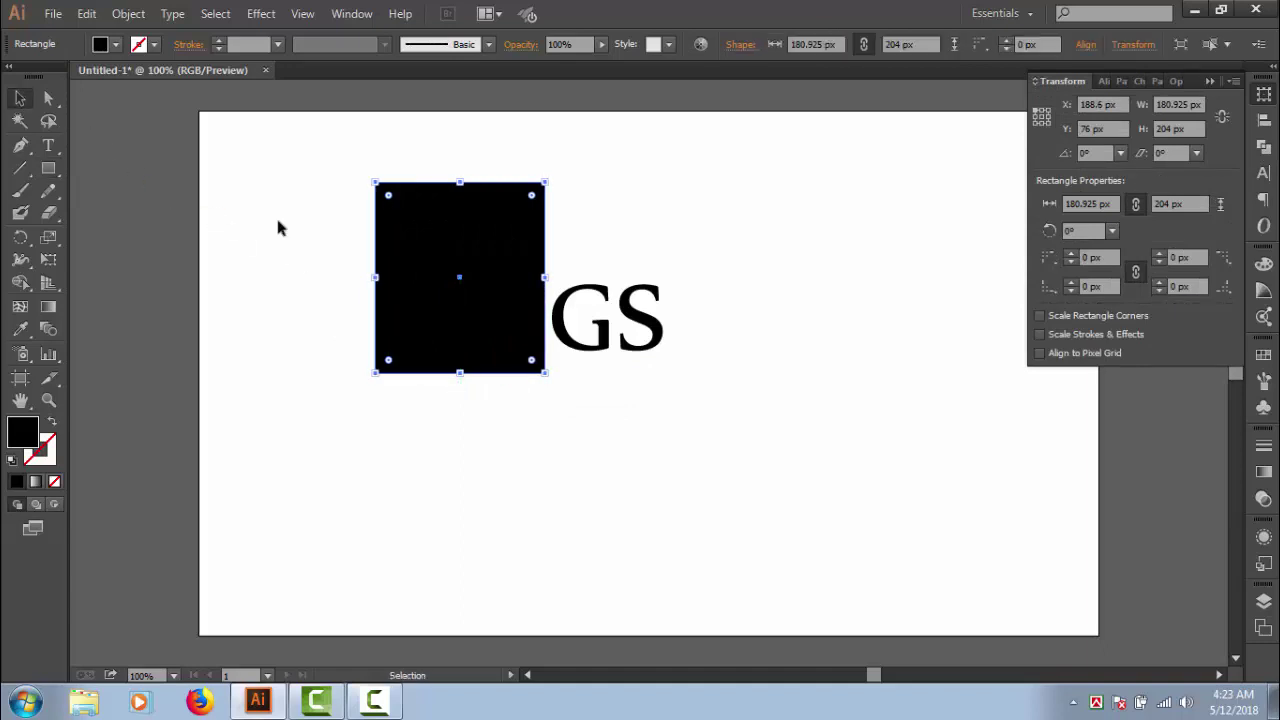
left_click_drag(330, 245, 468, 338)
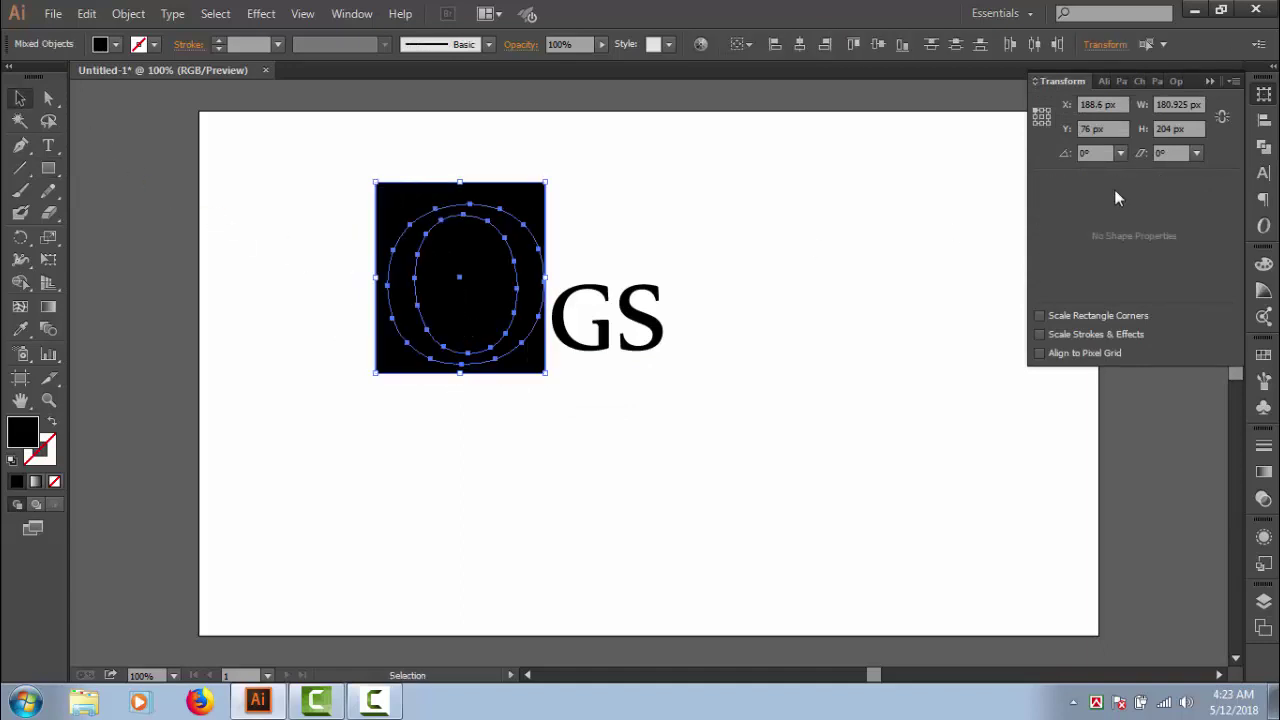
left_click(1263, 145)
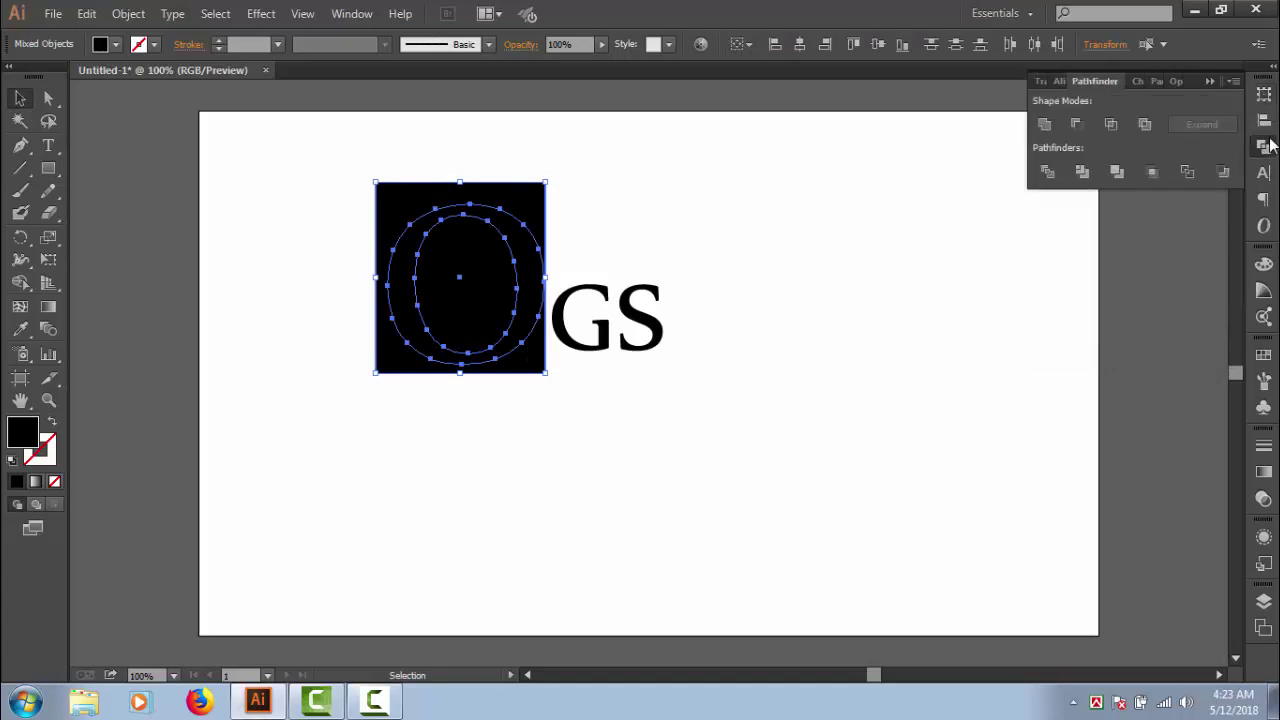
left_click(1048, 172)
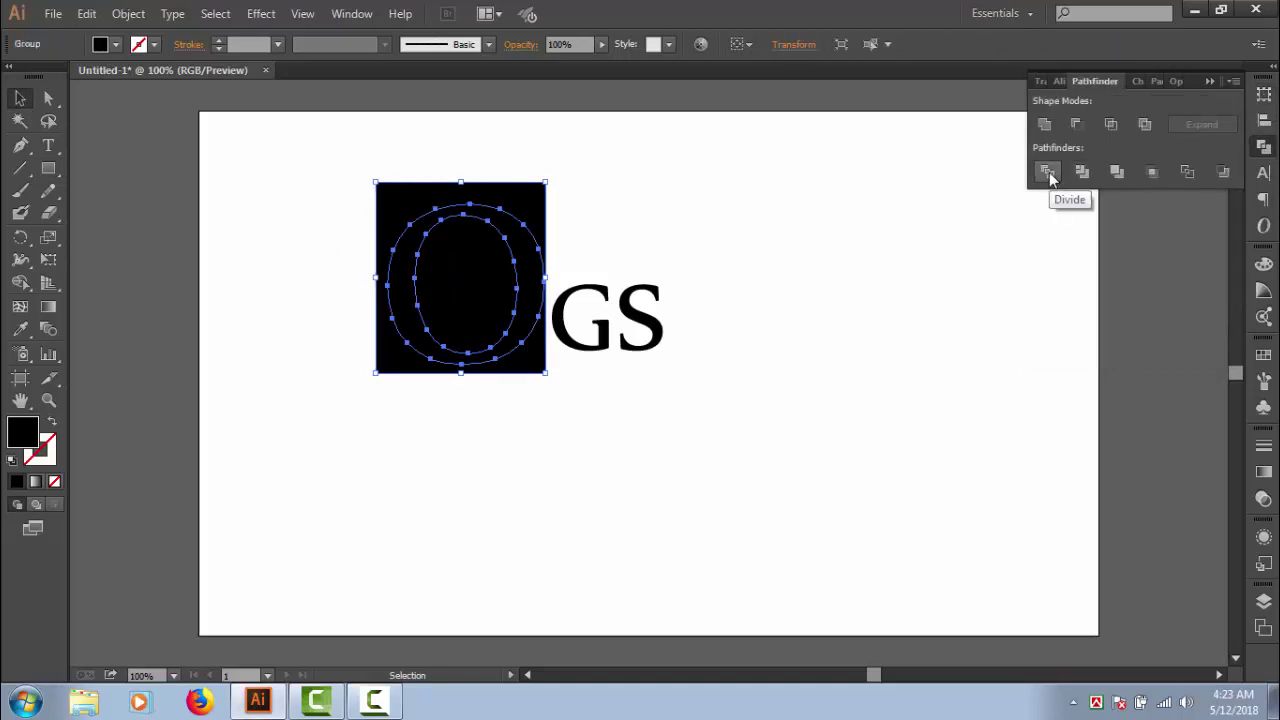
Ungroup the divided pieces and delete the leftover rectangle corners around the O.
left_click(703, 190)
right_click(464, 187)
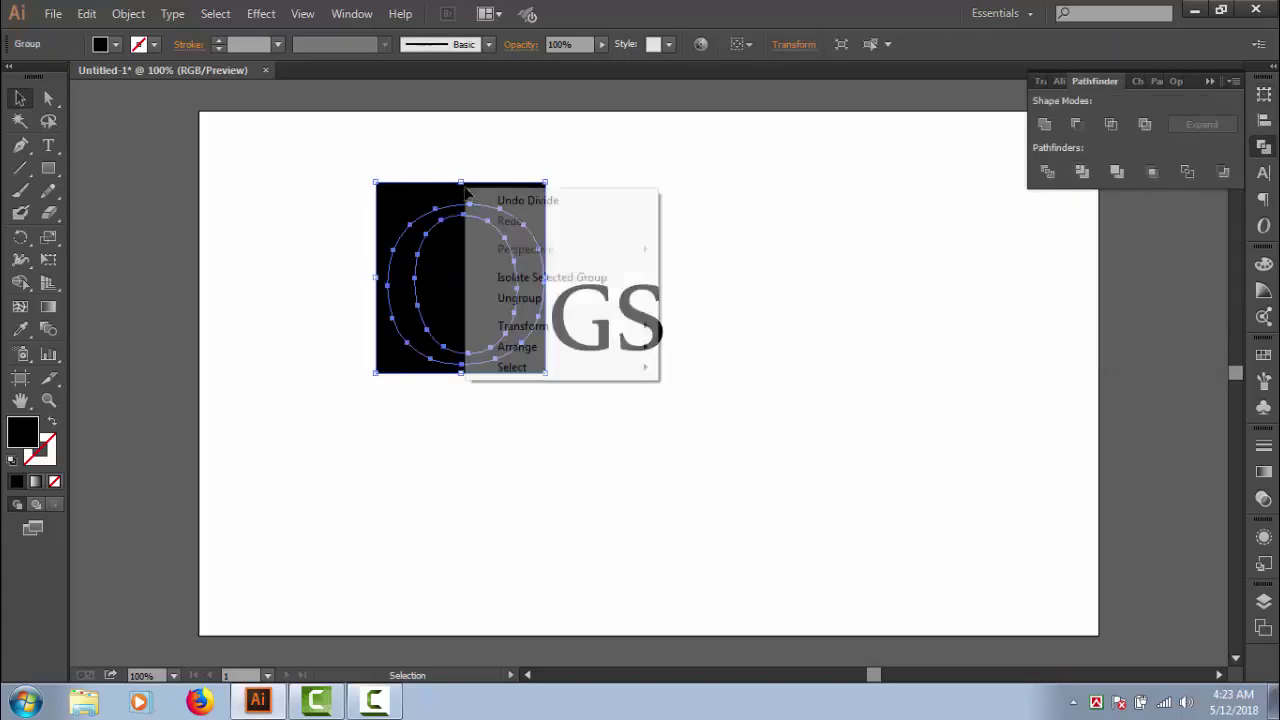
left_click(589, 300)
left_click(684, 213)
left_click(543, 207)
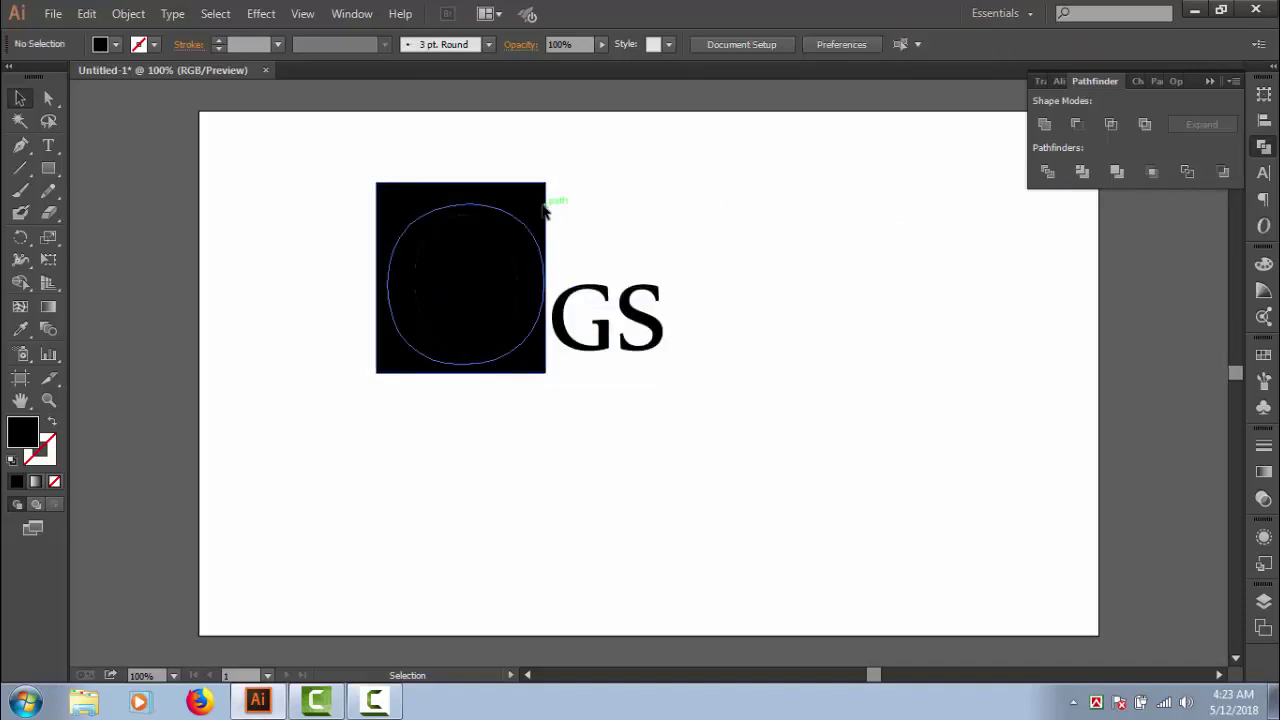
key("Delete")
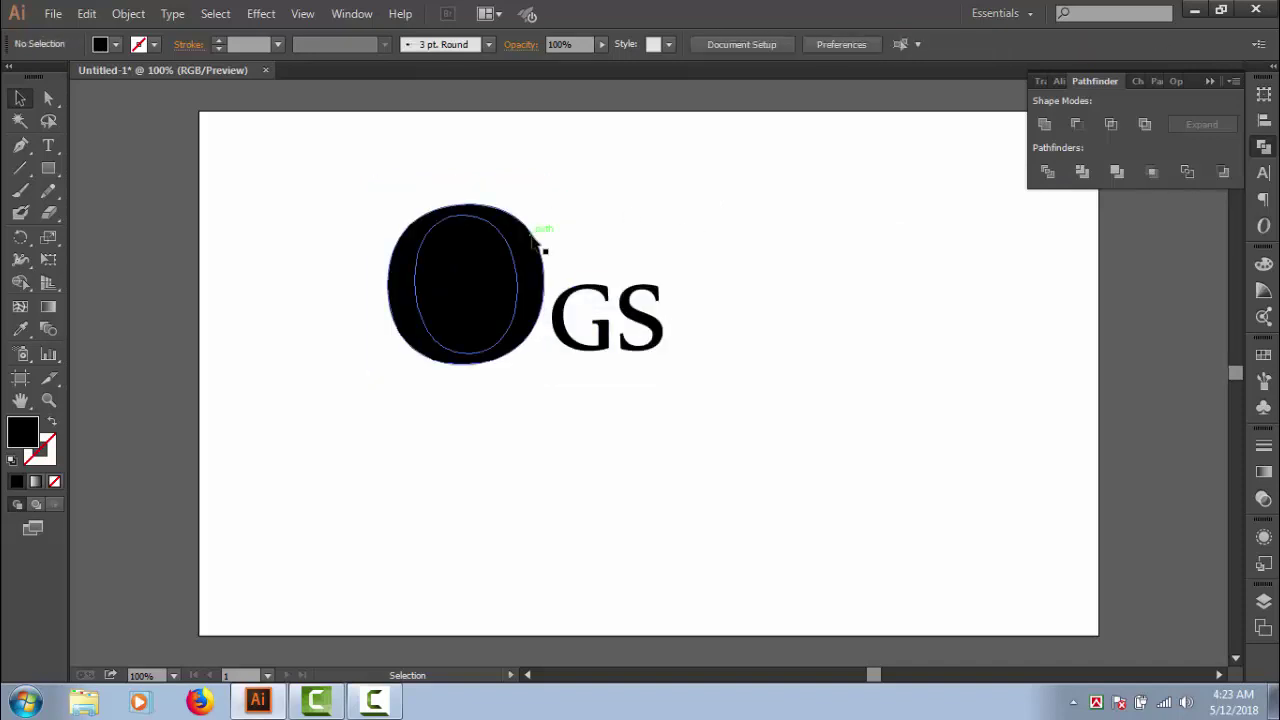
left_click(480, 272)
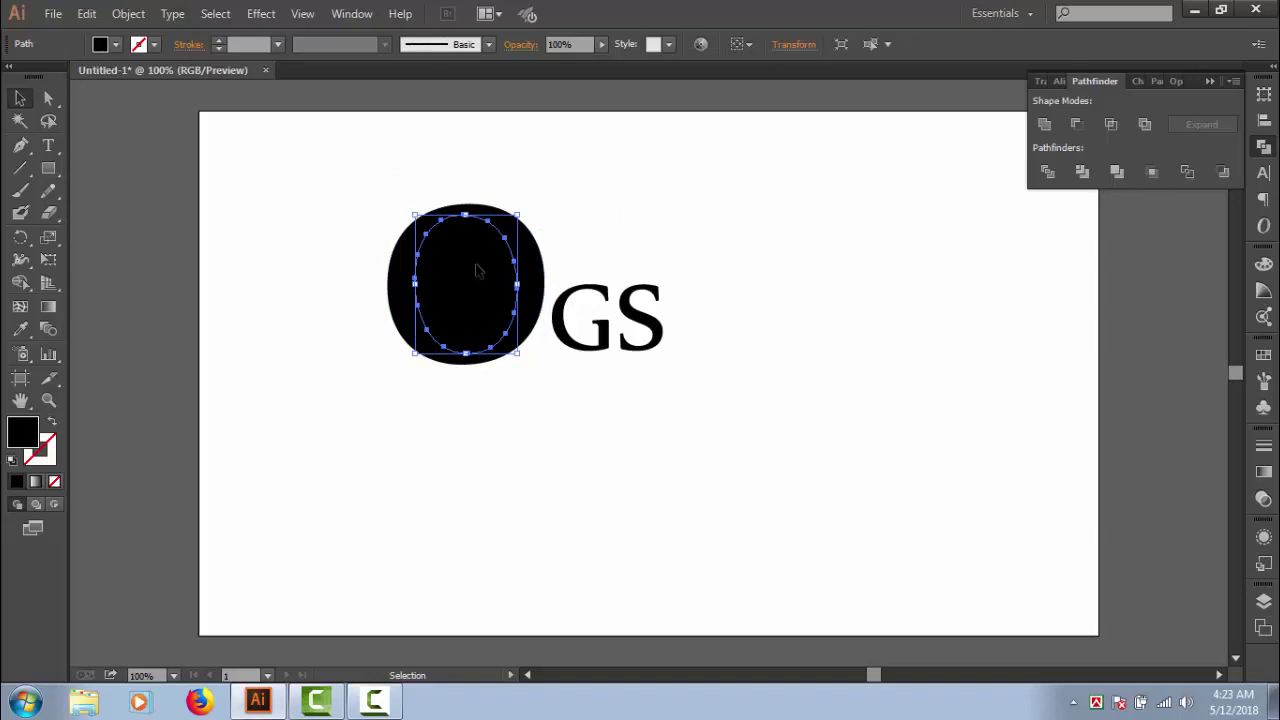
left_click(590, 159)
Fill the O's inner oval with dark red AA0004.
left_click(495, 262)
left_click(1262, 290)
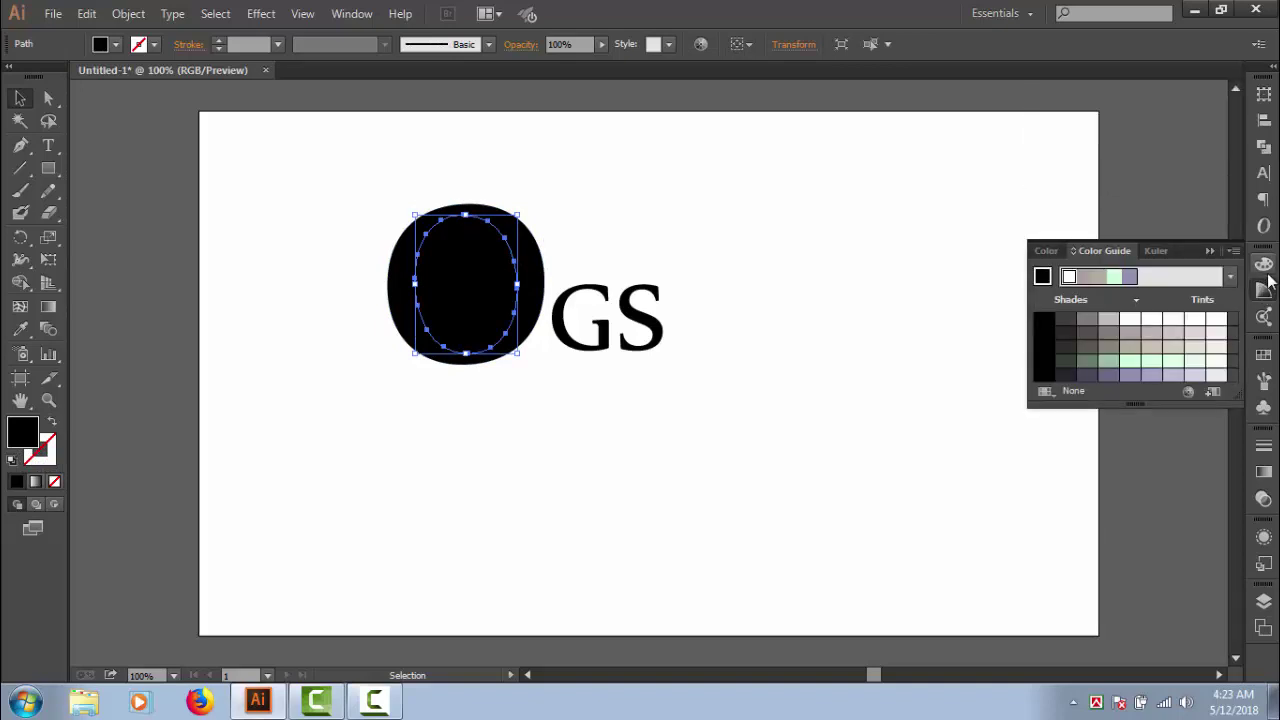
left_click(1264, 264)
left_click(1229, 295)
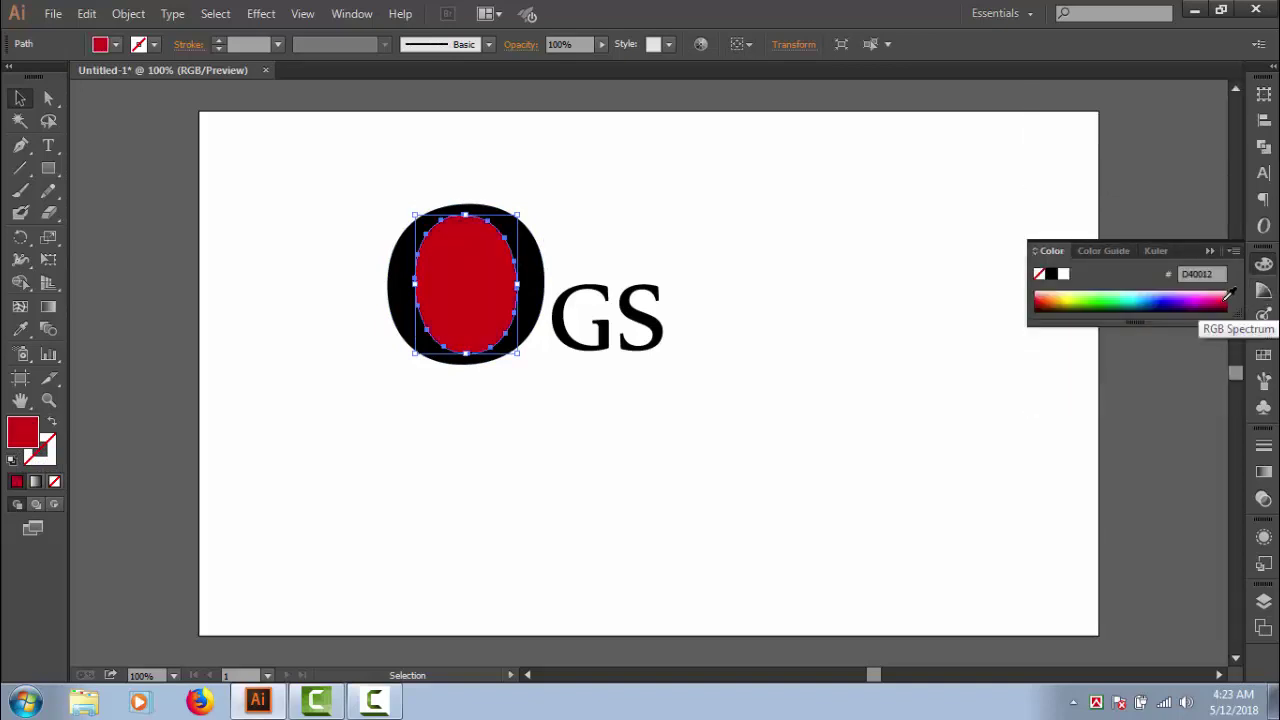
left_click(1233, 295)
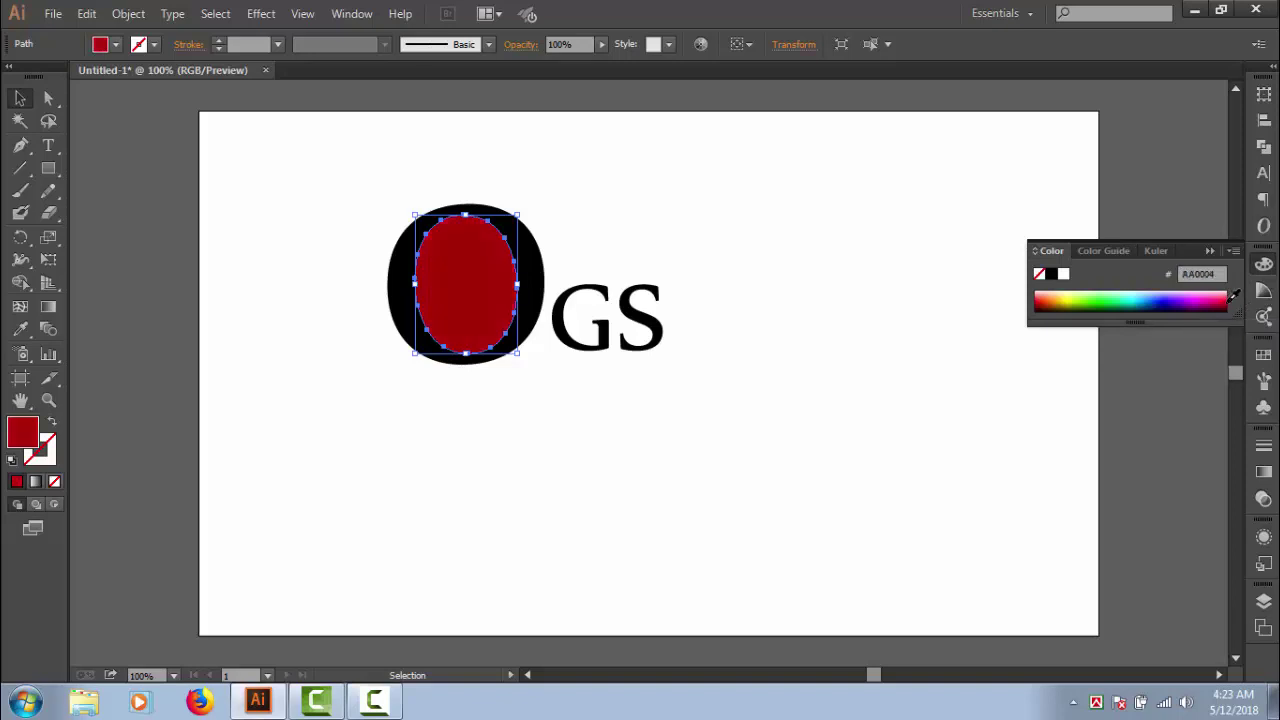
left_click(182, 178)
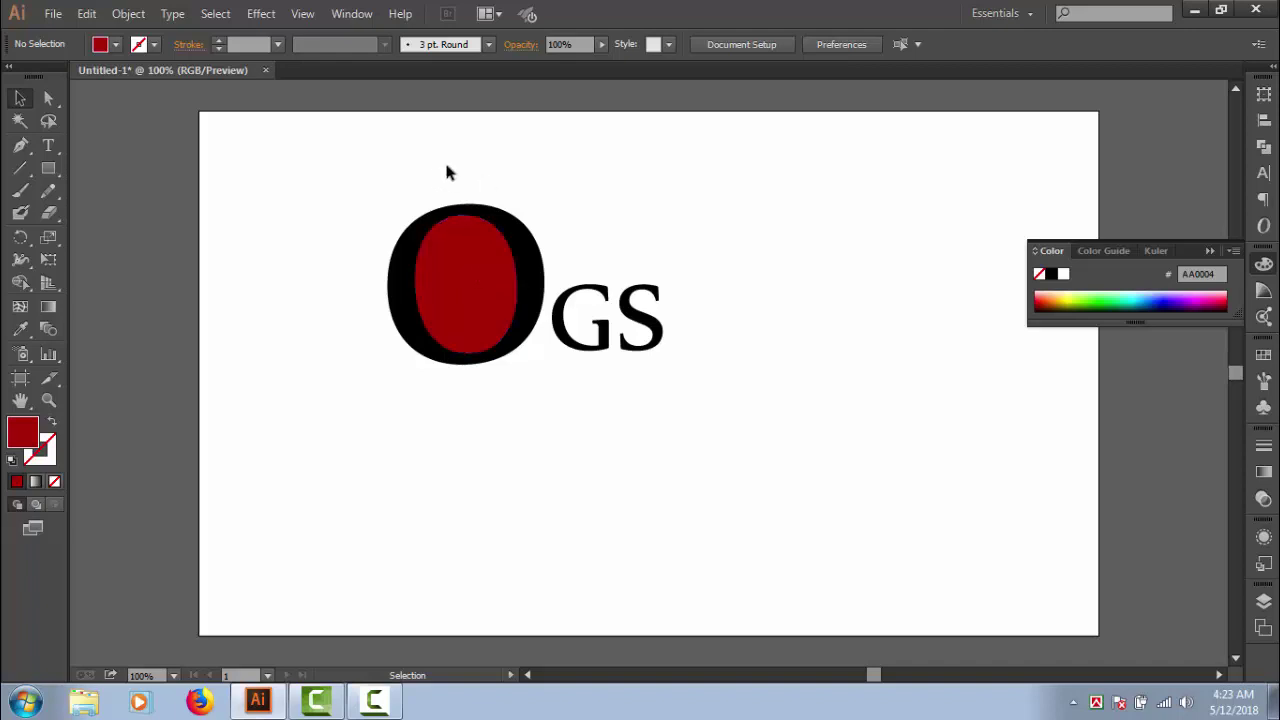
left_click_drag(356, 182, 551, 272)
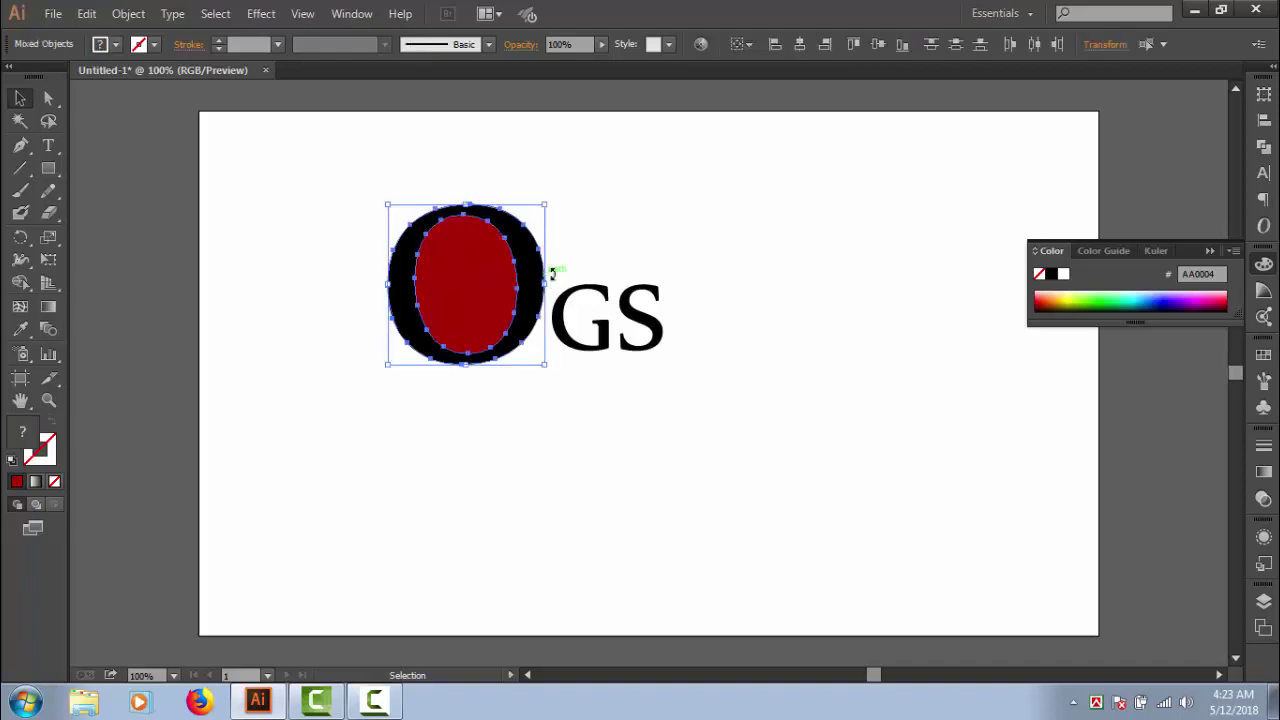
left_click(269, 358)
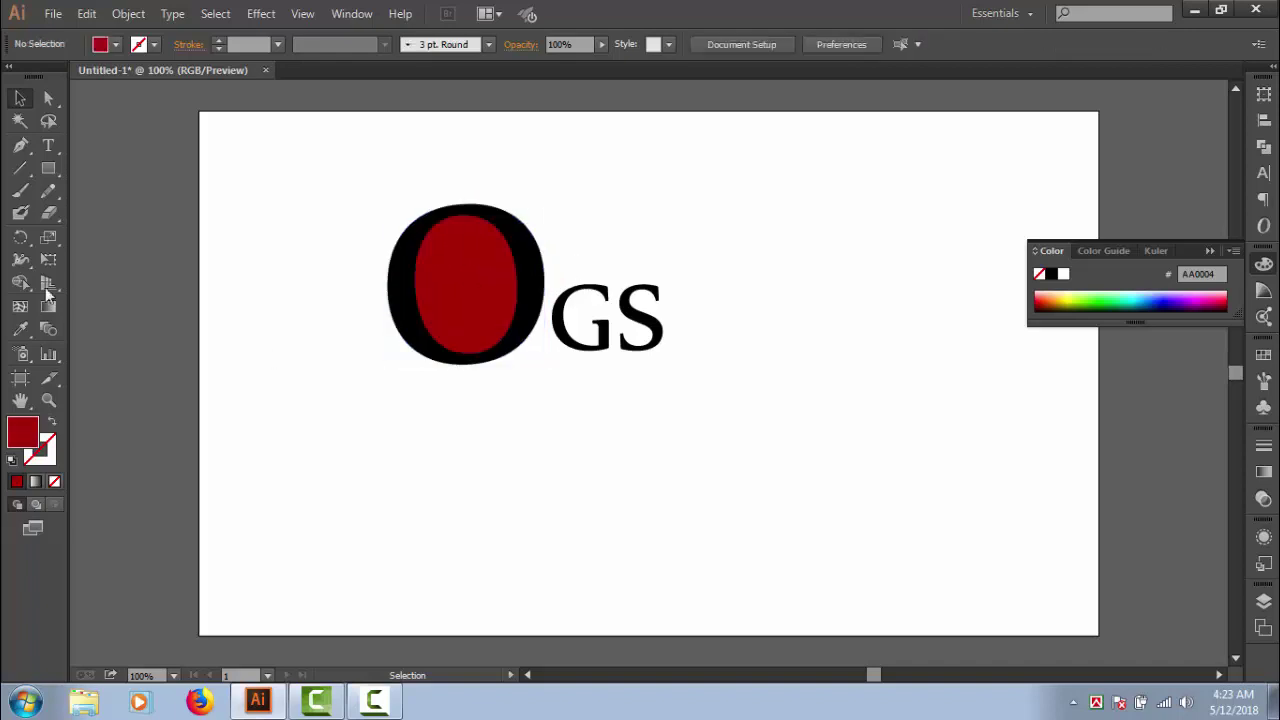
Draw a small three-point star triangle, about 51 × 58 px, below the O.
left_click(48, 169)
left_click(46, 169)
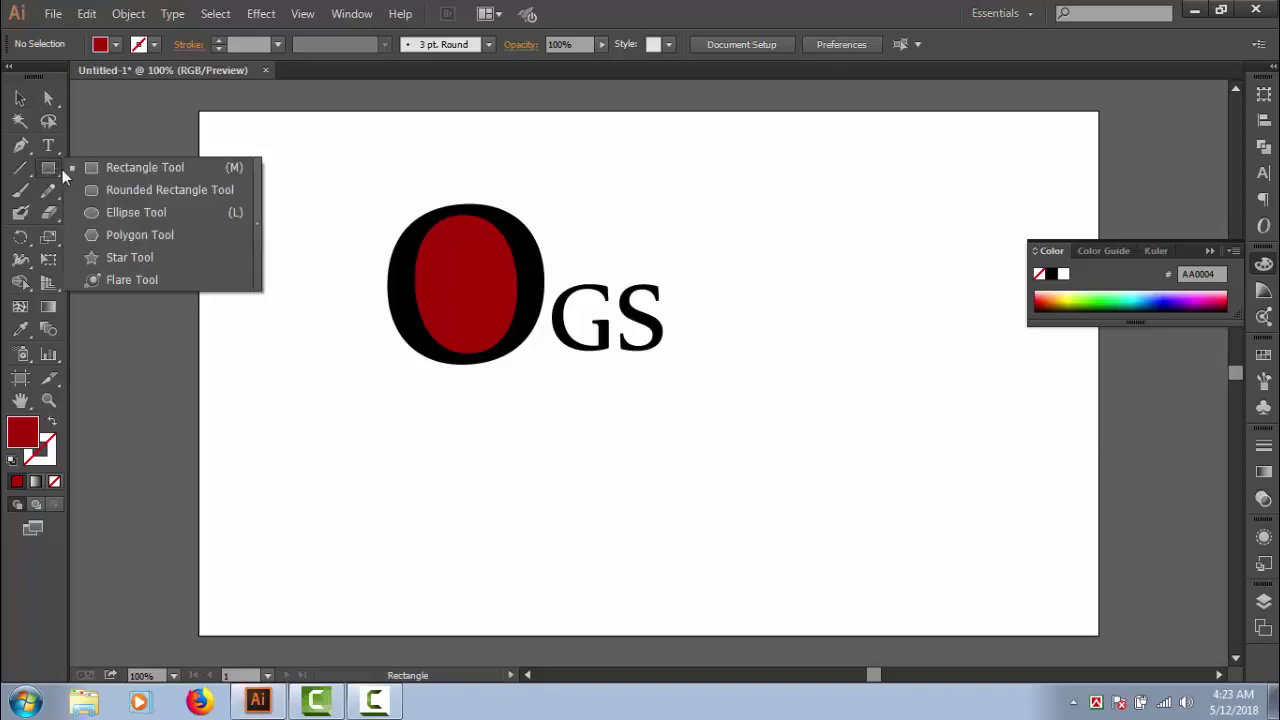
left_click(127, 256)
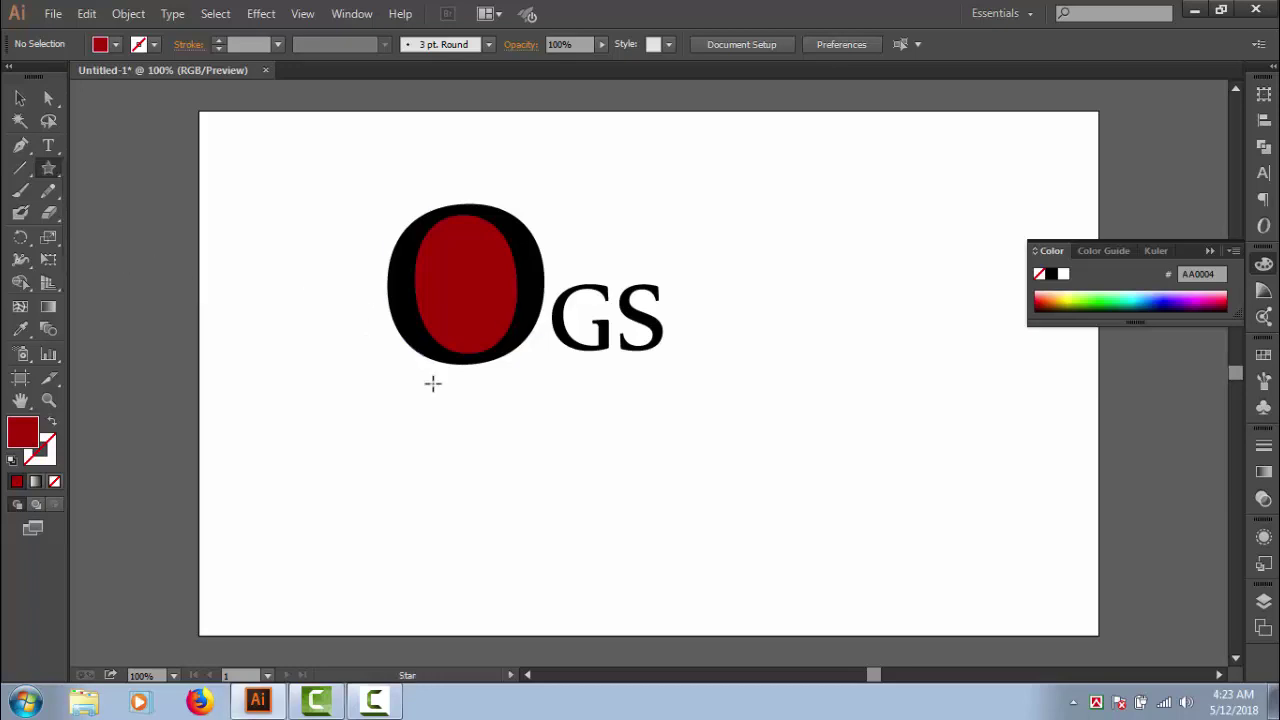
left_click_drag(434, 400, 454, 422)
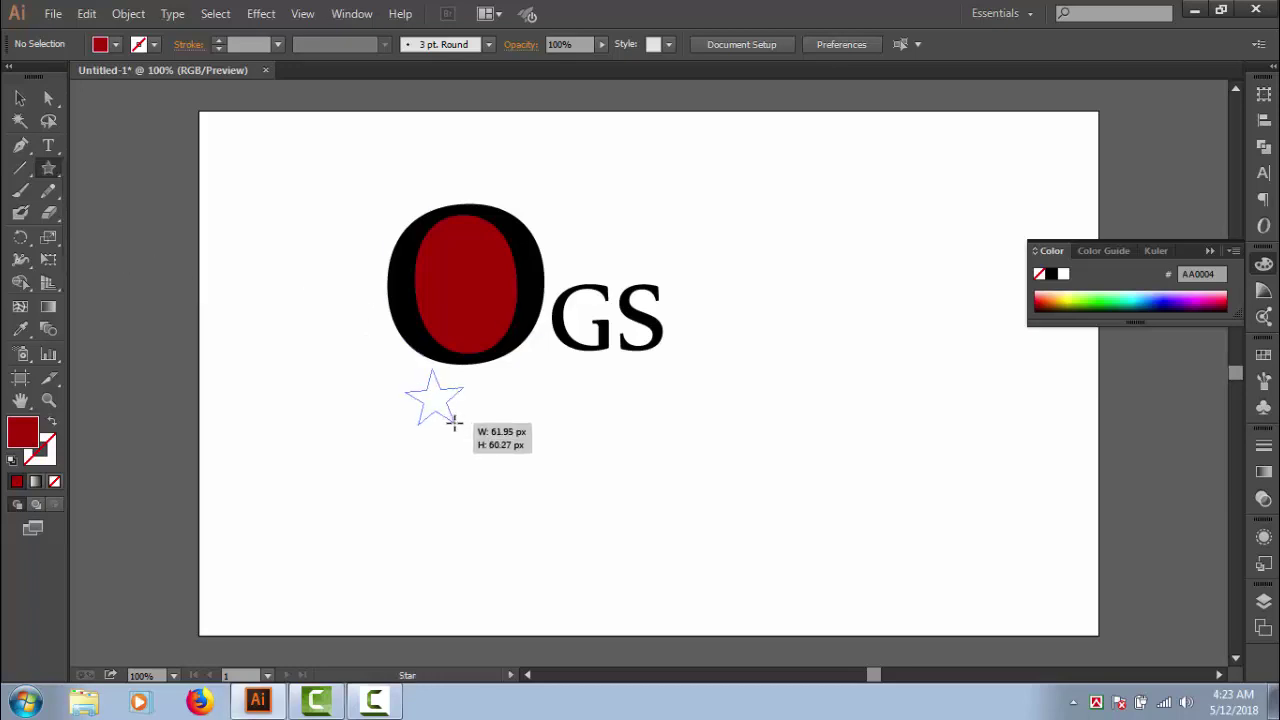
key("Down")
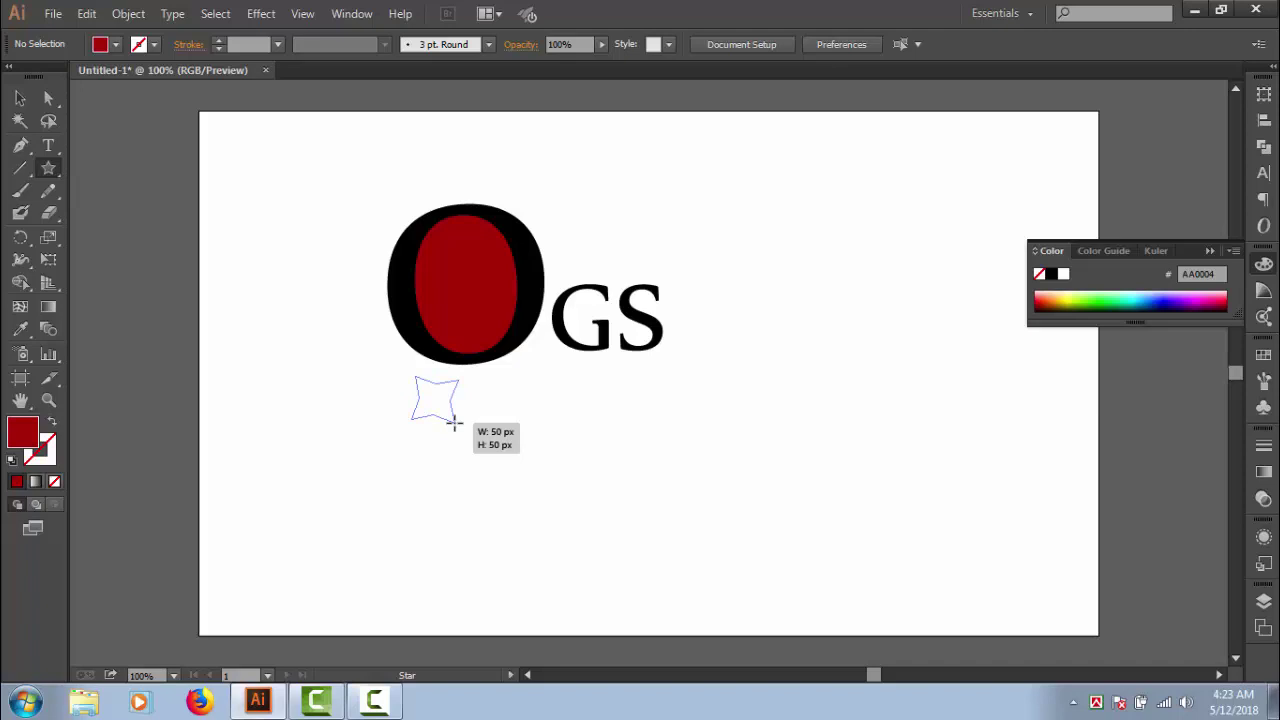
key("Down")
left_click_drag(454, 422, 466, 401)
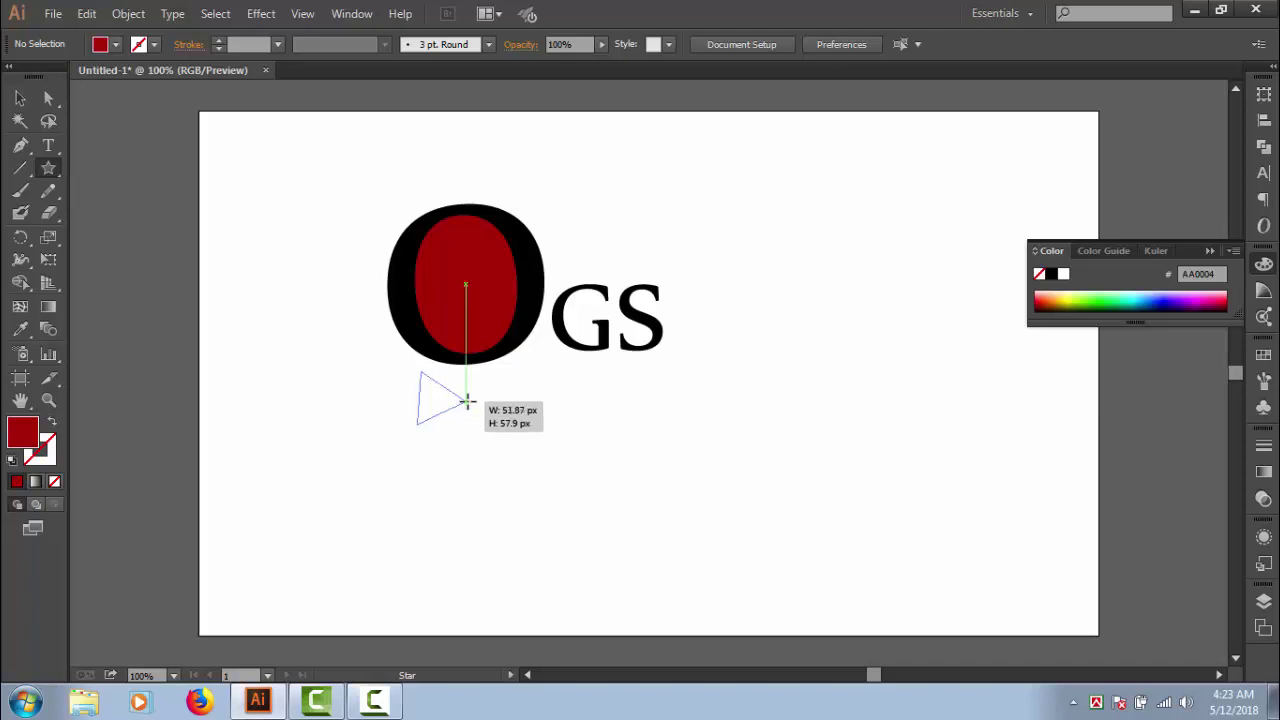
key("shift")
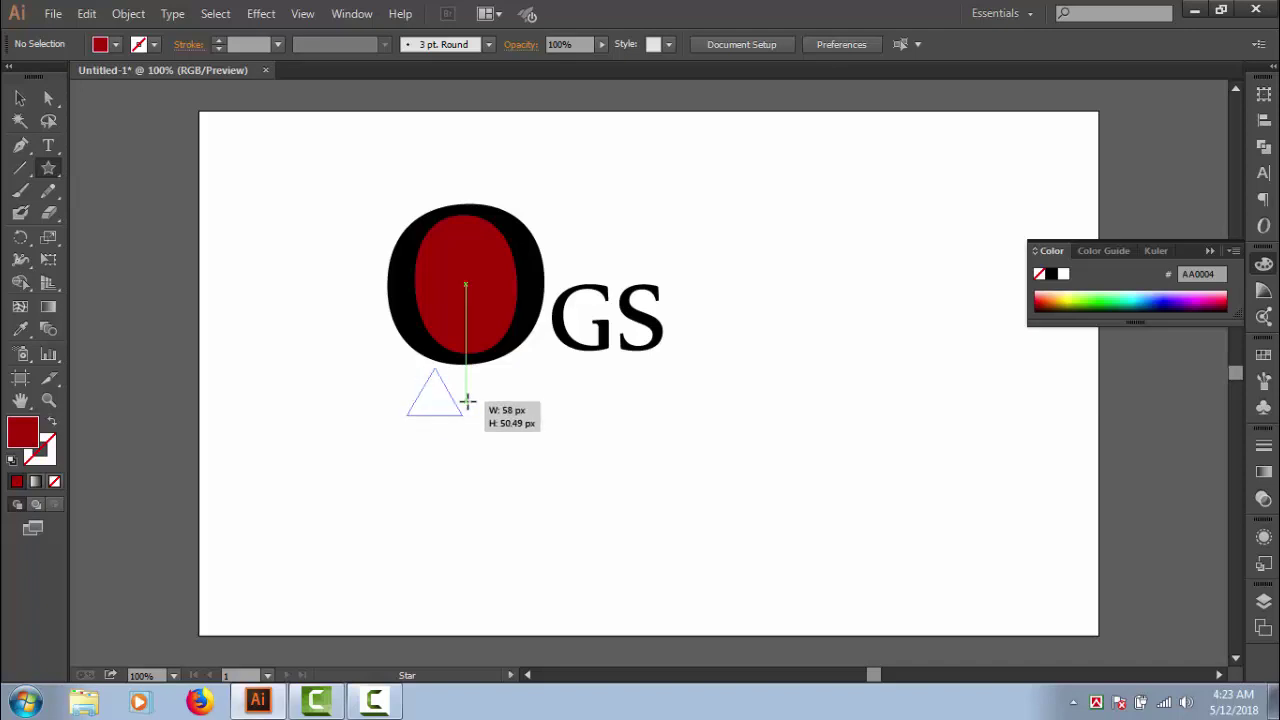
key("shift")
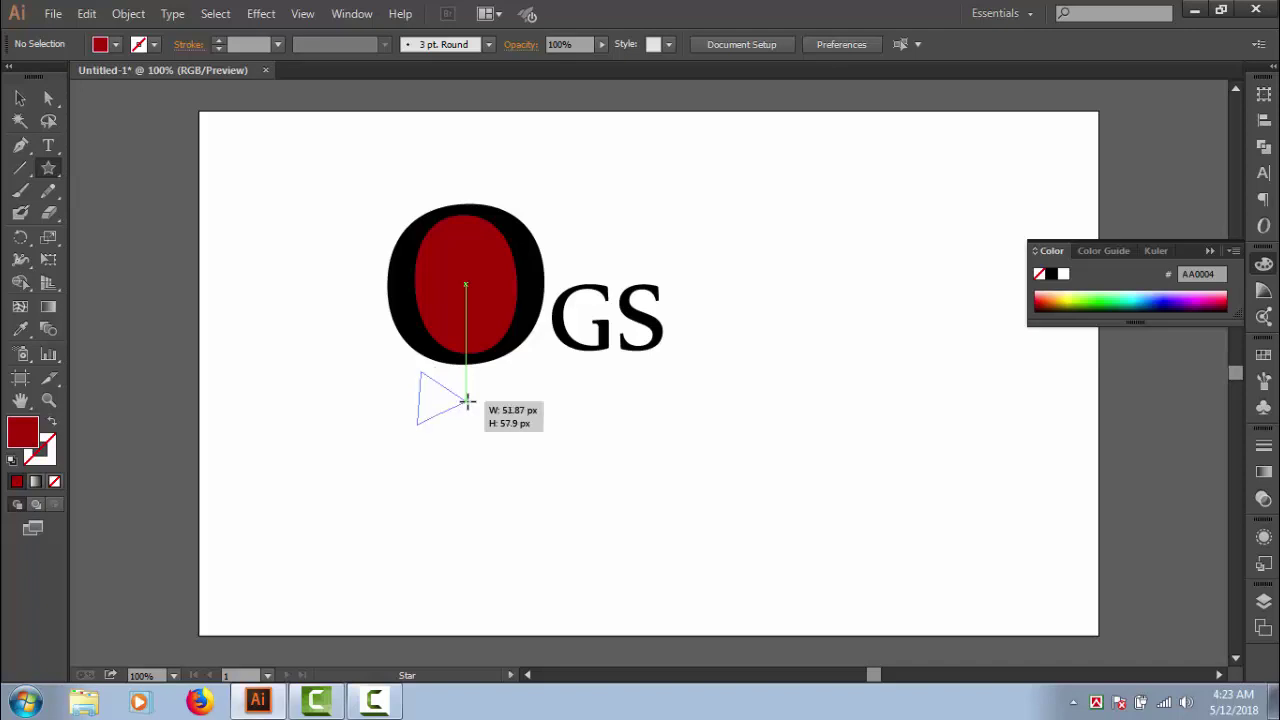
left_click_drag(466, 401, 464, 400)
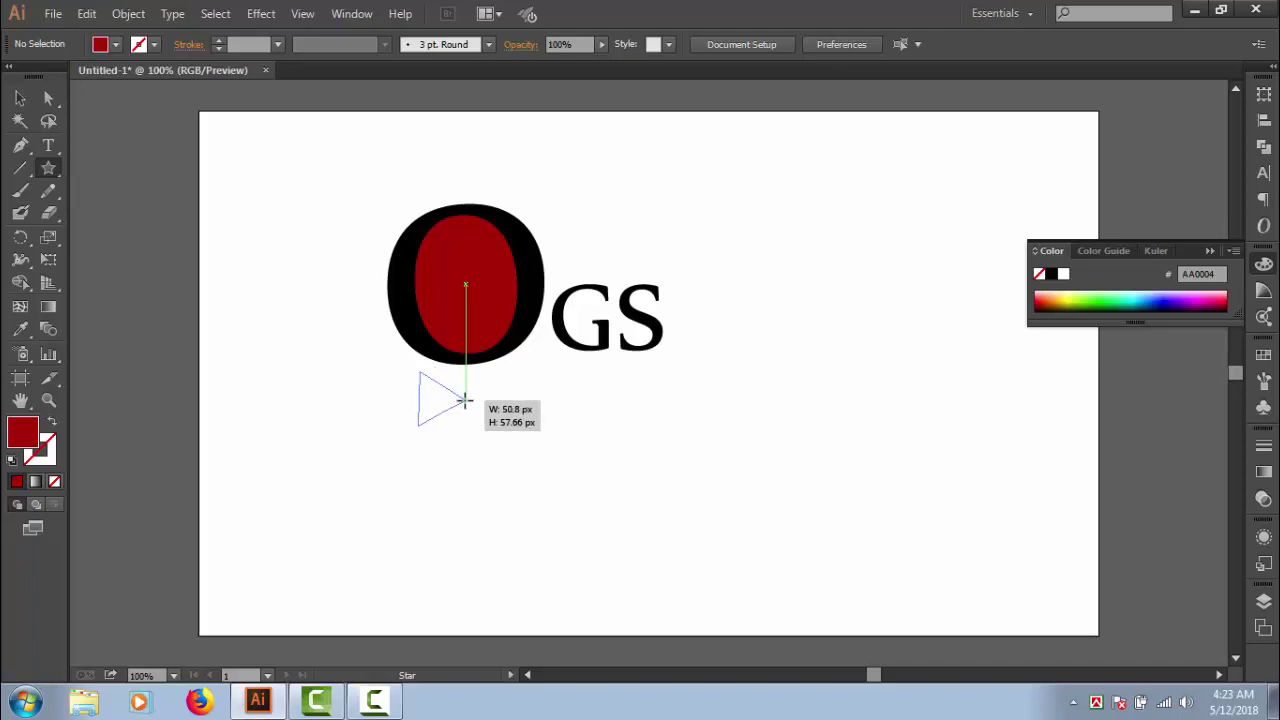
left_click_drag(464, 400, 465, 400)
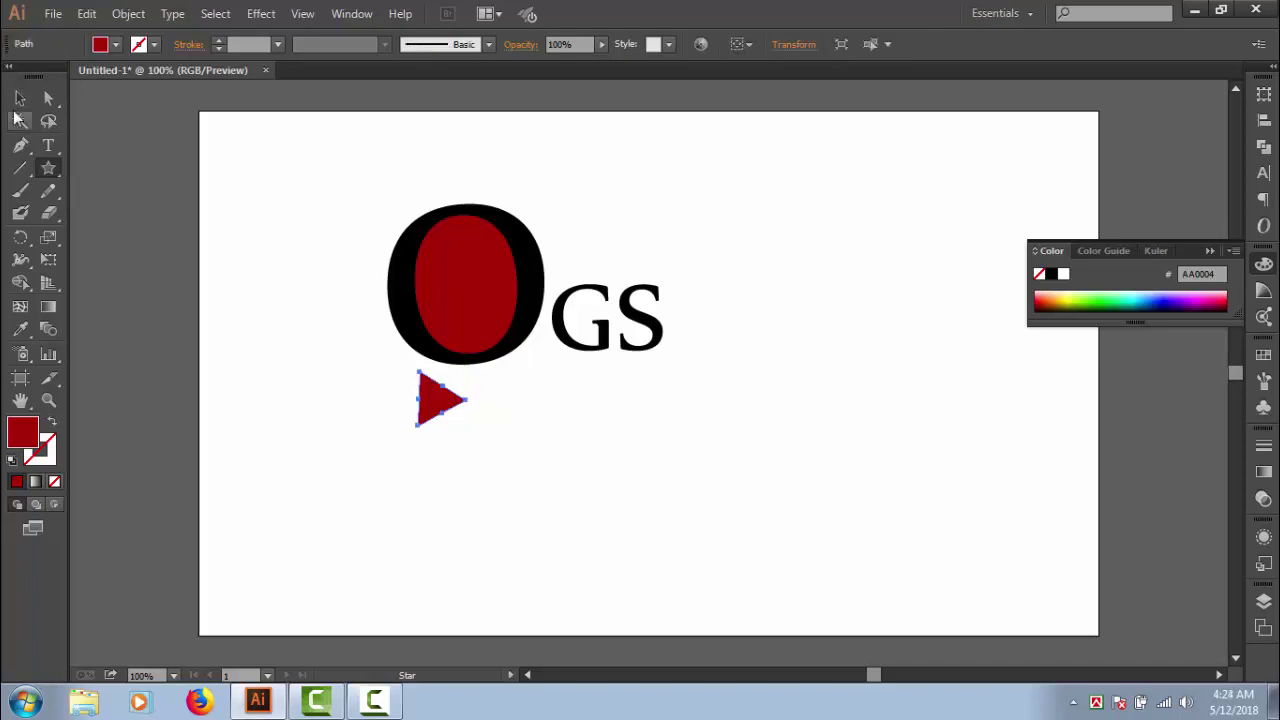
Set the small triangle's fill colour to black (000000).
double_click(36, 440)
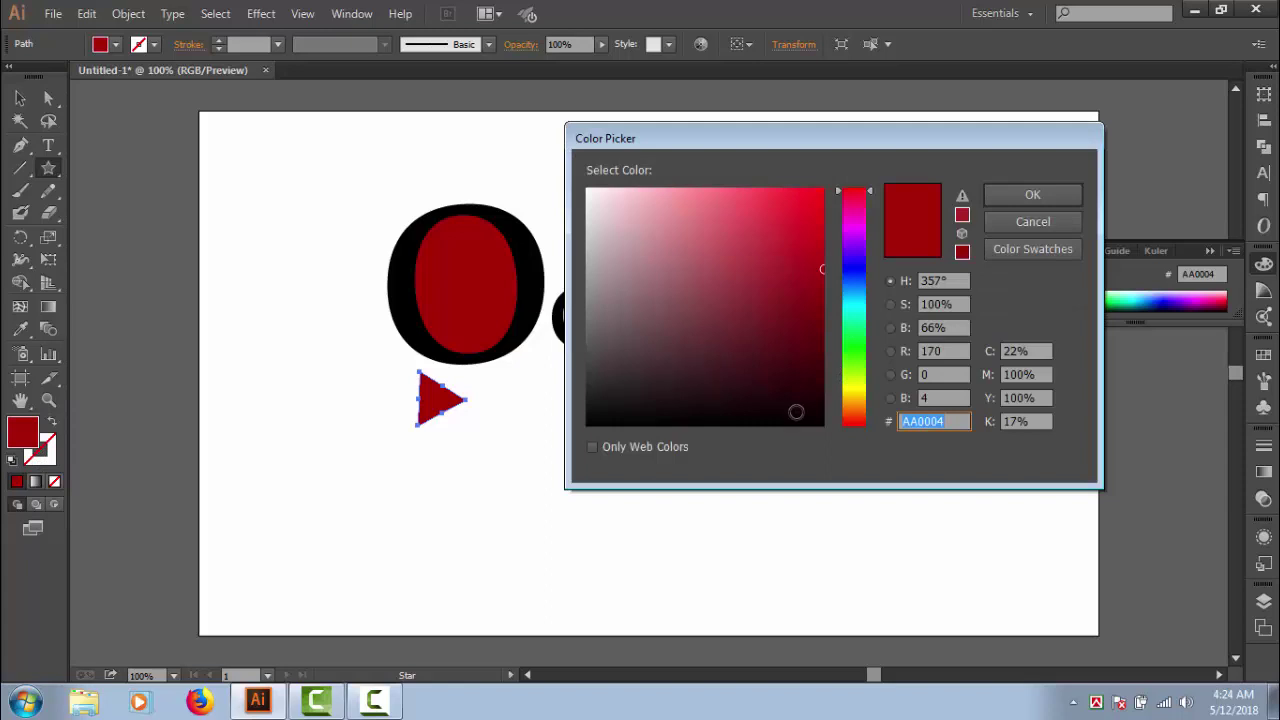
left_click(806, 424)
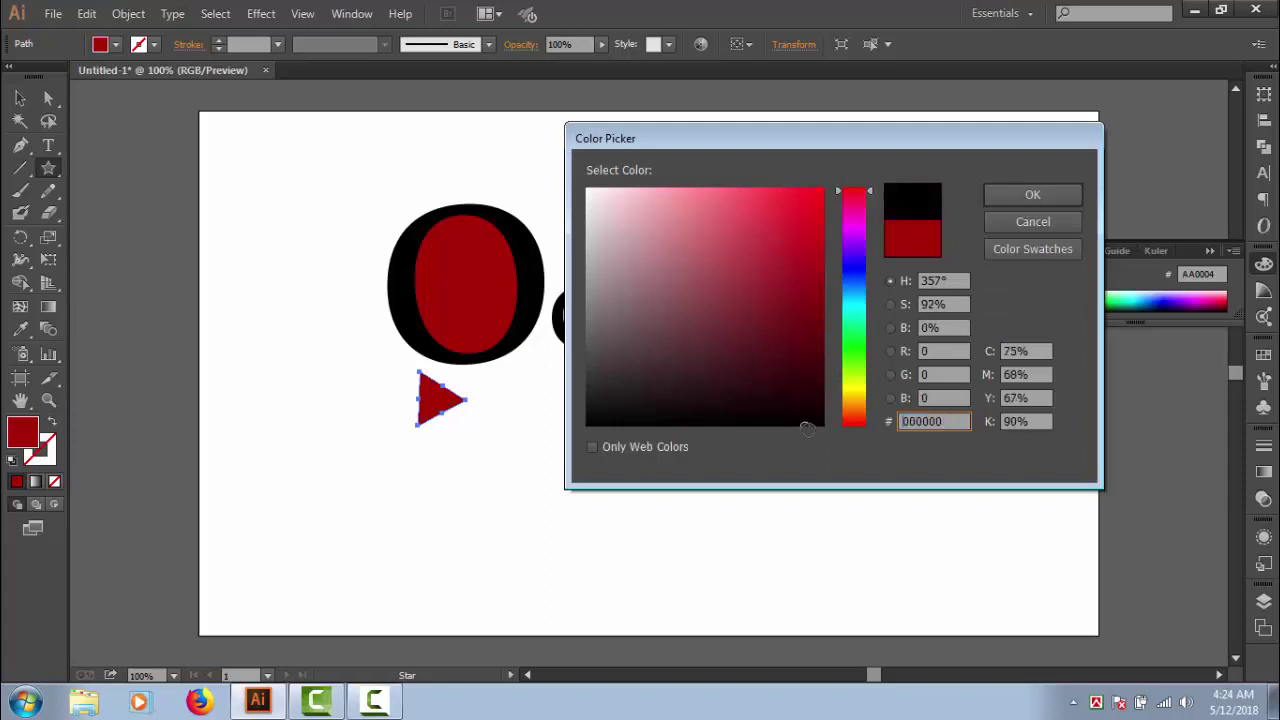
left_click(998, 194)
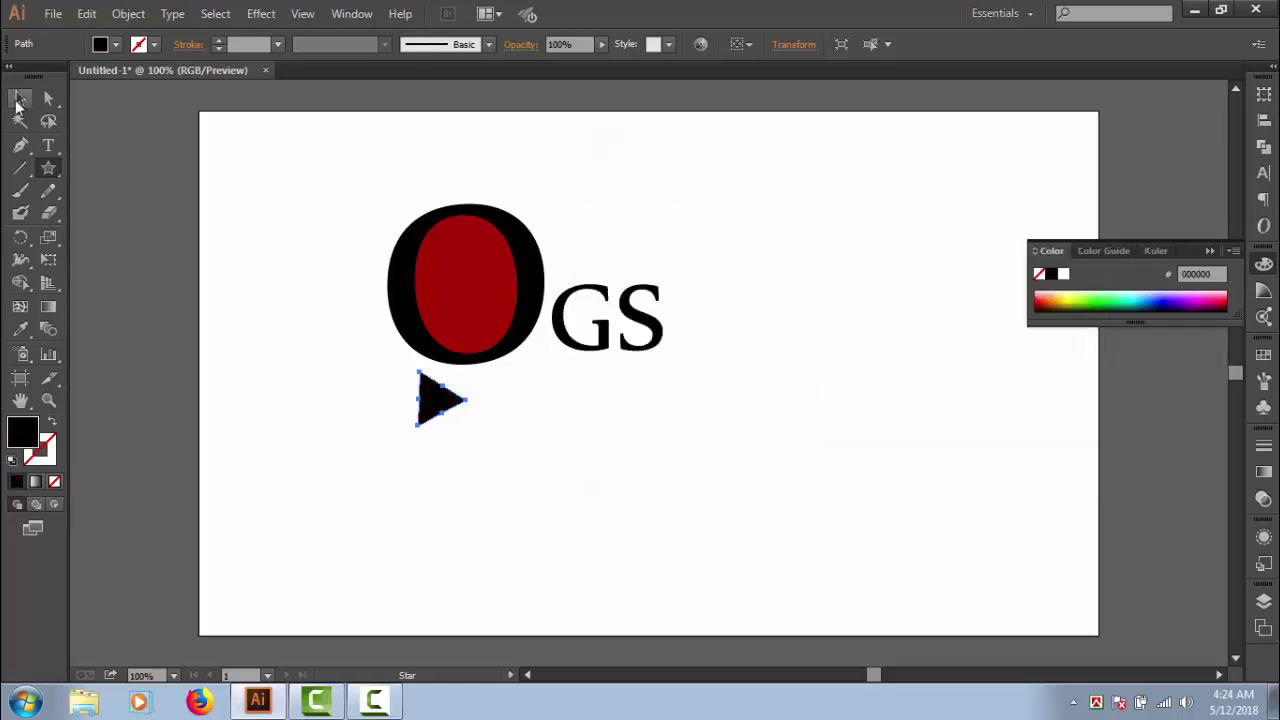
Move the black triangle into the red O's counter to form a play symbol.
left_click(20, 98)
left_click(338, 347)
left_click_drag(444, 410, 478, 288)
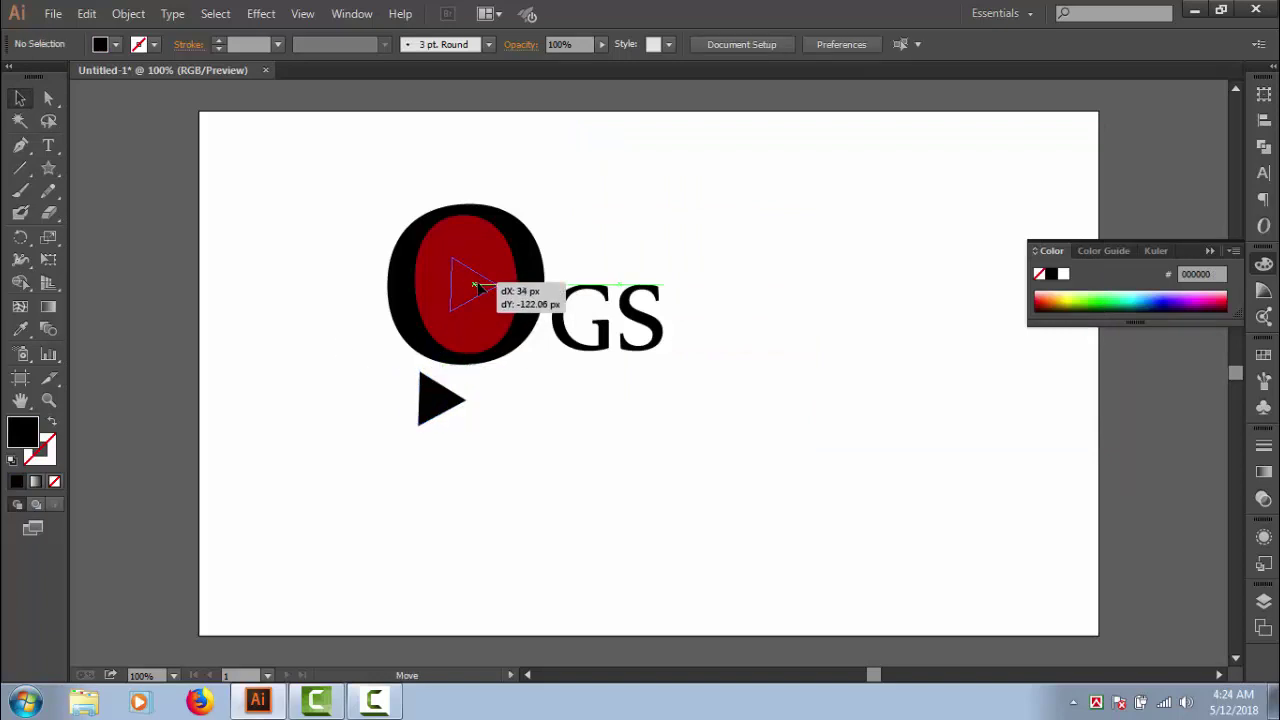
left_click_drag(477, 286, 479, 289)
left_click(585, 426)
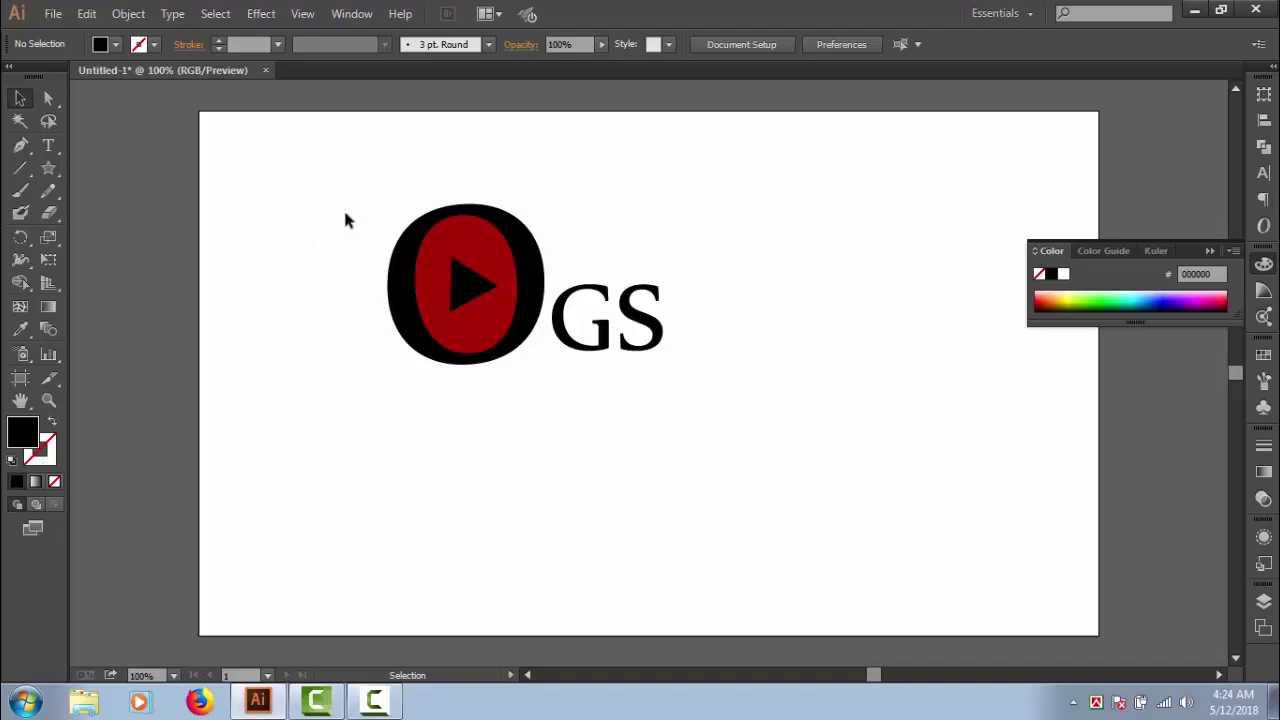
left_click(53, 170)
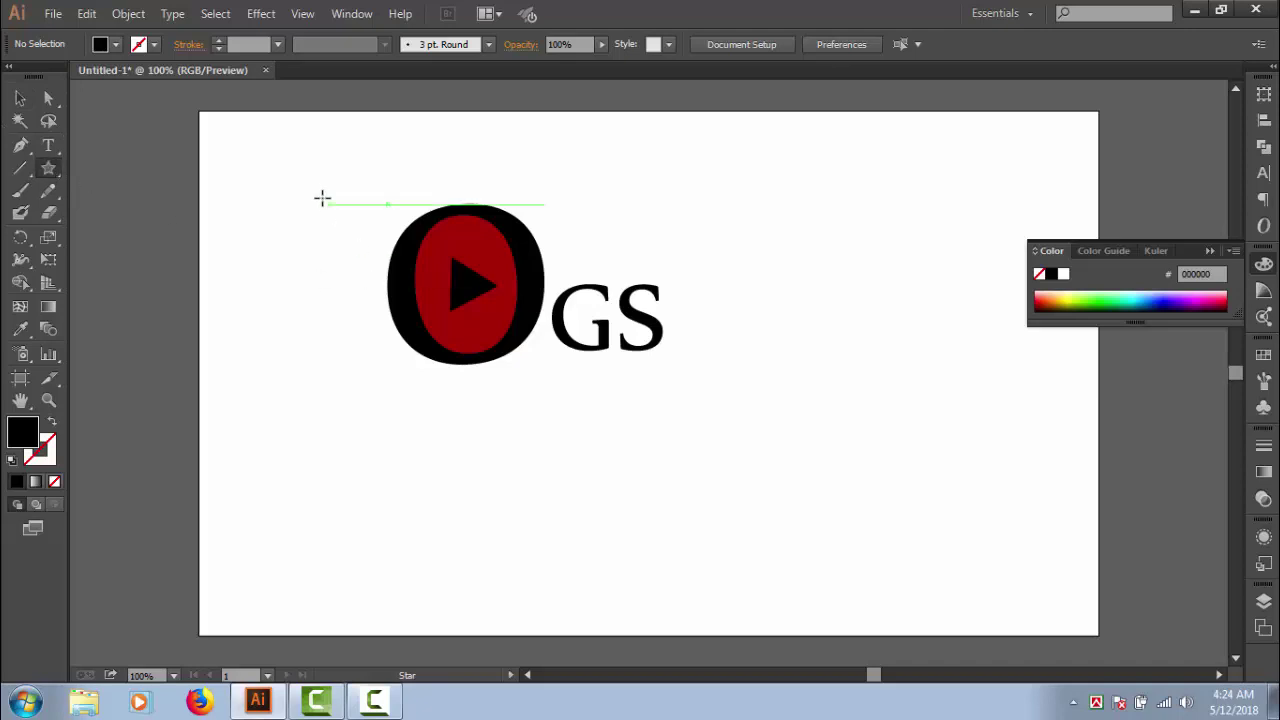
Draw a large three-point star as a right-pointing triangle.
mouse_move(323, 180)
left_mouse_down()
mouse_move(540, 405)
mouse_move(571, 176)
left_mouse_up()
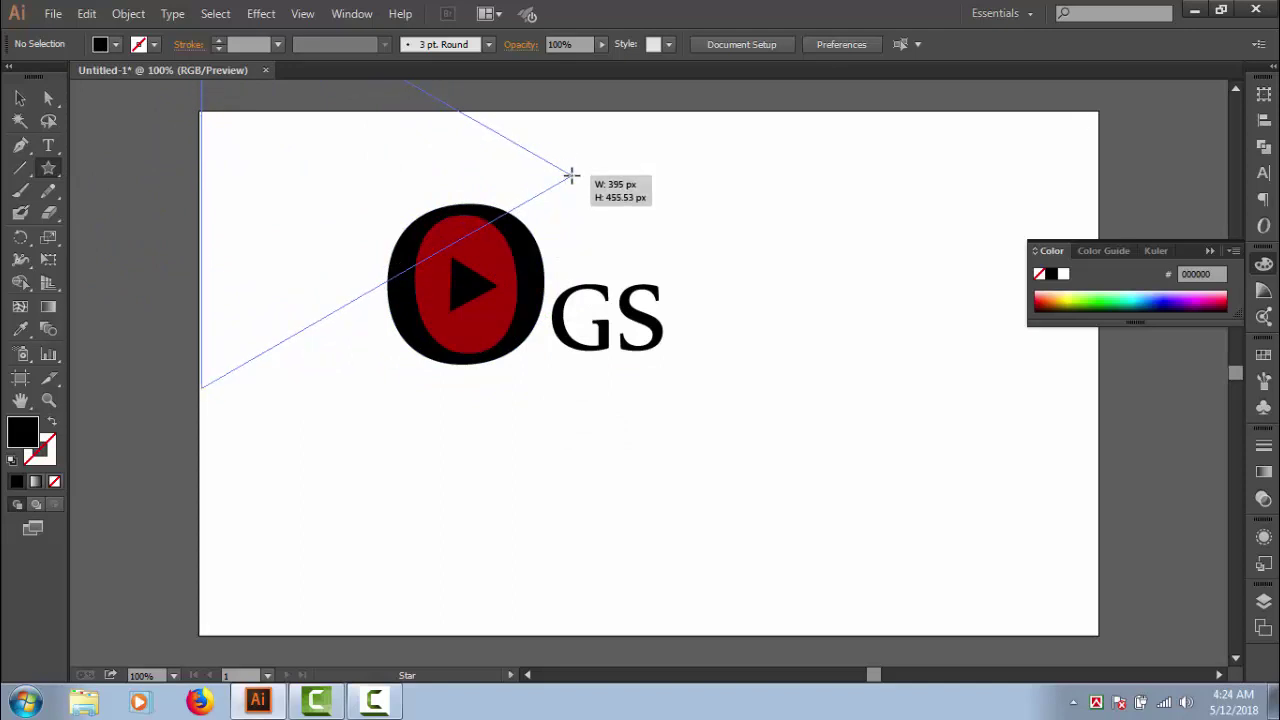
key("Down")
key("Down")
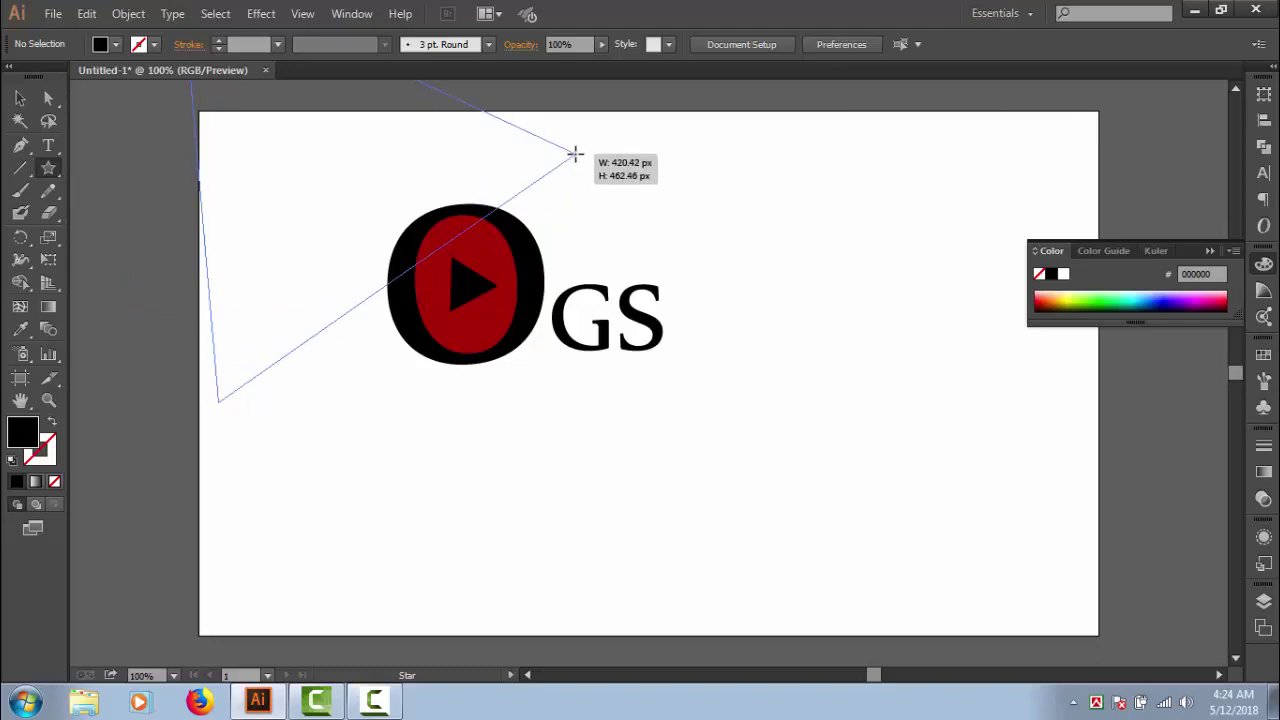
left_click_drag(571, 176, 577, 175)
Move the large black triangle over the OGS logo.
left_click(20, 97)
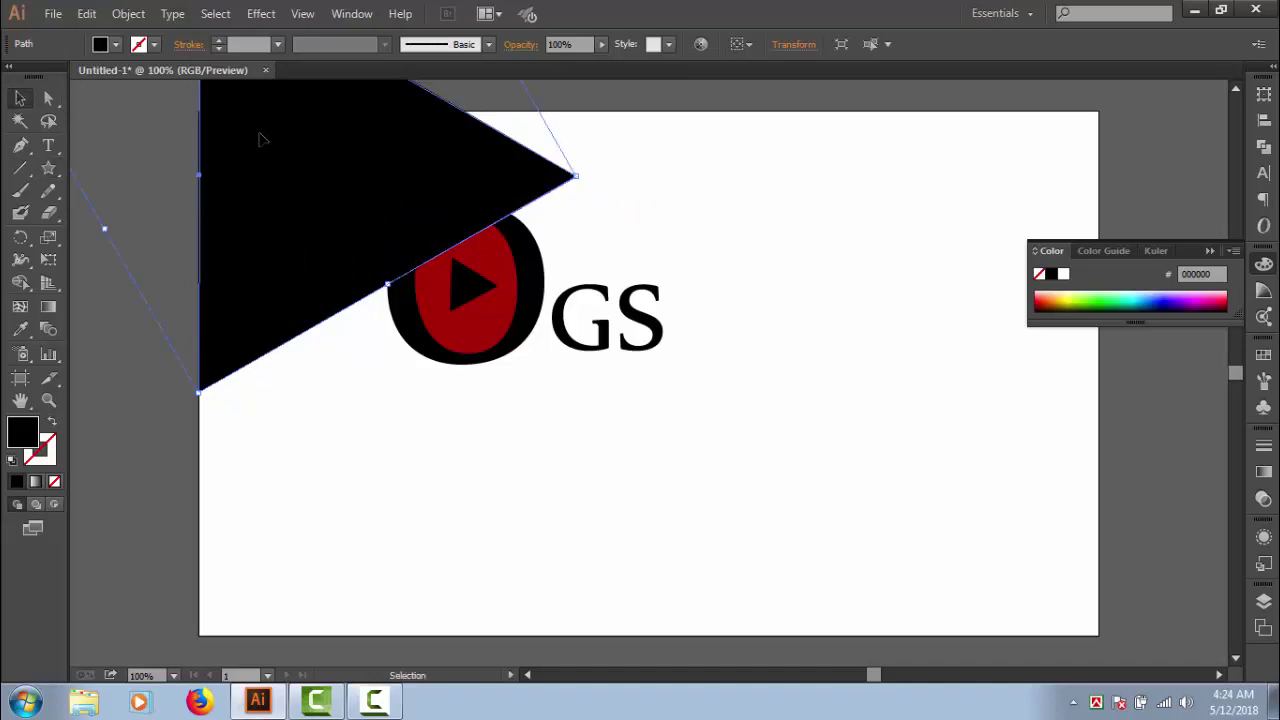
left_click_drag(259, 136, 480, 250)
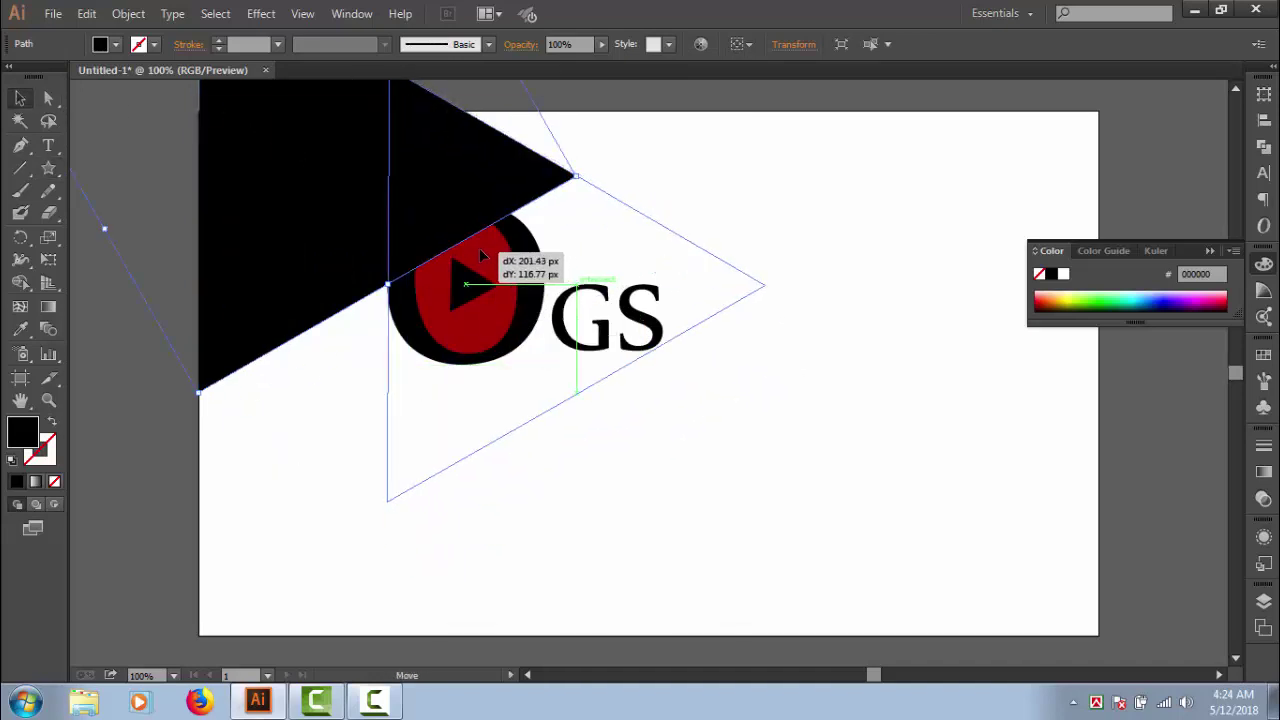
left_click_drag(479, 248, 479, 254)
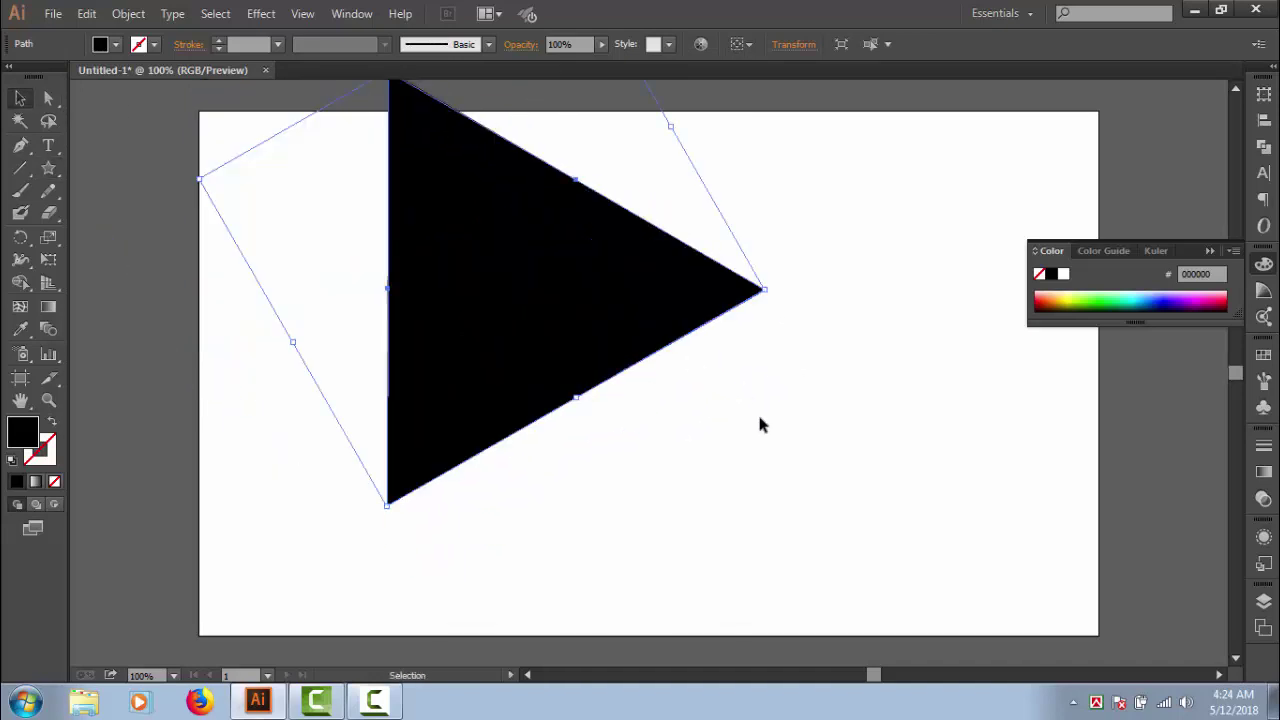
left_click(760, 425)
scroll(748, 411, "up", 3)
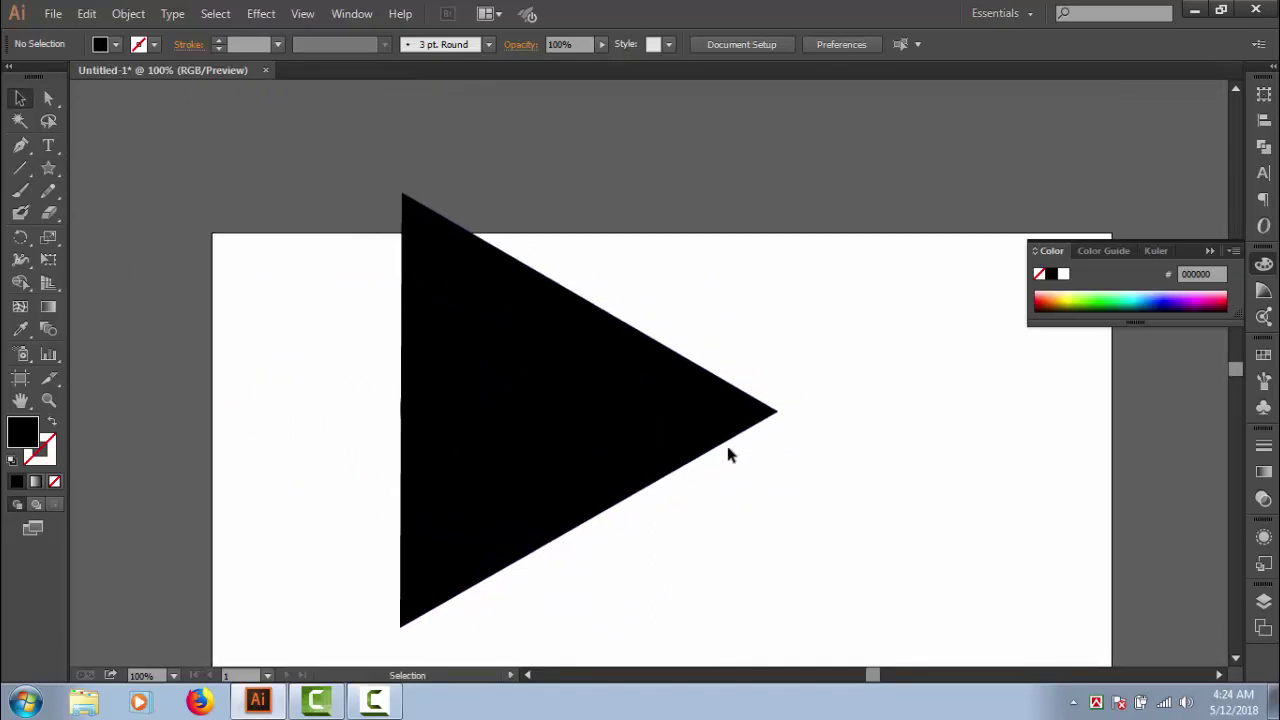
Fill the large triangle with grey 656768 and send it behind the logo.
left_click(608, 430)
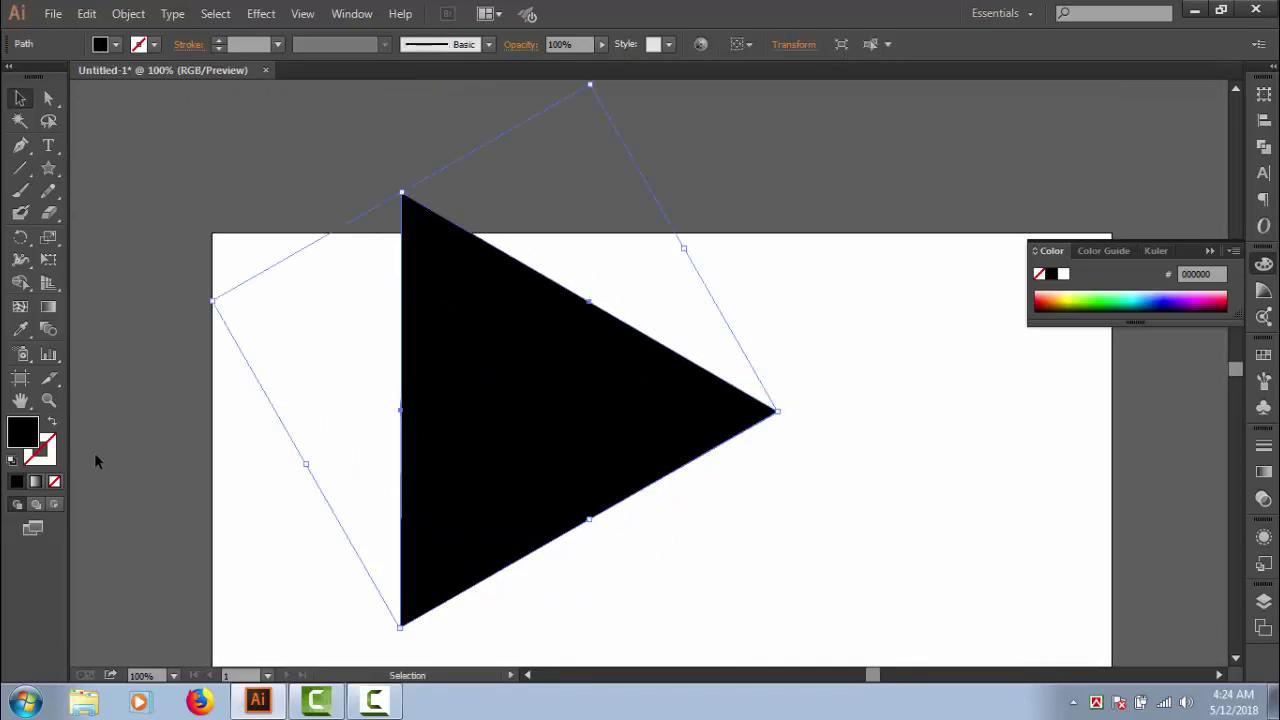
double_click(22, 433)
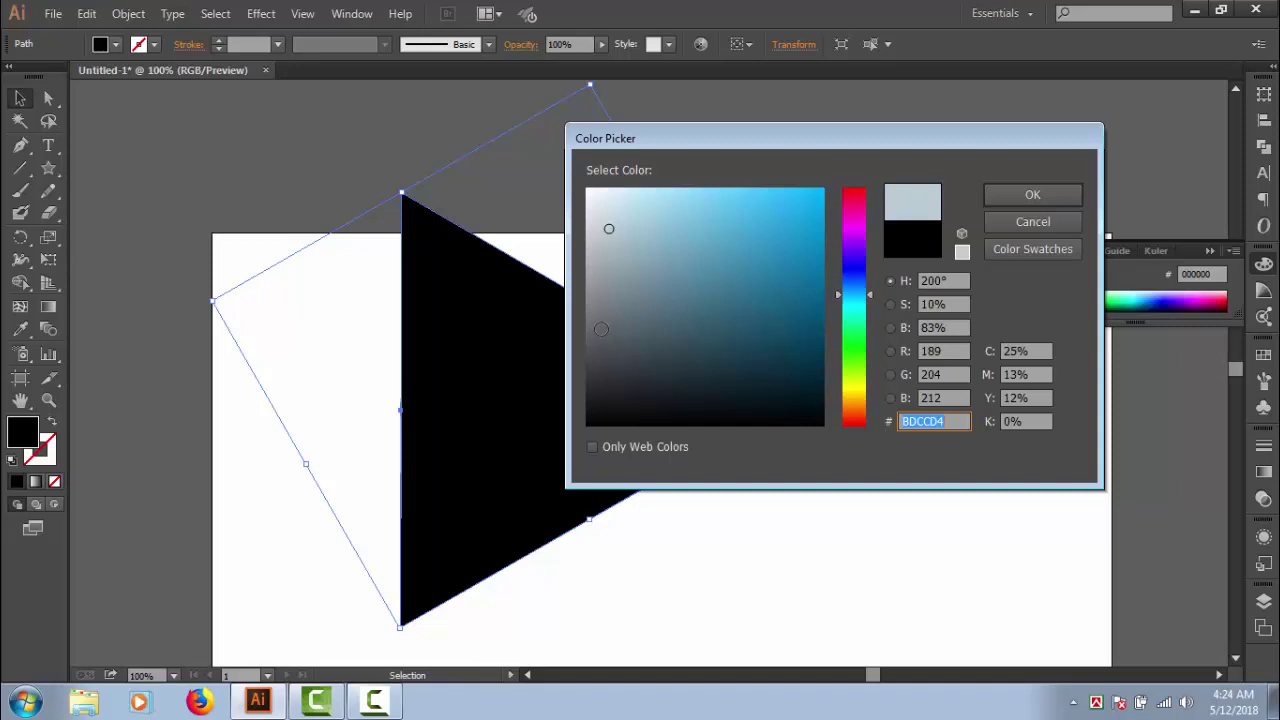
left_click(592, 329)
left_click(1031, 197)
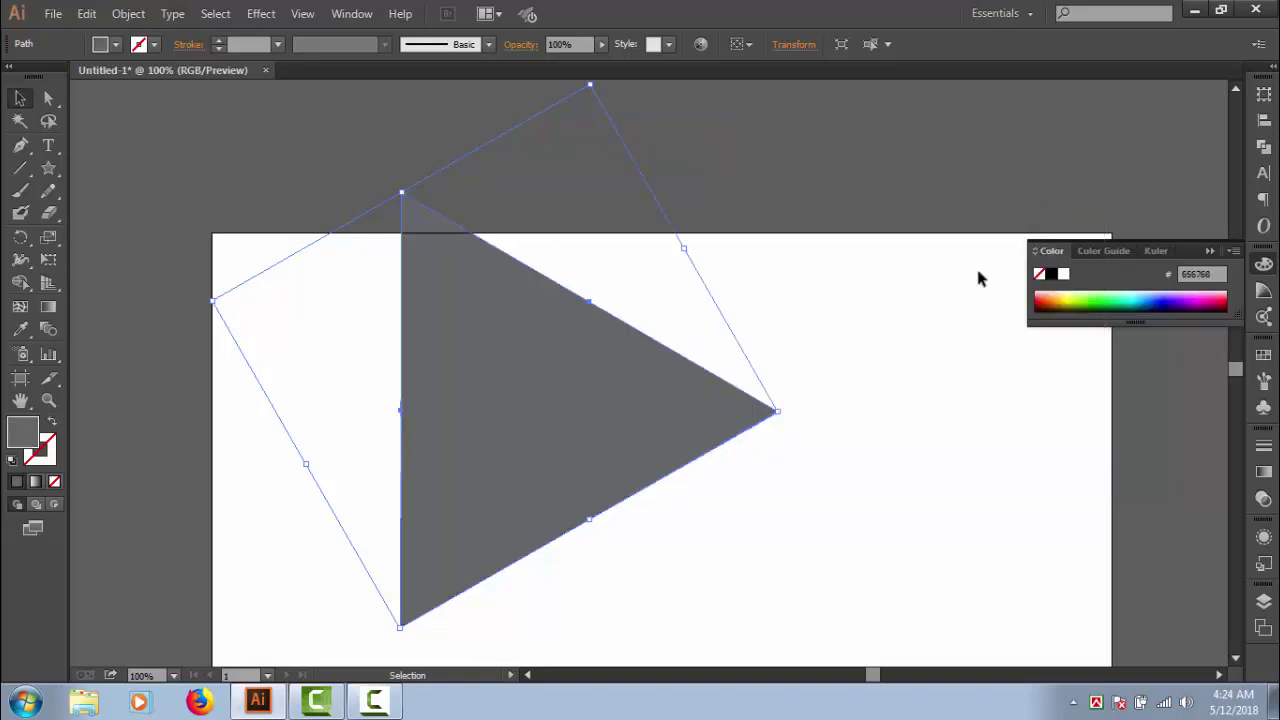
right_click(676, 400)
mouse_move(730, 368)
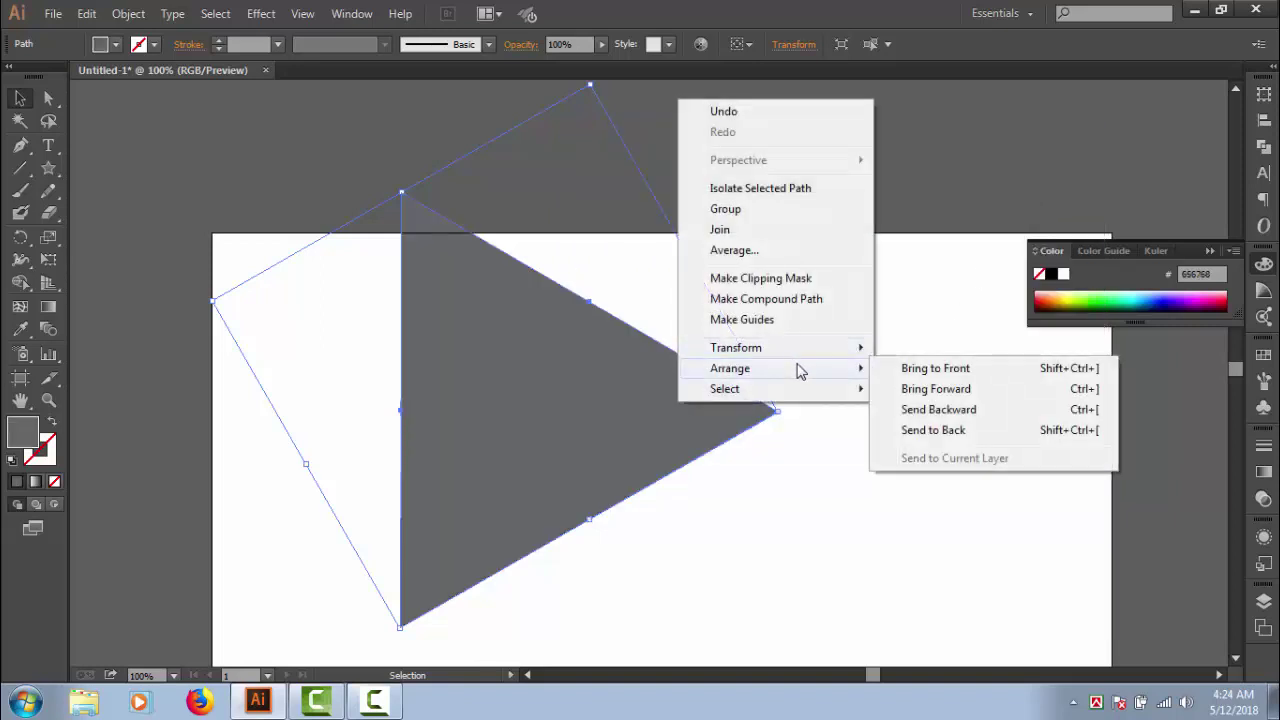
left_click(944, 437)
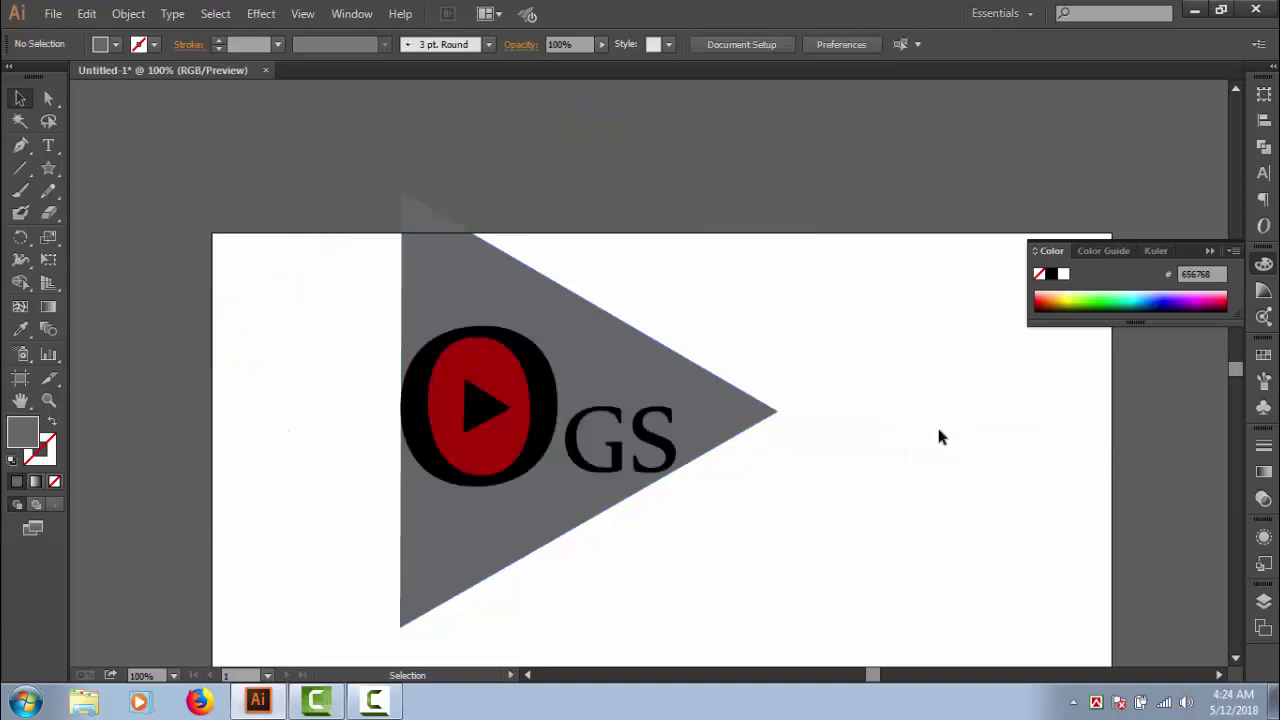
Nudge the grey triangle down and resize it from its top corner.
left_click_drag(750, 412, 741, 425)
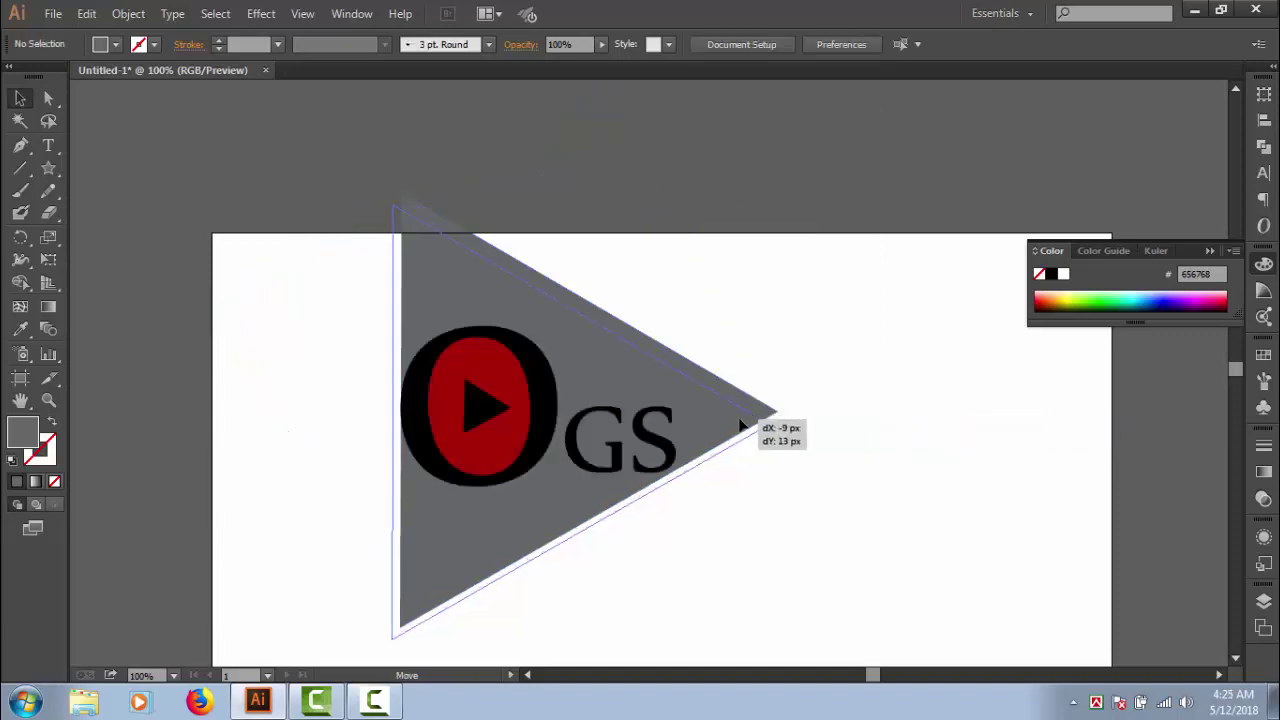
left_click(873, 389)
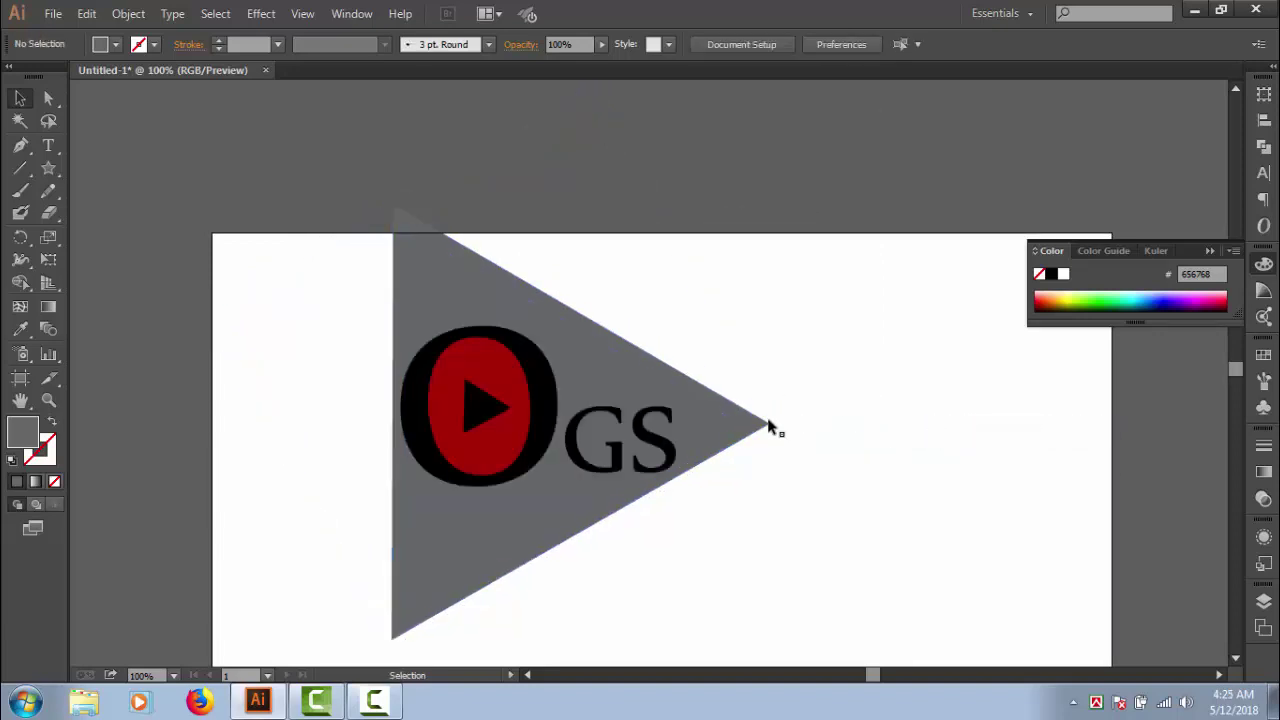
left_click_drag(748, 430, 752, 438)
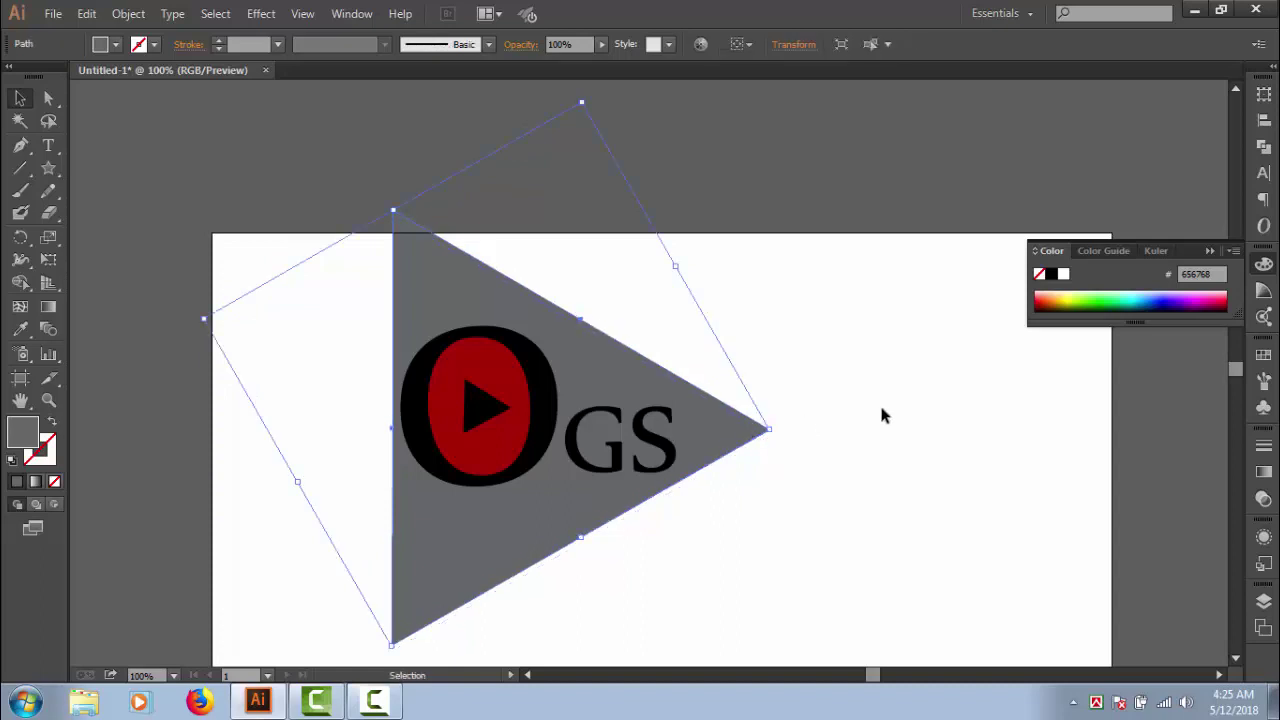
left_click(876, 409)
left_click(727, 413)
left_click_drag(393, 210, 427, 283)
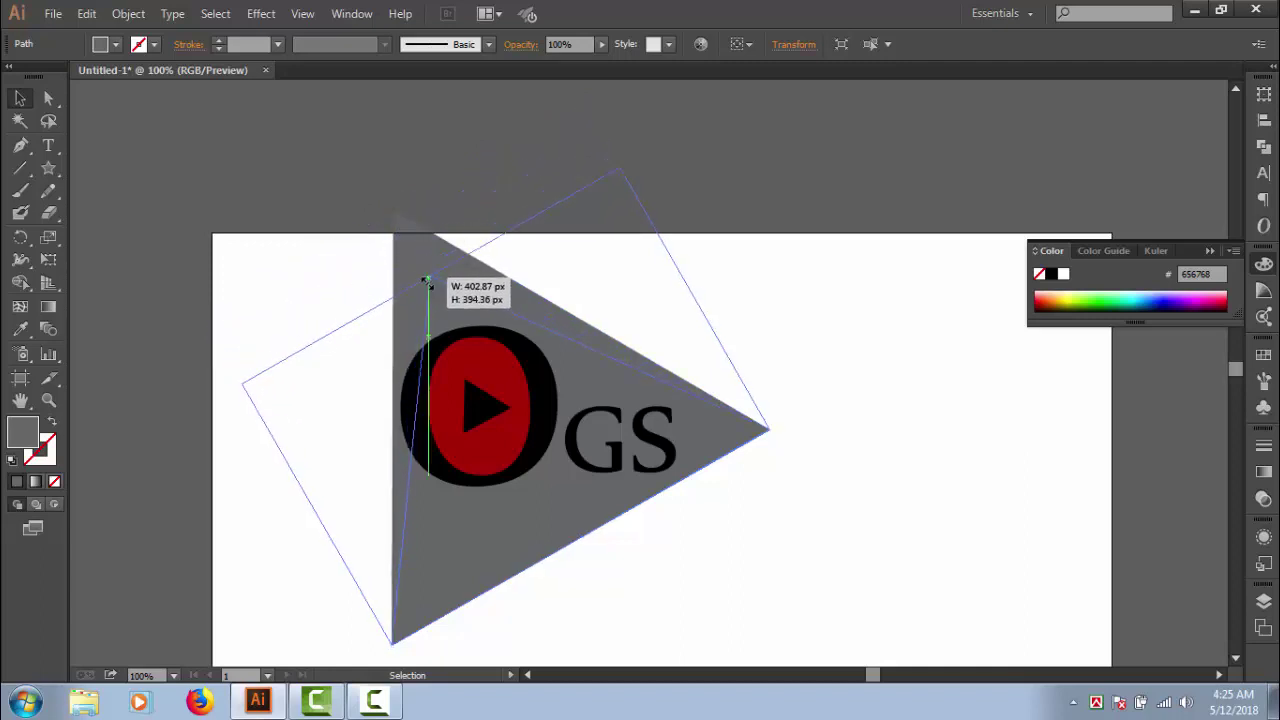
left_click(795, 479)
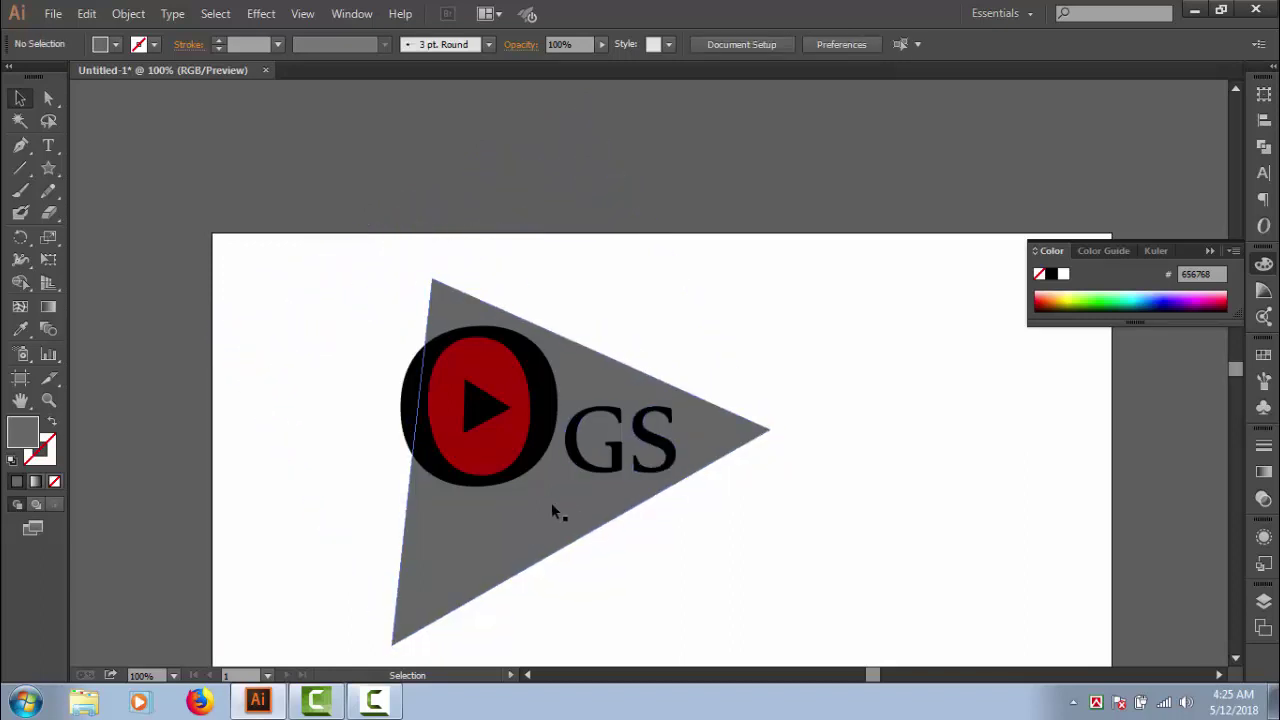
Reposition and resize the grey triangle again, then delete it.
mouse_move(550, 540)
left_mouse_down()
mouse_move(476, 462)
mouse_move(527, 483)
left_mouse_up()
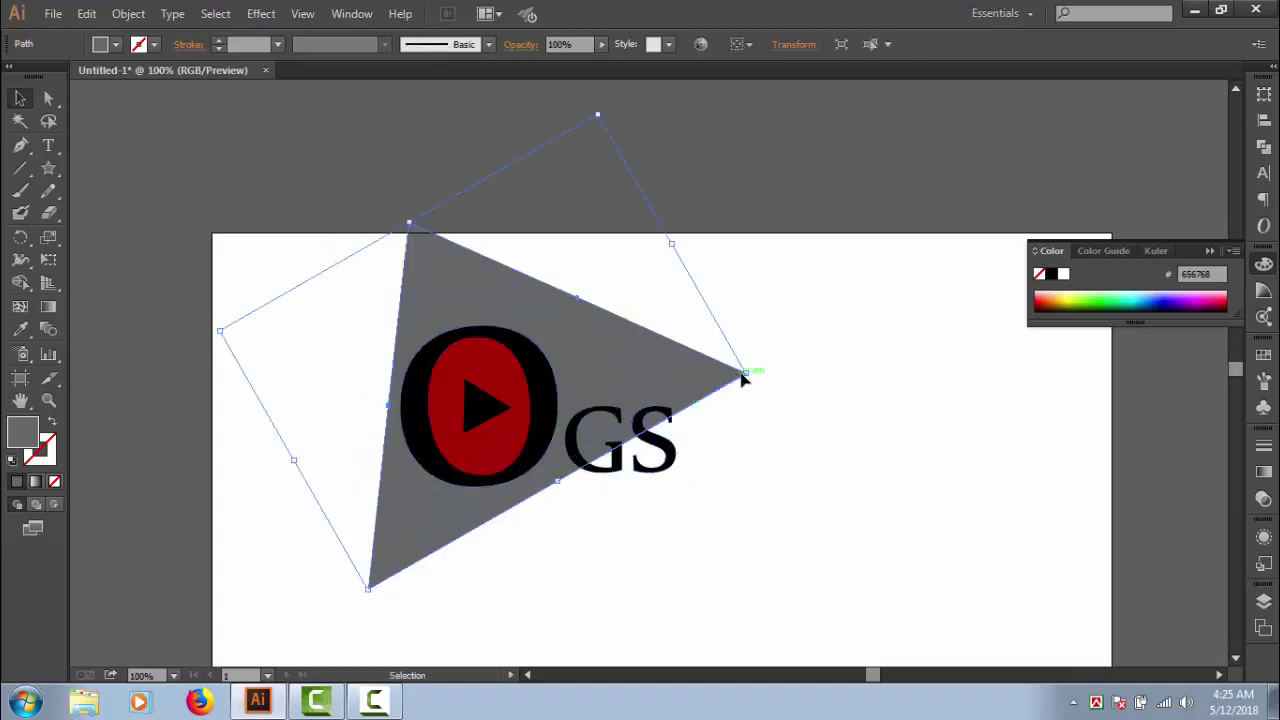
mouse_move(744, 374)
left_mouse_down()
mouse_move(751, 428)
mouse_move(769, 428)
left_mouse_up()
left_click(837, 434)
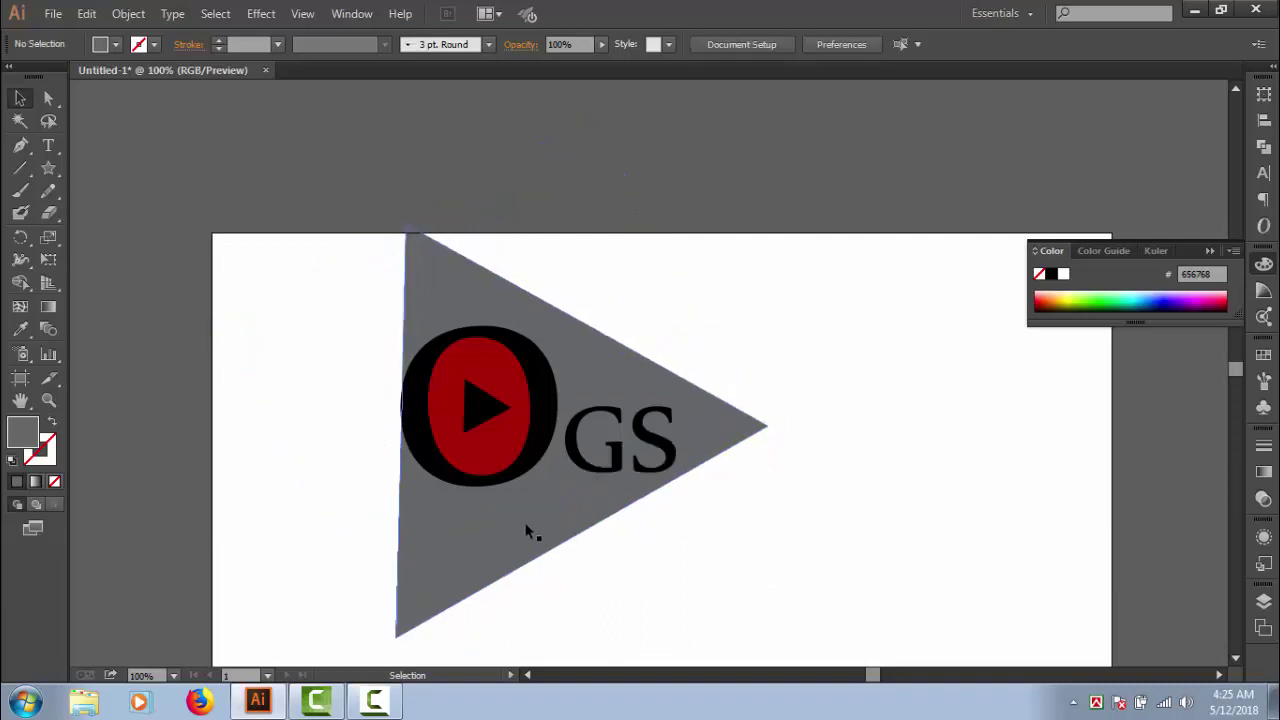
left_click_drag(527, 531, 516, 513)
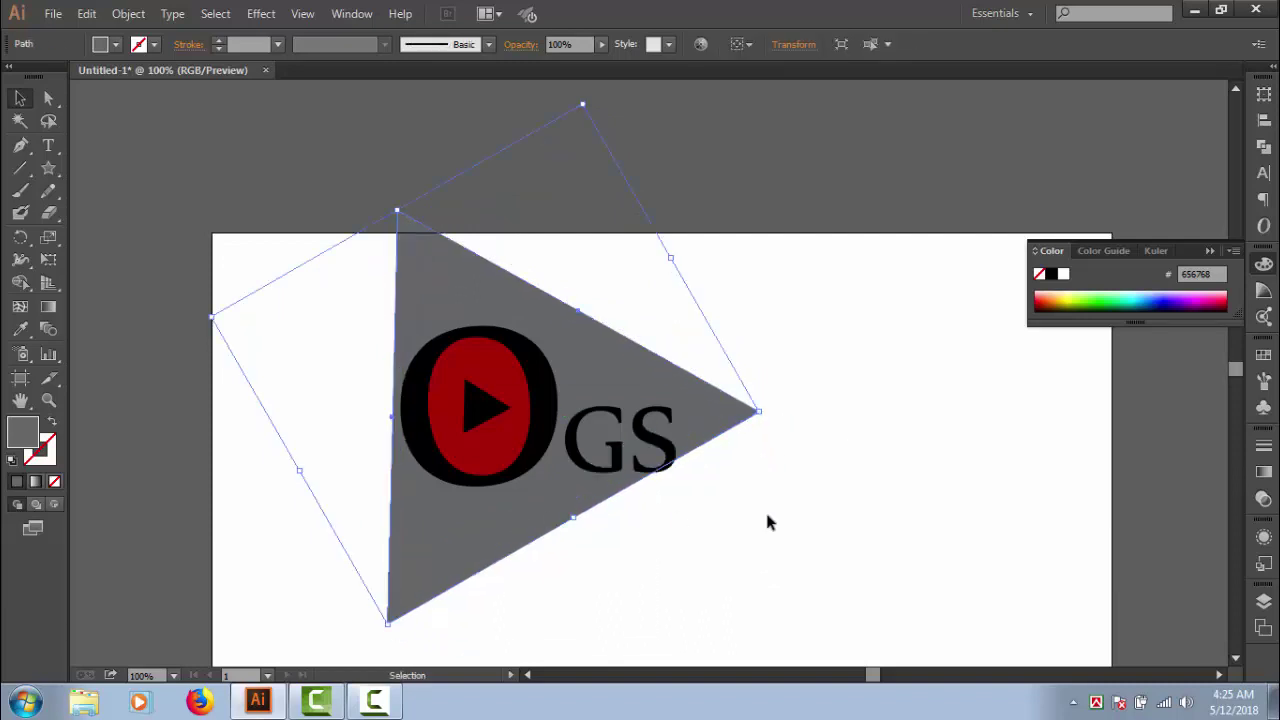
left_click(825, 518)
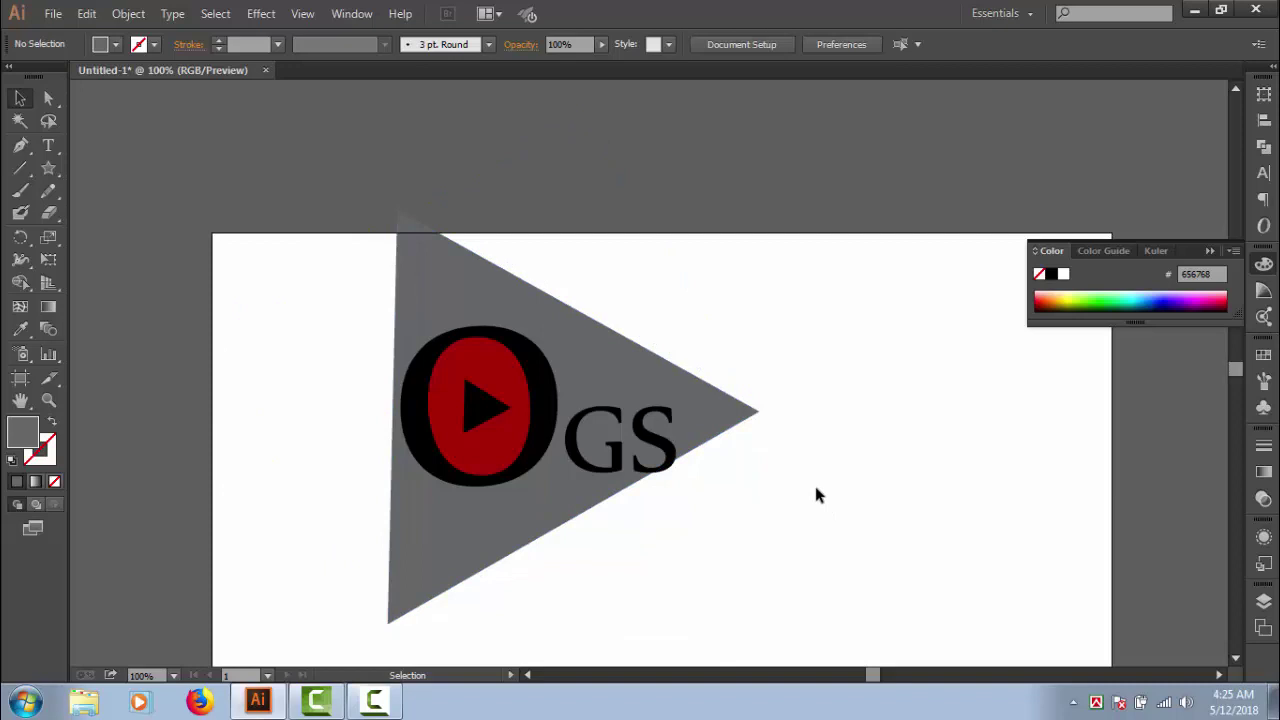
left_click(751, 420)
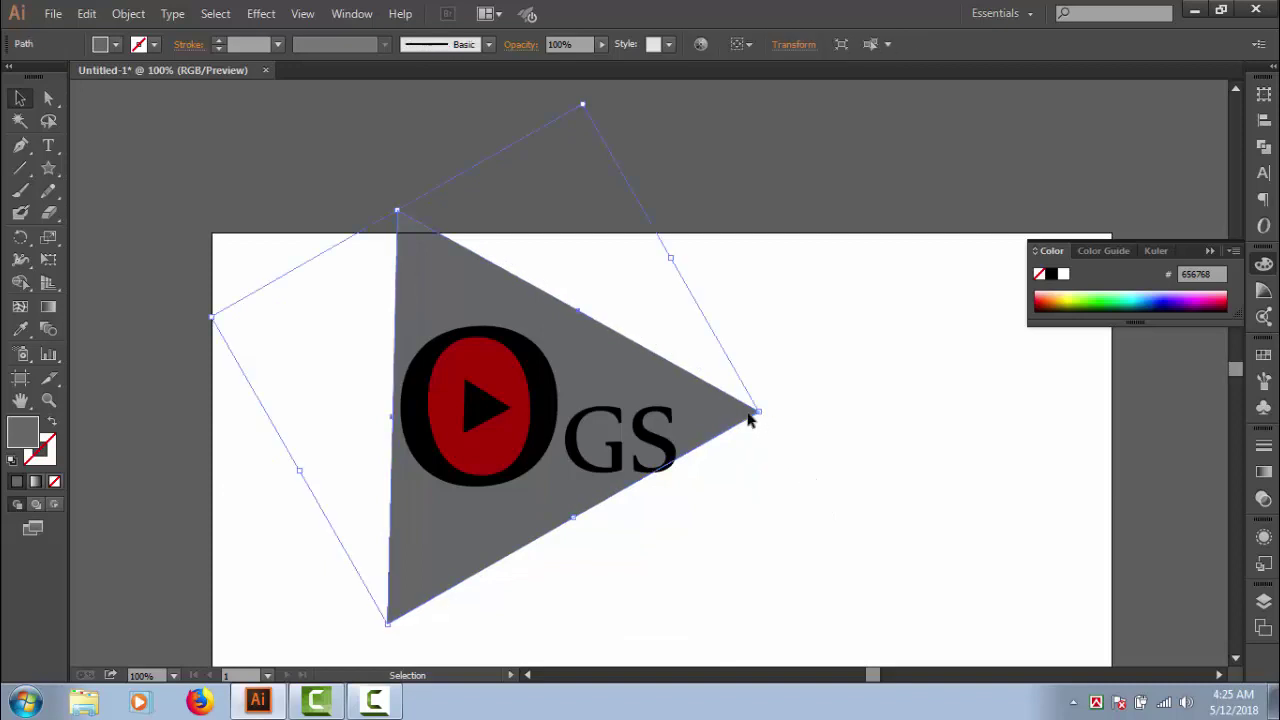
key("Delete")
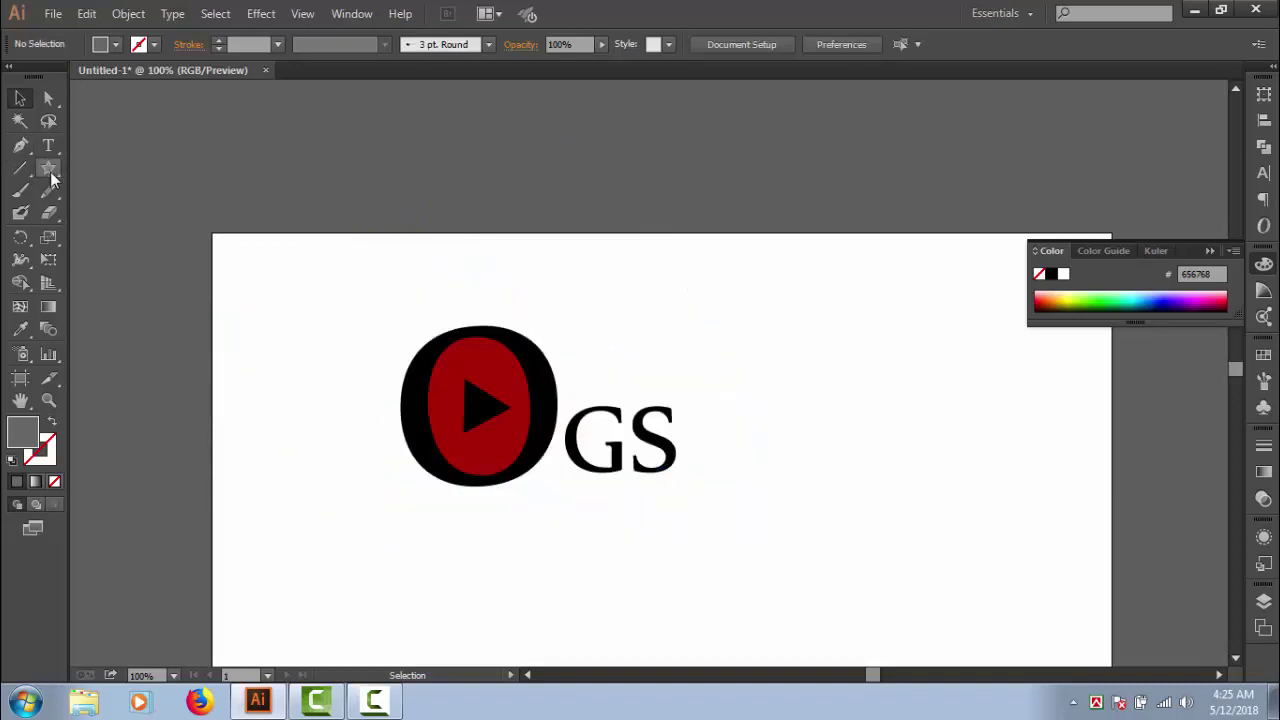
Draw a rectangle of about 364 × 259 px over the logo.
left_click_drag(48, 167, 92, 180)
left_click(92, 176)
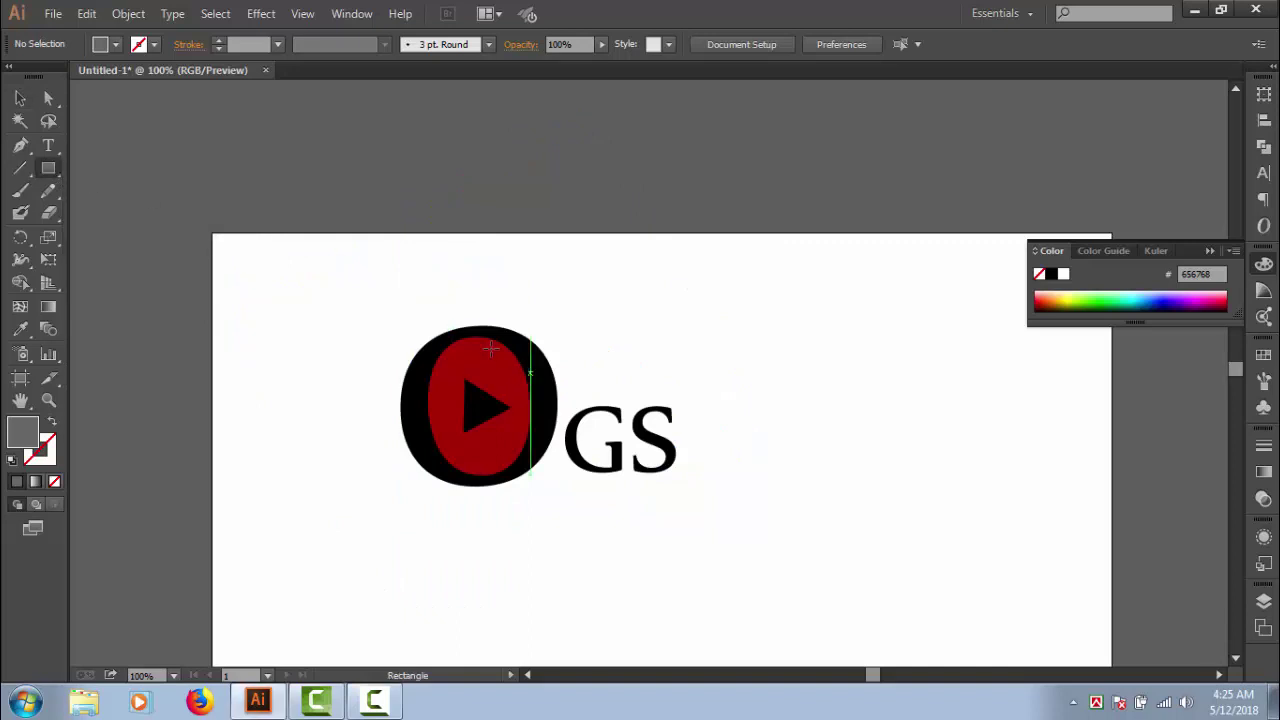
mouse_move(384, 292)
left_mouse_down()
mouse_move(726, 547)
mouse_move(725, 534)
left_mouse_up()
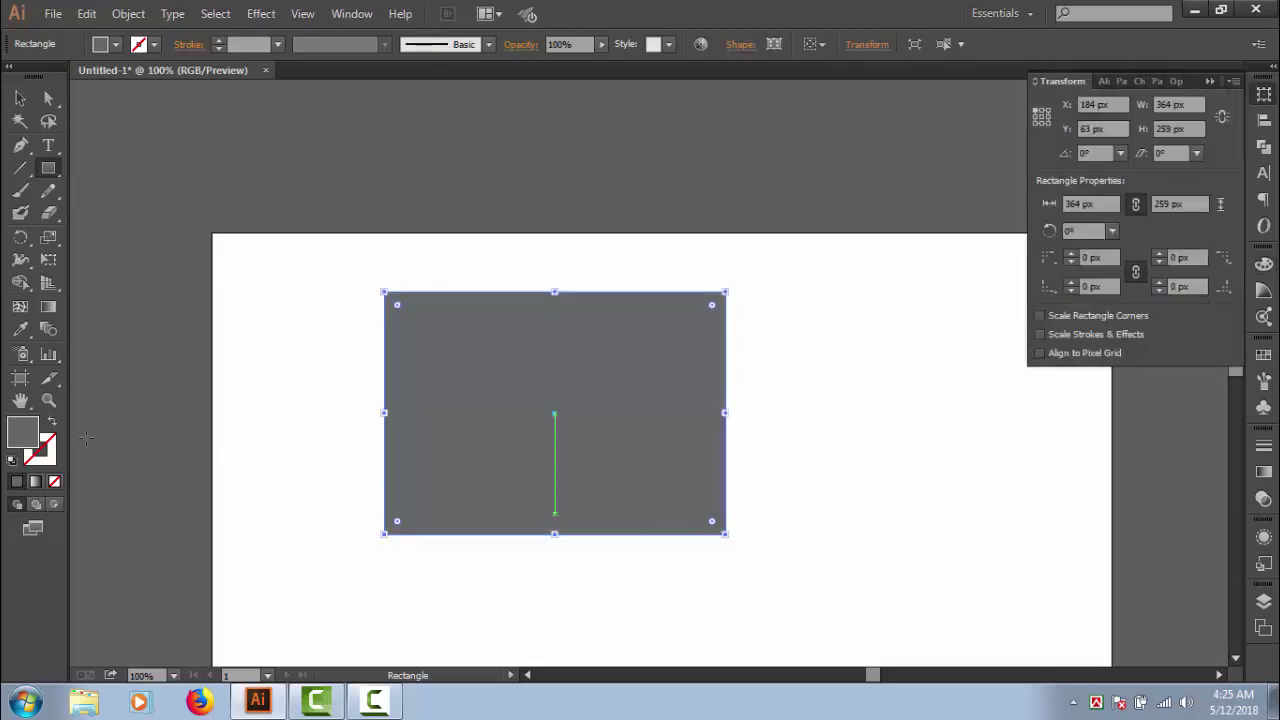
Send the grey rectangle behind the OGS logo.
left_click(20, 98)
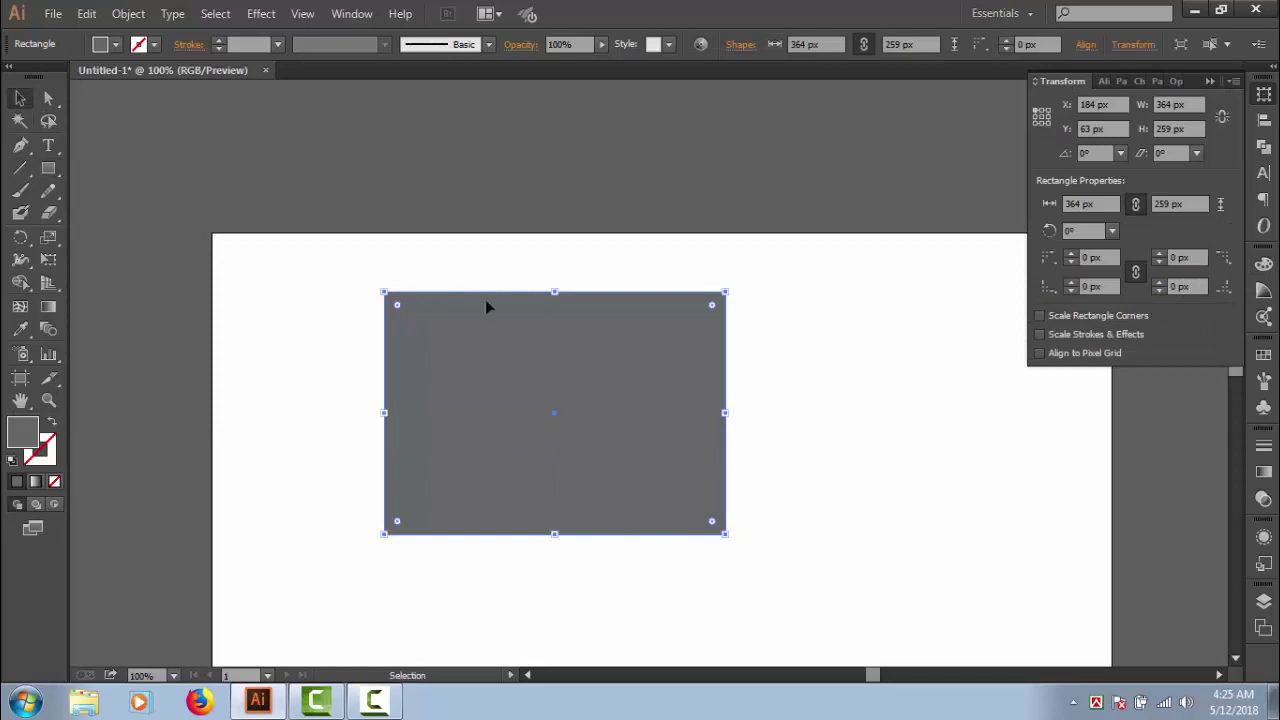
right_click(517, 307)
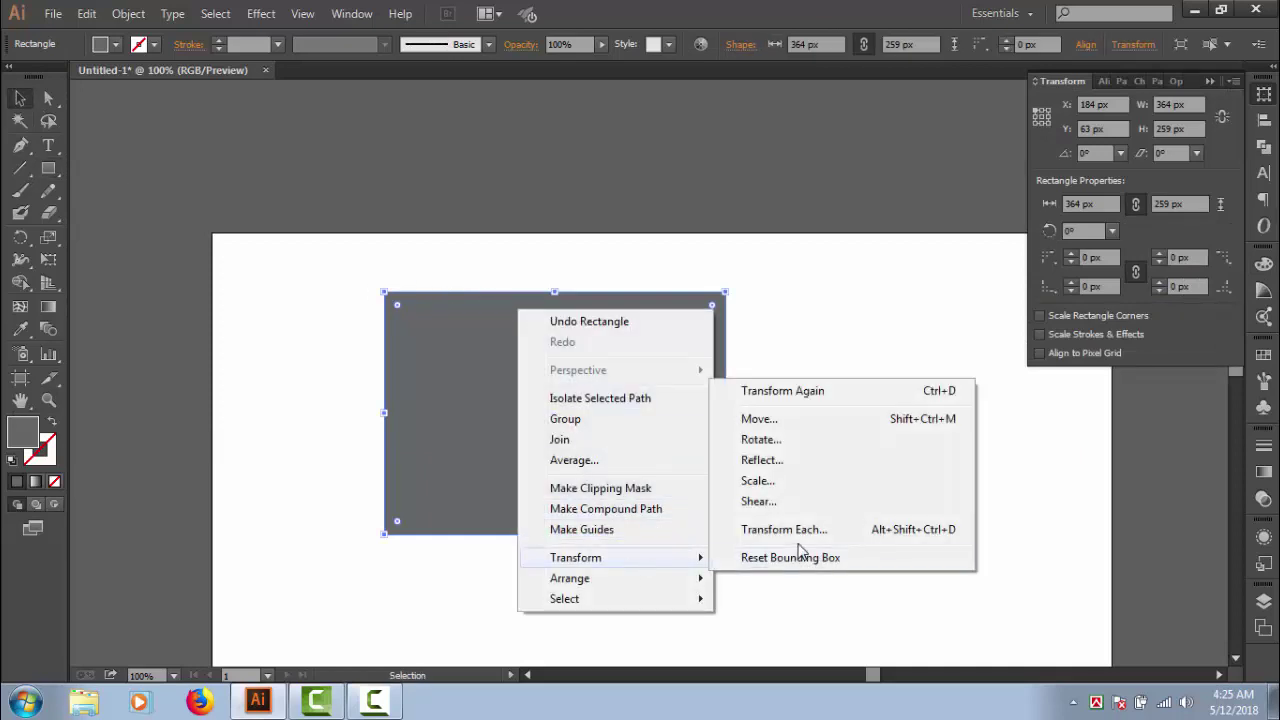
mouse_move(569, 578)
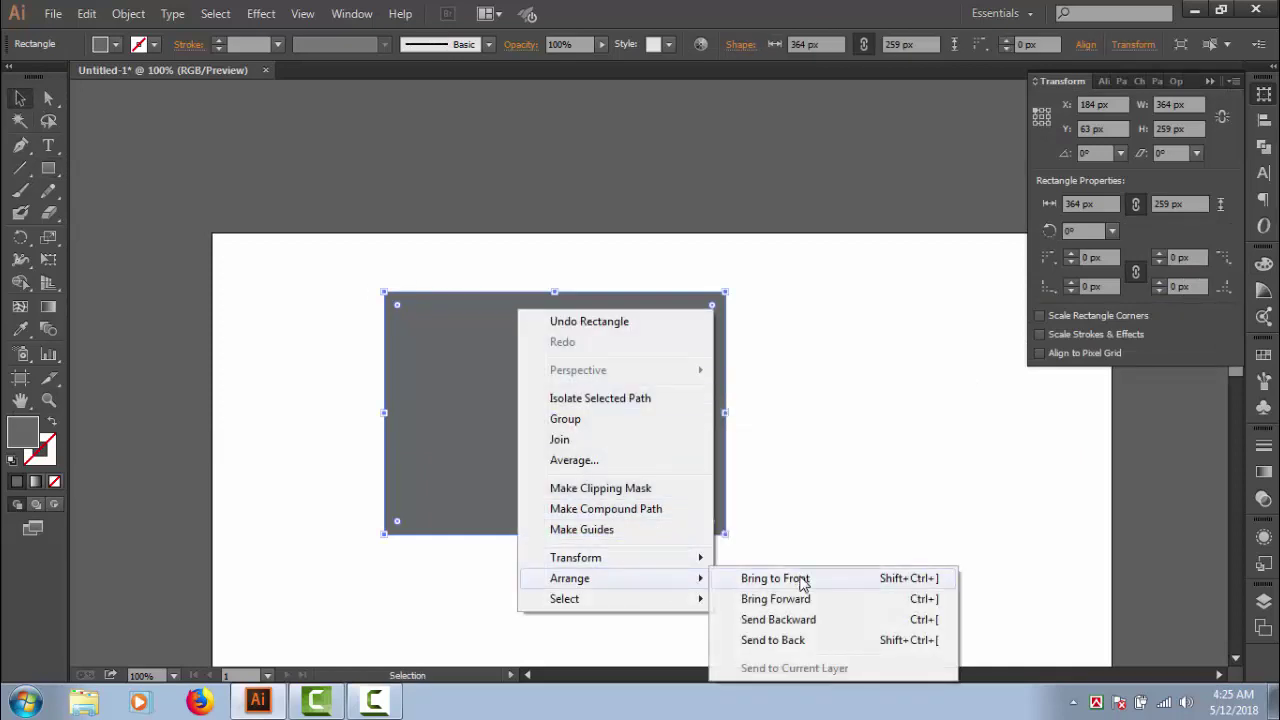
left_click(801, 579)
right_click(663, 366)
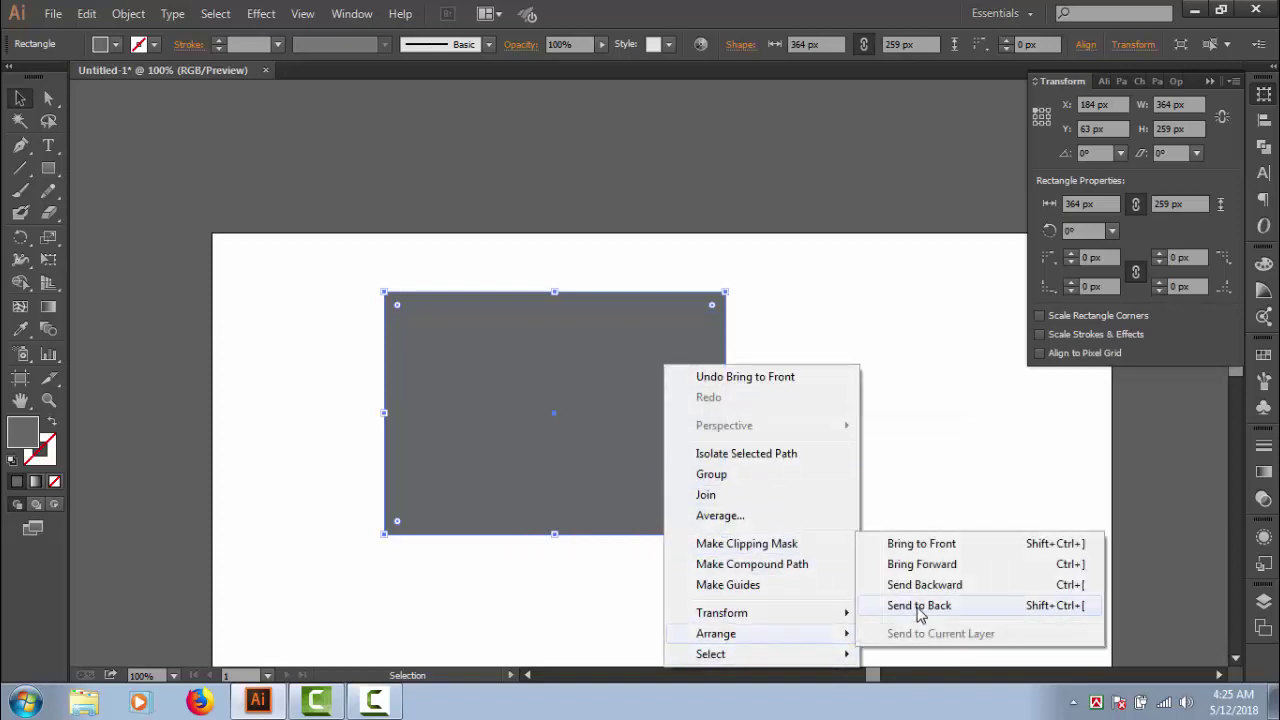
left_click(917, 605)
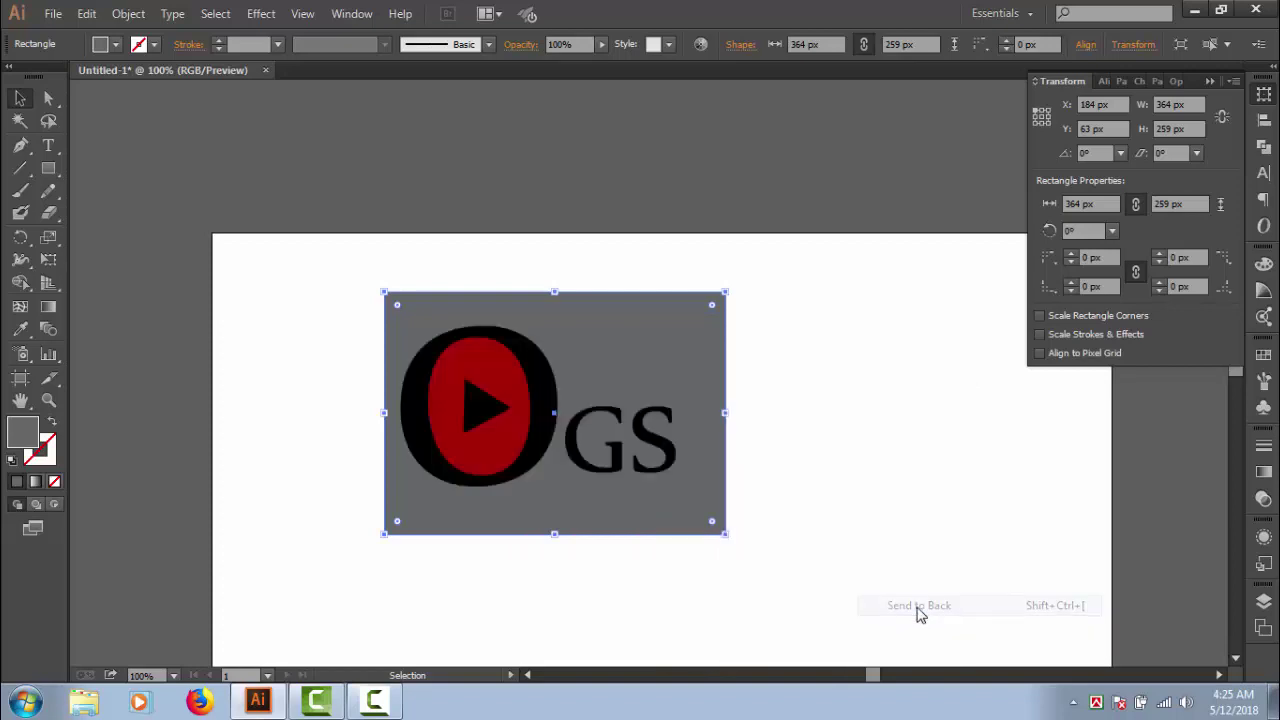
left_click(889, 500)
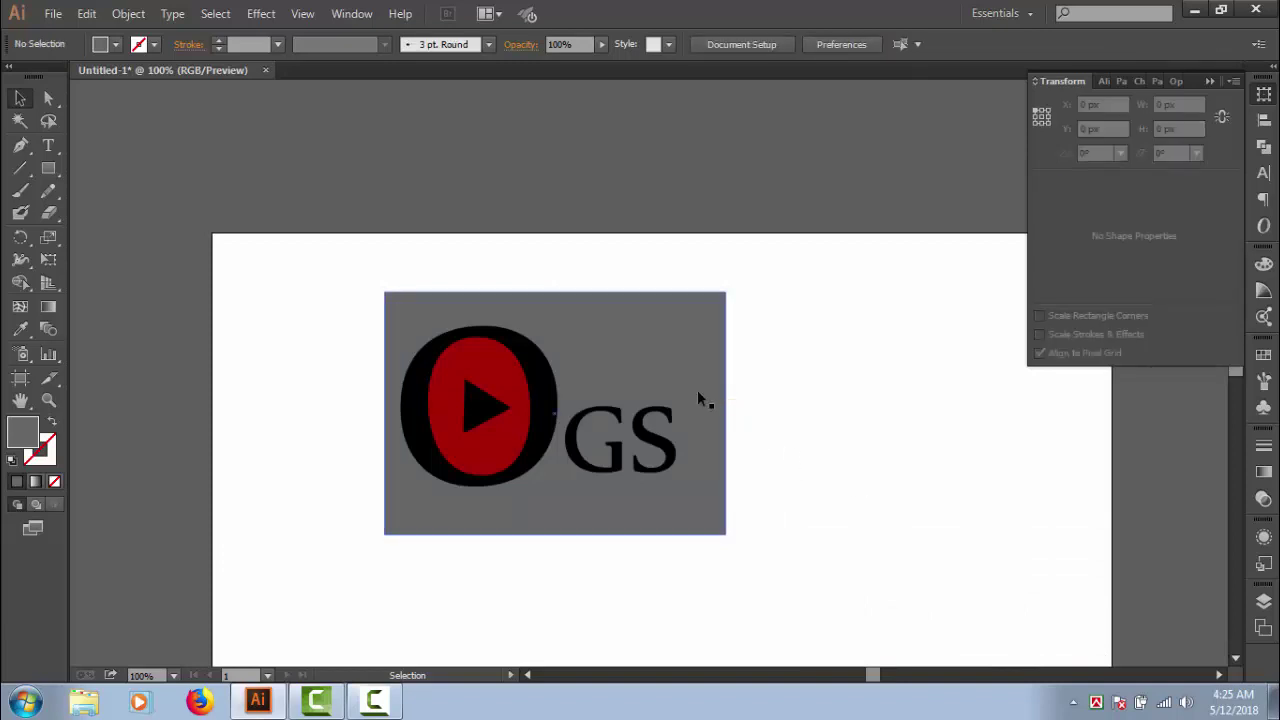
Move the grey rectangle slightly left to X 177 px.
left_click(661, 341)
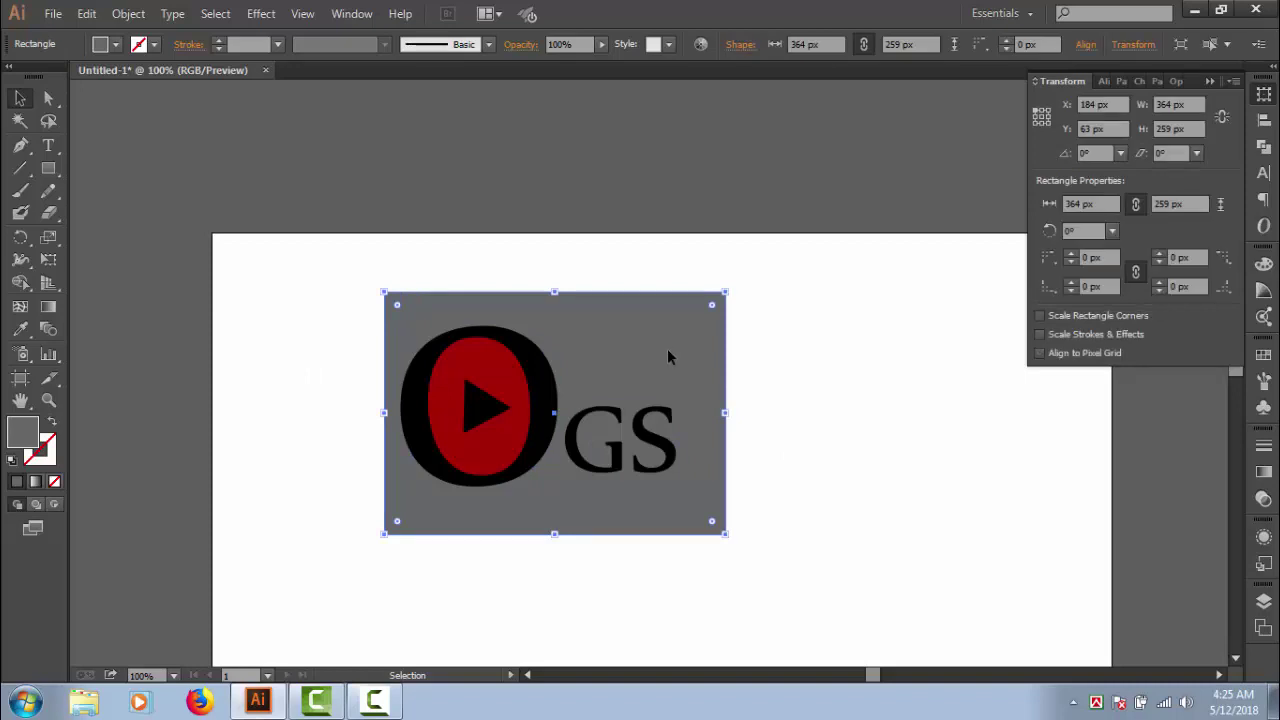
left_click_drag(669, 350, 664, 357)
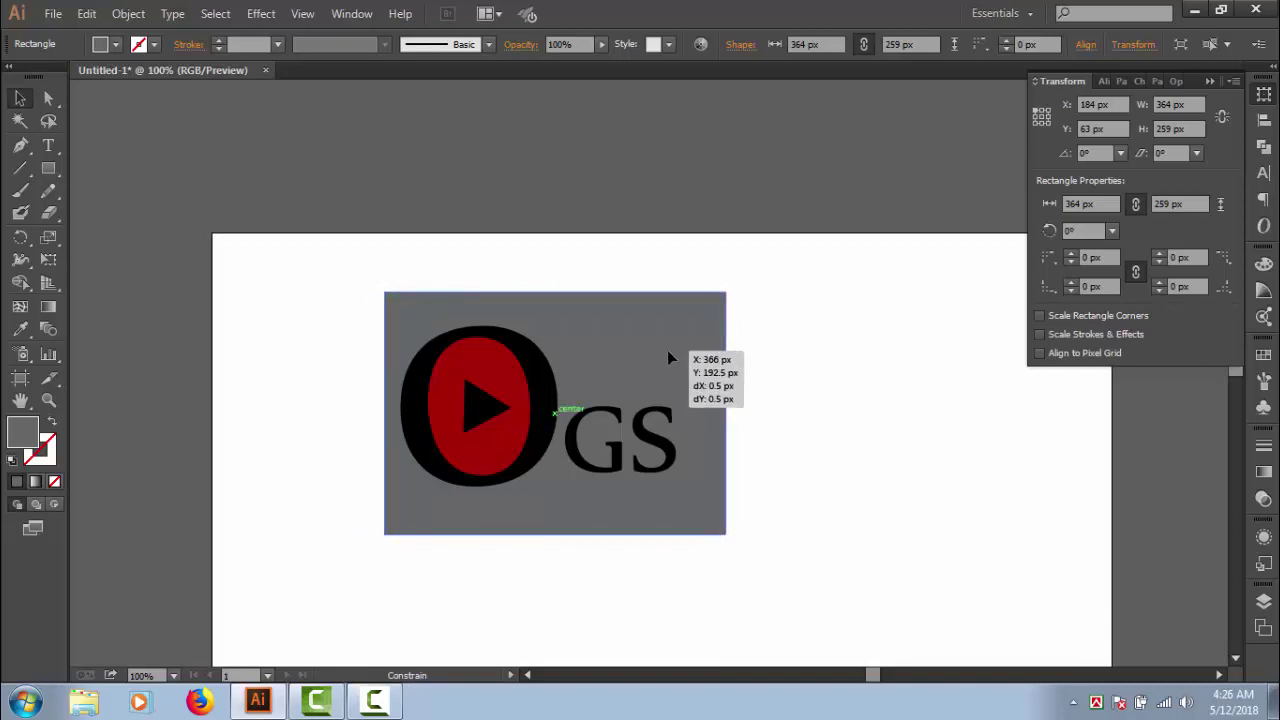
left_click_drag(663, 358, 663, 359)
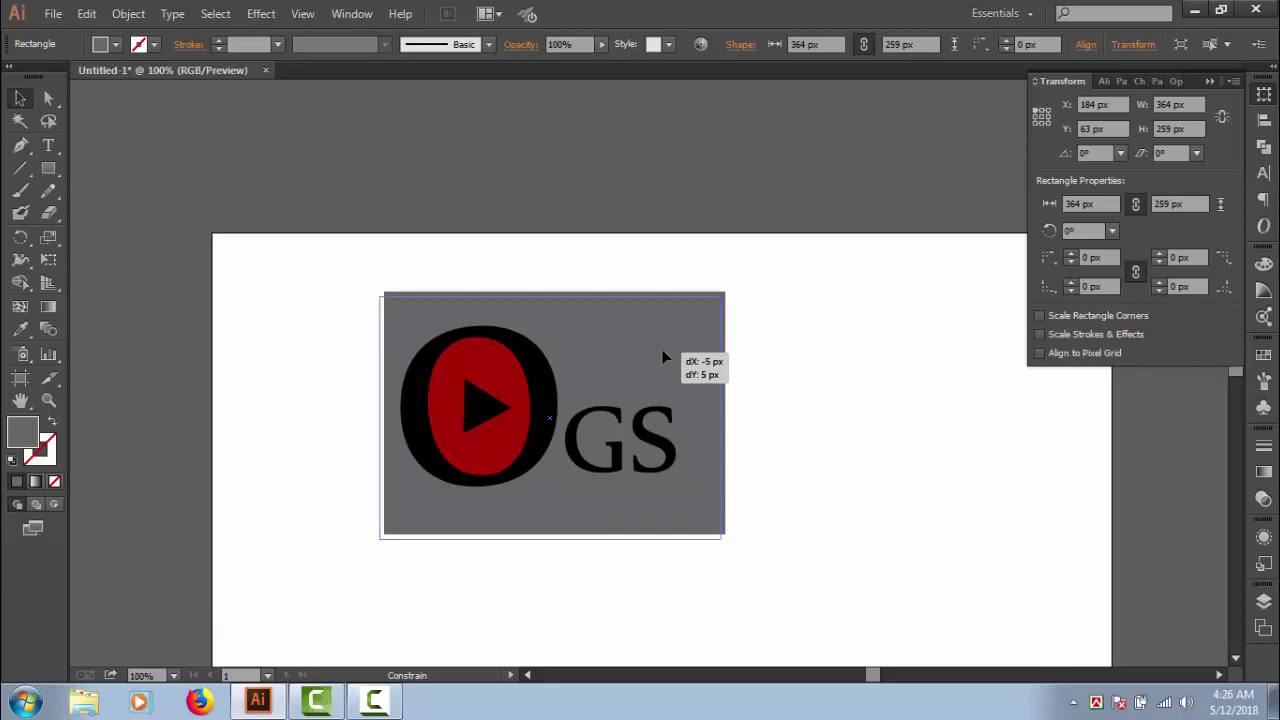
left_click_drag(662, 351, 662, 349)
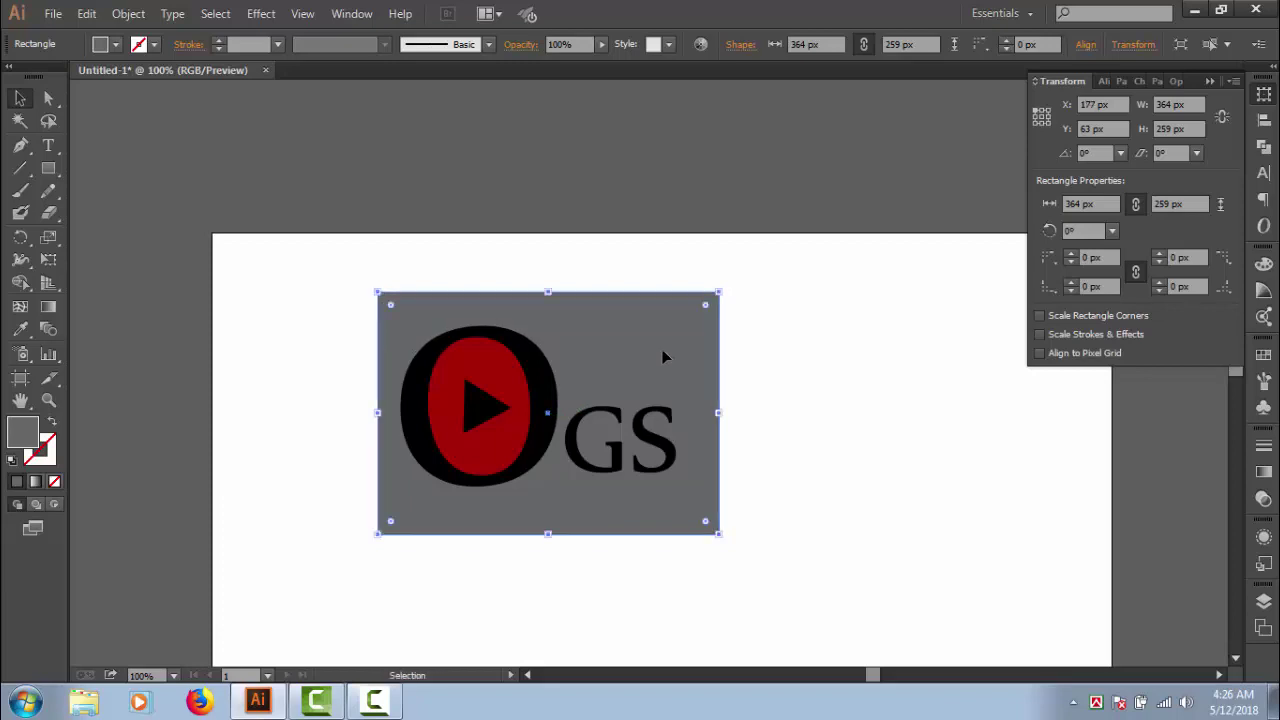
left_click(766, 356)
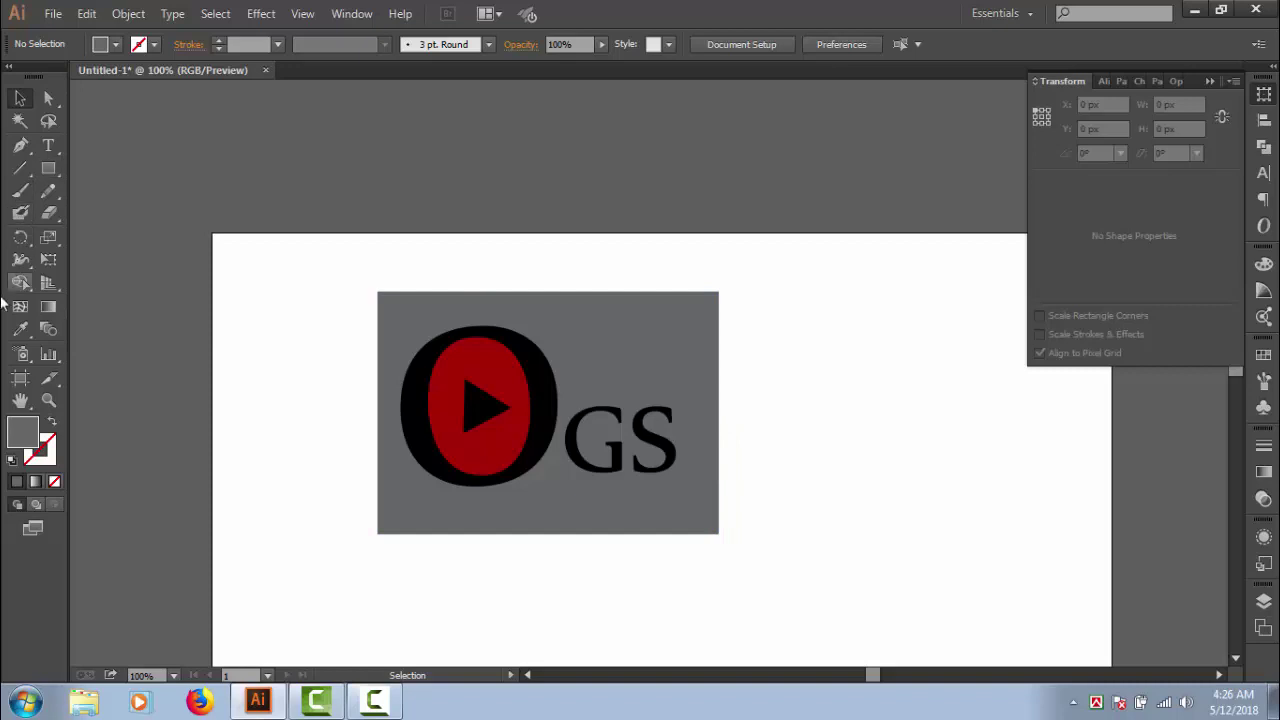
Add a midpoint on the rectangle's right edge and delete its right corners, forming a triangle.
left_click(24, 147)
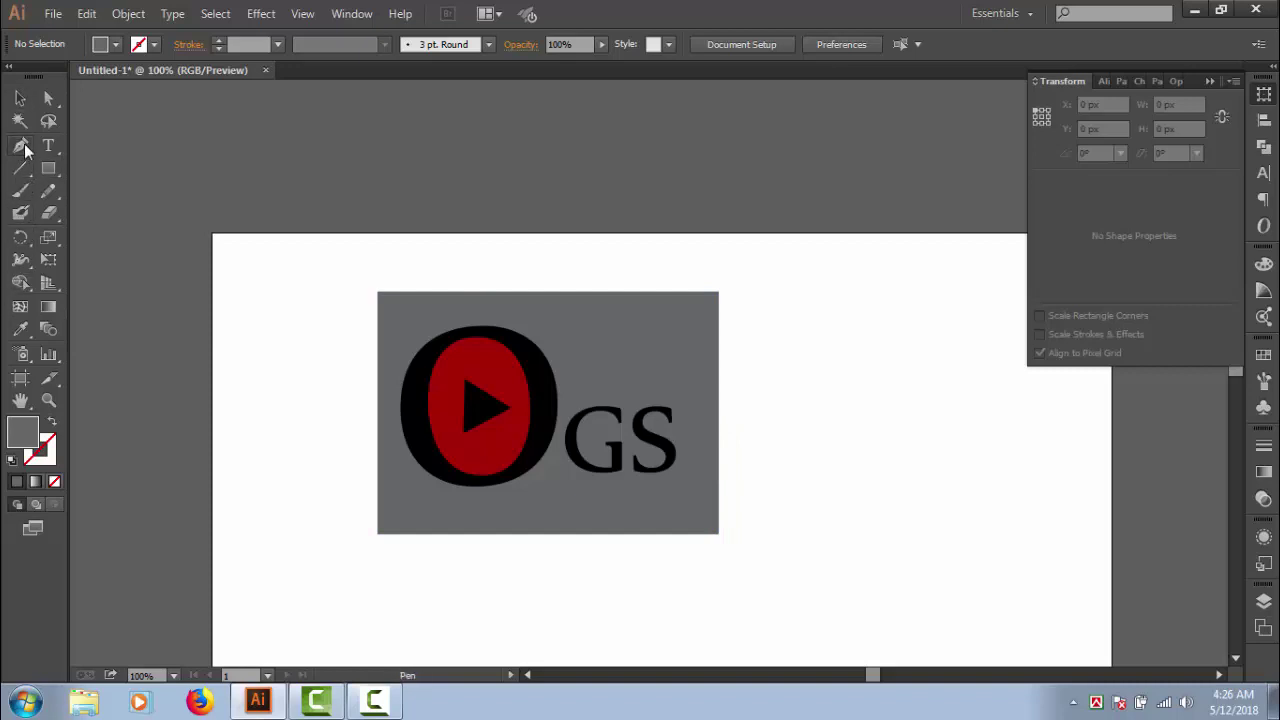
left_click_drag(24, 147, 75, 169)
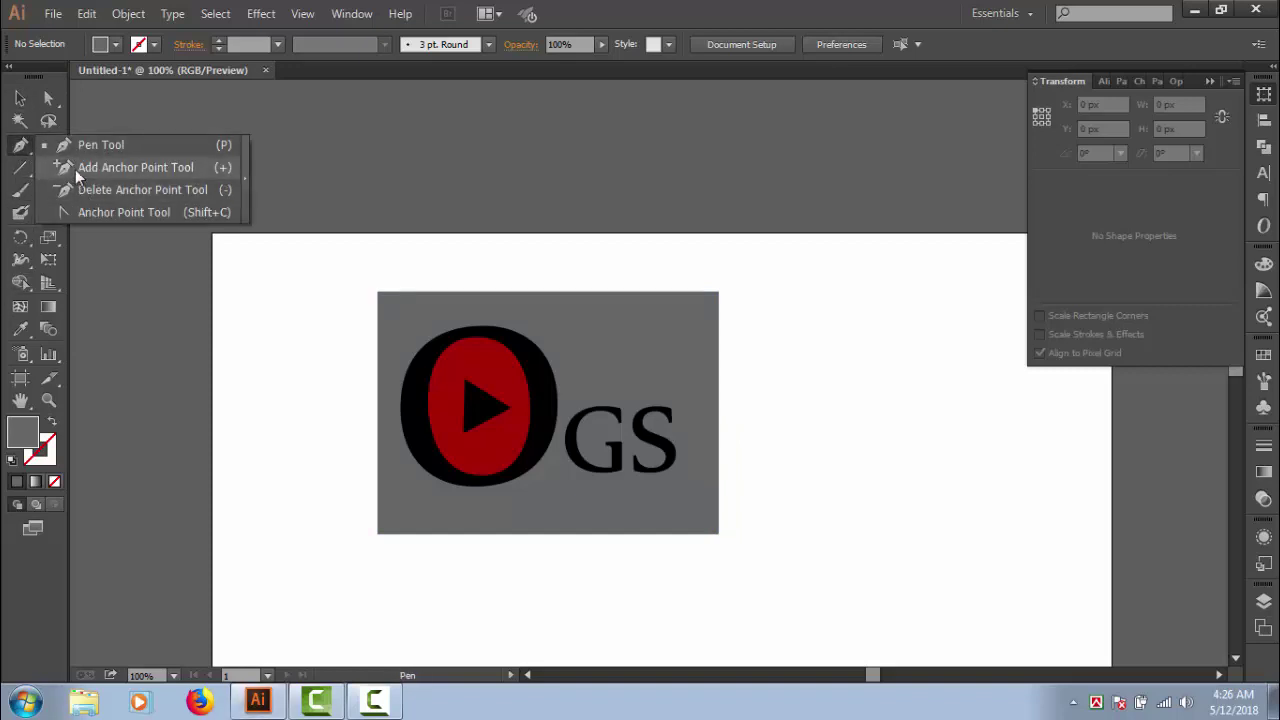
left_click(719, 412)
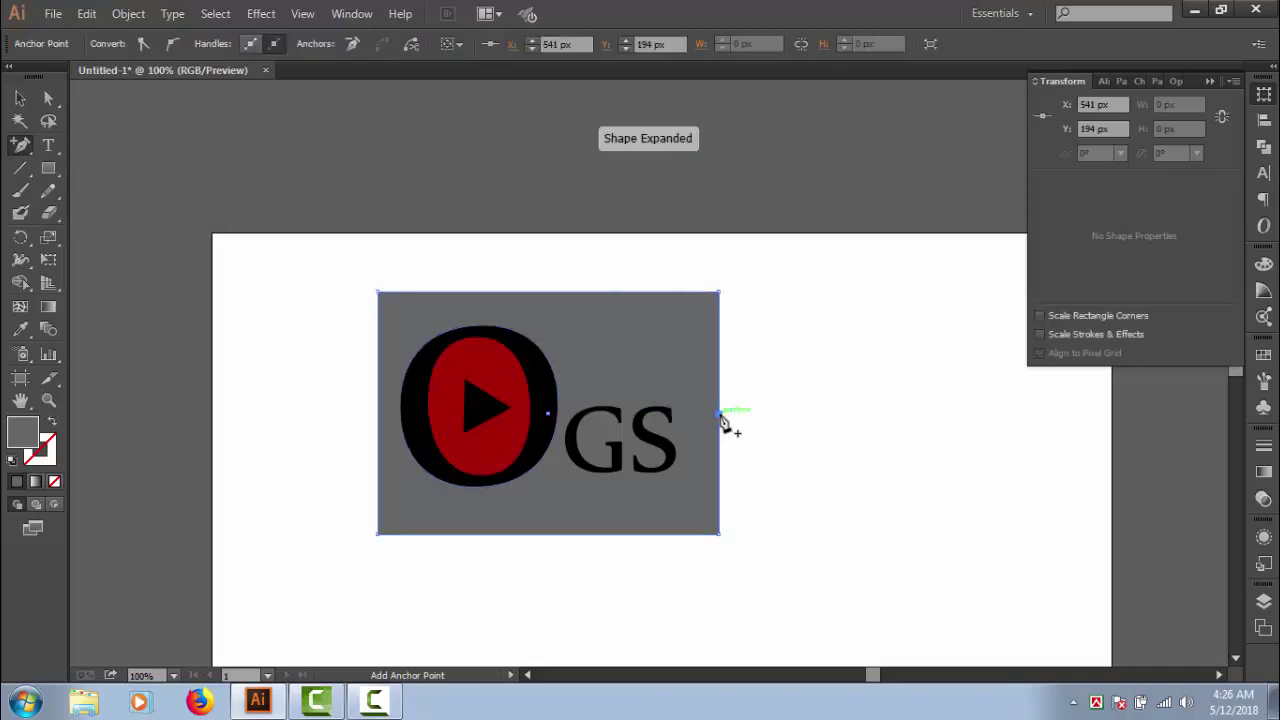
left_click(22, 148)
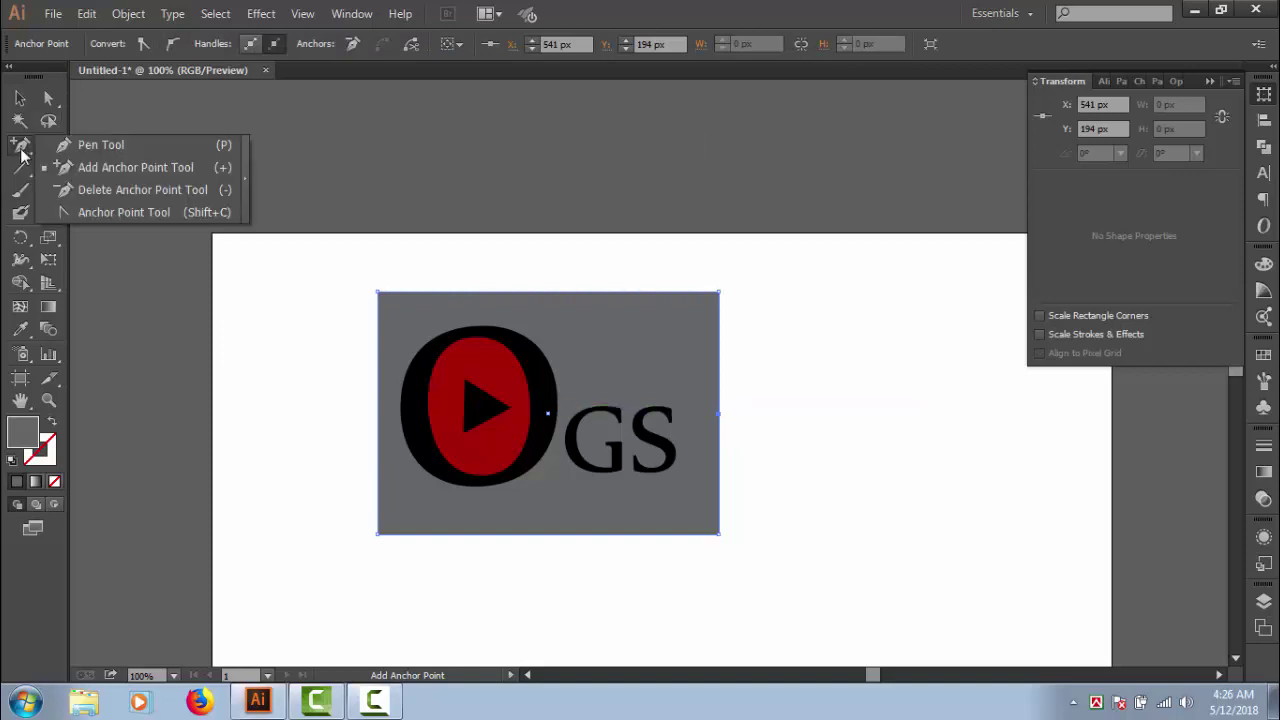
left_click(85, 190)
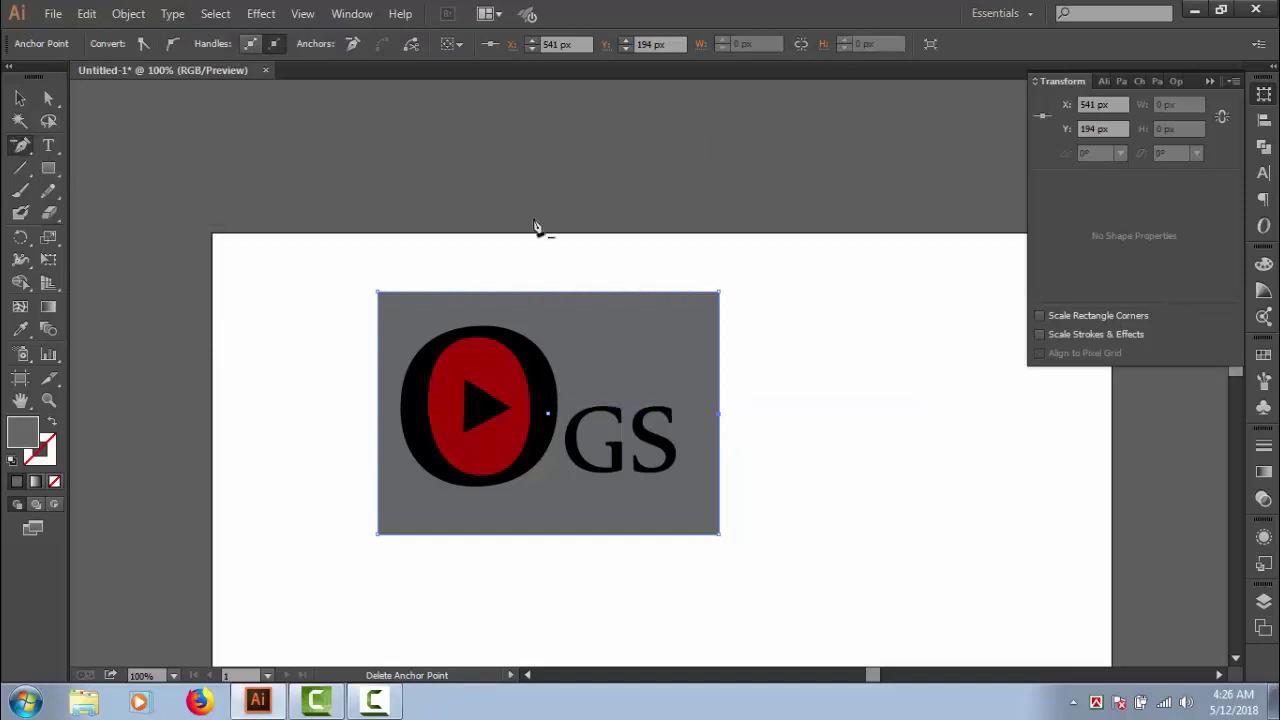
left_click(720, 294)
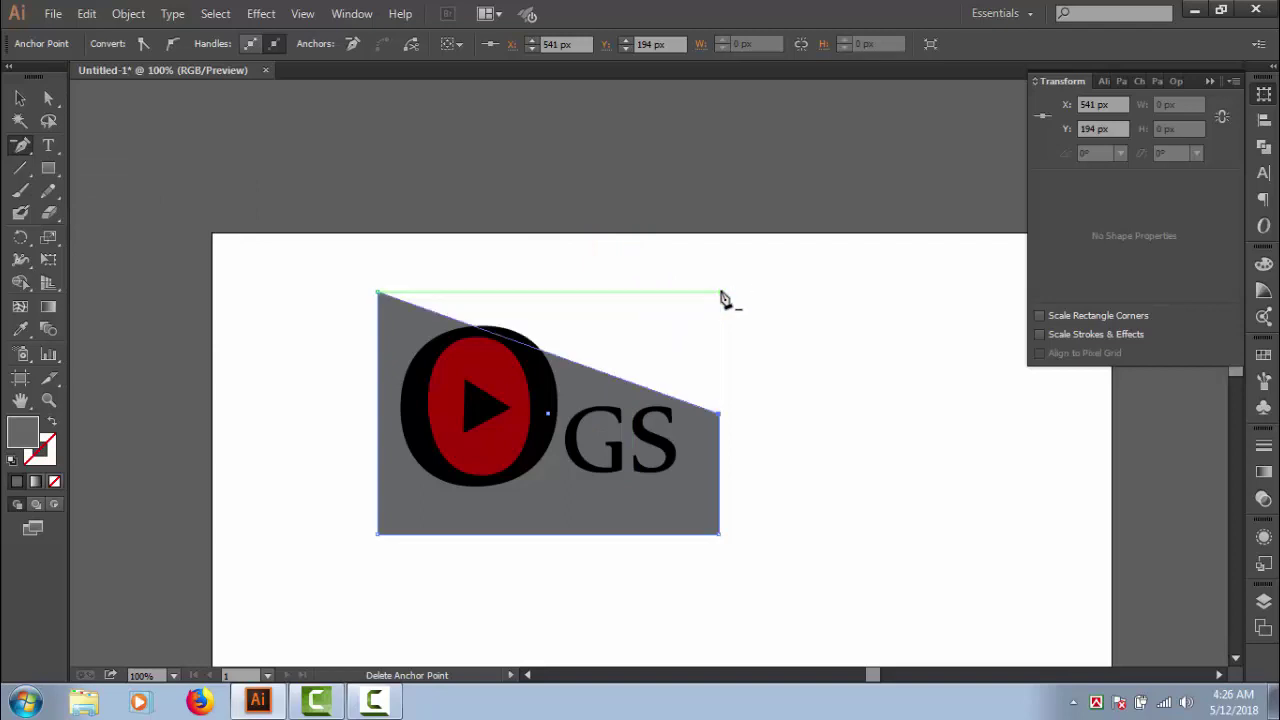
left_click(718, 534)
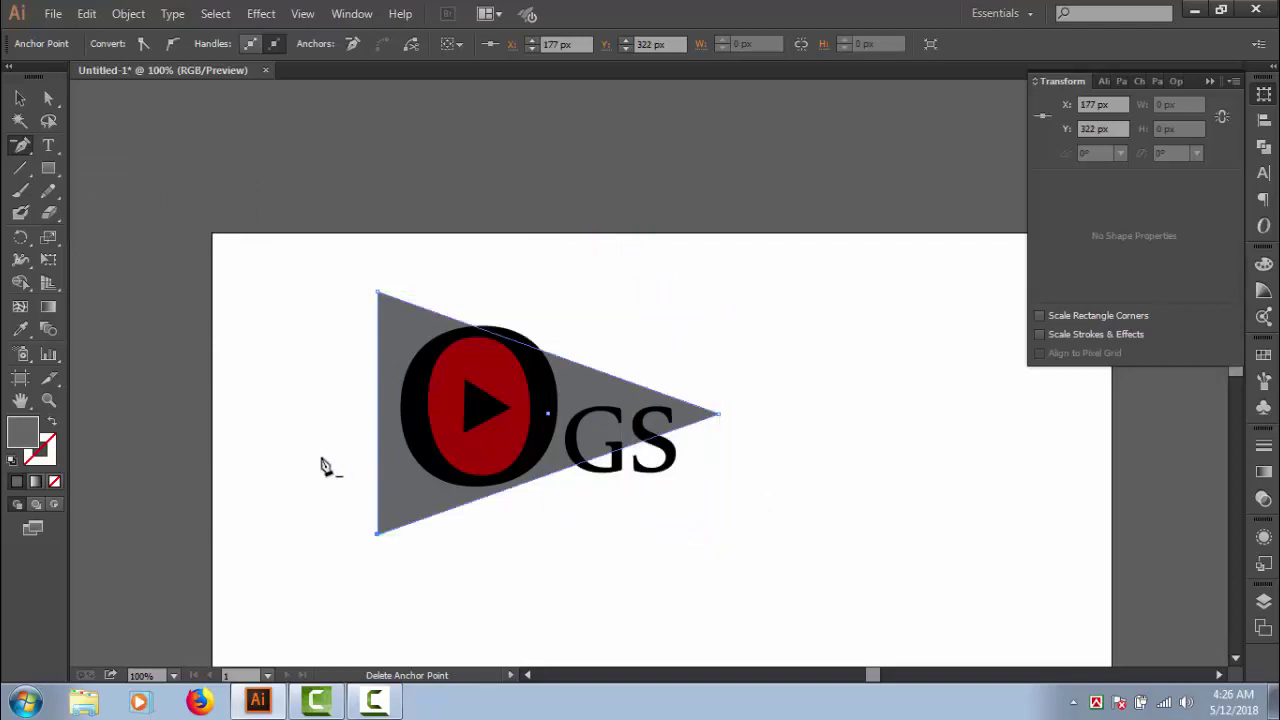
Enlarge the triangle to about 520 × 370 px and move it behind the logo.
left_click(20, 97)
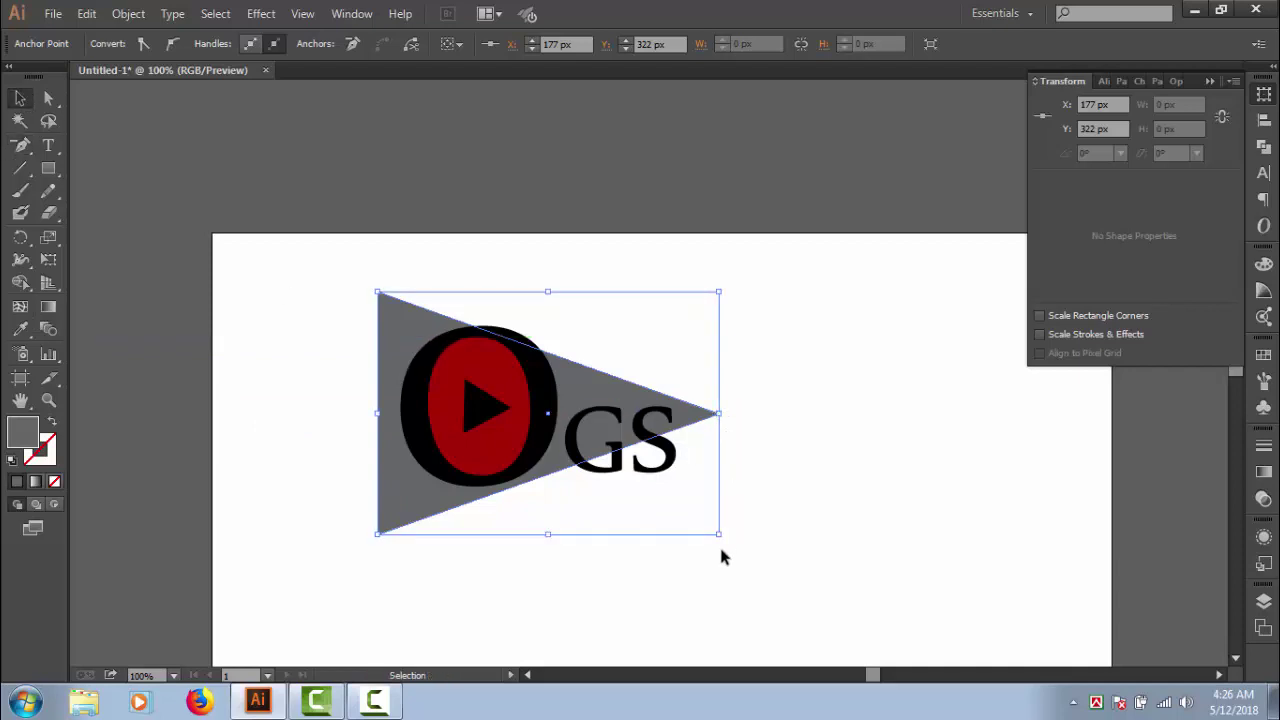
mouse_move(718, 534)
left_mouse_down()
mouse_move(813, 612)
mouse_move(792, 599)
left_mouse_up()
left_click_drag(700, 421, 766, 443)
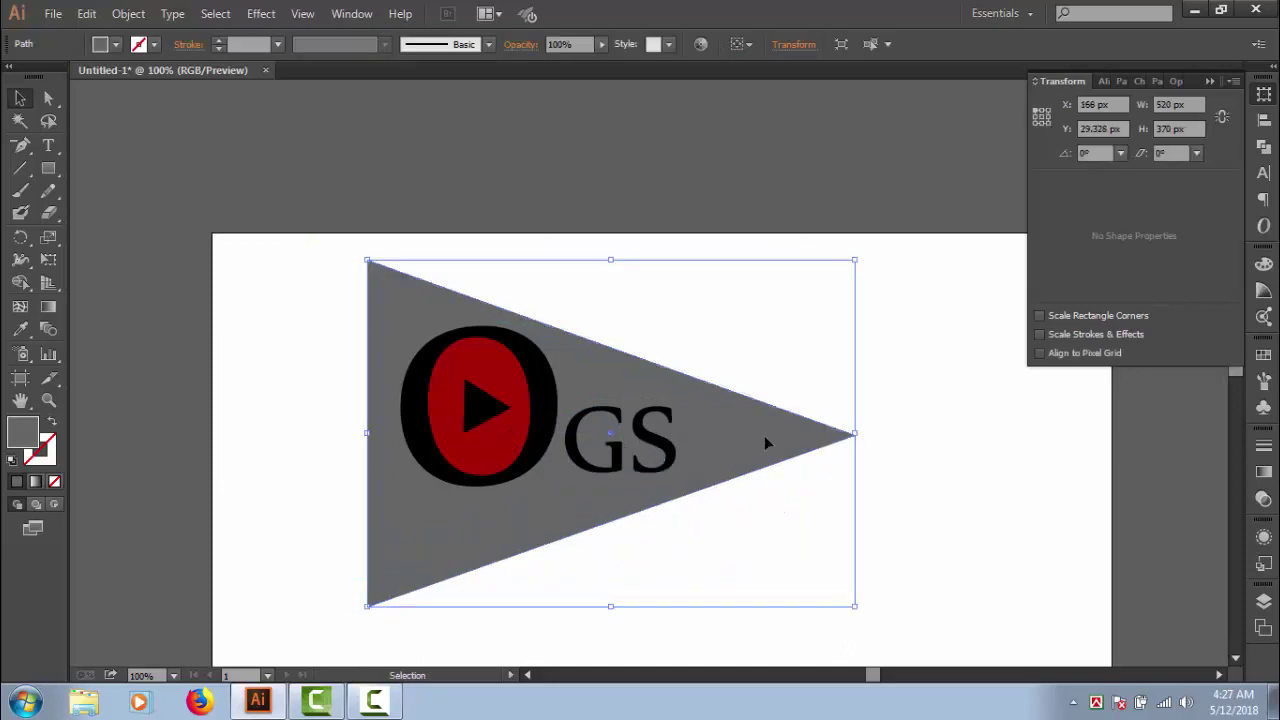
left_click(916, 473)
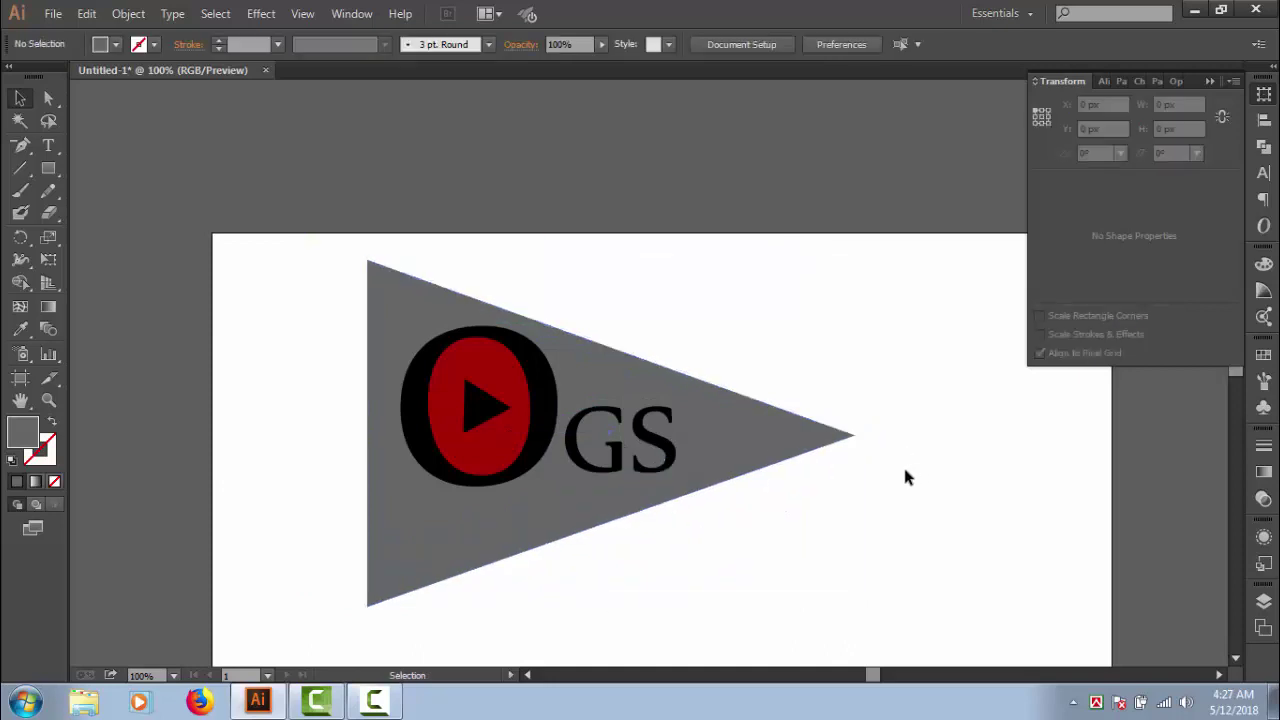
Round the grey triangle's corners to a 39.48 px radius with the live corner widgets.
left_click(785, 456)
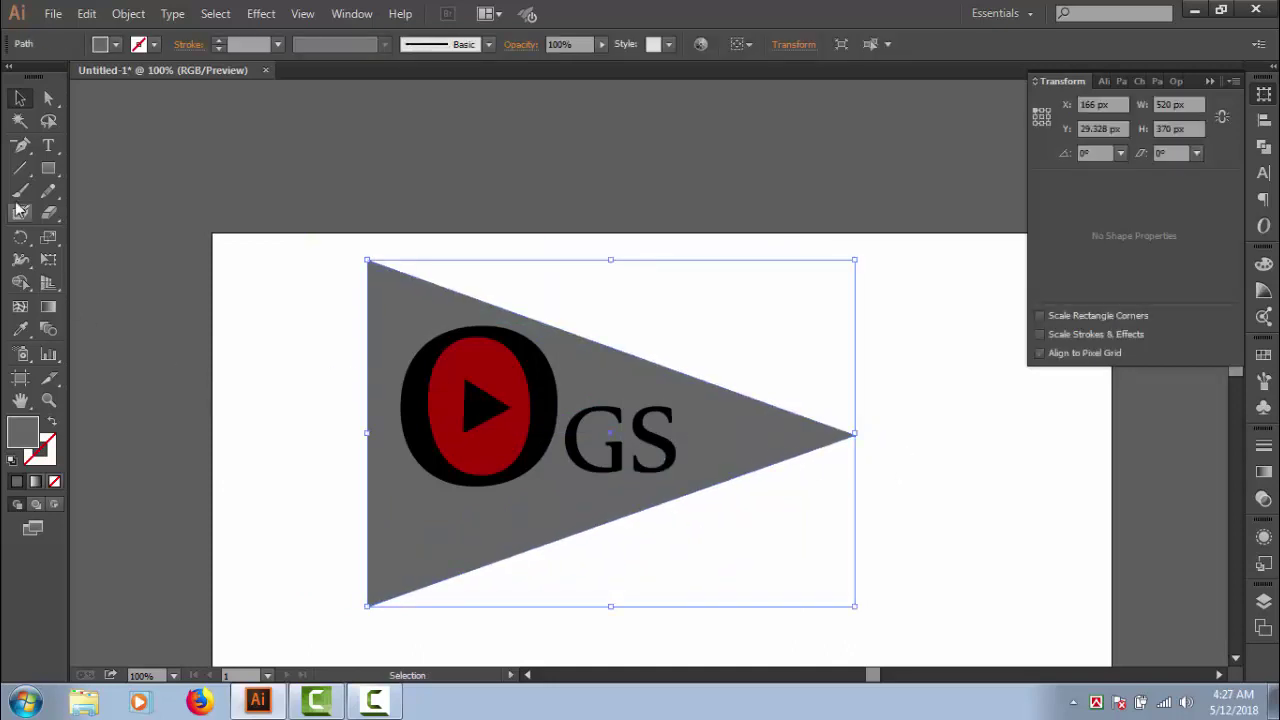
left_click(48, 97)
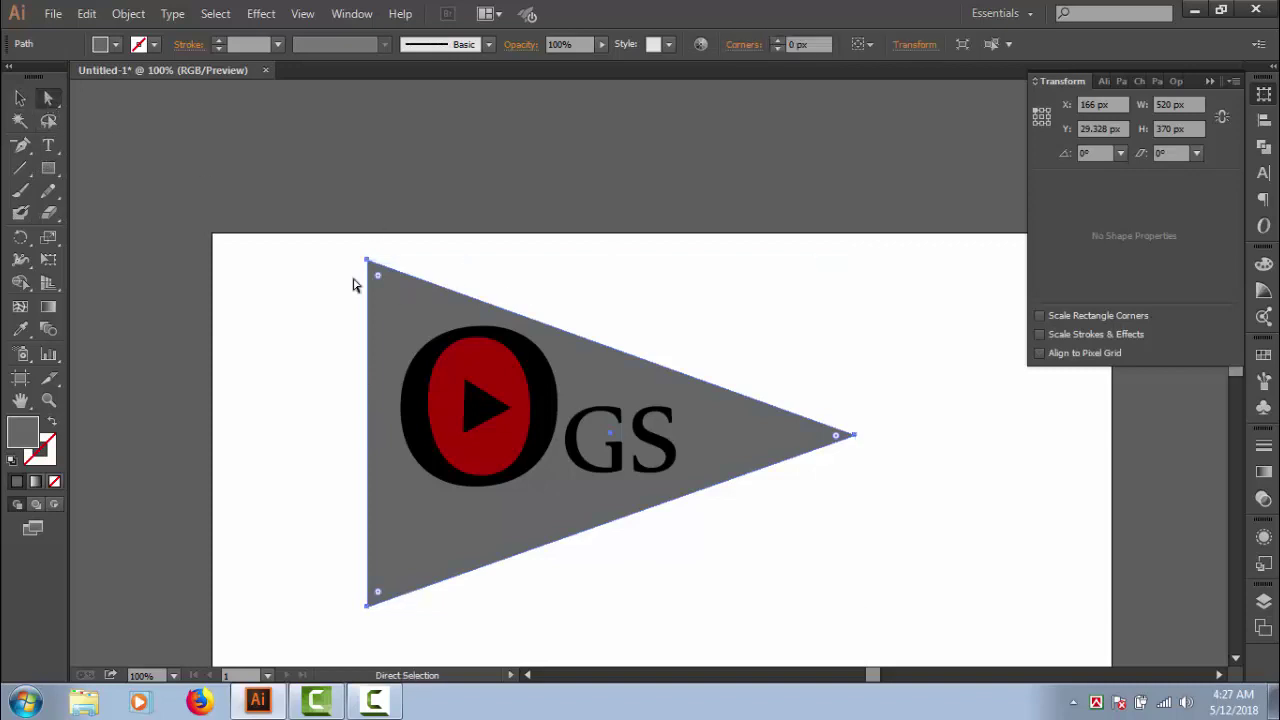
left_click_drag(378, 279, 383, 287)
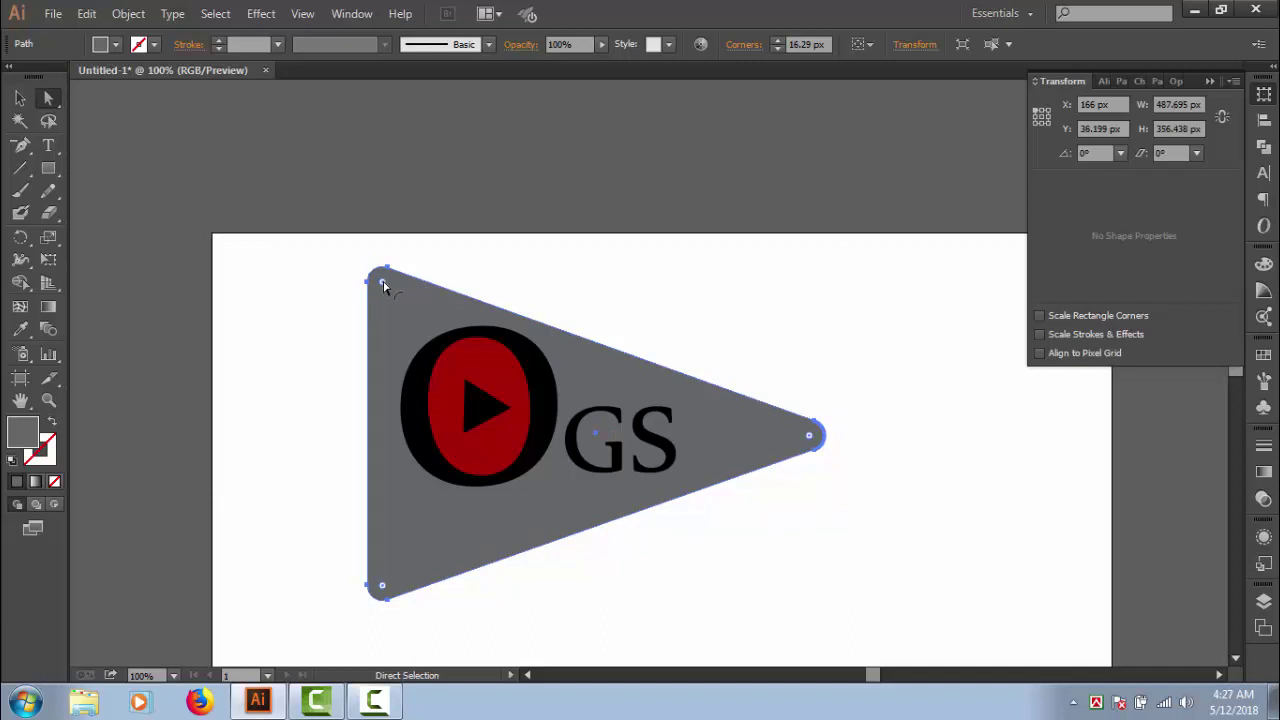
left_click_drag(383, 287, 418, 312)
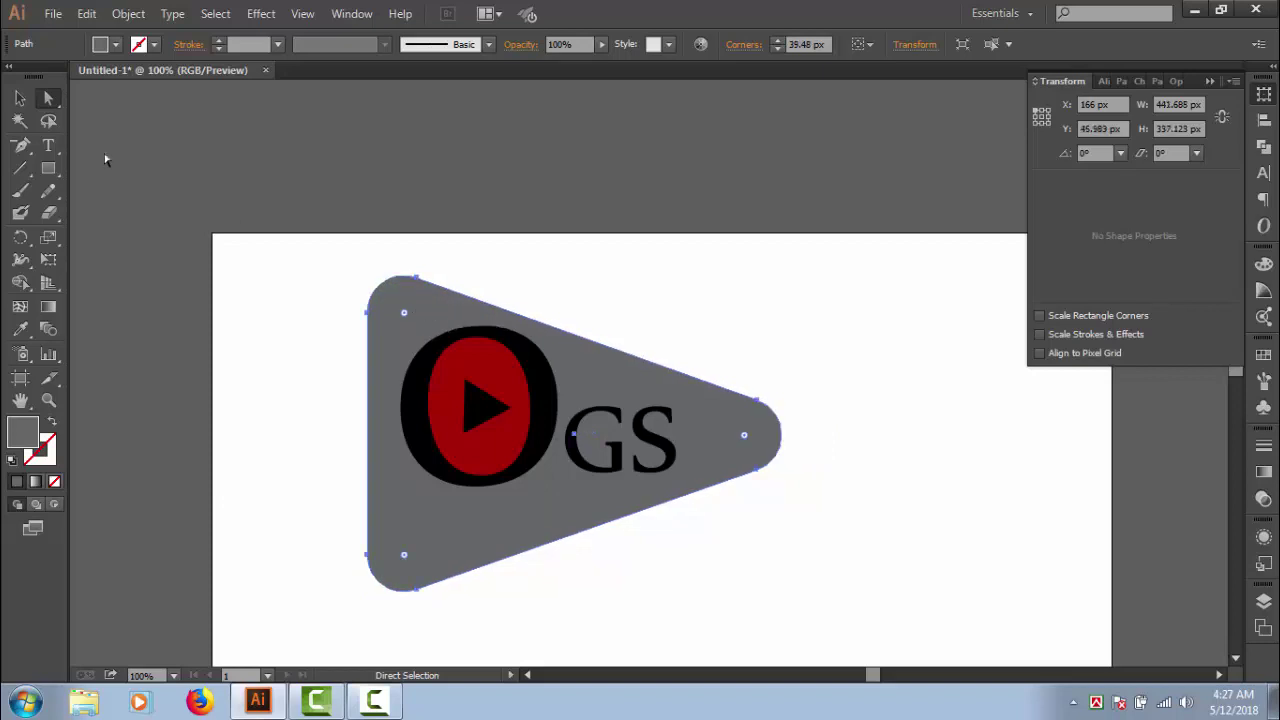
left_click(20, 97)
left_click(500, 195)
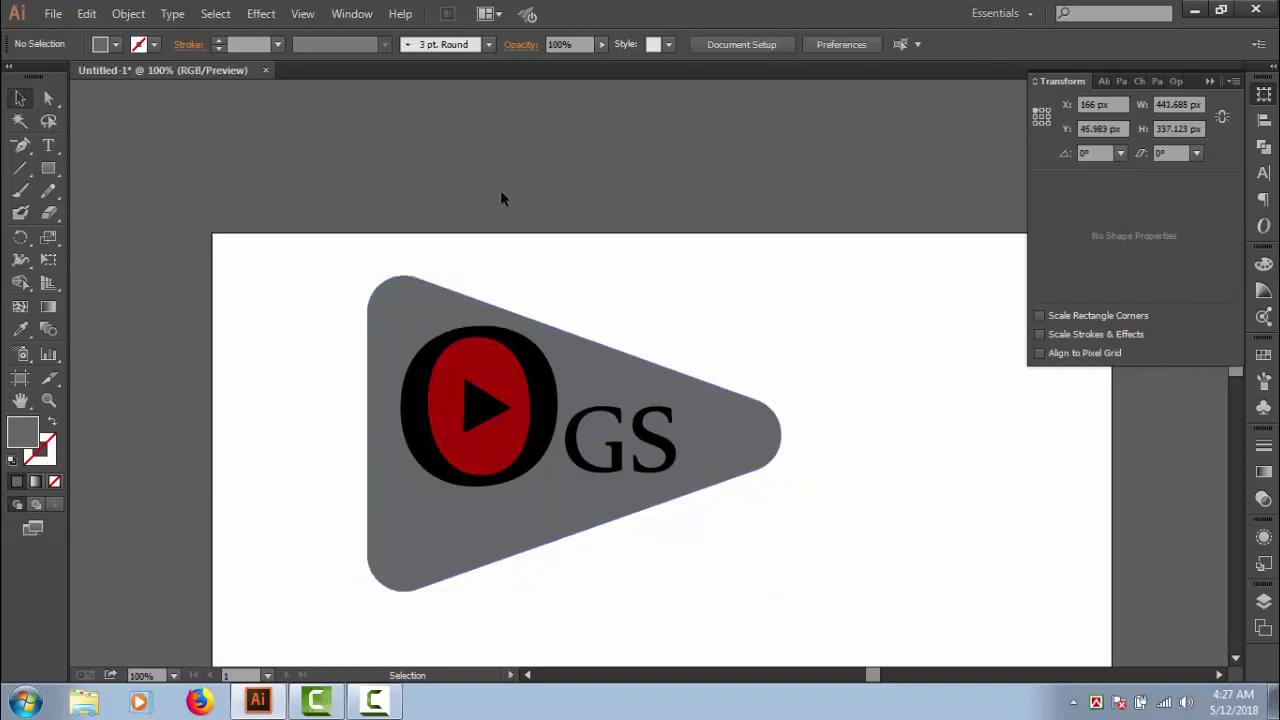
left_click(611, 370)
Group the O, play icon and GS letters together.
key("ctrl+shift+a")
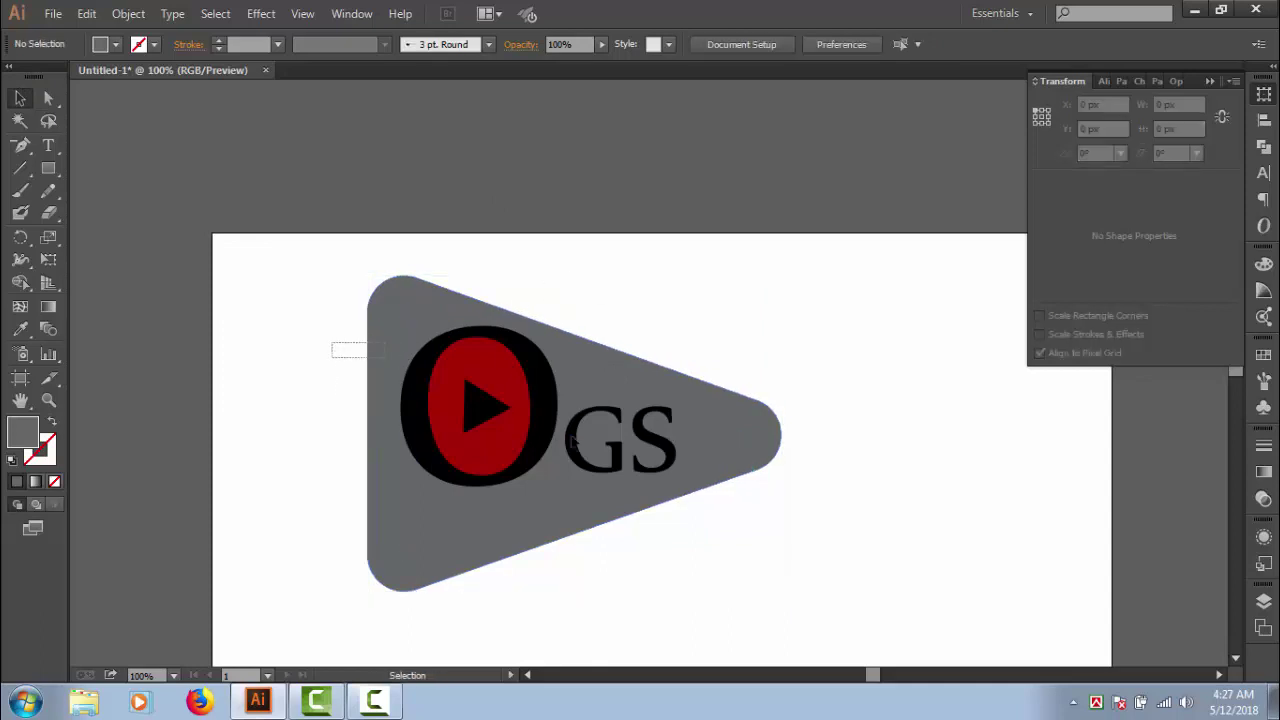
left_click_drag(385, 357, 759, 509)
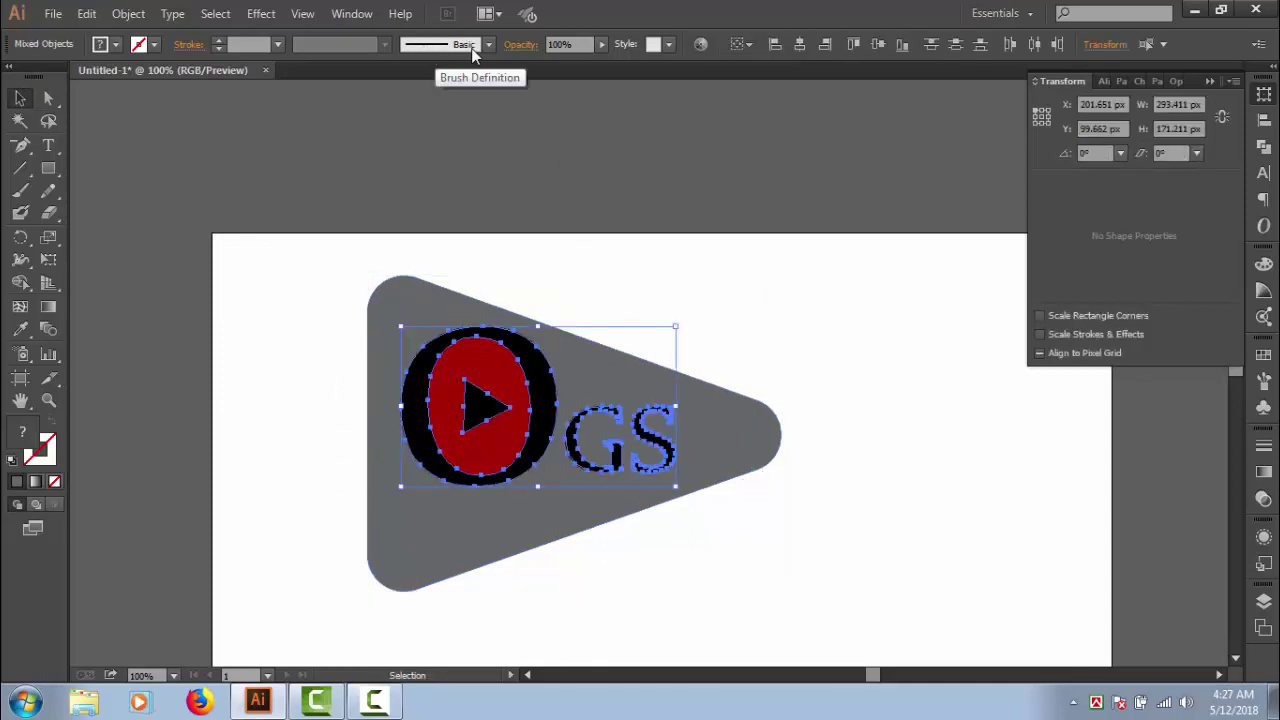
right_click(536, 388)
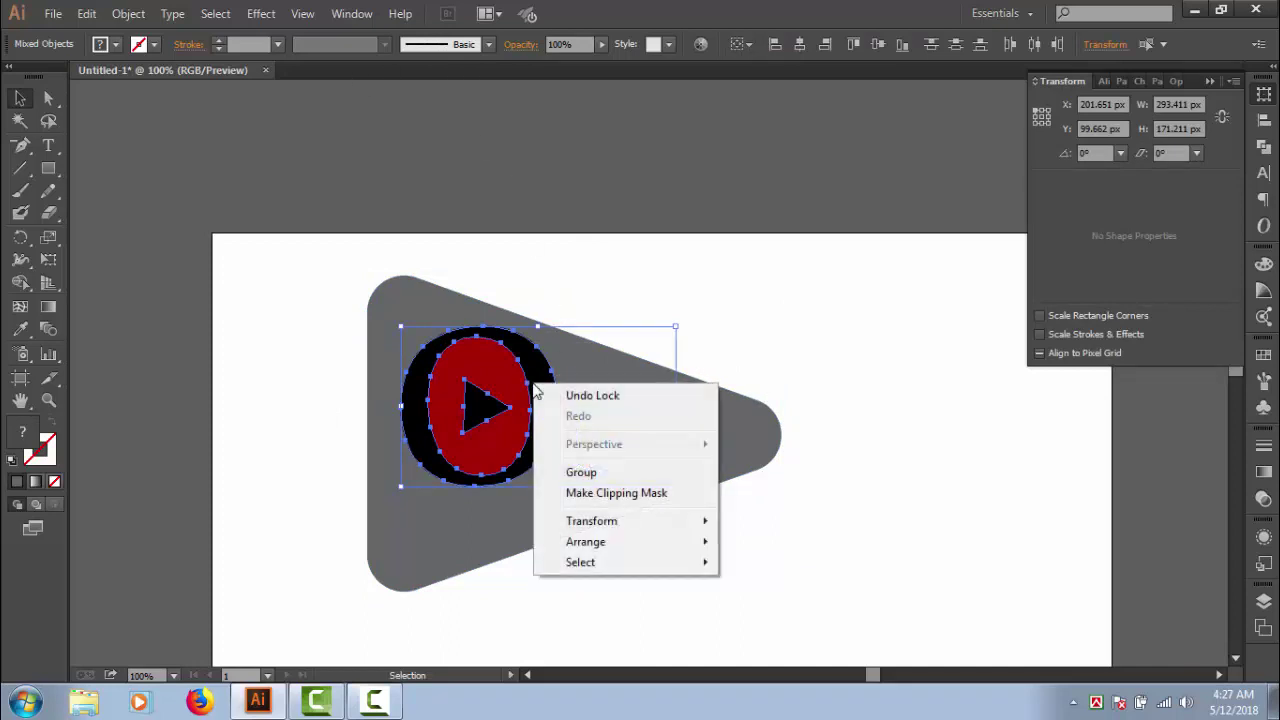
left_click(590, 472)
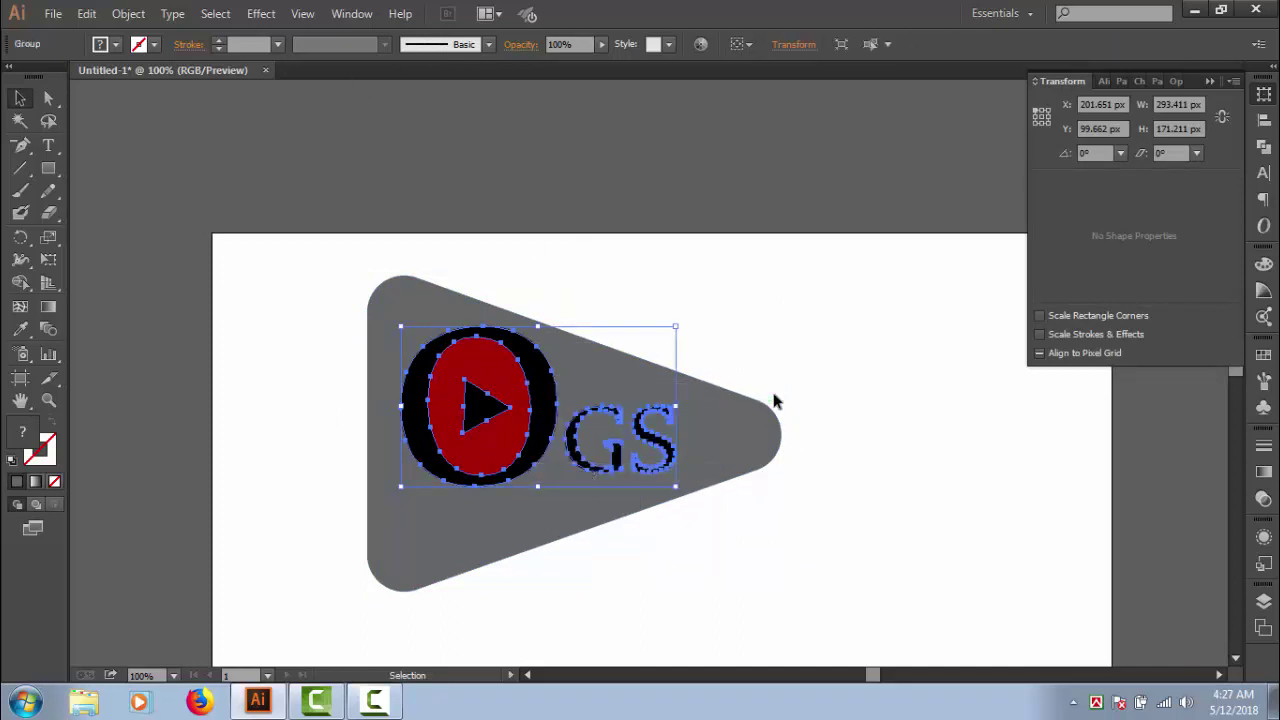
left_click(775, 401)
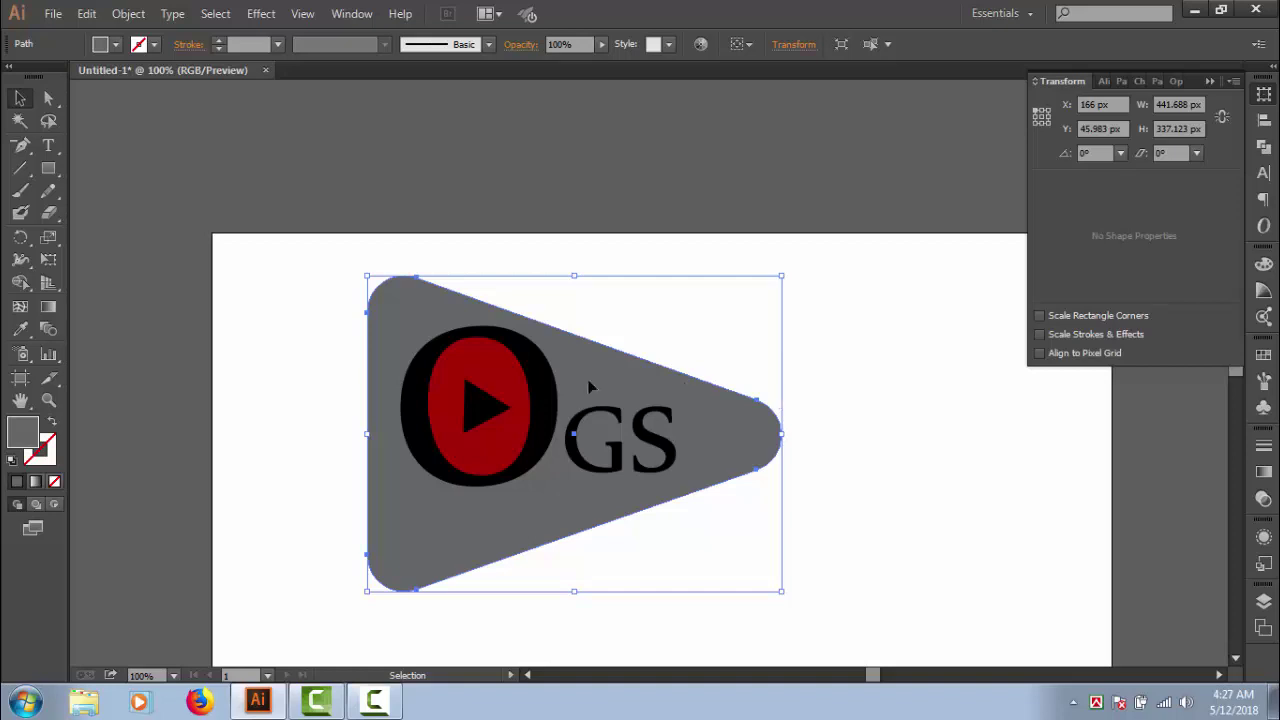
Centre the lettering group and grey triangle horizontally and vertically.
left_click_drag(272, 298, 827, 597)
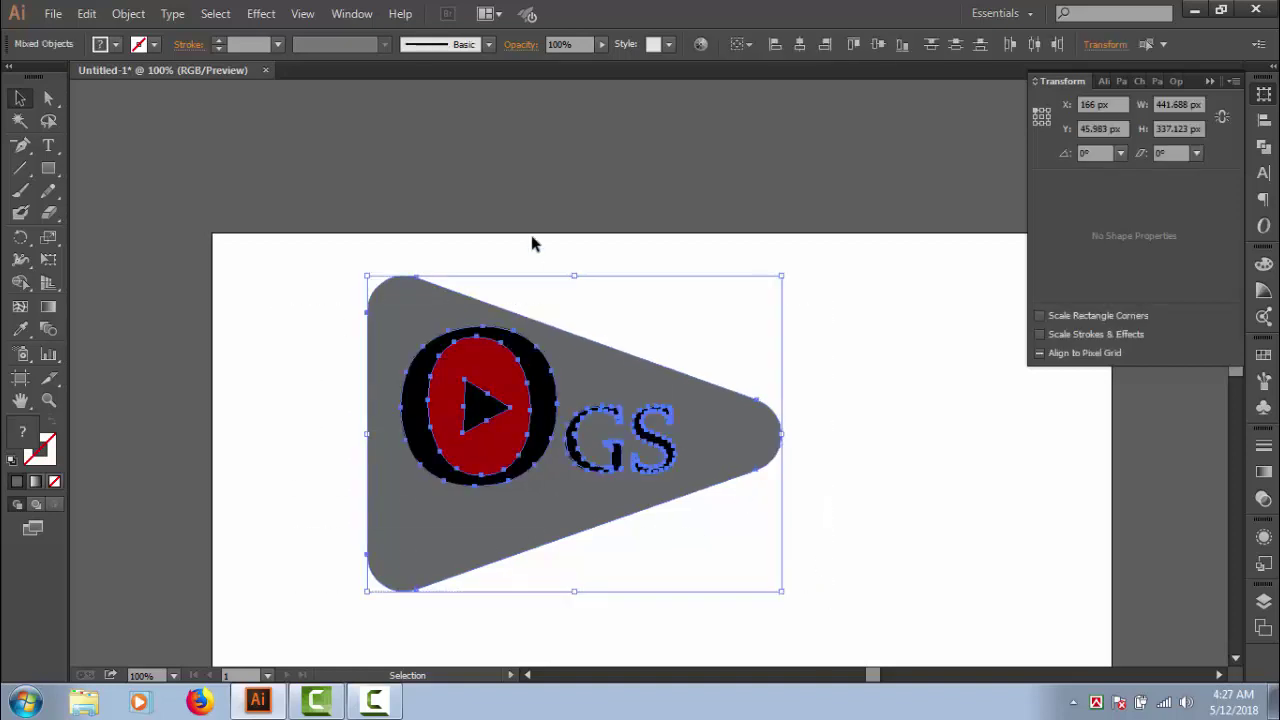
left_click(800, 45)
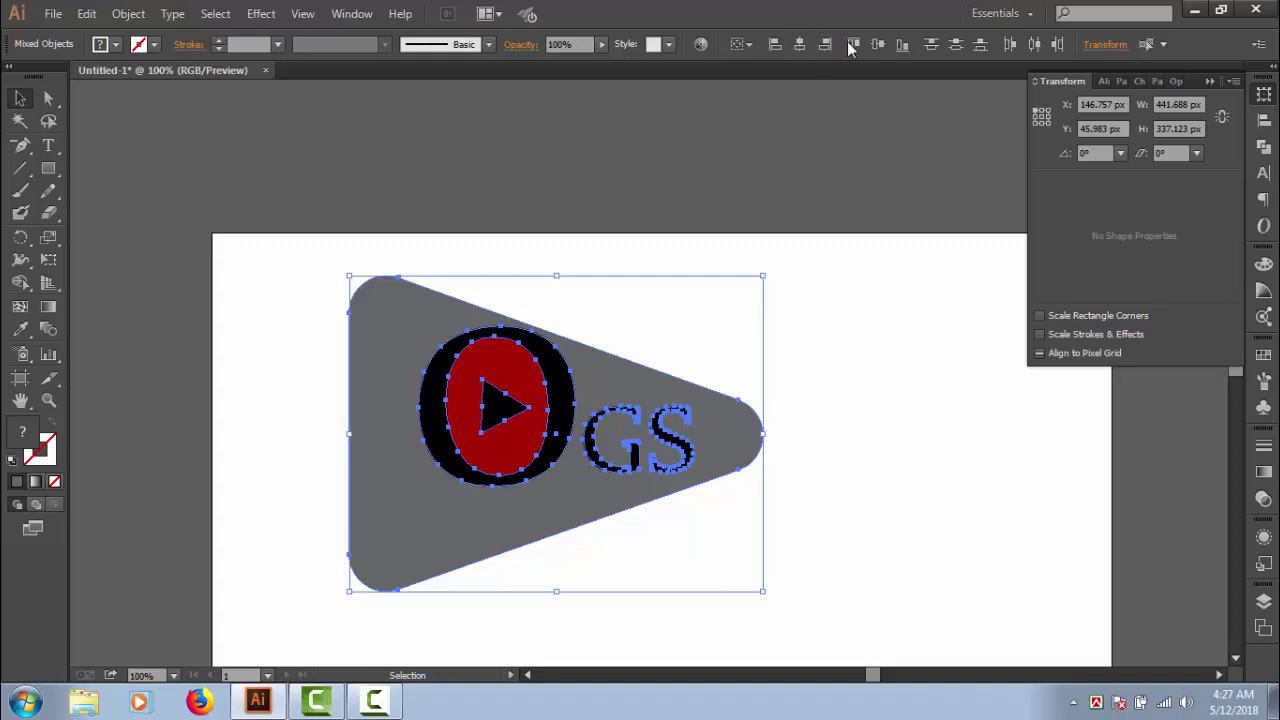
left_click(883, 47)
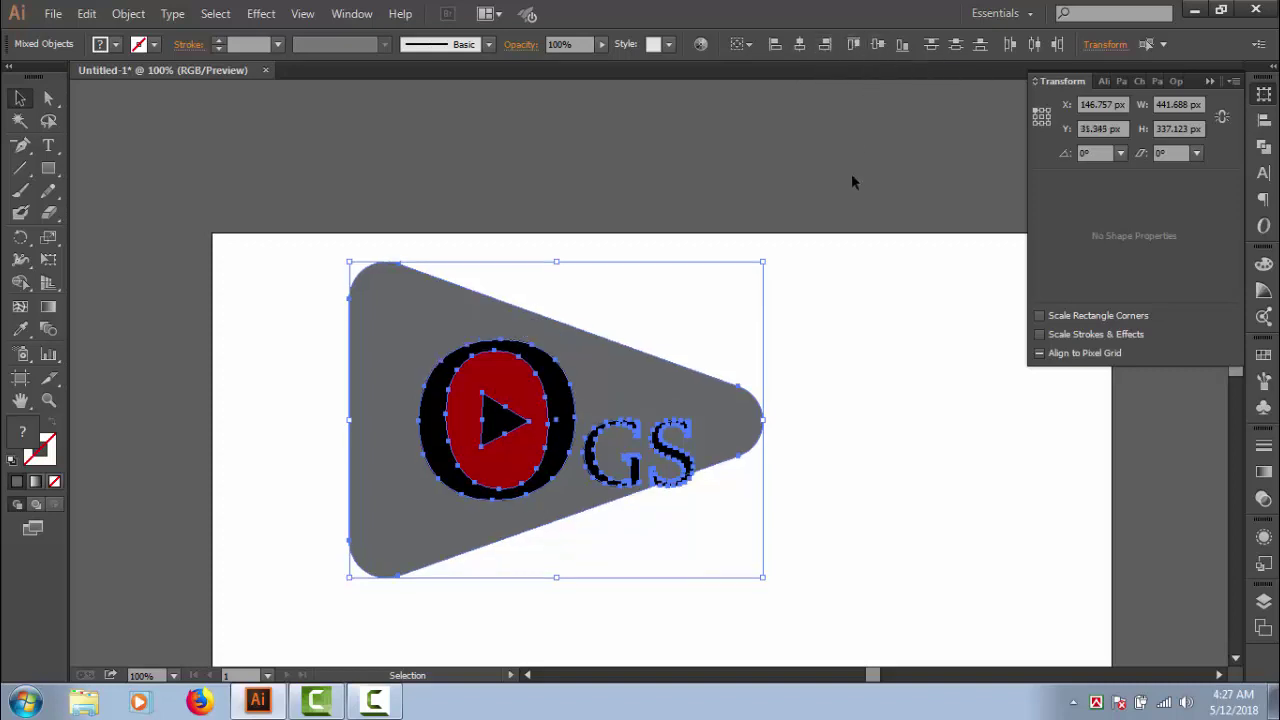
left_click(885, 388)
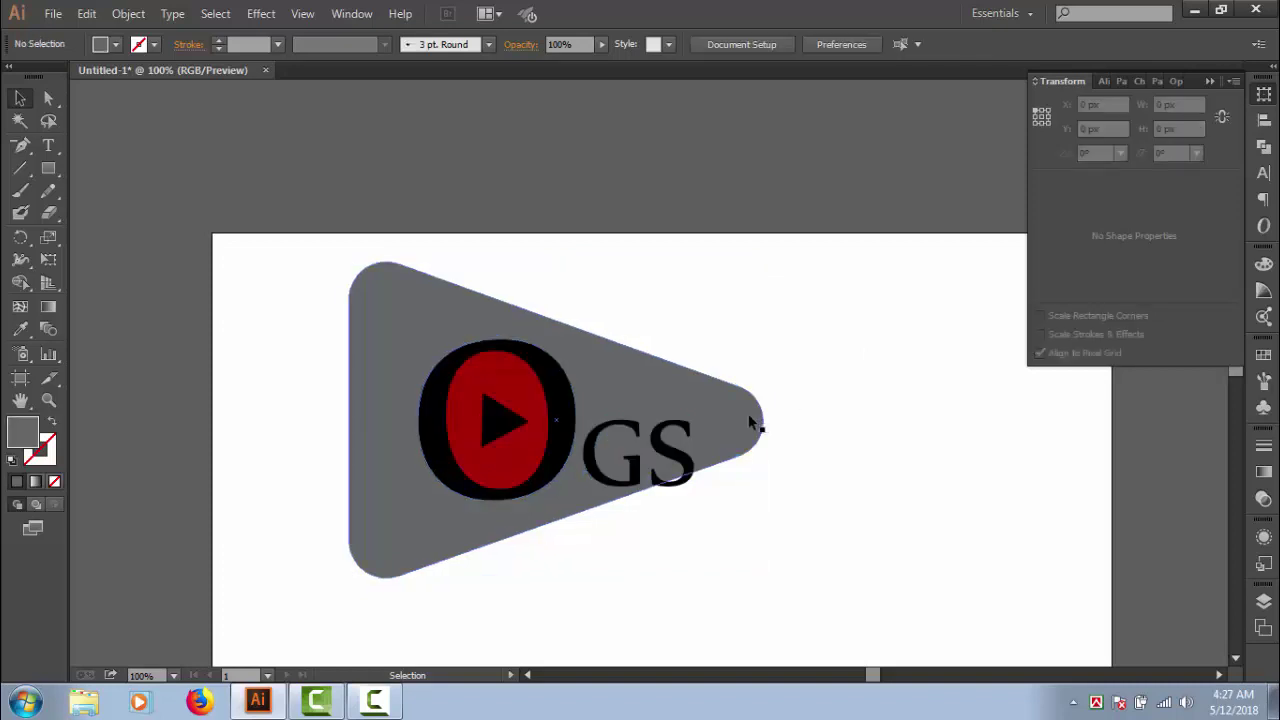
Shift the grey triangle about 15 px right, undoing an initial 50 px move.
left_click_drag(749, 418, 796, 413)
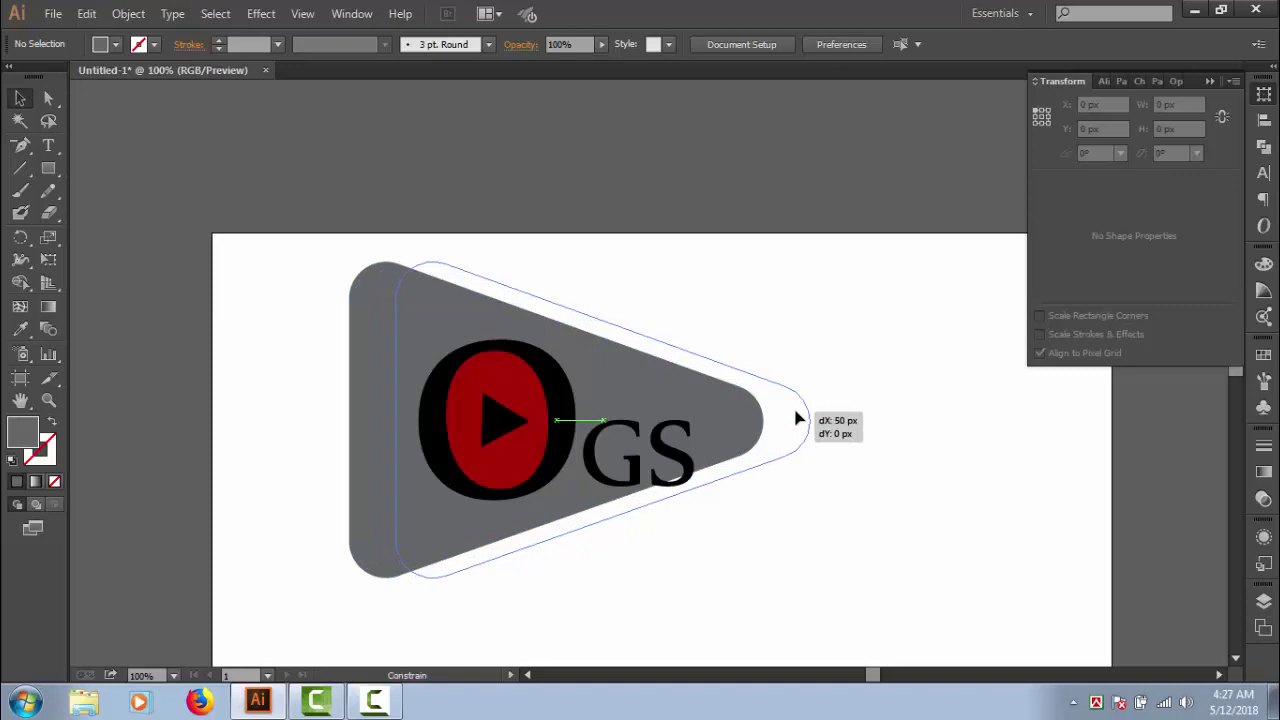
left_click_drag(797, 418, 795, 413)
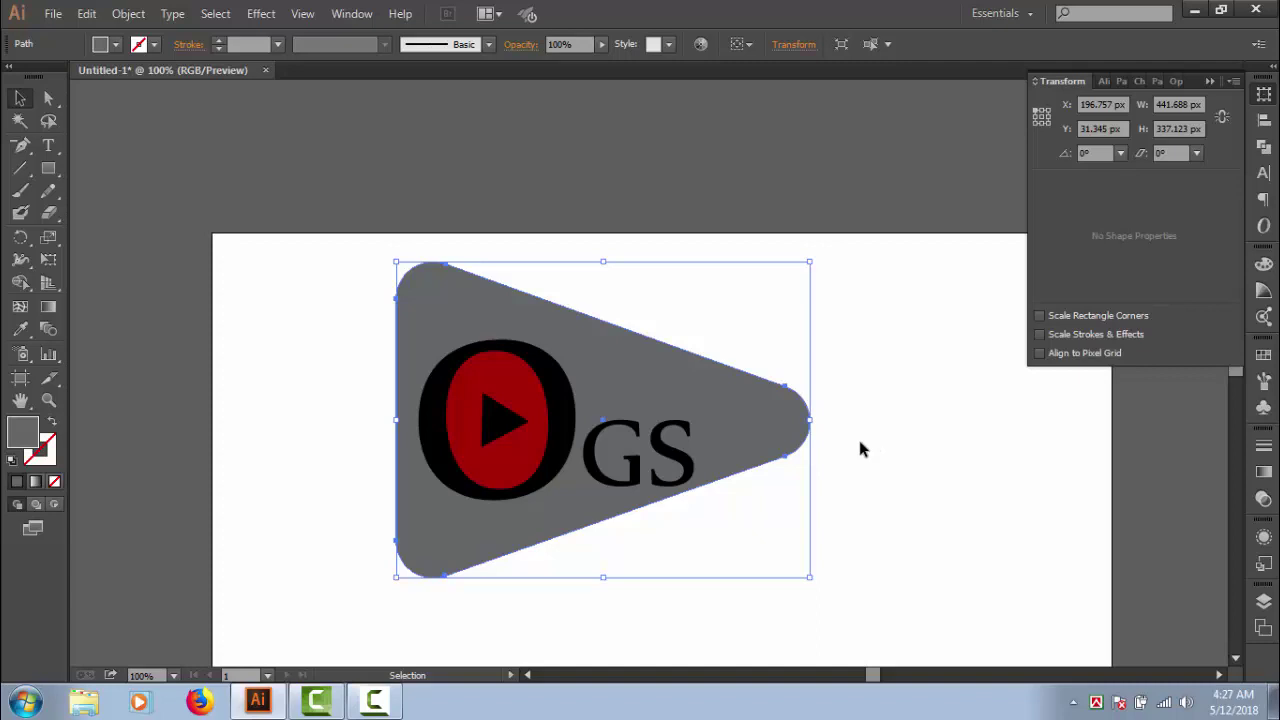
key("ctrl+z")
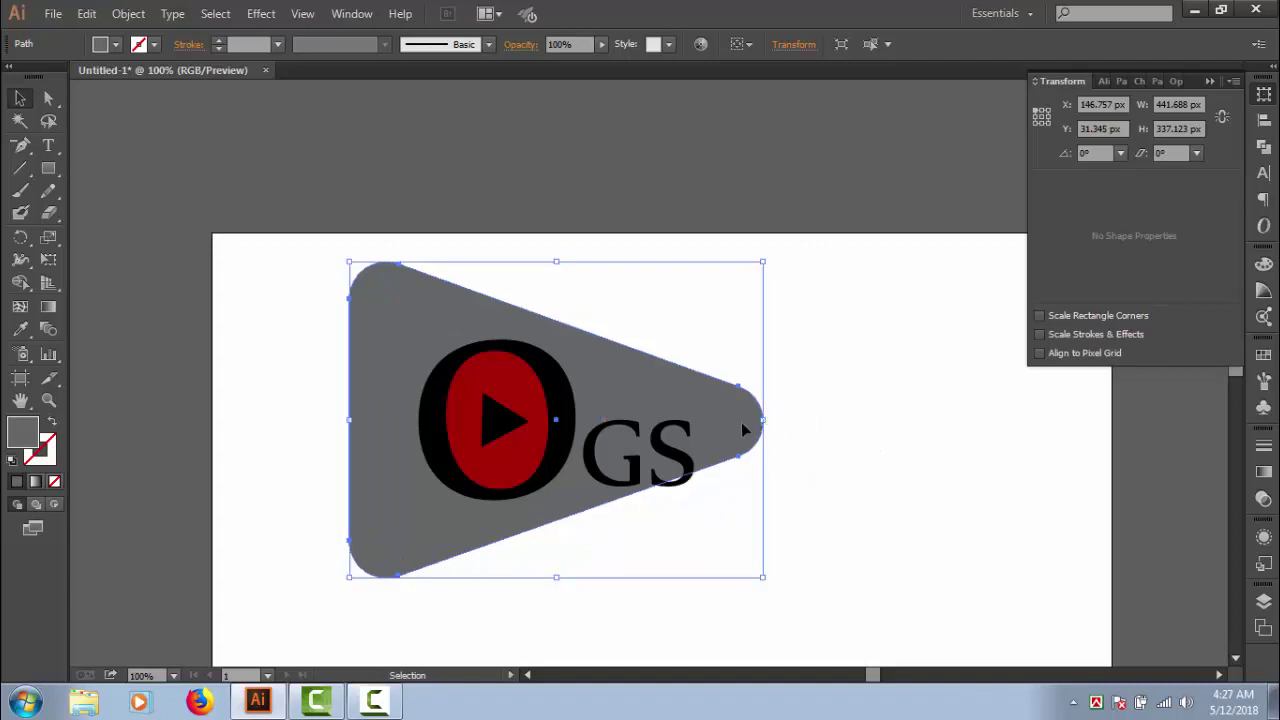
left_click_drag(741, 422, 757, 428)
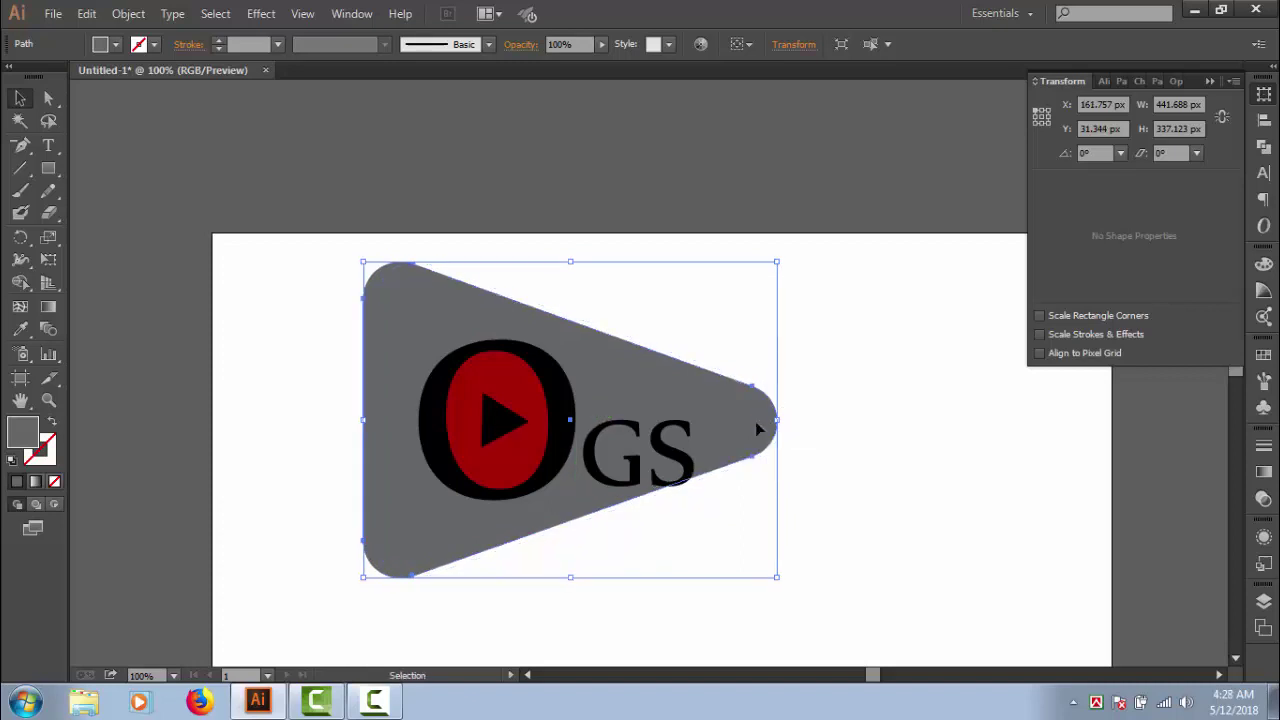
left_click(844, 437)
Ungroup the O and the GS letters.
right_click(549, 443)
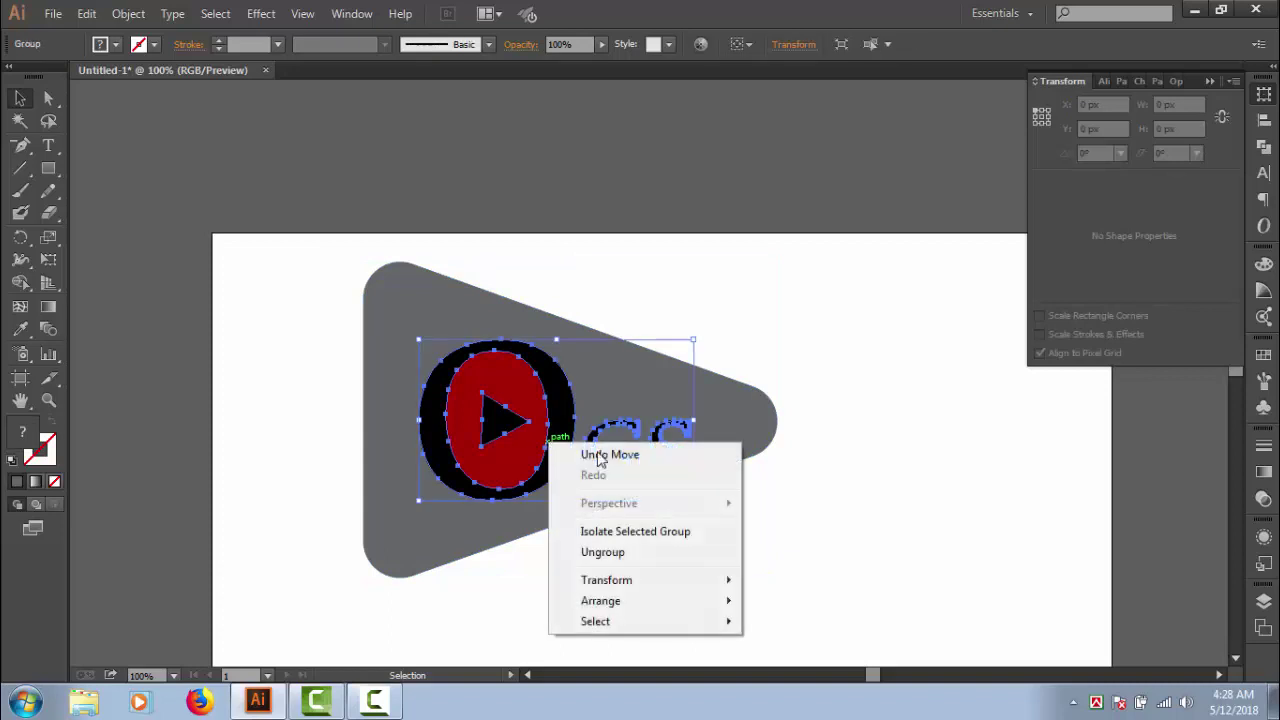
left_click(608, 556)
left_click(754, 546)
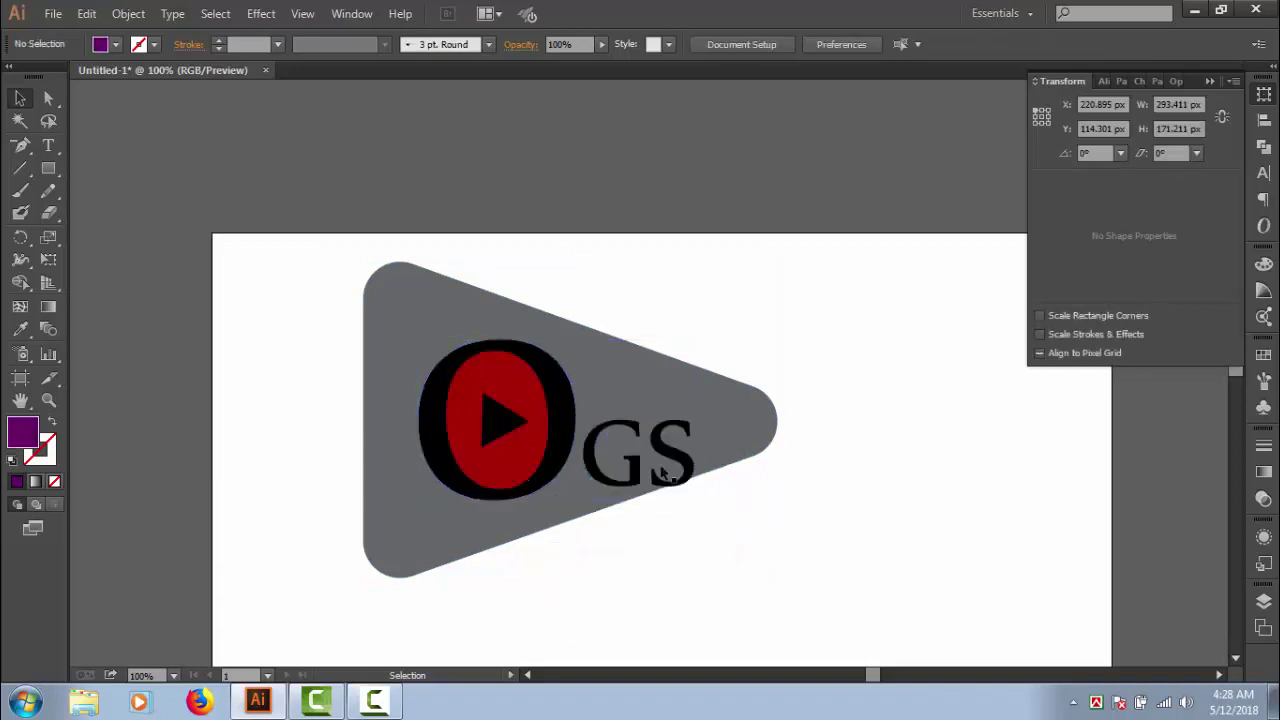
Raise the G and S letters straight up about 28.6 px, level with the O.
left_click(626, 432)
left_click(670, 440, "shift")
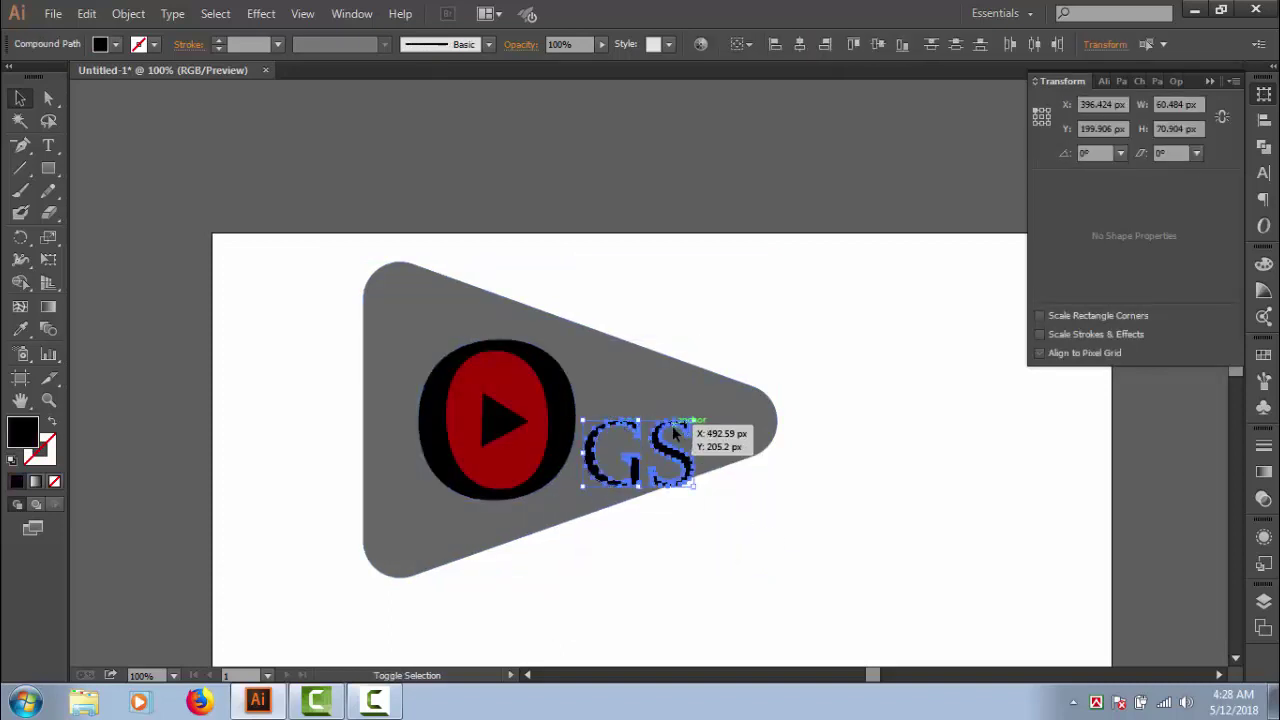
left_click_drag(666, 438, 659, 409)
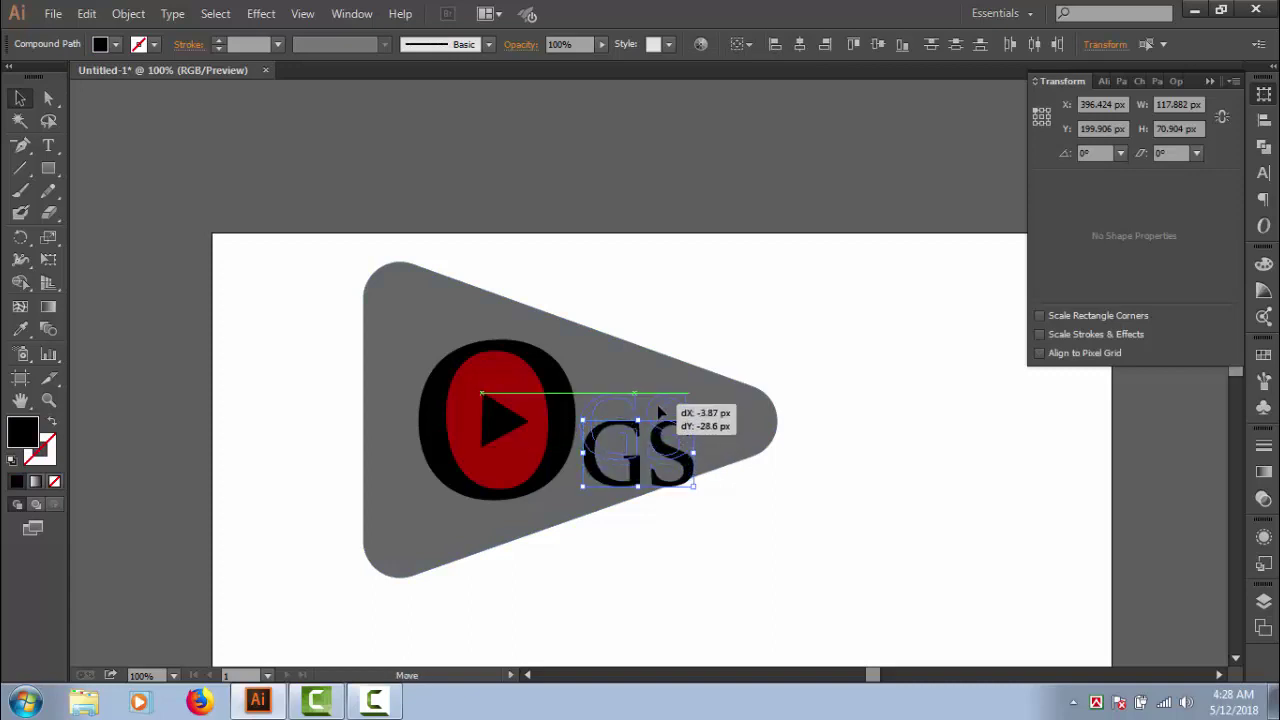
key("shift")
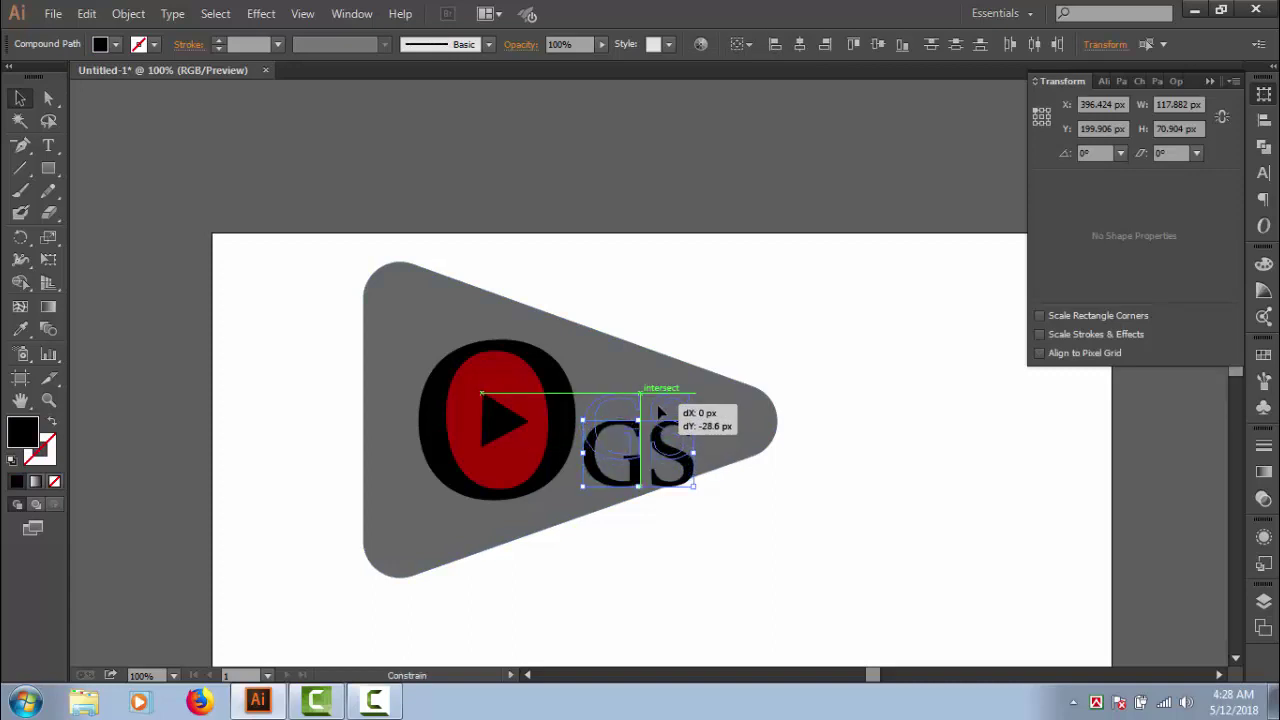
left_click_drag(659, 410, 659, 410)
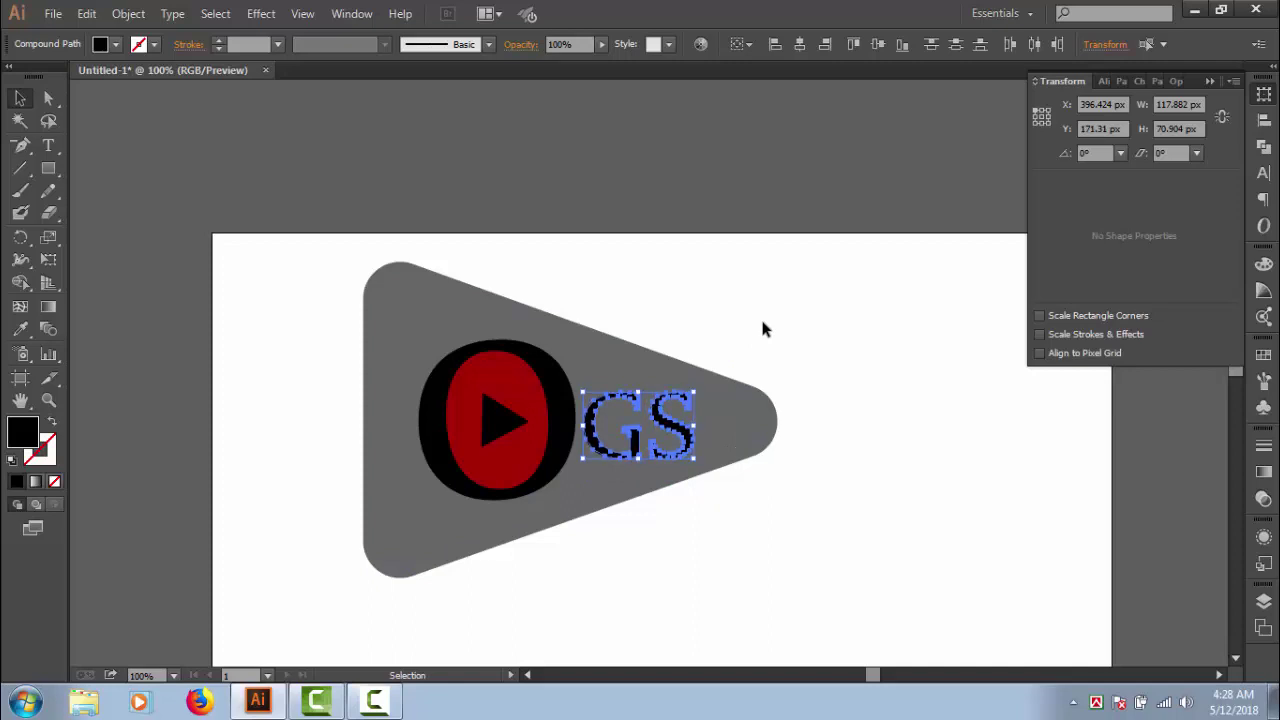
left_click(789, 327)
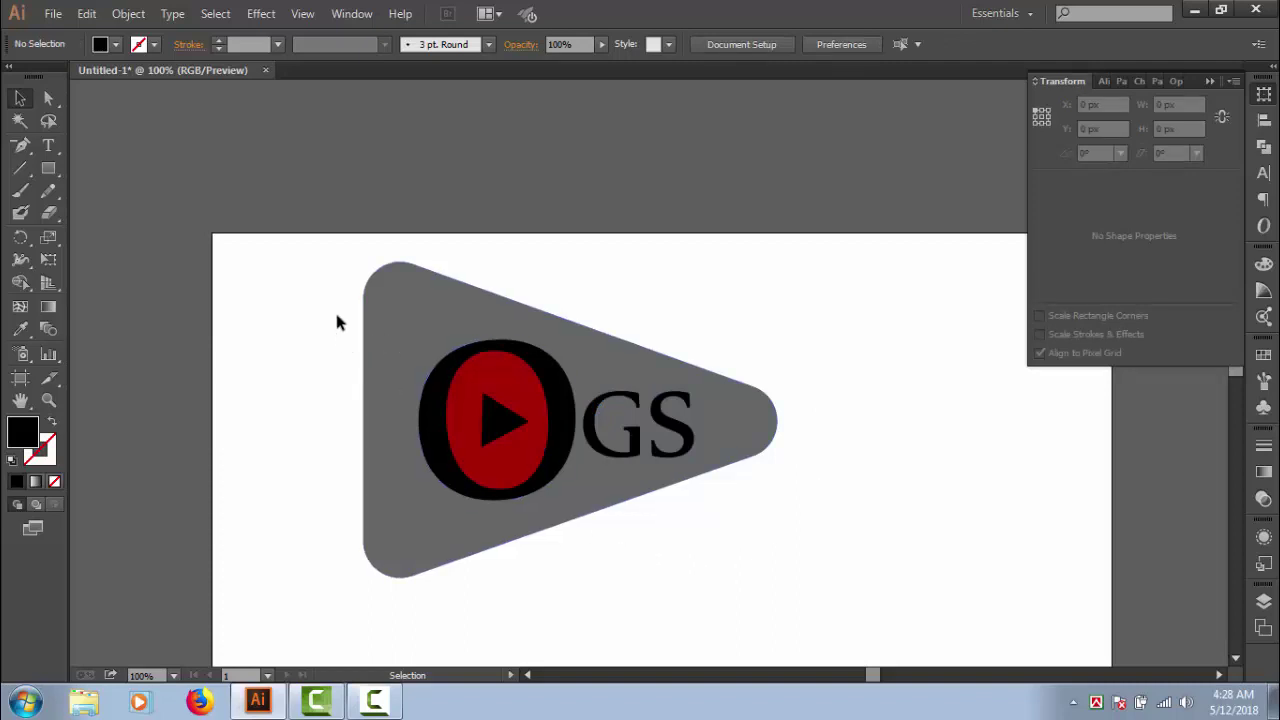
Resize the grey rounded triangle by its corners to about 380 × 290 px.
left_click(382, 319)
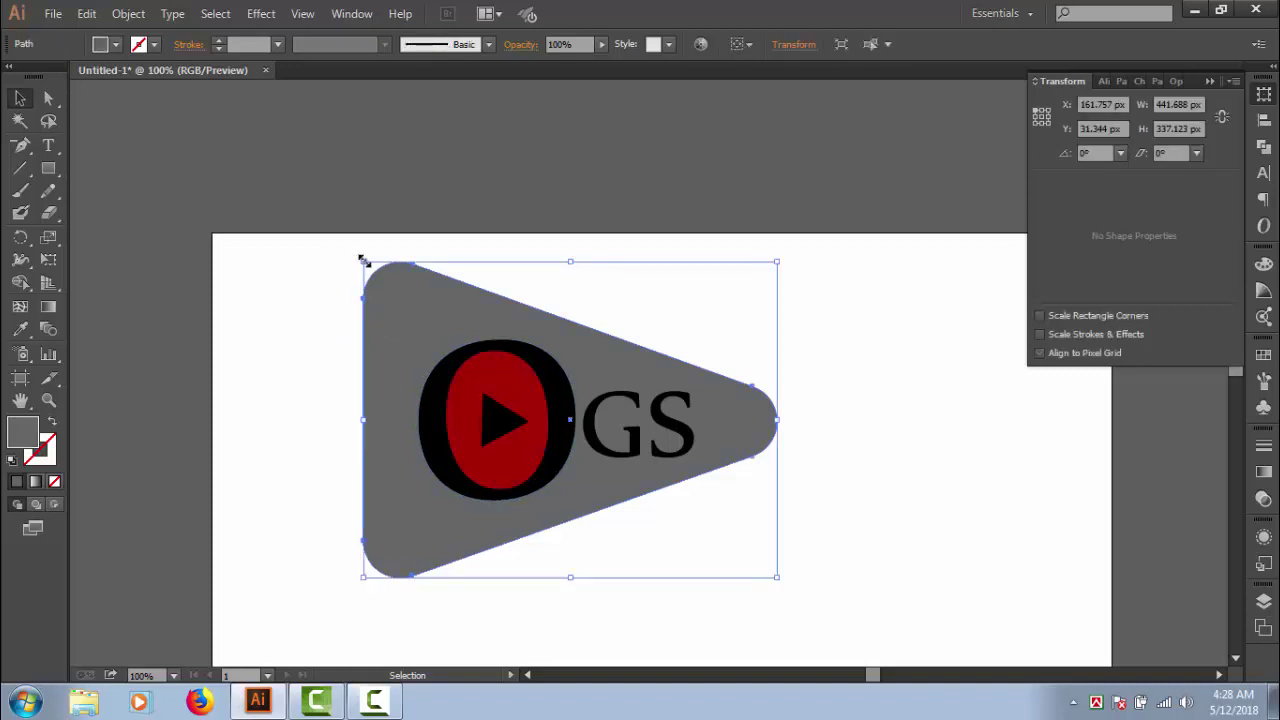
left_click_drag(363, 261, 396, 268)
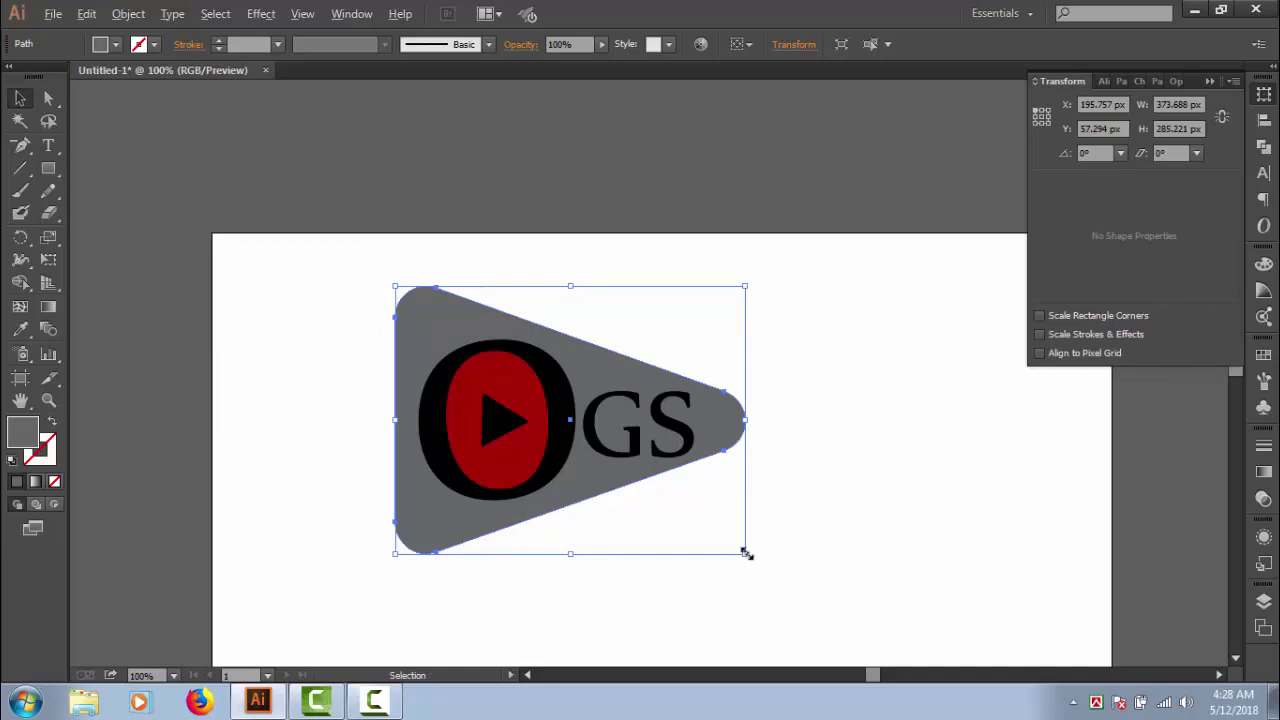
left_click_drag(745, 552, 752, 556)
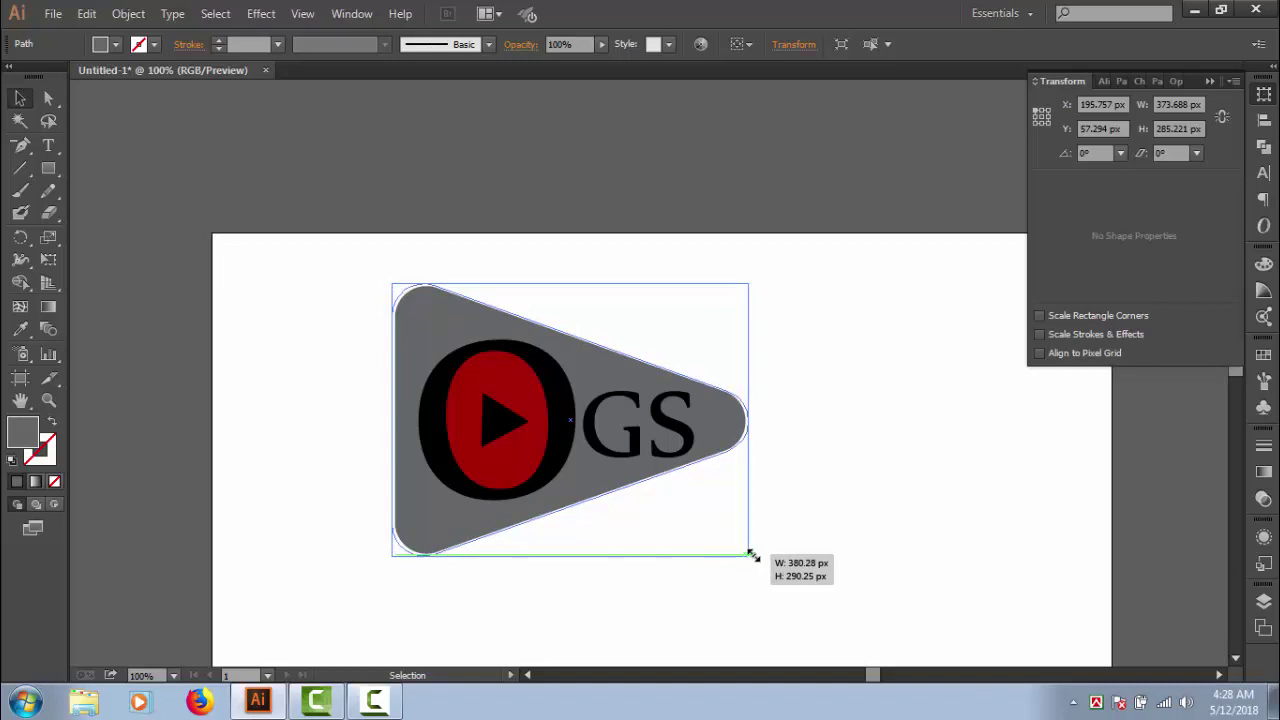
left_click_drag(752, 556, 752, 556)
left_click(813, 481)
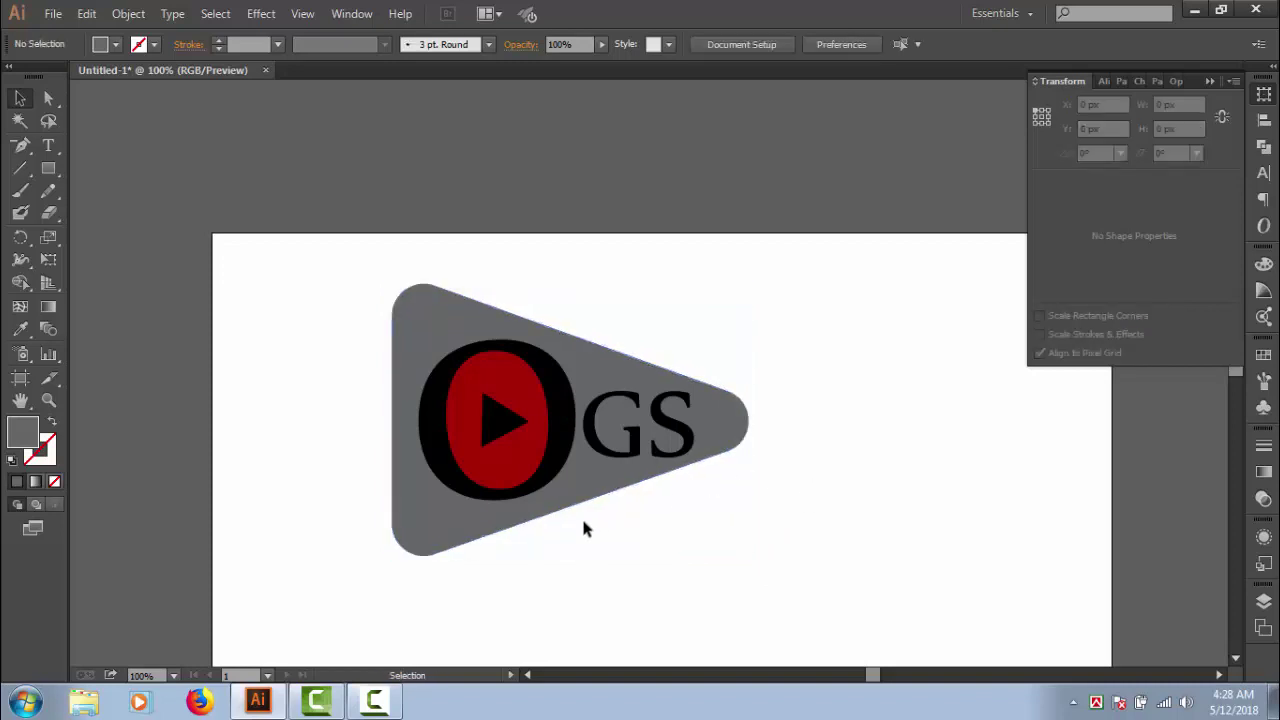
Select the O ring and fill it with a white-to-black linear gradient.
left_click(570, 455)
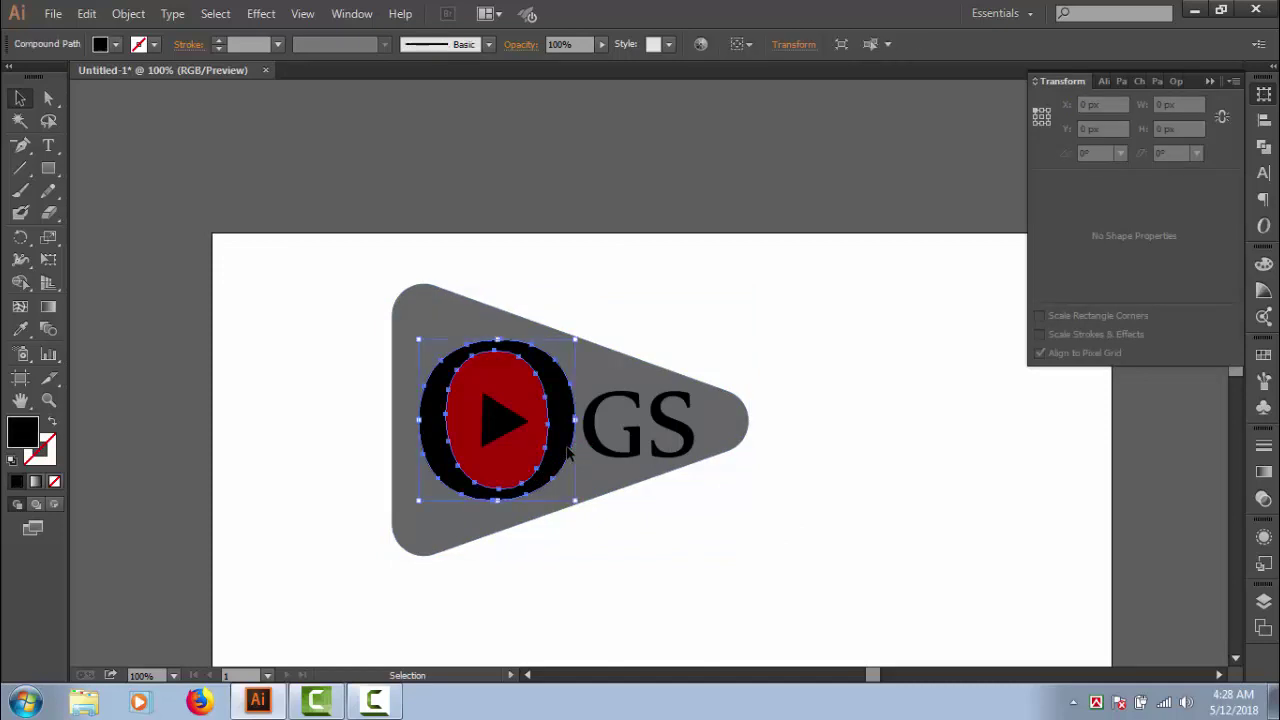
left_click(838, 389)
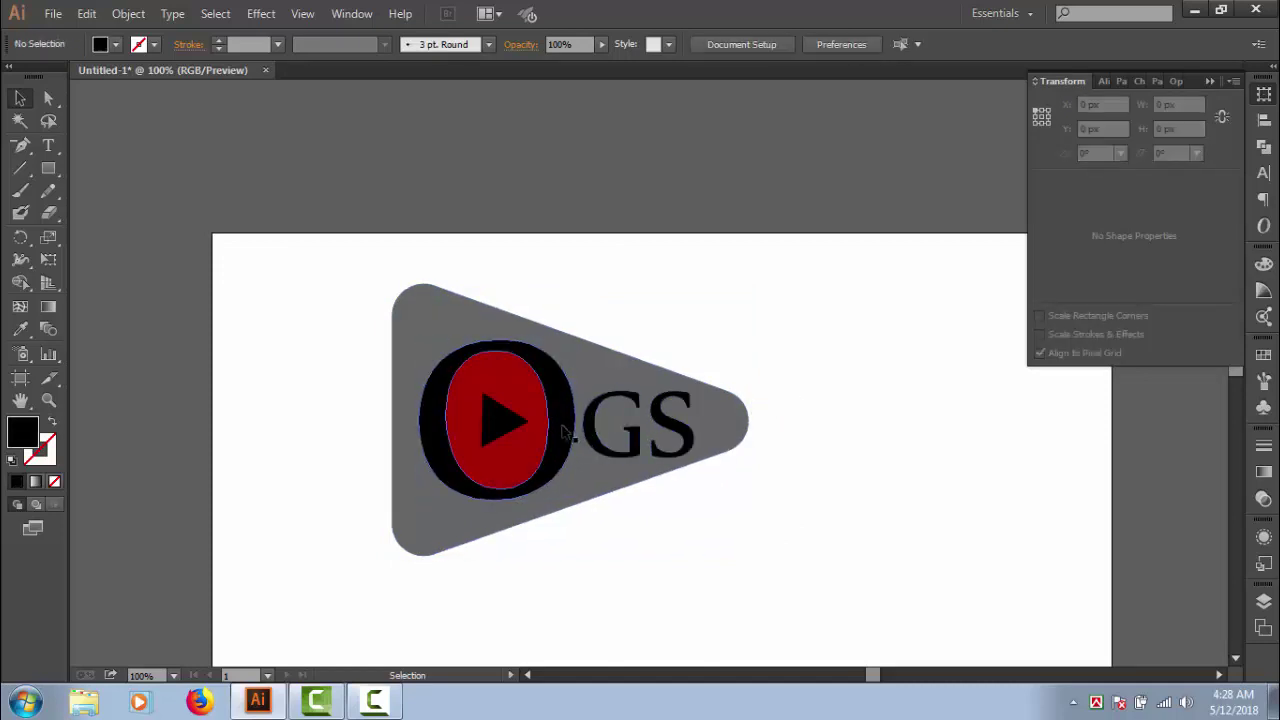
left_click(565, 432)
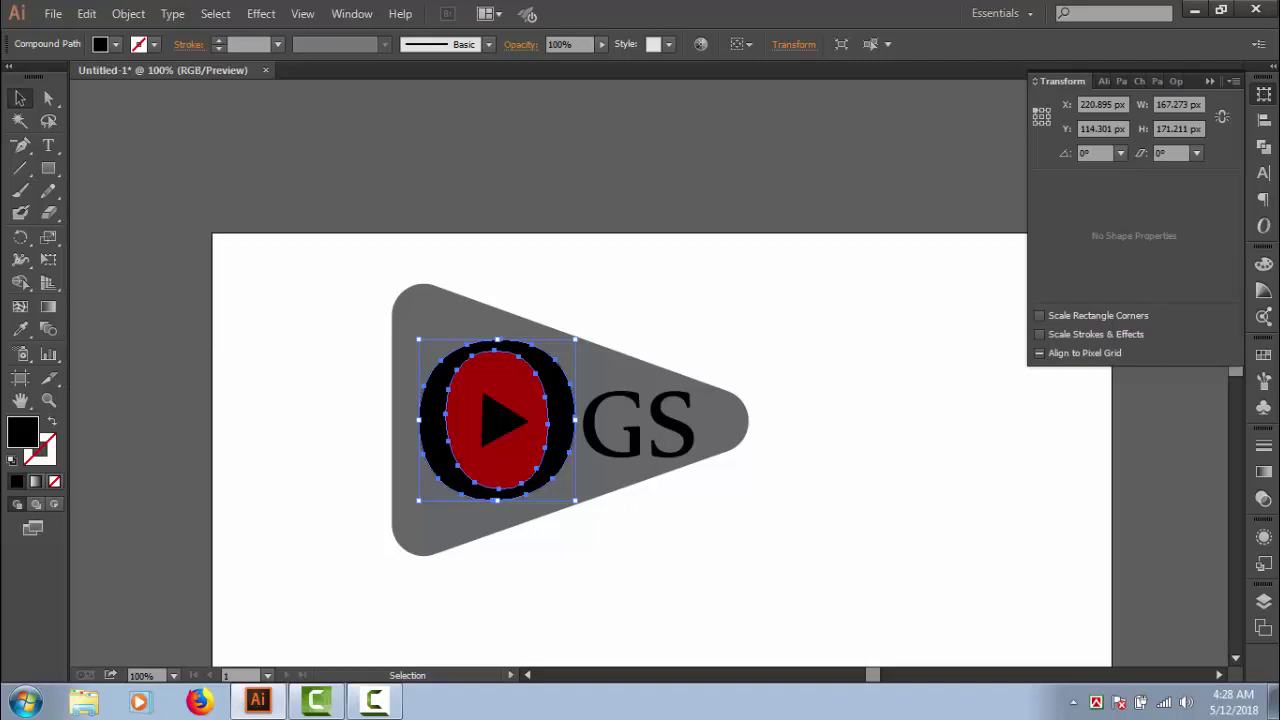
left_click(1264, 472)
left_click(1135, 557)
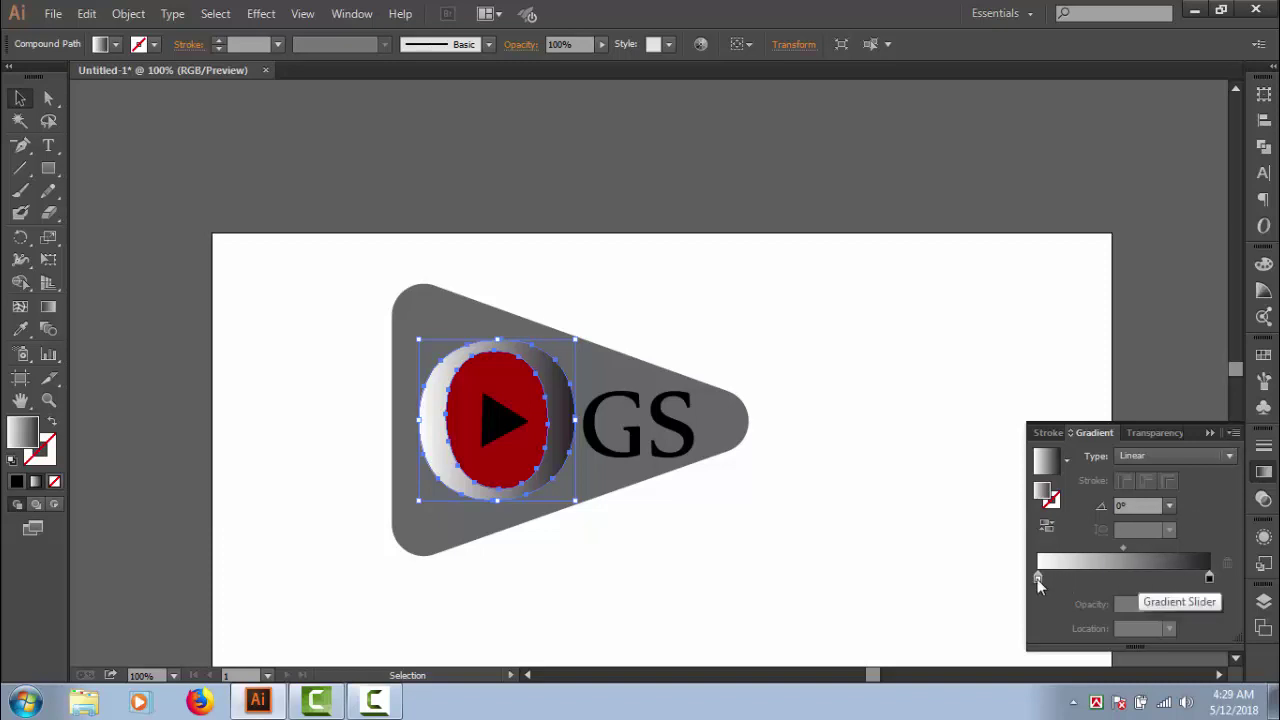
Darken the gradient's left stop from white to a mid grey.
double_click(1037, 579)
left_click_drag(1134, 401, 1112, 403)
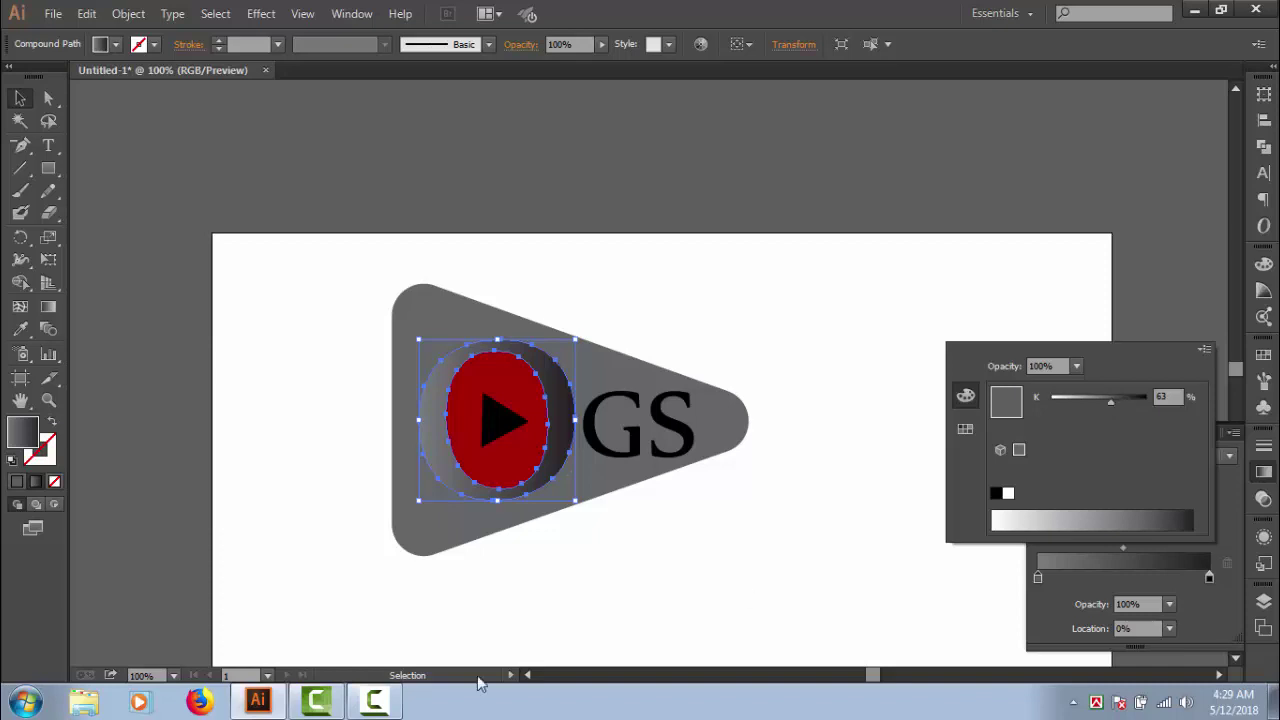
left_click(605, 592)
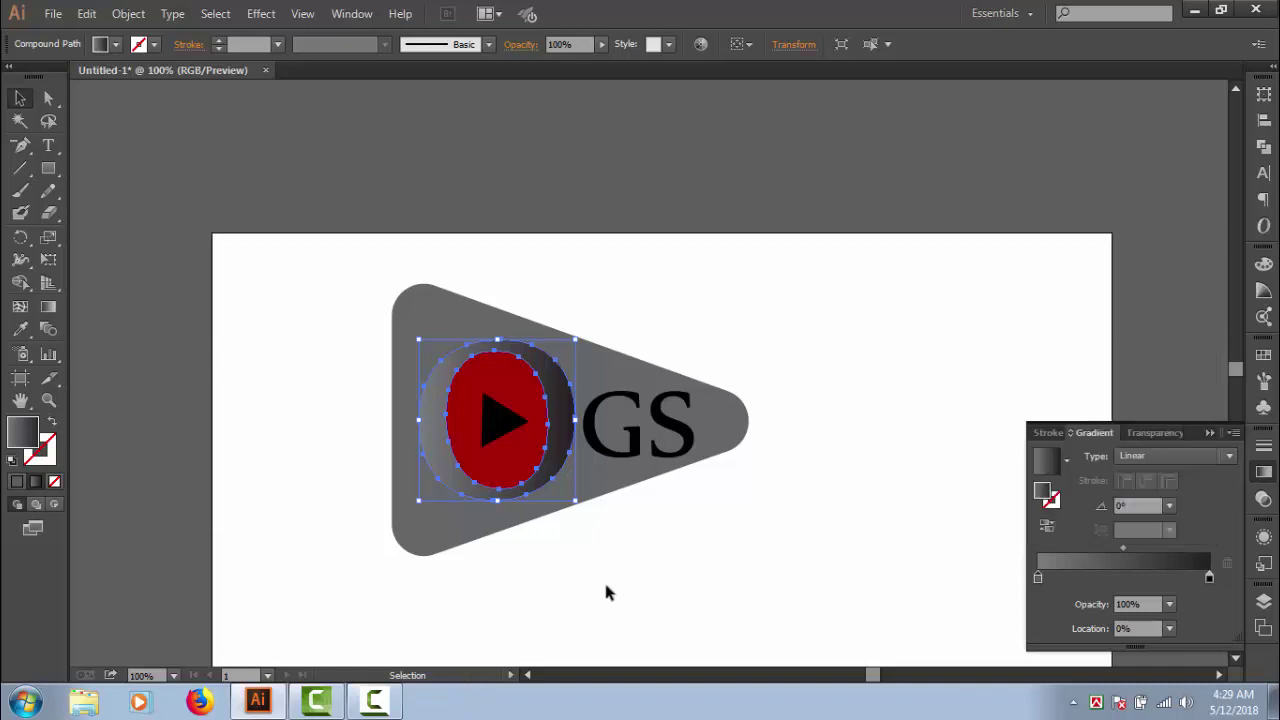
left_click(373, 700)
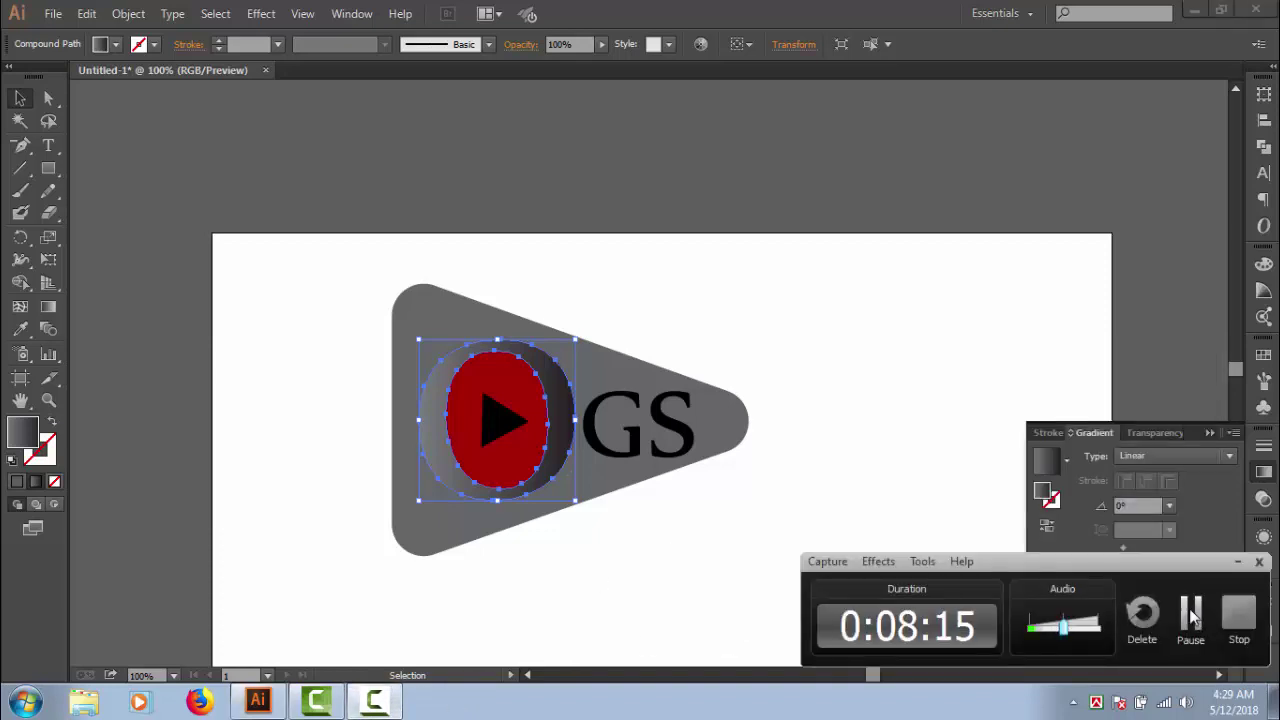
left_click(1186, 615)
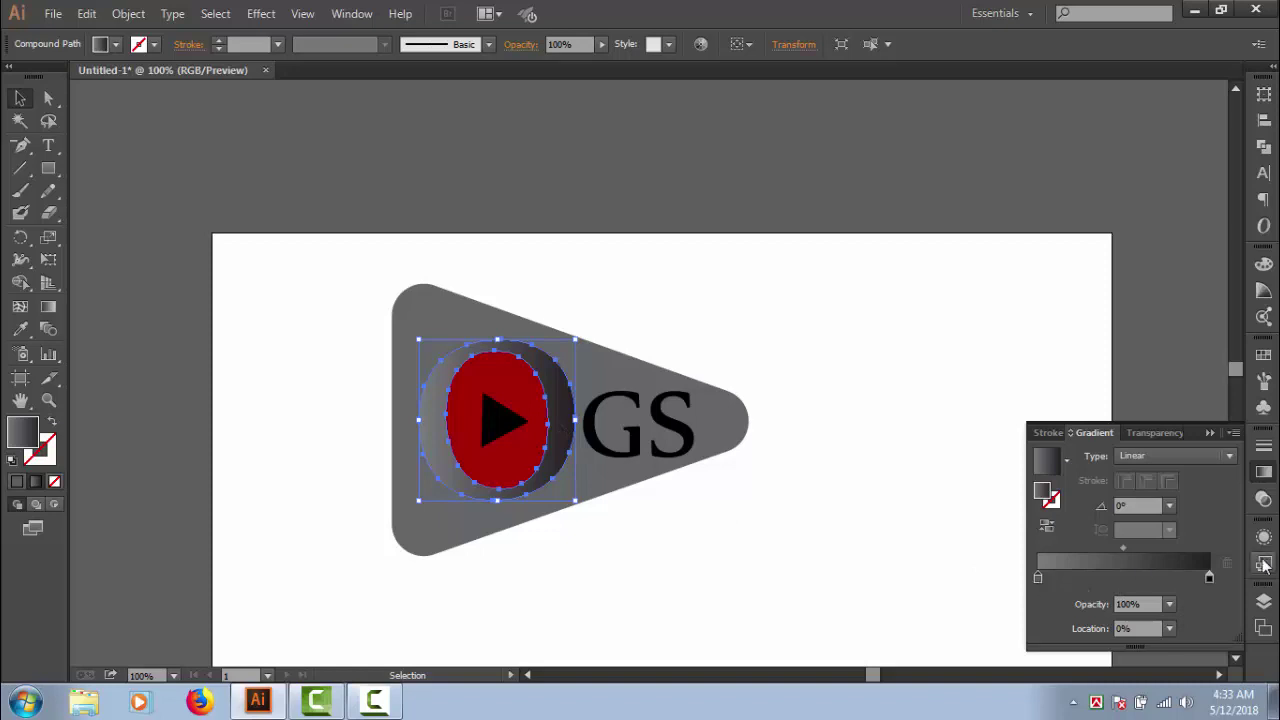
Switch the right gradient stop's colour controls to RGB.
left_click(1208, 577)
double_click(1208, 577)
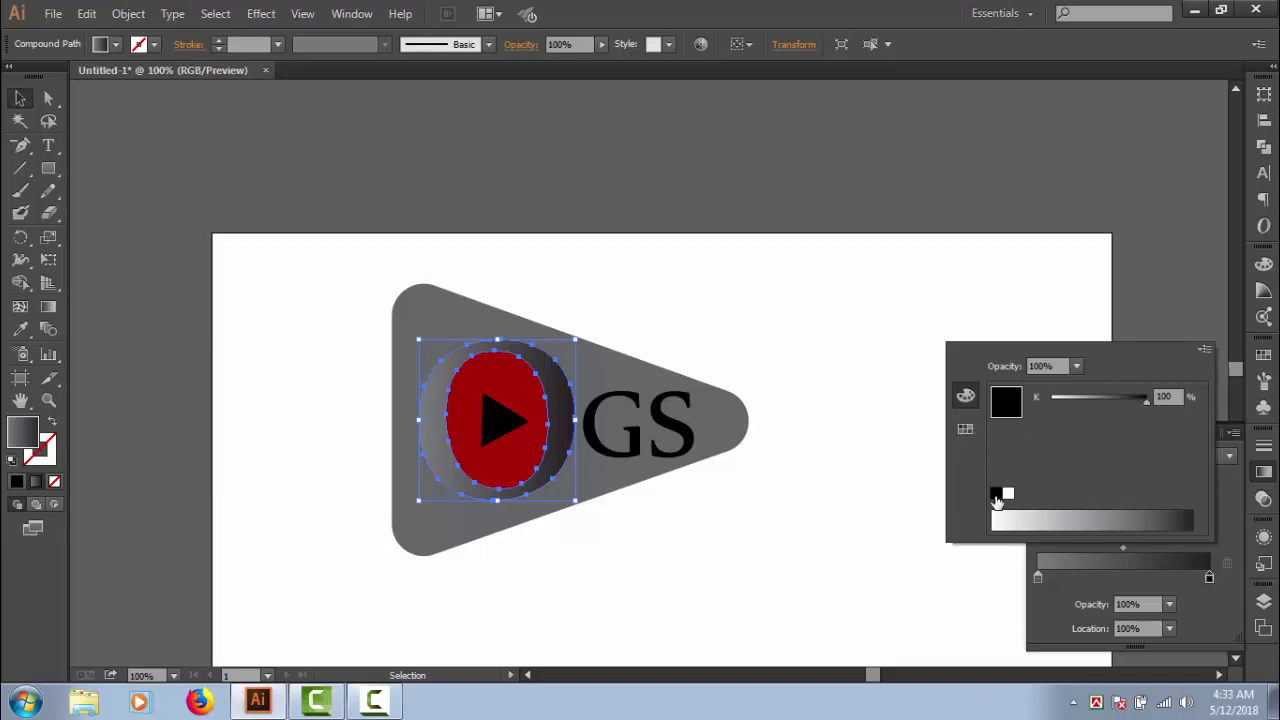
left_click(1205, 349)
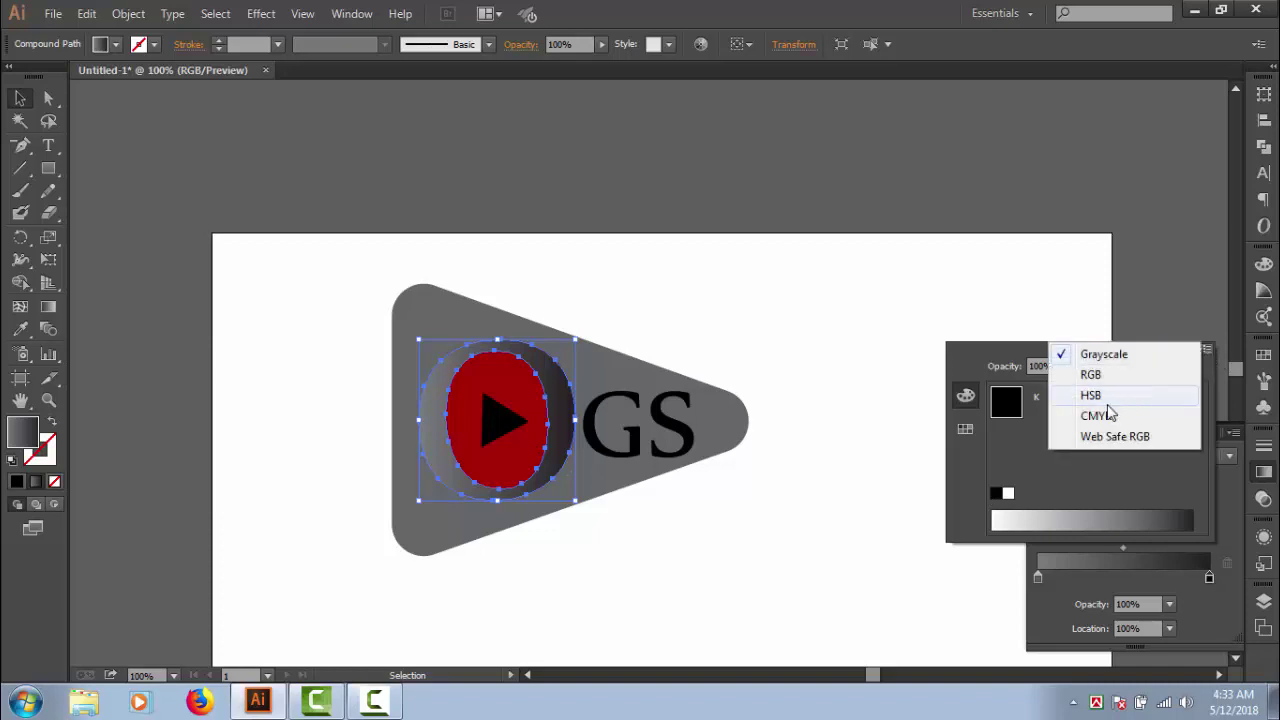
left_click(1106, 373)
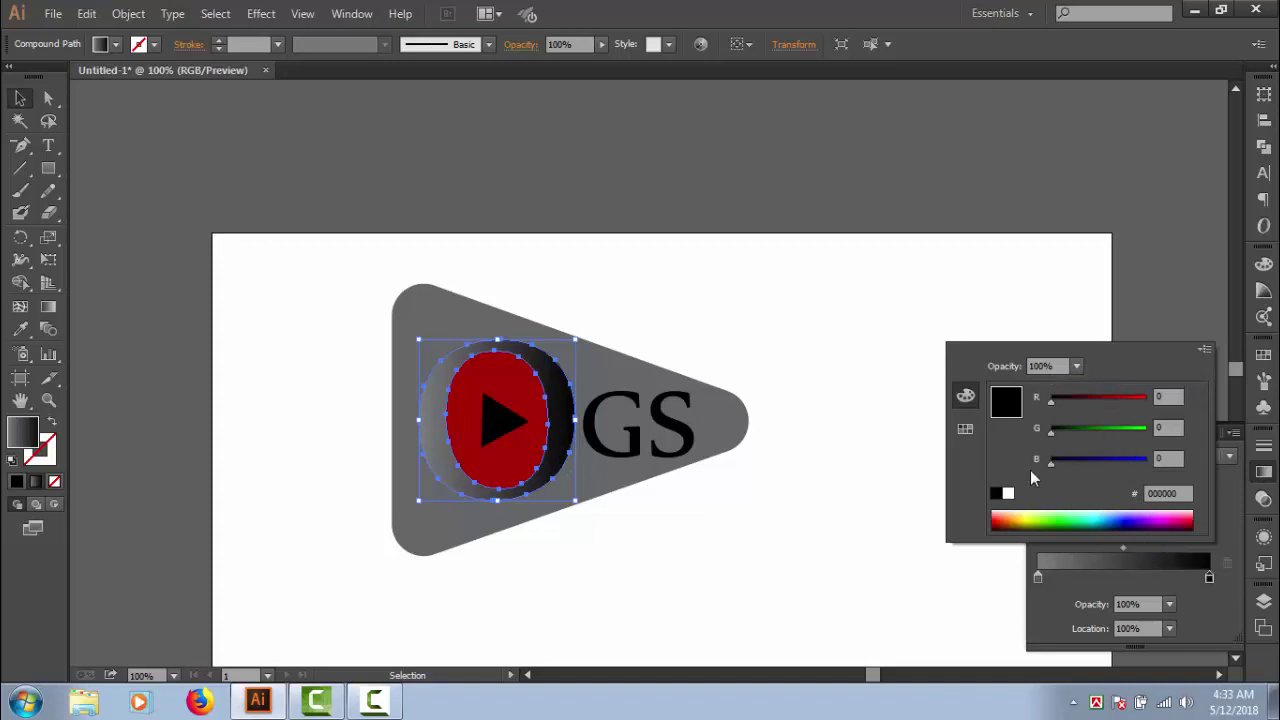
Set the left gradient stop to bright magenta DC55FF in RGB mode.
left_click(1037, 577)
double_click(1038, 577)
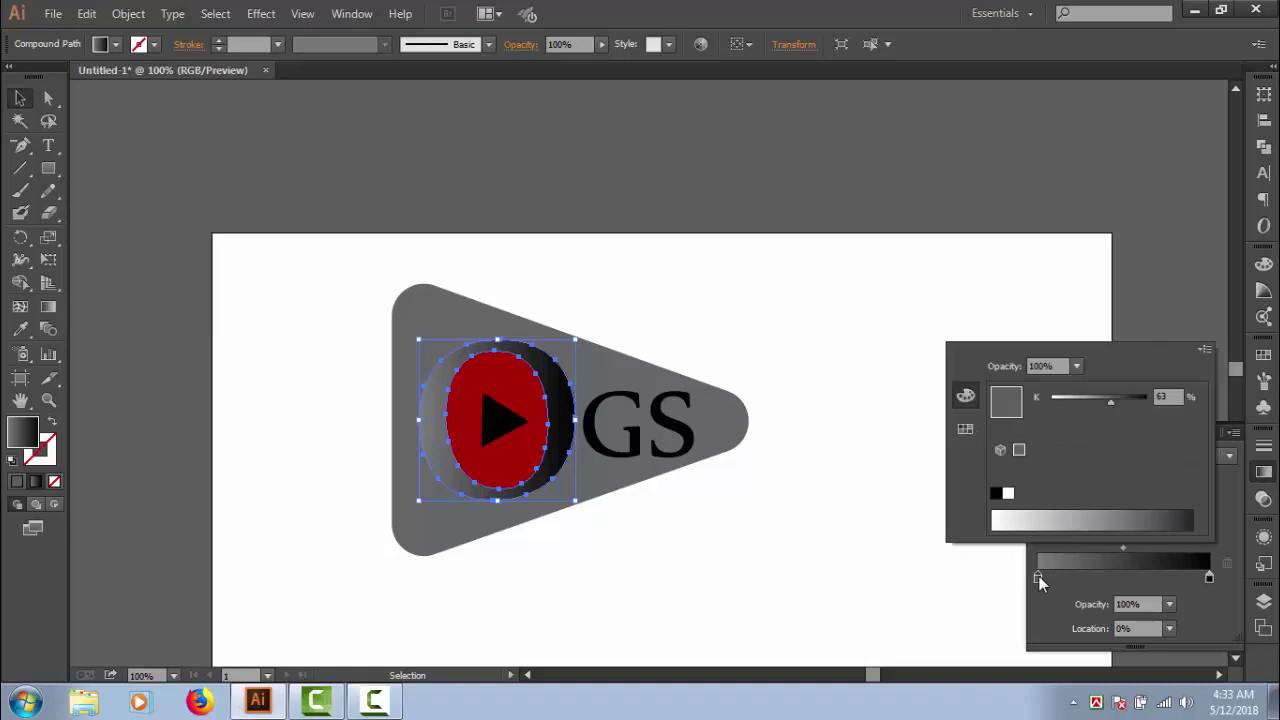
left_click(1204, 349)
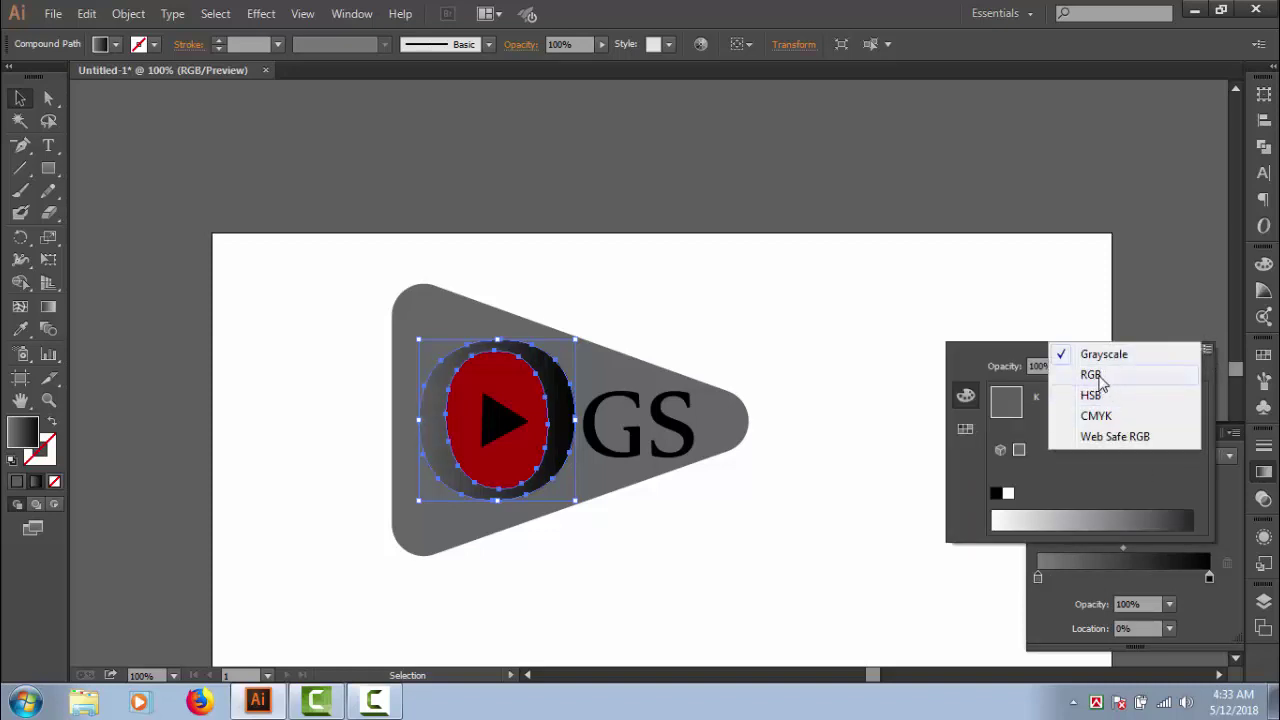
left_click(1098, 375)
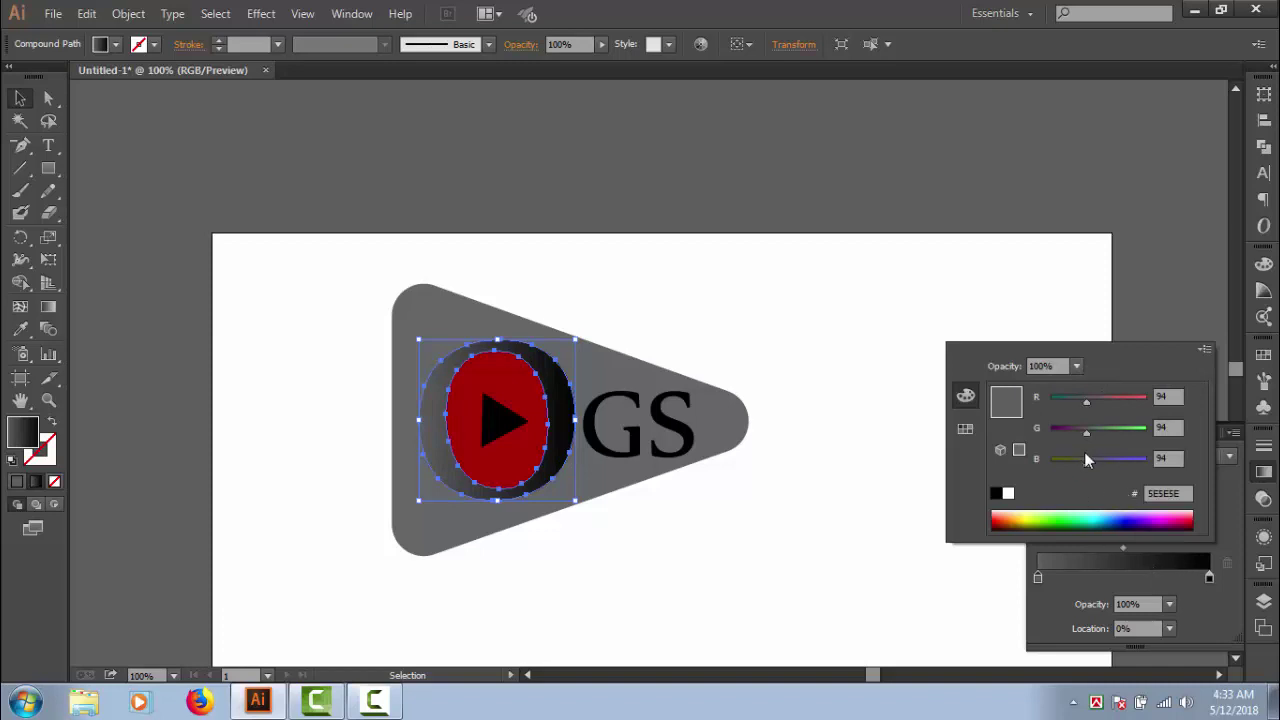
left_click(995, 493)
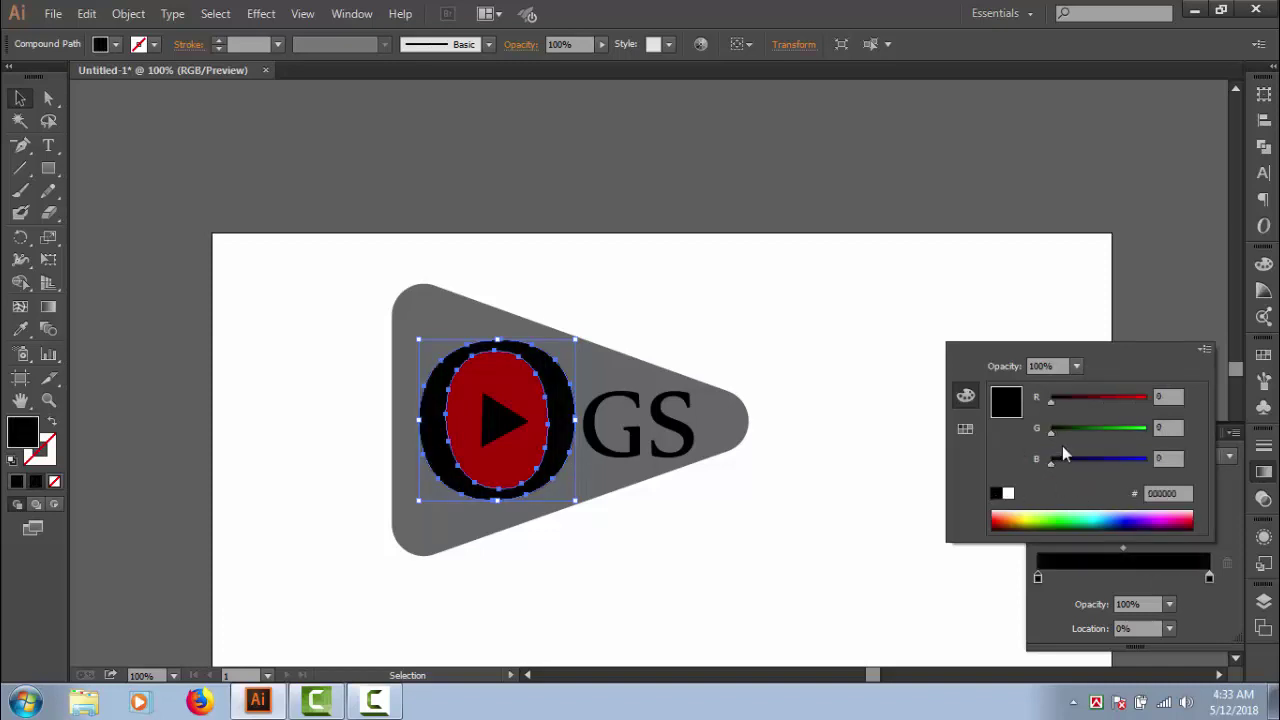
left_click_drag(1053, 461, 1057, 461)
mouse_move(1050, 400)
left_mouse_down()
mouse_move(1064, 430)
mouse_move(1081, 430)
mouse_move(1051, 433)
left_mouse_up()
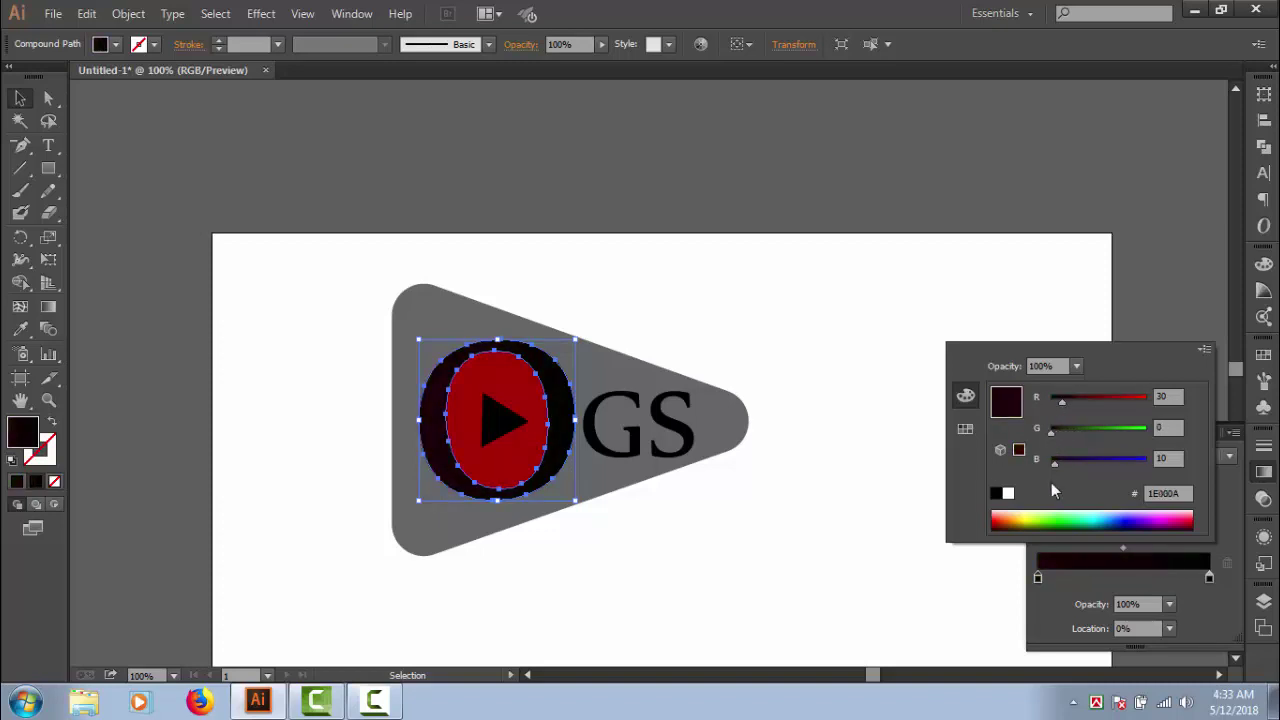
left_click(1155, 514)
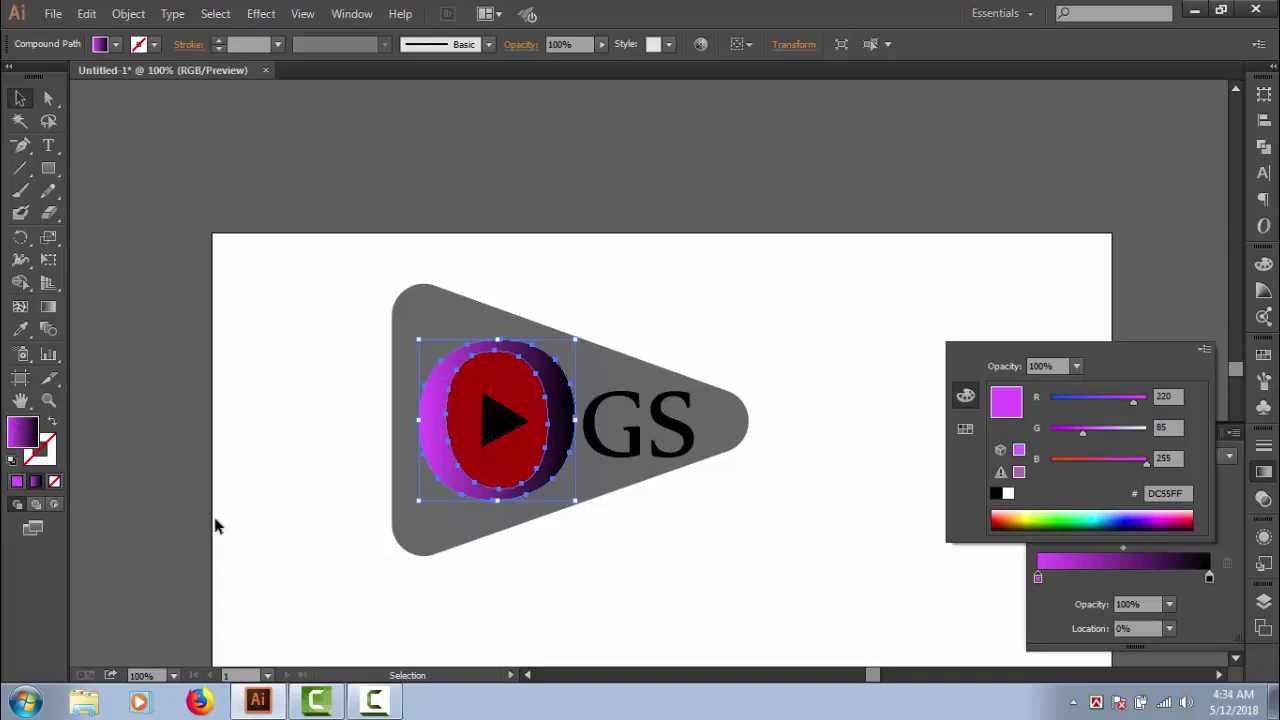
Set the fill to grey 636363, then darken it to 2D2D2D in the Color Picker.
left_click(20, 440)
double_click(20, 440)
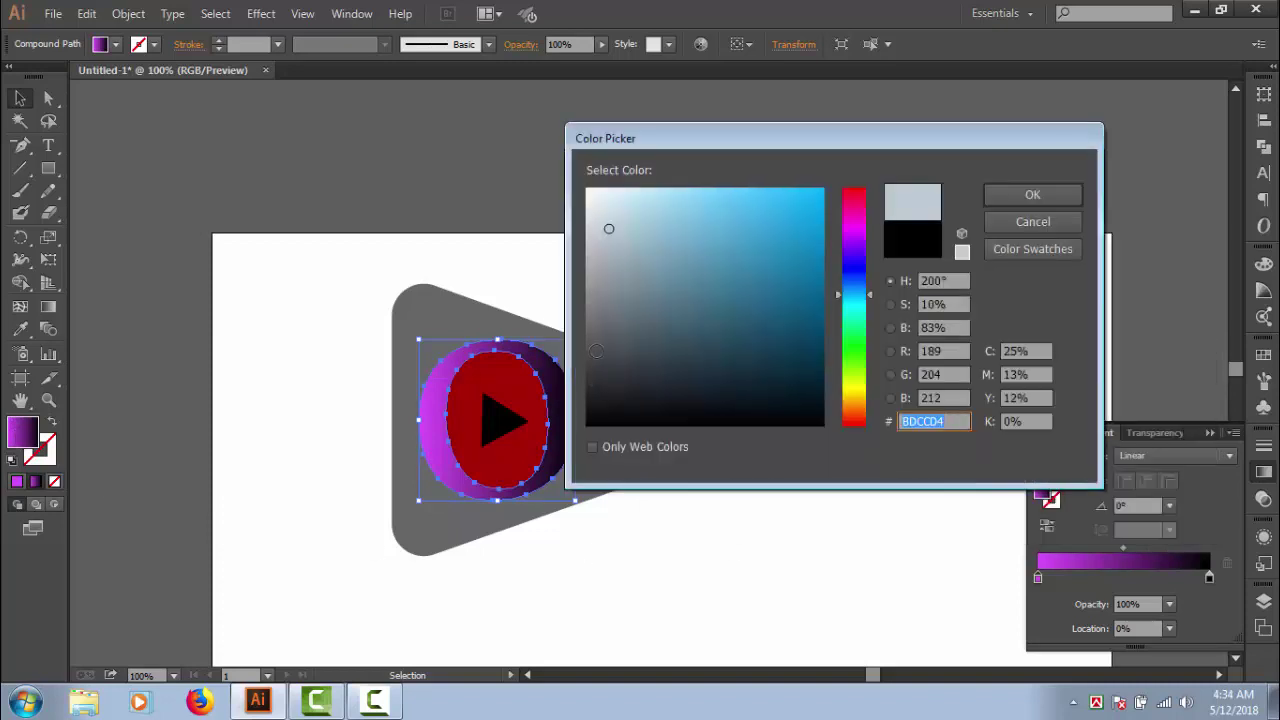
left_click_drag(591, 343, 586, 333)
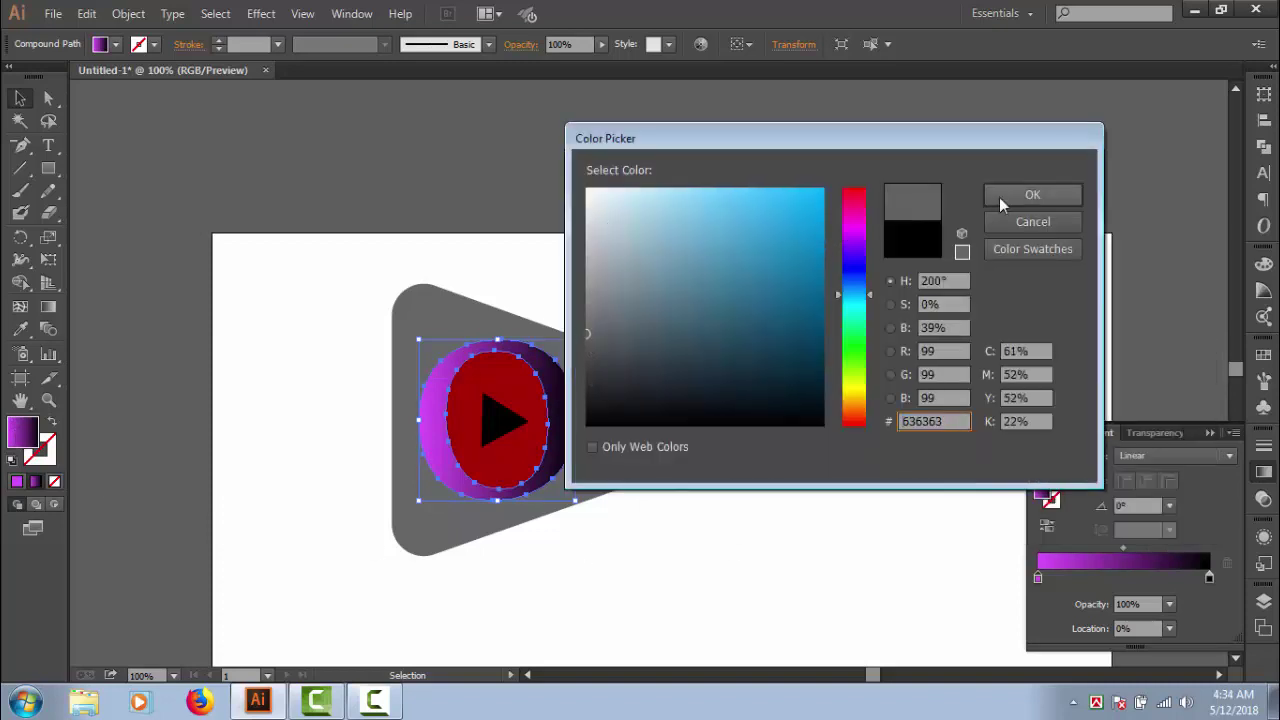
left_click(999, 197)
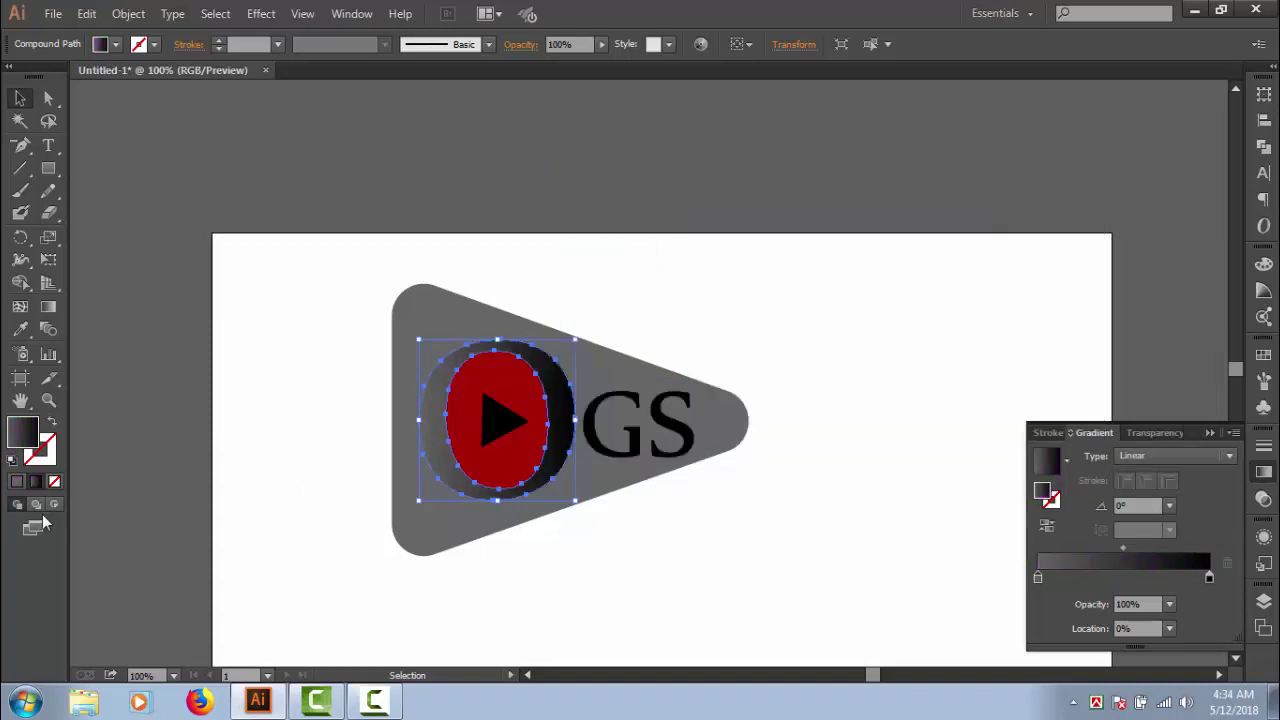
double_click(33, 441)
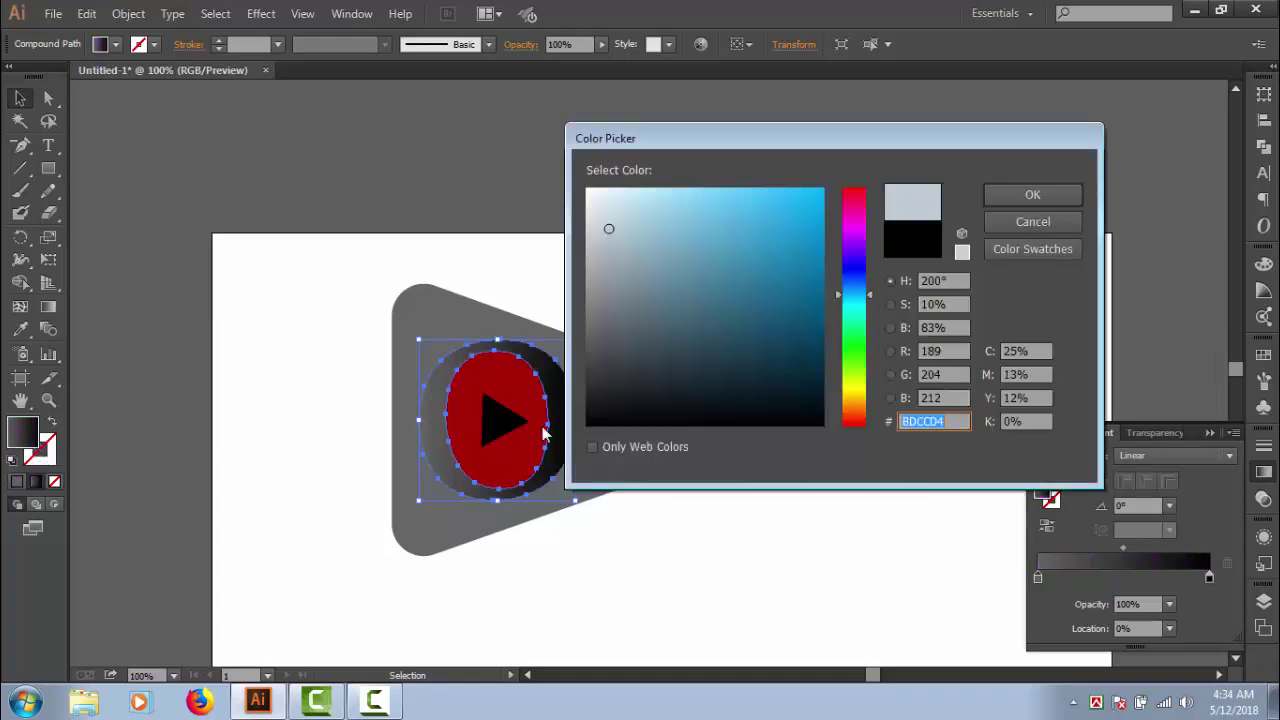
left_click(588, 374)
left_click_drag(588, 374, 587, 384)
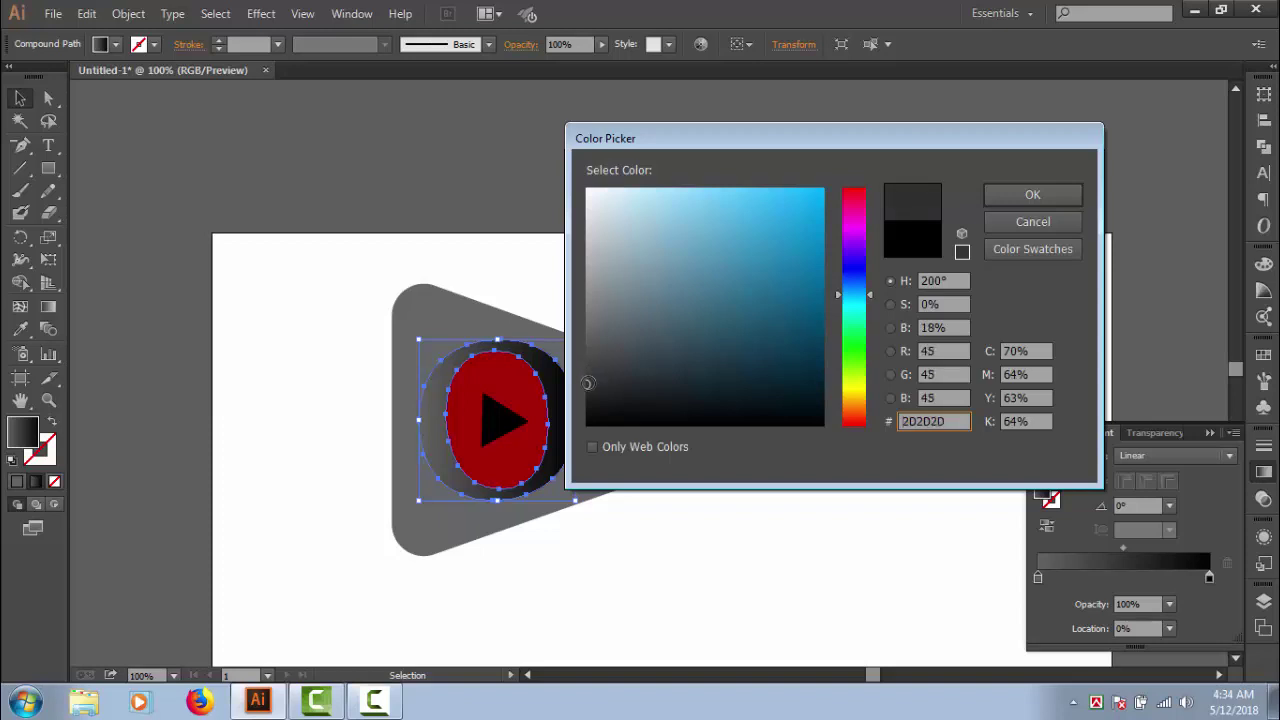
left_click(1005, 200)
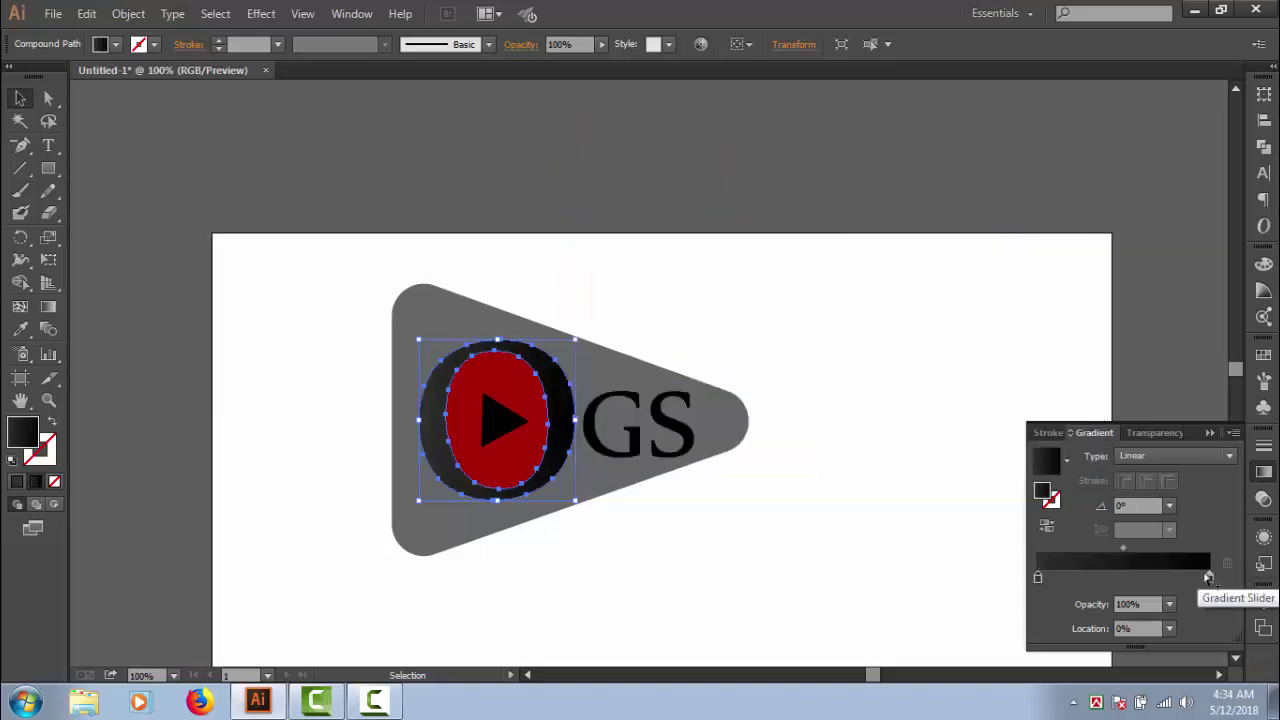
Deselect and reselect the O ring to check its dark shading.
left_click(876, 465)
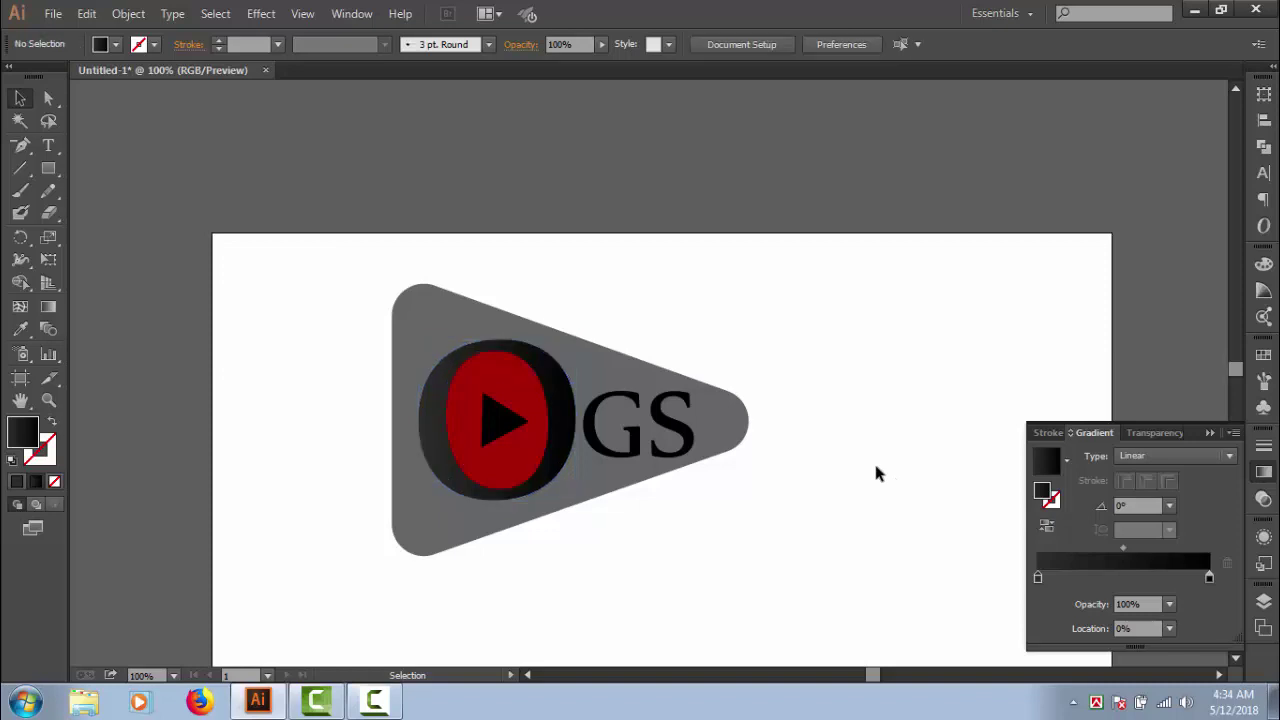
left_click(572, 462)
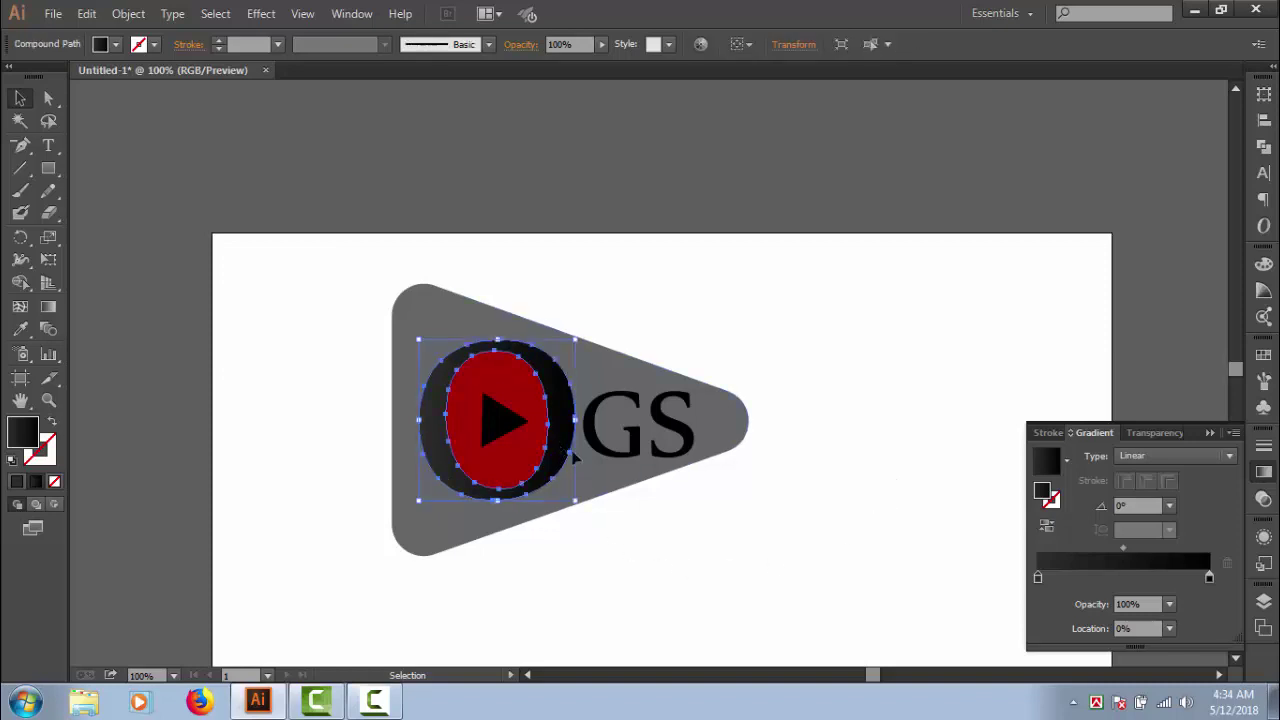
left_click(714, 590)
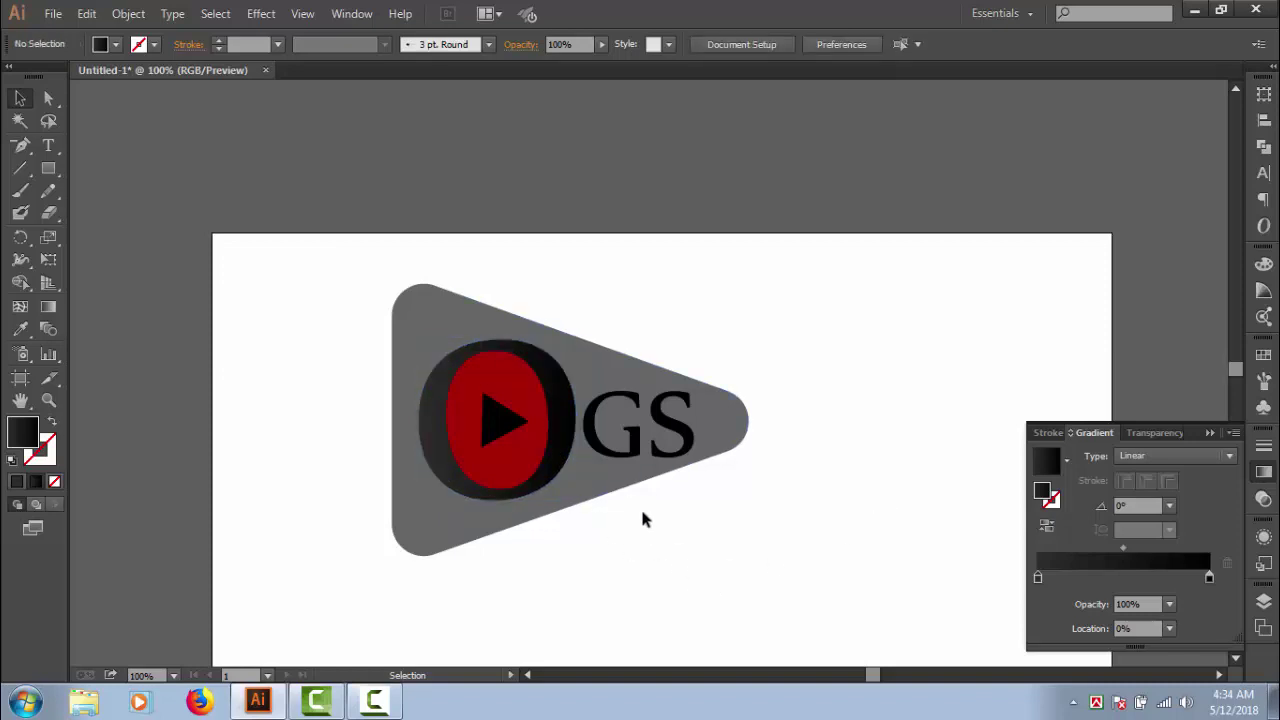
left_click(560, 462)
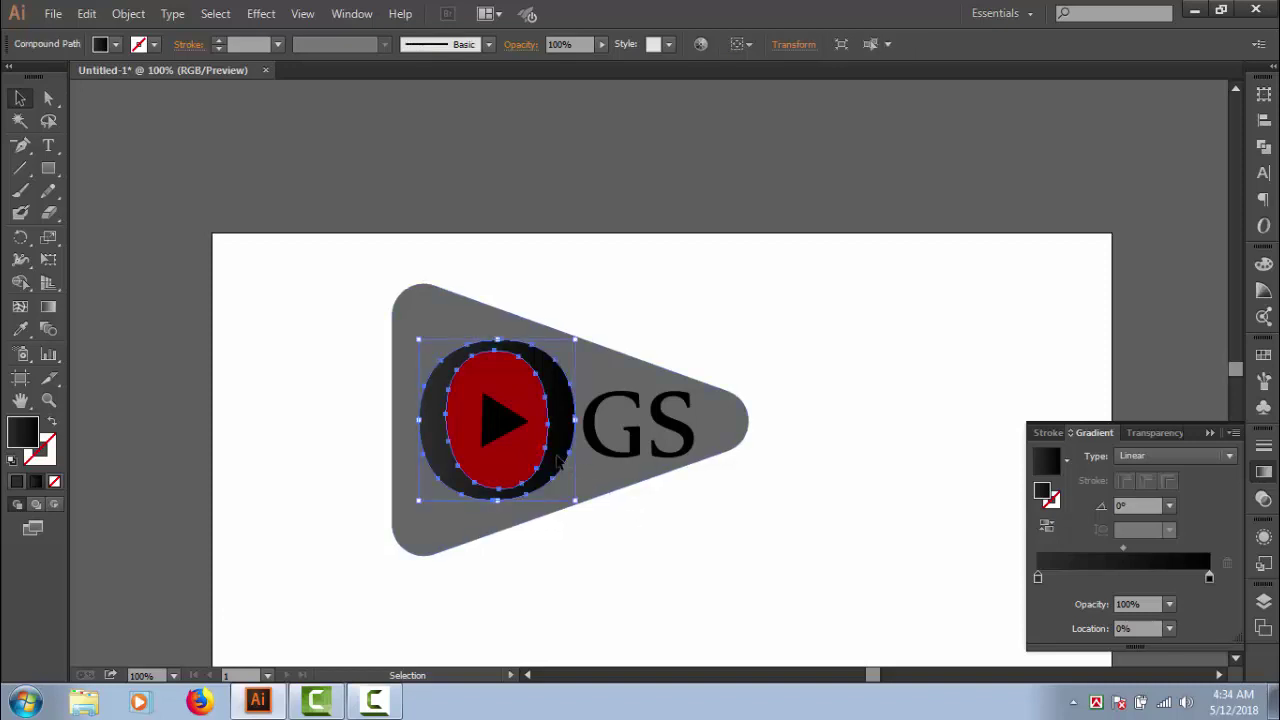
key("a")
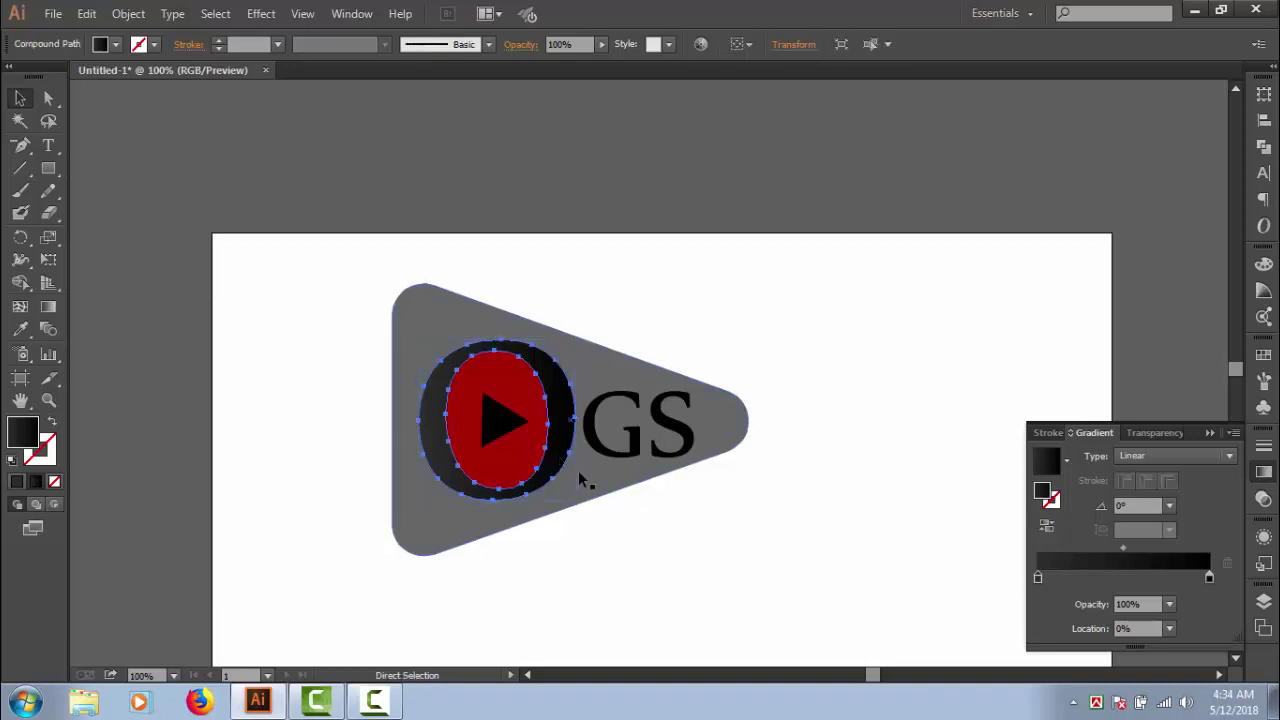
key("v")
key("a")
key("v")
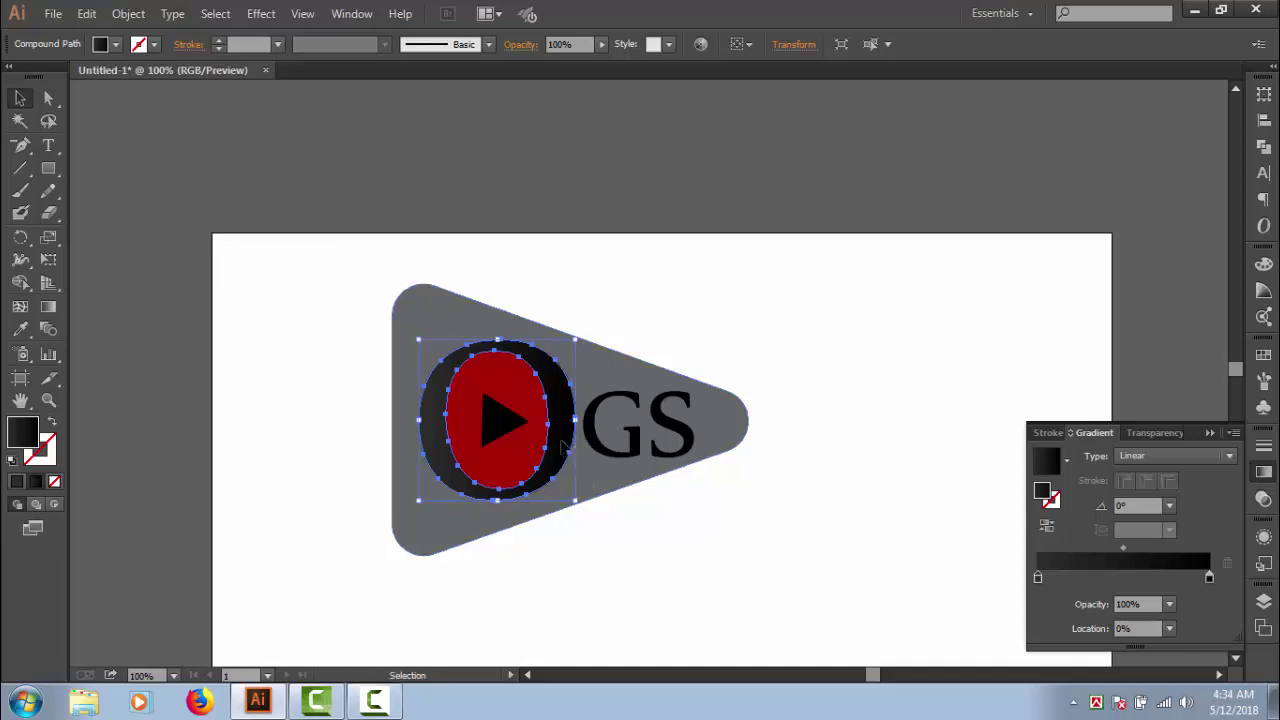
left_click(689, 522)
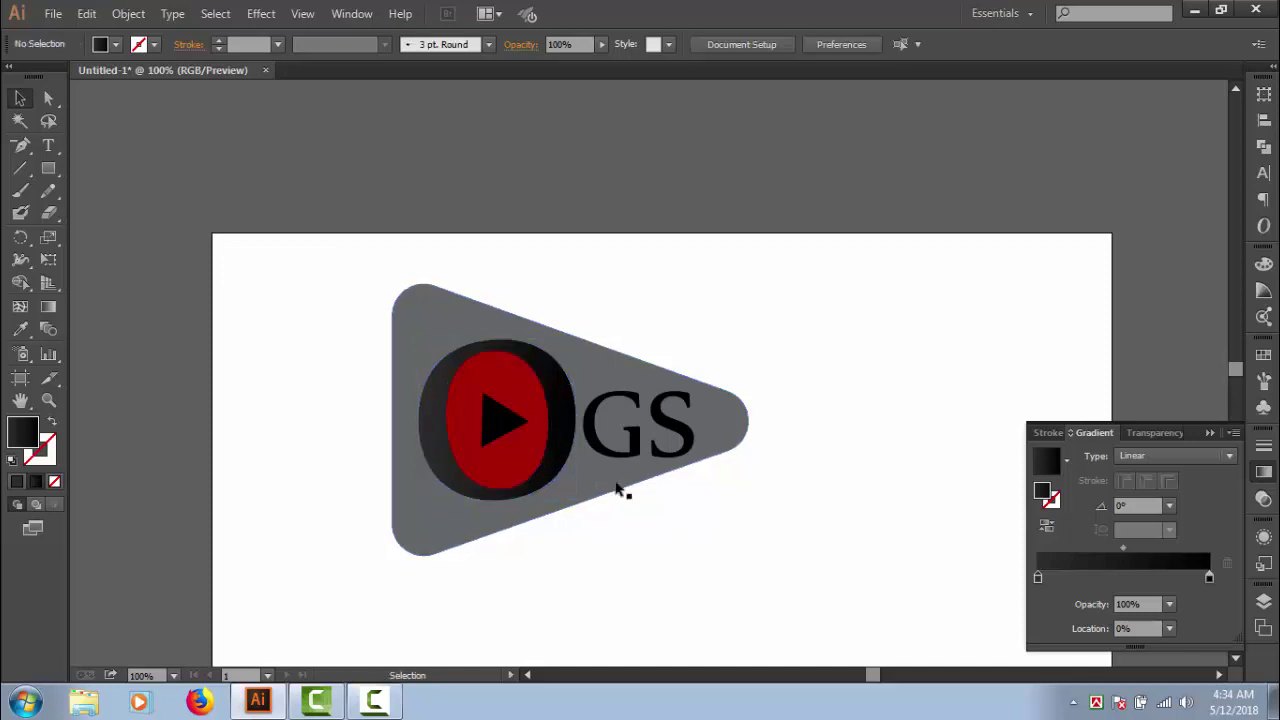
left_click(556, 446)
Copy the O ring, paste it in back, enlarge it slightly and nudge it right.
left_click(53, 14)
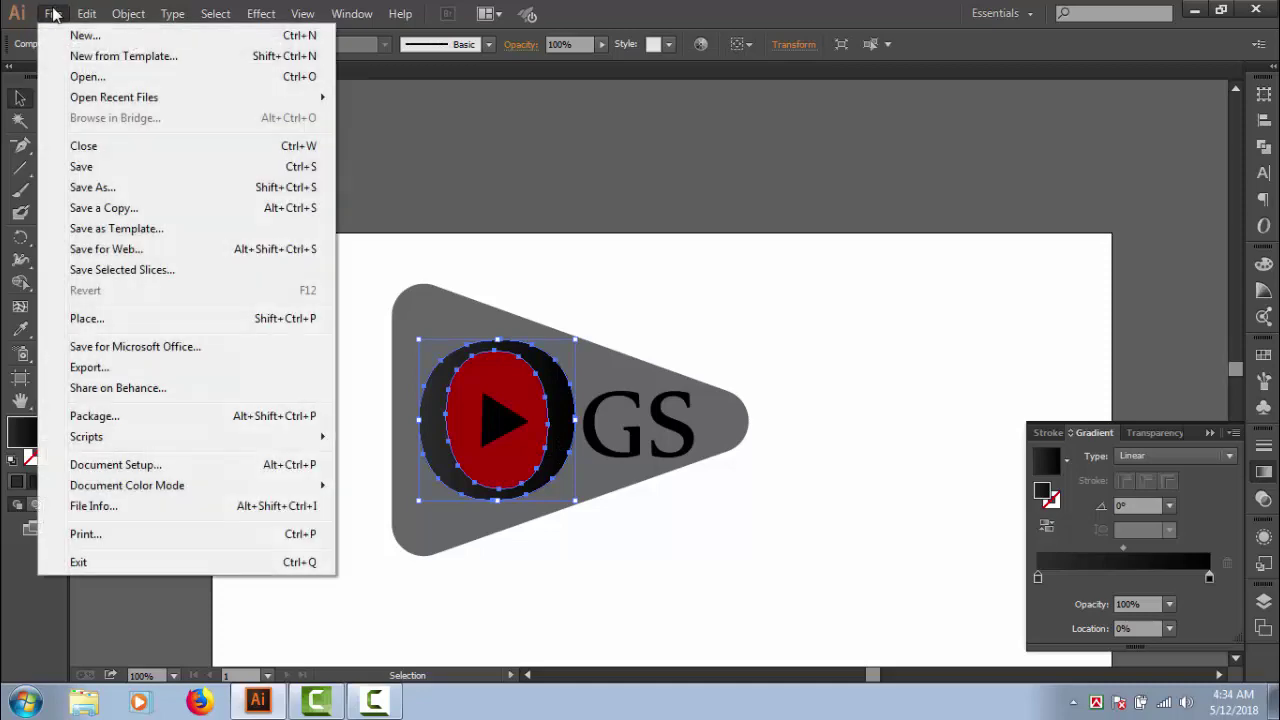
mouse_move(86, 14)
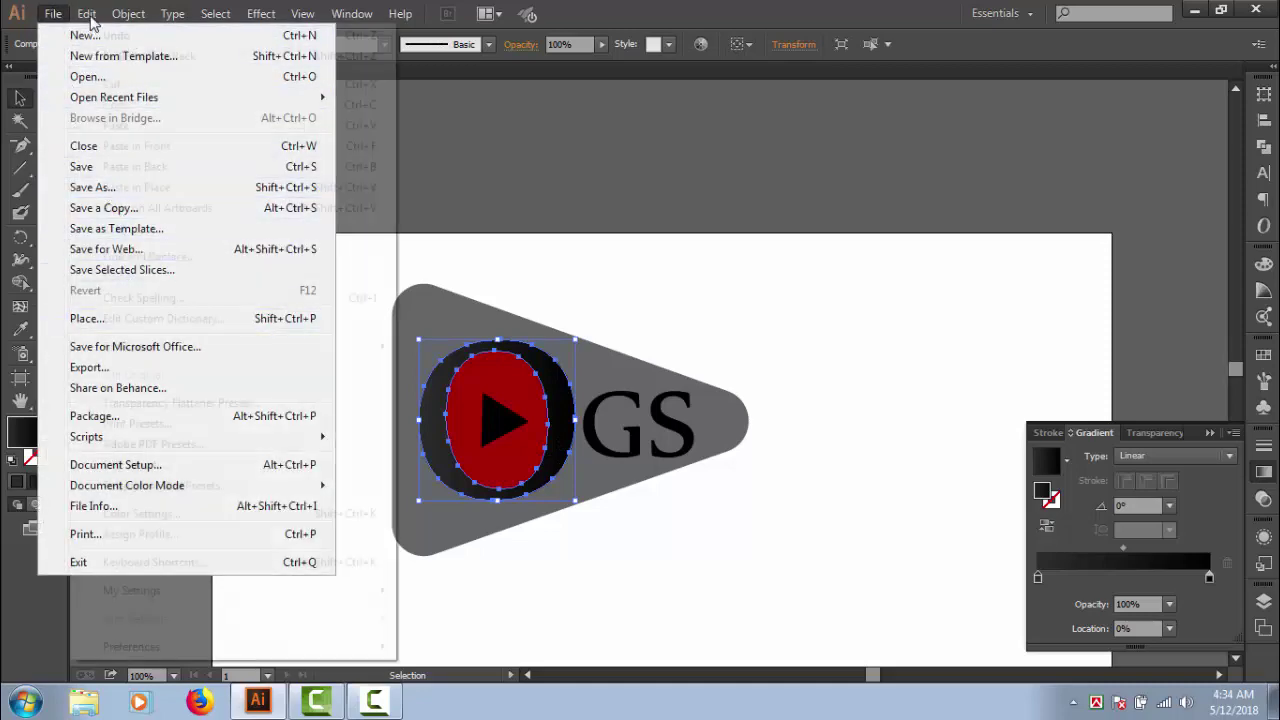
left_click(120, 103)
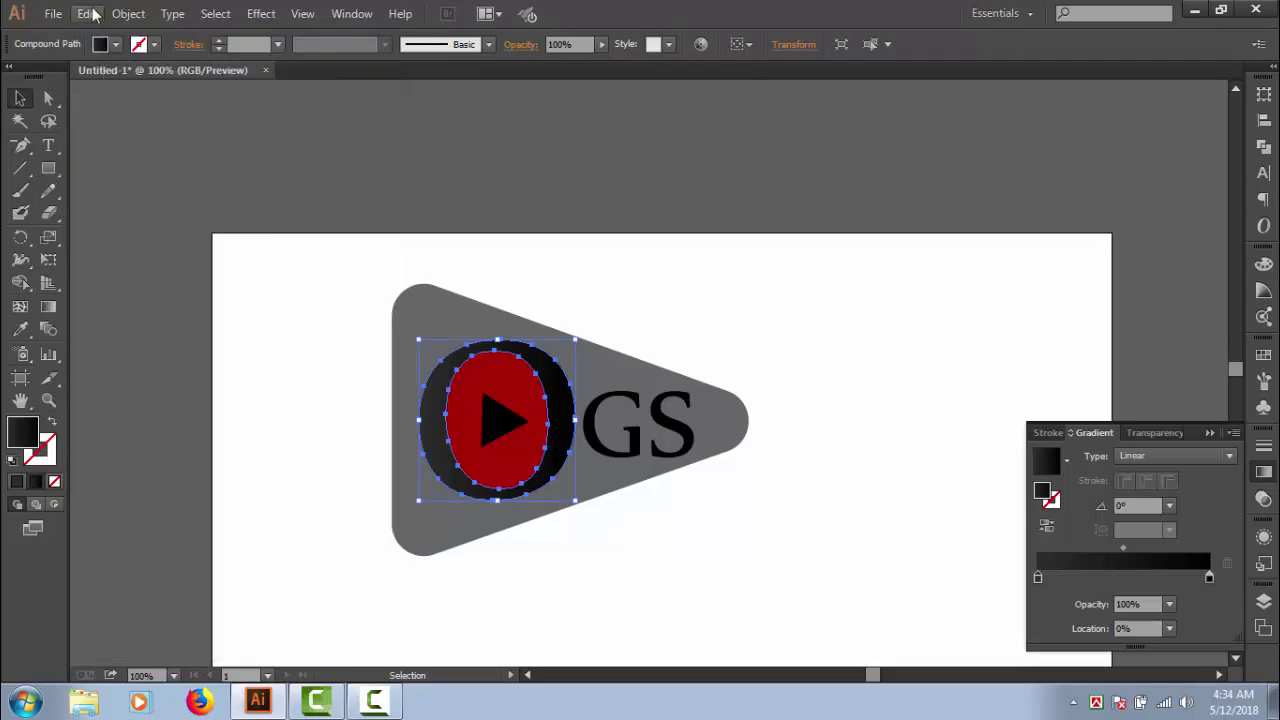
left_click(88, 14)
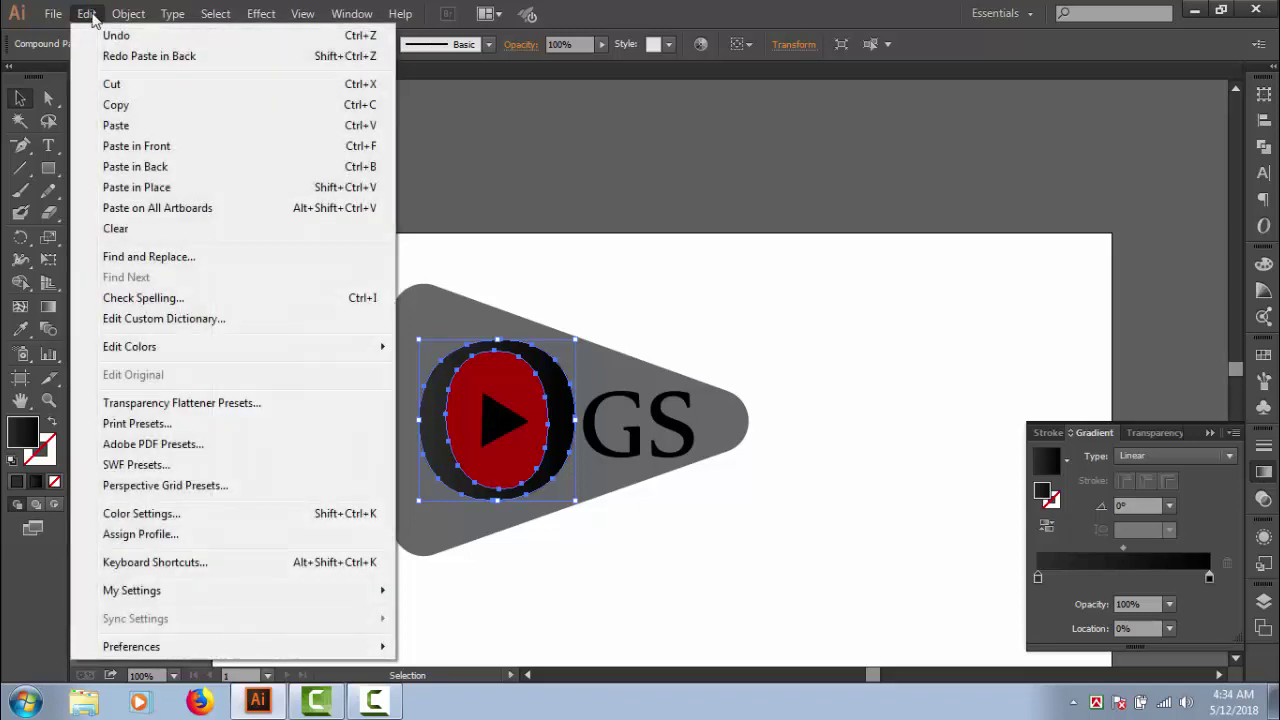
left_click(160, 166)
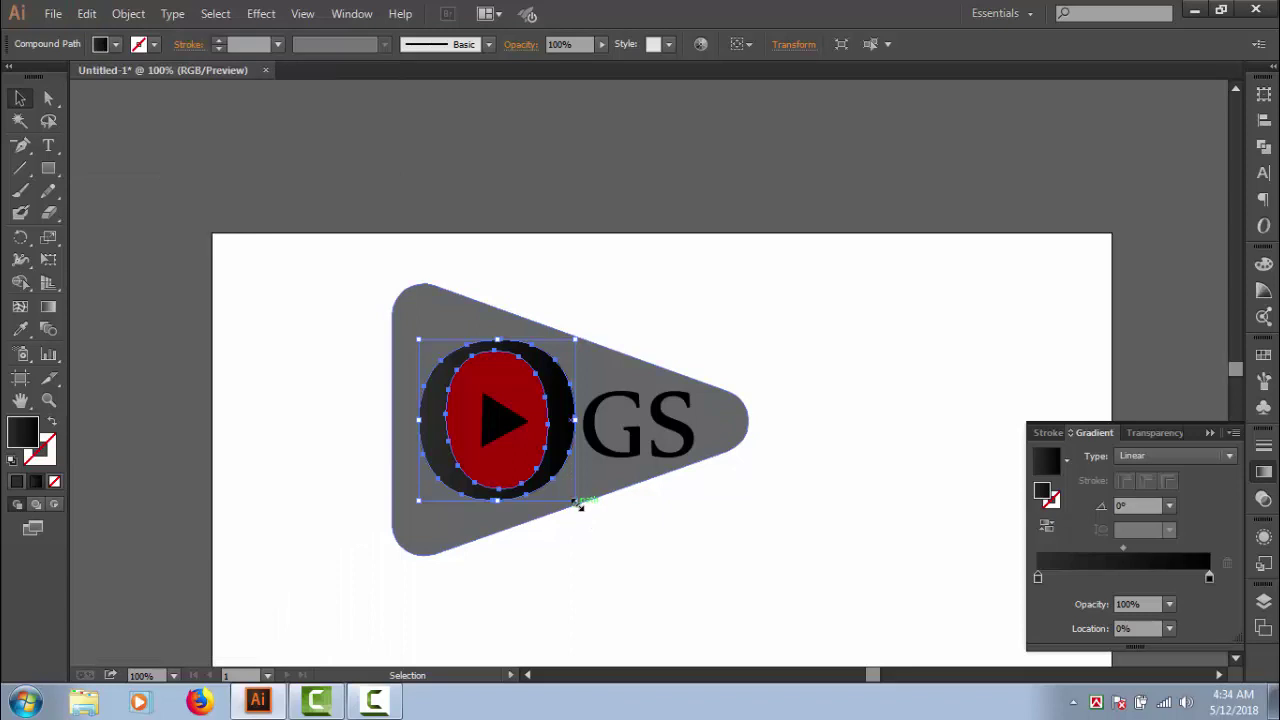
left_click_drag(578, 504, 579, 505)
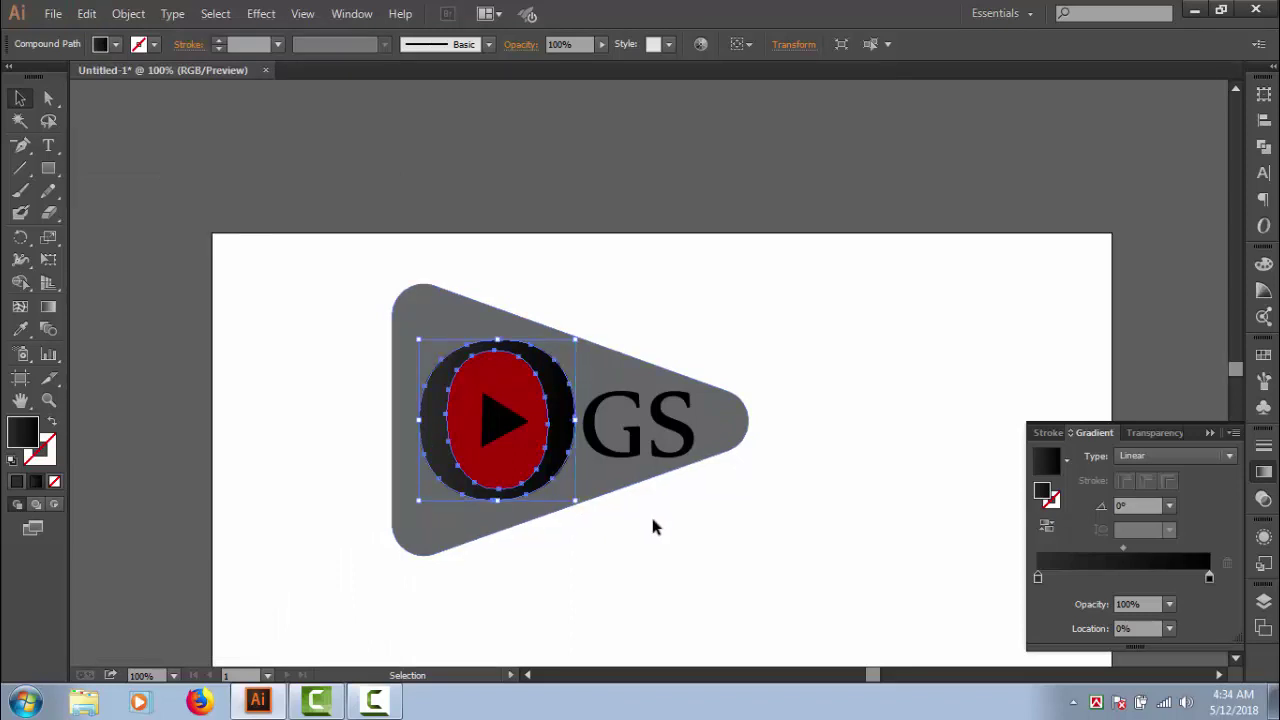
key("Right")
key("Right")
key("Right")
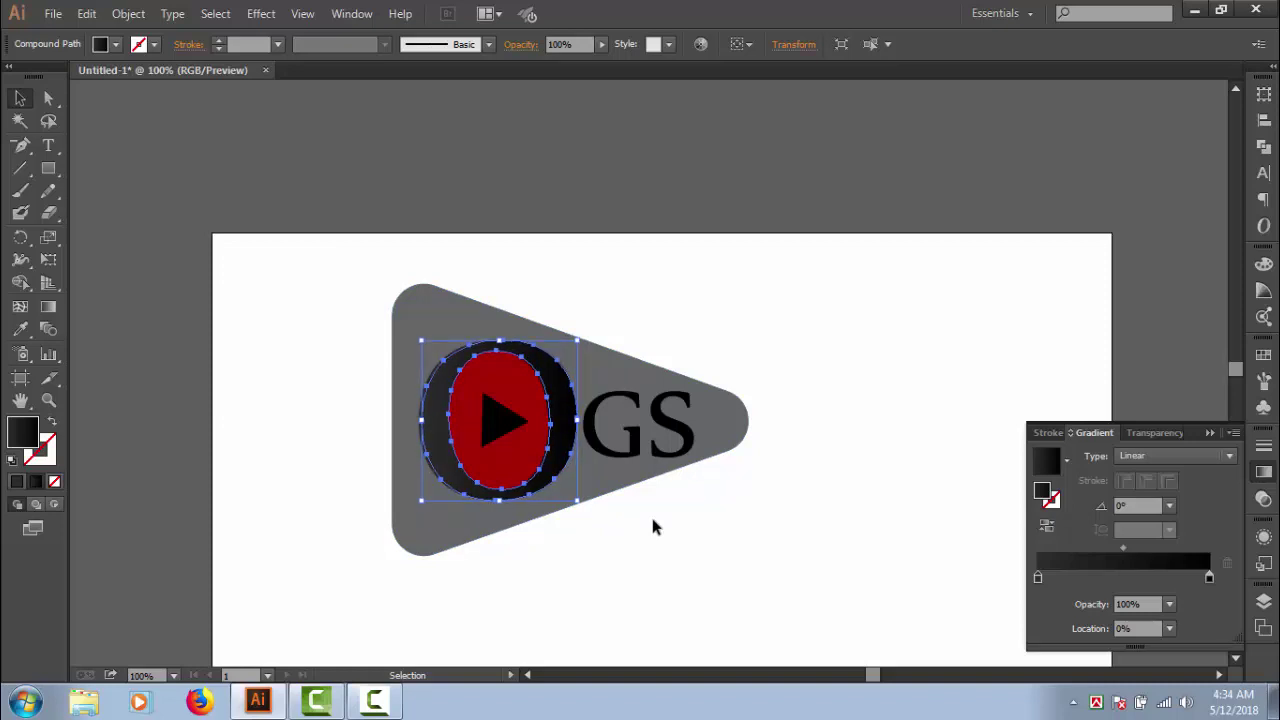
Try a white colour on the copy's fill, then undo it.
double_click(32, 437)
left_click_drag(608, 228, 587, 190)
left_click(1047, 199)
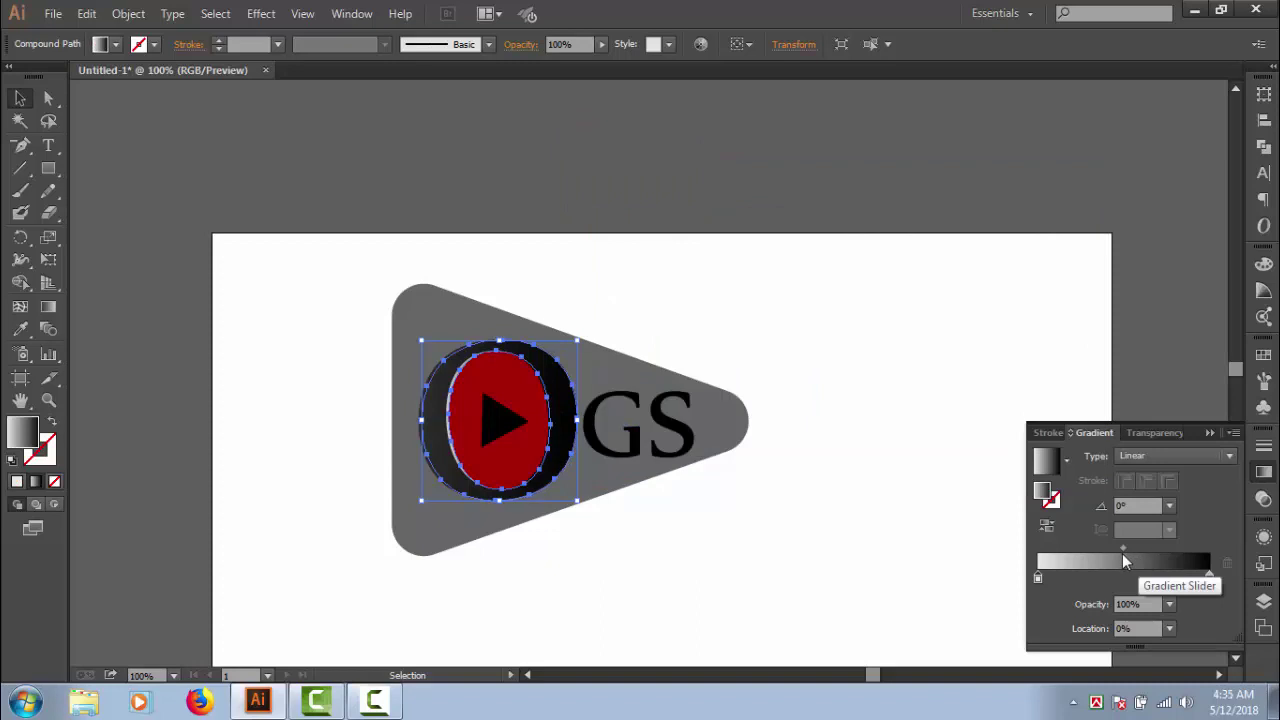
key("ctrl+z")
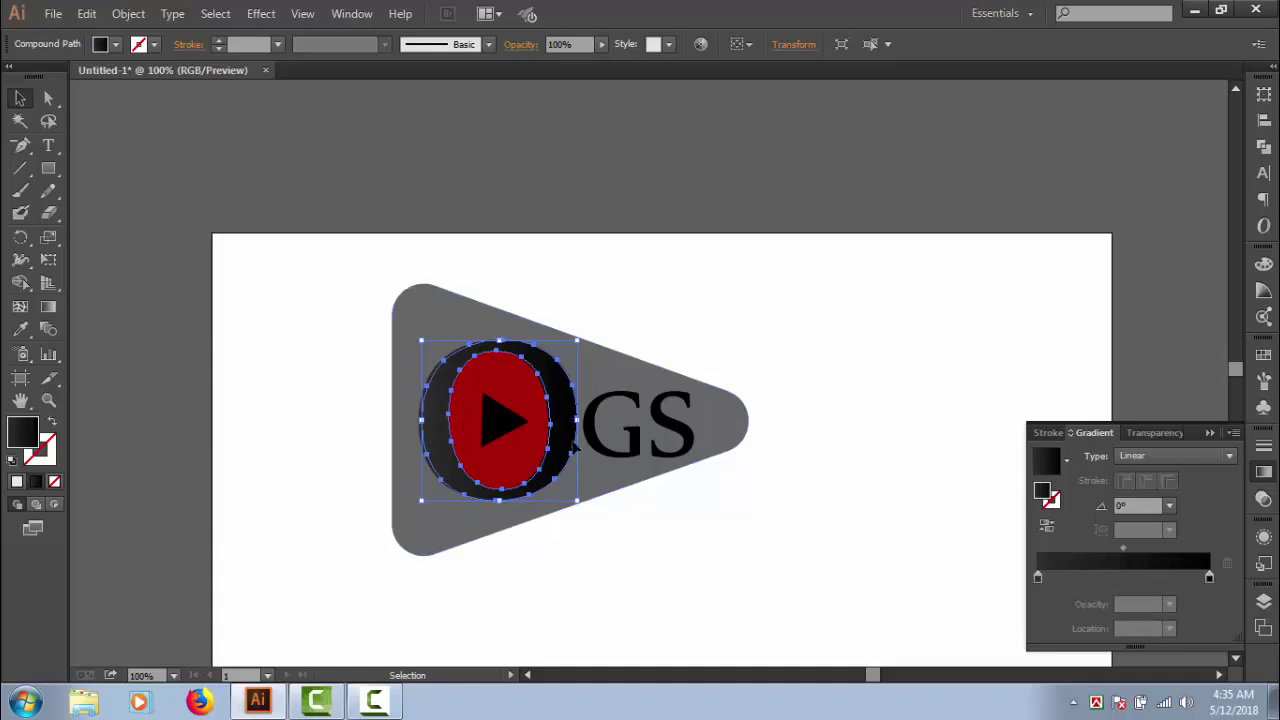
Give the back copy a solid pale blue-grey BDCCD4 fill and deselect it.
left_click(1122, 549)
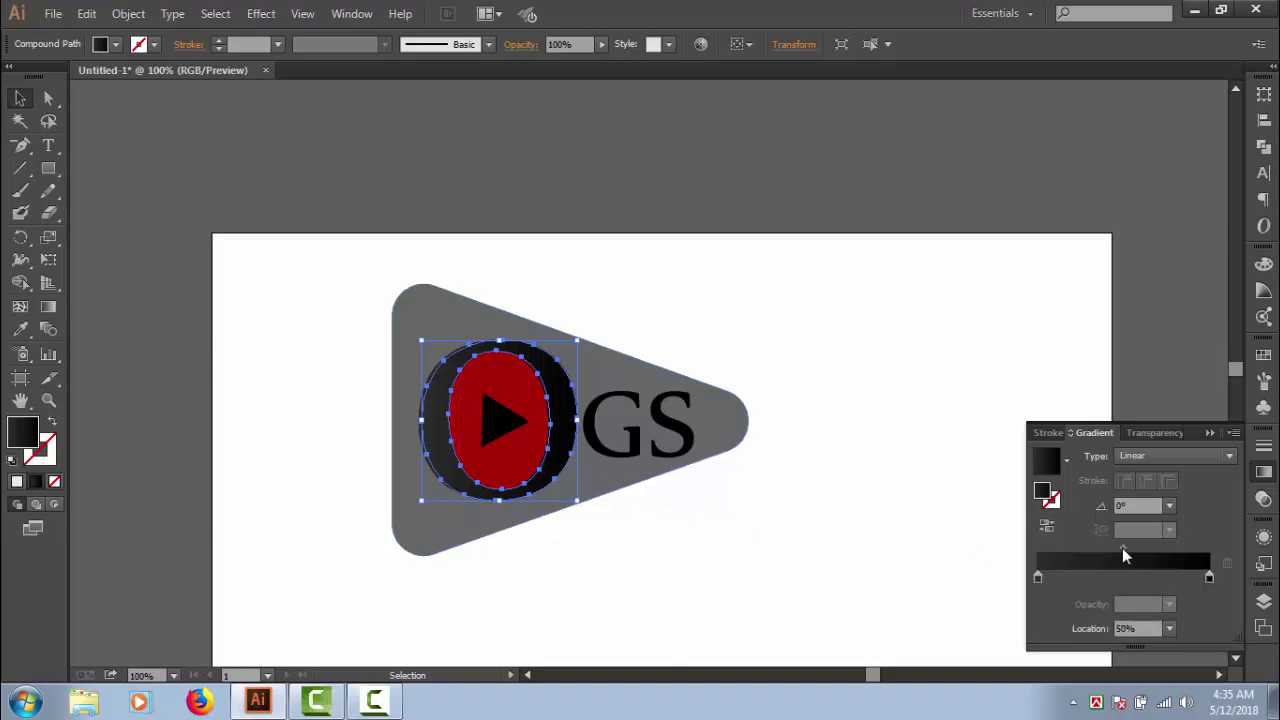
double_click(24, 432)
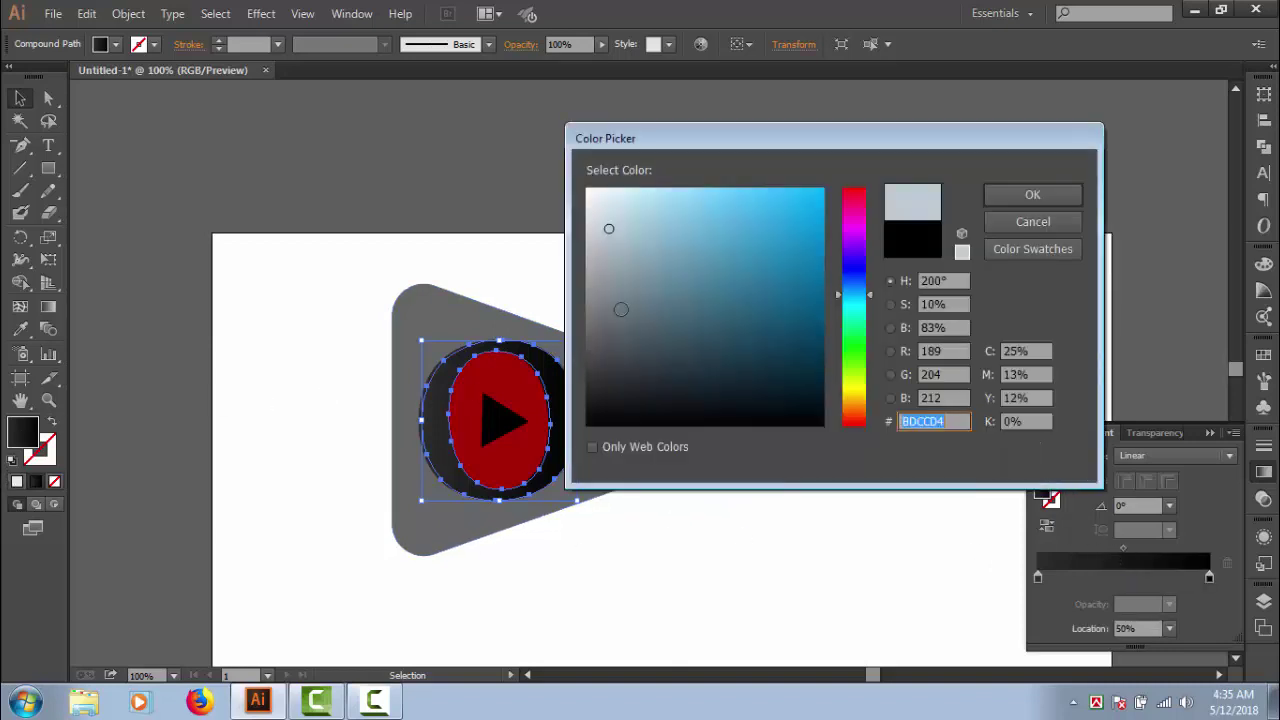
left_click(1032, 199)
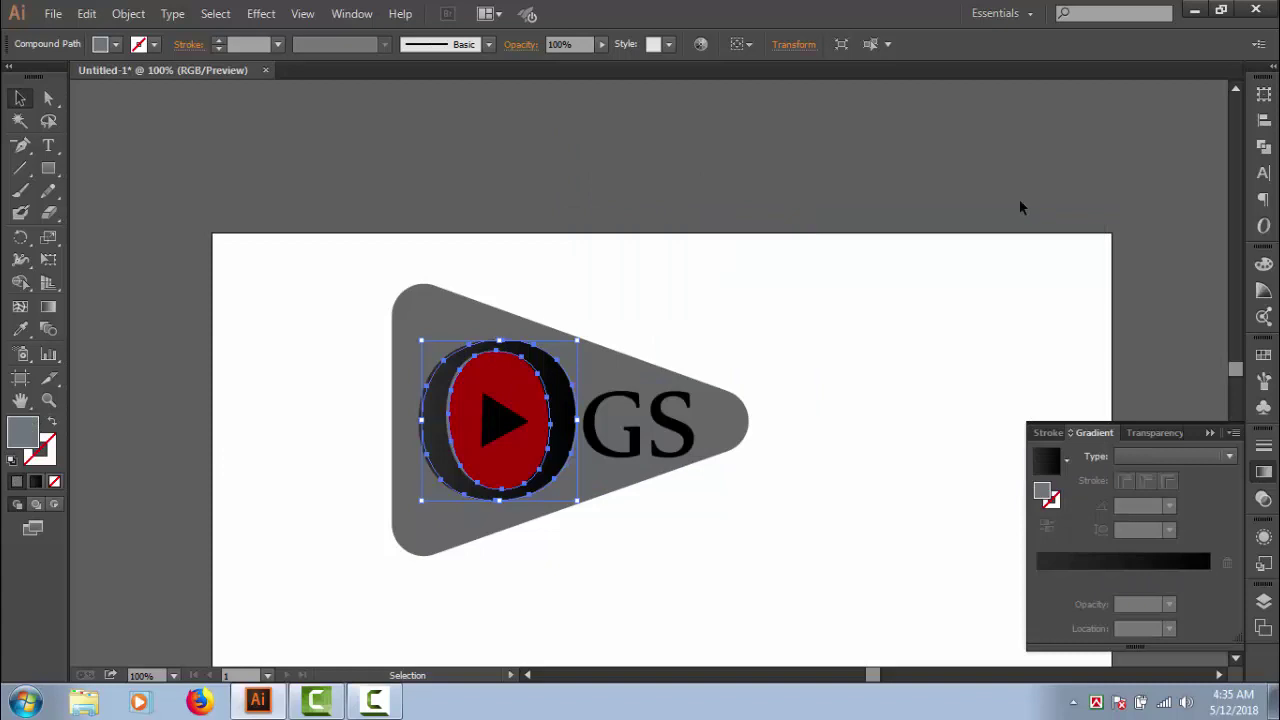
left_click(922, 392)
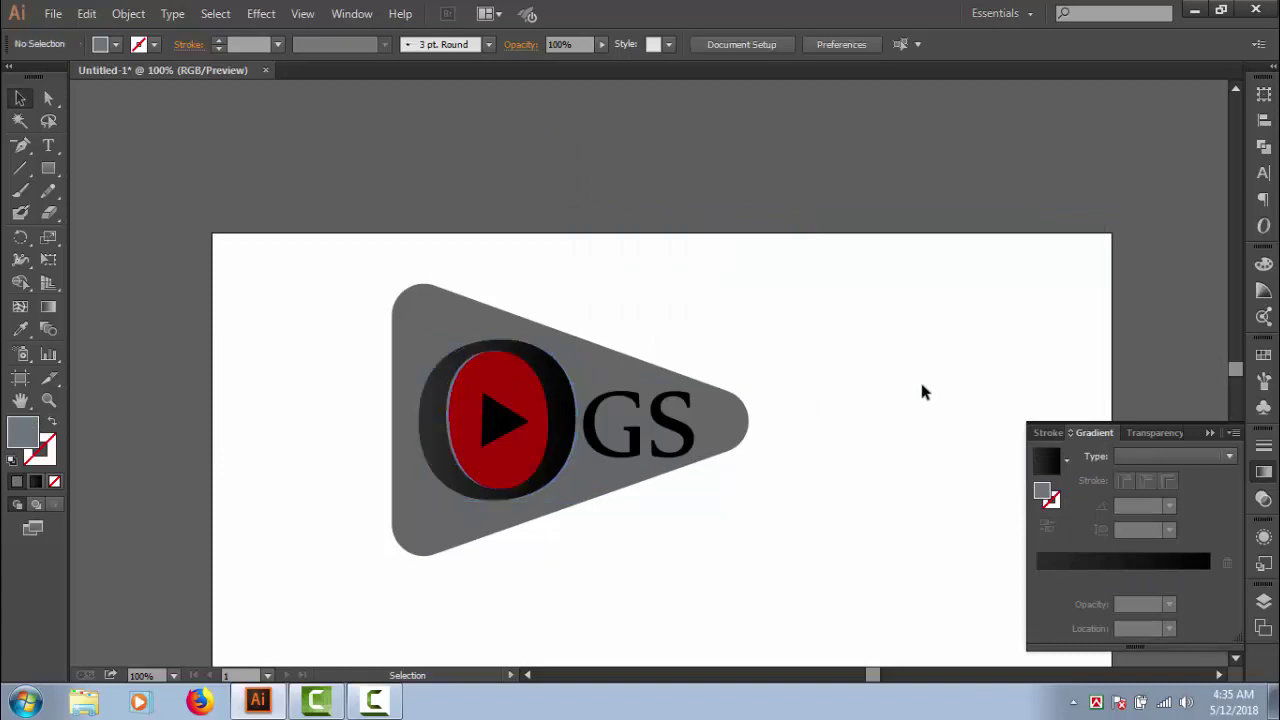
left_click(433, 445)
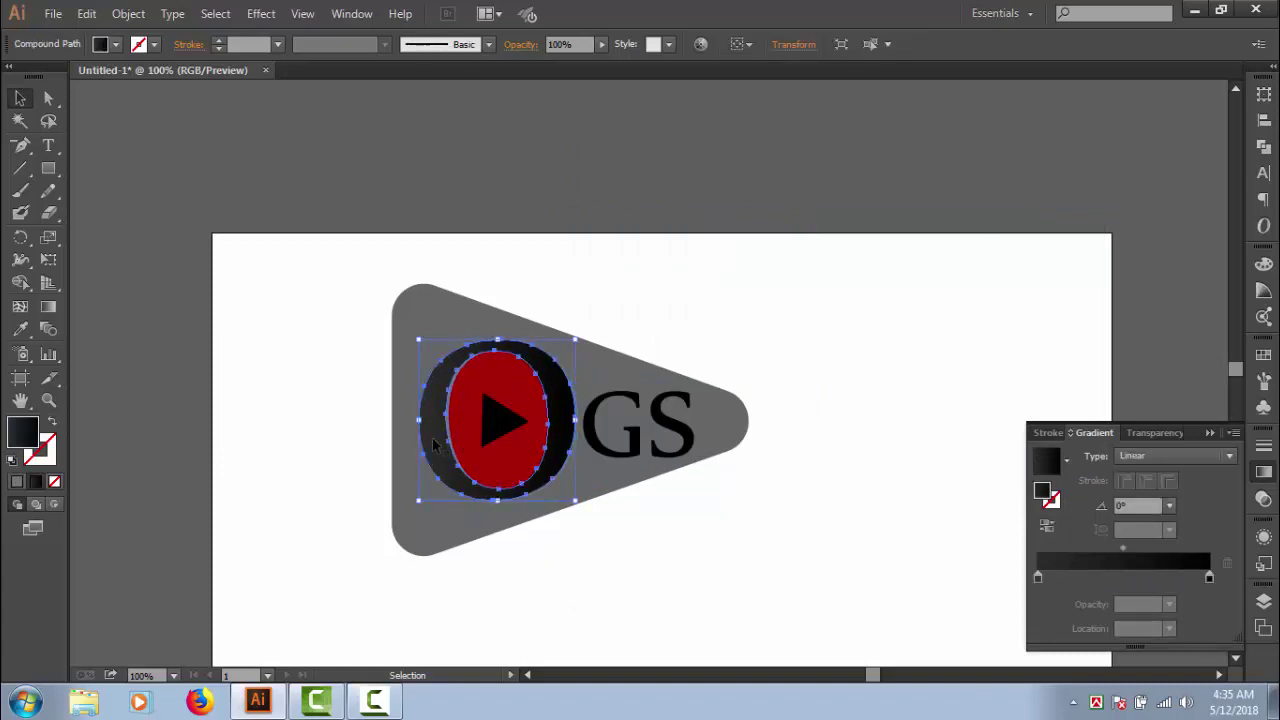
left_click(655, 551)
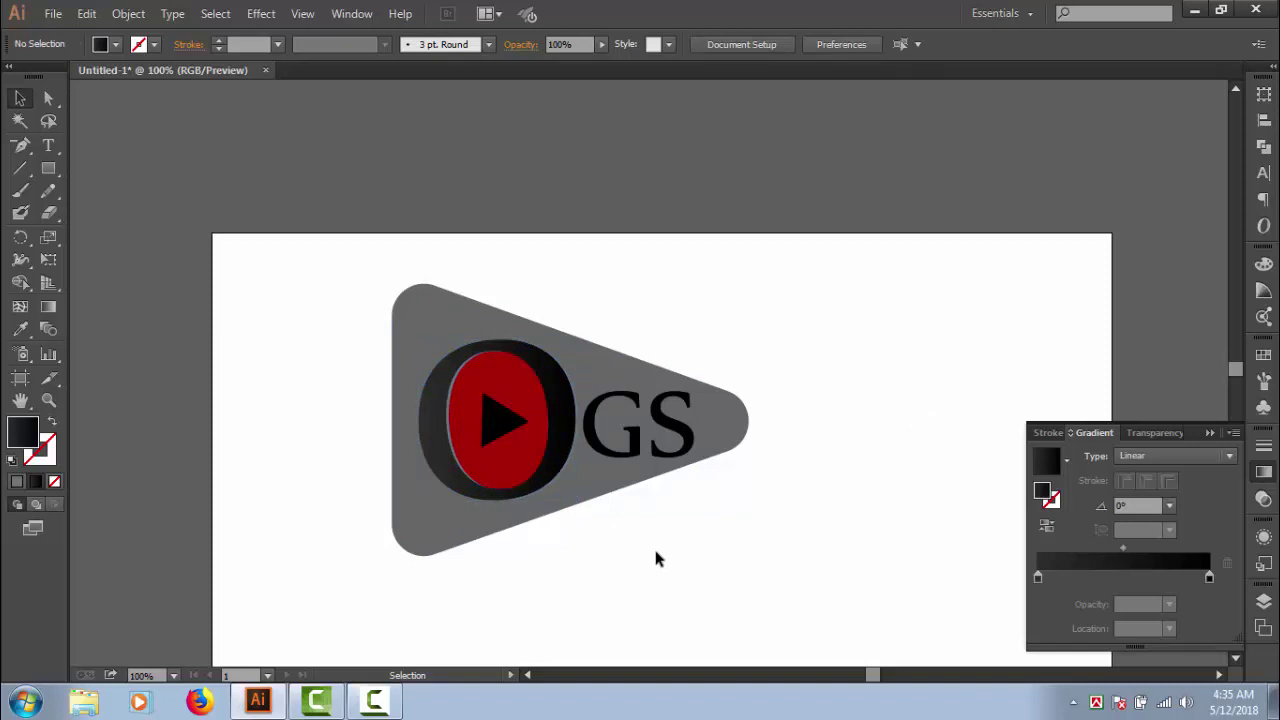
left_click(452, 428)
left_click(597, 596)
left_click_drag(450, 396, 562, 458)
left_click(551, 453)
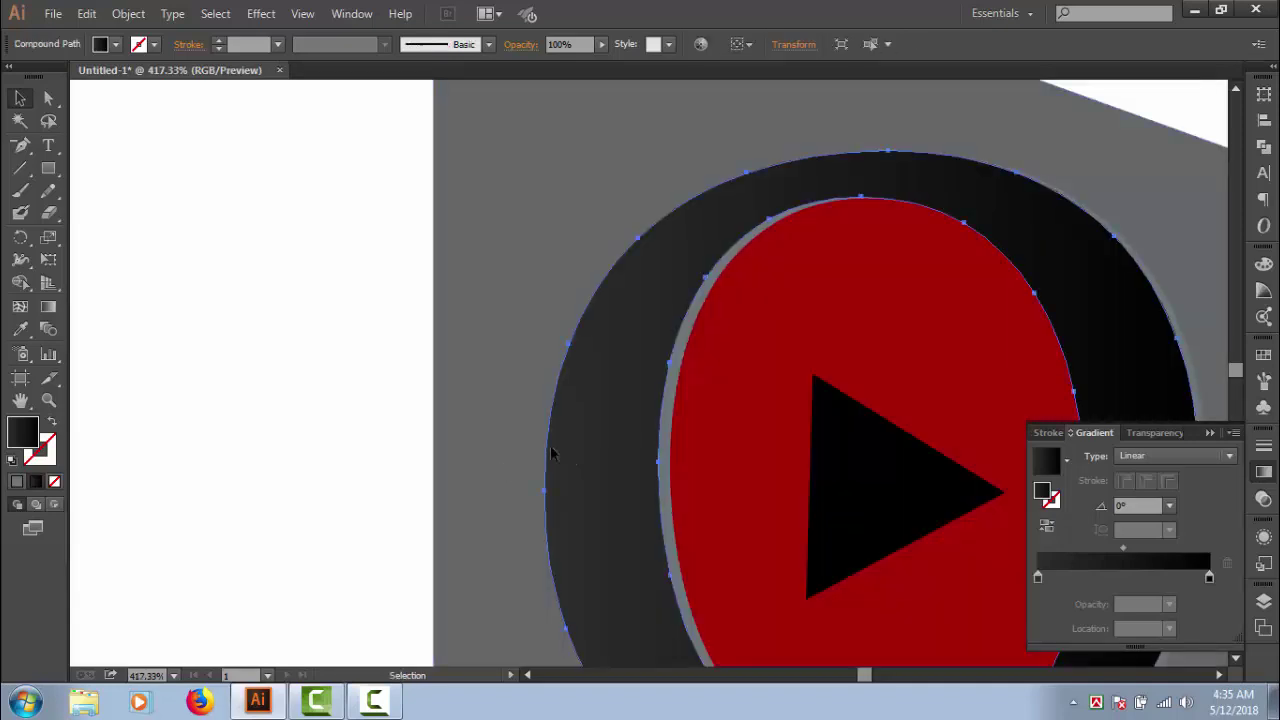
left_click(728, 432)
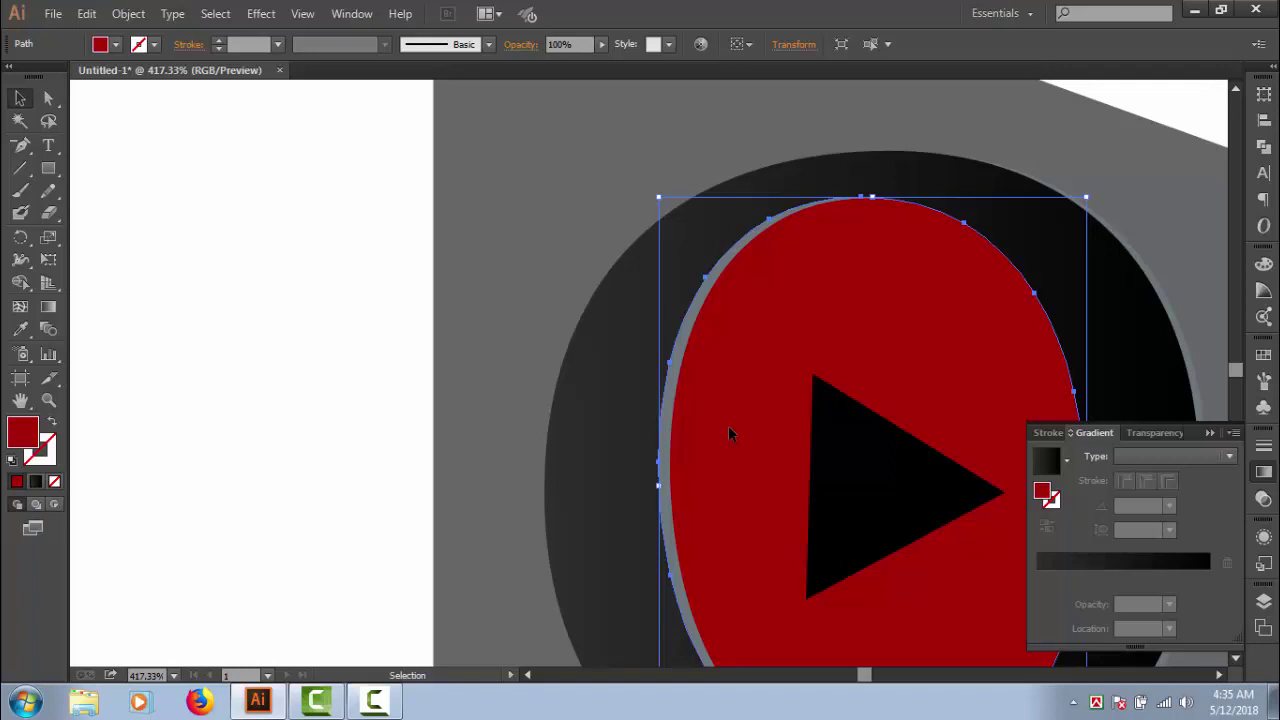
left_click(712, 425, "ctrl+alt")
left_click(706, 424, "ctrl+alt")
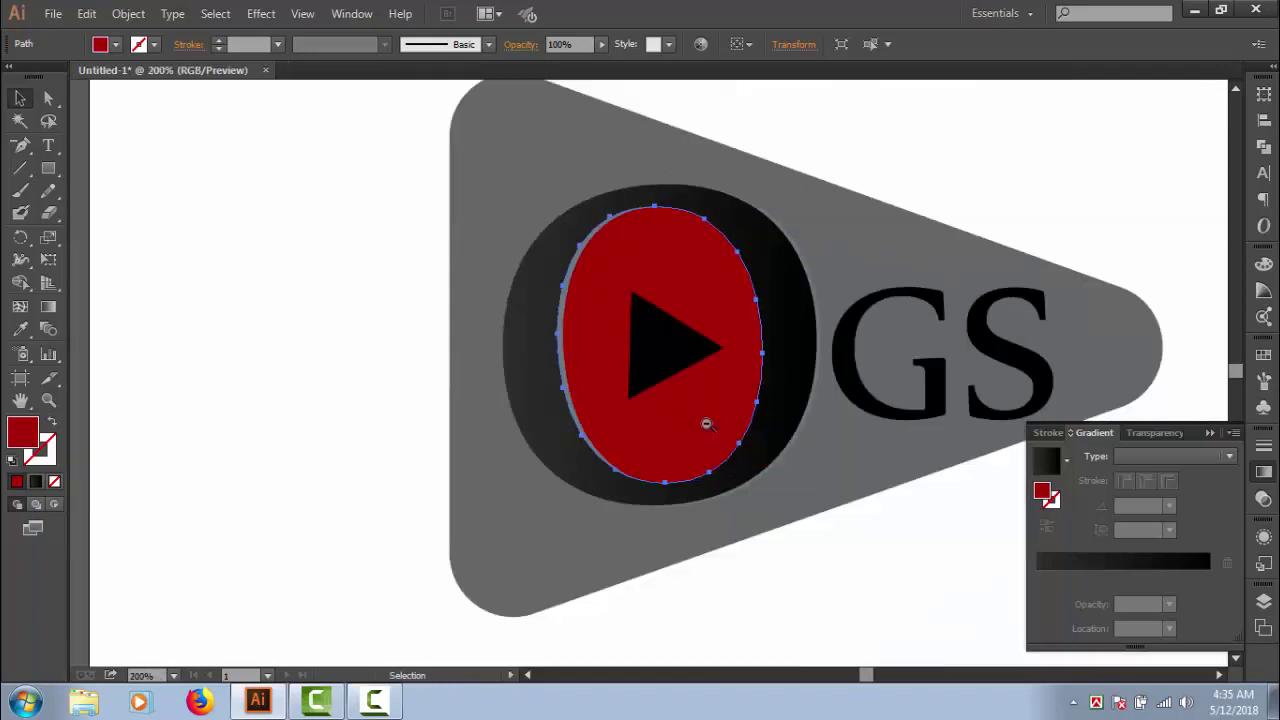
left_click(766, 571)
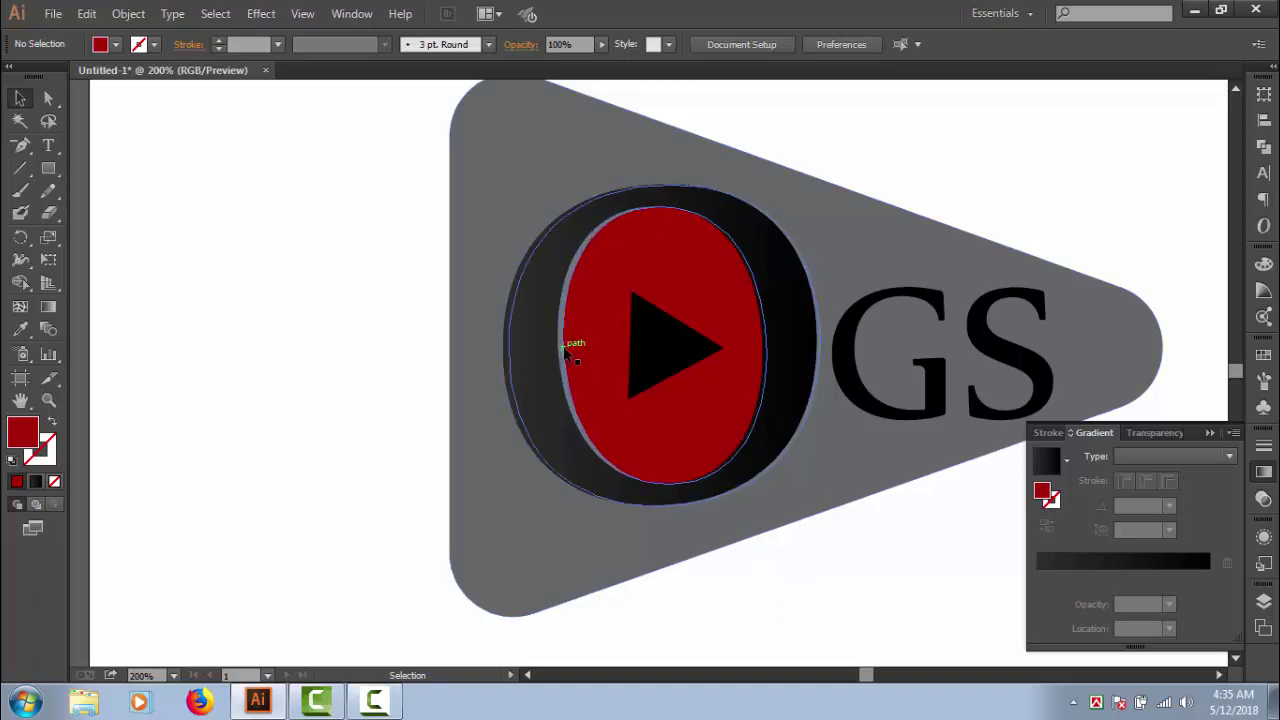
left_click(566, 345)
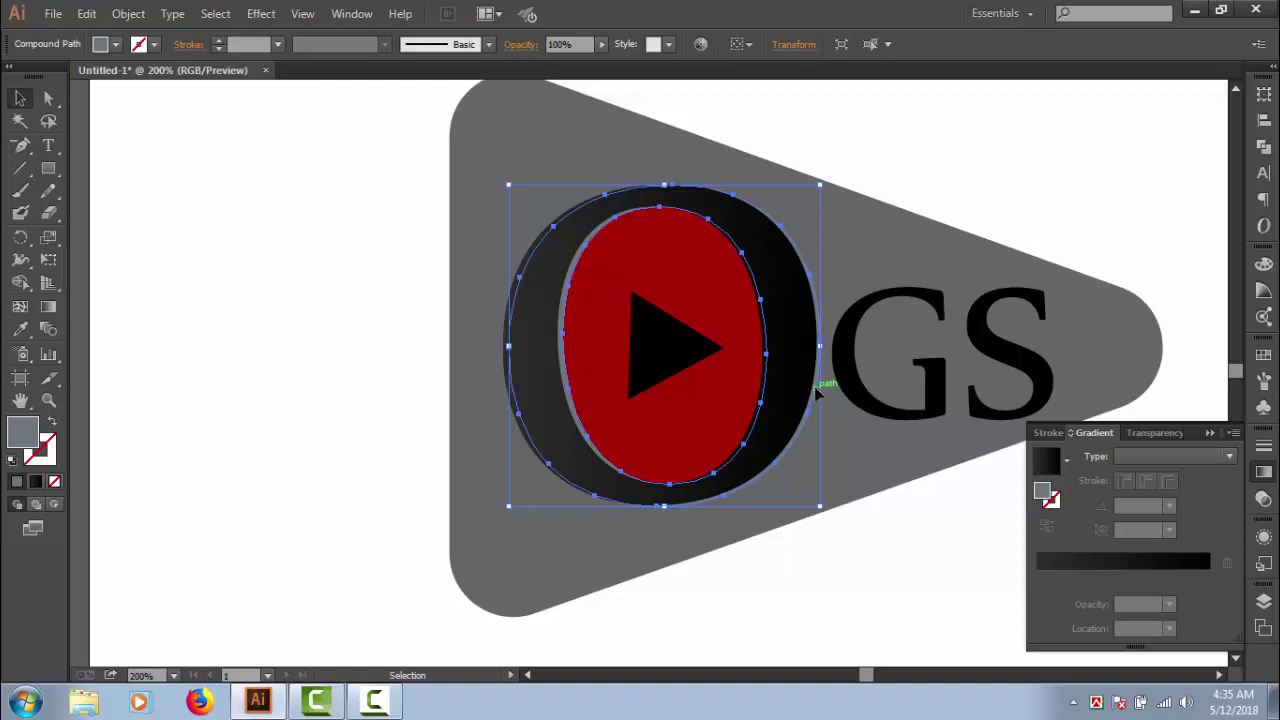
left_click_drag(816, 394, 876, 416)
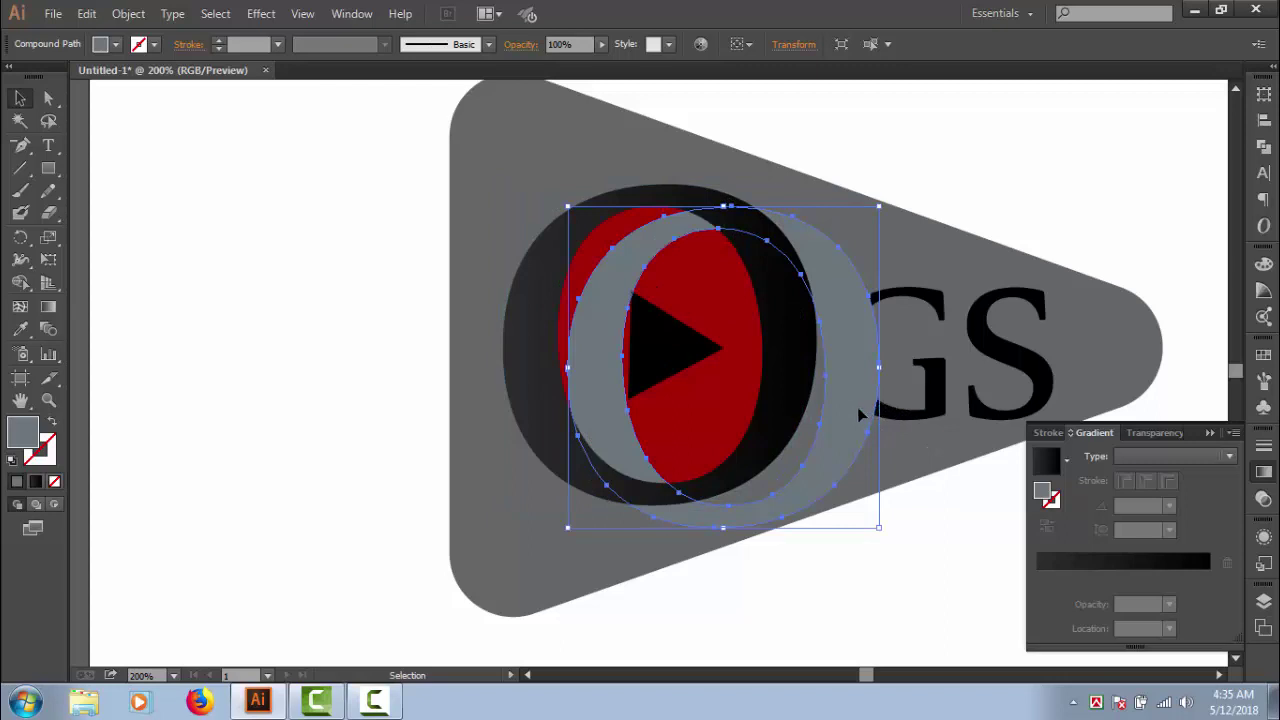
left_click_drag(872, 412, 912, 488)
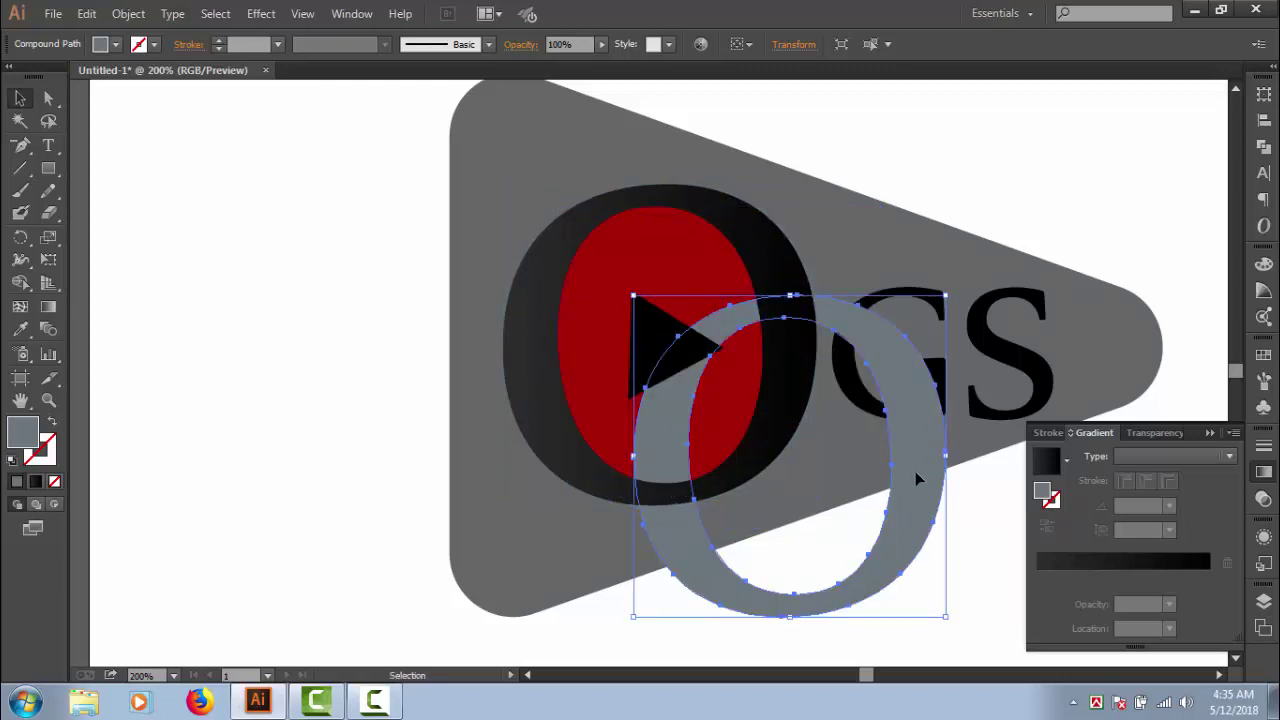
key("a")
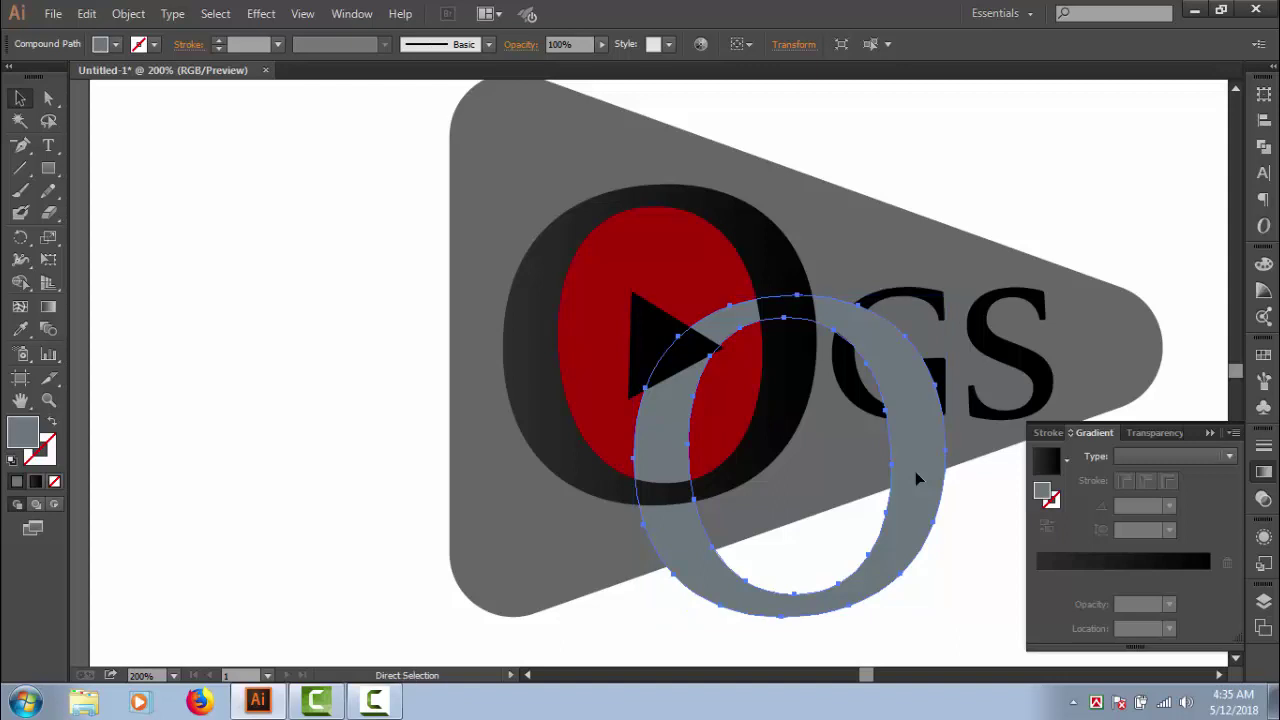
key("ctrl+z")
key("ctrl+z")
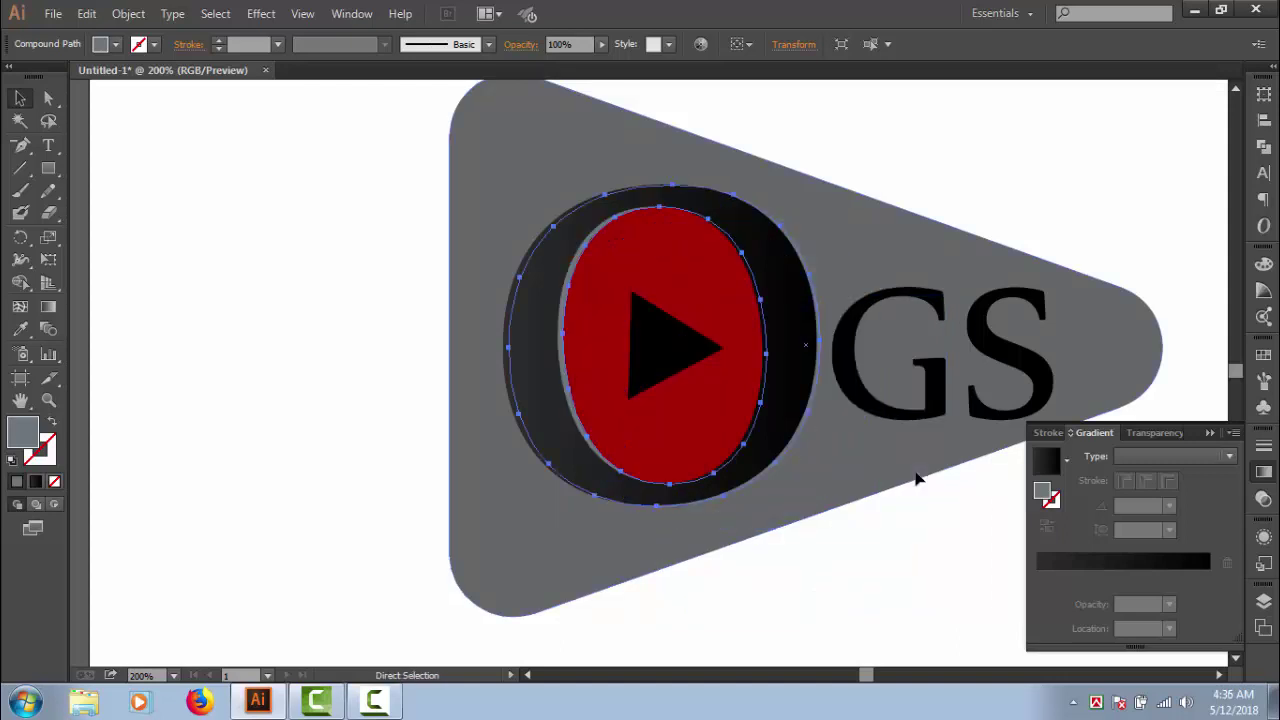
key("v")
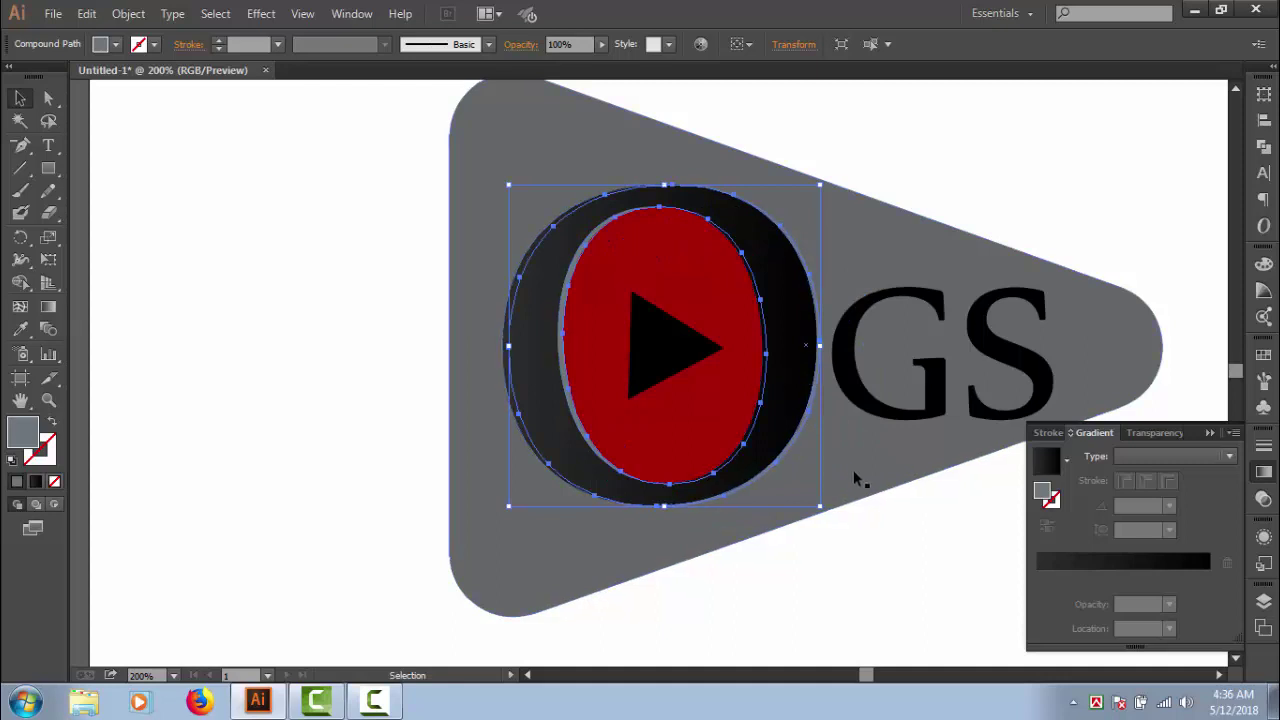
Bring the black O ring and then the red ellipse to the front.
left_click(876, 545)
right_click(787, 381)
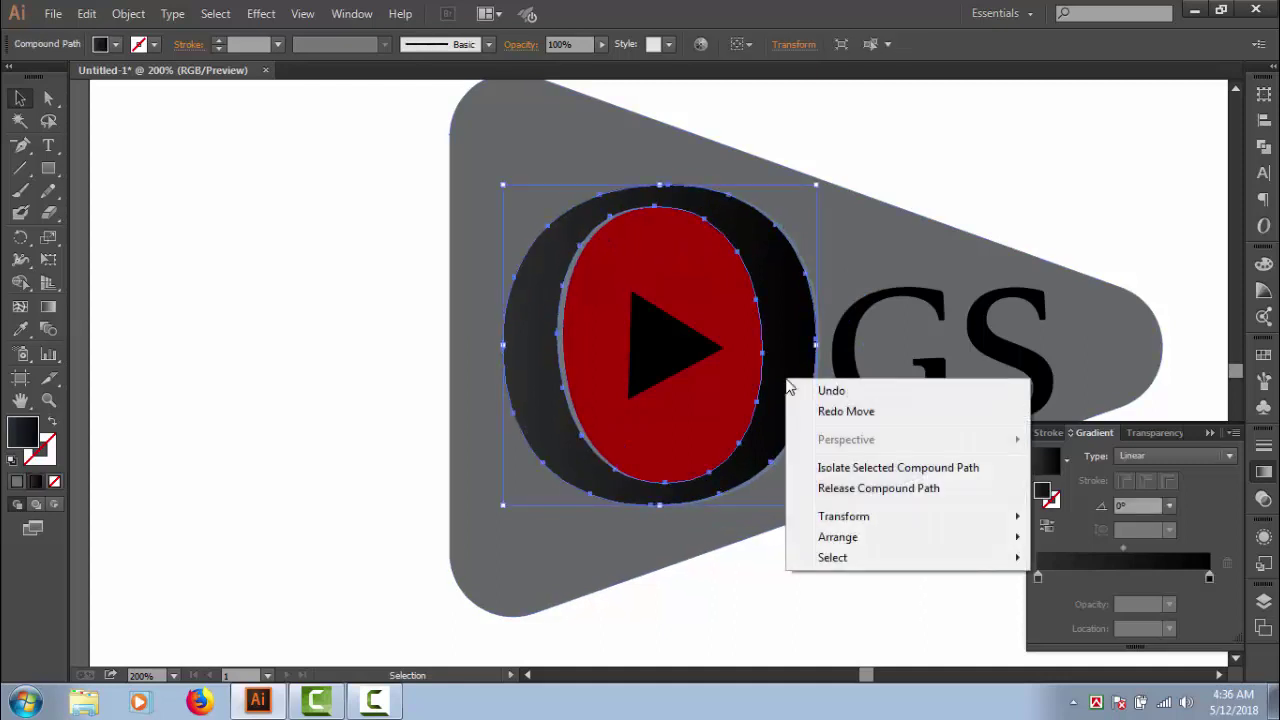
mouse_move(838, 537)
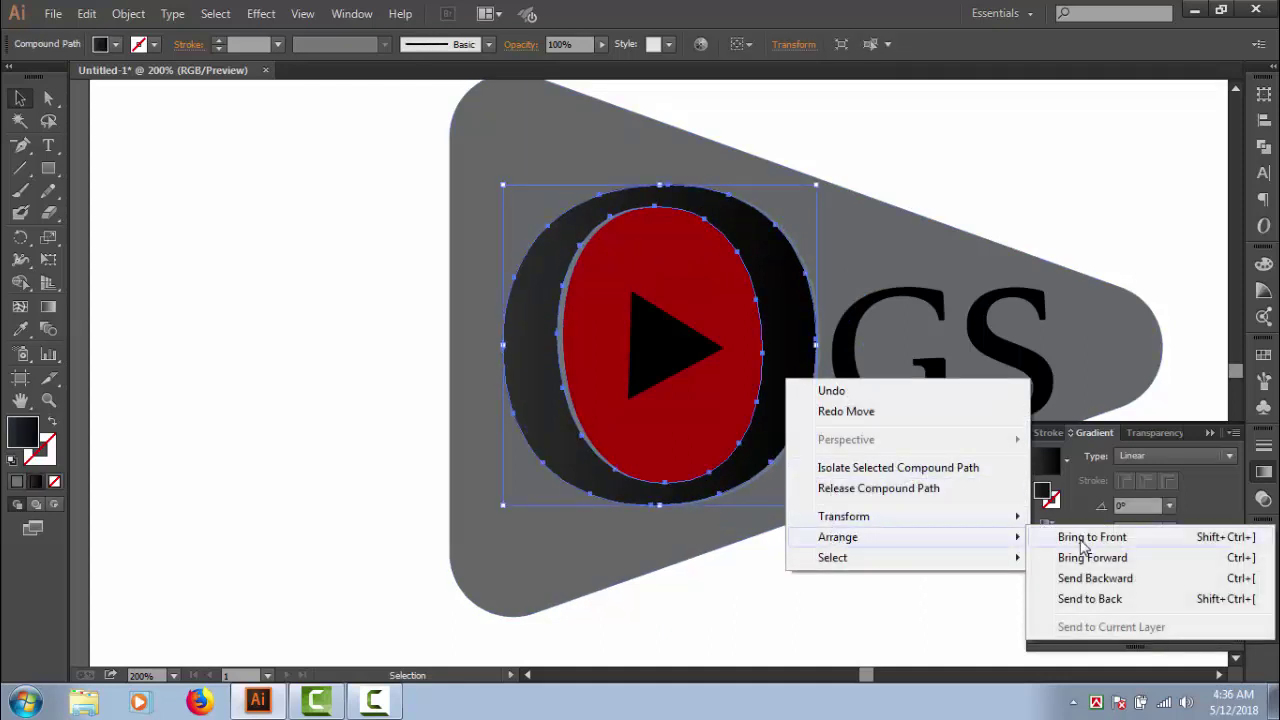
left_click(1081, 543)
left_click(908, 548)
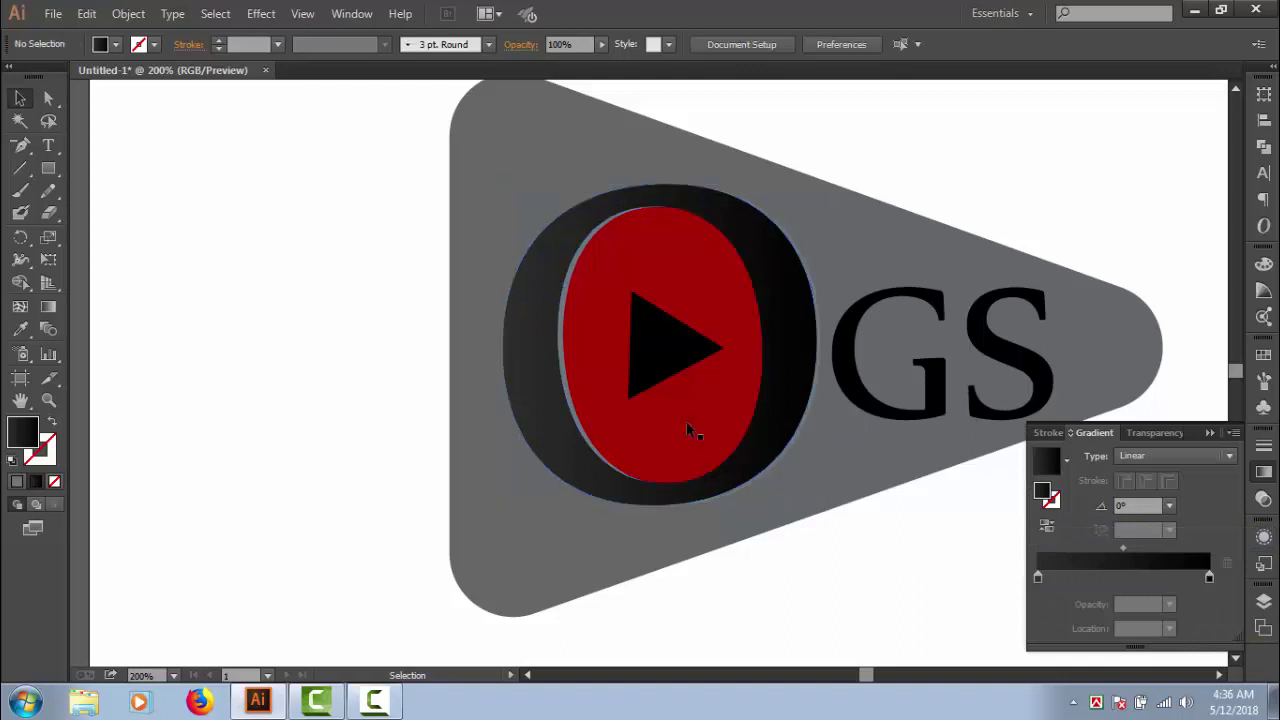
left_click(616, 364)
right_click(616, 364)
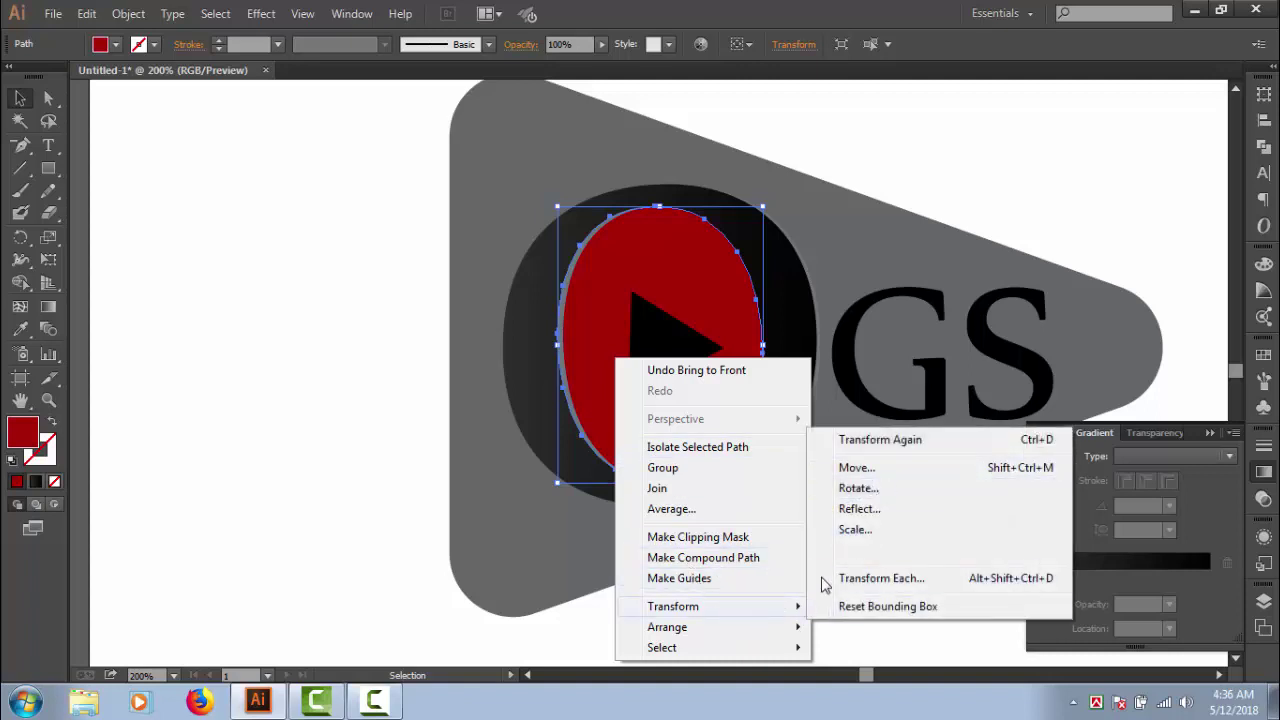
mouse_move(667, 627)
left_click(857, 545)
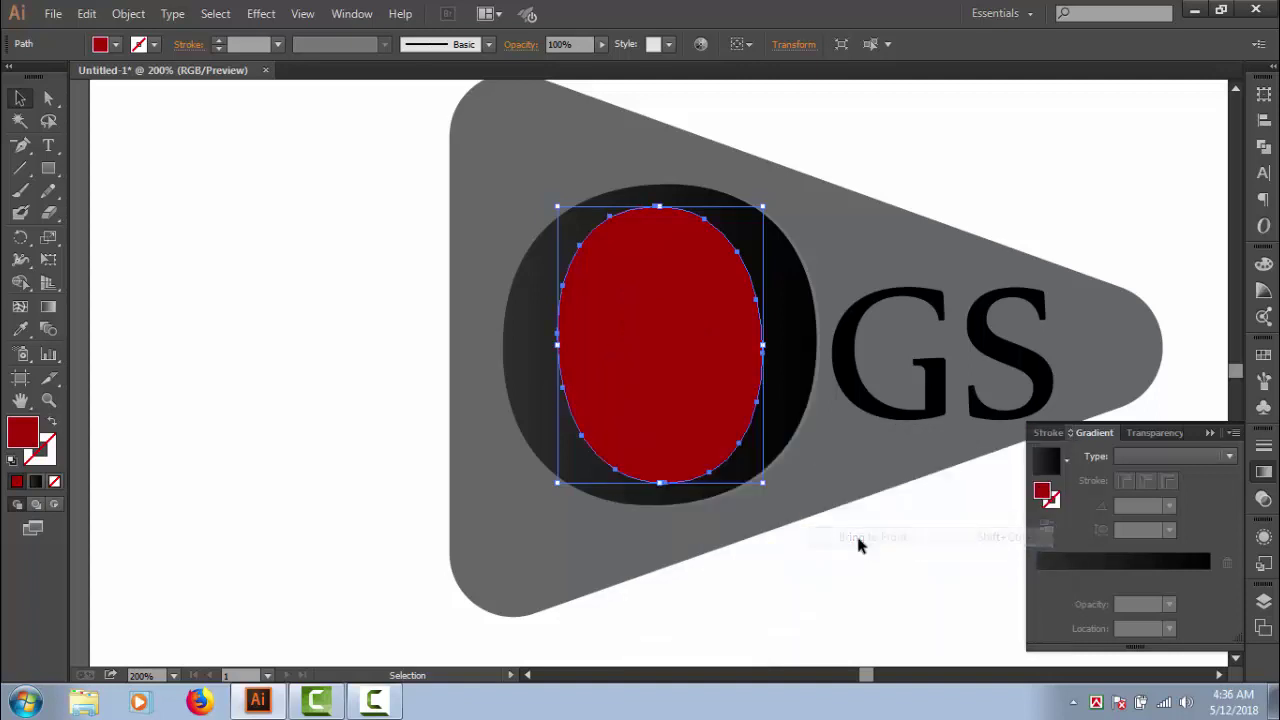
left_click(857, 548)
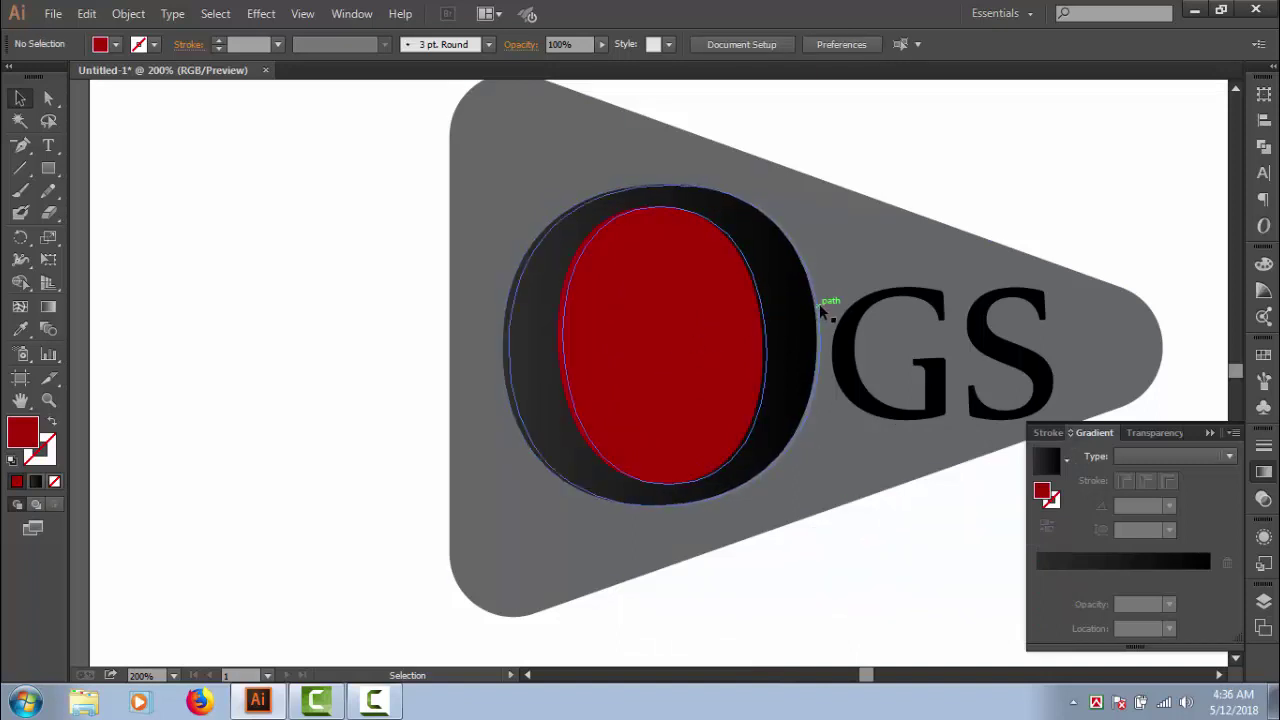
Nudge the grey O copy two steps to the right.
left_click(820, 312)
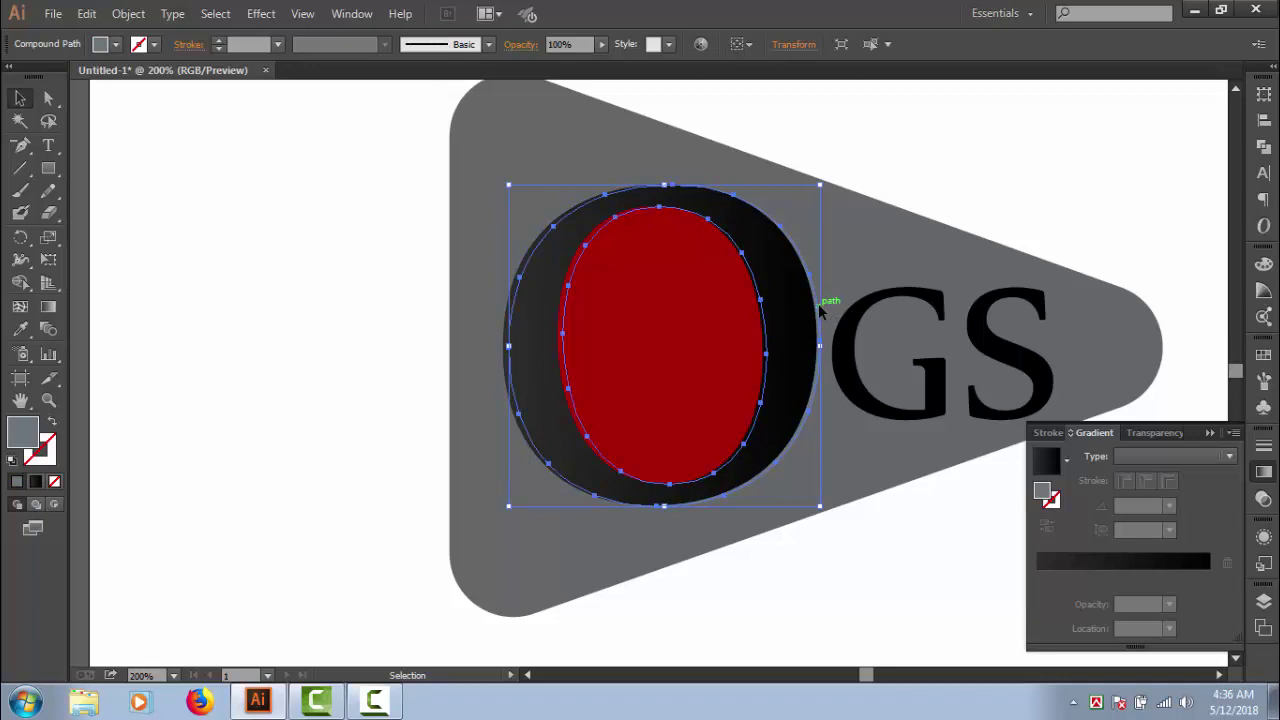
key("Right")
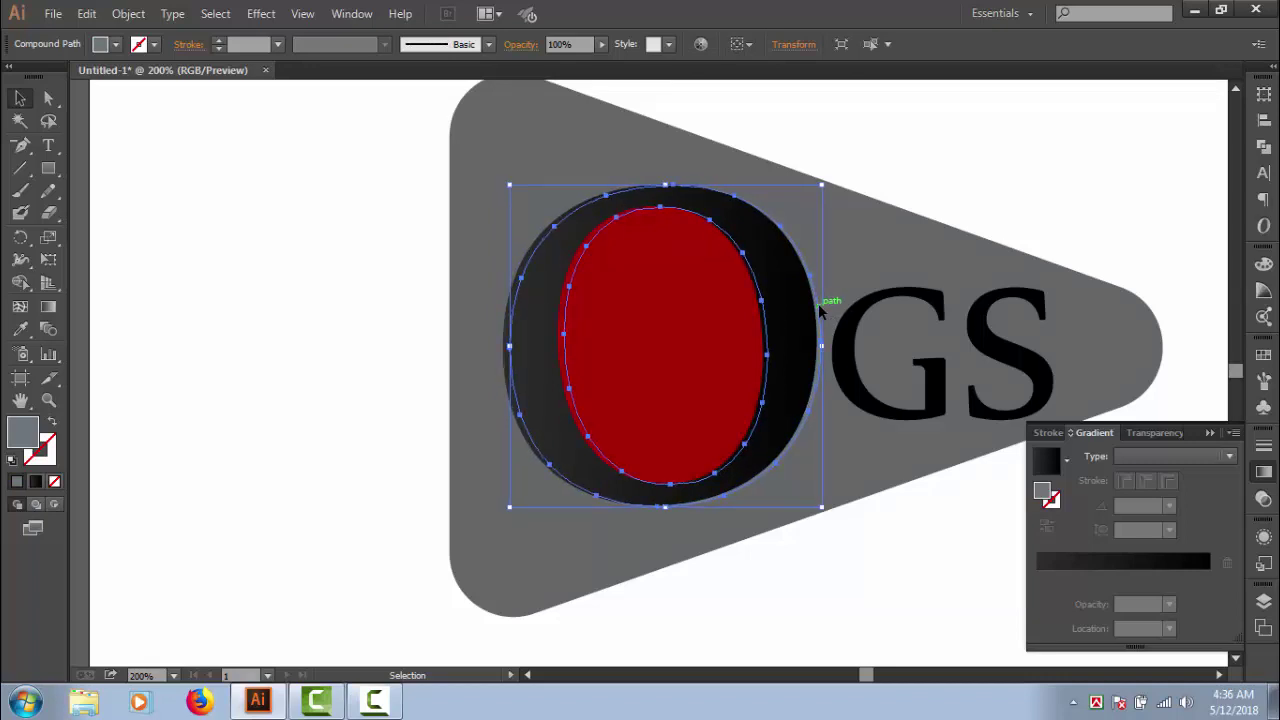
key("Right")
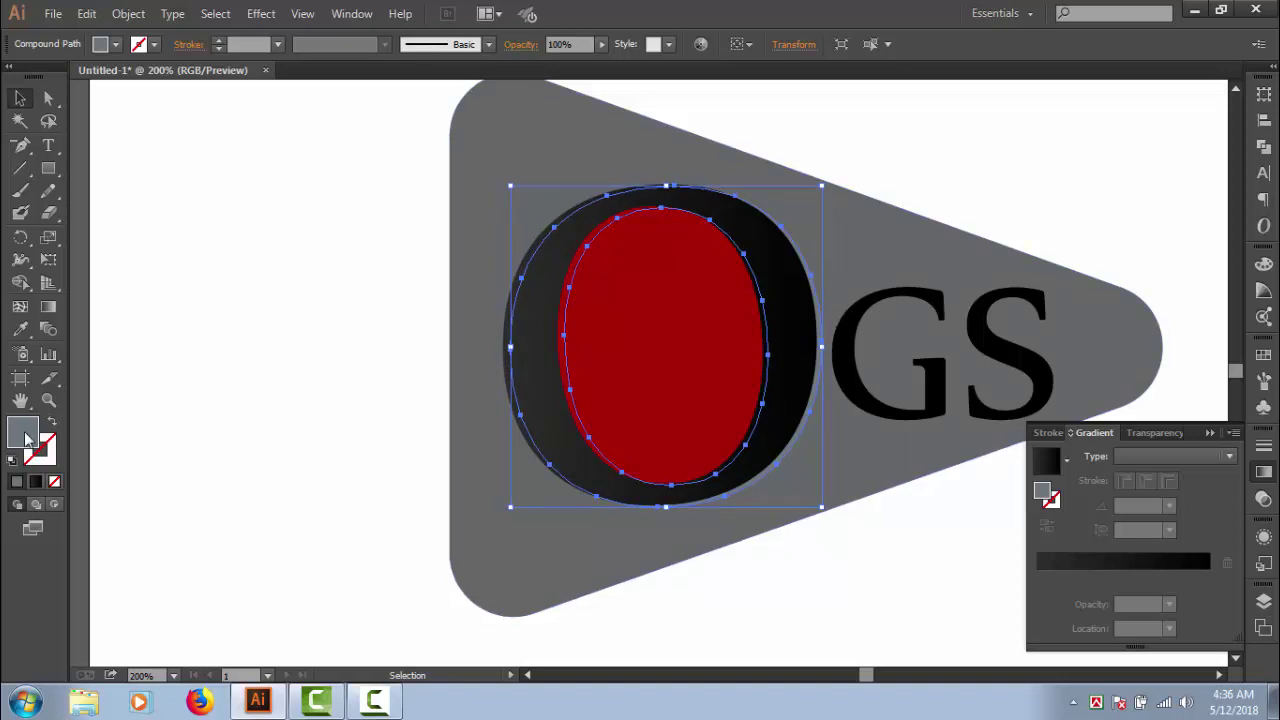
Set the fill colour to dark grey 4D4F4F, then select the red ellipse.
double_click(25, 437)
left_click_drag(592, 386, 588, 367)
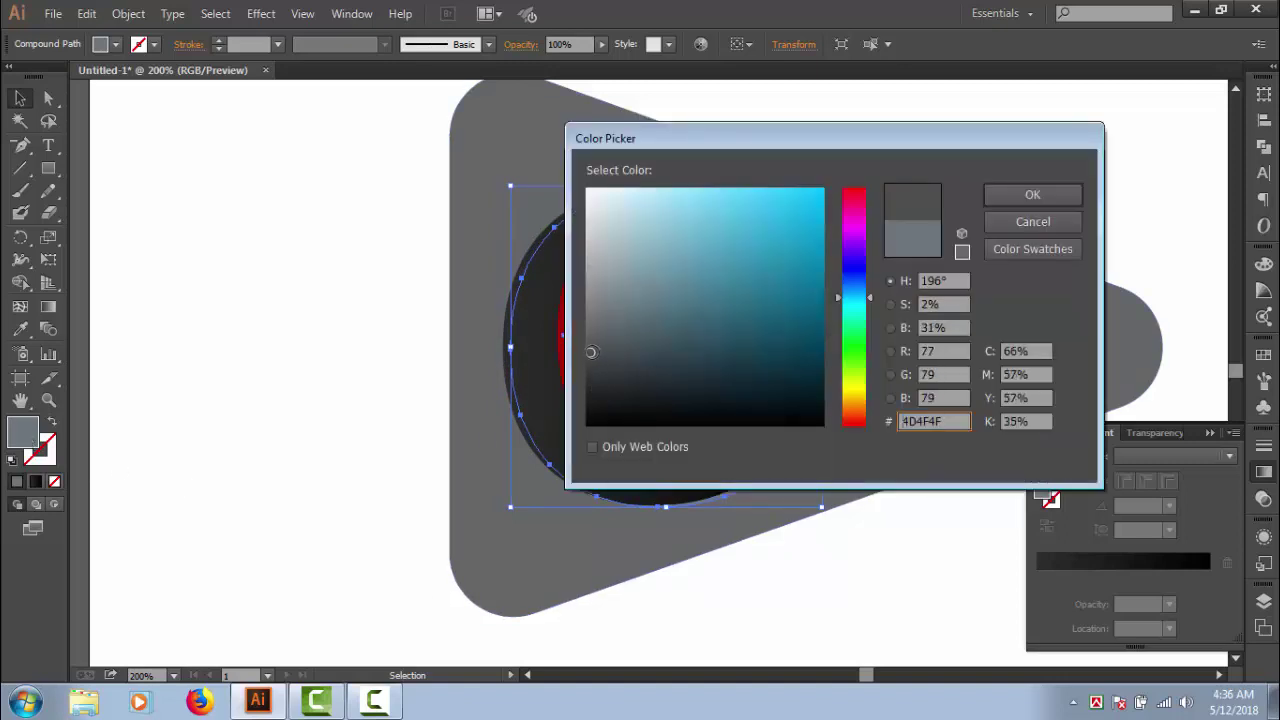
left_click(1027, 199)
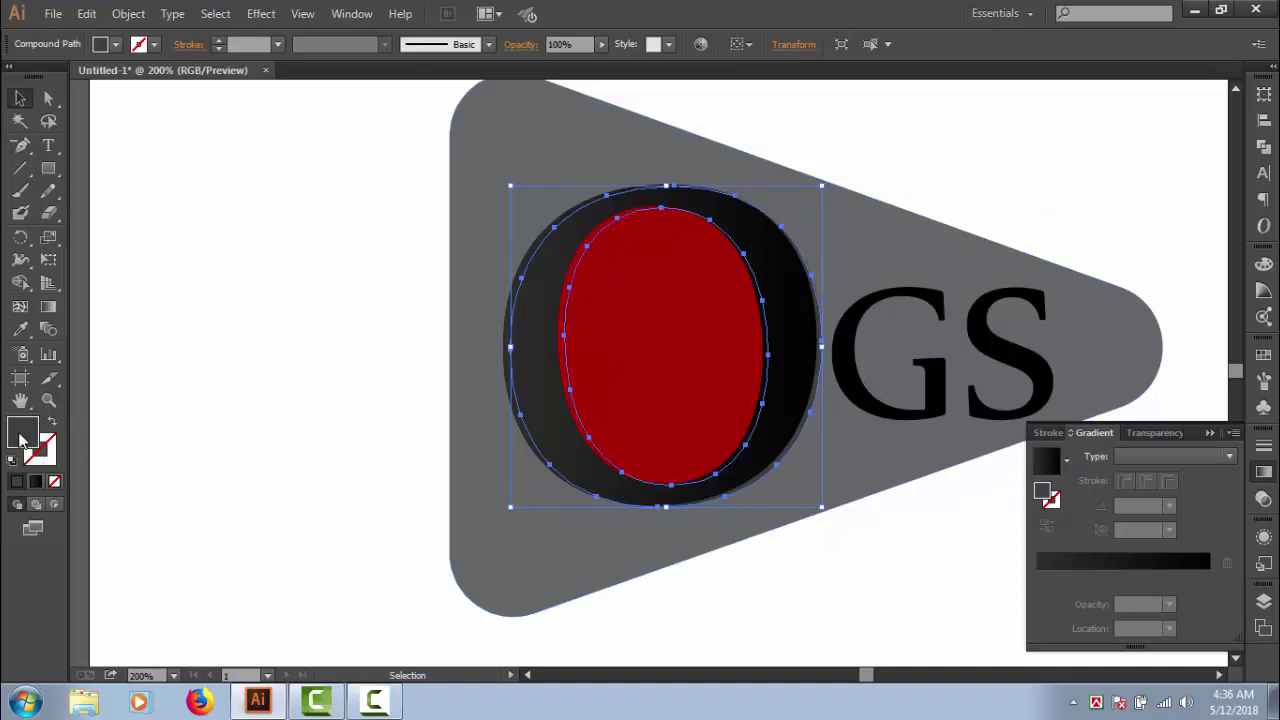
left_click(160, 372)
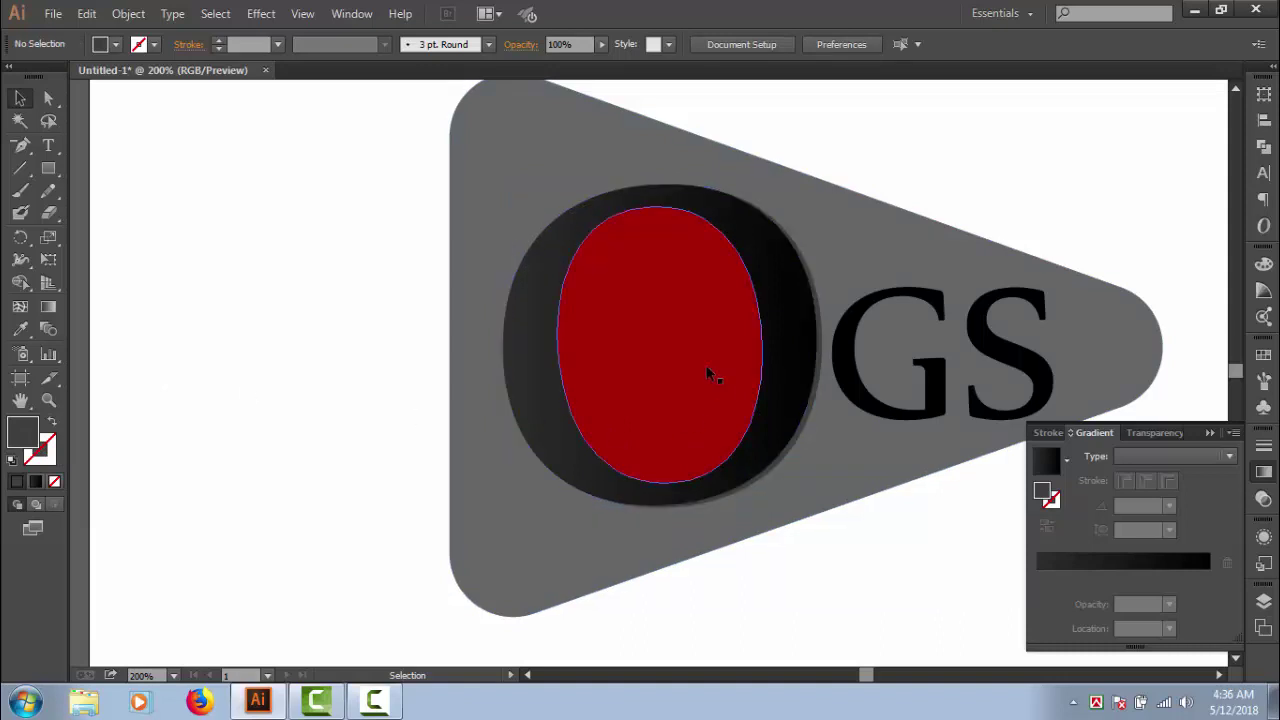
left_click(684, 380)
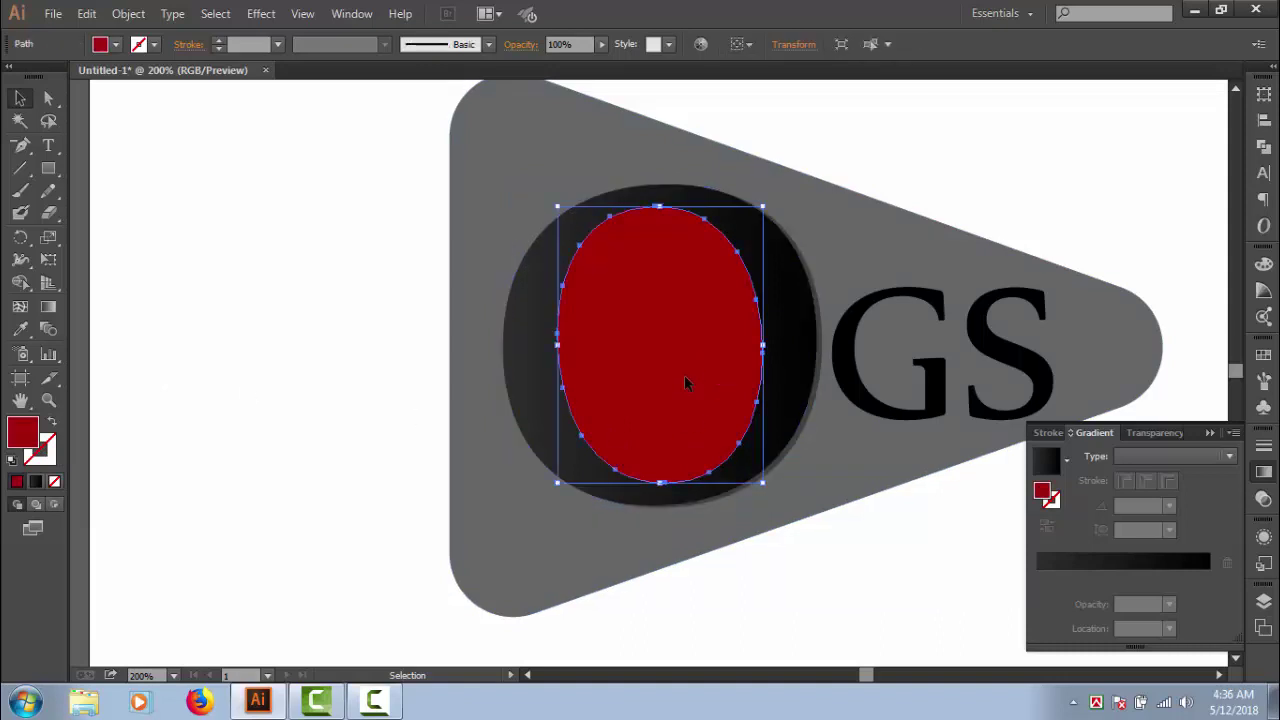
Bring the black play triangle in front of the red ellipse.
key("a")
key("ctrl+shift+a")
key("v")
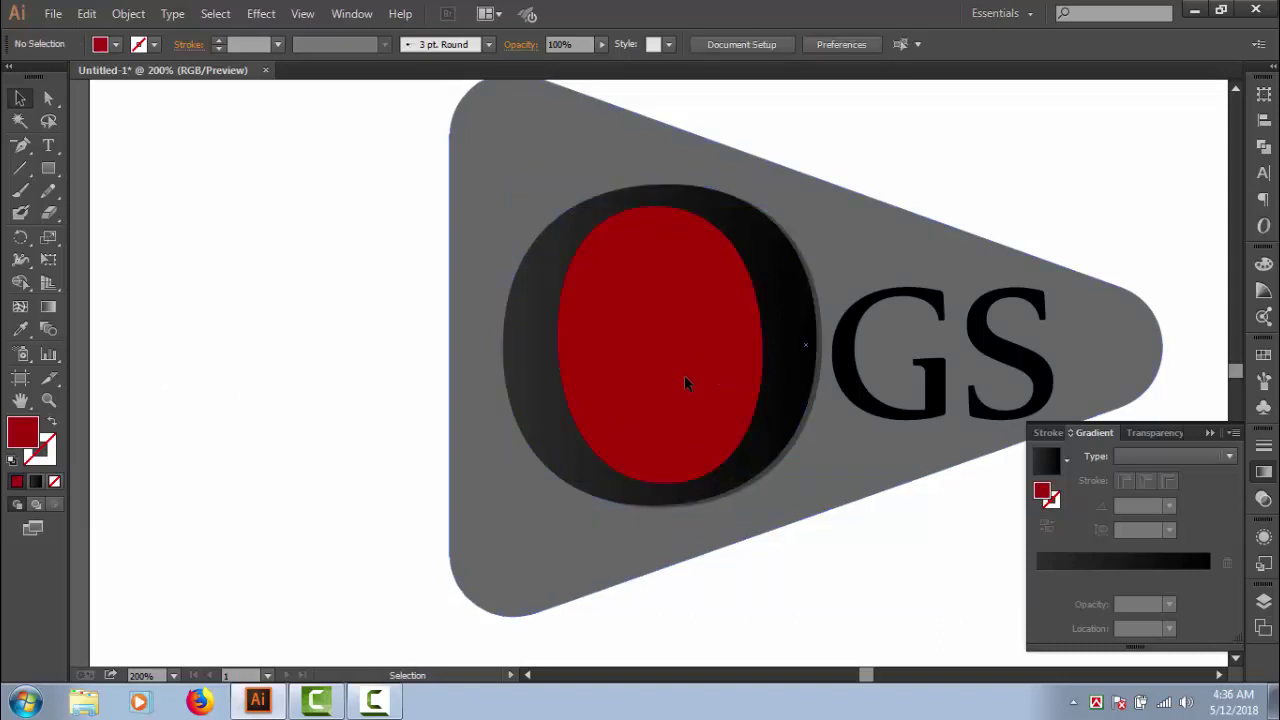
right_click(648, 355)
mouse_move(699, 618)
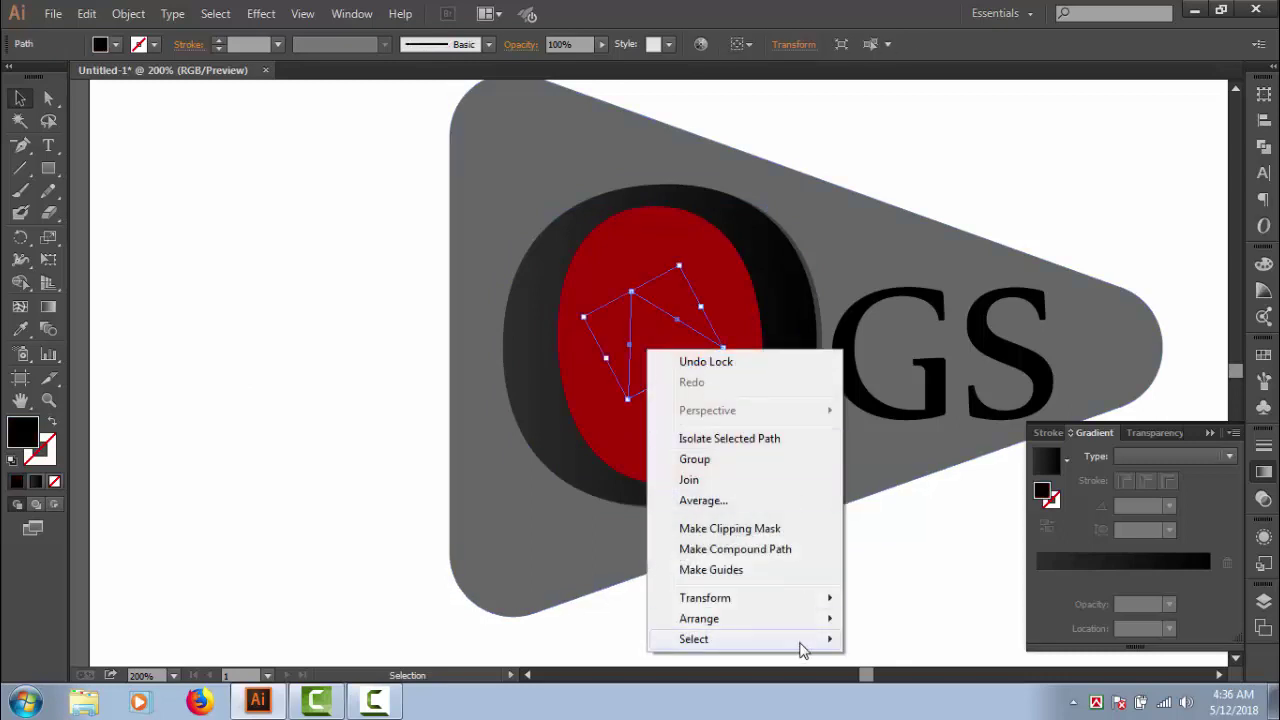
left_click(918, 530)
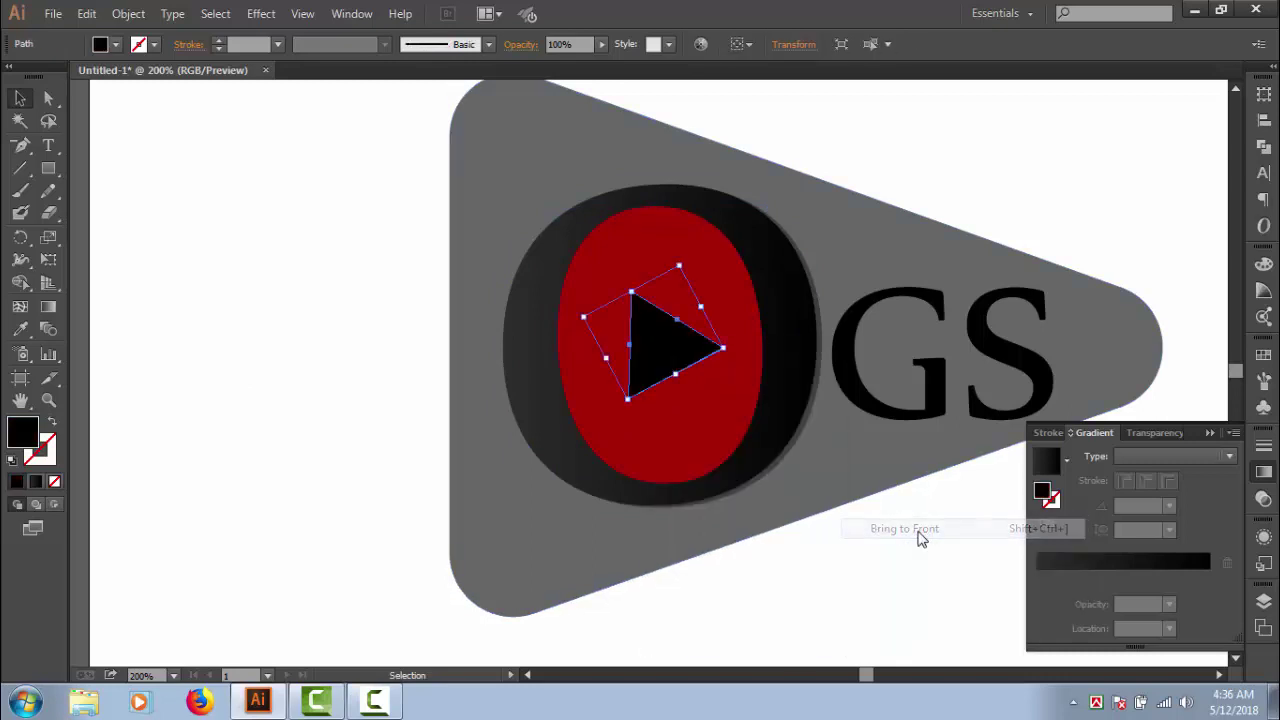
left_click(881, 553)
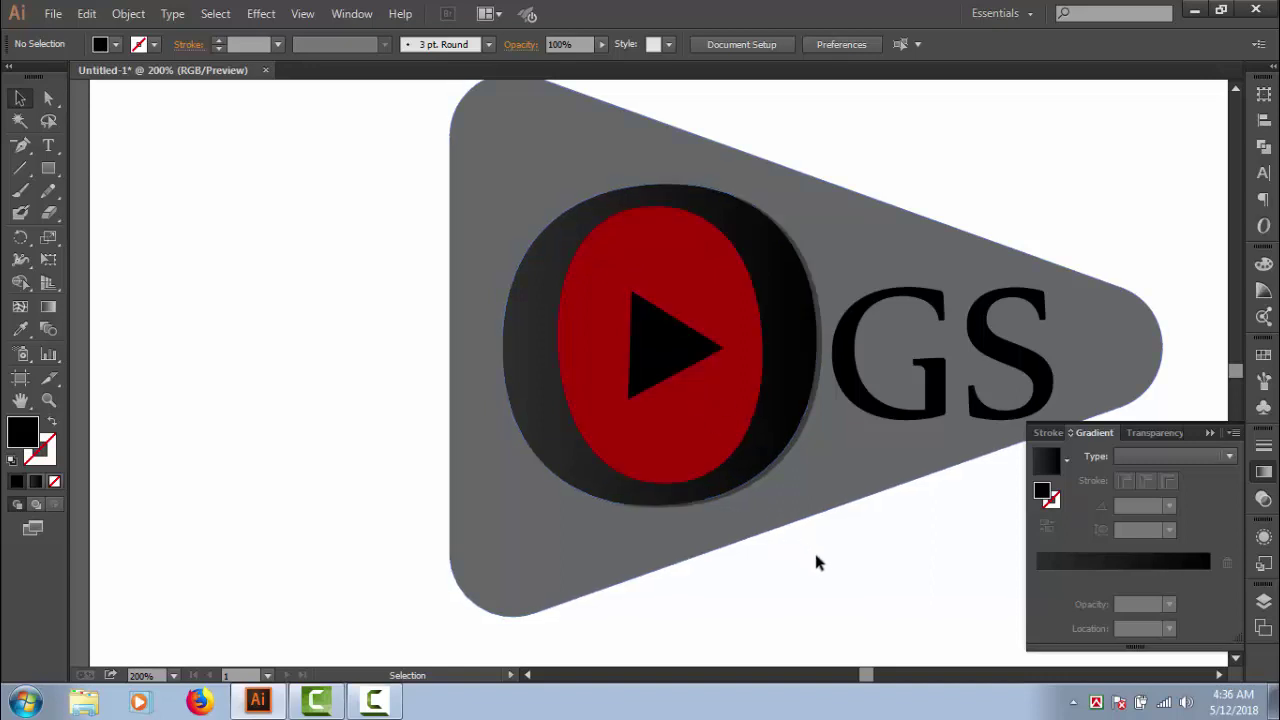
Pan the view, select the G and S letters and open their fill Color Picker.
key("ctrl+alt")
left_click(724, 446)
left_click(924, 634)
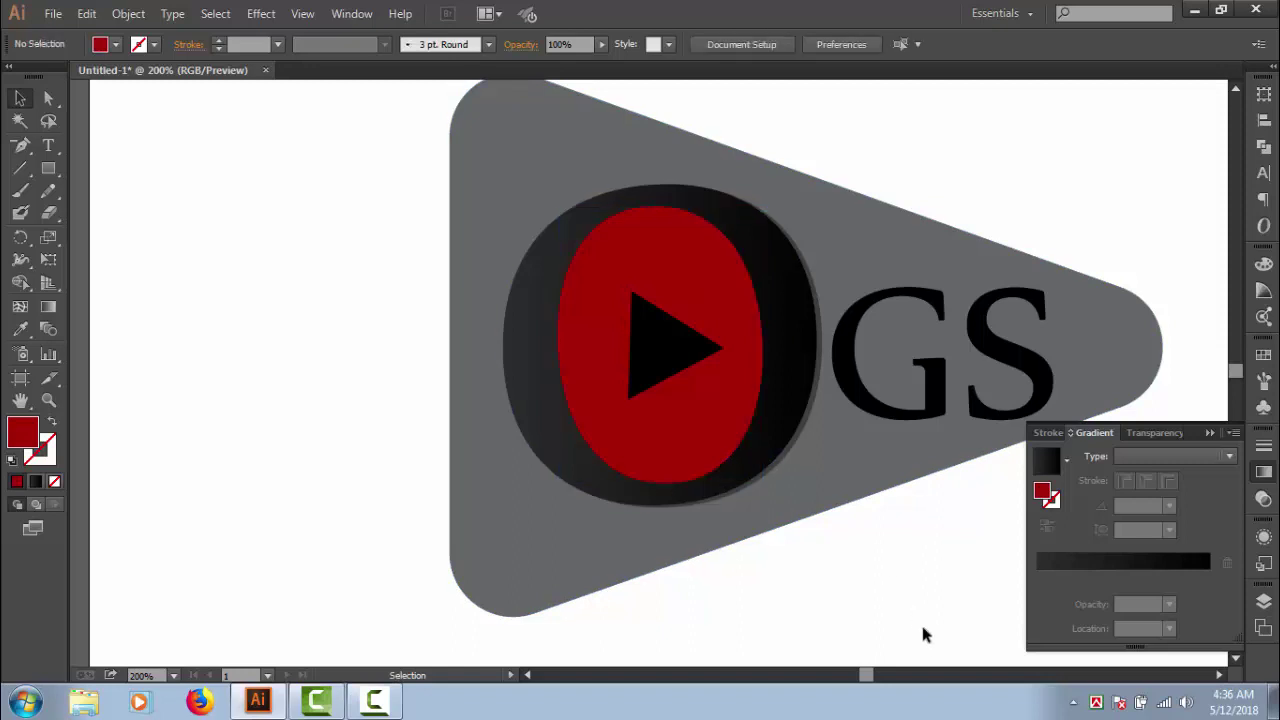
key("space")
left_click_drag(871, 531, 720, 500)
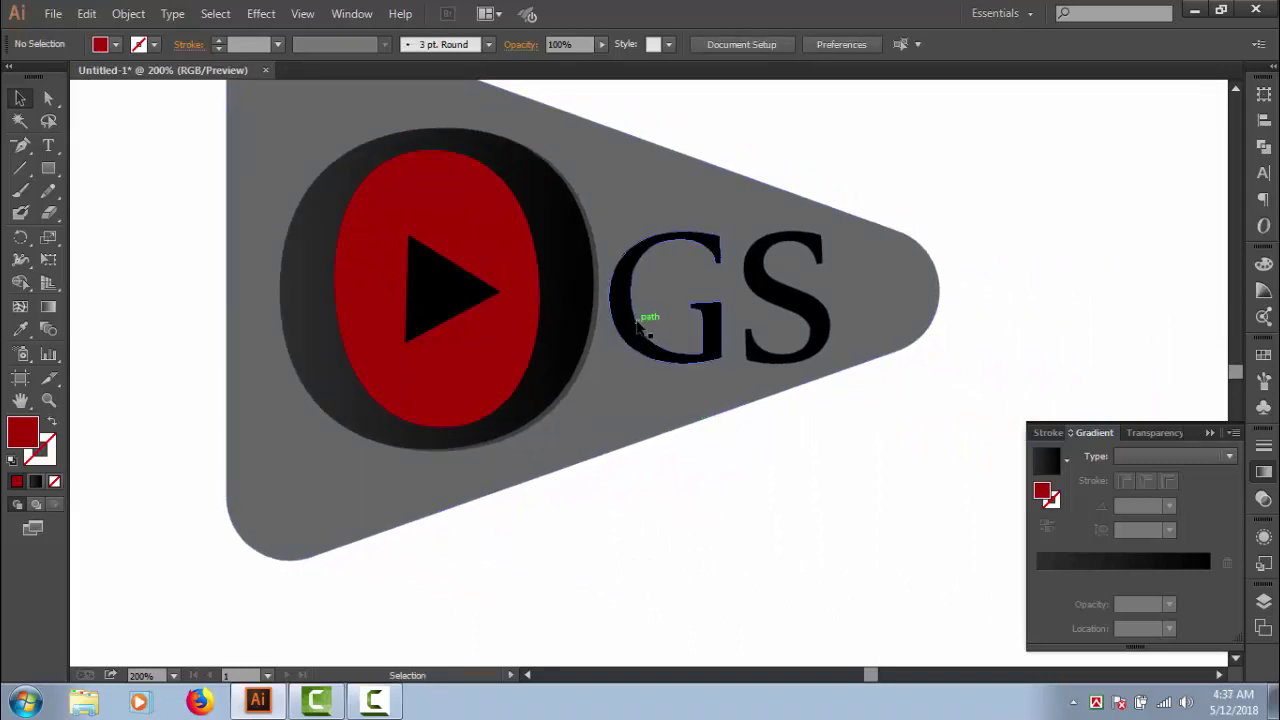
left_click(705, 318)
left_click(800, 300, "shift")
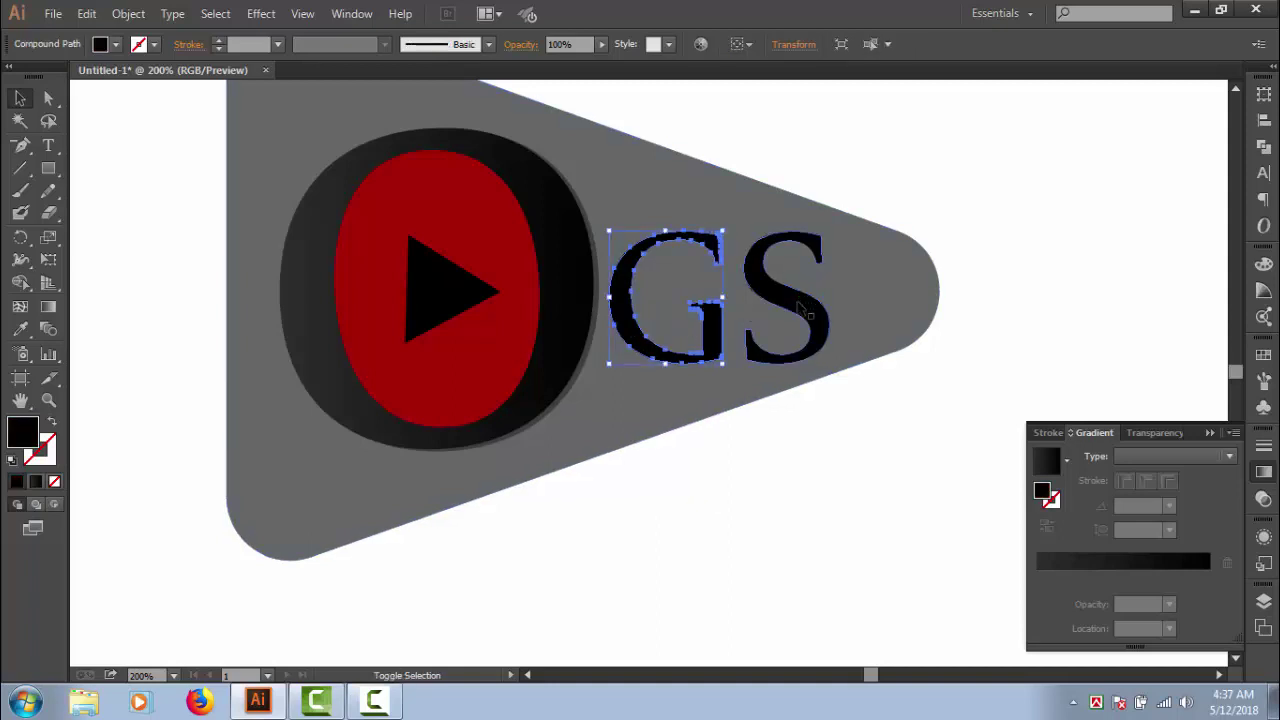
double_click(10, 440)
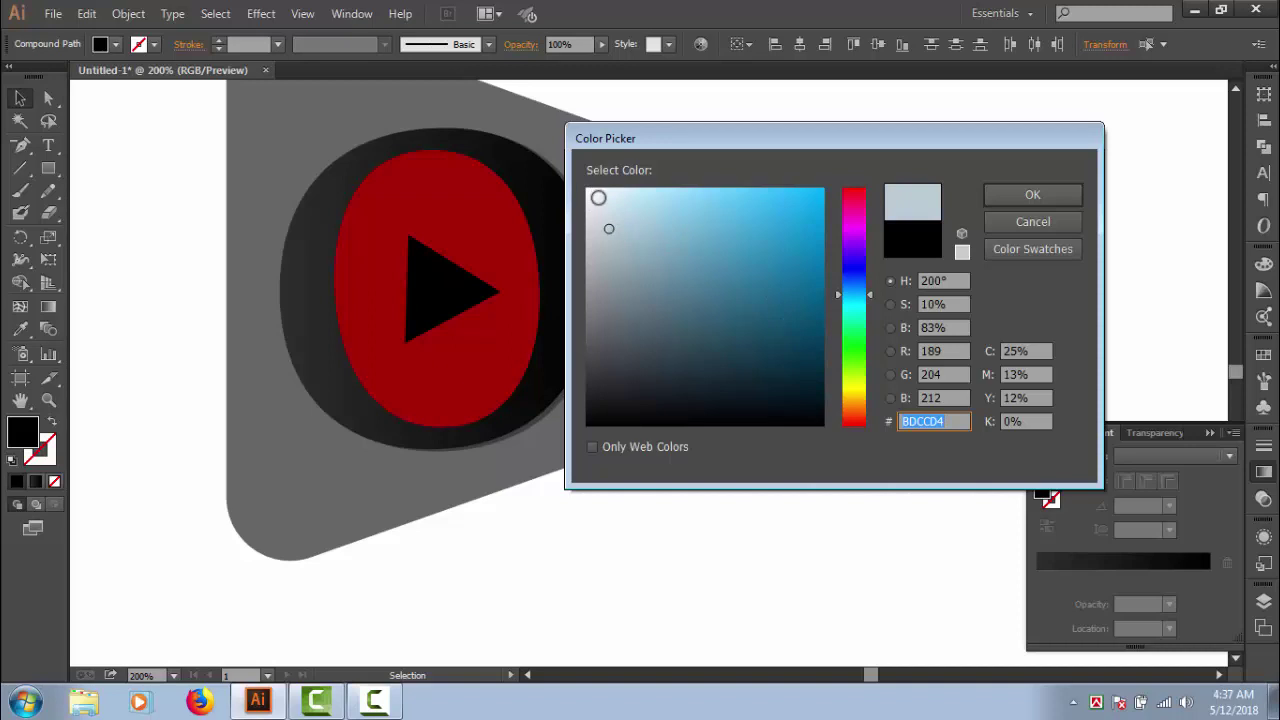
Fill the GS letters with white #FFFFFF.
left_click_drag(608, 228, 578, 175)
left_click(1015, 194)
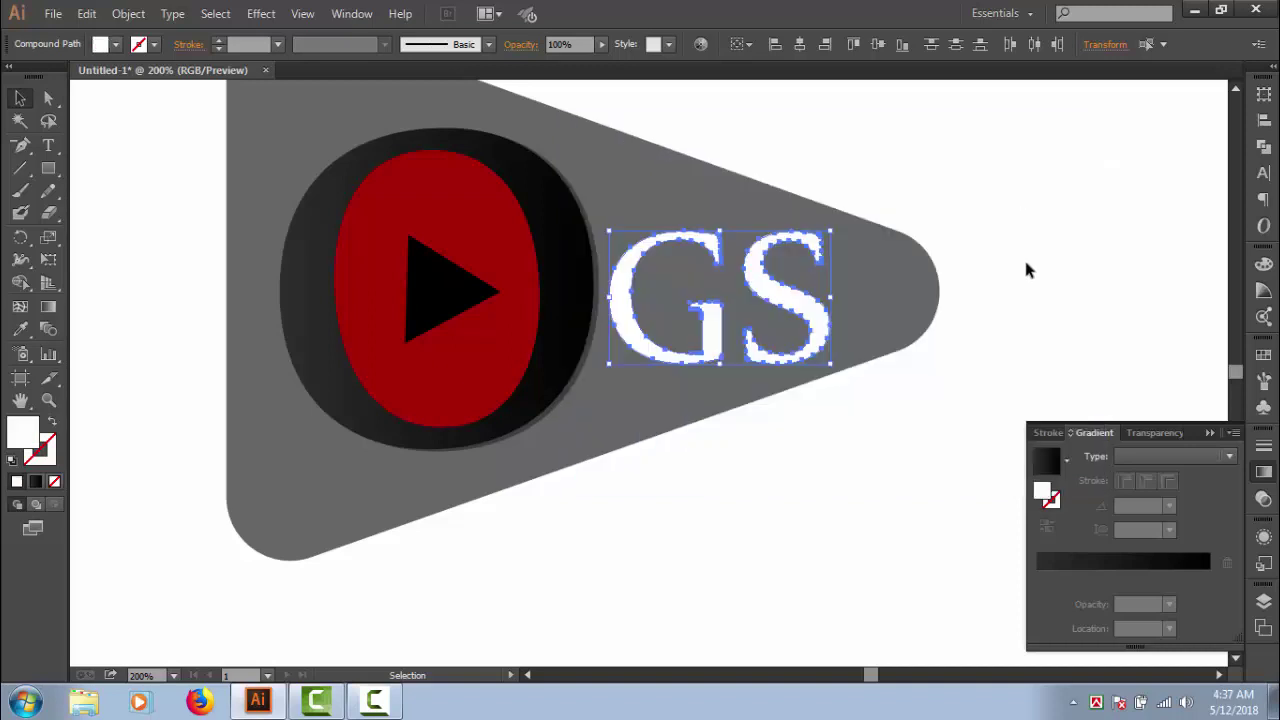
left_click(1030, 325)
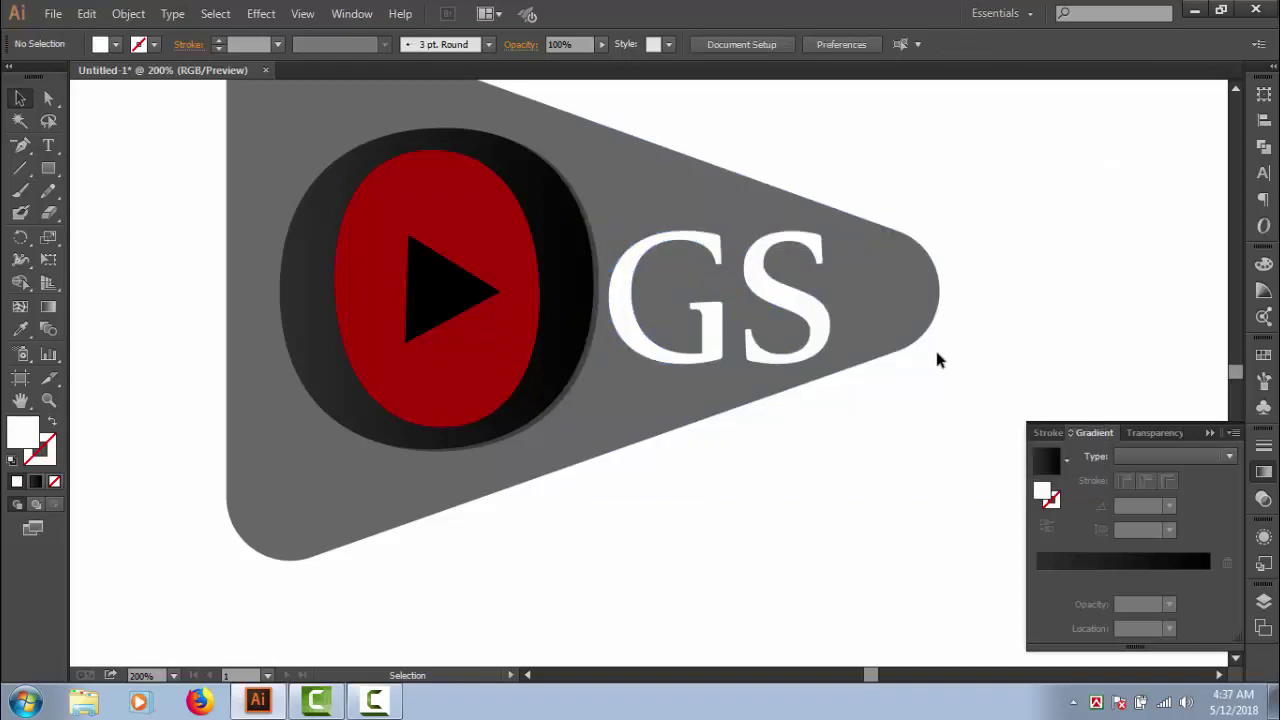
Nudge the dark O ring one step right and two steps down.
left_click(590, 344)
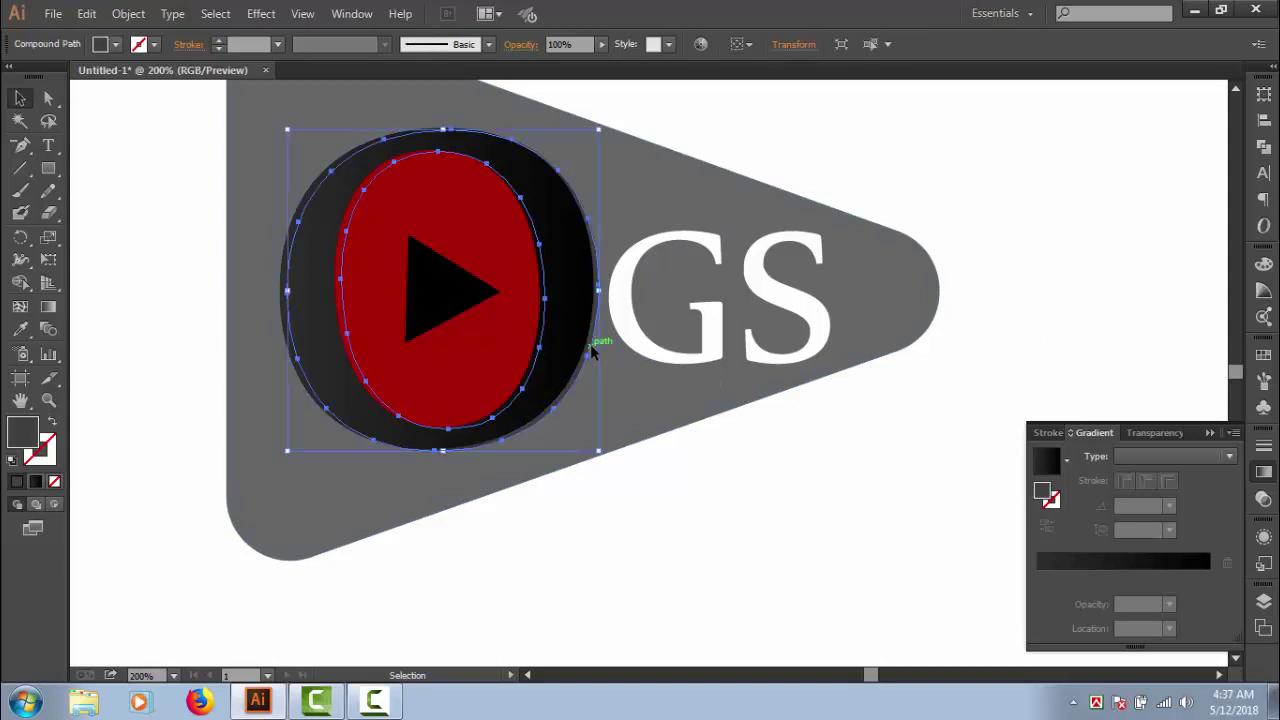
key("Right")
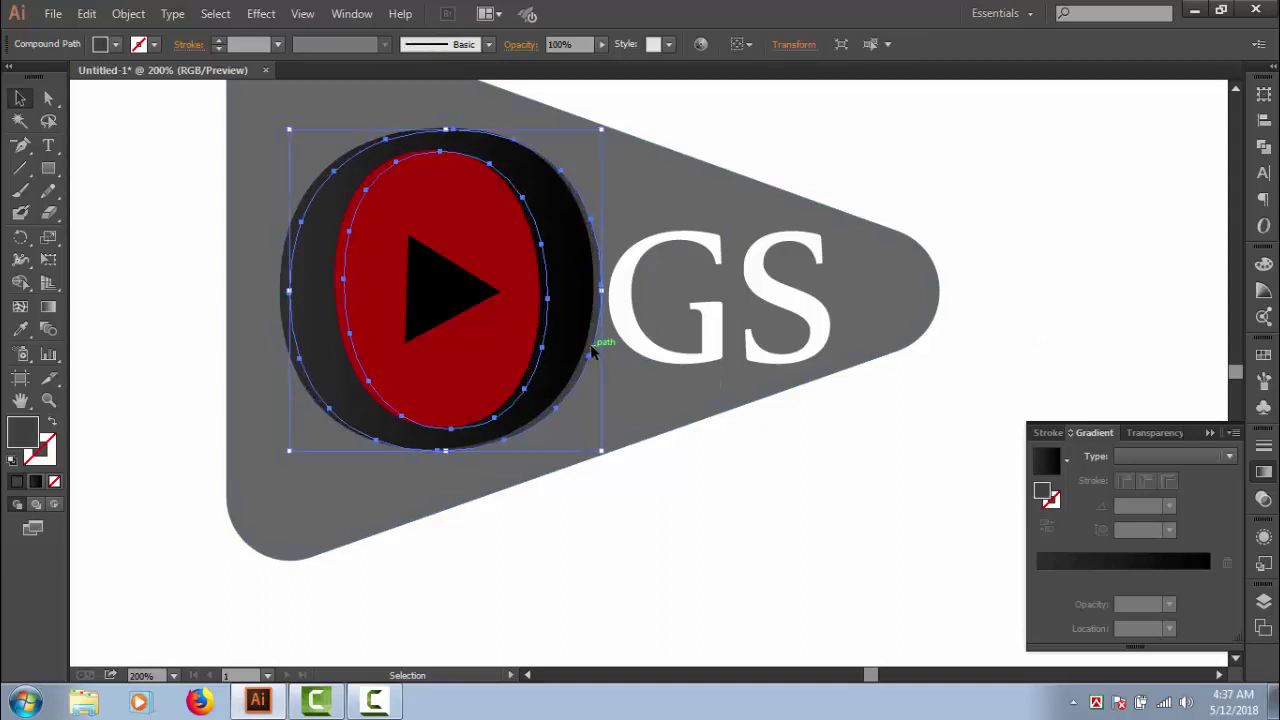
key("Down")
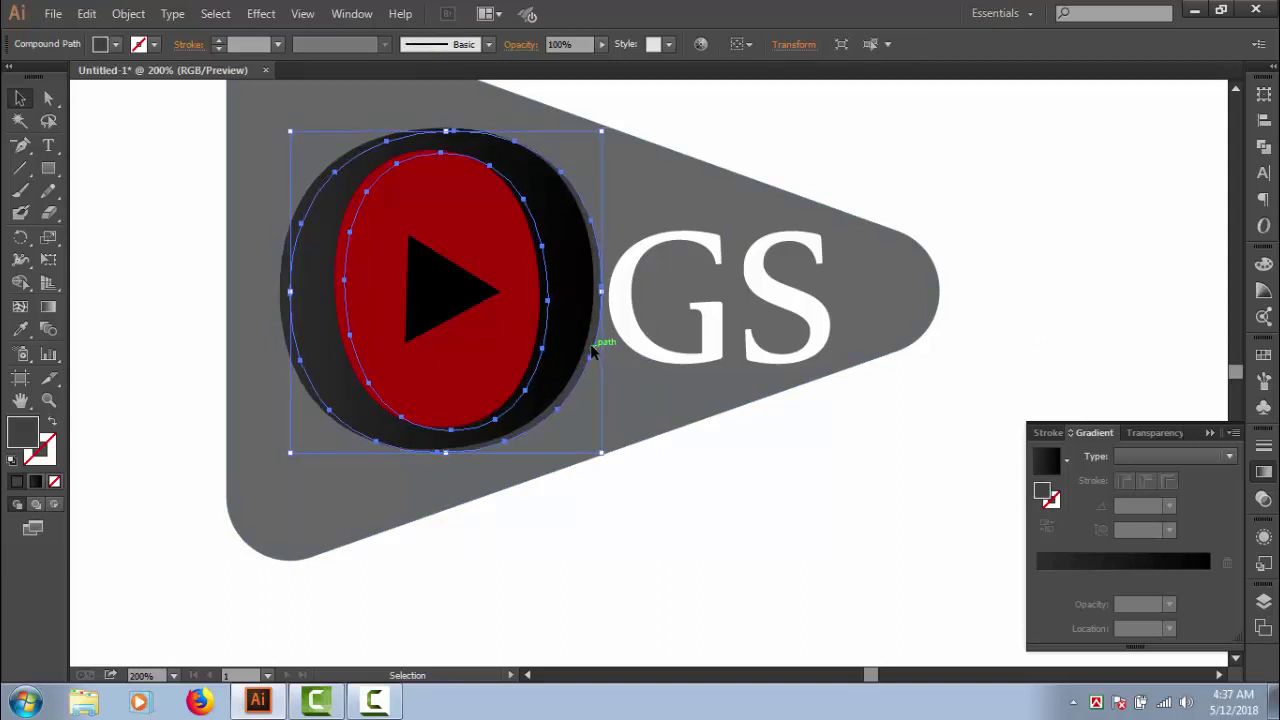
key("Down")
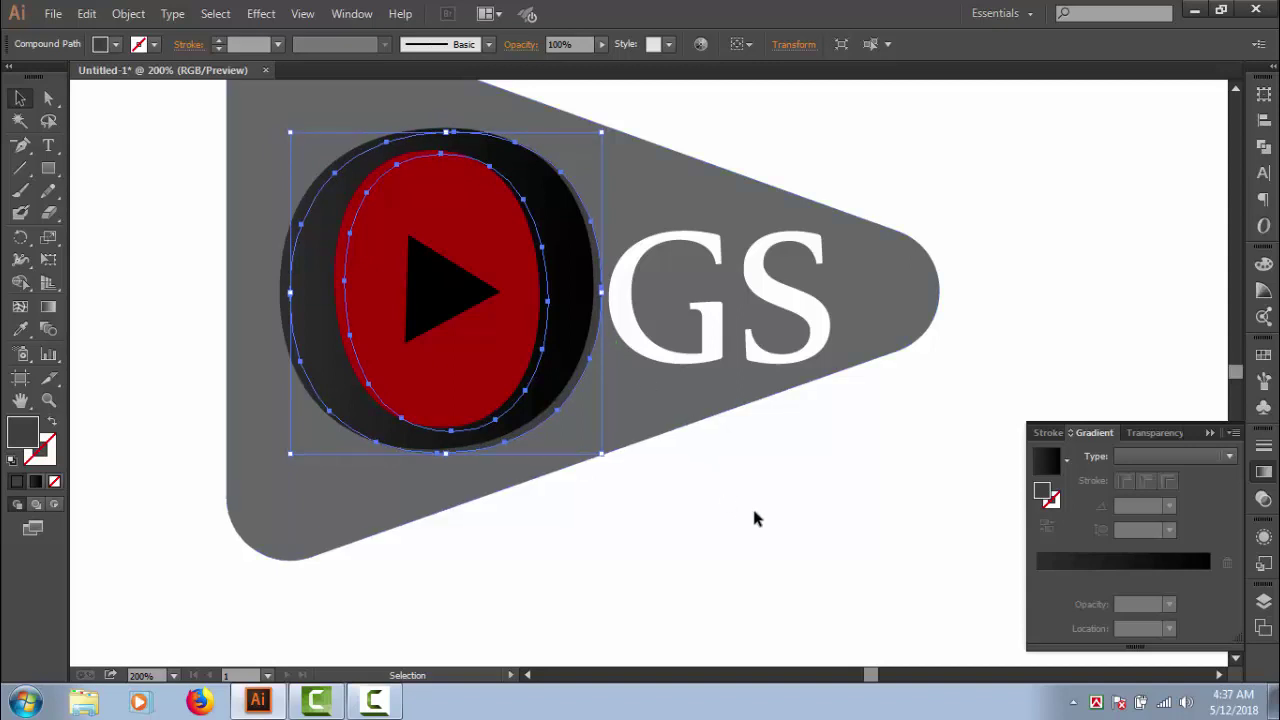
left_click(755, 518)
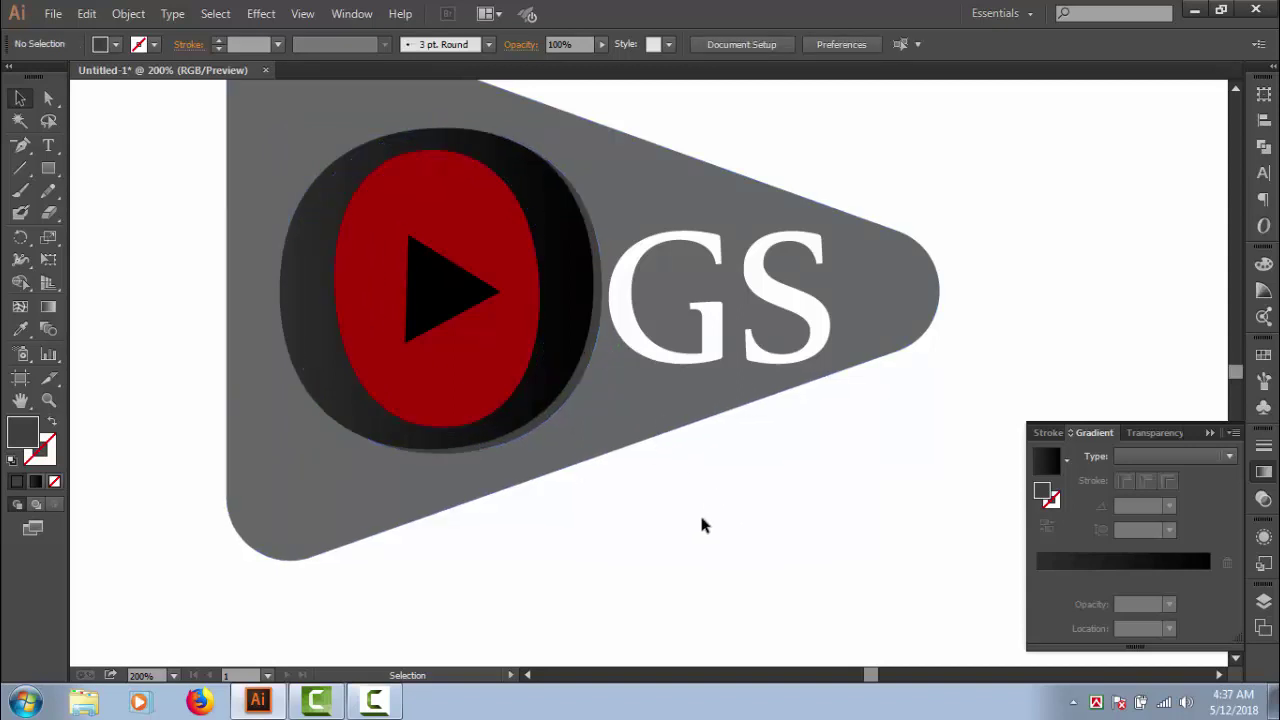
left_click_drag(803, 471, 759, 542)
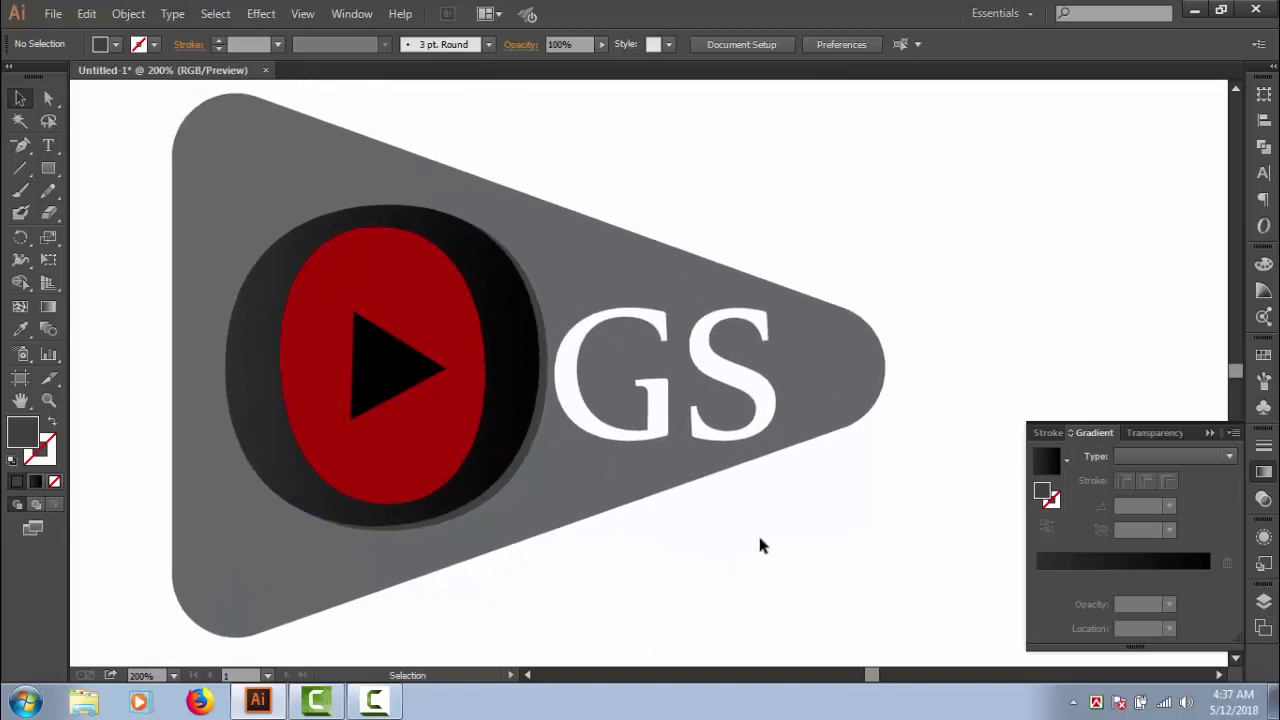
Redraw the O ring's gradient diagonally toward the lower right at 144.9°.
left_click(528, 385)
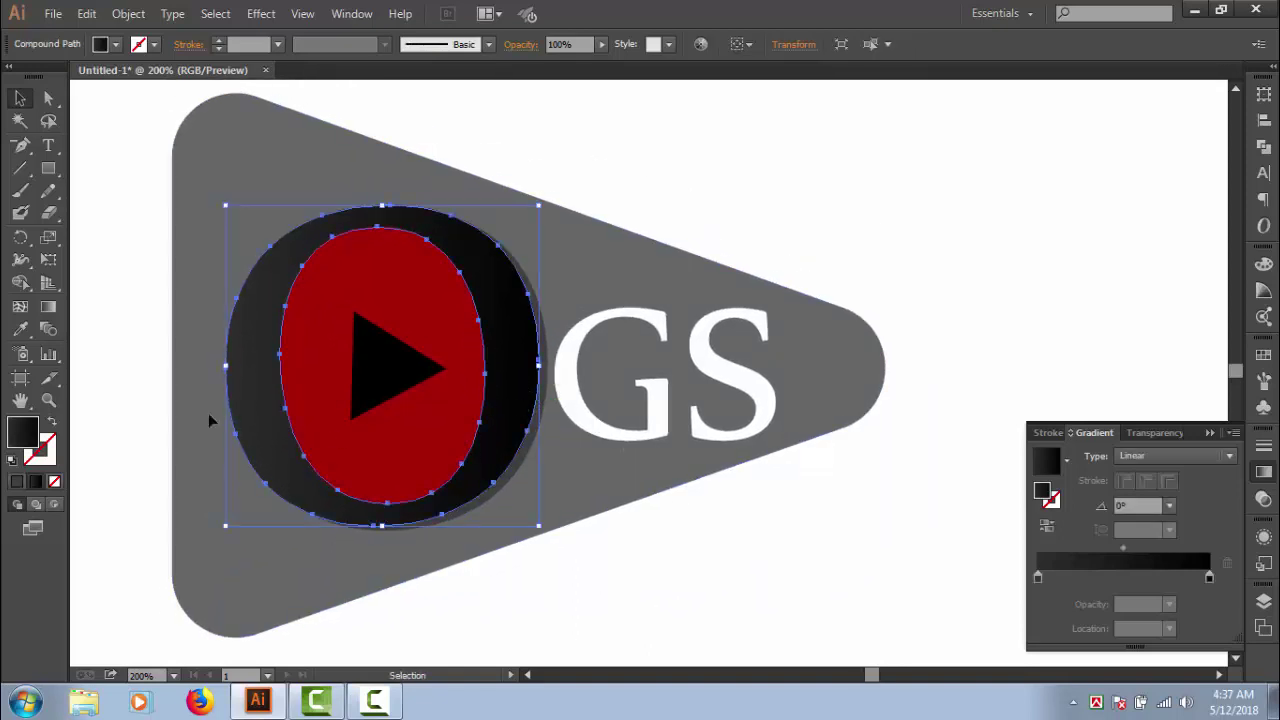
left_click(48, 307)
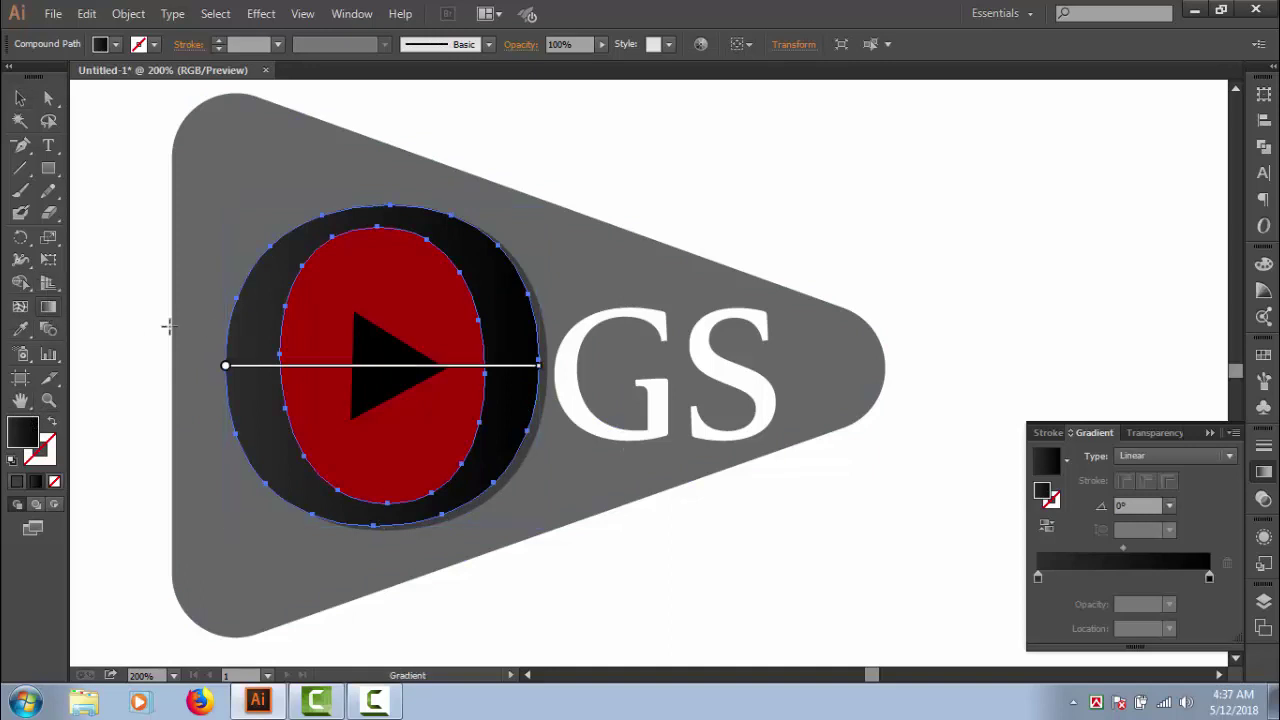
left_click_drag(204, 346, 338, 360)
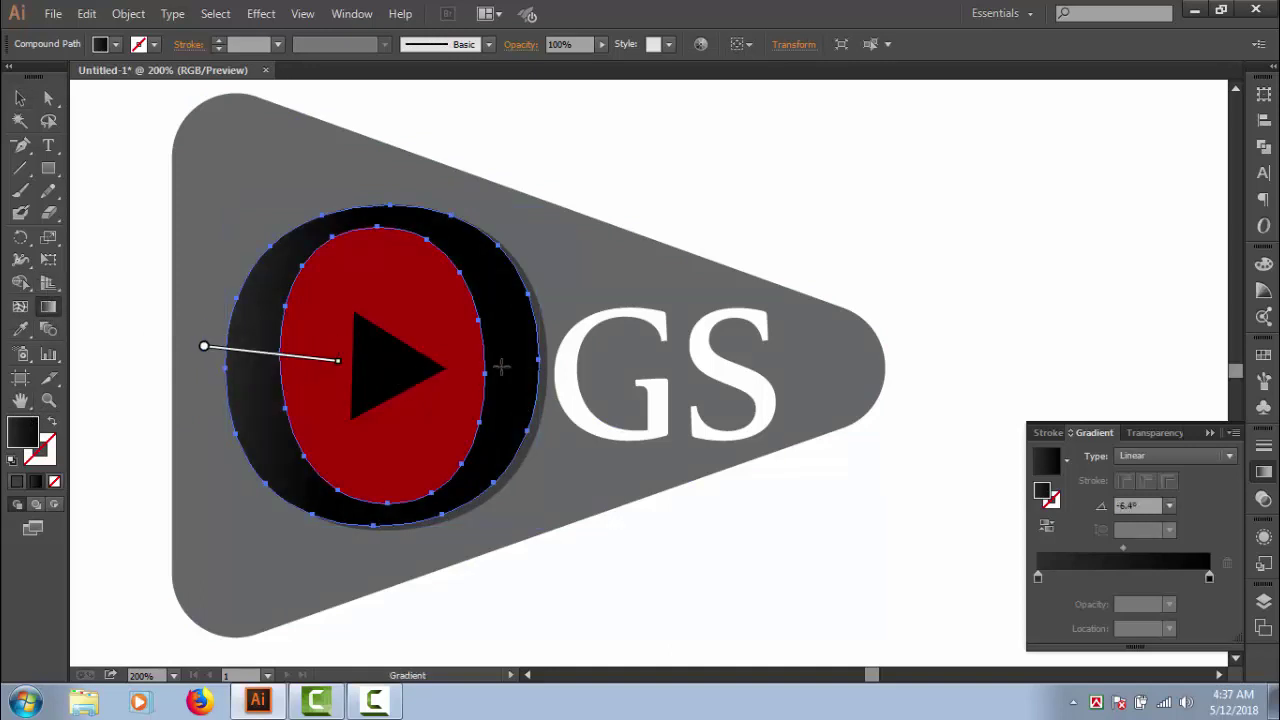
left_click_drag(495, 373, 180, 353)
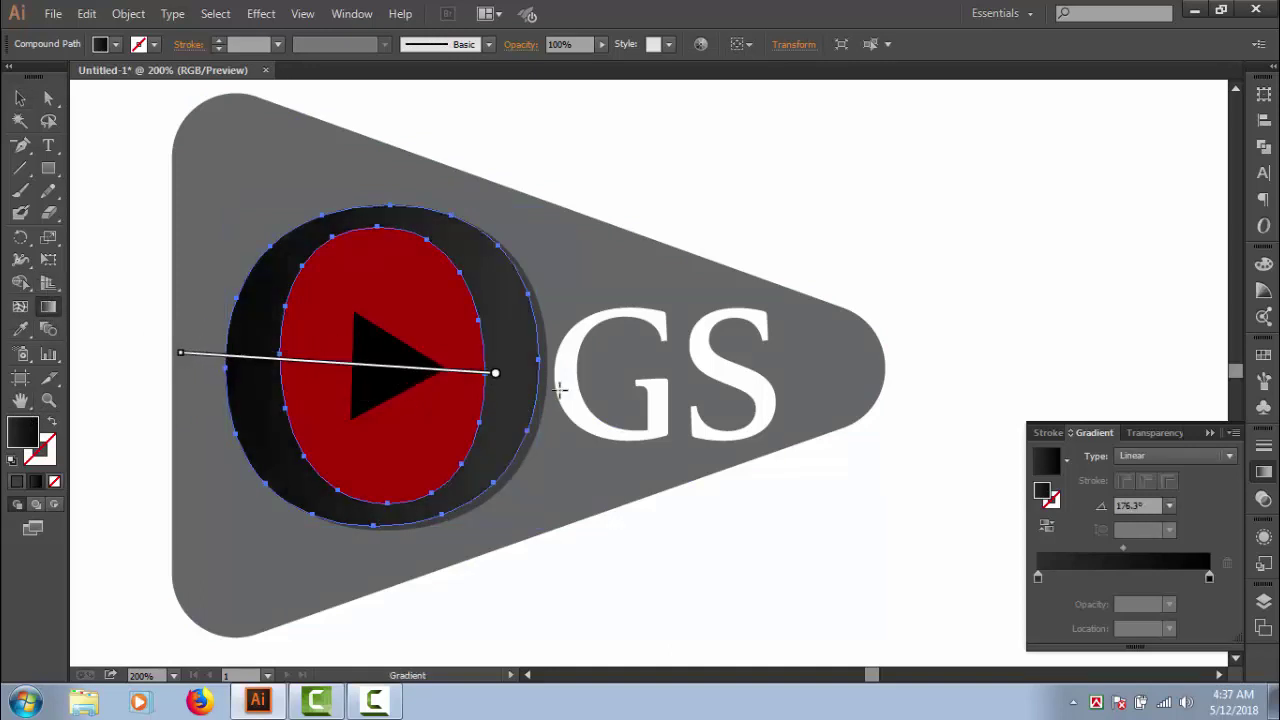
left_click_drag(549, 360, 196, 370)
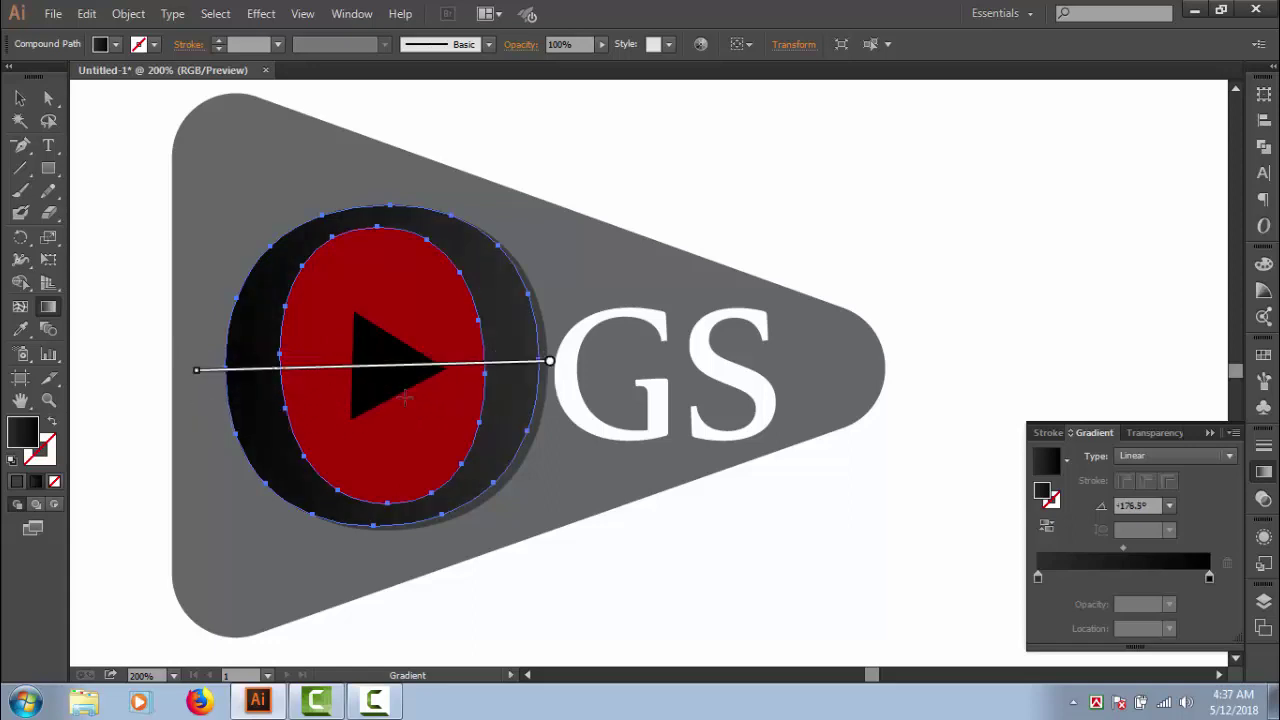
left_click_drag(354, 348, 541, 464)
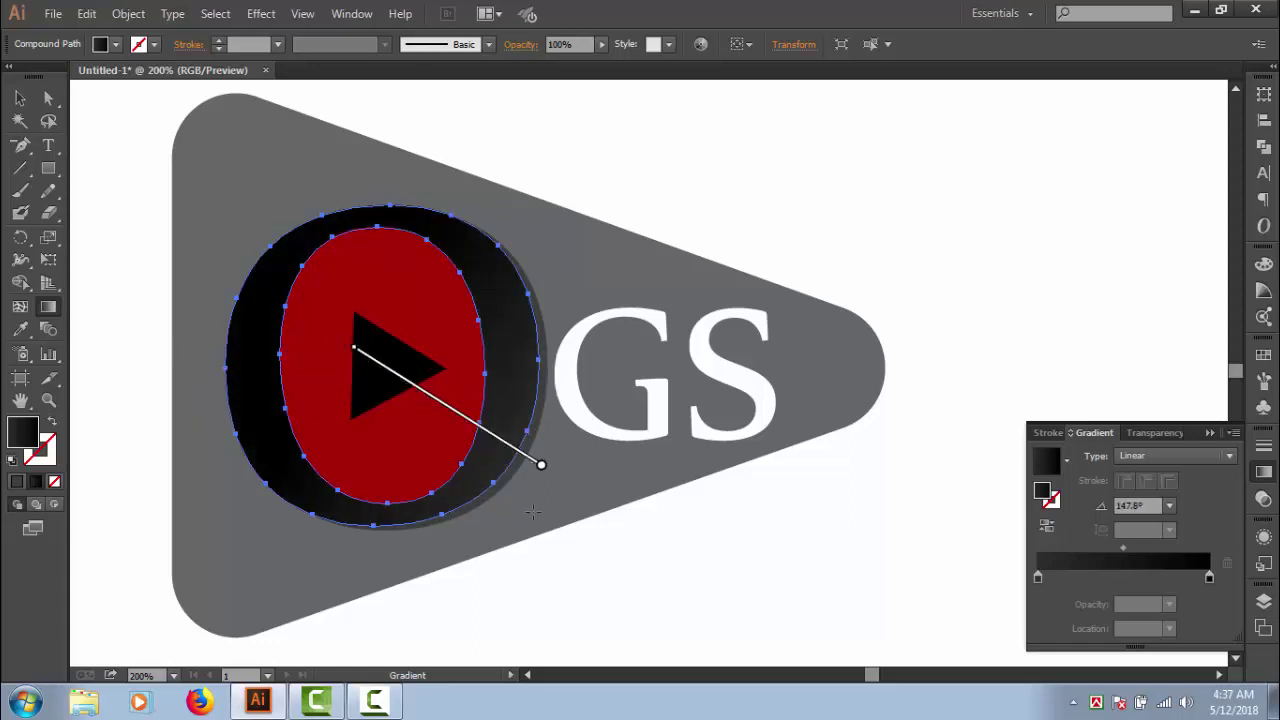
left_click_drag(304, 307, 548, 491)
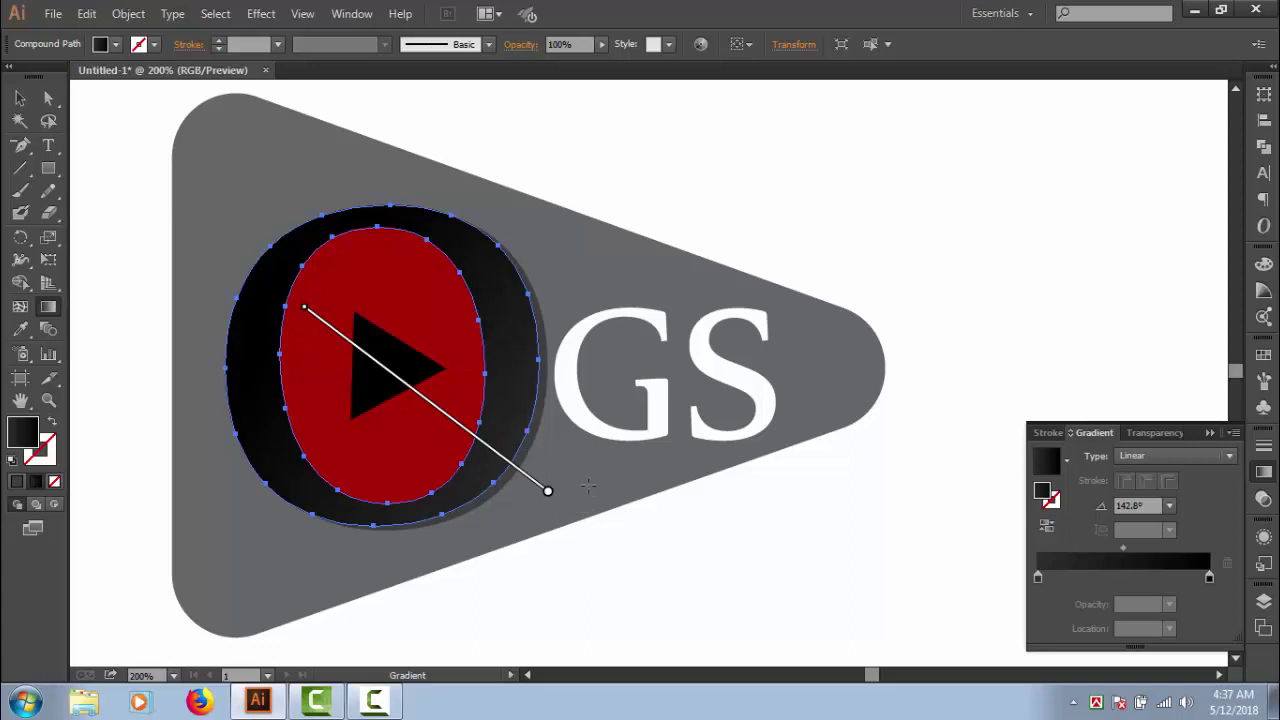
left_click_drag(357, 345, 578, 503)
left_click(19, 97)
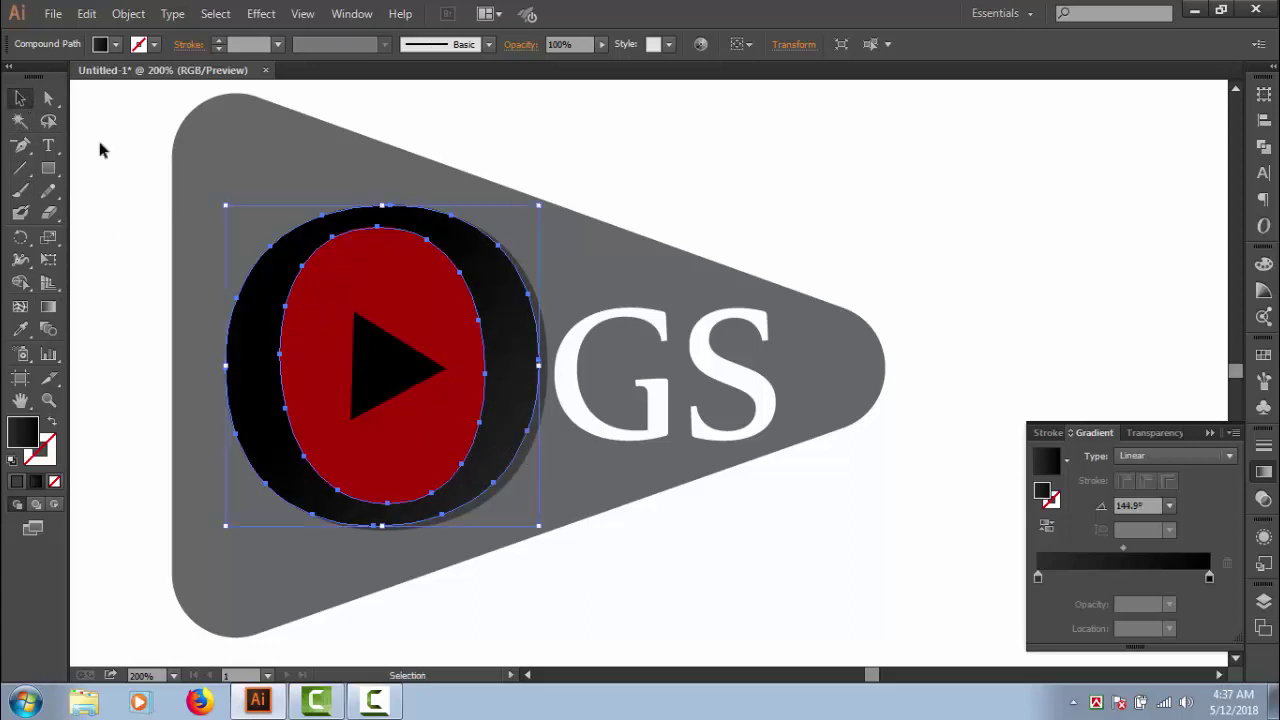
left_click(99, 149)
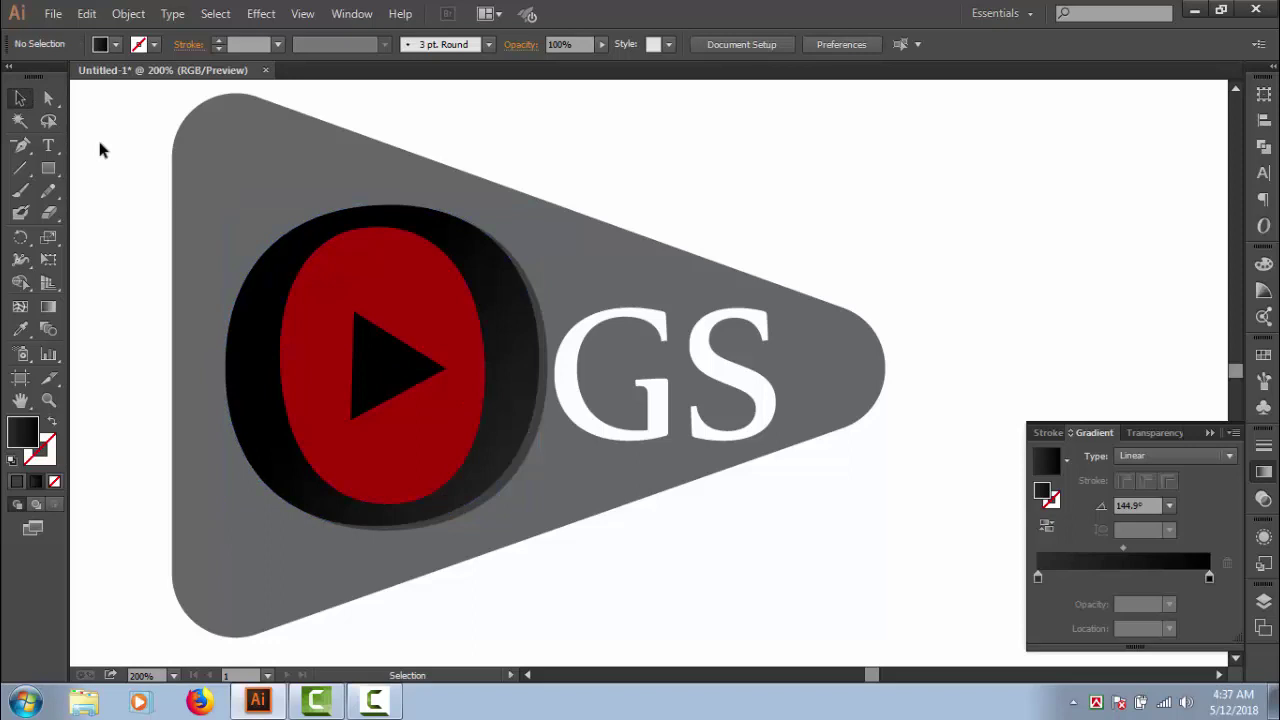
Apply a 2.7-pixel Gaussian Blur effect to the dark O ring.
left_click(541, 428)
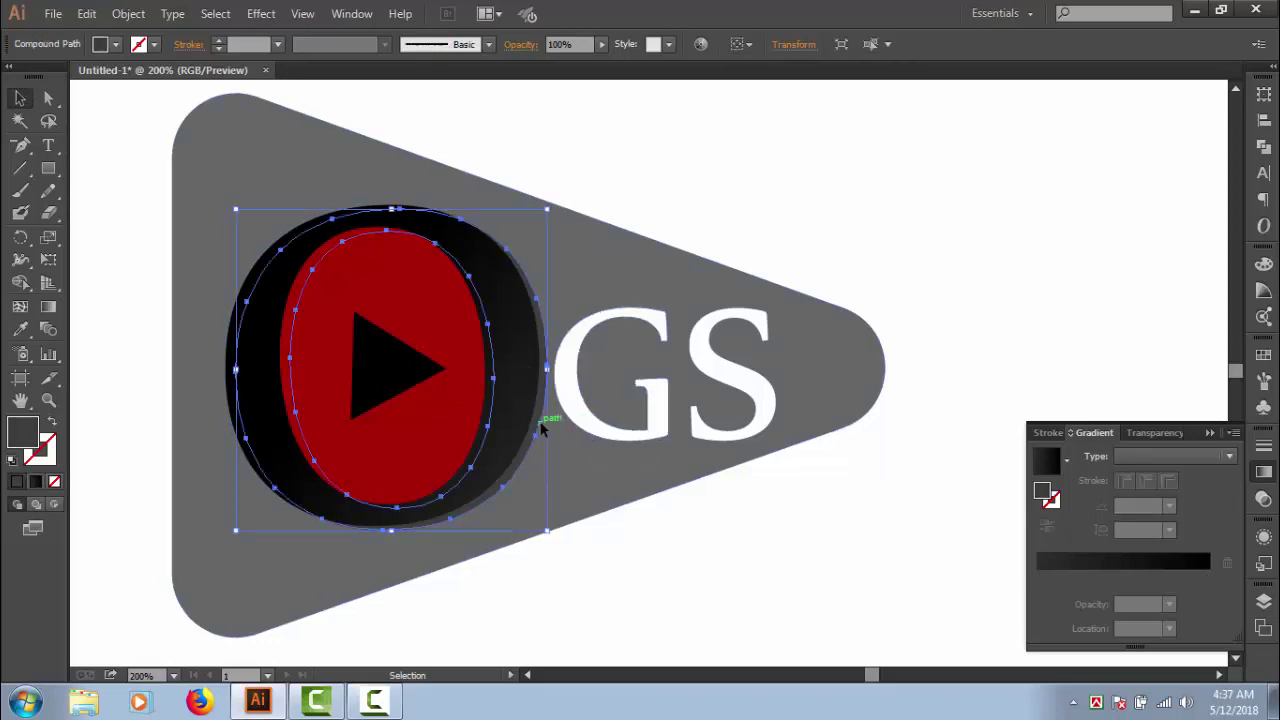
left_click(261, 13)
mouse_move(280, 327)
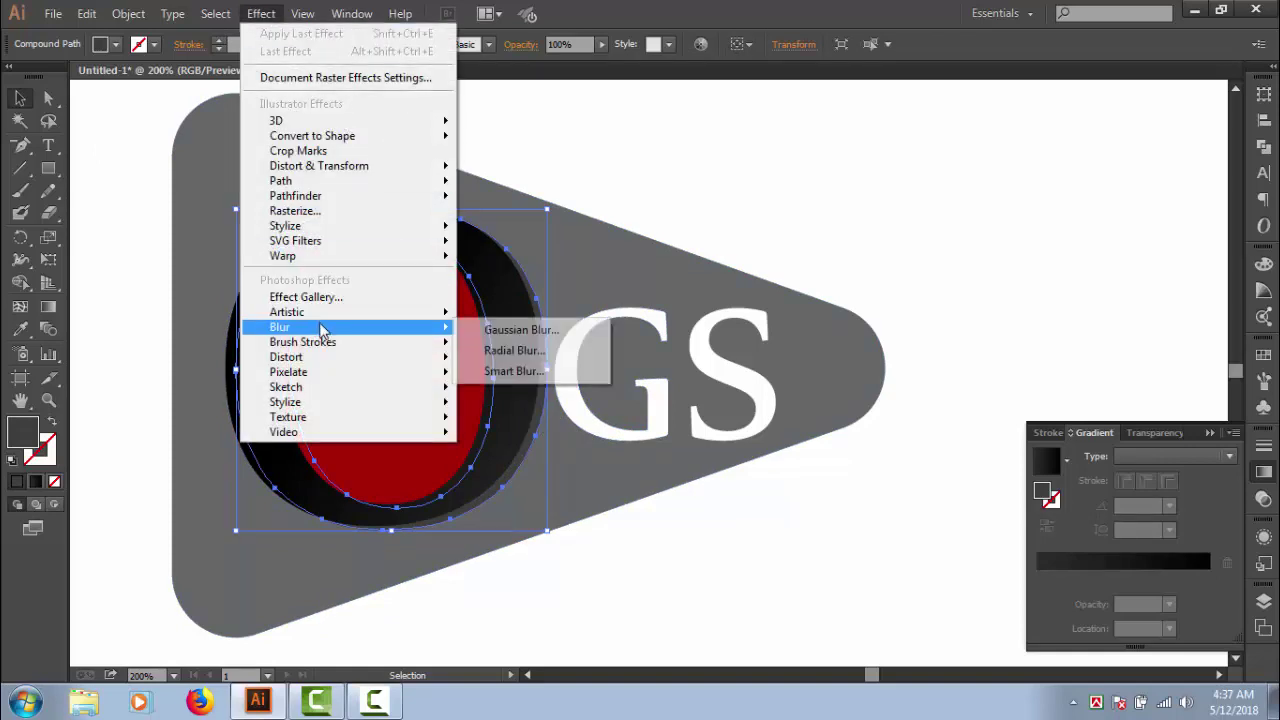
left_click(528, 331)
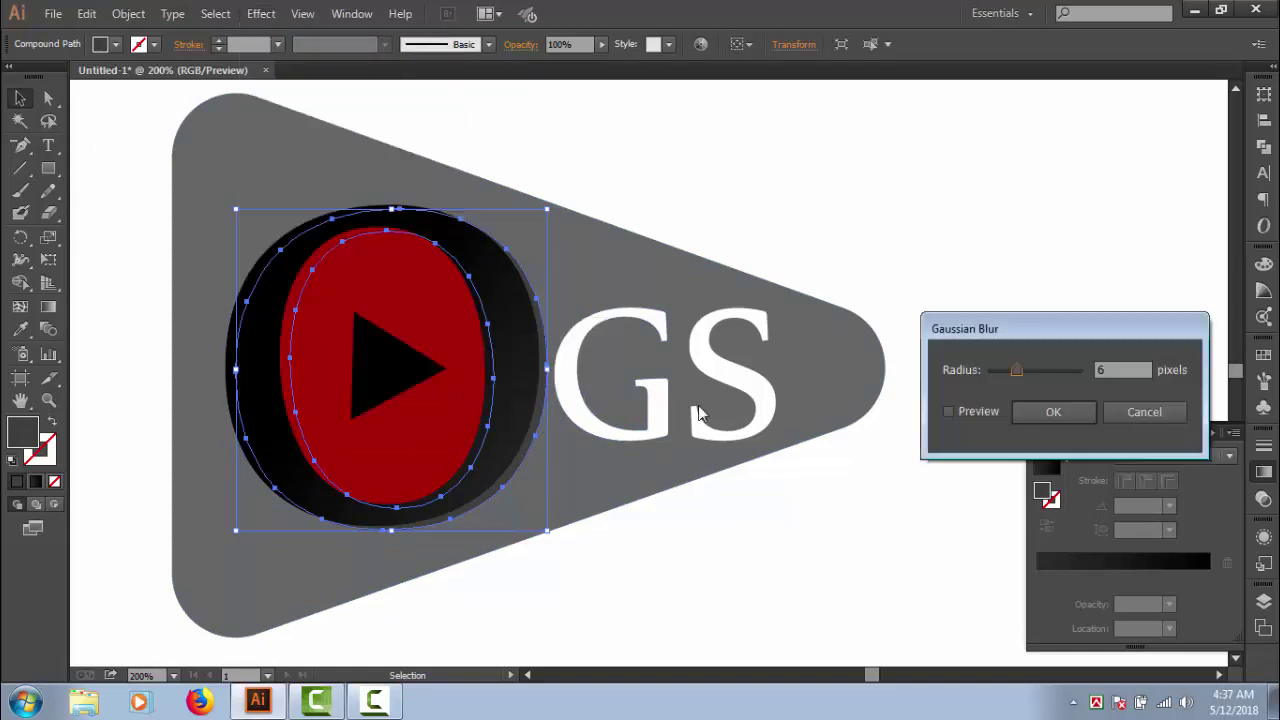
left_click(948, 412)
left_click_drag(1015, 370, 995, 368)
left_click(1053, 414)
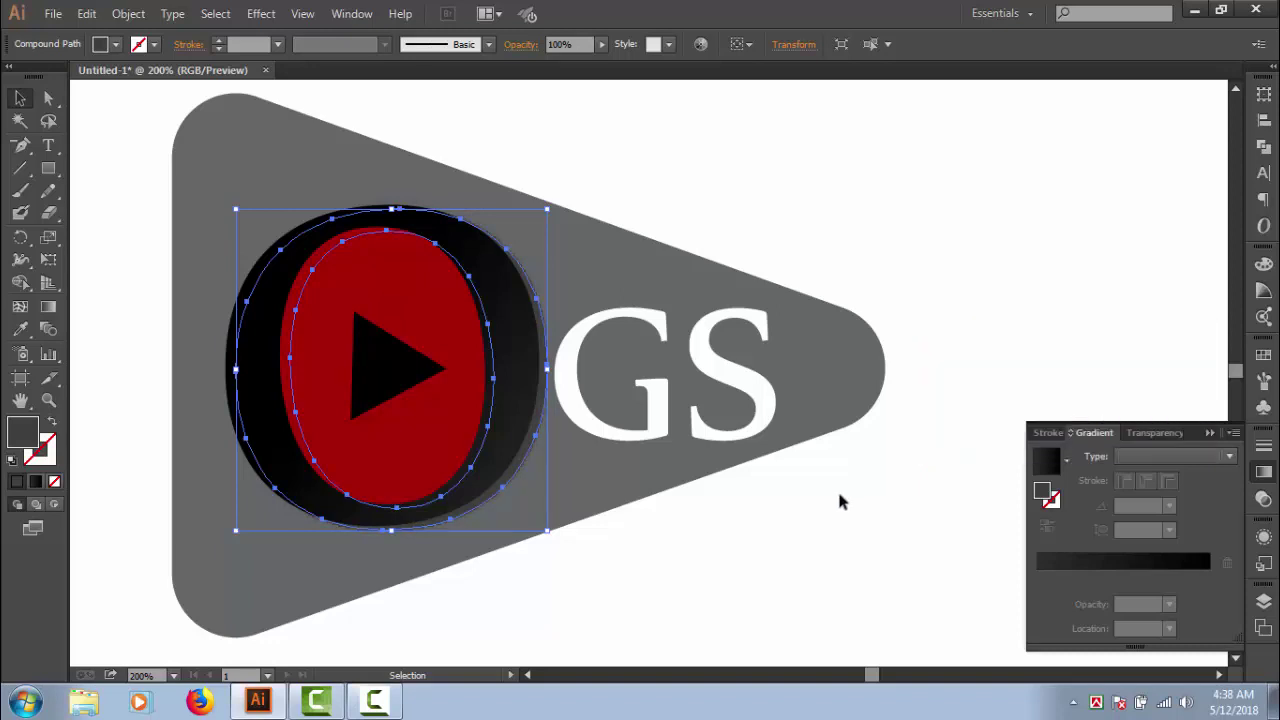
left_click(838, 501)
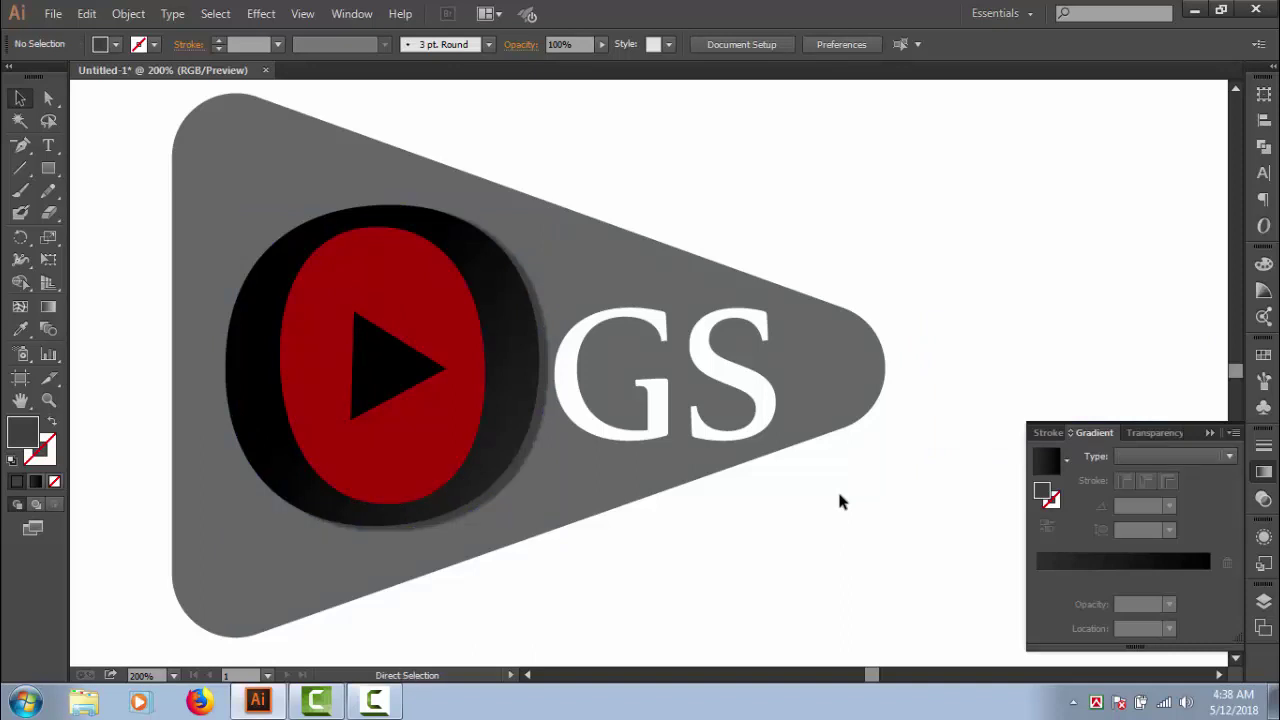
Apply a second Gaussian Blur with a 1.7-pixel radius to the O ring.
key("ctrl+z")
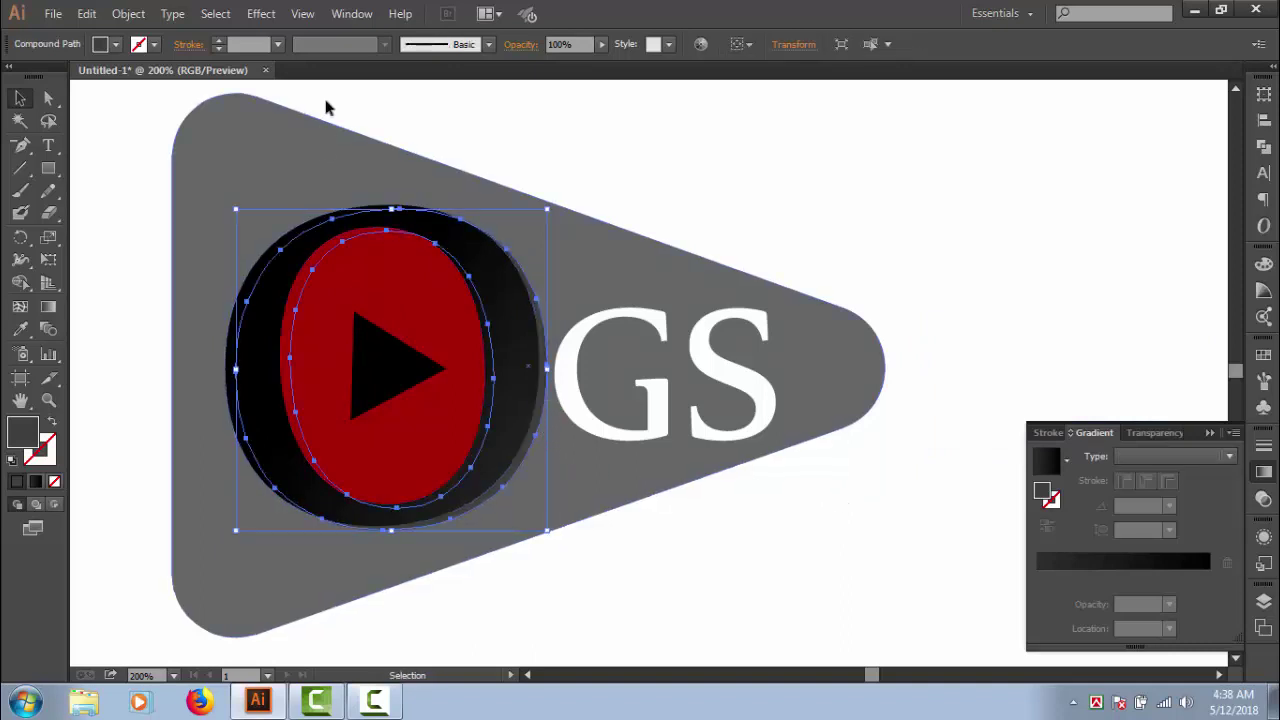
left_click(260, 14)
mouse_move(300, 327)
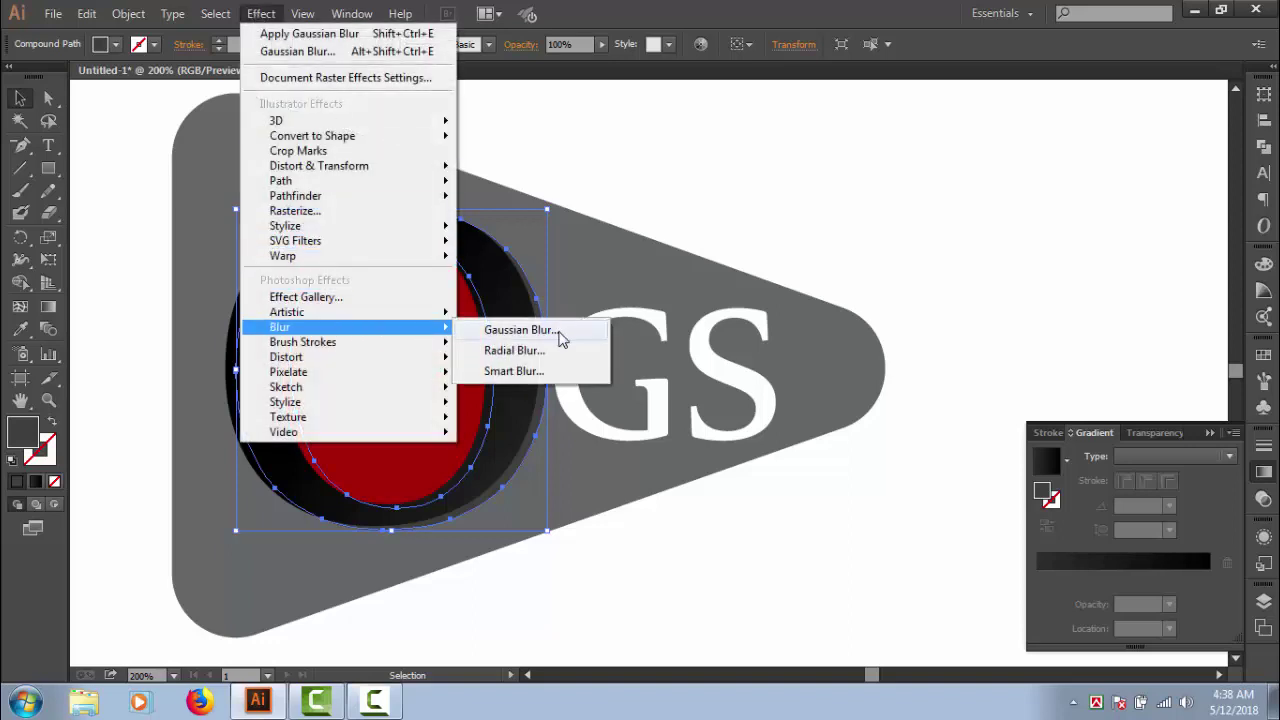
left_click(560, 336)
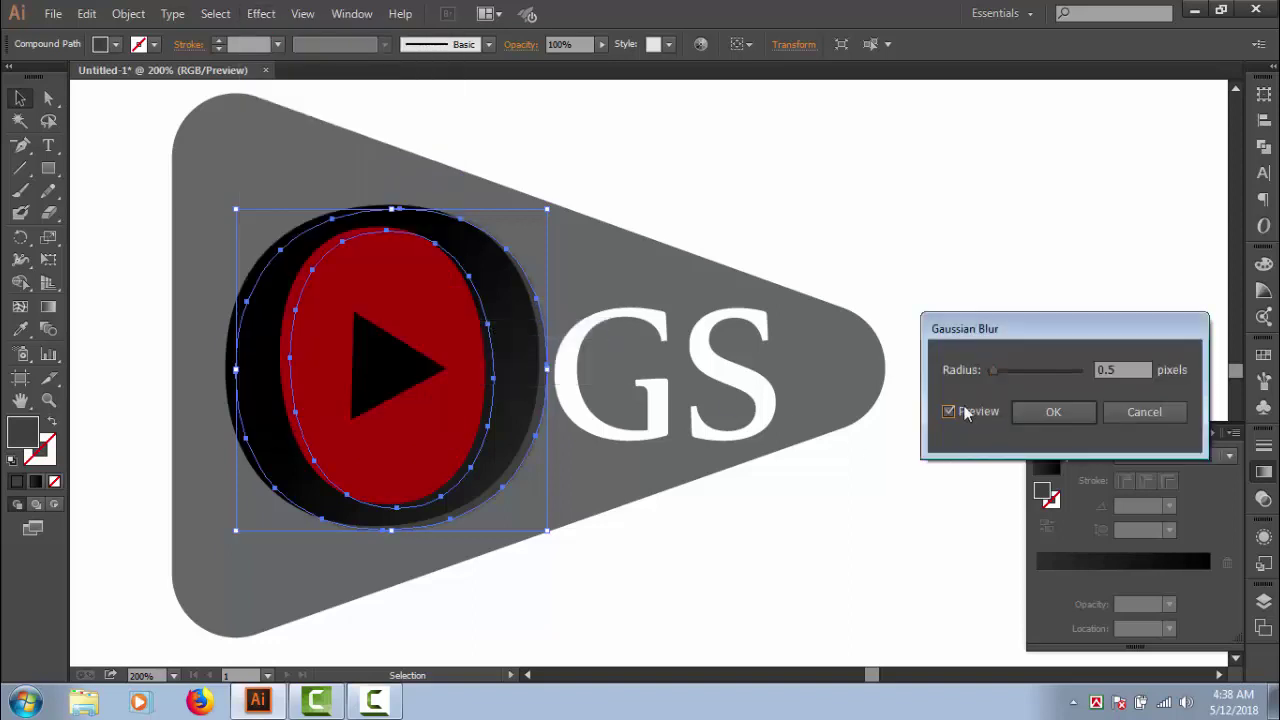
left_click_drag(995, 370, 1000, 370)
left_click(1022, 410)
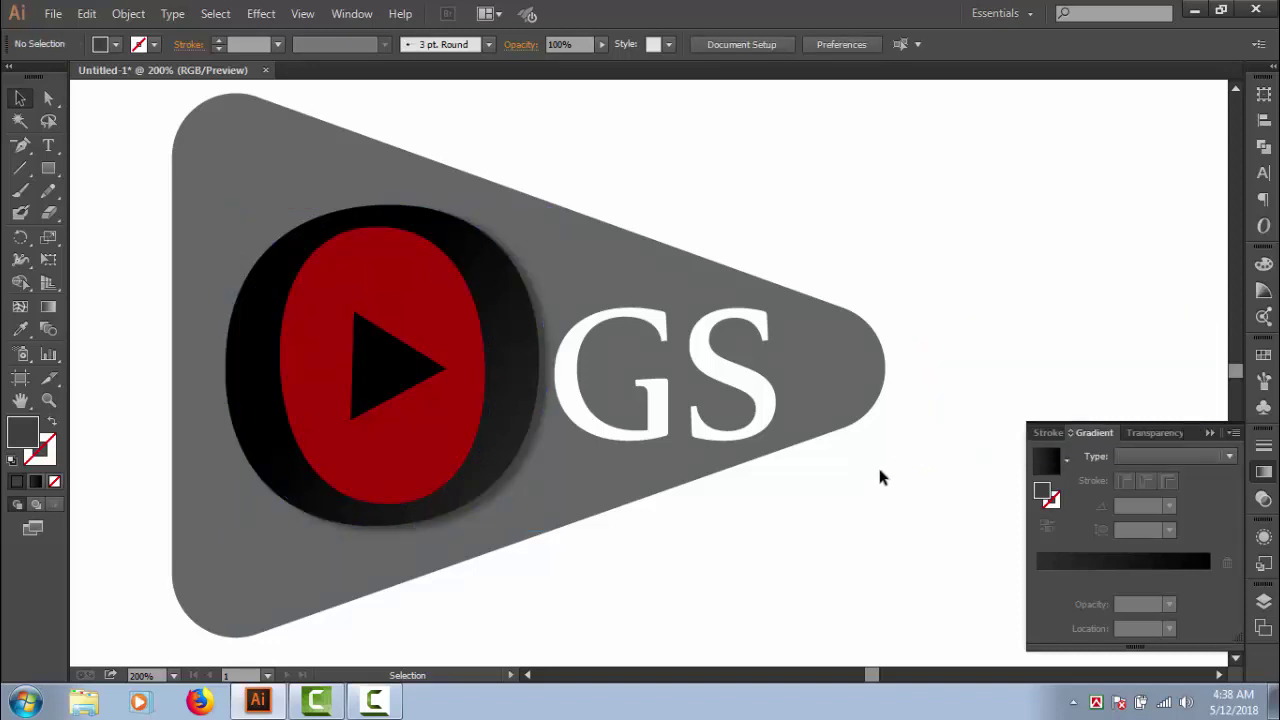
Give the play triangle a black-to-grey linear gradient fill.
left_click(656, 432)
left_click(762, 420, "shift")
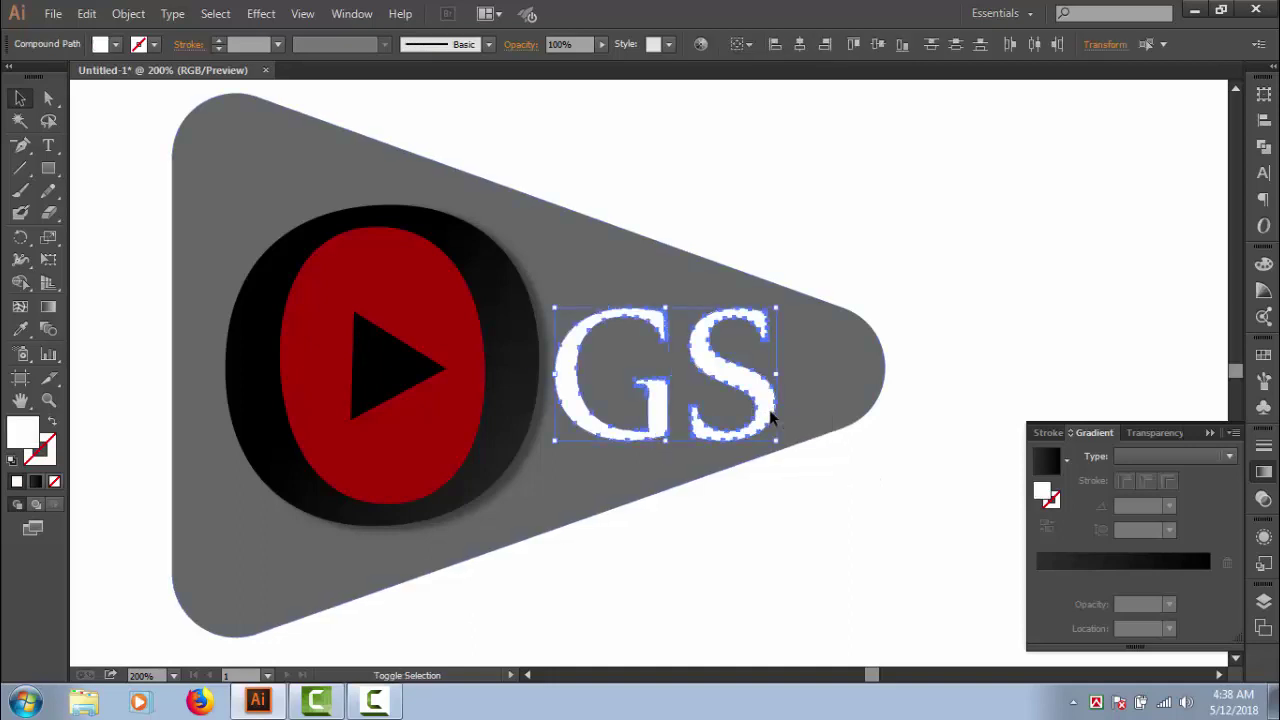
left_click(840, 497)
left_click(668, 432)
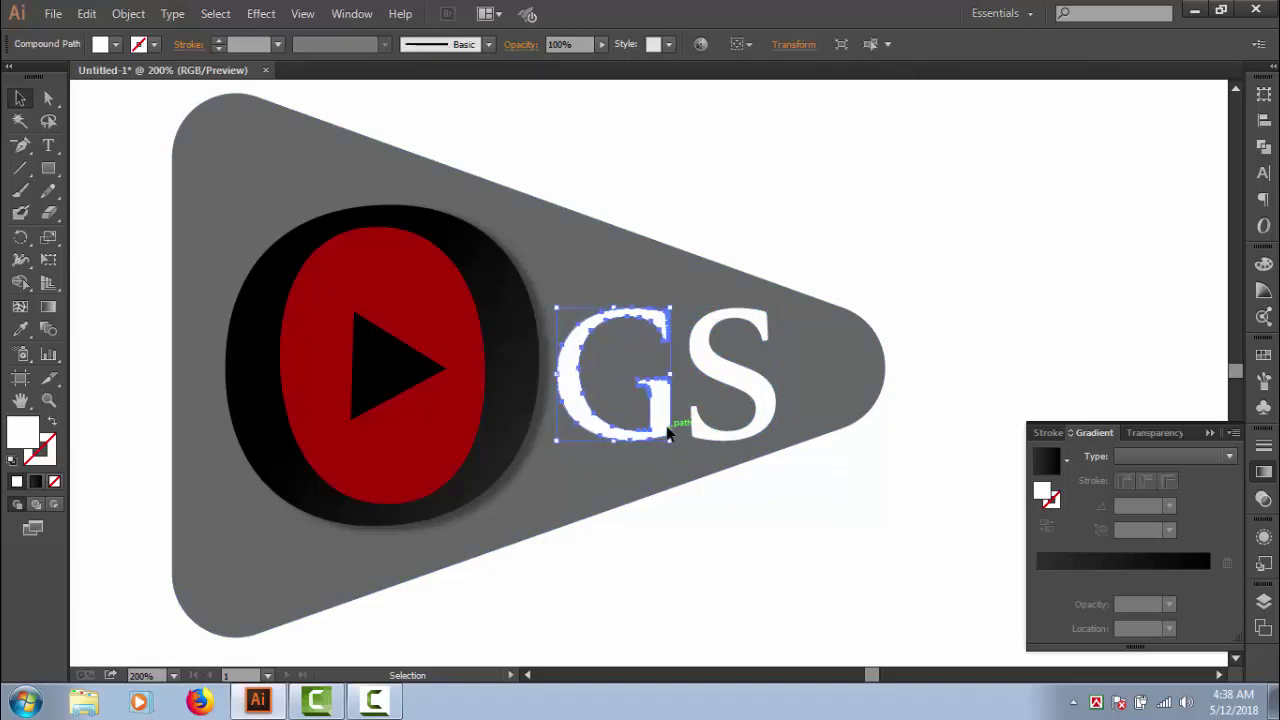
left_click(756, 595)
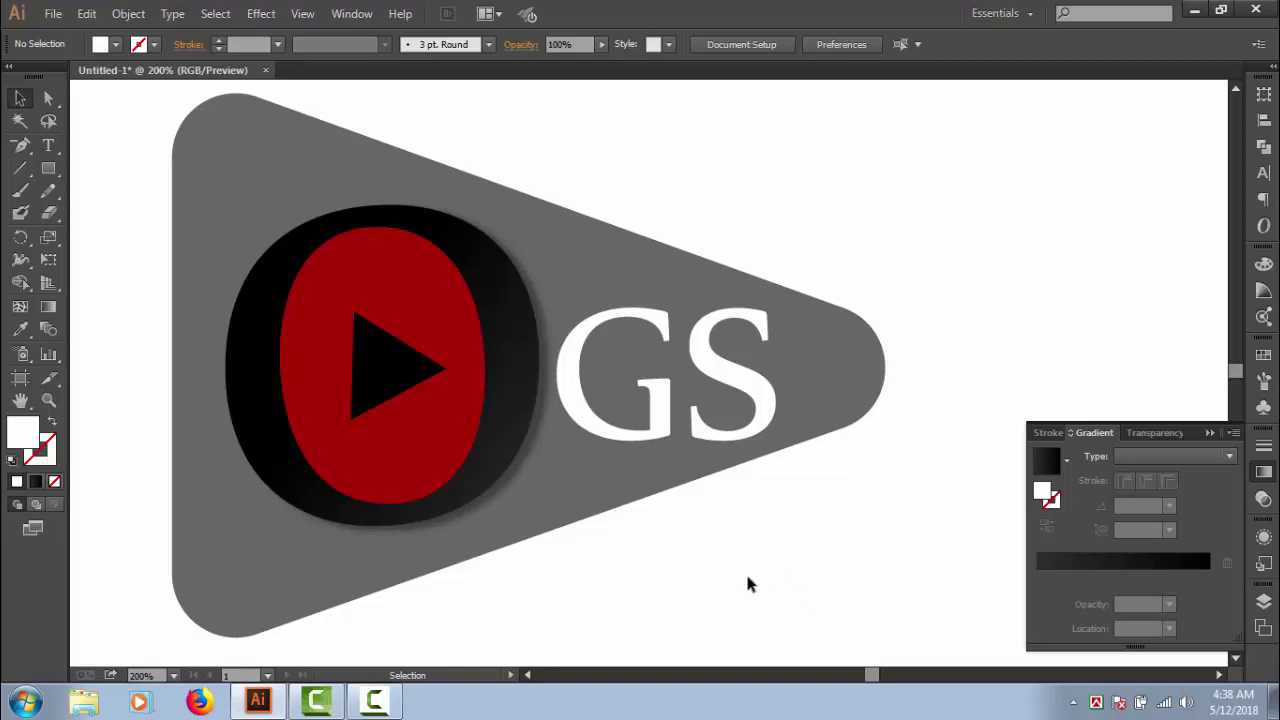
left_click(395, 378)
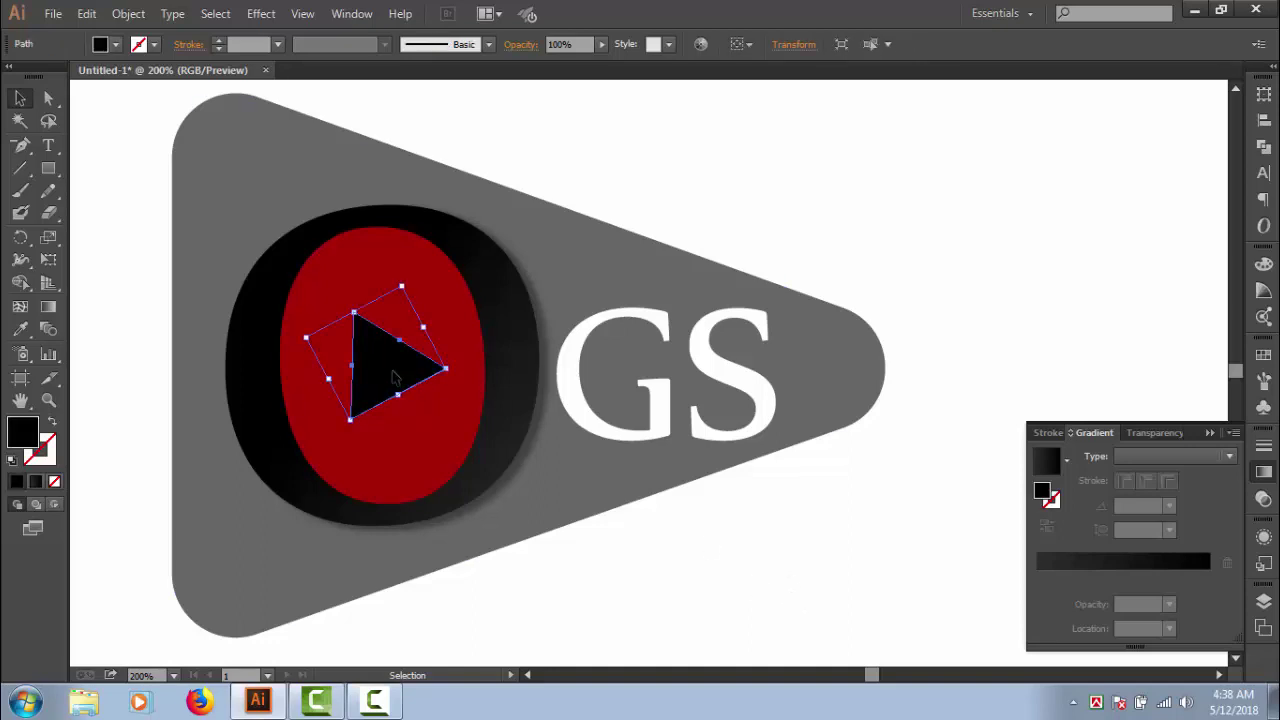
left_click(1100, 565)
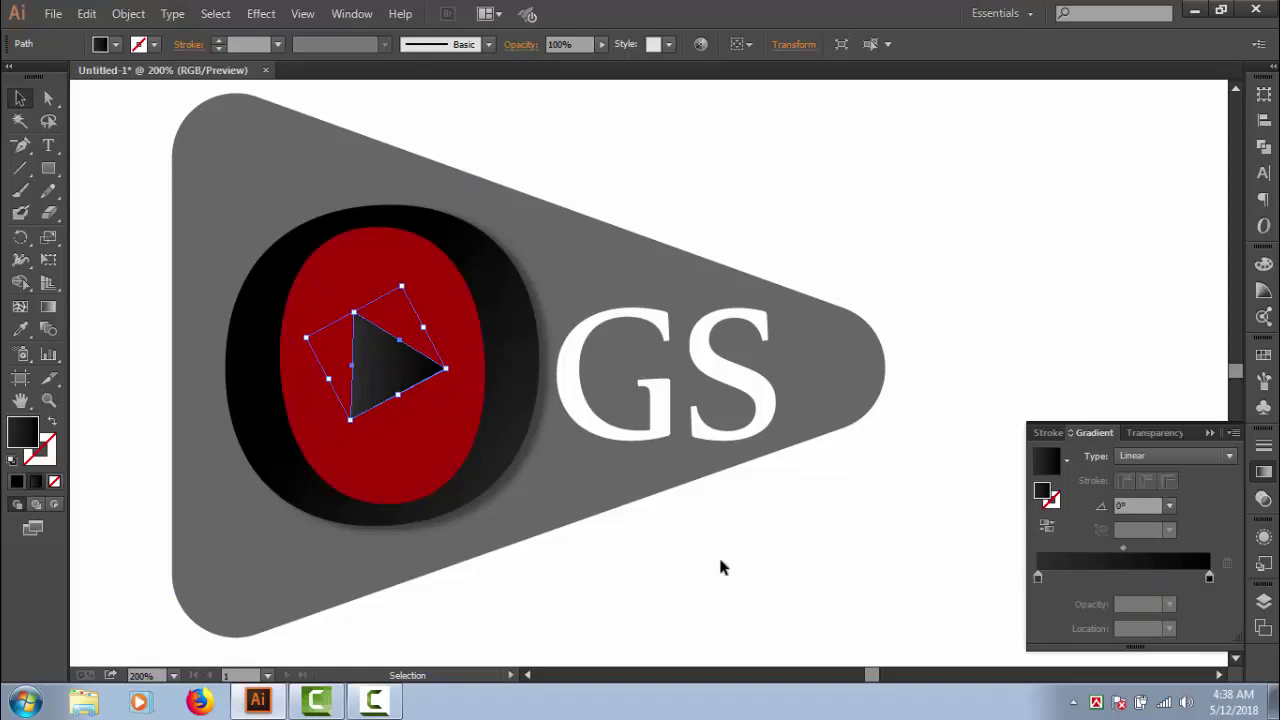
Copy the gradient triangle and paste the copy in back.
left_click(53, 13)
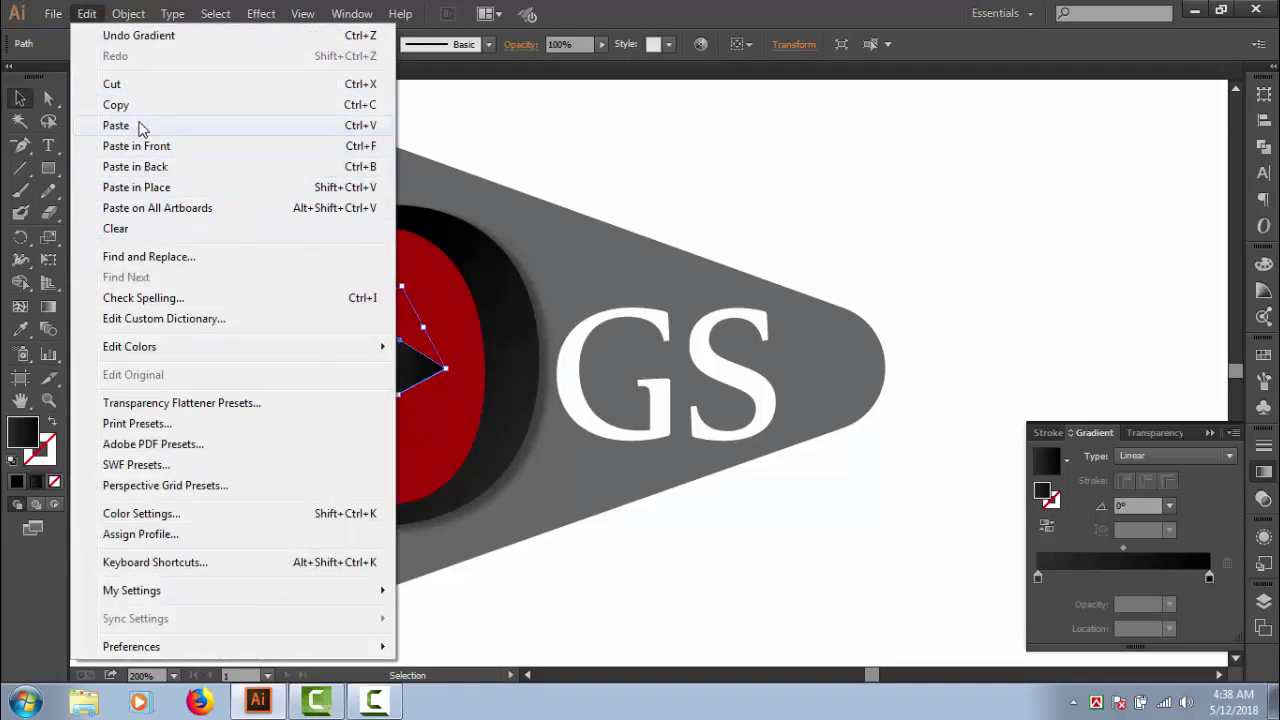
left_click(116, 105)
left_click(87, 13)
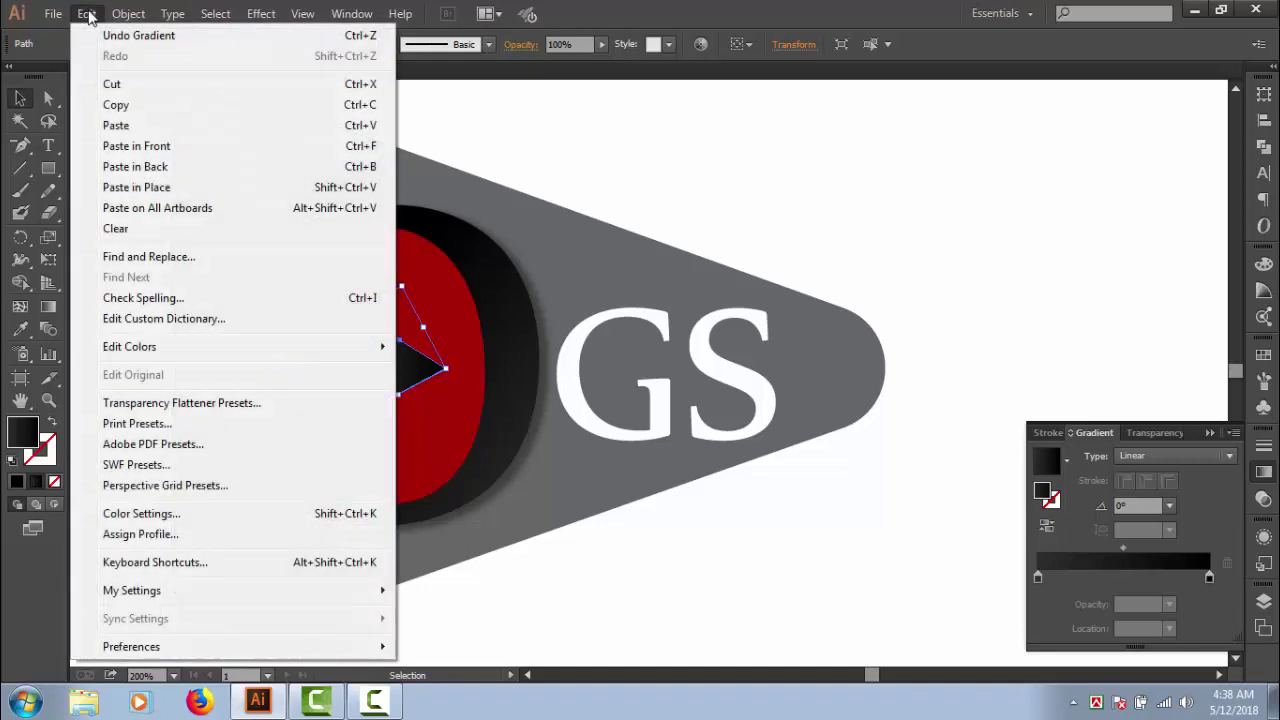
left_click(152, 168)
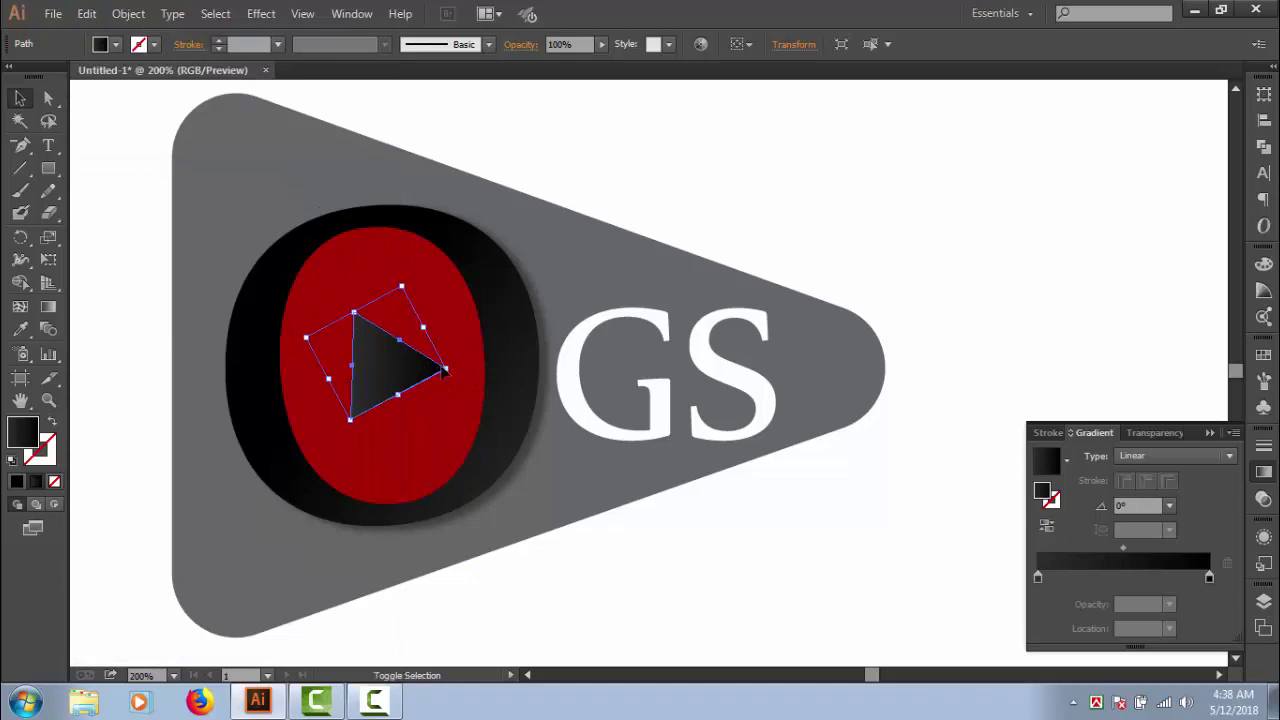
Enlarge the back triangle copy slightly to about 54.55 × 61.92 px.
left_click_drag(447, 369, 457, 369)
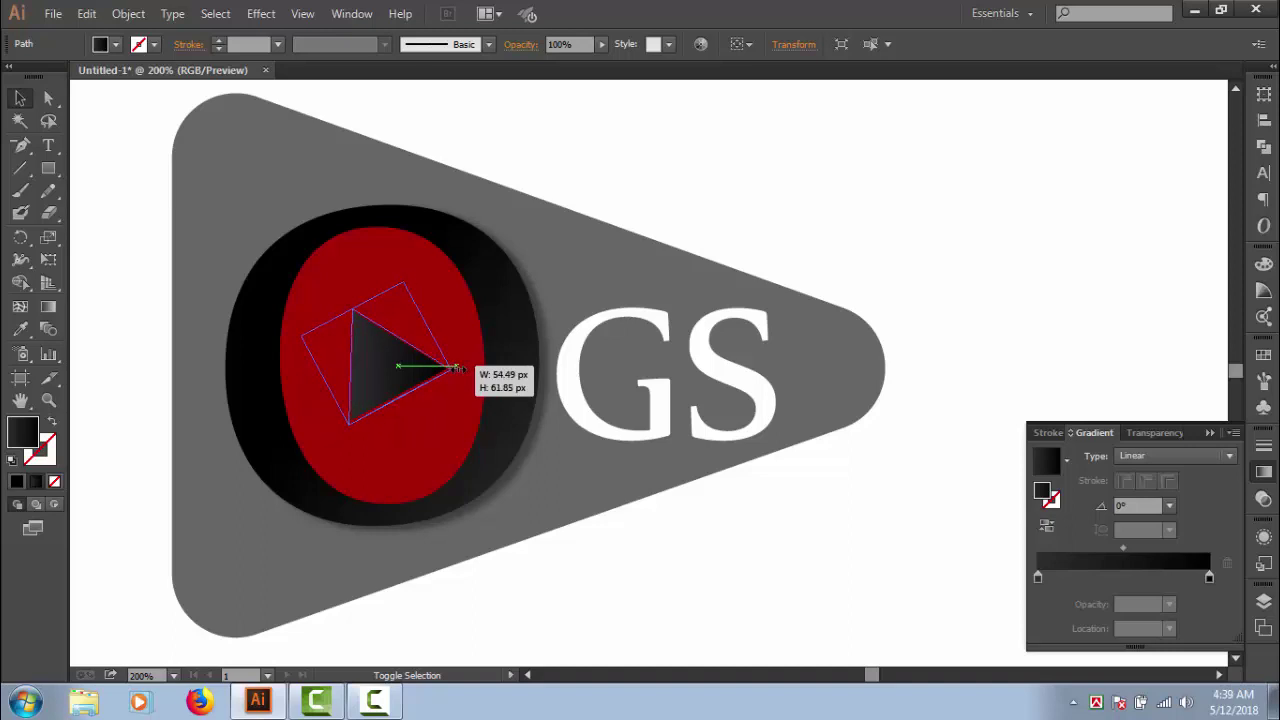
left_click_drag(457, 369, 458, 367)
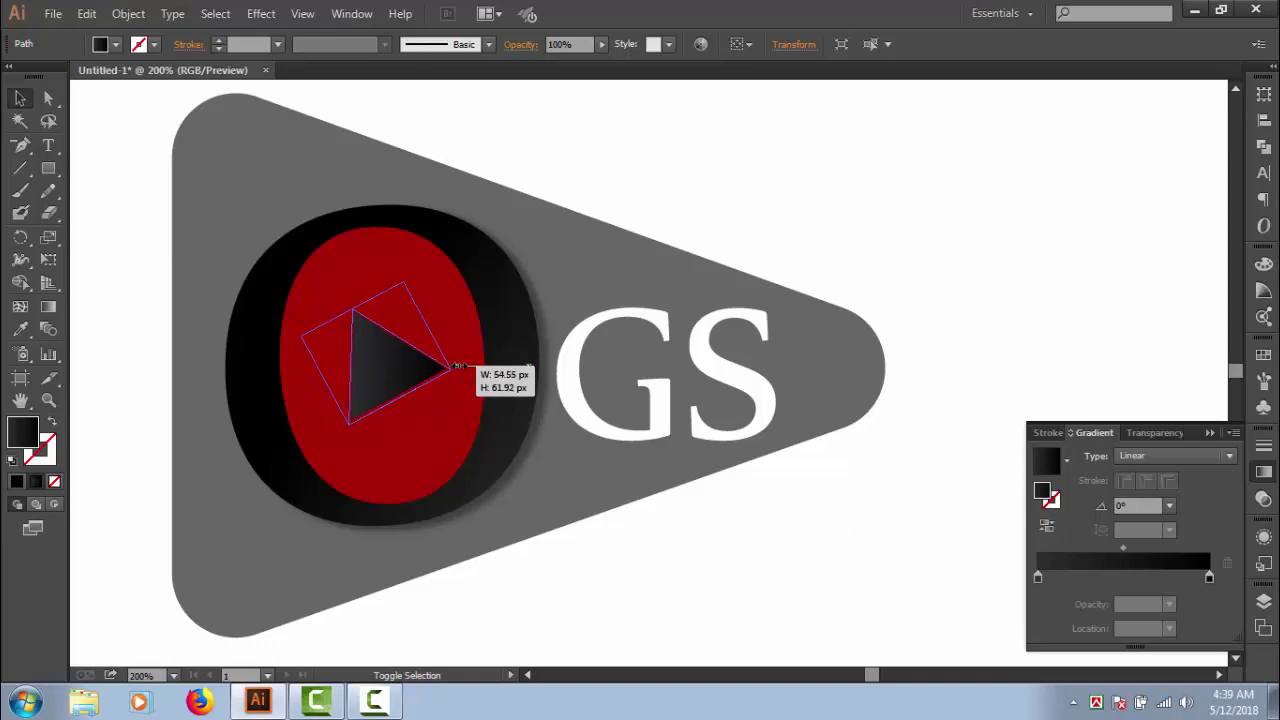
left_click_drag(458, 367, 458, 367)
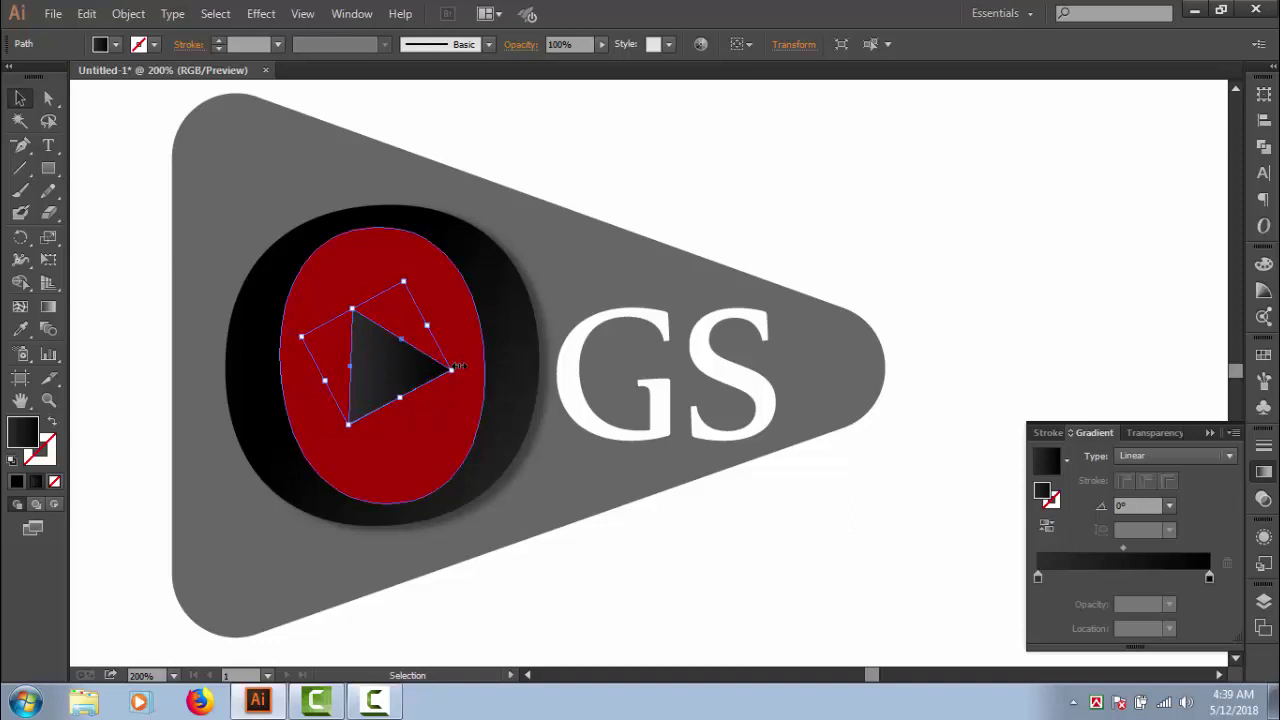
Angle the triangle's gradient from upper right to lower left at about -139.8°, then deselect.
left_click(405, 378)
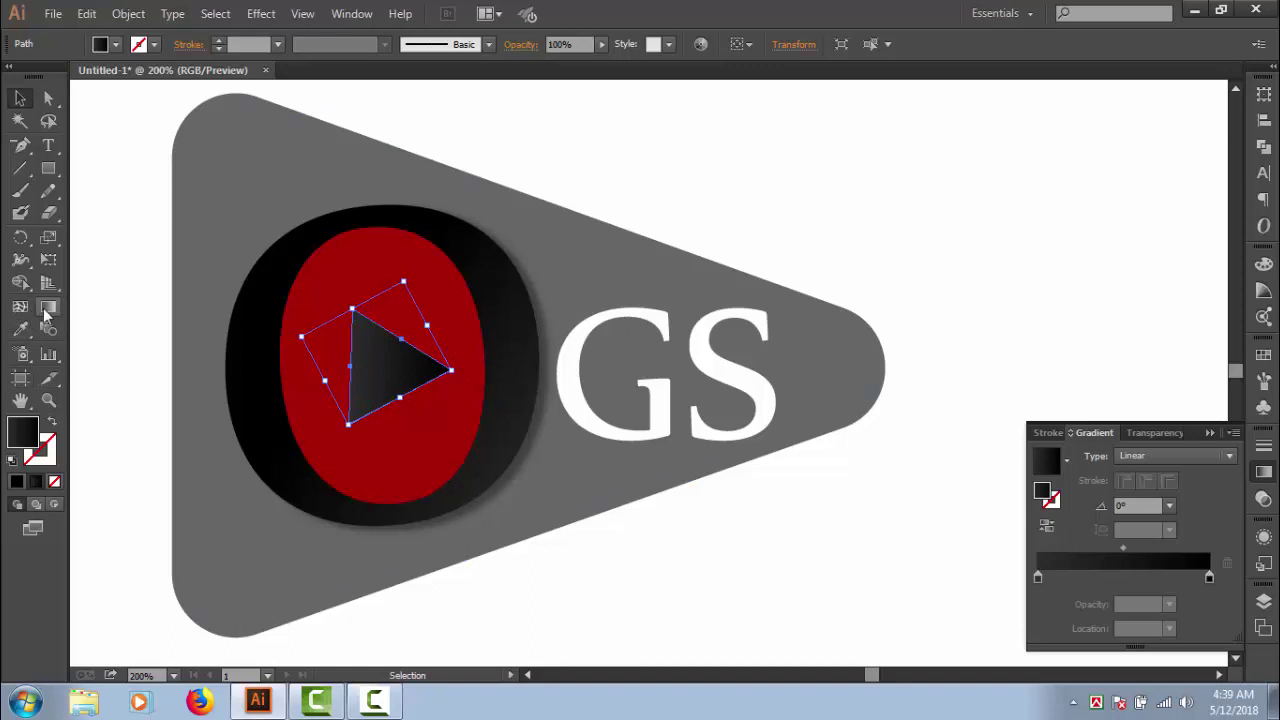
left_click(48, 306)
left_click_drag(458, 375, 313, 364)
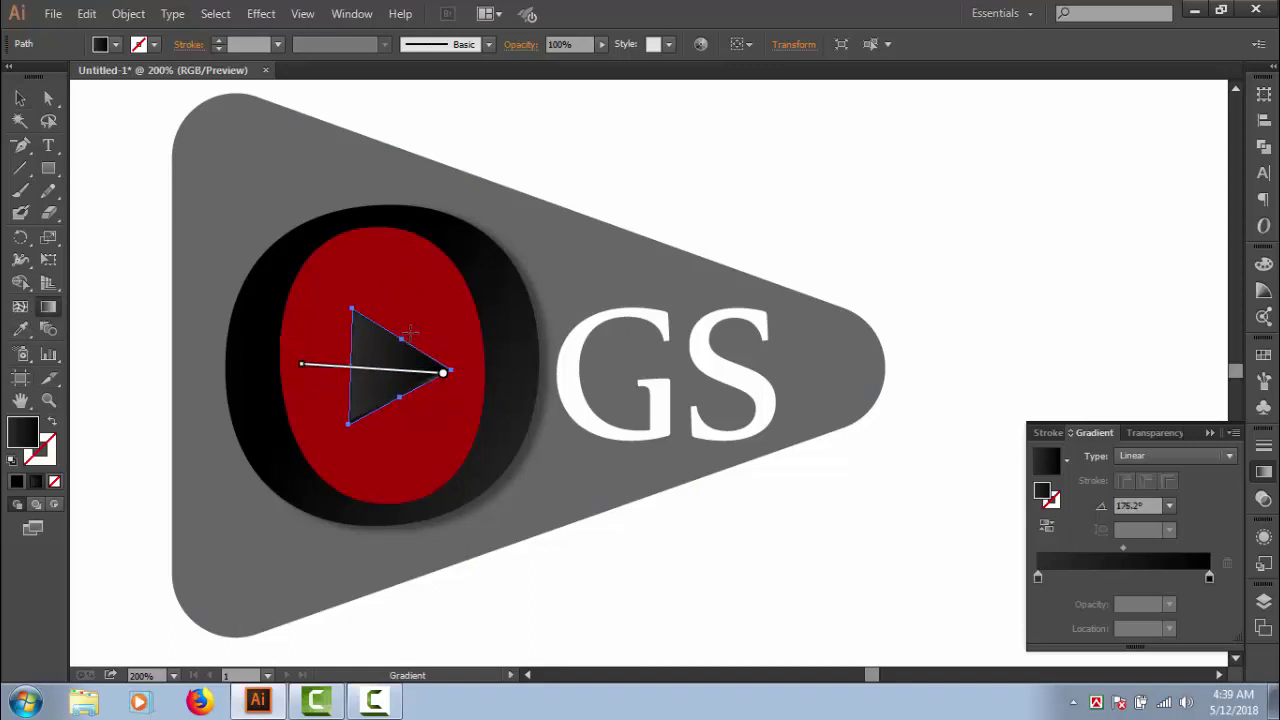
left_click_drag(404, 335, 293, 403)
left_click_drag(433, 313, 331, 399)
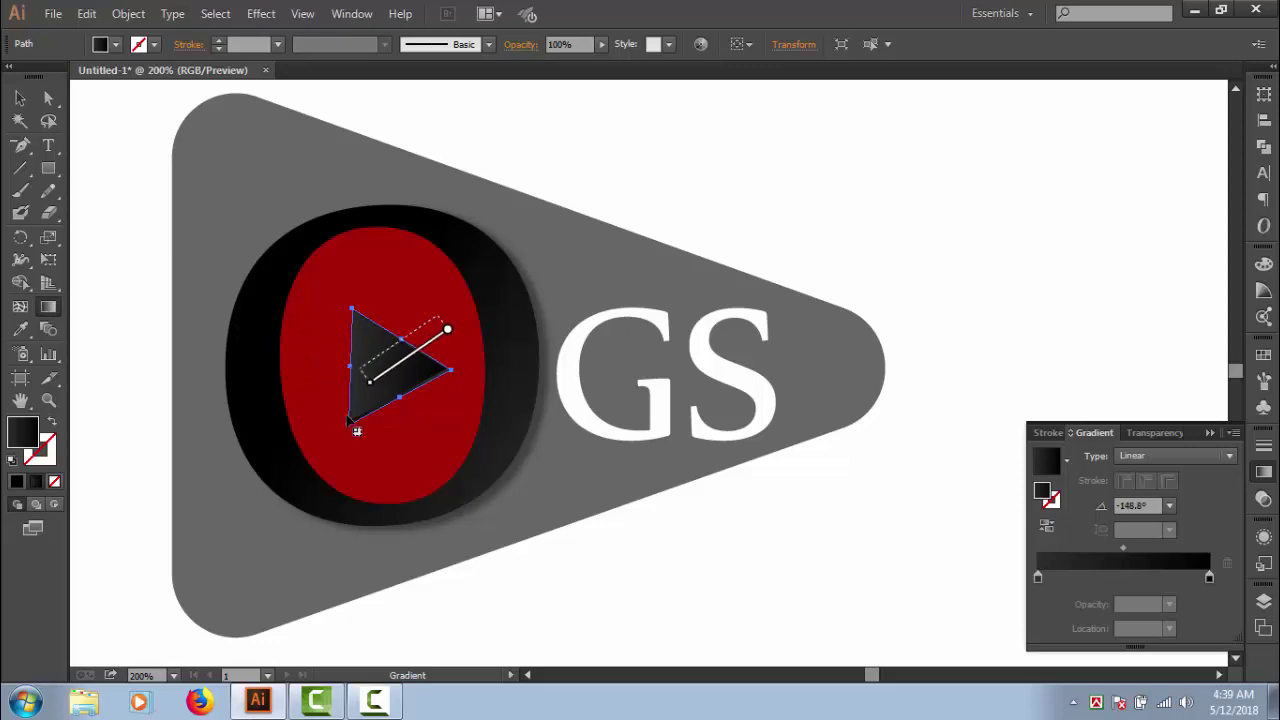
left_click(20, 98)
left_click(136, 150)
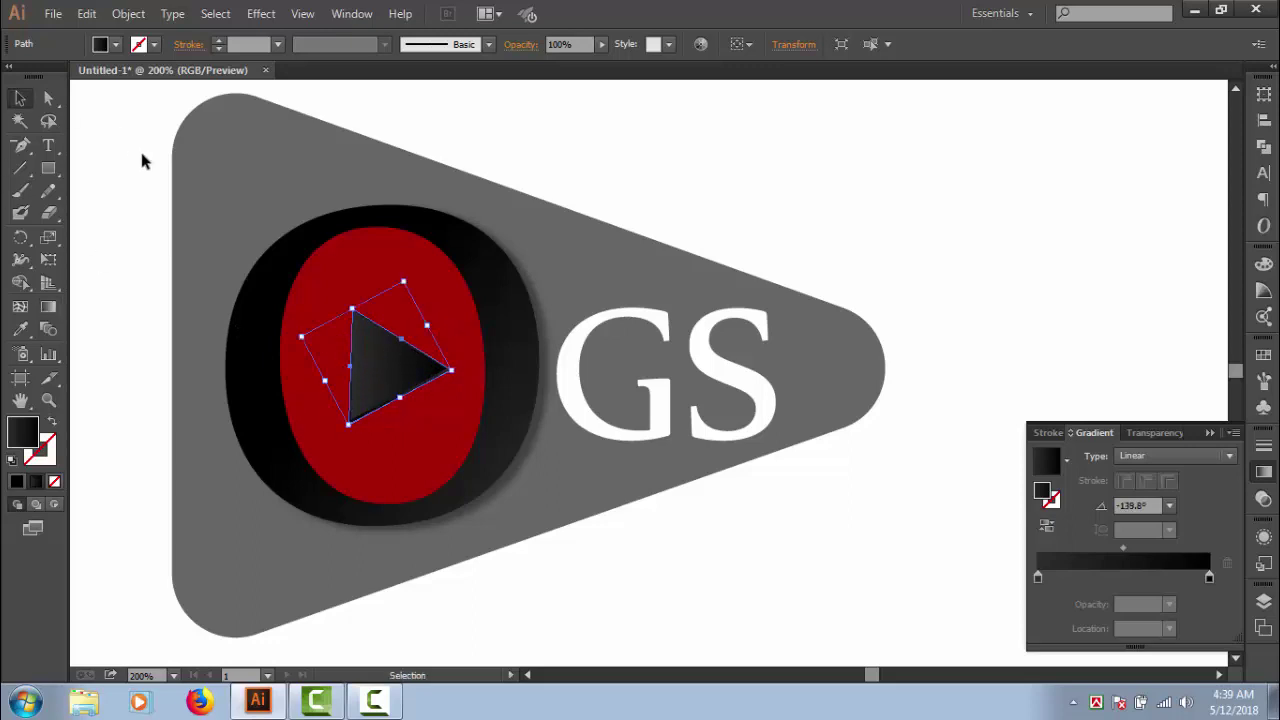
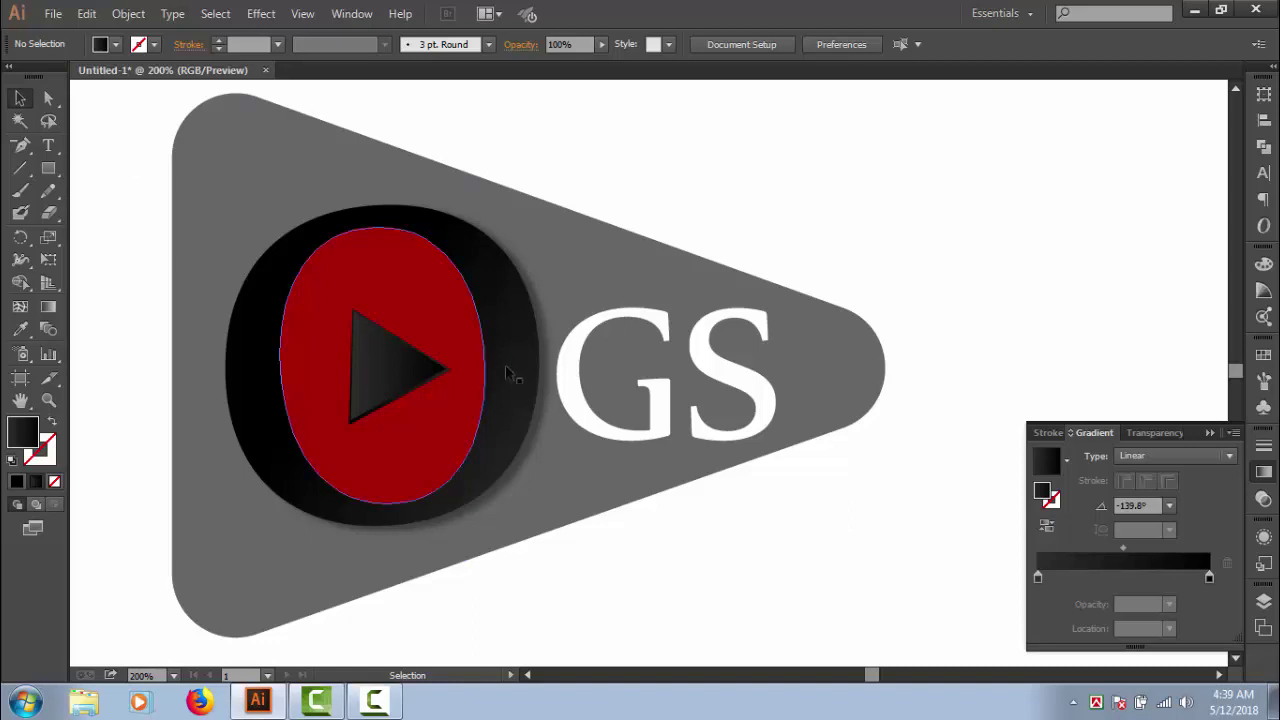
Nudge the black and red ellipses slightly to the right.
left_click(542, 399)
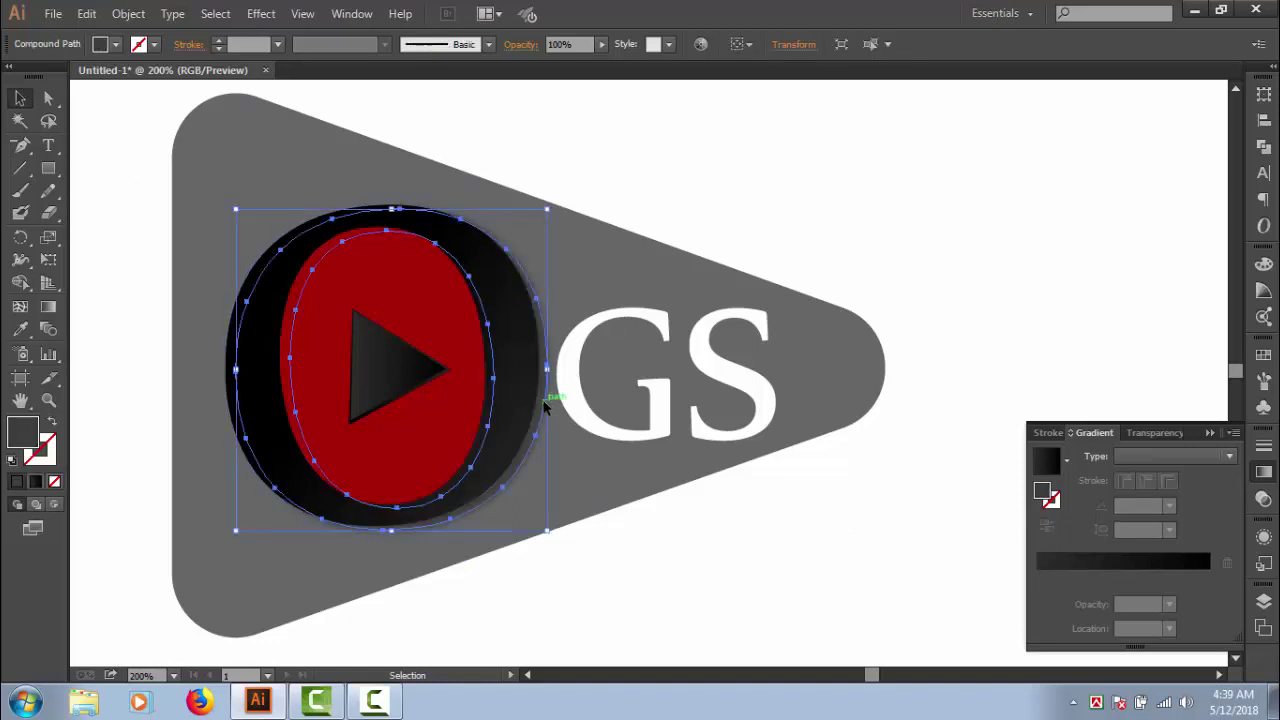
left_click(715, 598)
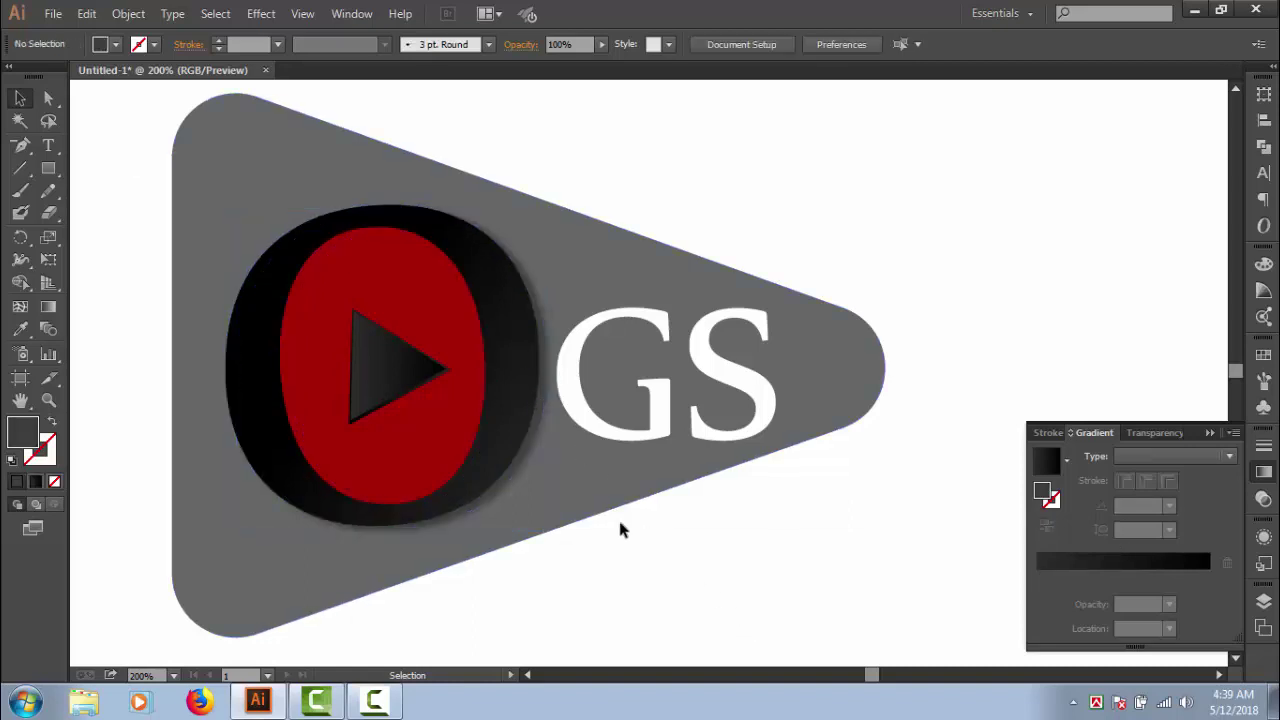
left_click(542, 398)
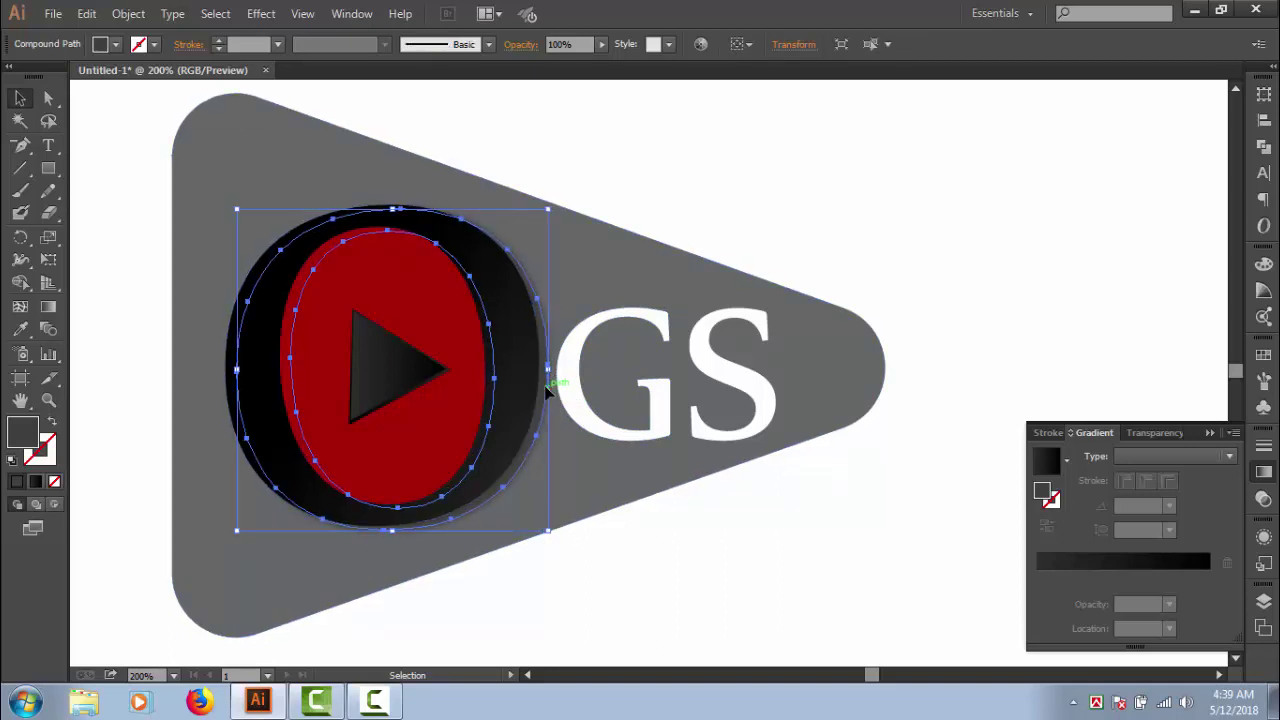
key("Right")
key("Right")
key("Right")
key("Right")
key("Right")
left_click(652, 556)
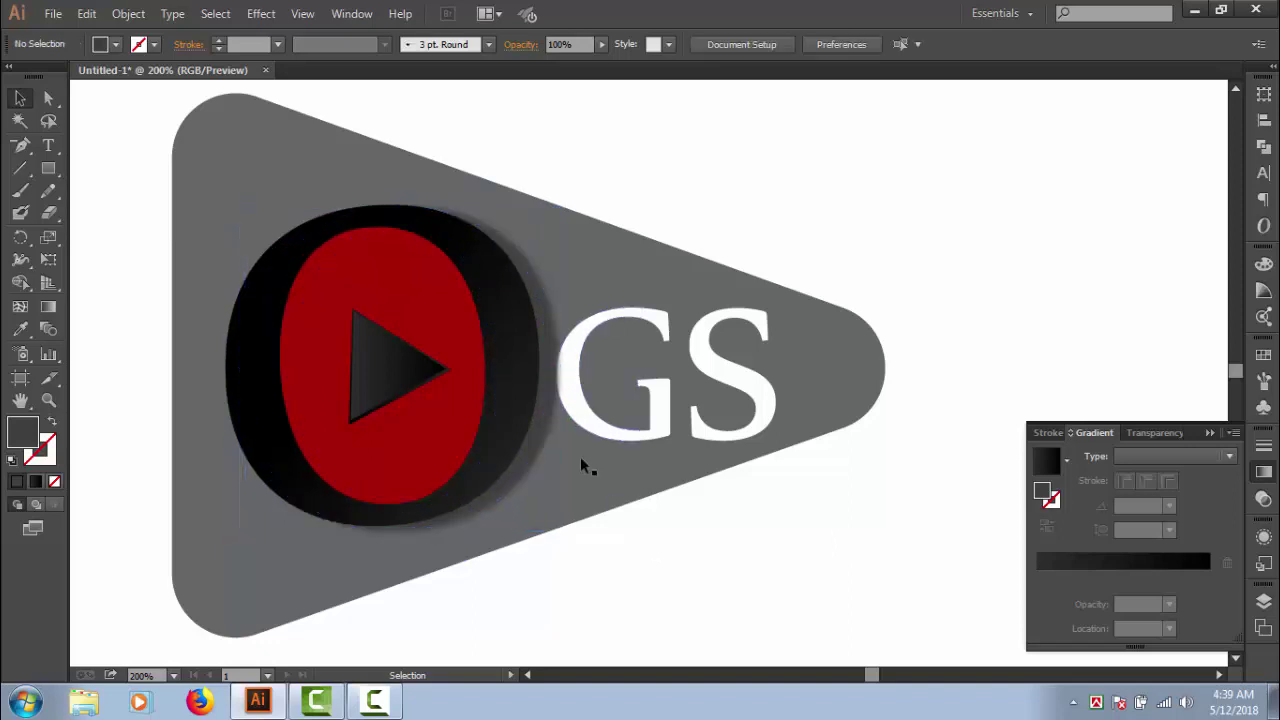
Enlarge the black ellipse from its lower-right corner to about 173 × 177 px.
left_click(518, 388)
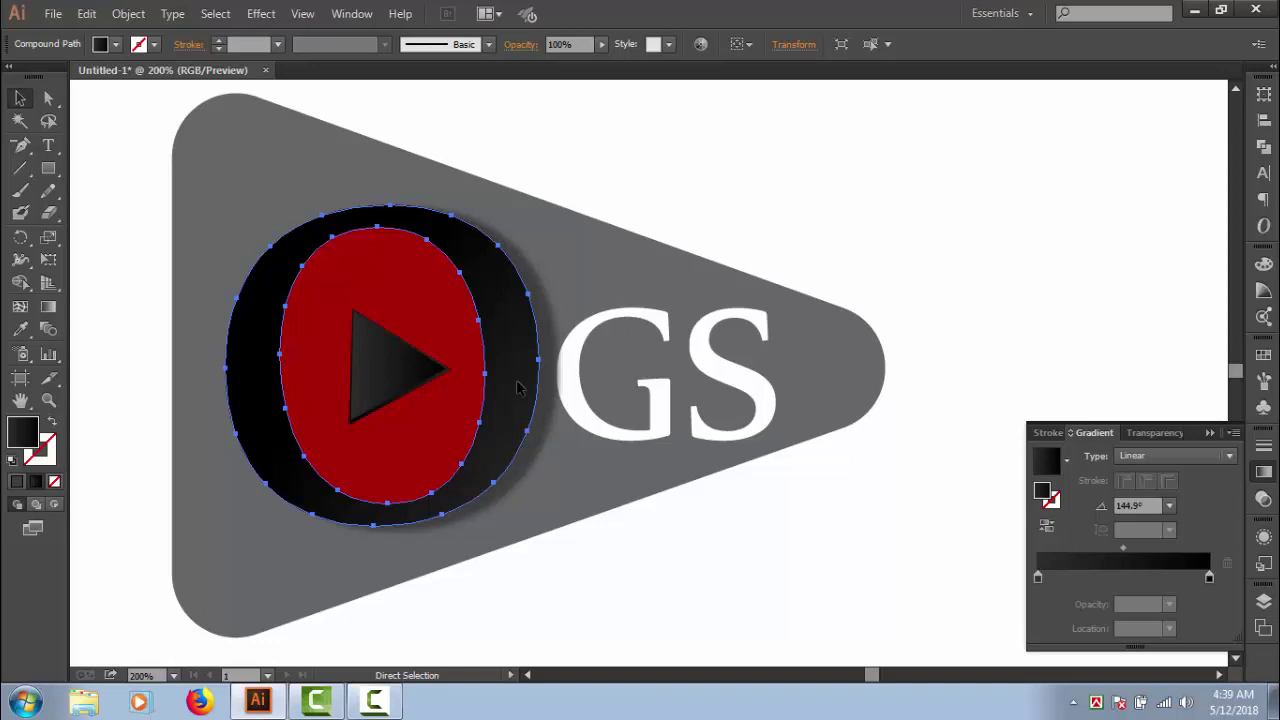
key("v")
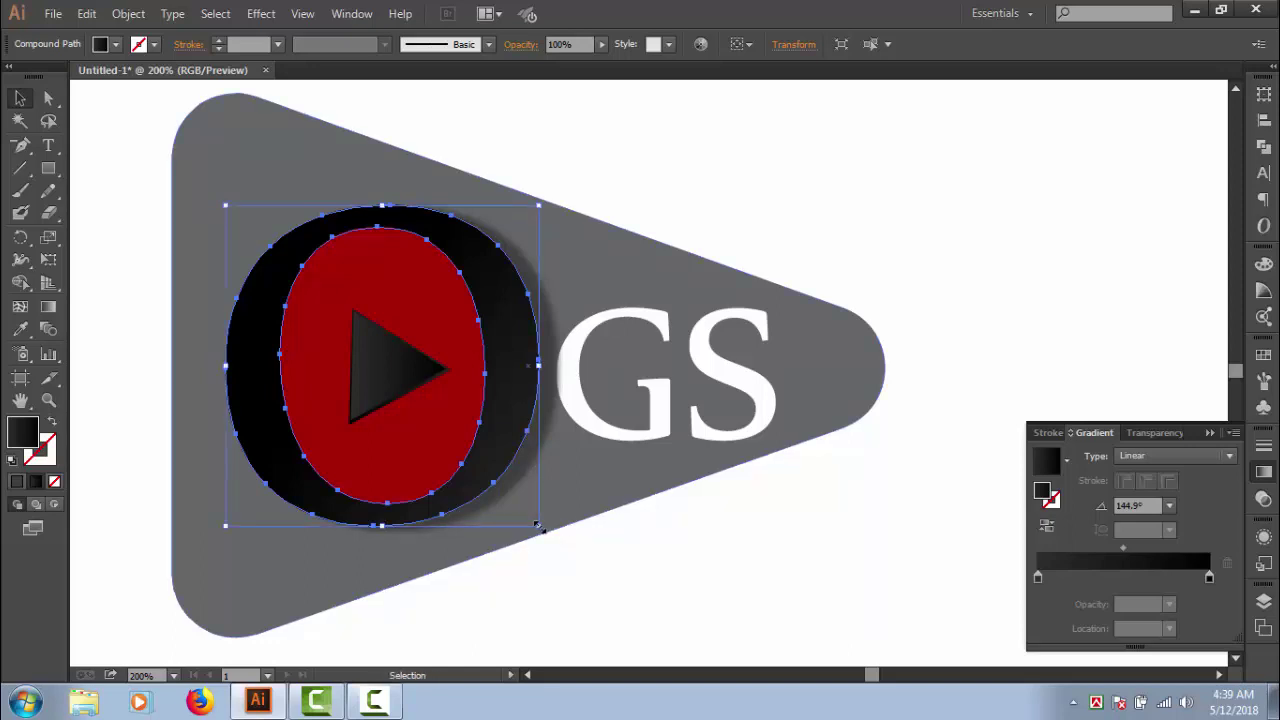
left_click_drag(538, 526, 552, 530)
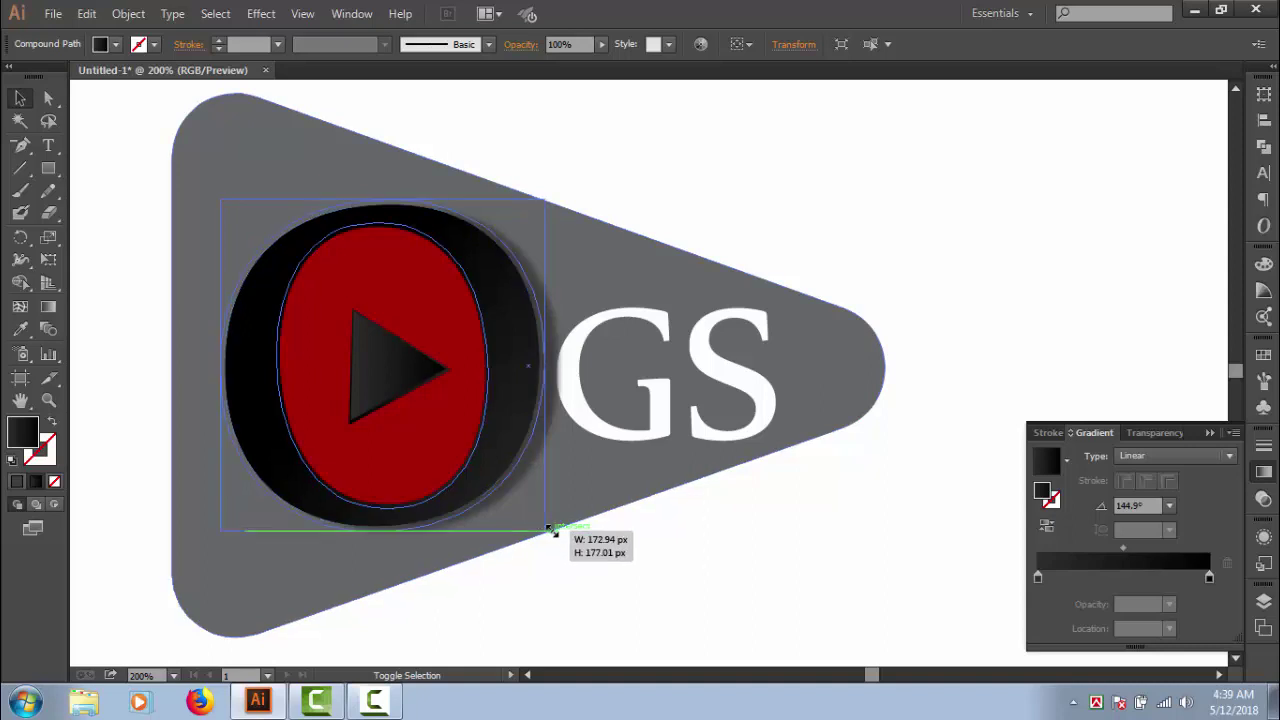
left_click_drag(552, 530, 549, 529)
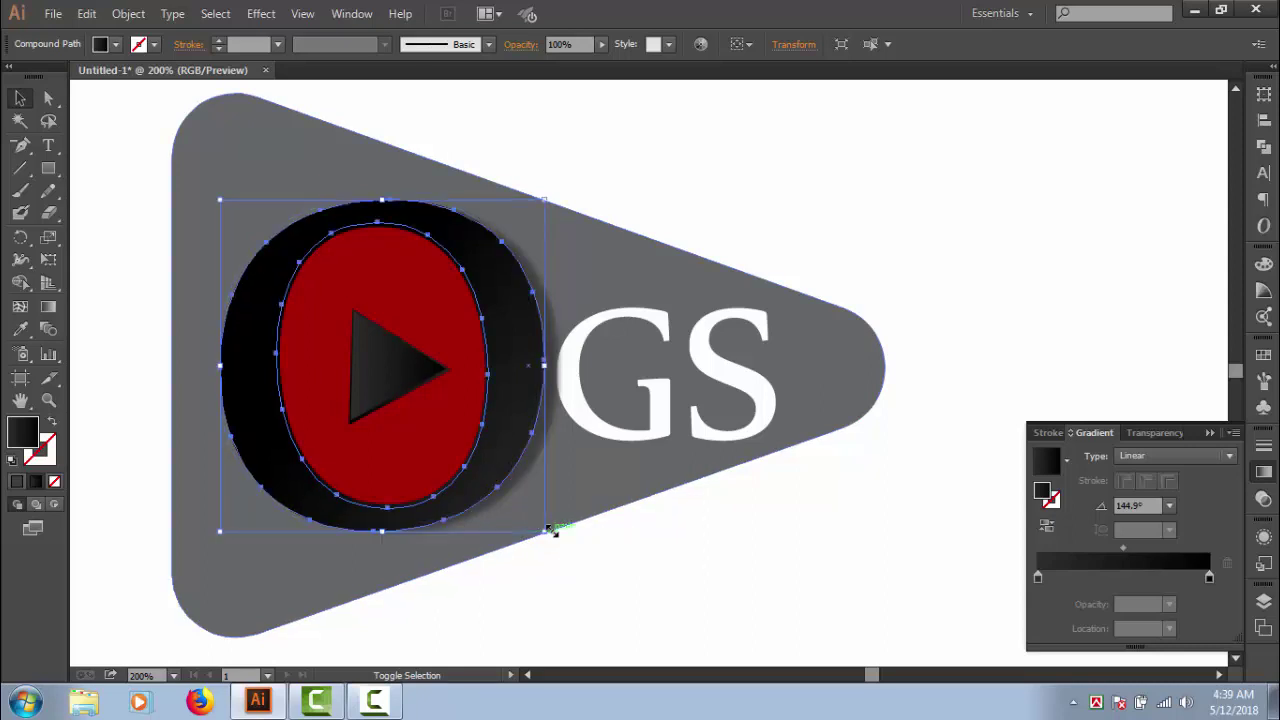
Redraw the black ellipse's gradient diagonally from upper left to lower right at -51.5°.
left_click(54, 308)
left_click_drag(400, 357, 583, 506)
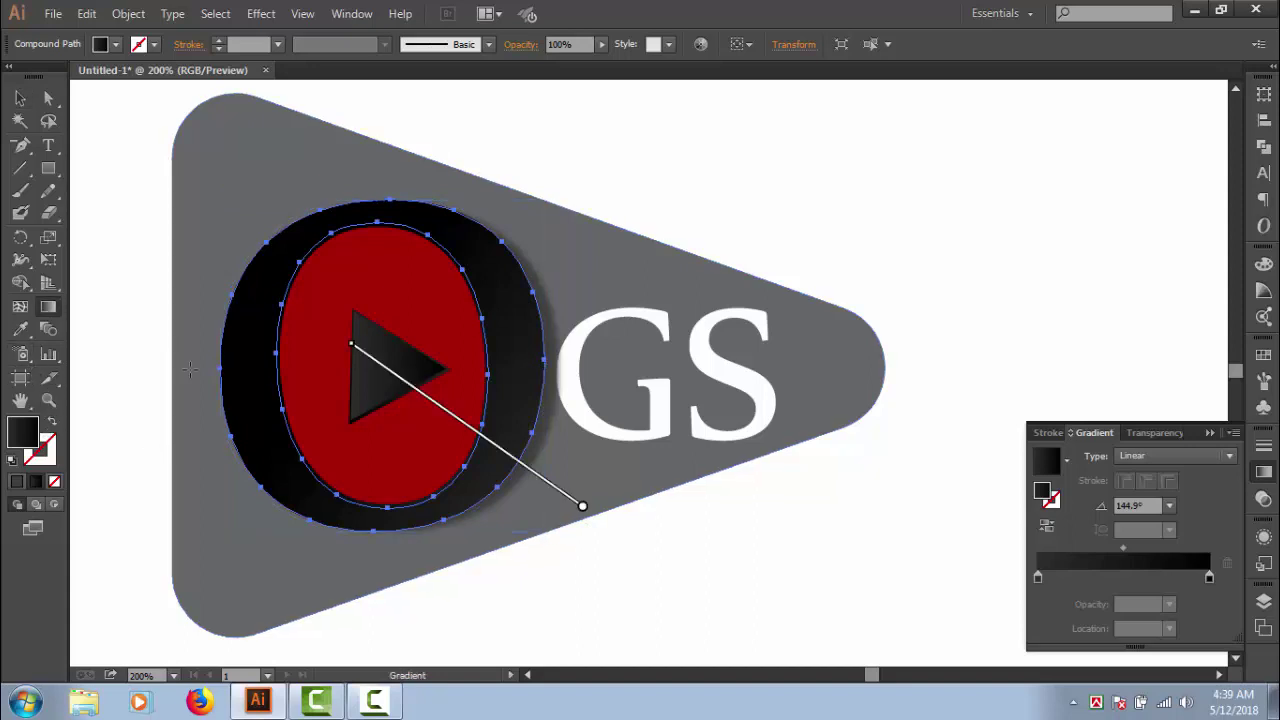
mouse_move(481, 356)
left_mouse_down()
mouse_move(183, 388)
mouse_move(481, 370)
left_mouse_up()
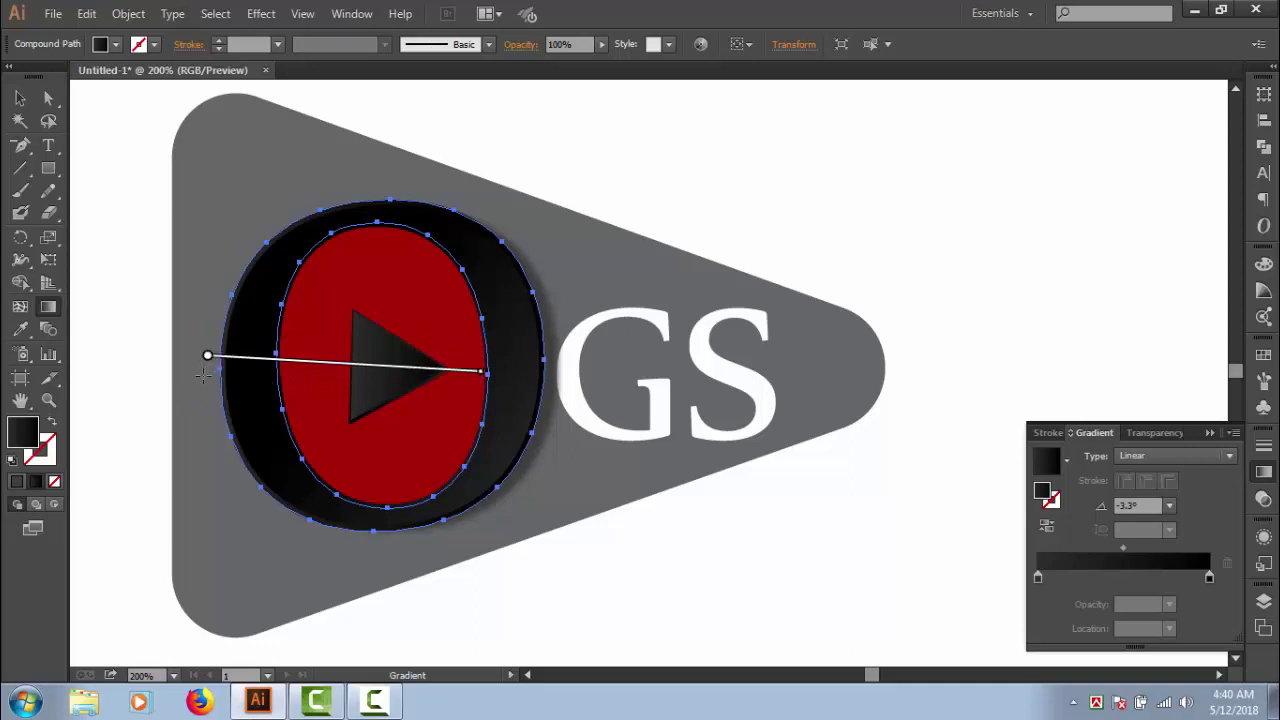
left_click_drag(220, 378, 510, 363)
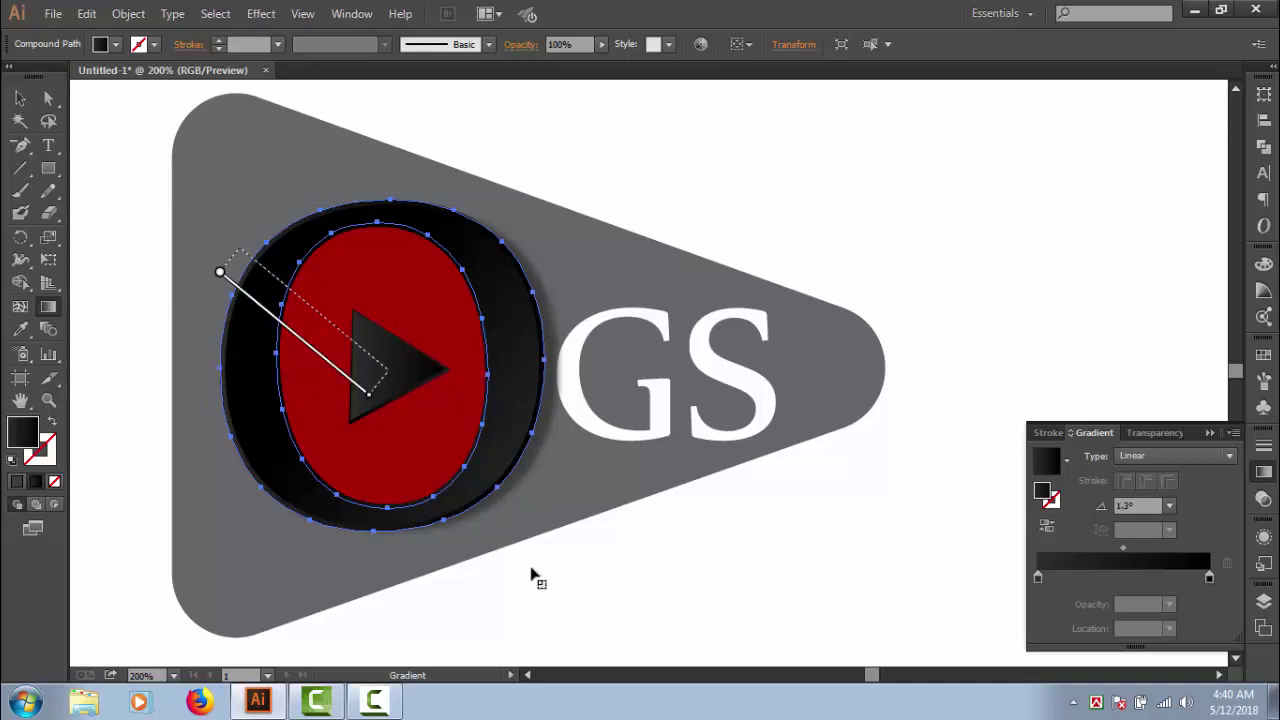
left_click_drag(250, 240, 570, 543)
left_click_drag(278, 238, 597, 636)
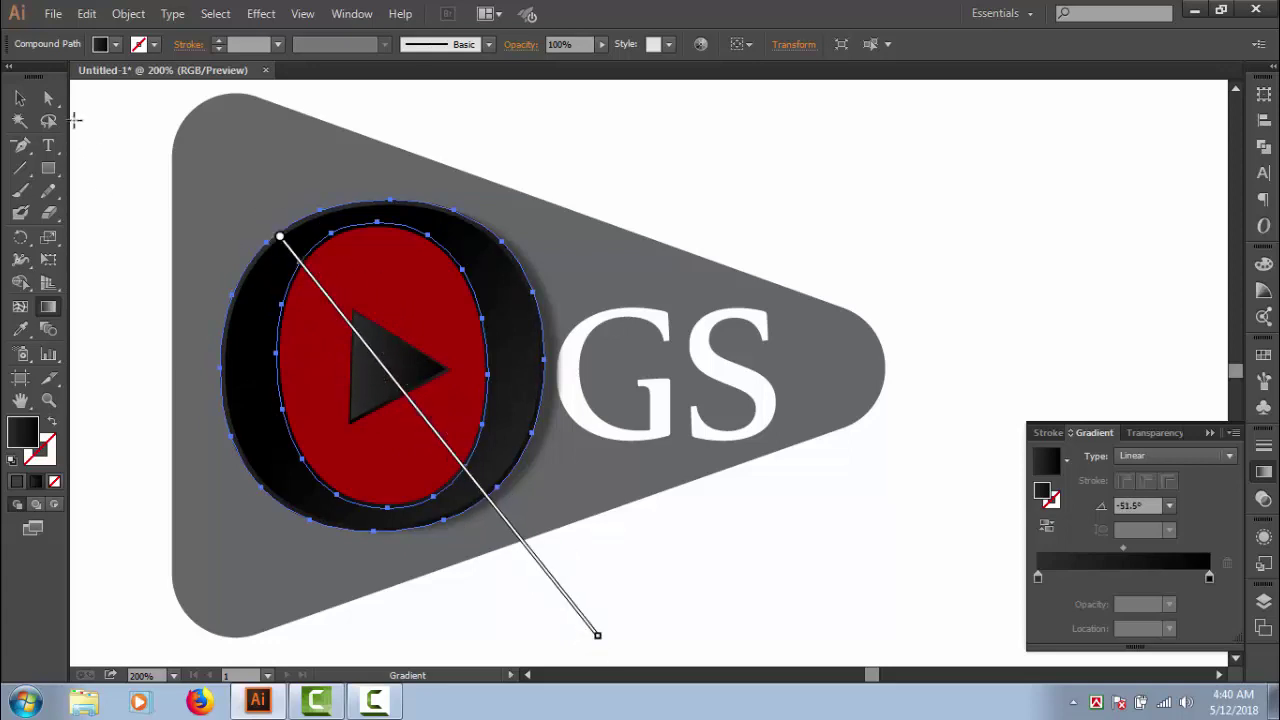
left_click(20, 97)
left_click(126, 177)
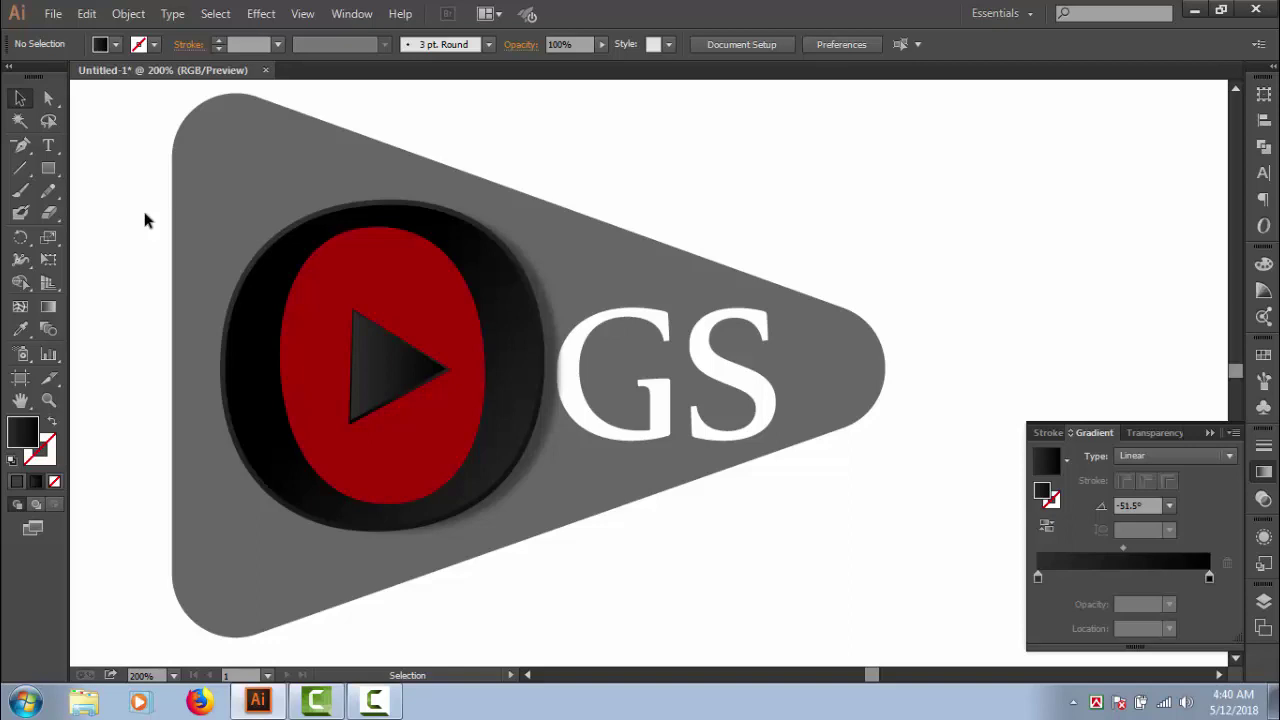
Nudge the ellipses slightly to the left.
left_click(549, 420)
key("Left")
key("Left")
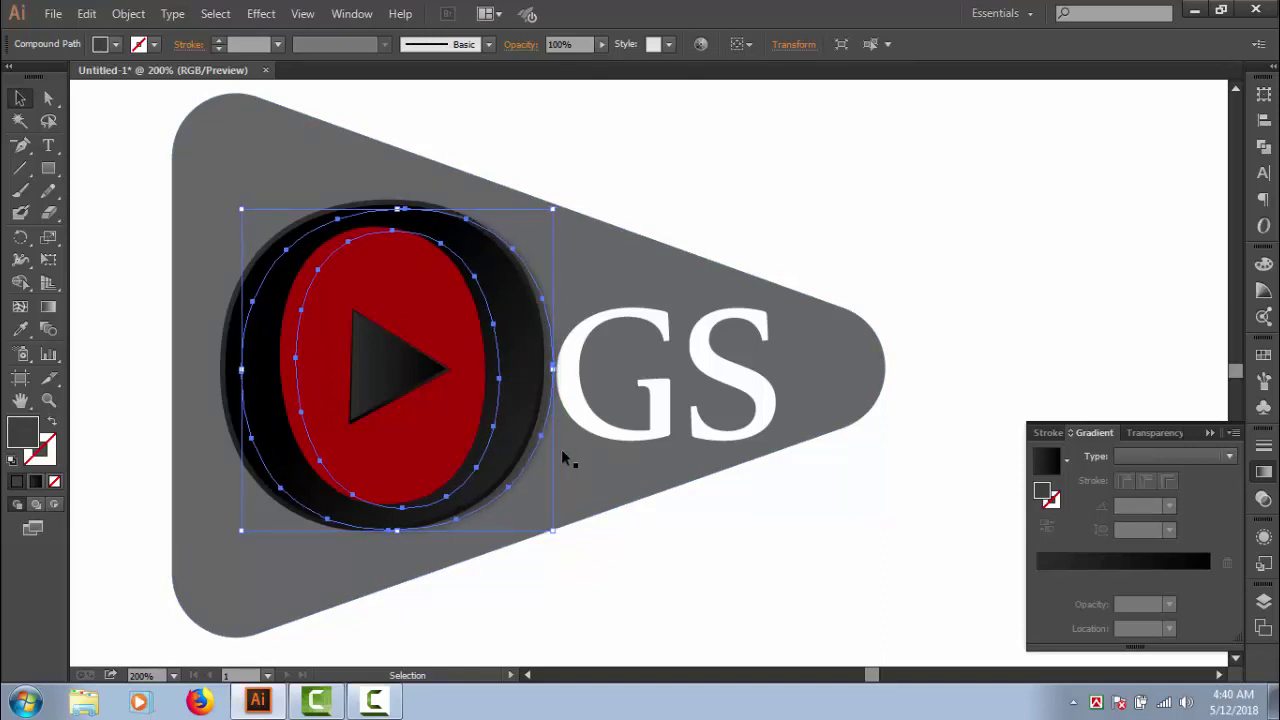
left_click(663, 559)
Lock the grey rounded-triangle background with Object > Lock > Selection.
left_click(266, 566)
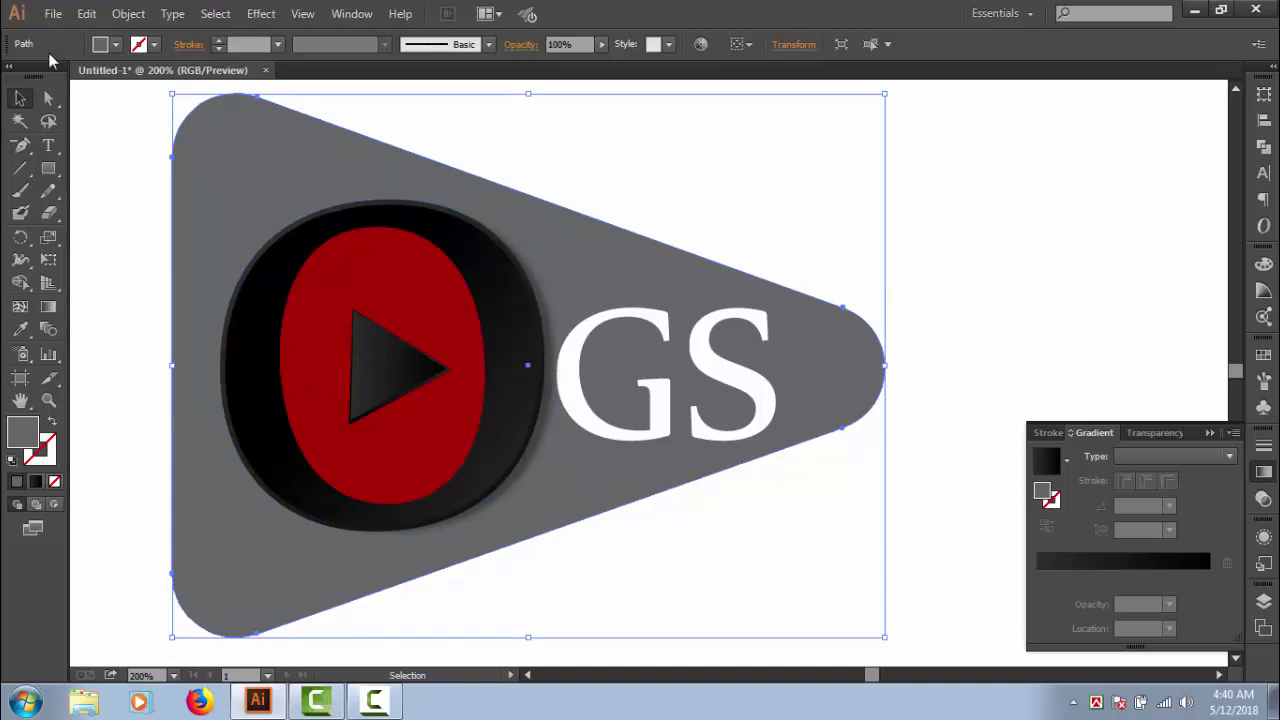
left_click(130, 14)
mouse_move(149, 125)
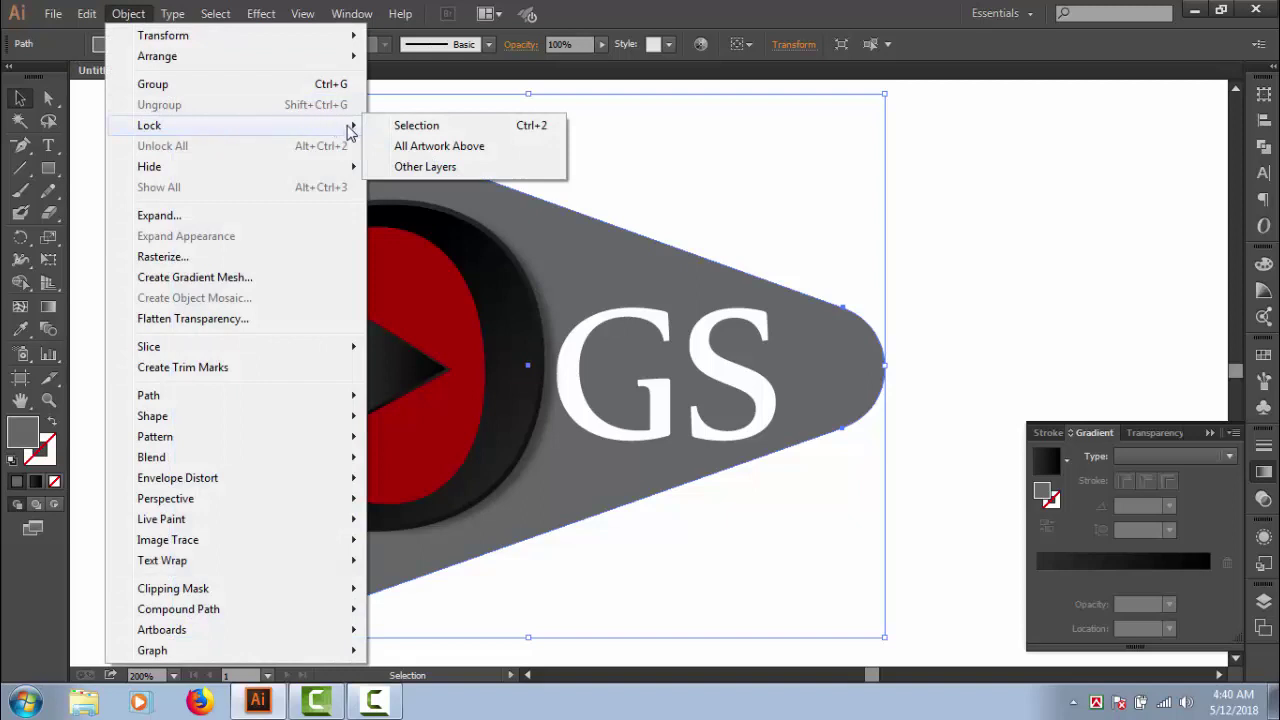
left_click(405, 127)
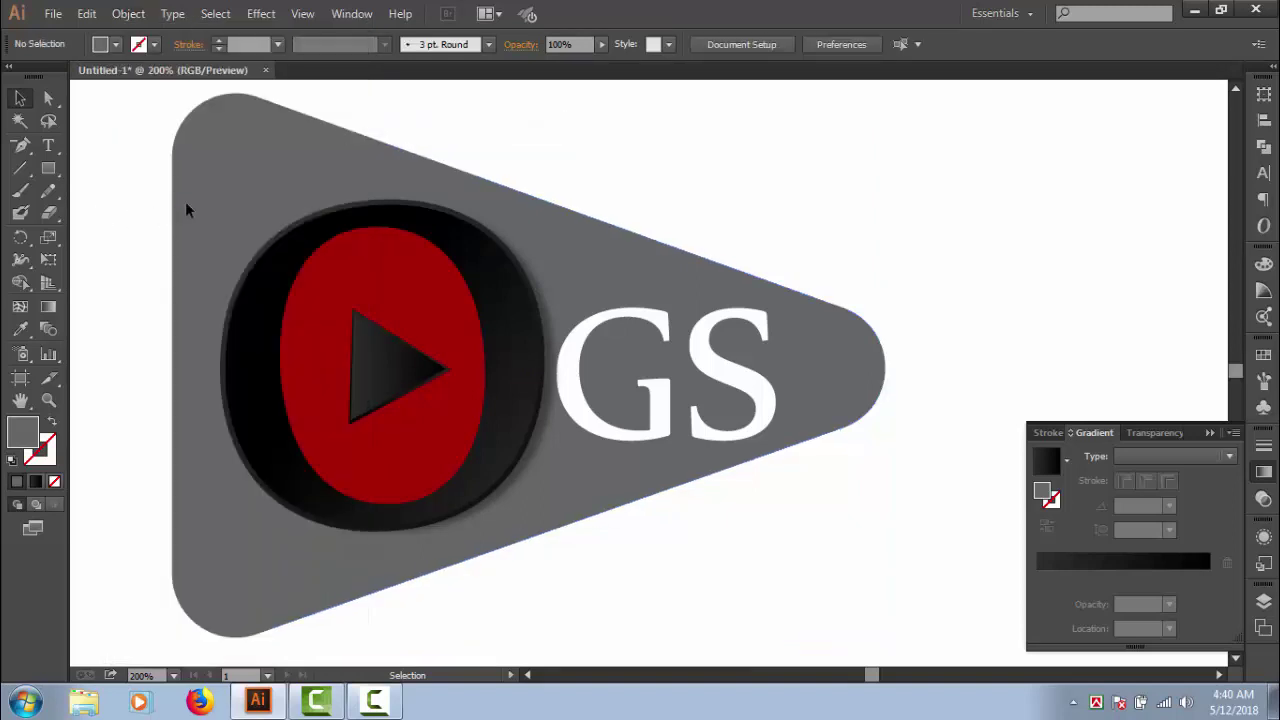
Group the black-and-red emblem pieces and nudge the group slightly left.
left_click_drag(230, 220, 543, 534)
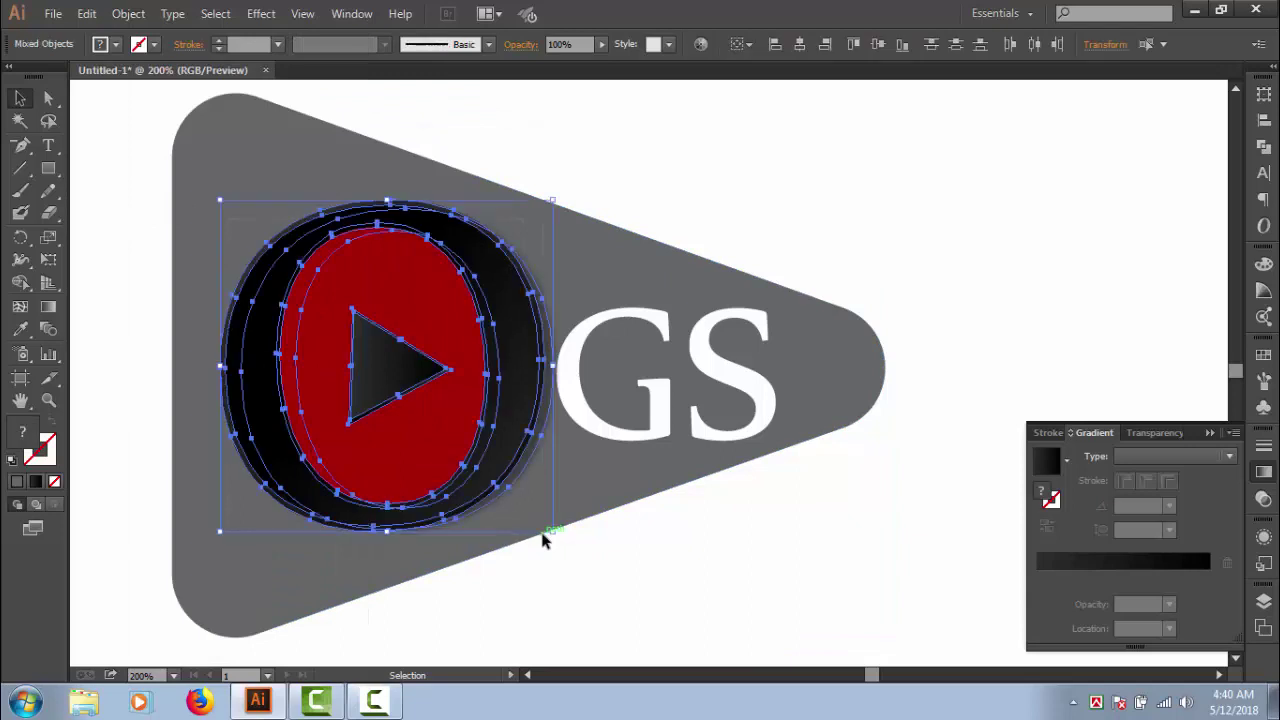
right_click(445, 326)
left_click(486, 410)
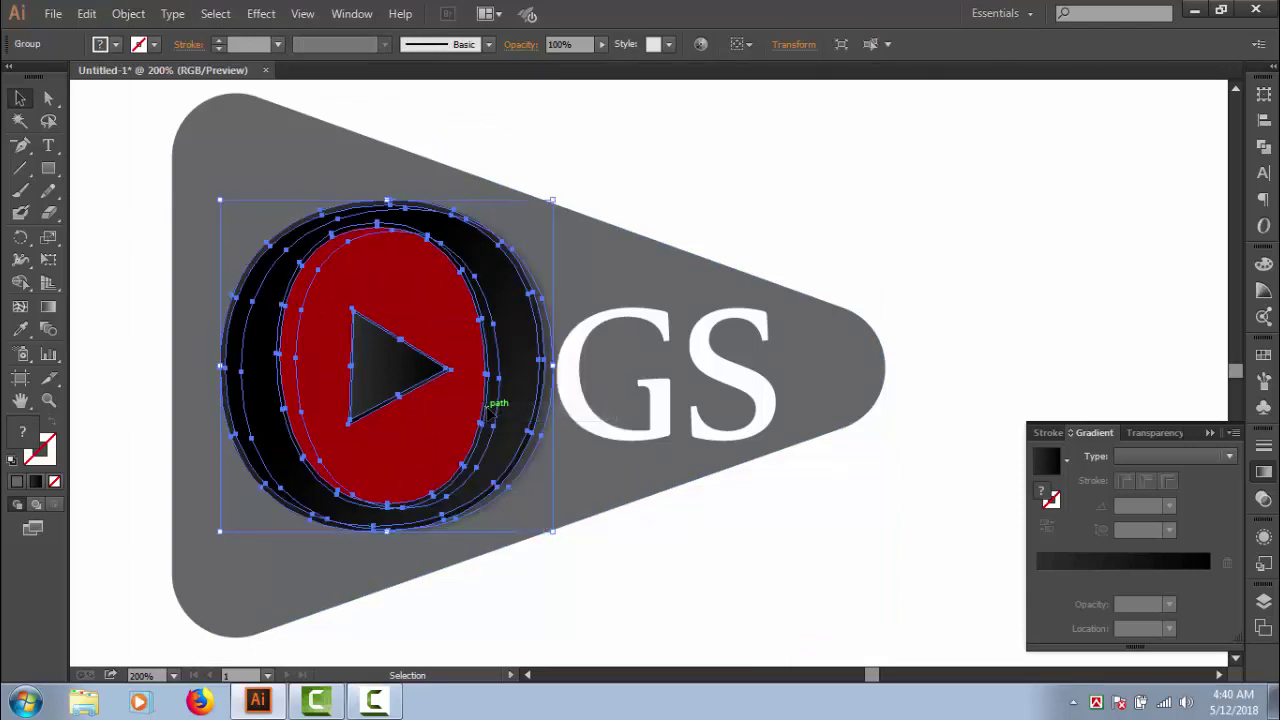
key("Left")
key("Left")
key("Left")
key("Left")
key("Left")
key("Left")
key("Left")
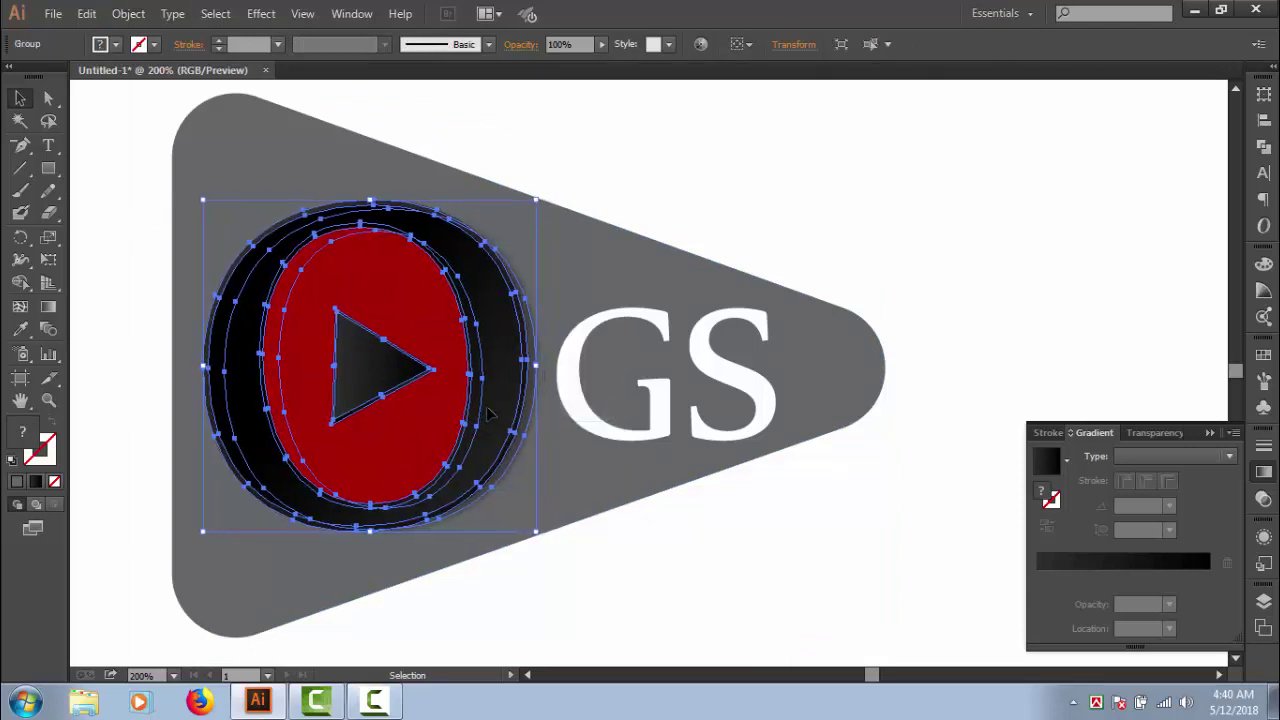
key("Right")
left_click(763, 505)
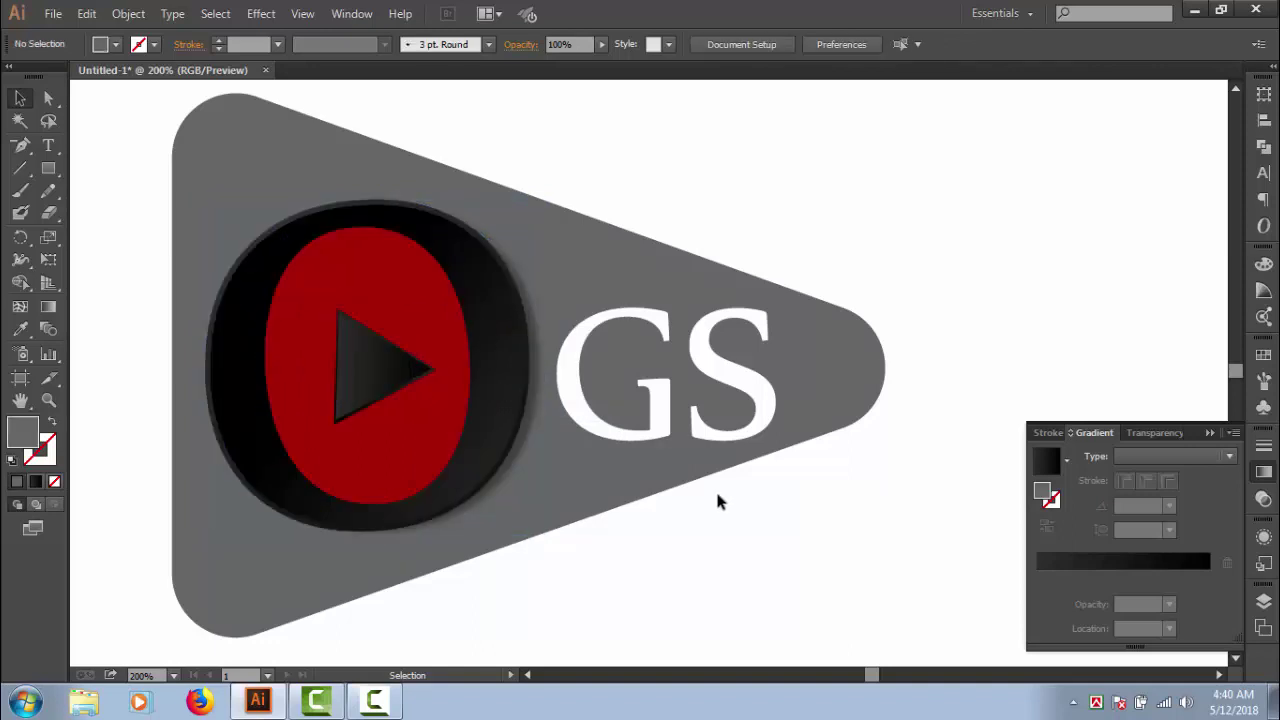
Ungroup the emblem pieces.
left_click(365, 441)
right_click(366, 442)
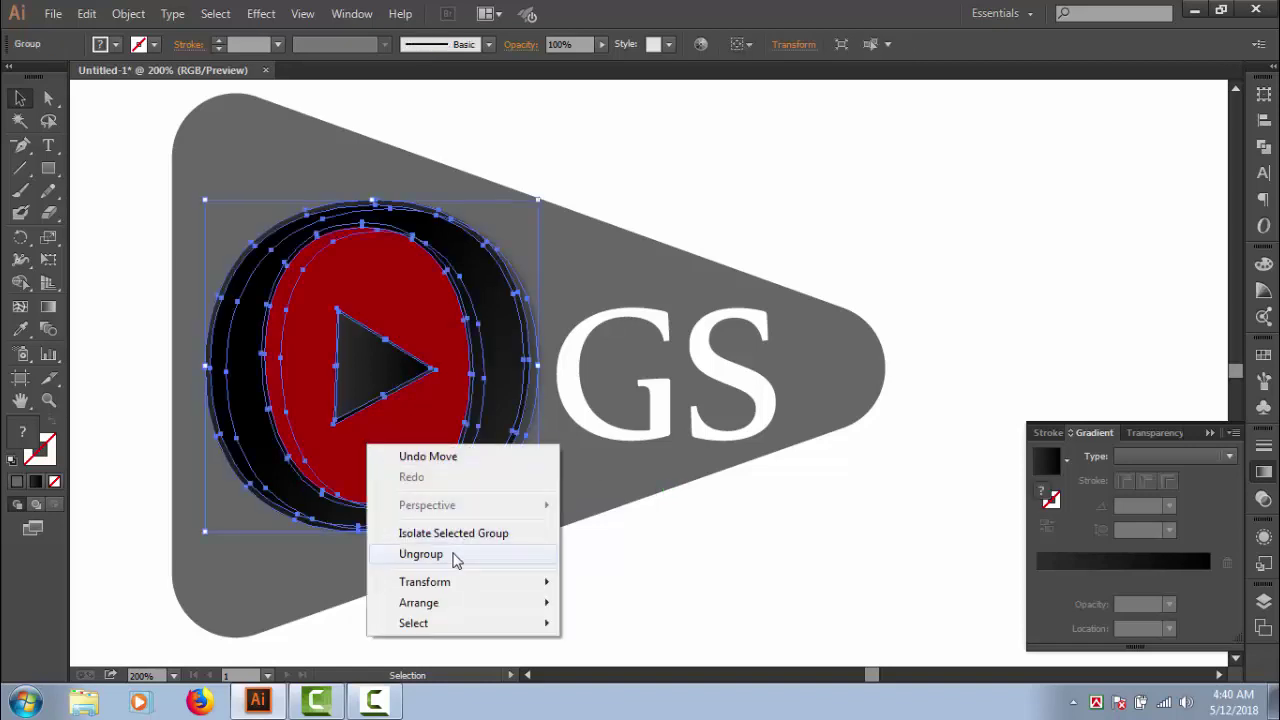
left_click(455, 555)
left_click(603, 562)
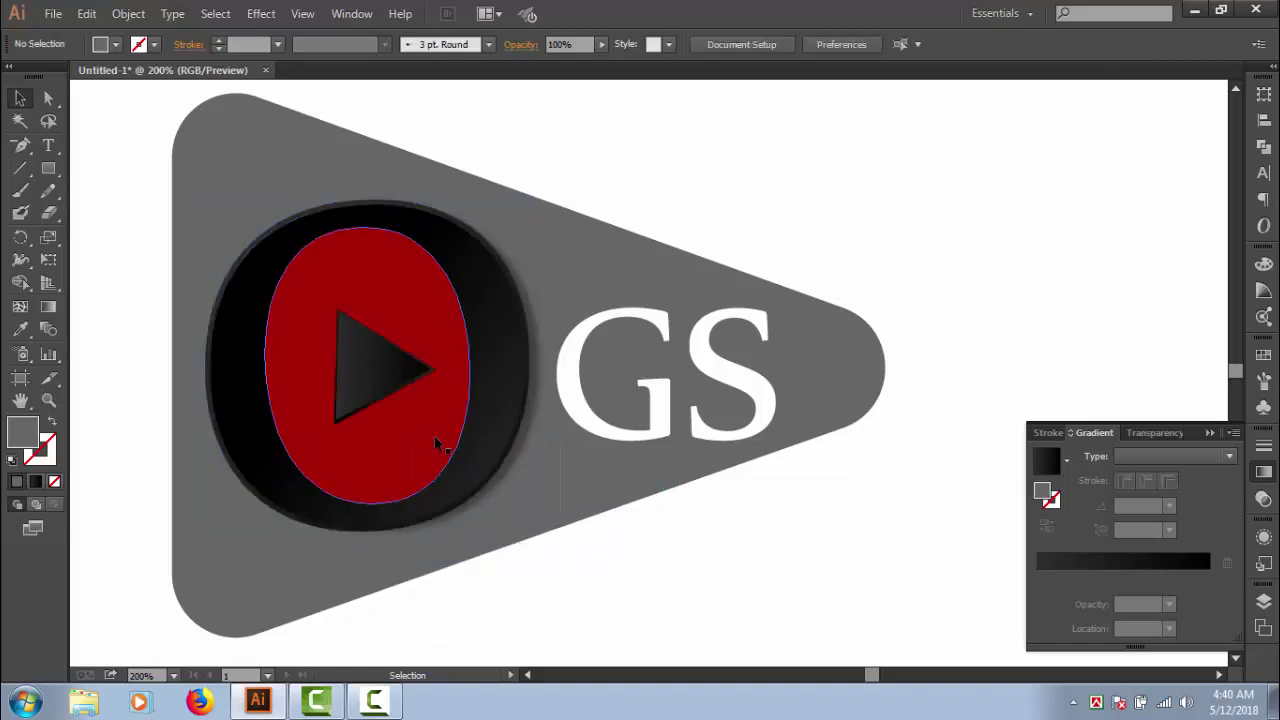
Give the red ellipse a gradient fill with a pure red right stop.
left_click(425, 440)
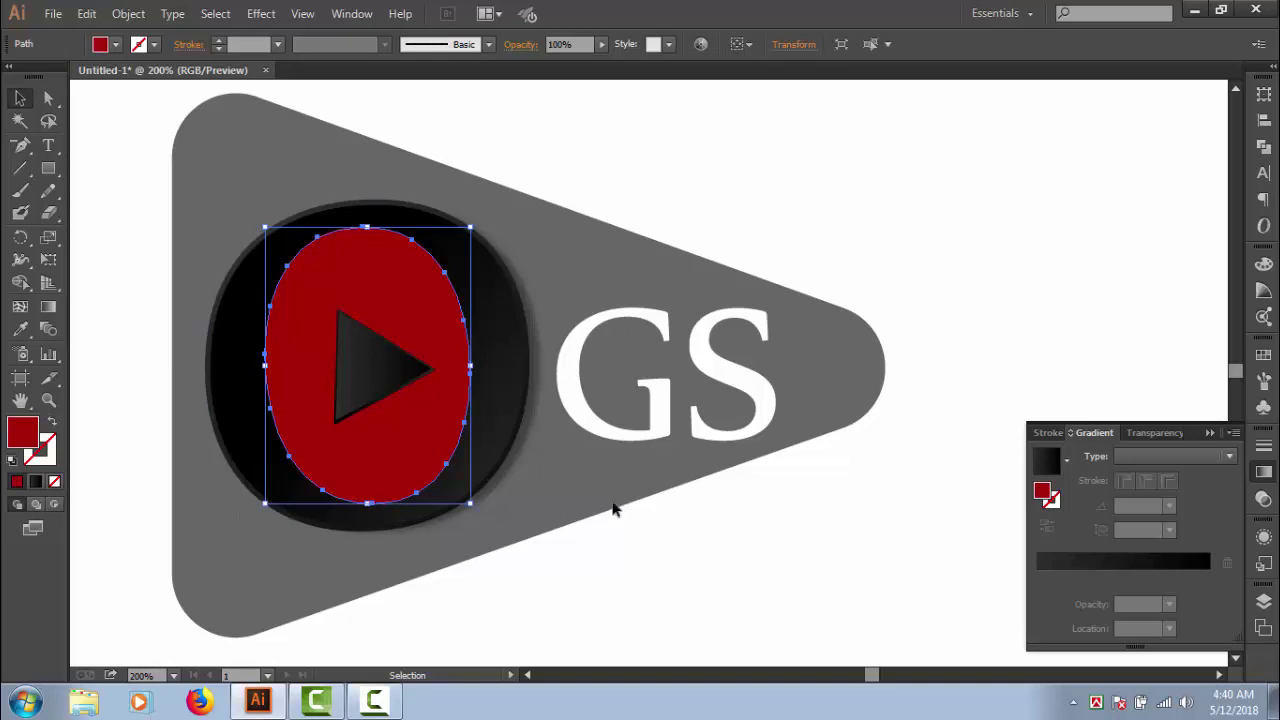
left_click(1092, 566)
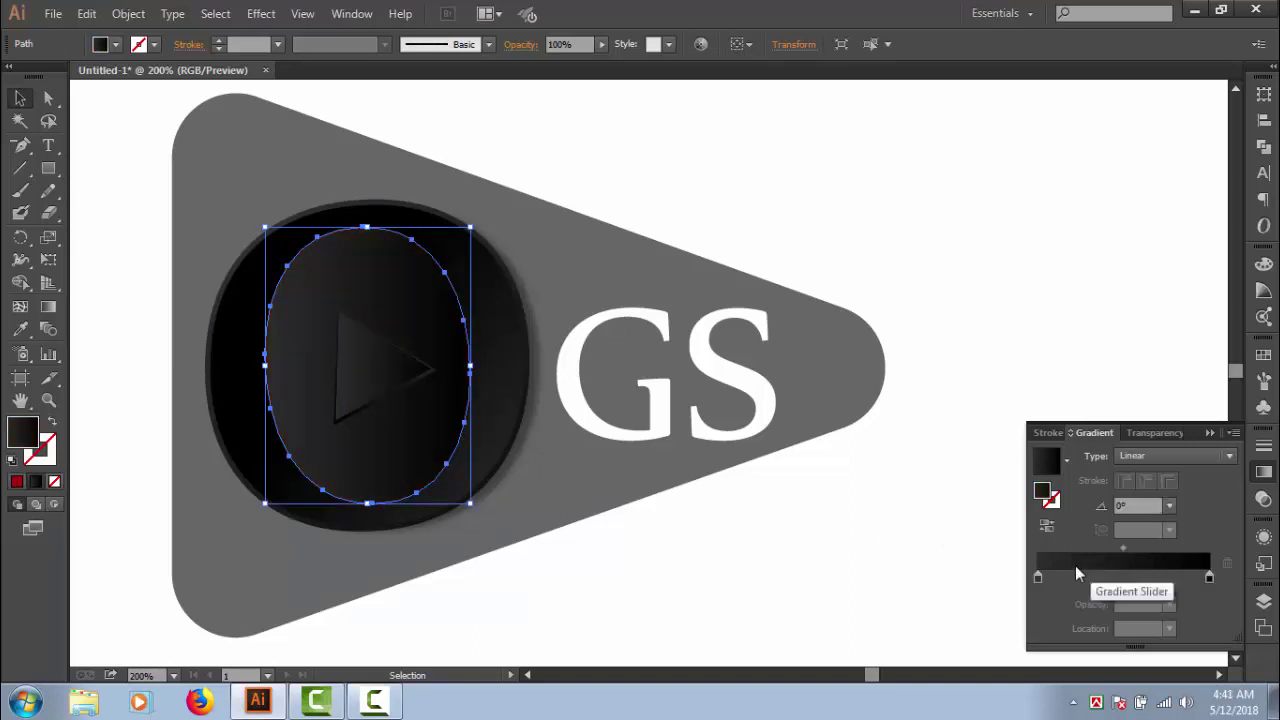
left_click(1210, 580)
double_click(1210, 578)
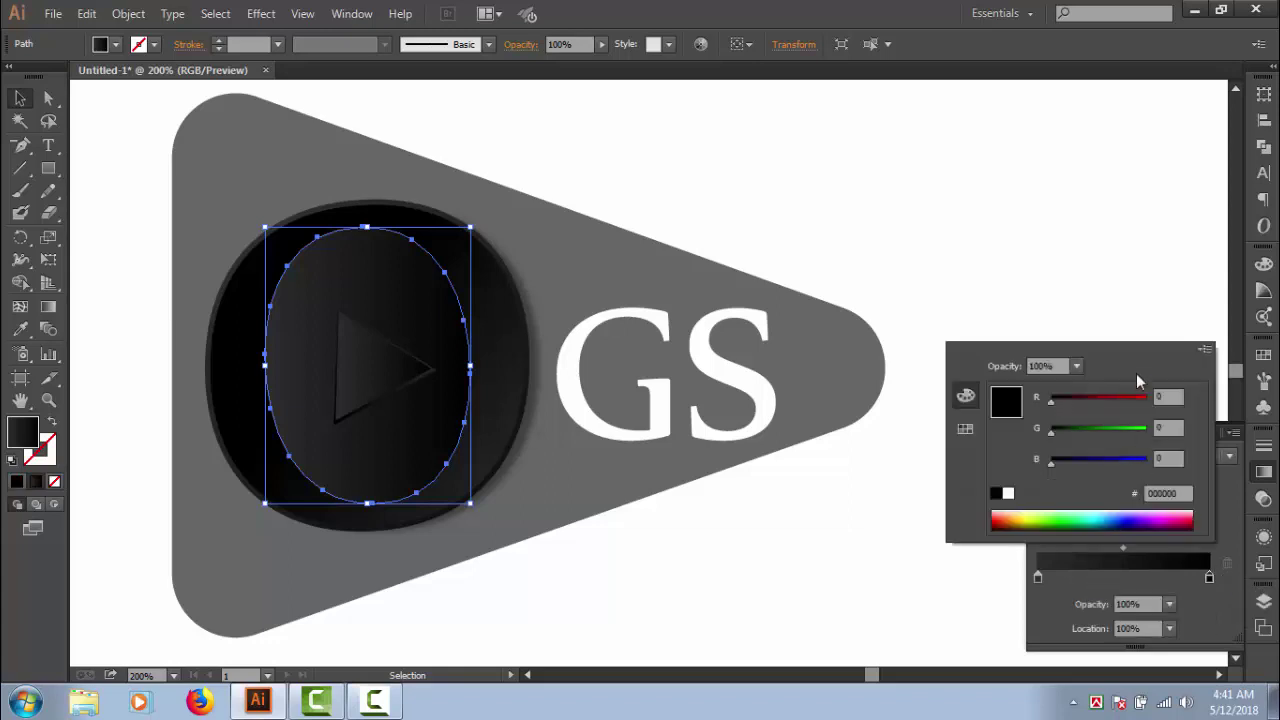
left_click(1148, 399)
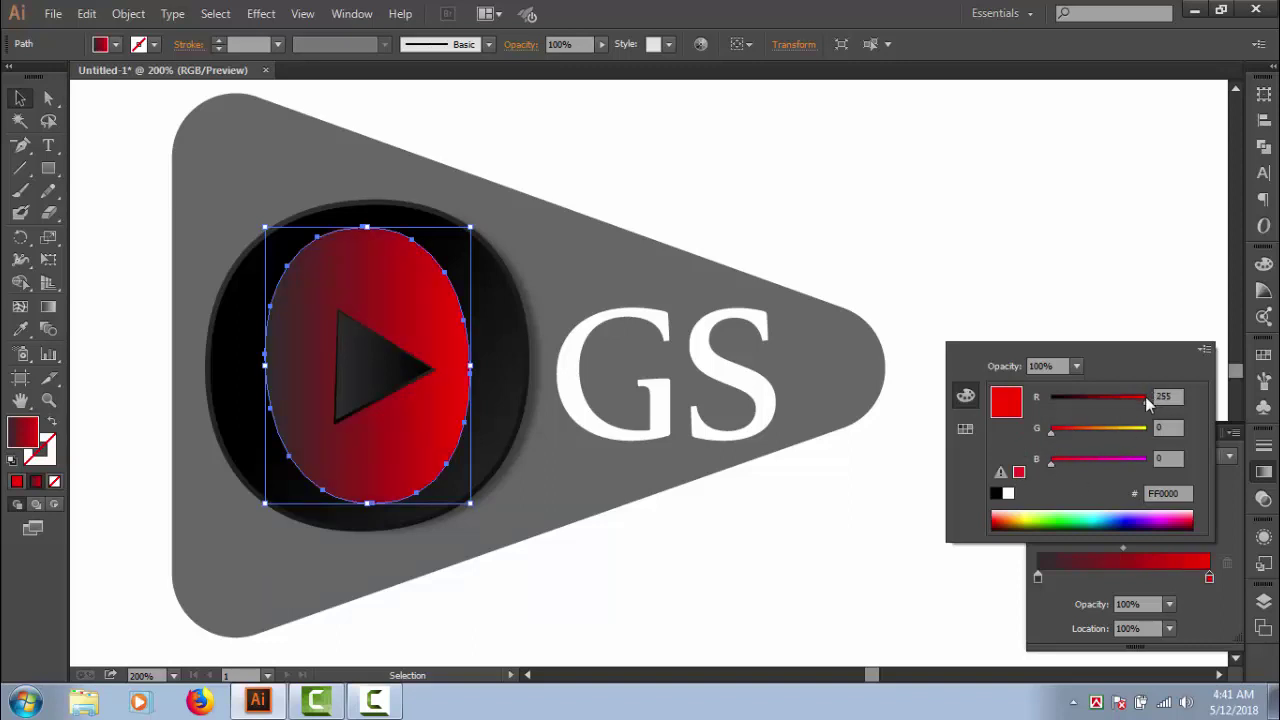
Make the left gradient stop dark red, around R 192 with G and B at 0.
left_click(1039, 575)
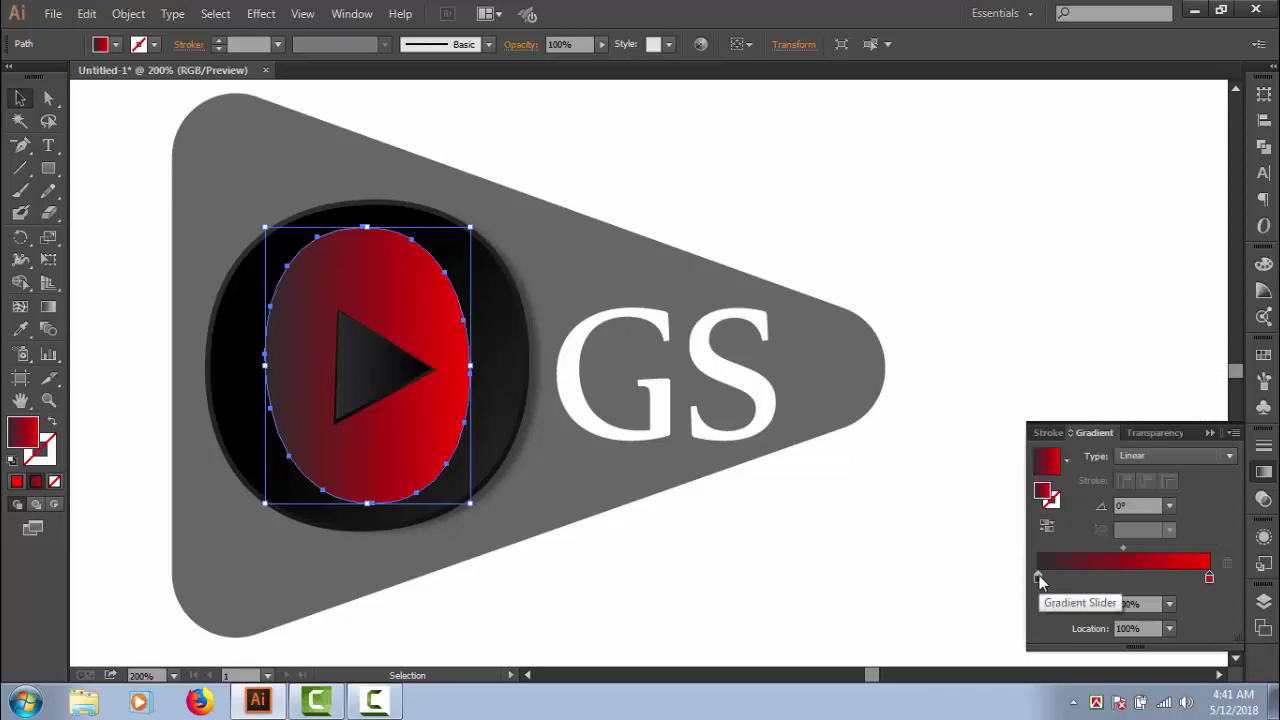
double_click(1039, 575)
left_click_drag(1106, 396, 1134, 396)
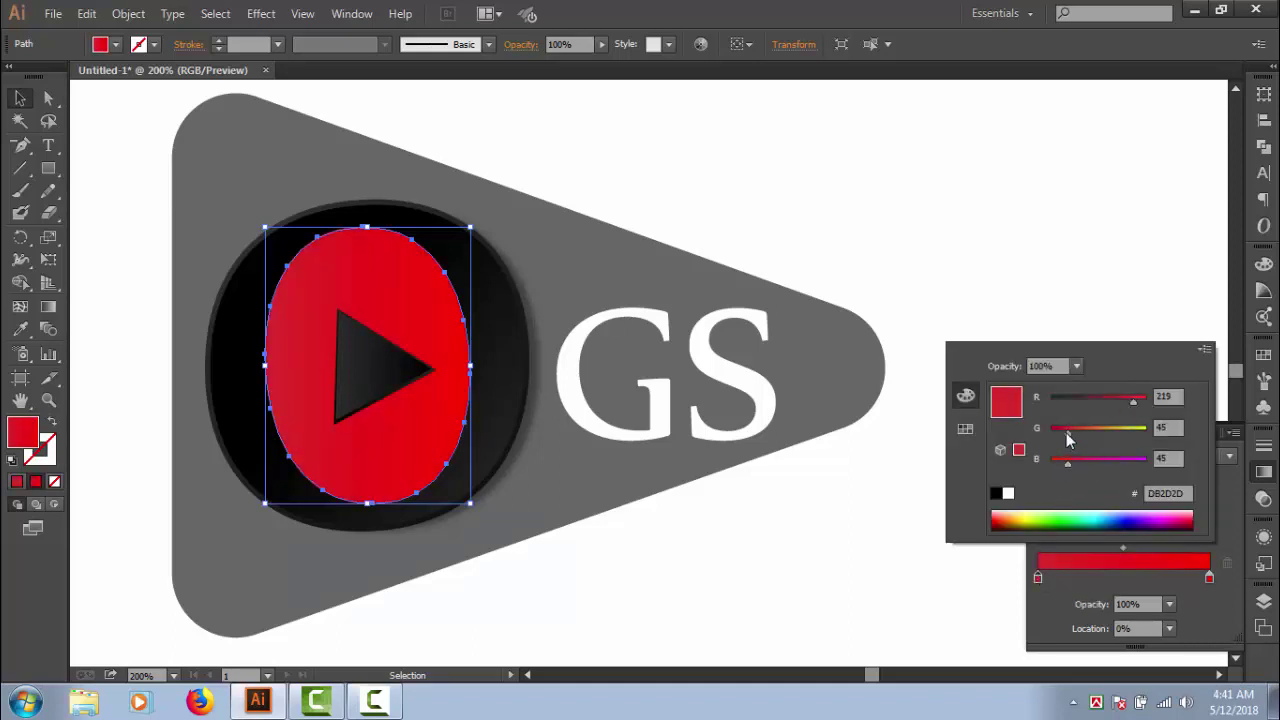
left_click_drag(1066, 432, 1050, 432)
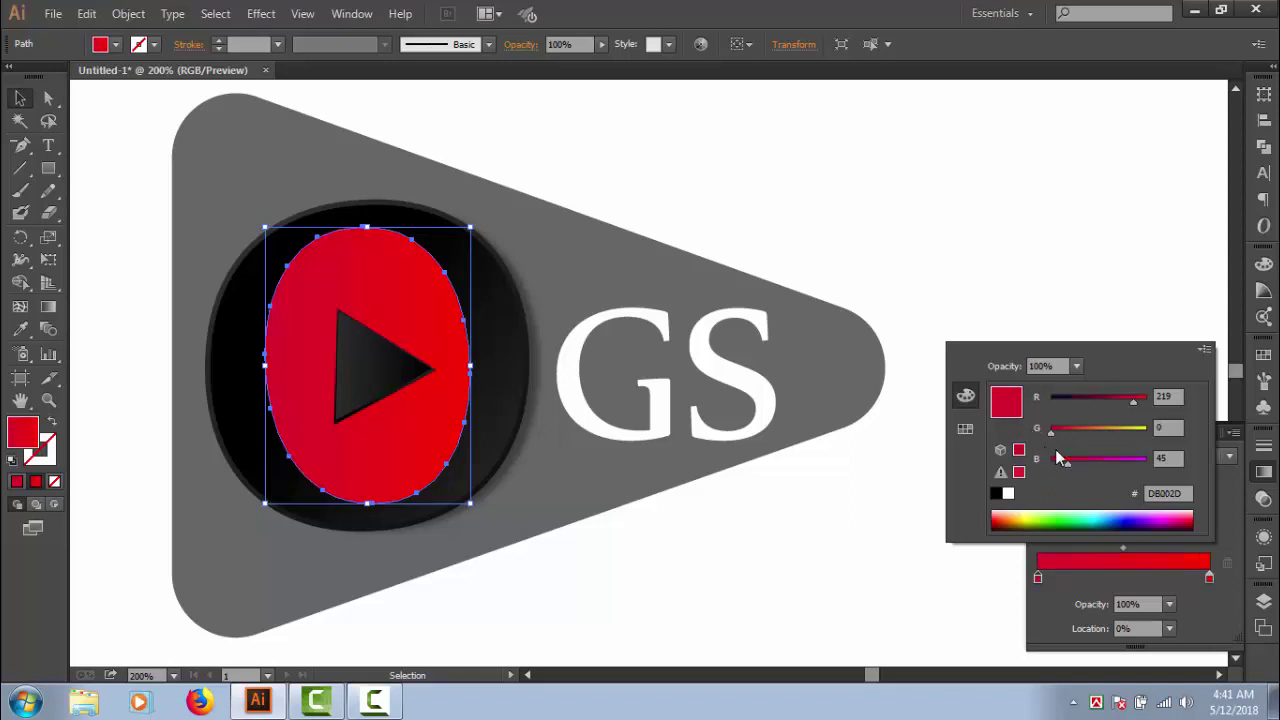
mouse_move(1066, 459)
left_mouse_down()
mouse_move(1037, 462)
mouse_move(1063, 436)
left_mouse_up()
left_click_drag(1126, 399, 1122, 399)
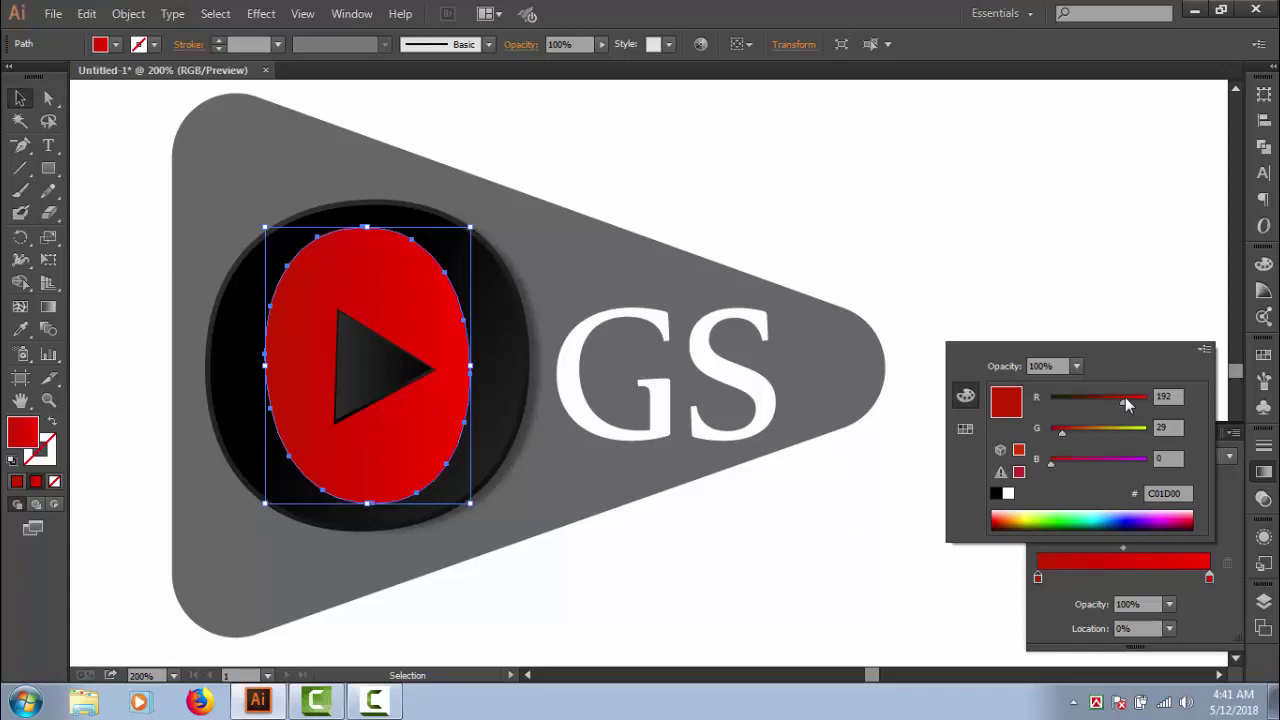
Fine-tune the left stop's RGB sliders to deep red B40000, then deselect.
left_click_drag(1128, 396, 1130, 395)
left_click_drag(1050, 463, 1056, 465)
left_click_drag(1058, 463, 1026, 461)
left_click_drag(1124, 400, 1147, 398)
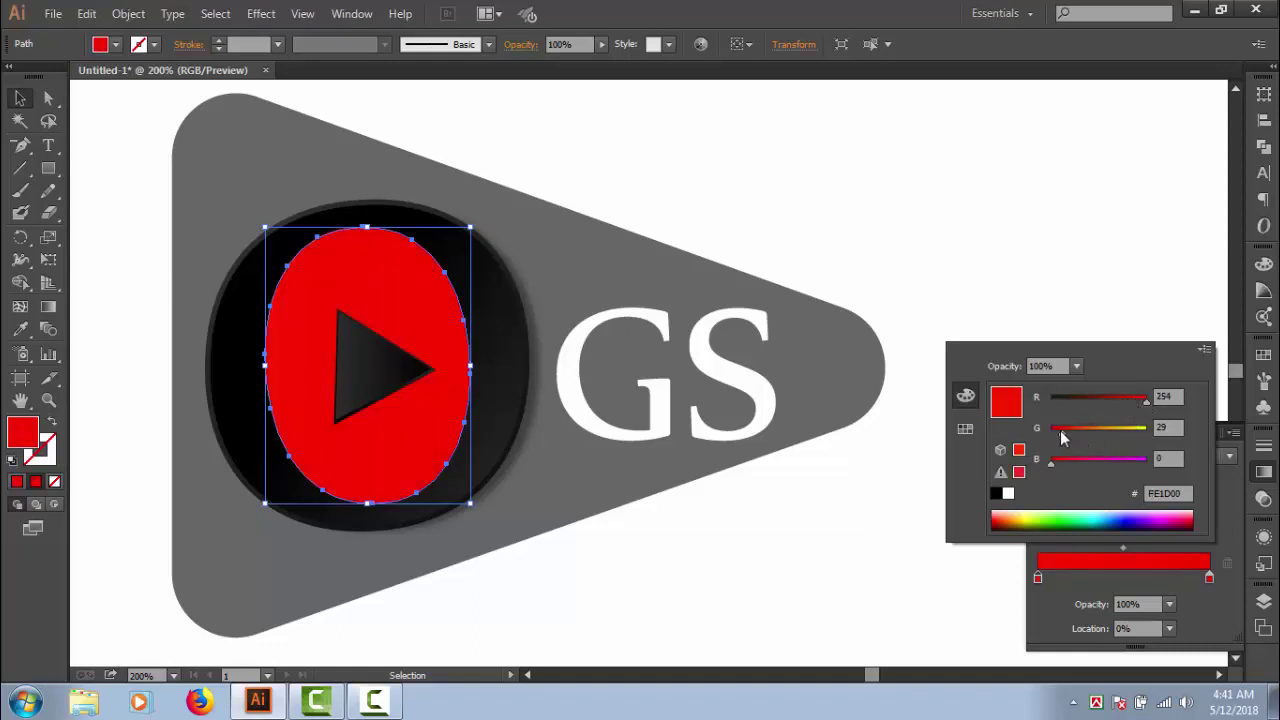
left_click_drag(1063, 437, 1038, 432)
left_click_drag(1145, 399, 1117, 399)
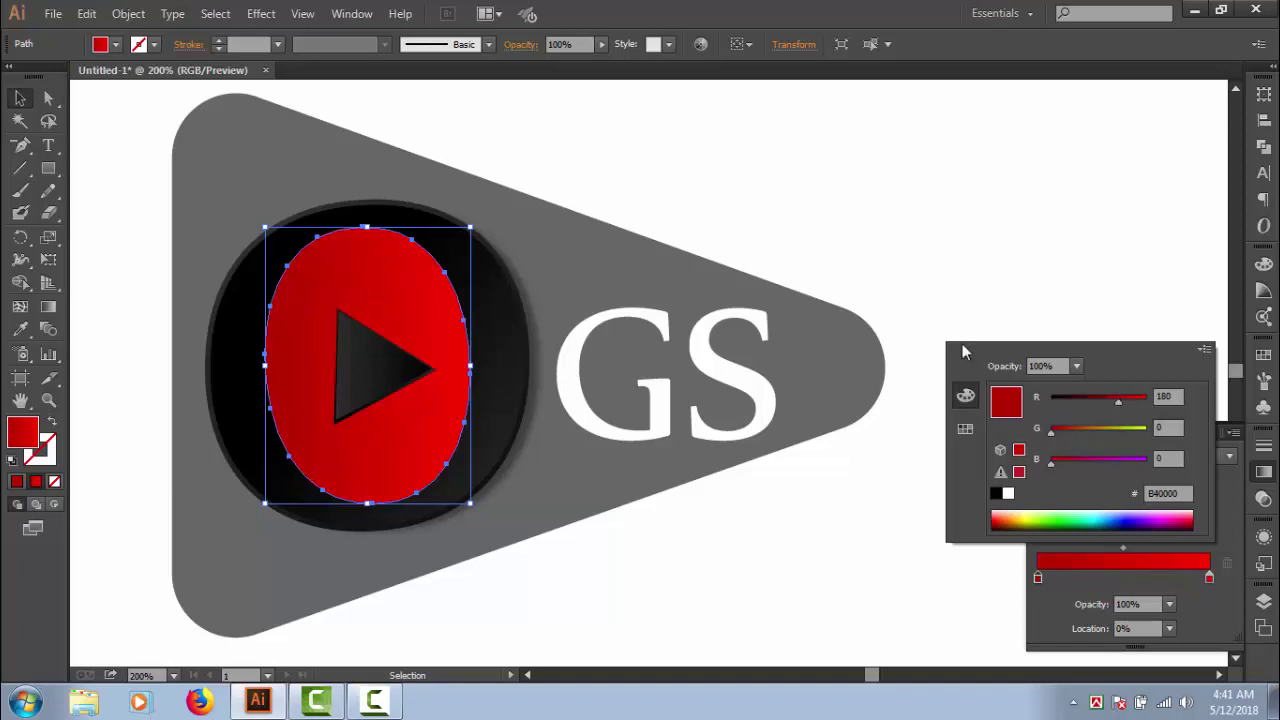
left_click(936, 268)
left_click(1106, 385)
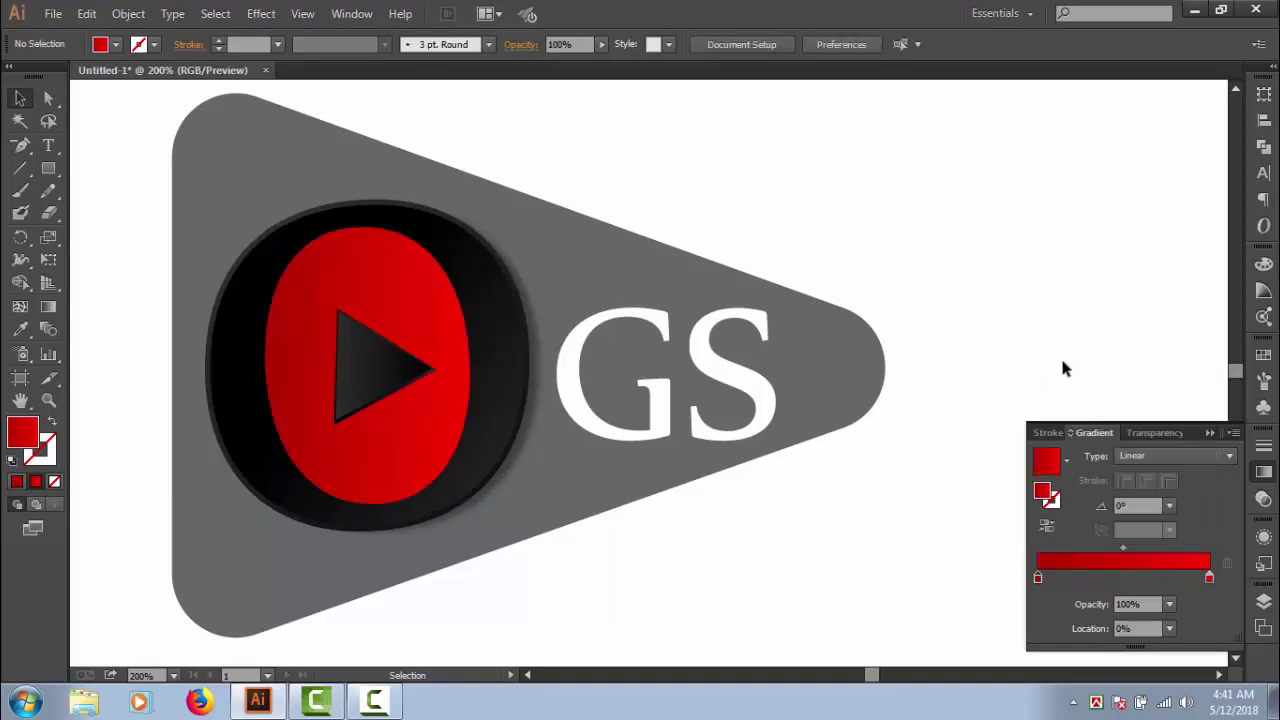
Group the black ring, red oval and play triangle into one object.
left_click(1212, 430)
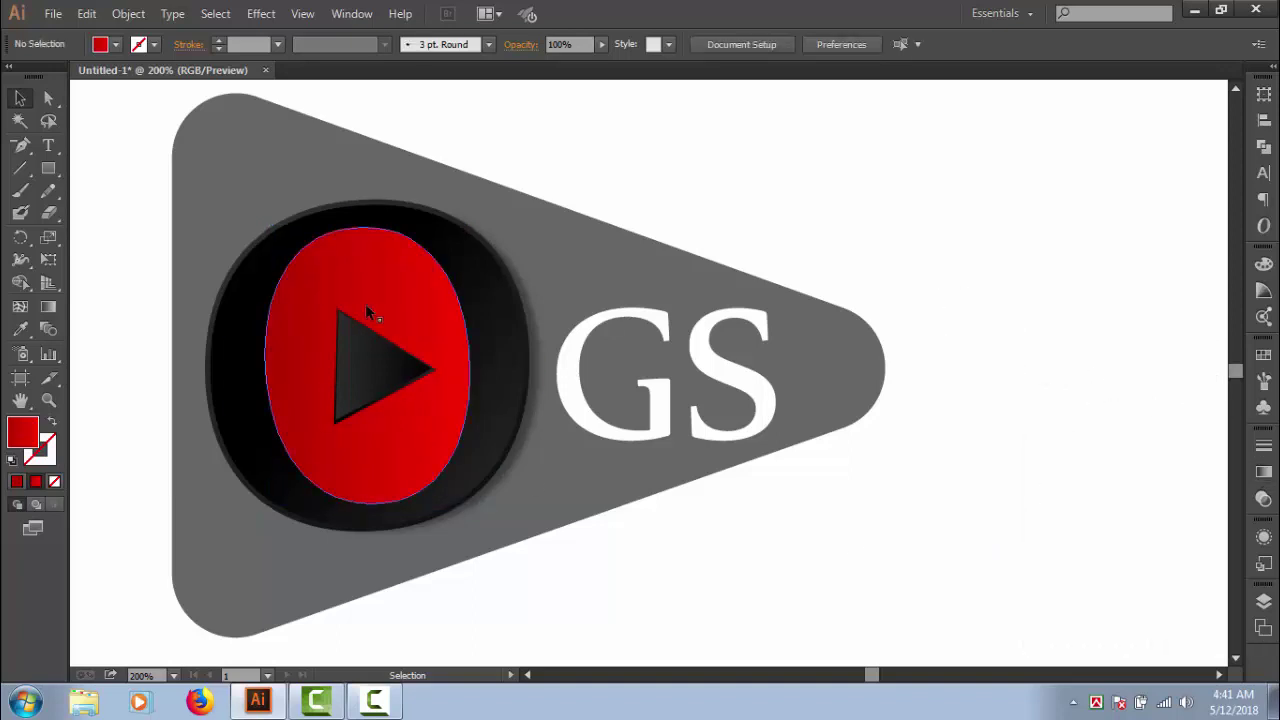
left_click_drag(214, 166, 537, 540)
right_click(393, 364)
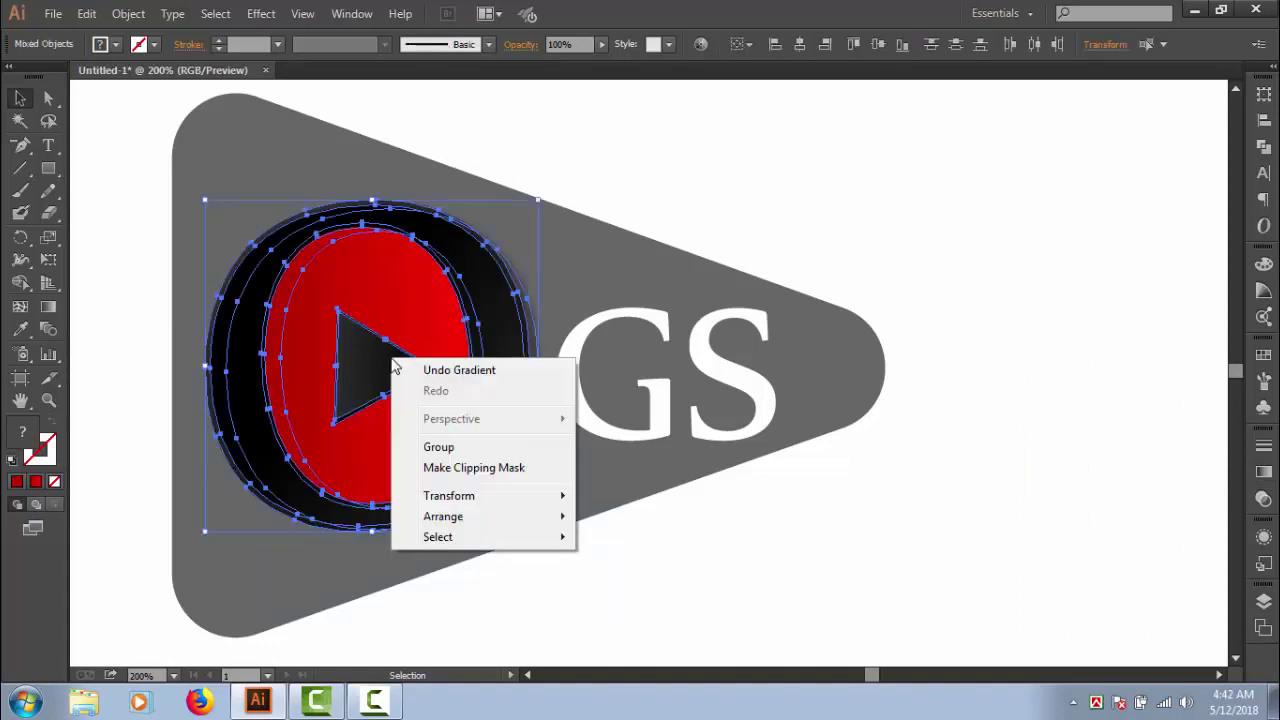
left_click(432, 446)
left_click(707, 545)
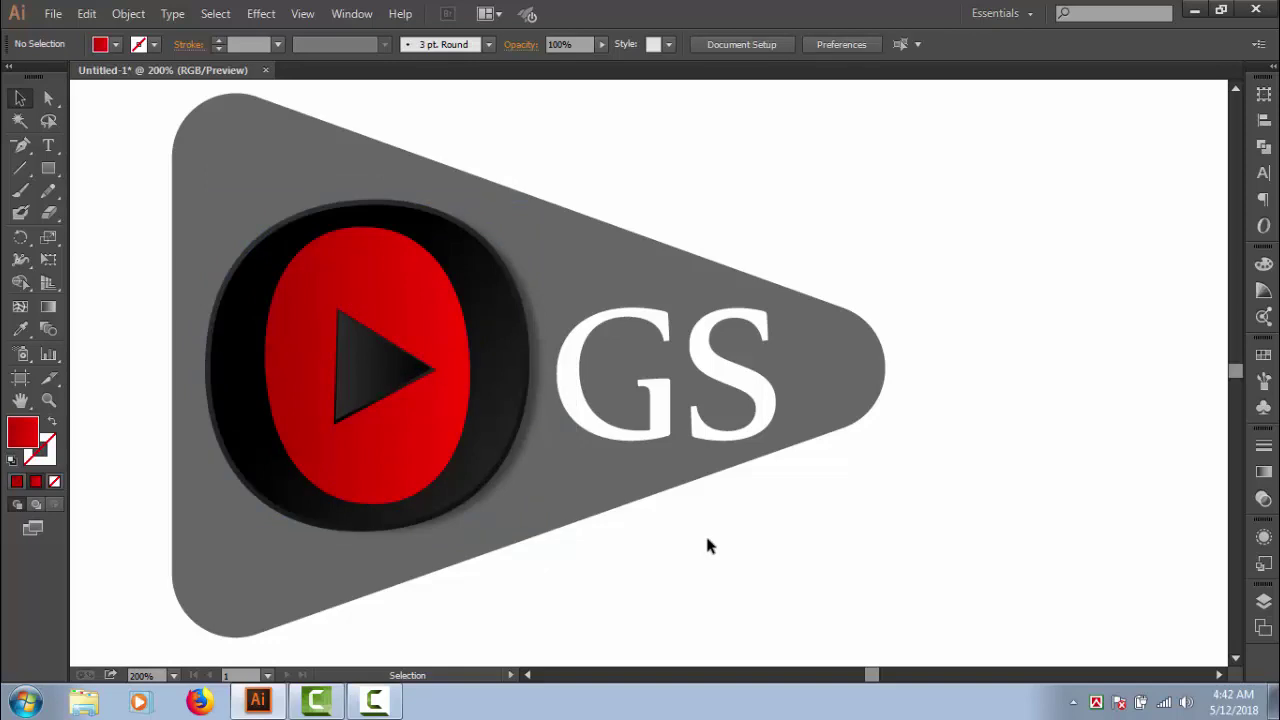
Select the G and S letters together.
left_click(658, 435)
left_click(749, 395, "shift")
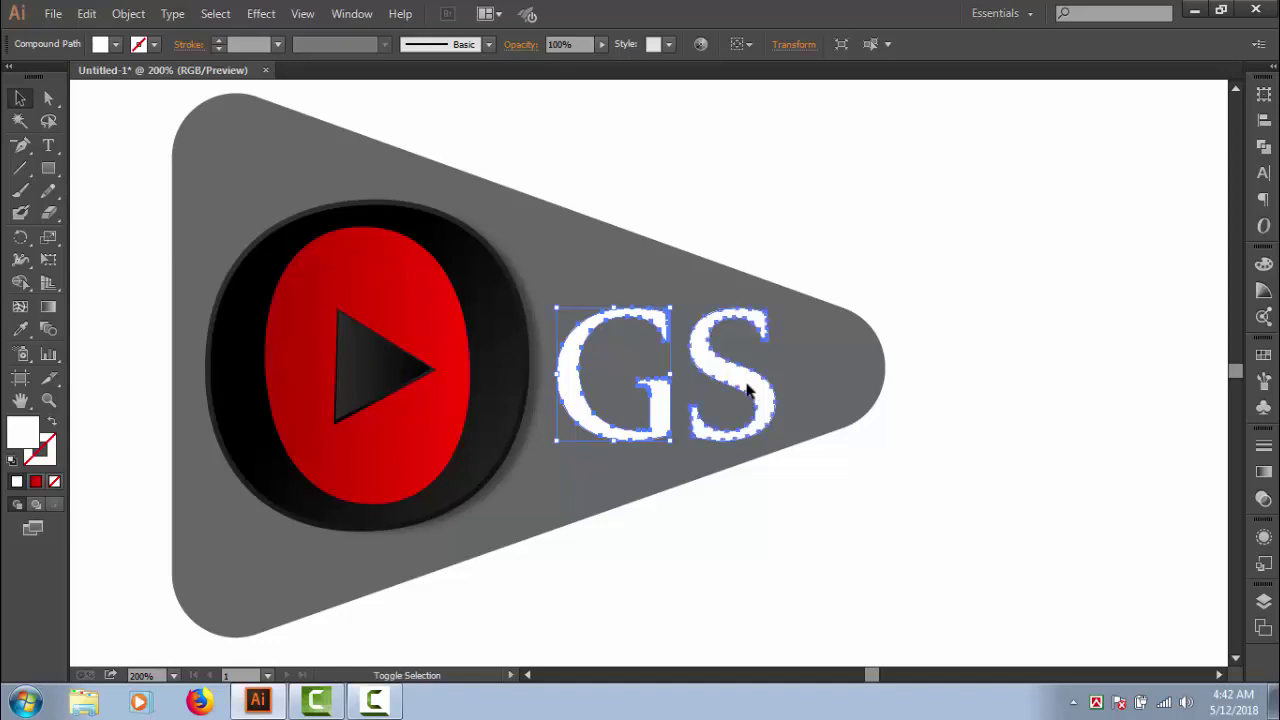
left_click(876, 510)
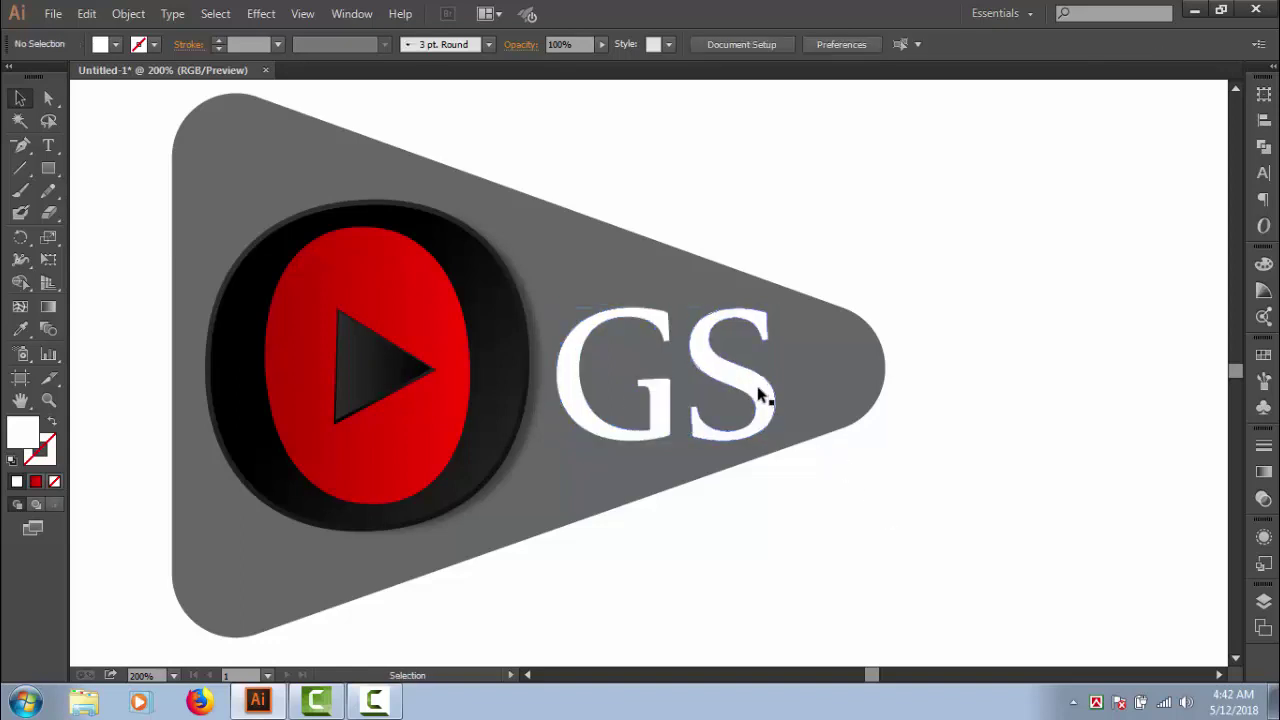
left_click(757, 394)
left_click(585, 345, "shift")
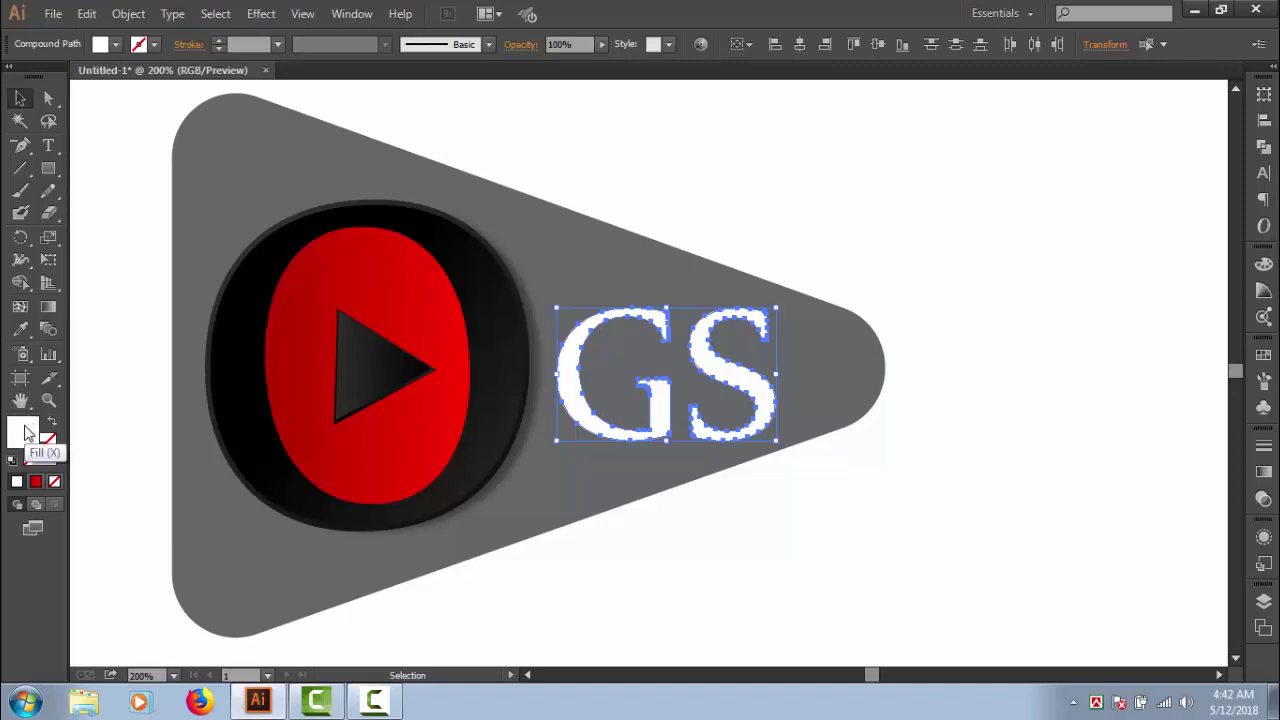
Fill GS with the black ring's gradient via the Eyedropper, angled diagonally at -23.3°.
left_click(1263, 472)
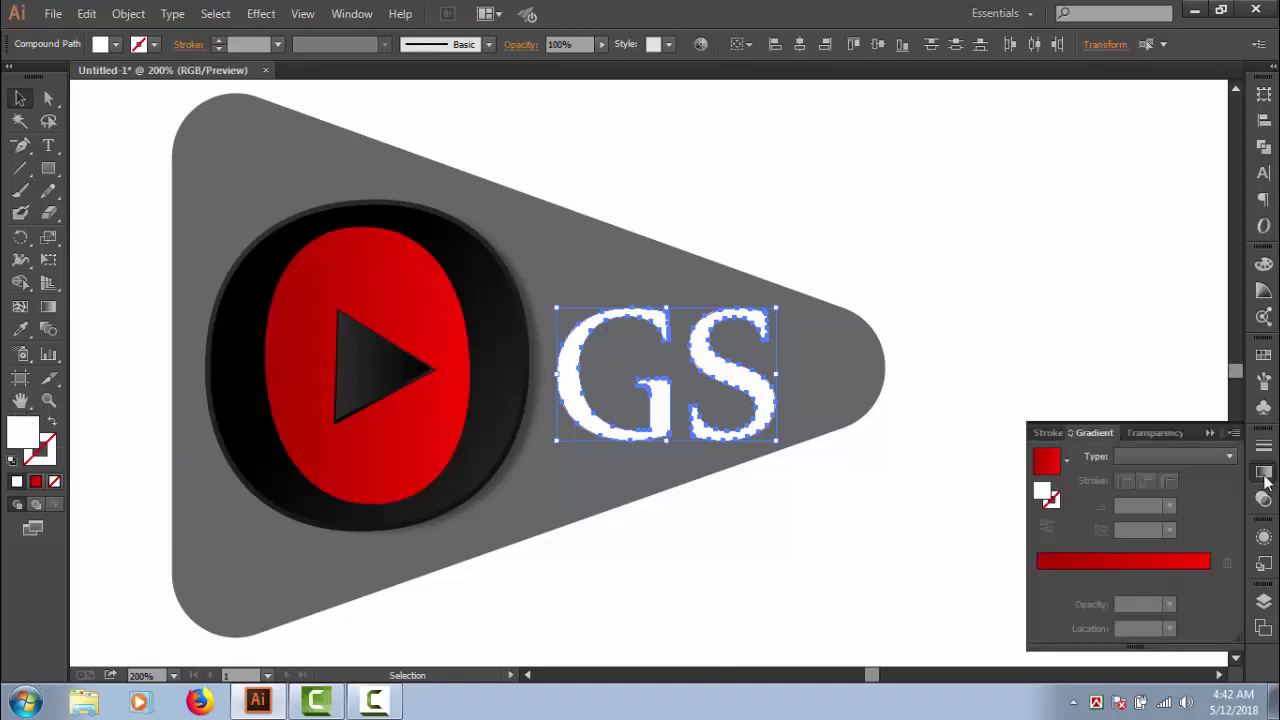
left_click(1106, 566)
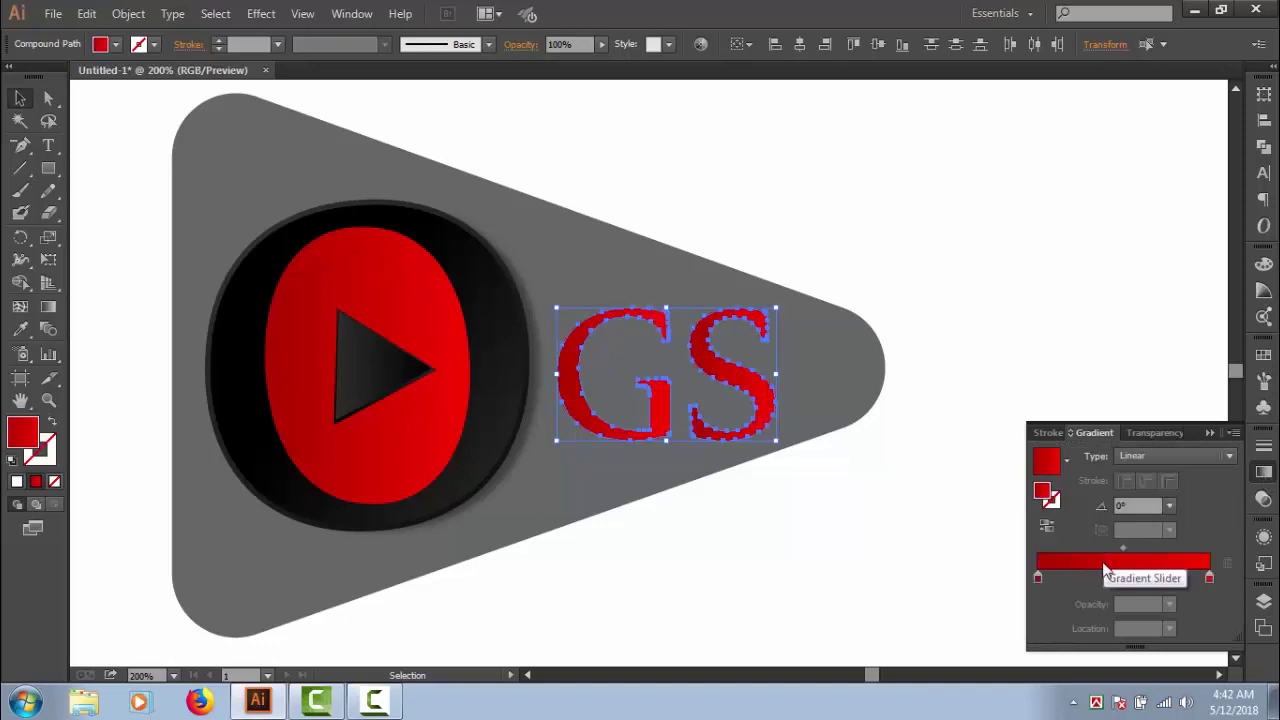
left_click(20, 329)
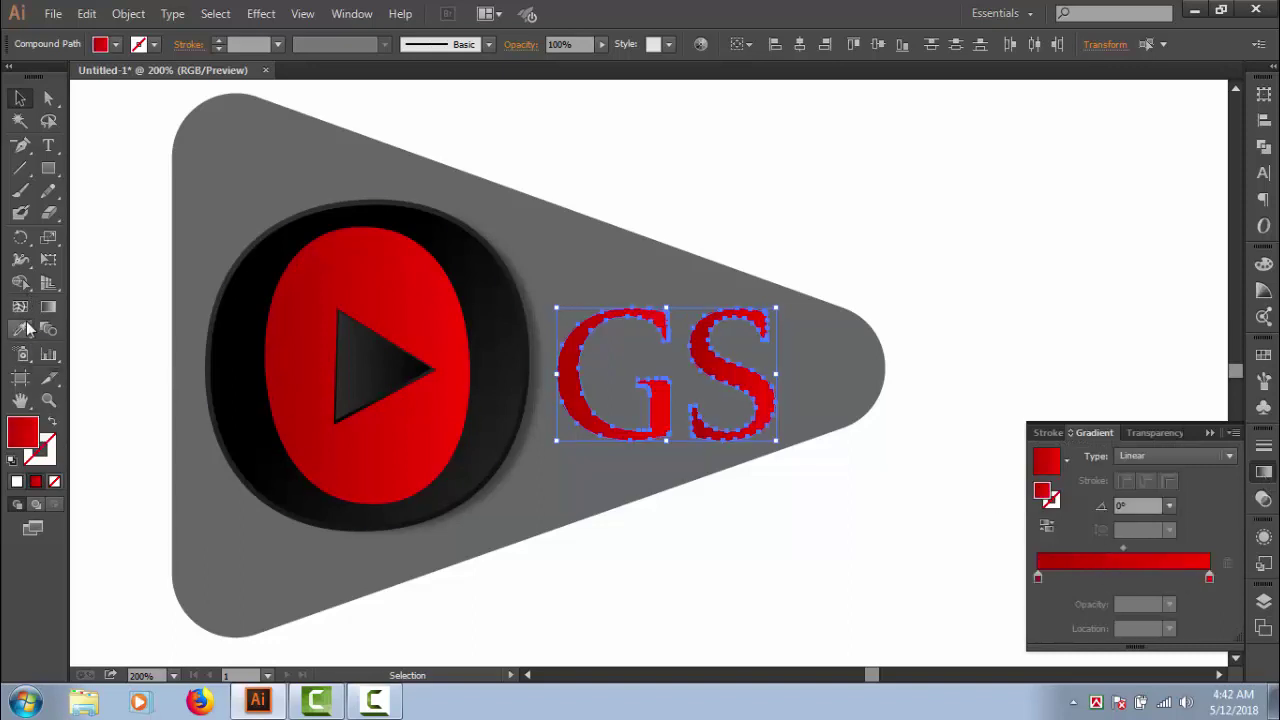
left_click(505, 285)
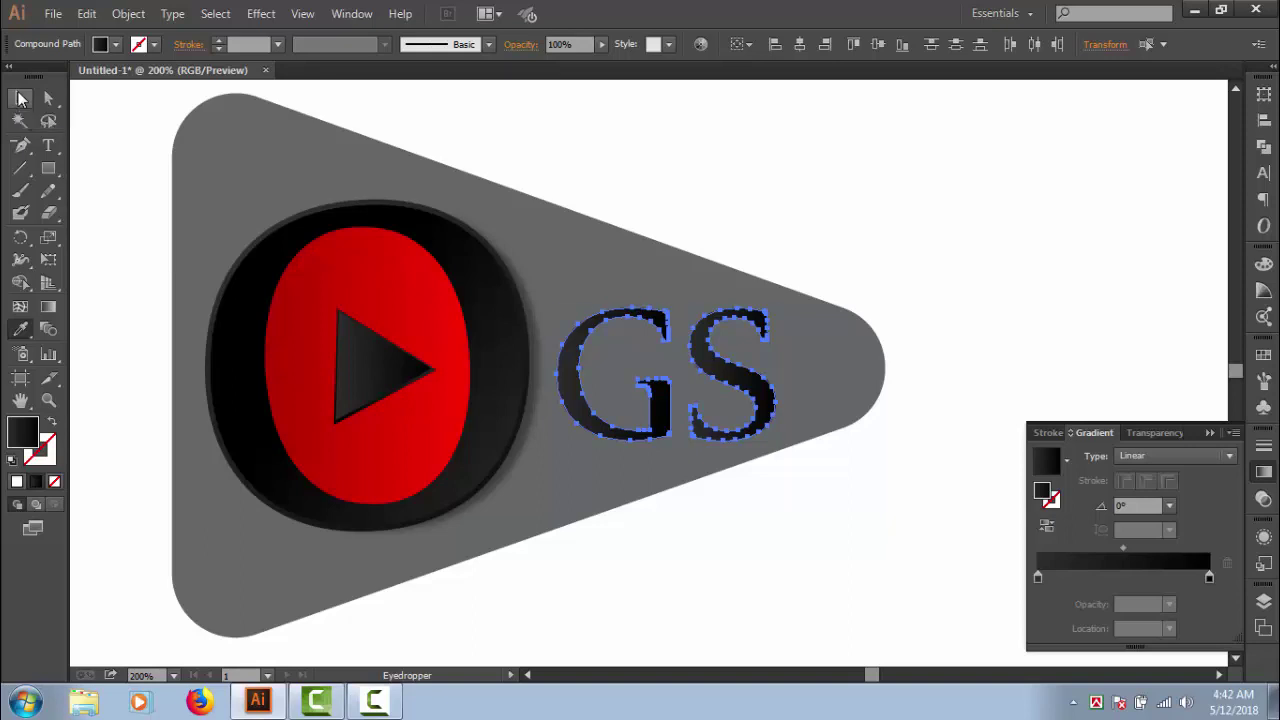
left_click(20, 98)
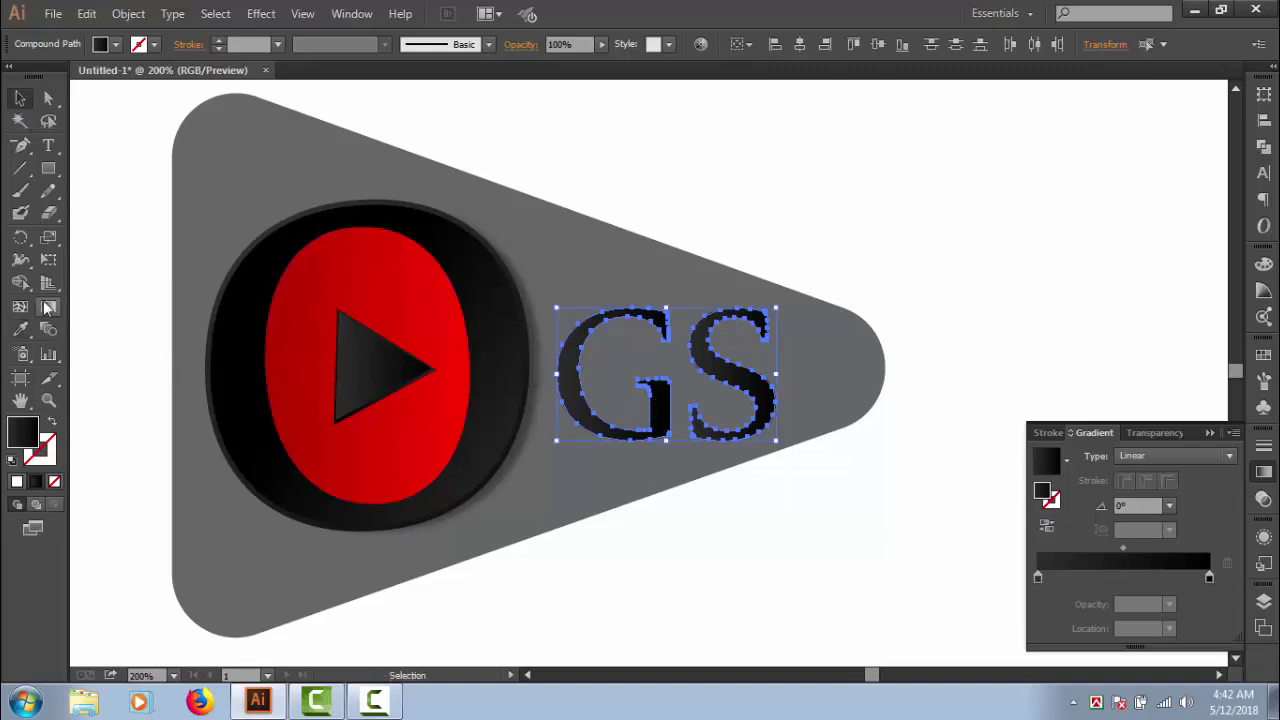
left_click(48, 306)
left_click_drag(590, 316, 804, 407)
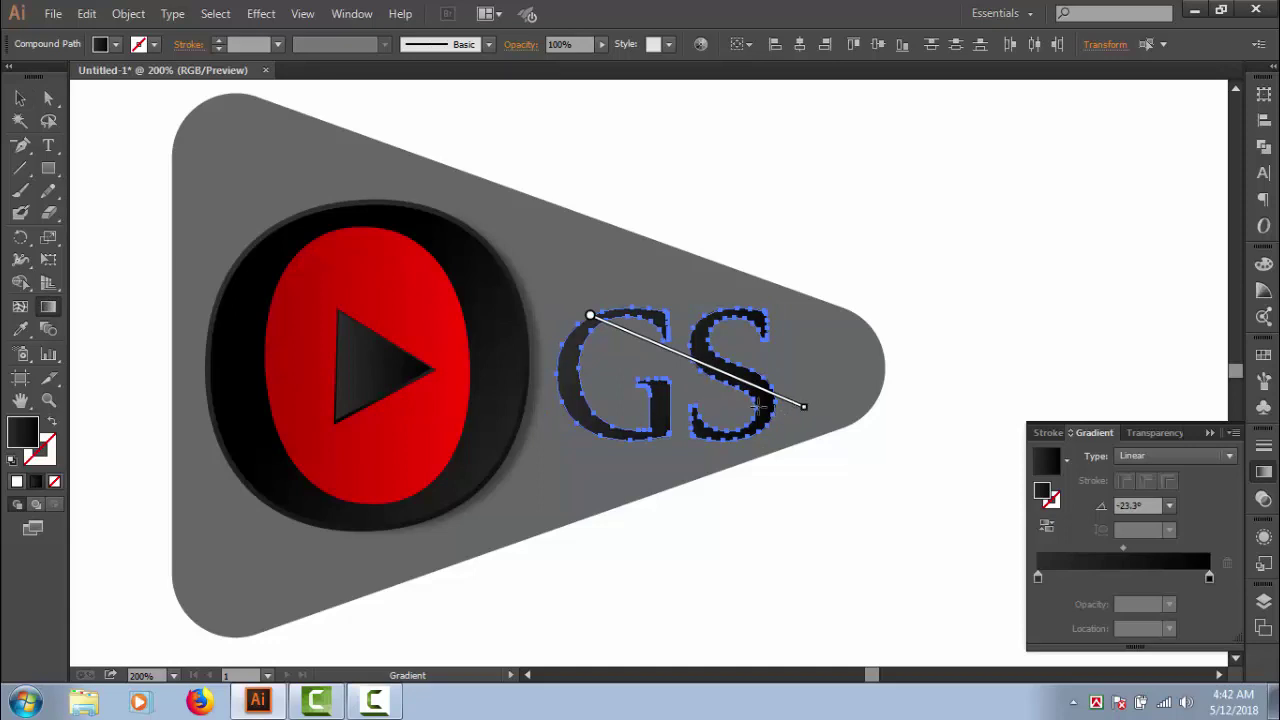
left_click(20, 98)
Redraw the G's gradient at a steeper -31.5° angle.
left_click(684, 205)
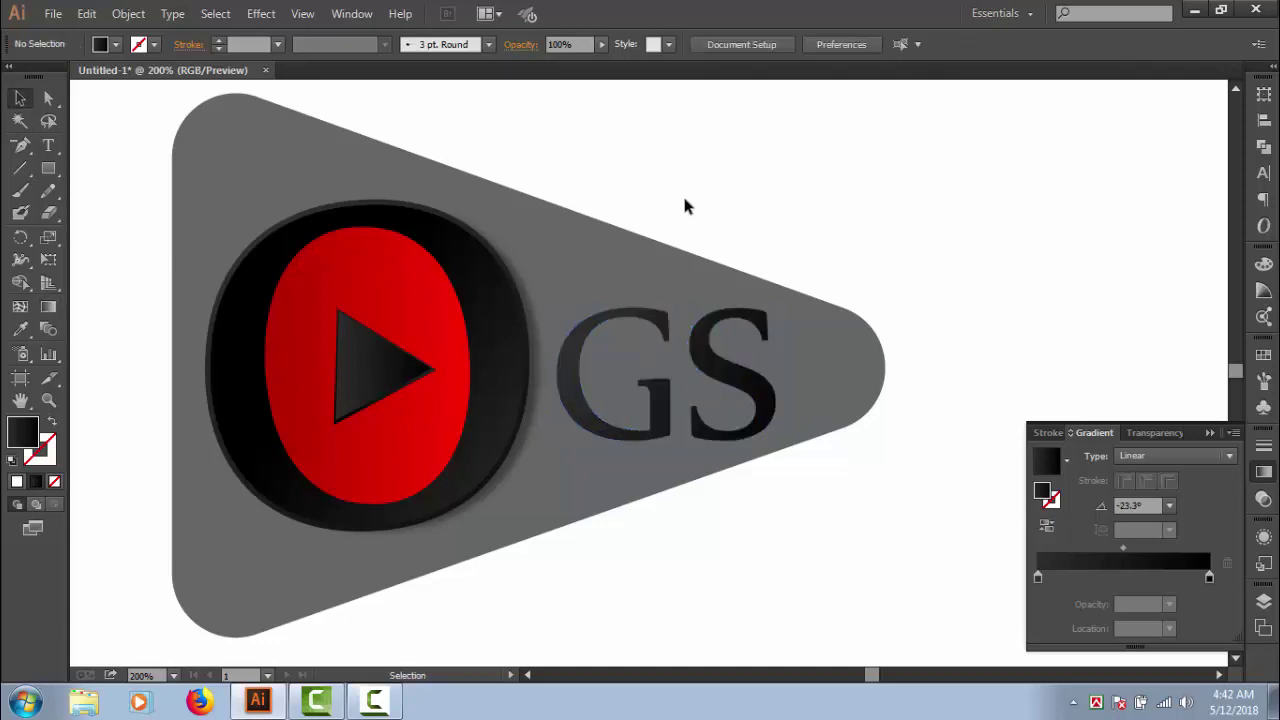
left_click(588, 320)
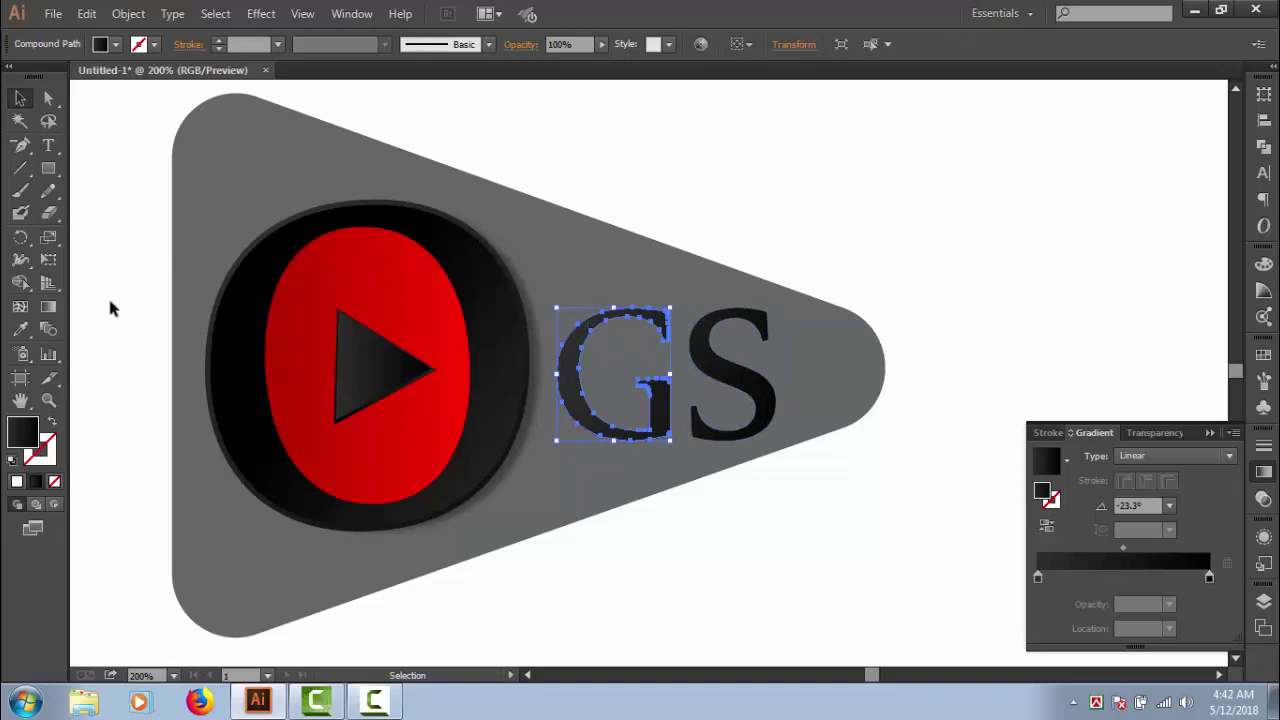
left_click(48, 306)
left_click_drag(557, 328, 651, 384)
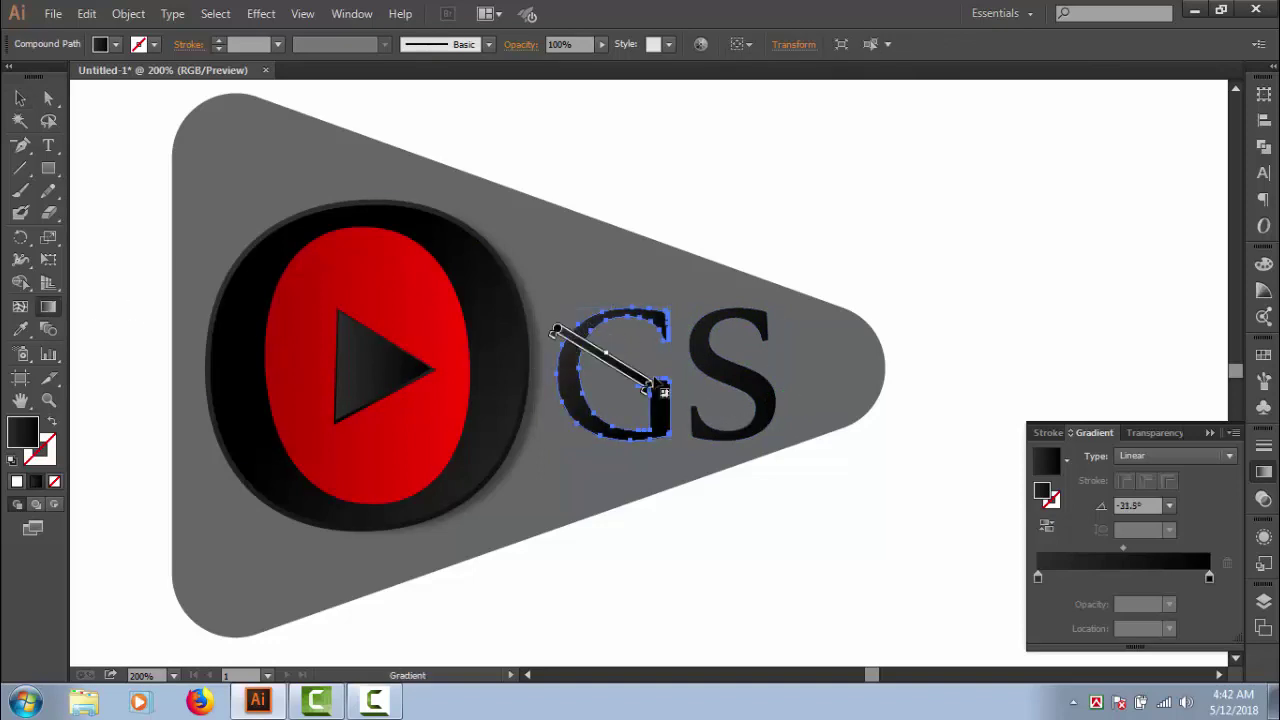
left_click(25, 96)
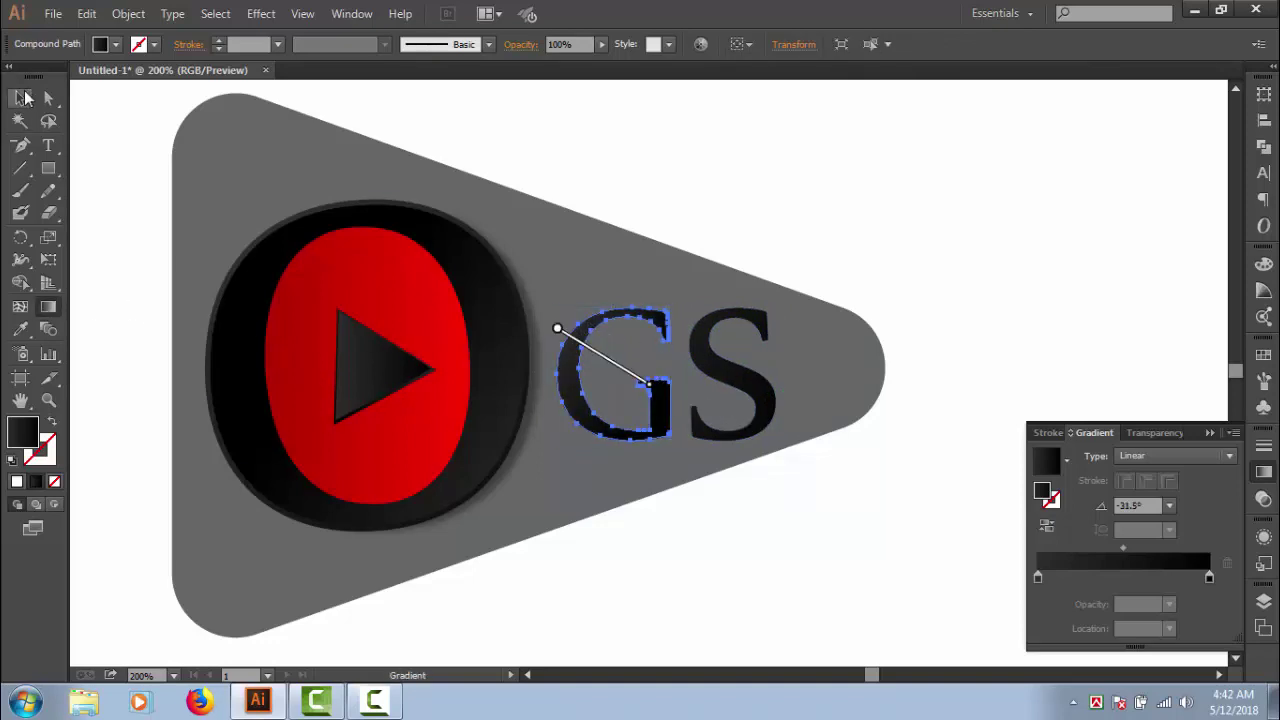
left_click(683, 142)
Copy the G and paste a copy behind it.
left_click(668, 420)
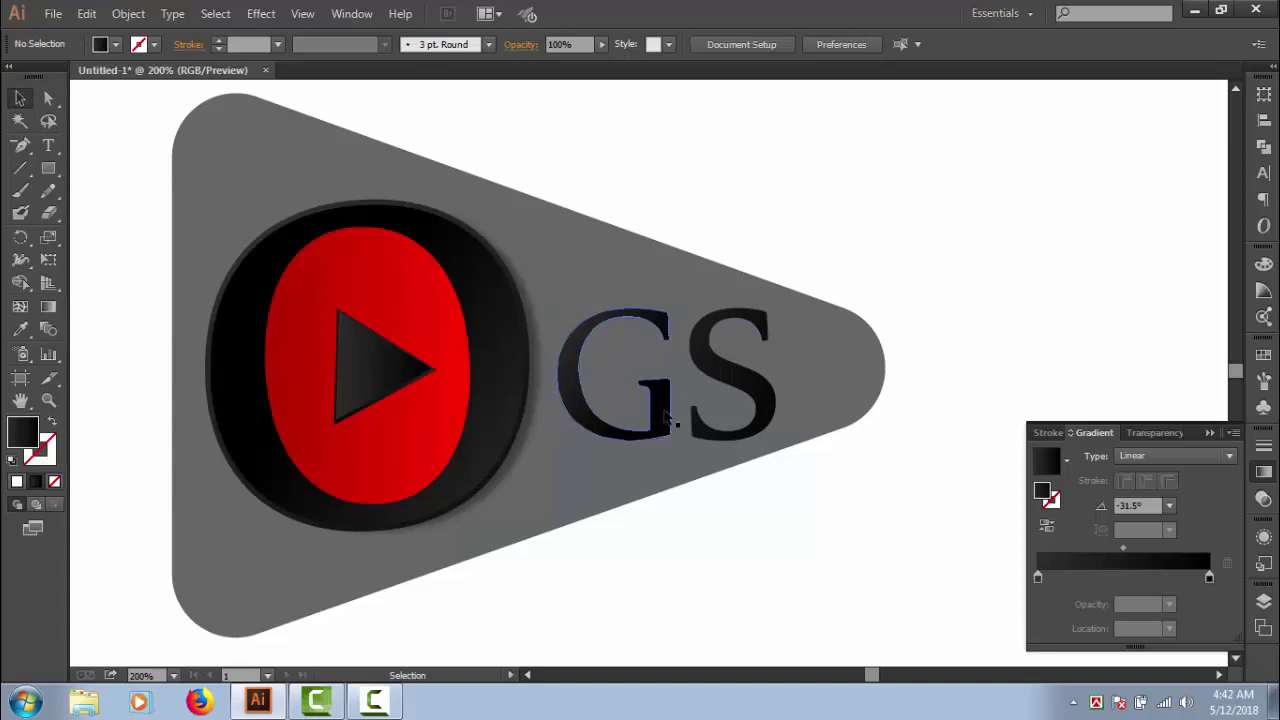
left_click(52, 15)
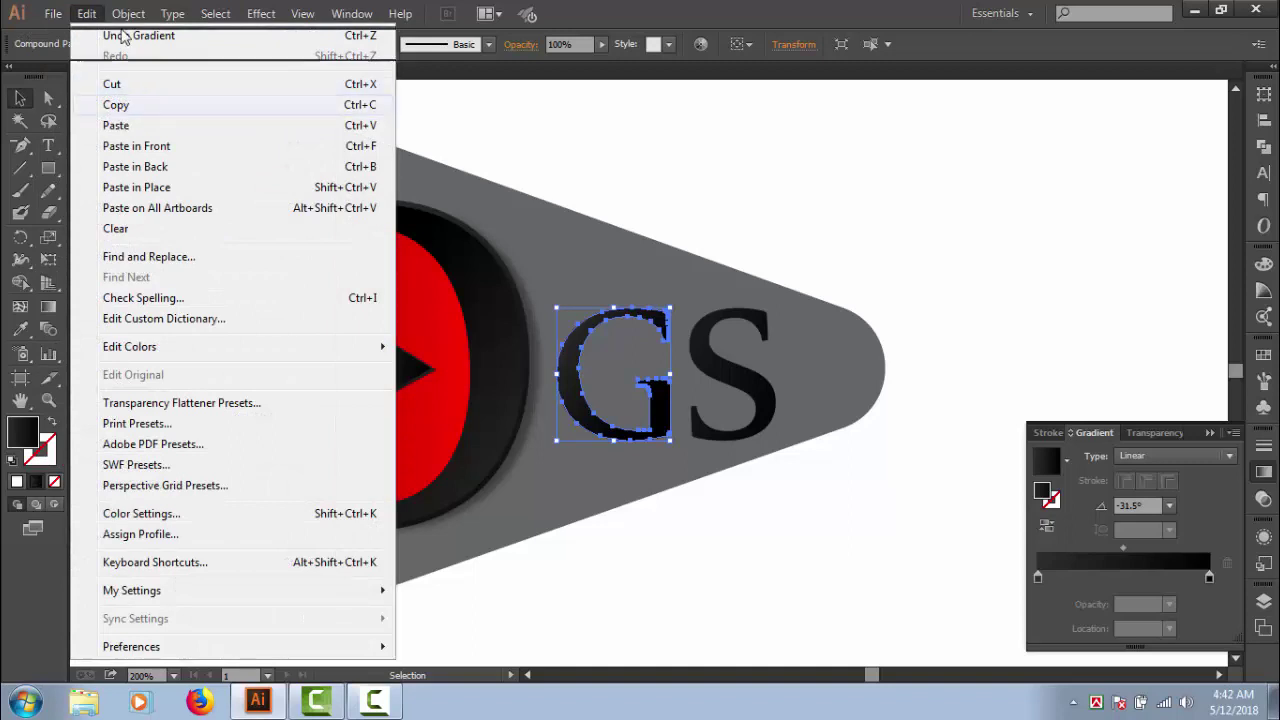
left_click(92, 14)
left_click(92, 14)
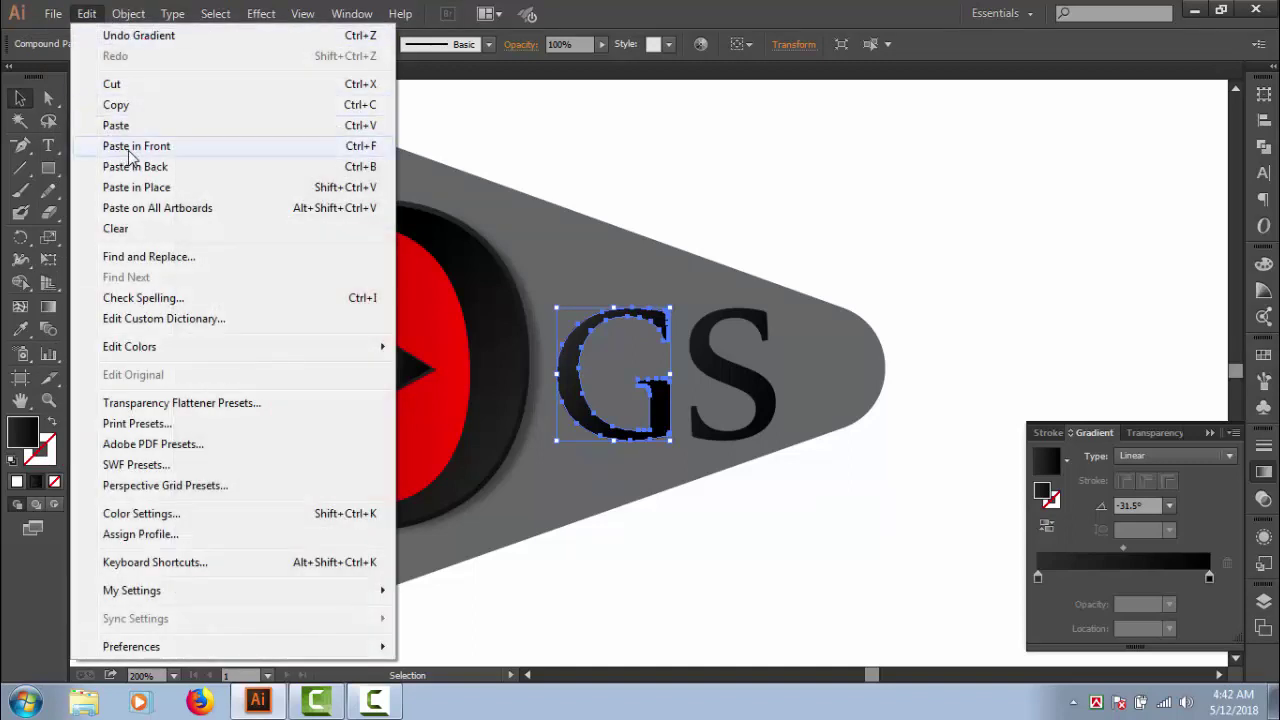
left_click(153, 168)
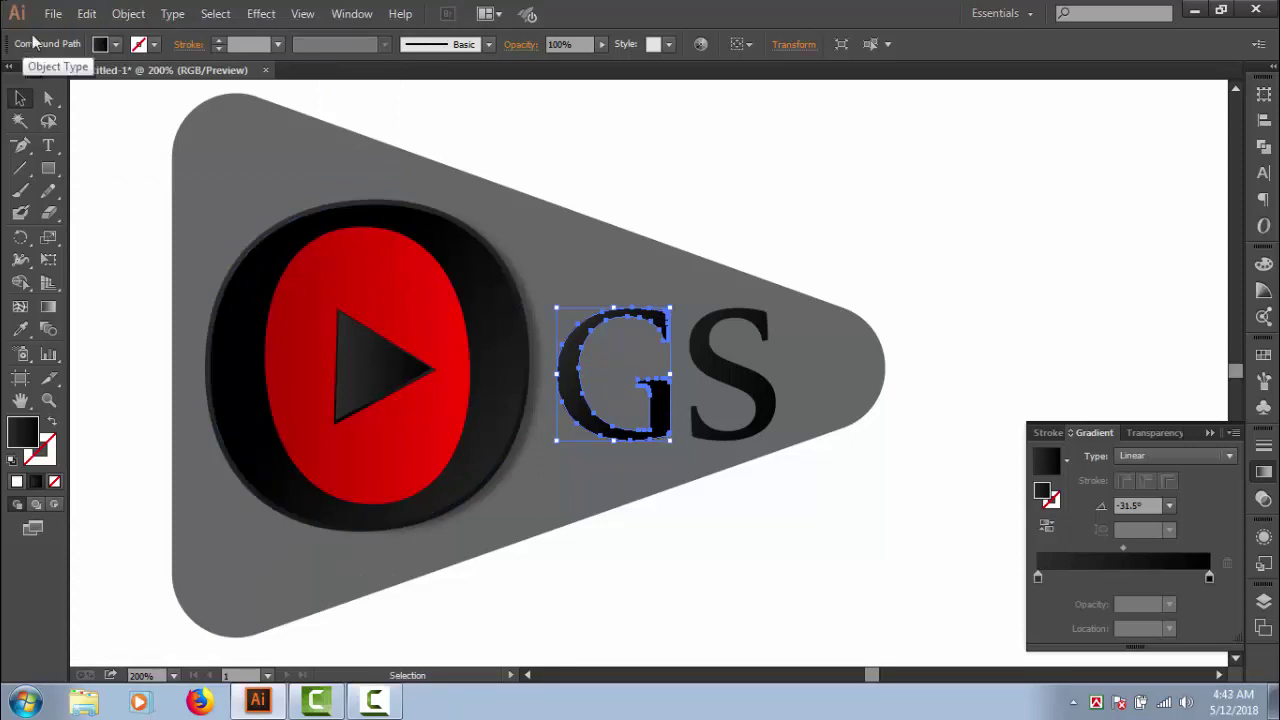
Cut the G, paste it in front, and select it together with the S.
left_click(607, 135)
left_click(657, 310)
left_click_drag(662, 321, 701, 329)
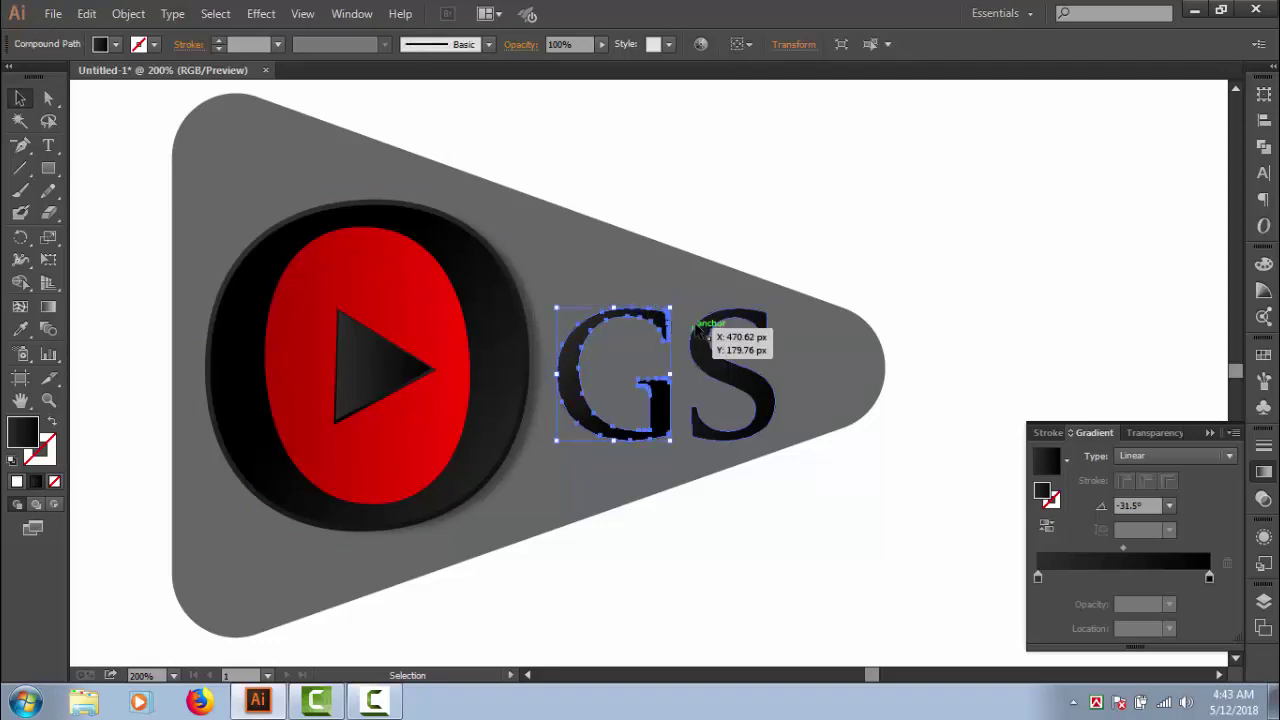
key("ctrl+x")
key("ctrl+f")
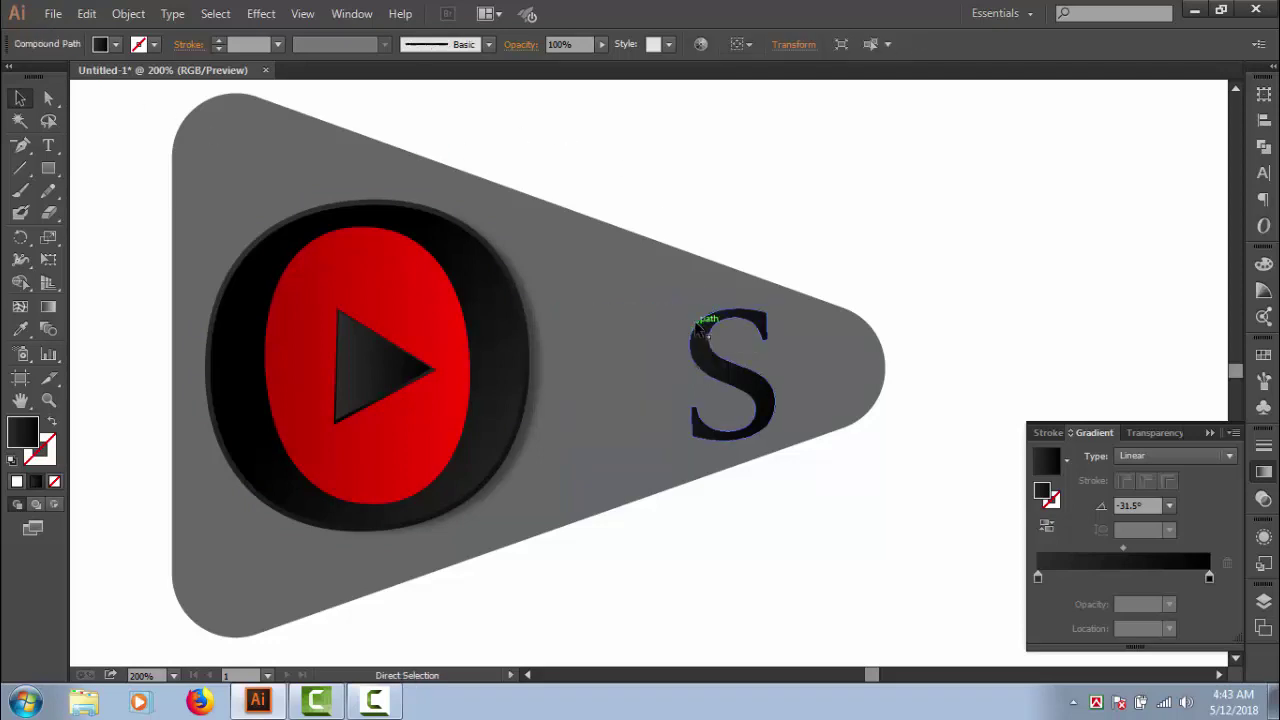
left_click(712, 332, "shift")
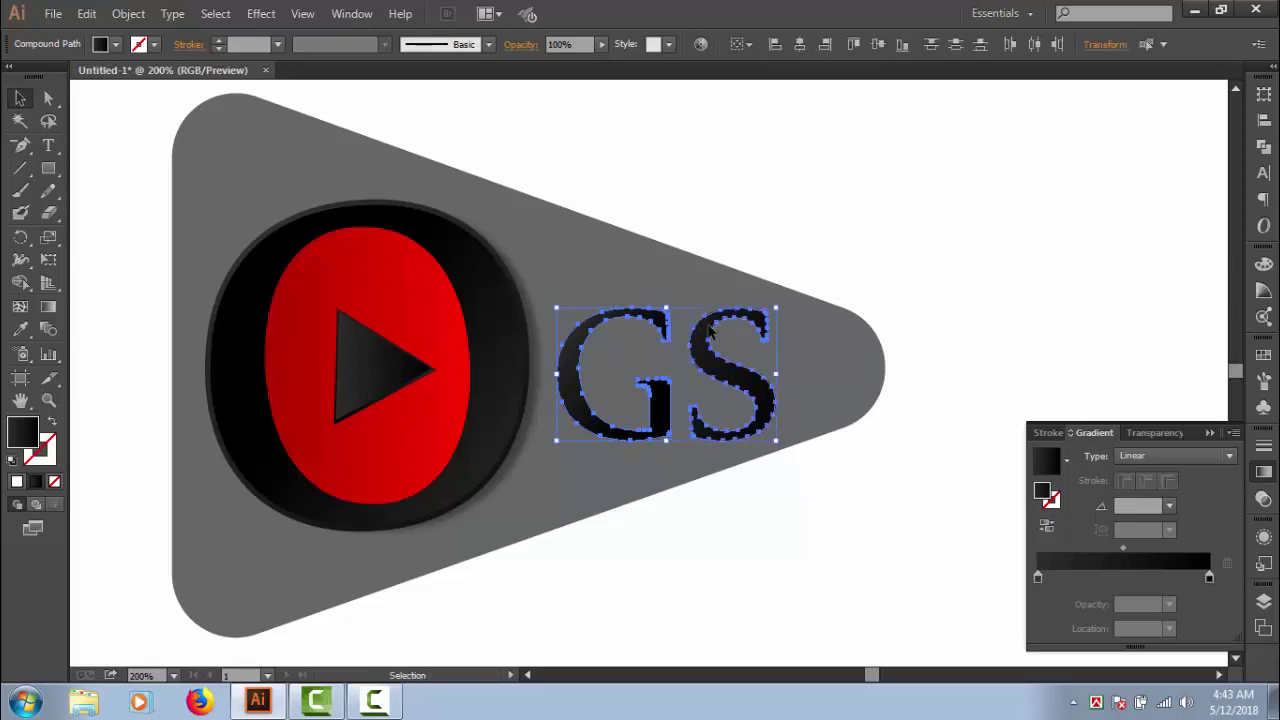
Copy the GS letters and paste a copy behind them.
left_click(86, 14)
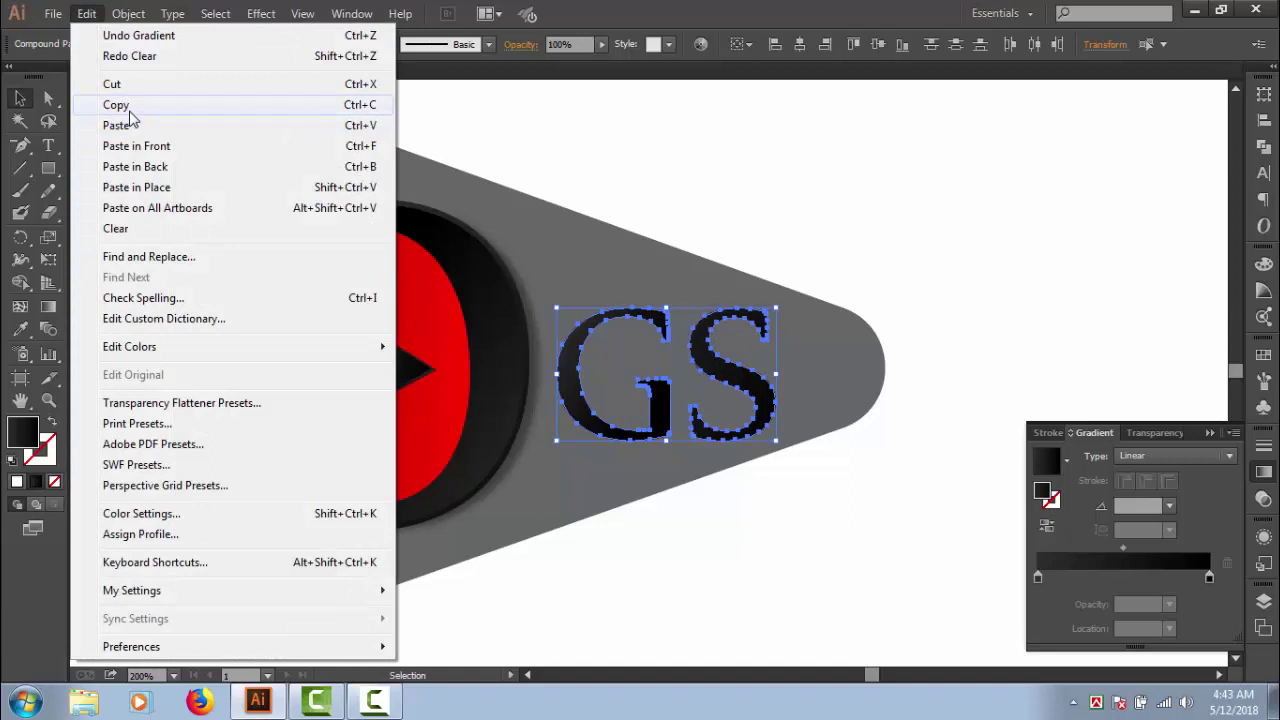
left_click(127, 104)
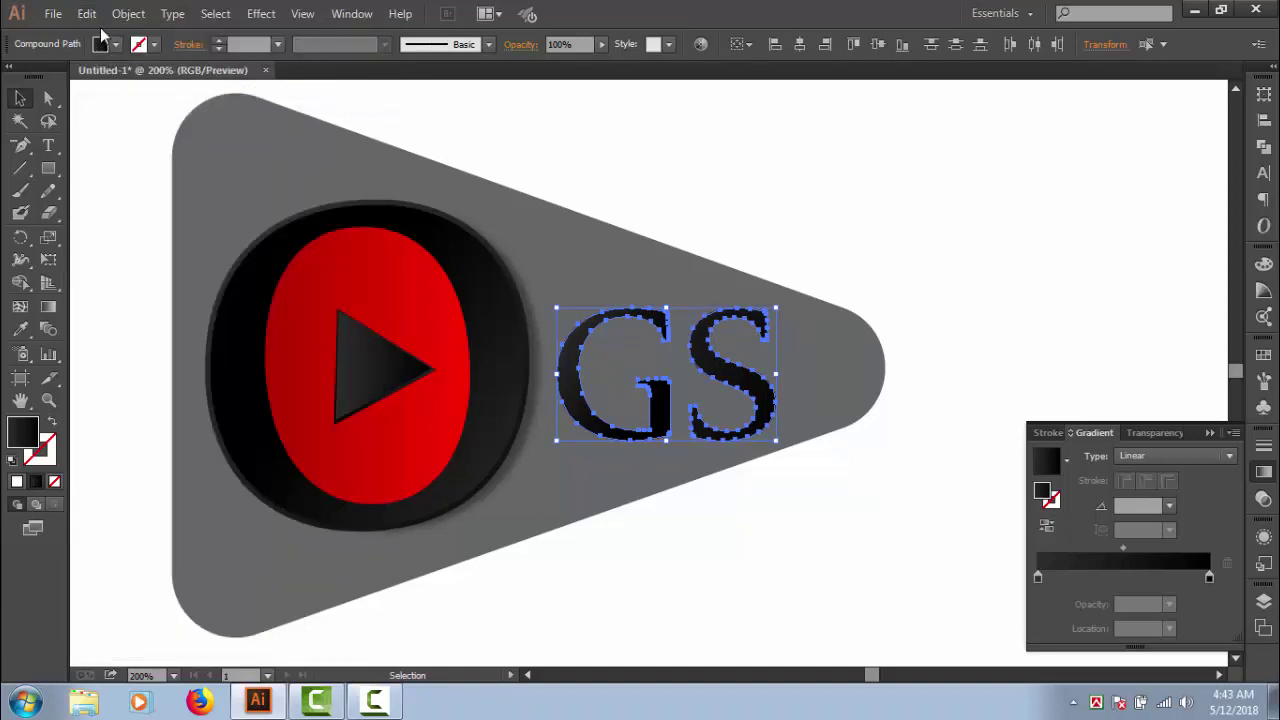
left_click(86, 14)
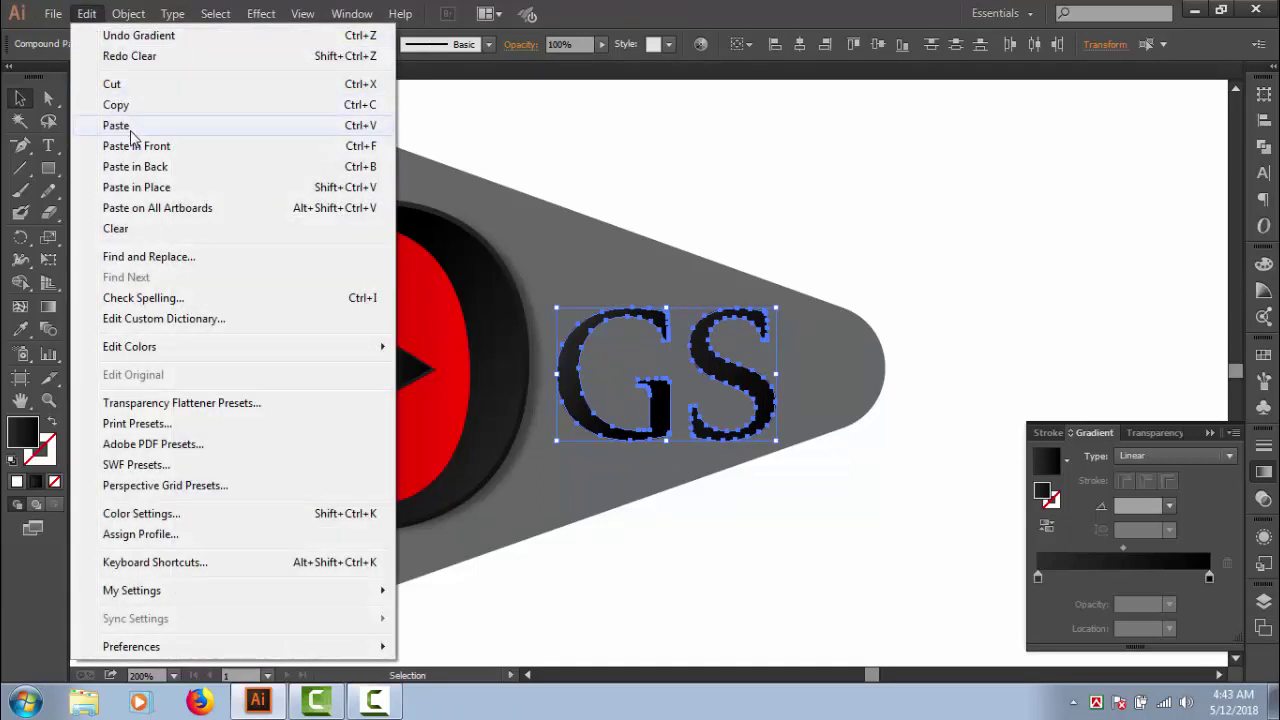
left_click(155, 166)
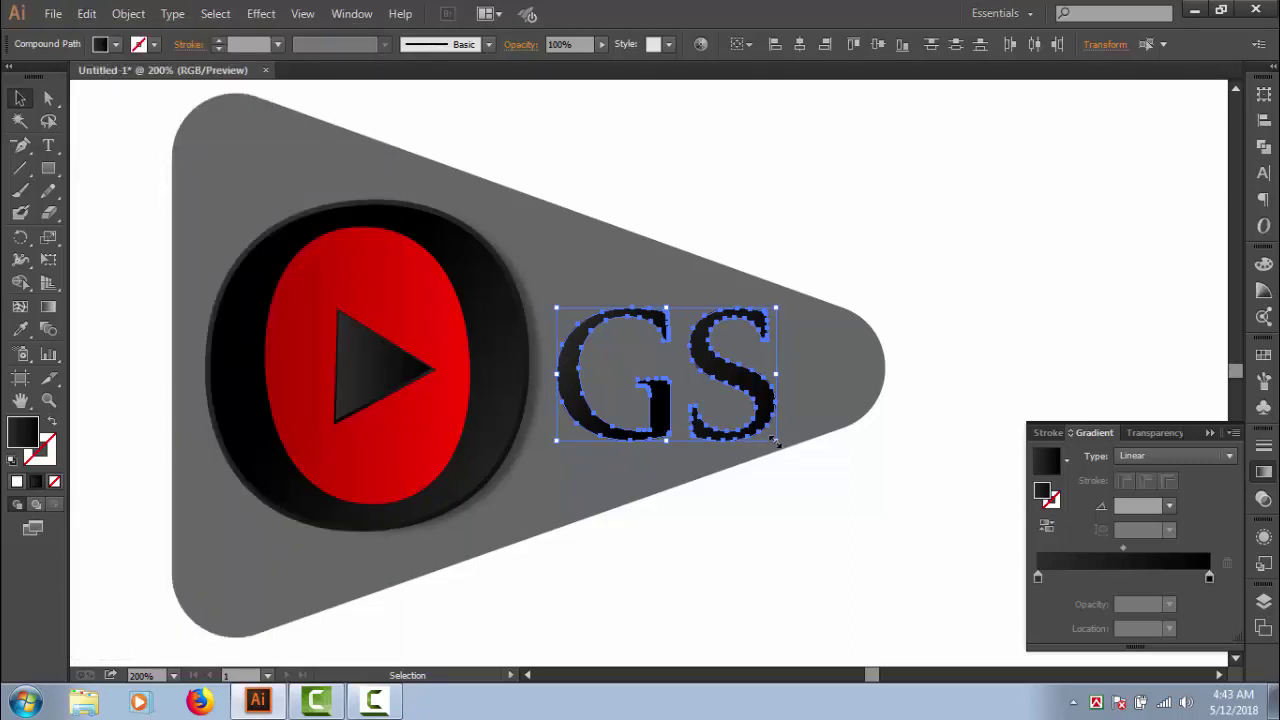
Enlarge the GS lettering slightly to about 127 × 77 px, then deselect.
mouse_move(773, 441)
left_mouse_down()
mouse_move(789, 450)
mouse_move(781, 443)
left_mouse_up()
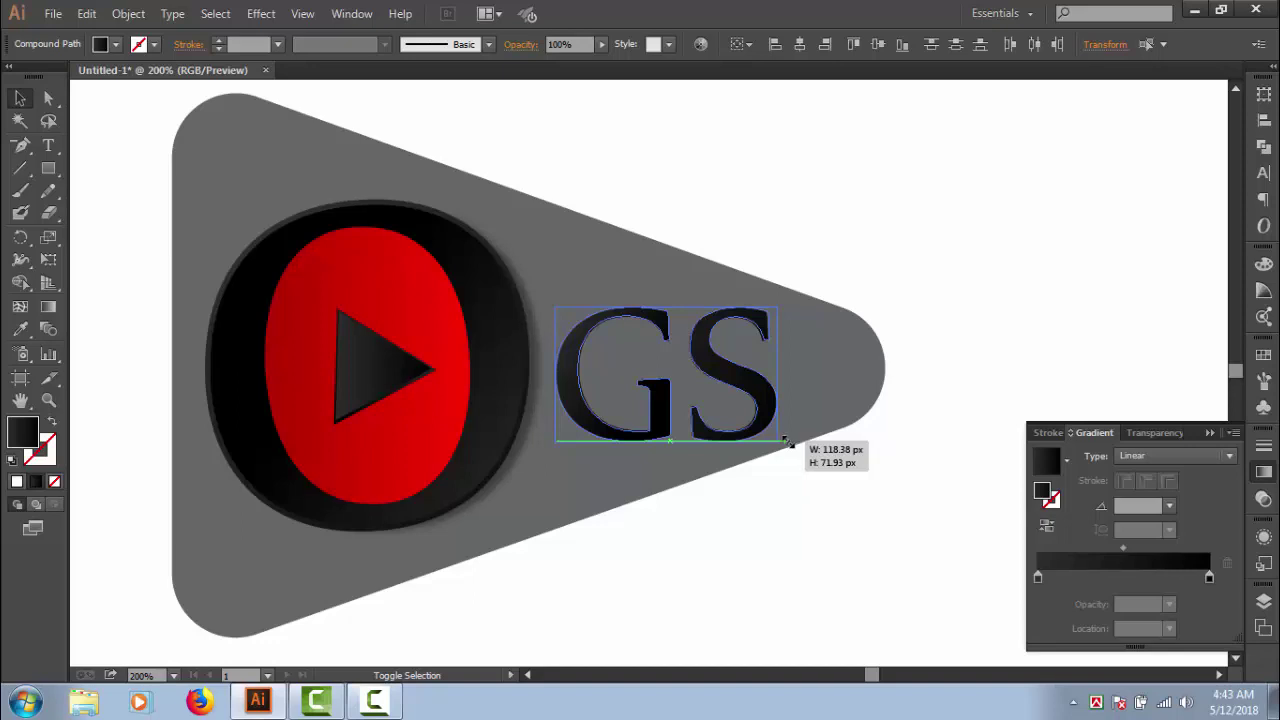
left_click_drag(782, 443, 798, 446)
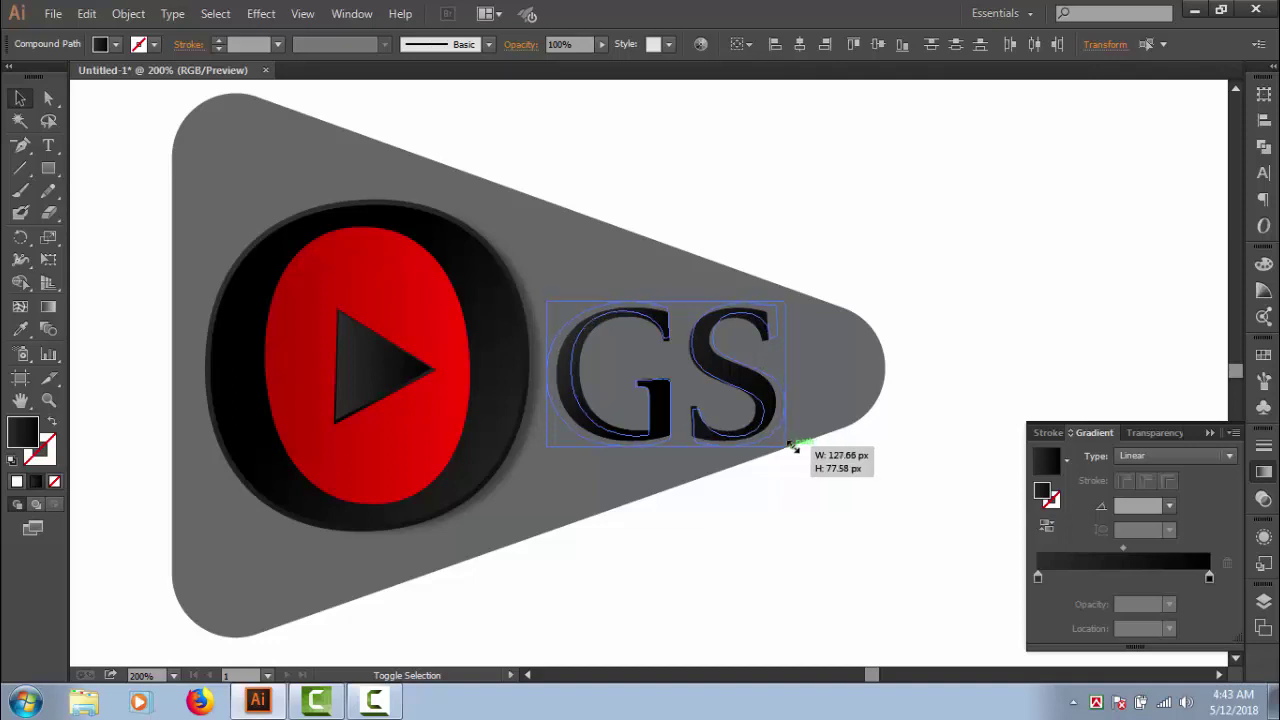
left_click_drag(793, 445, 786, 441)
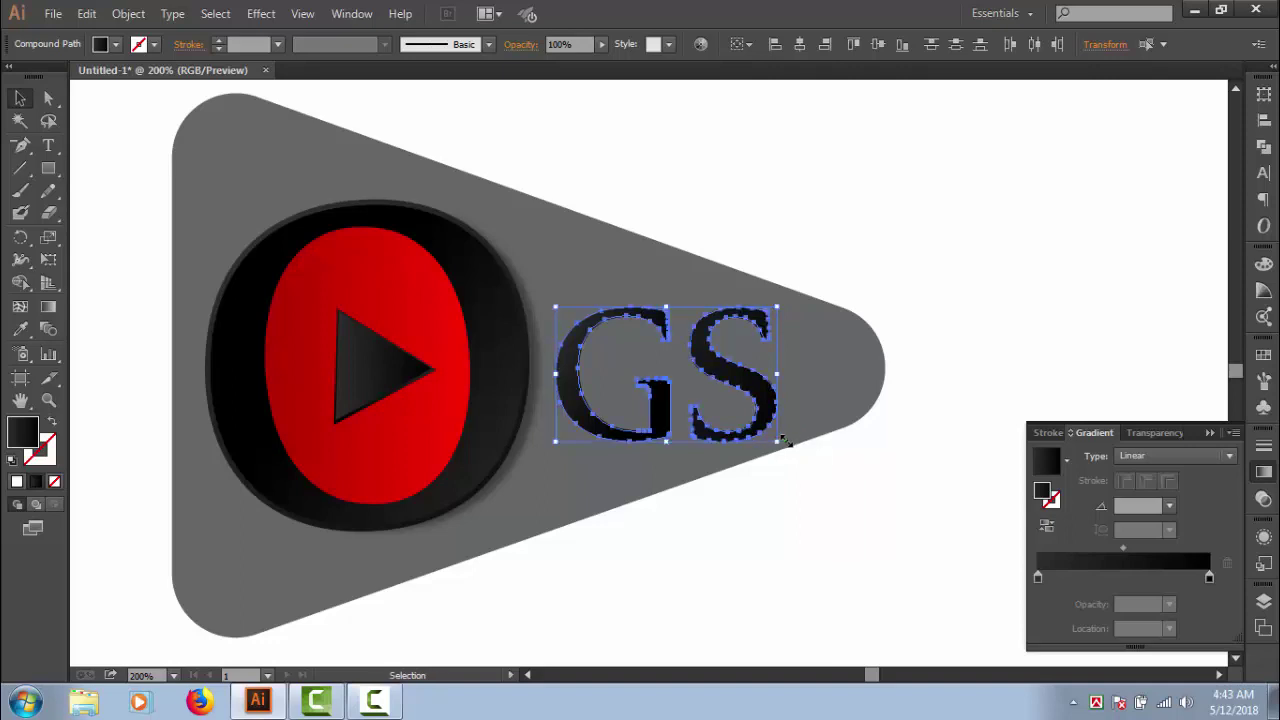
left_click(881, 494)
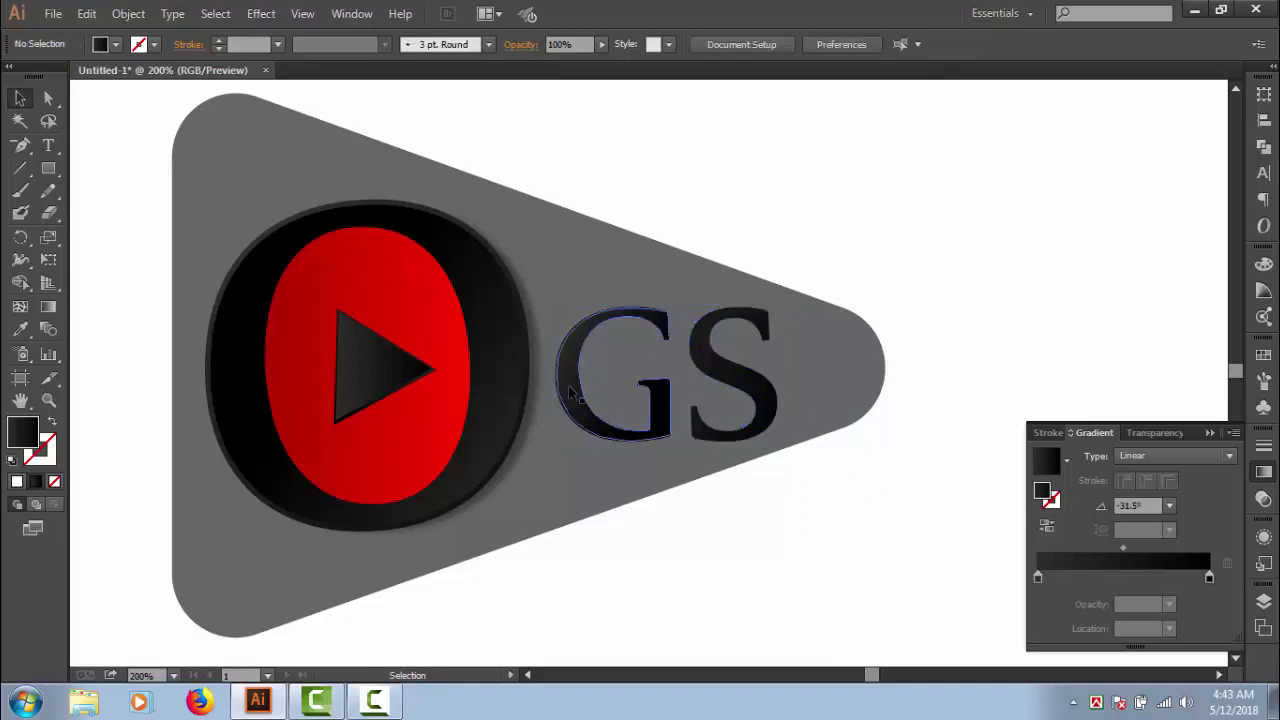
Zoom in and redirect the G's gradient to run right to left.
left_click_drag(578, 251, 668, 418)
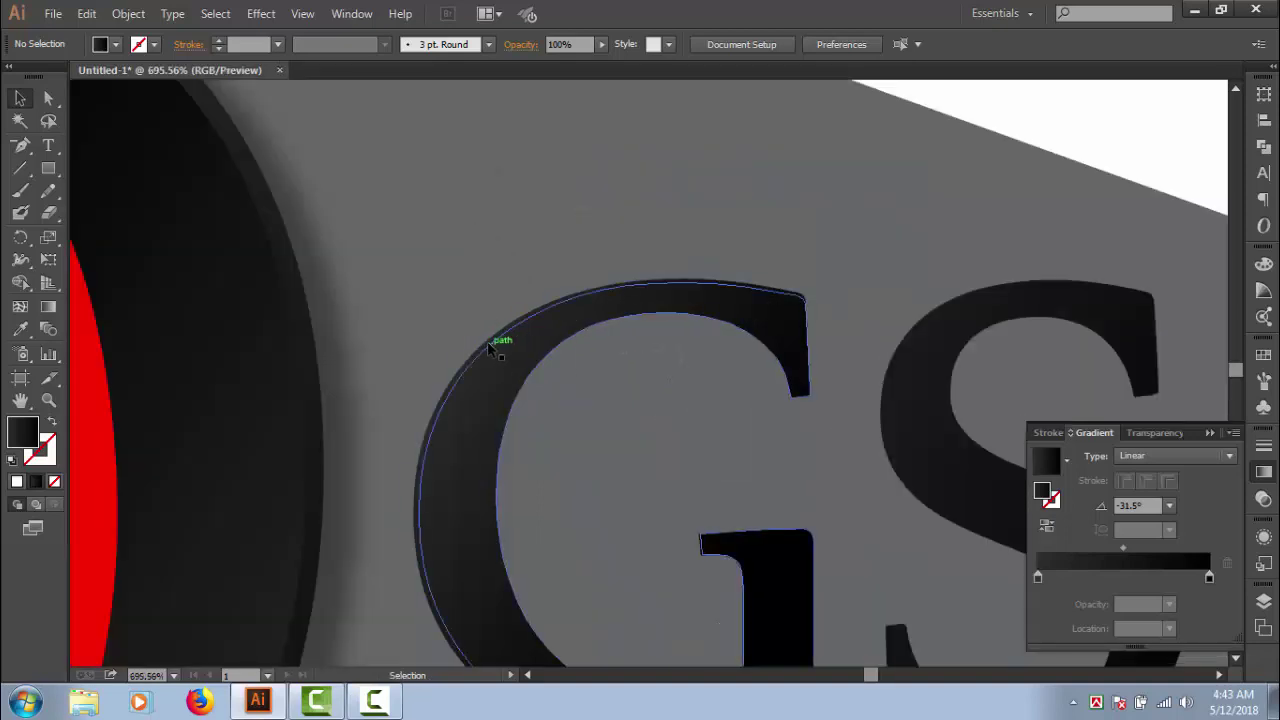
left_click(489, 345)
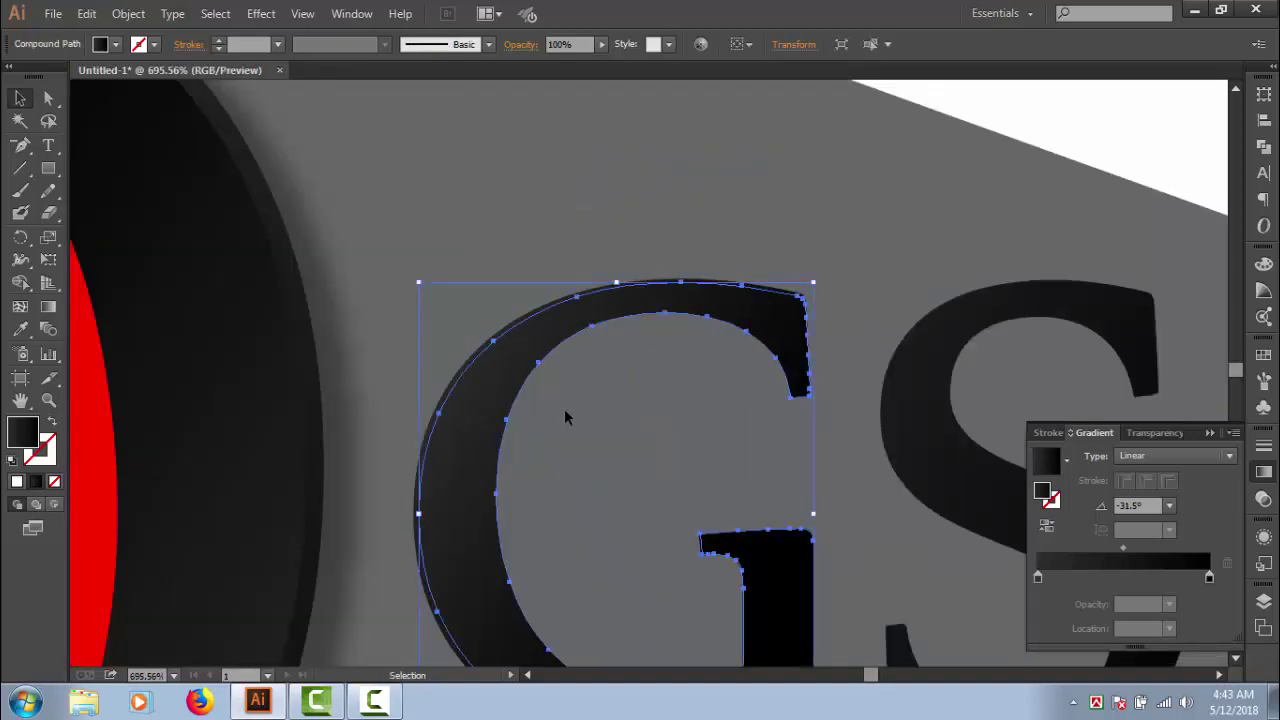
key("ctrl+minus")
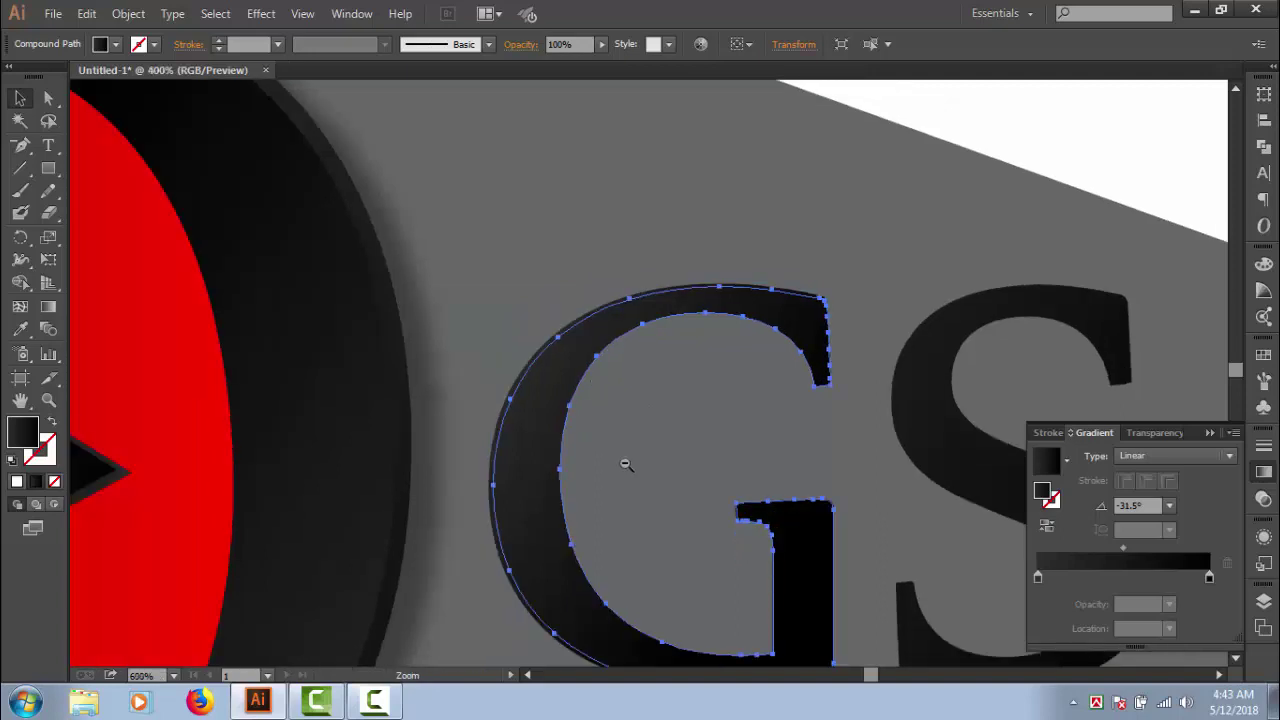
key("ctrl+minus")
left_click(48, 306)
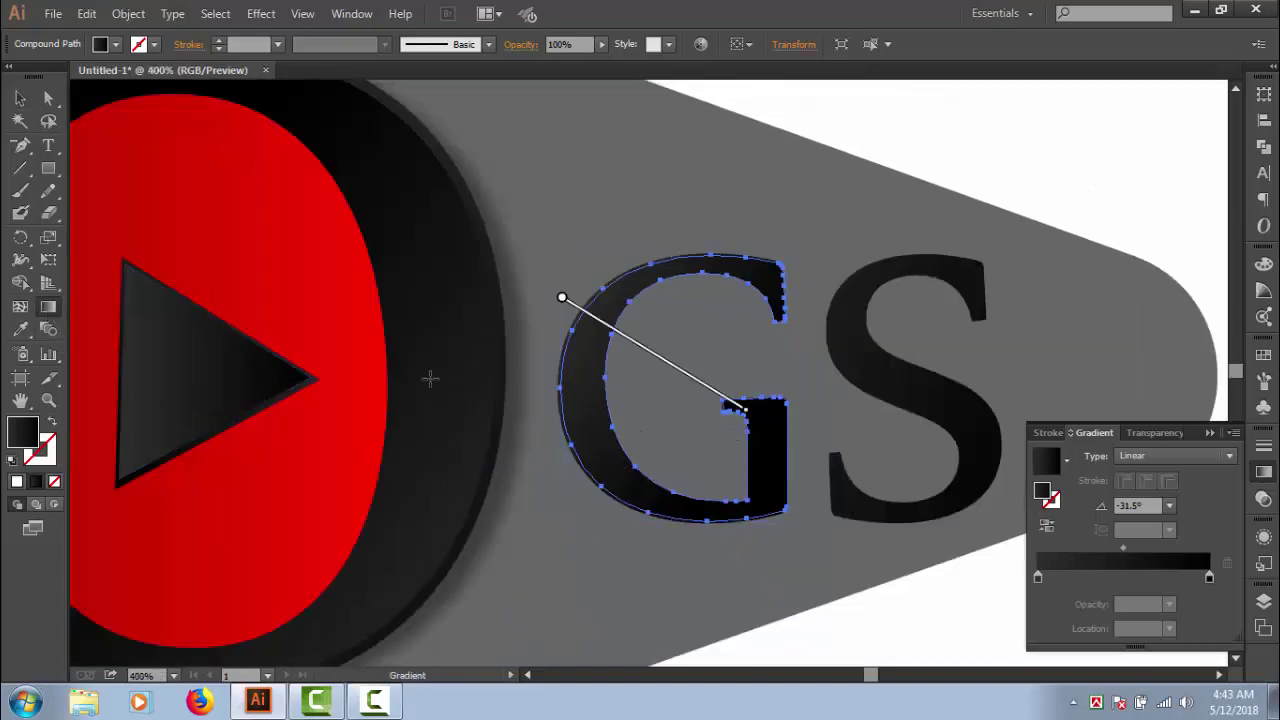
left_click_drag(802, 435, 528, 394)
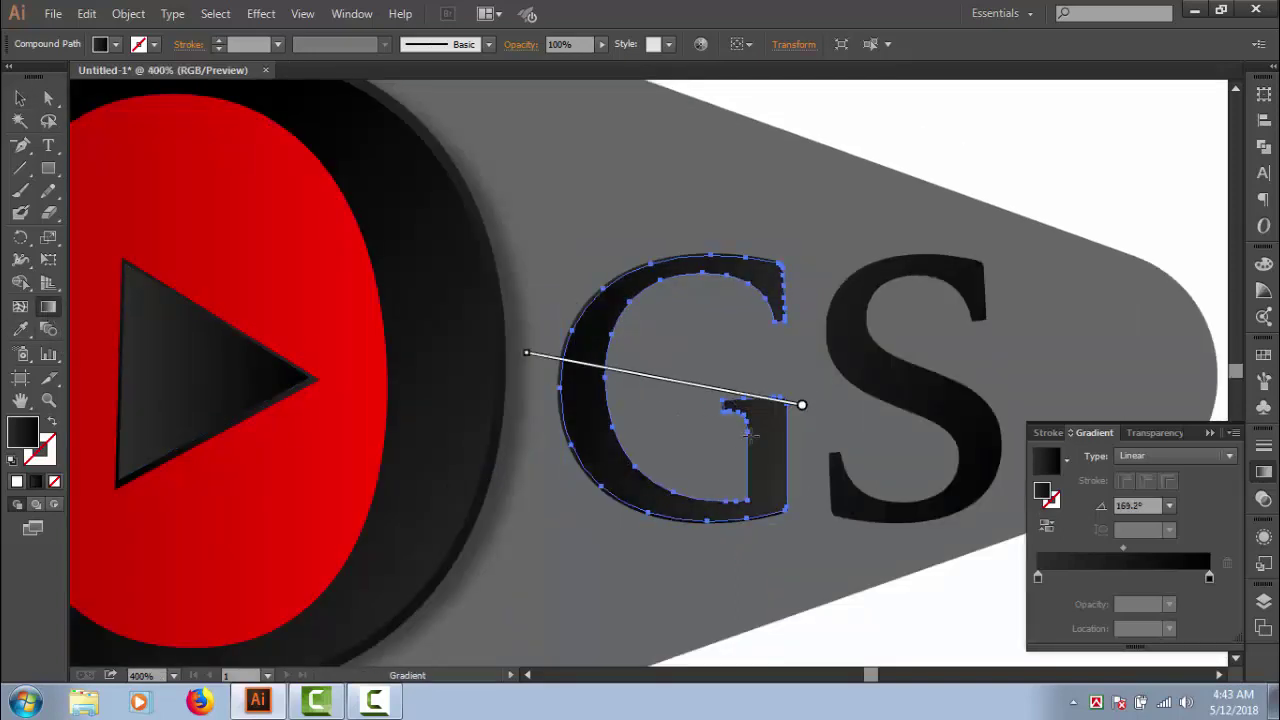
left_click(20, 98)
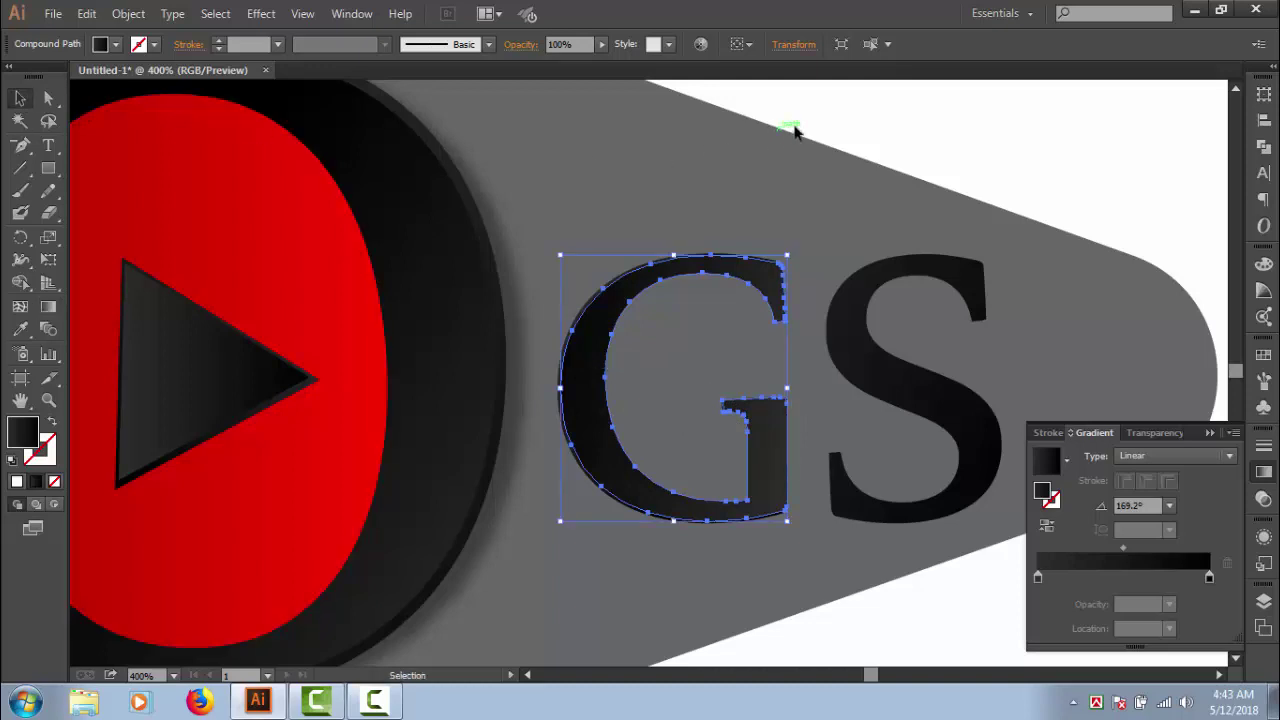
left_click(897, 128)
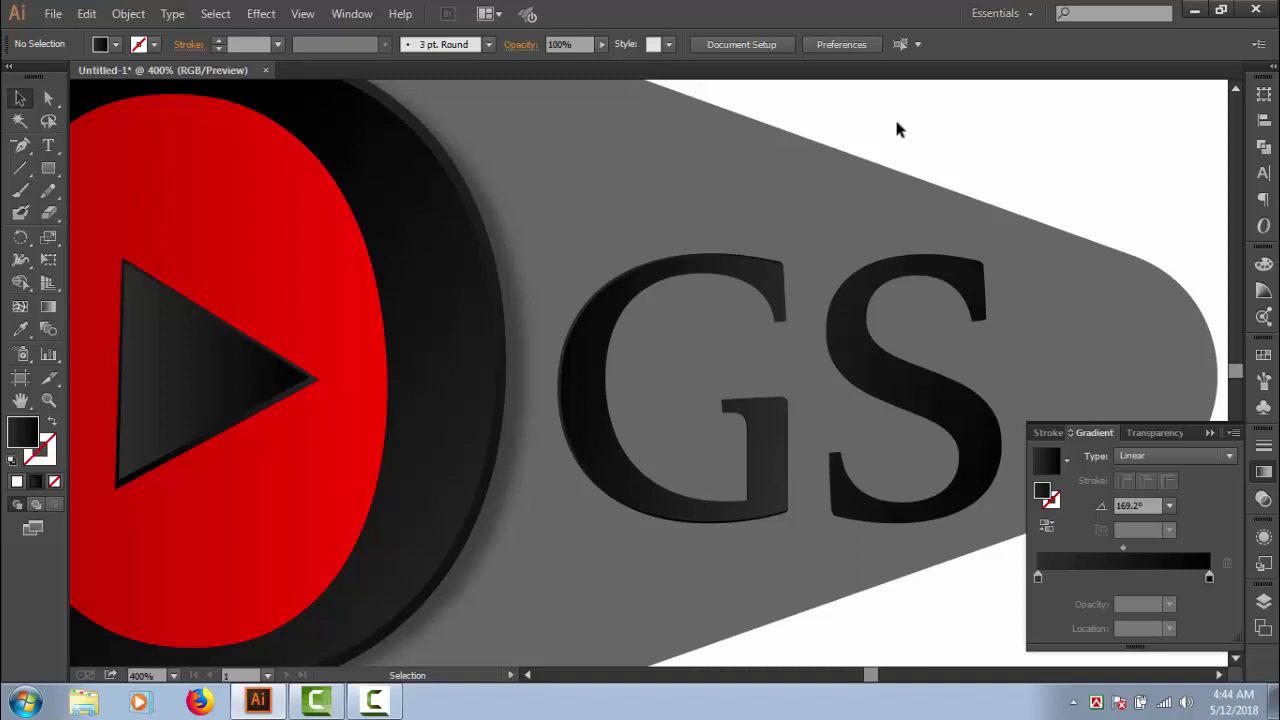
Redirect the S's gradient to run left to right.
left_click(890, 388)
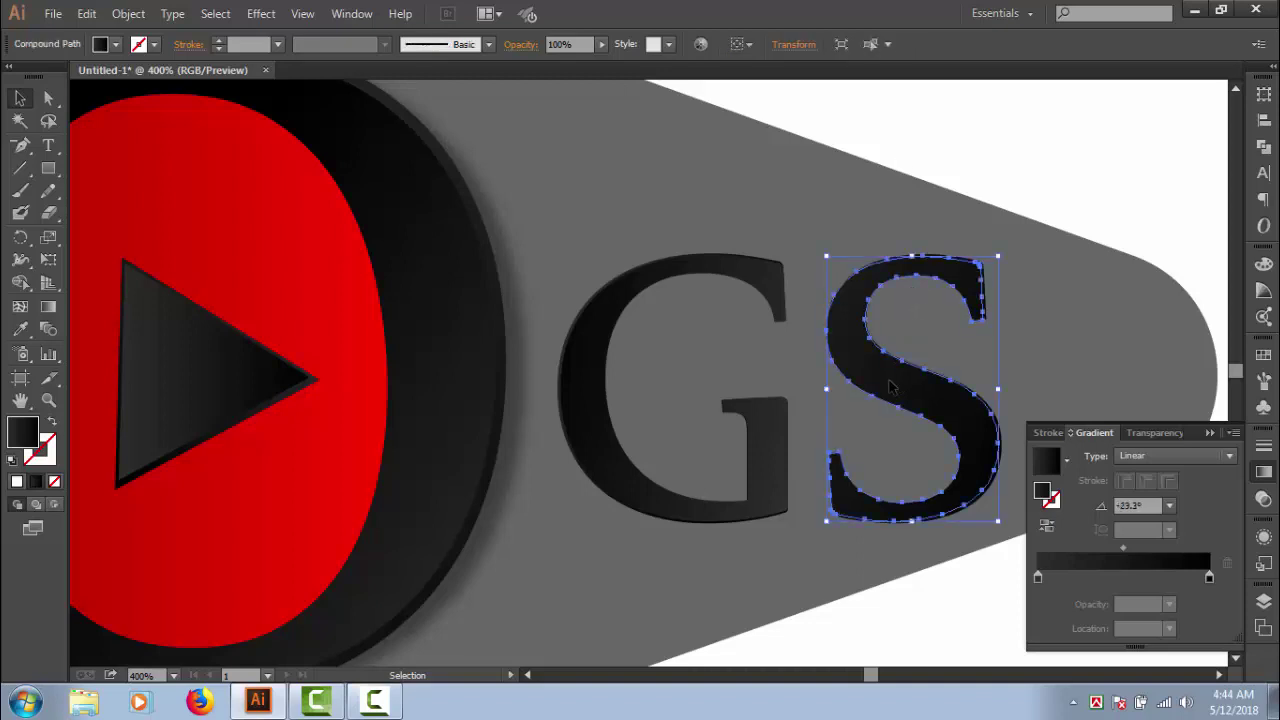
left_click(48, 306)
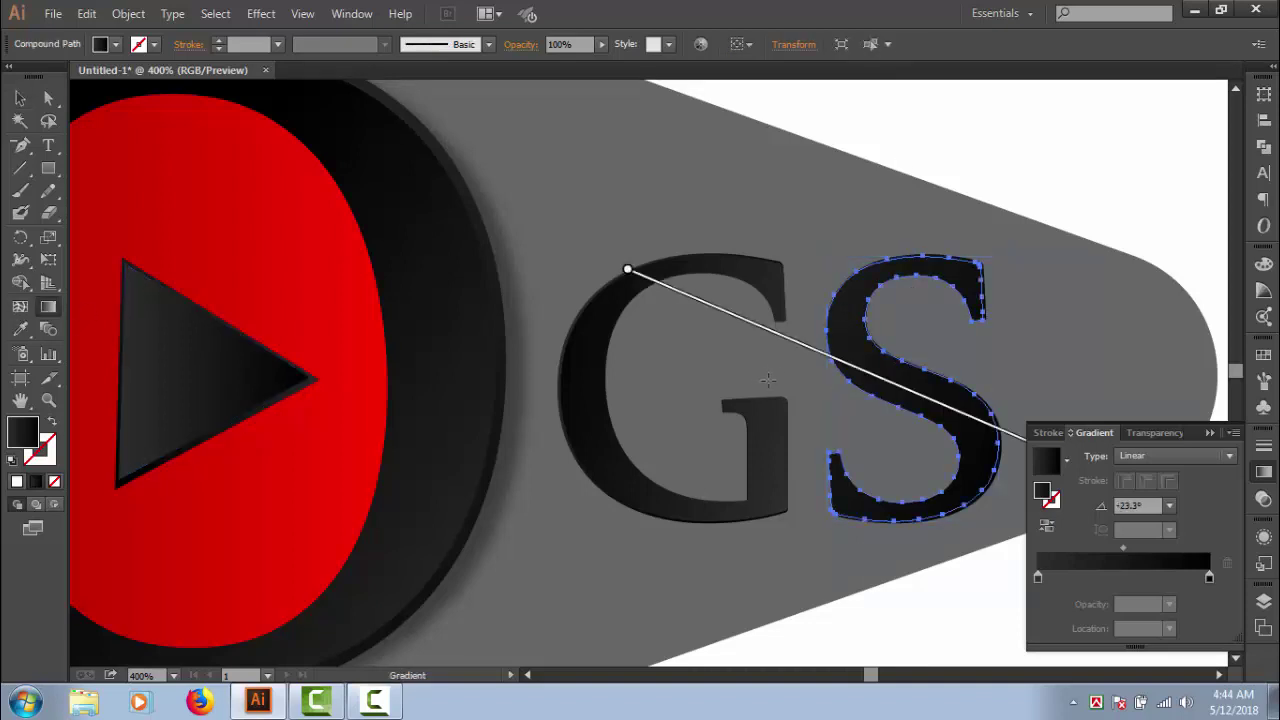
left_click_drag(780, 395, 1081, 378)
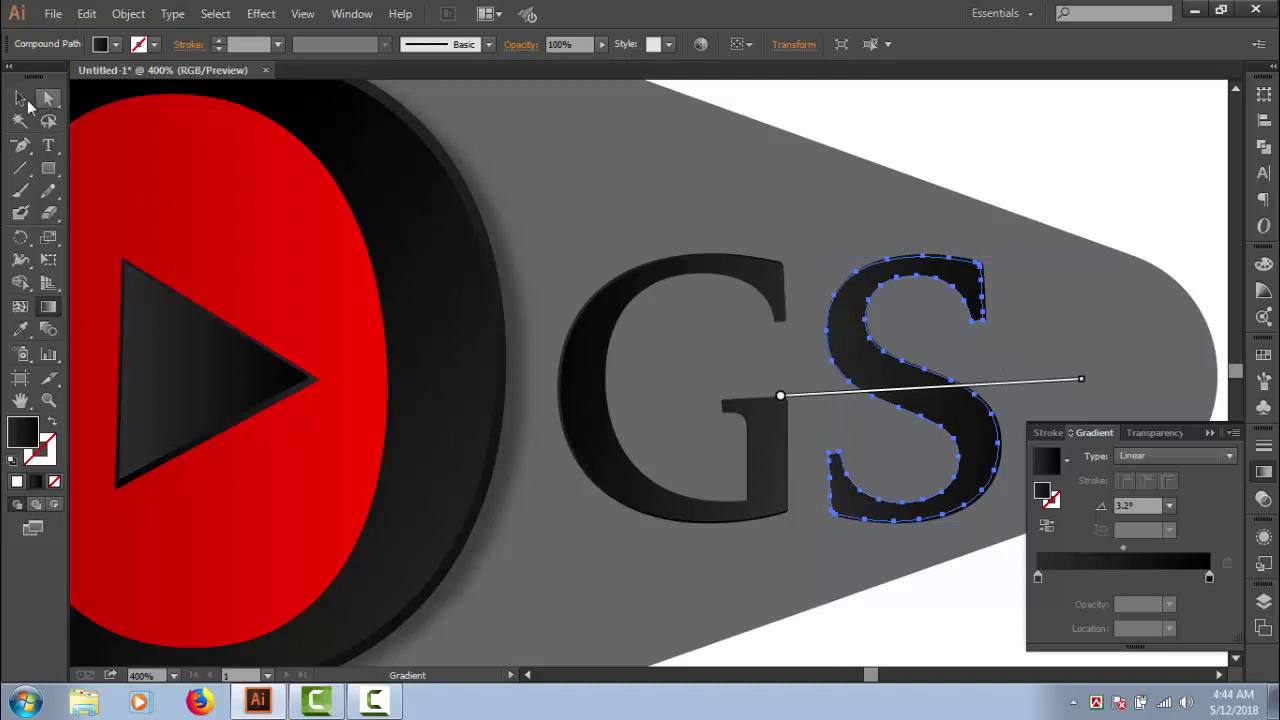
left_click(20, 98)
left_click(963, 130)
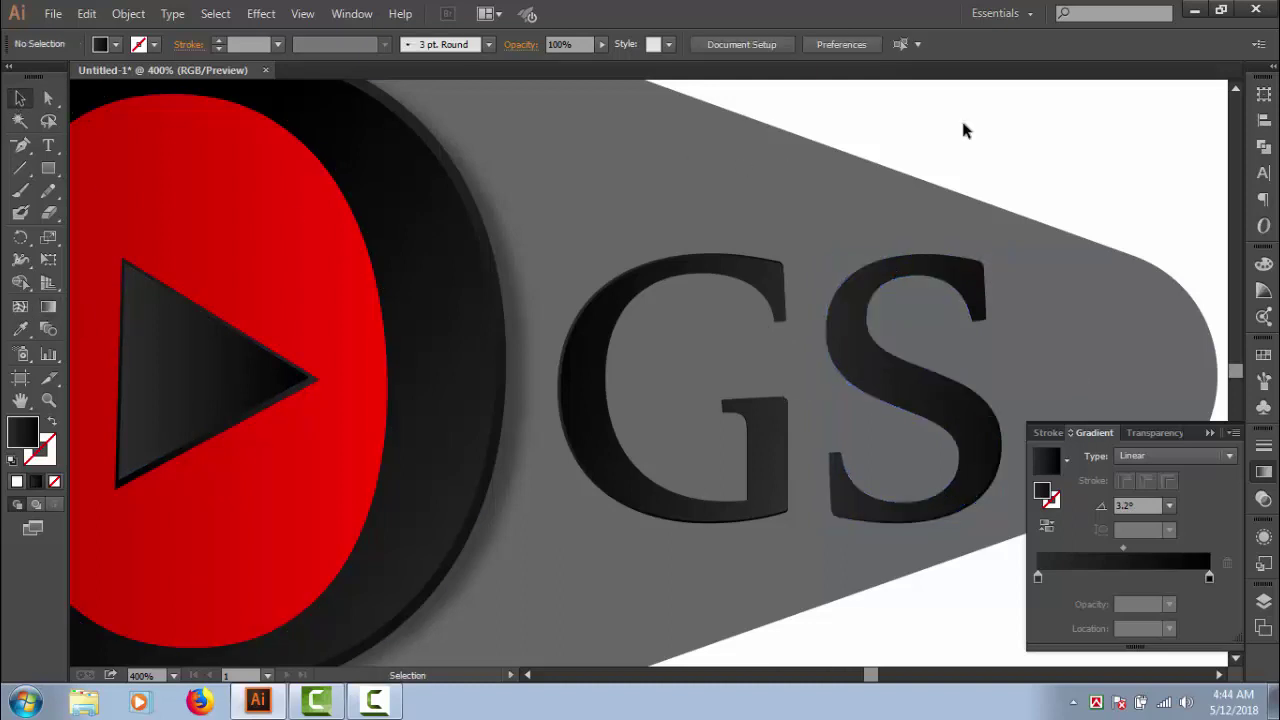
key("ctrl+minus")
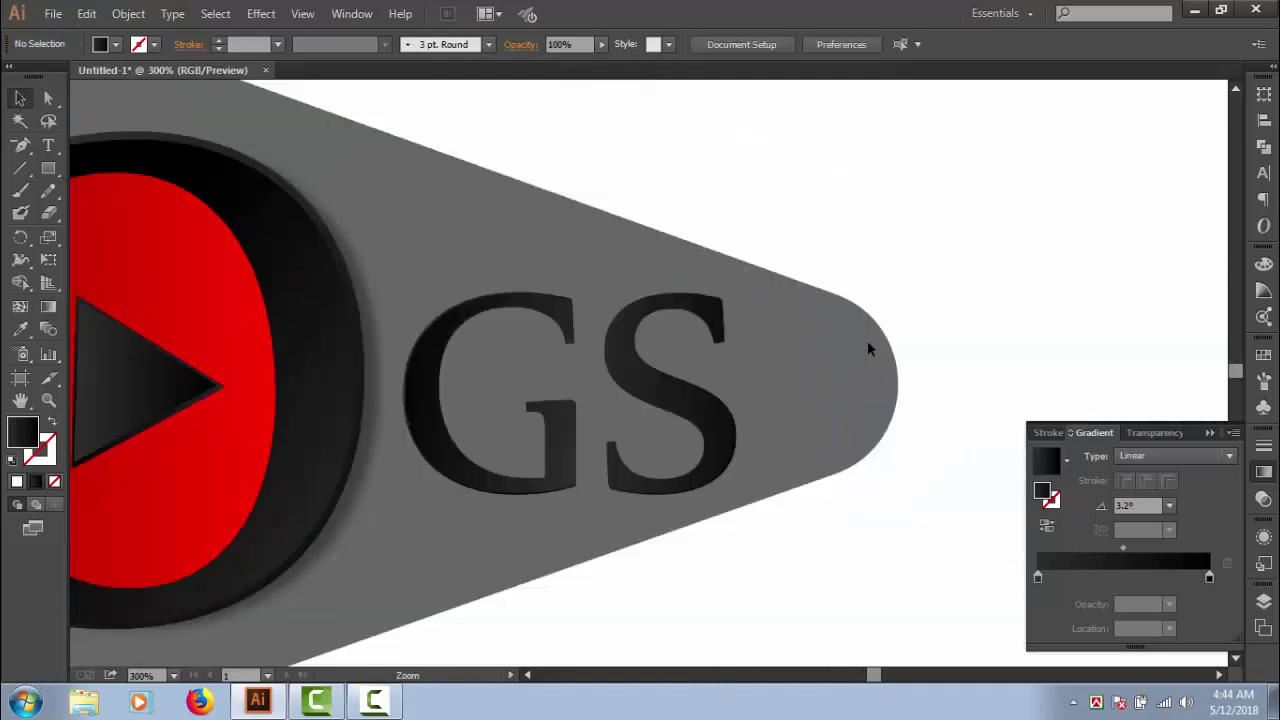
Zoom in on the S and reverse its gradient to run right to left at -170°.
left_click(728, 436)
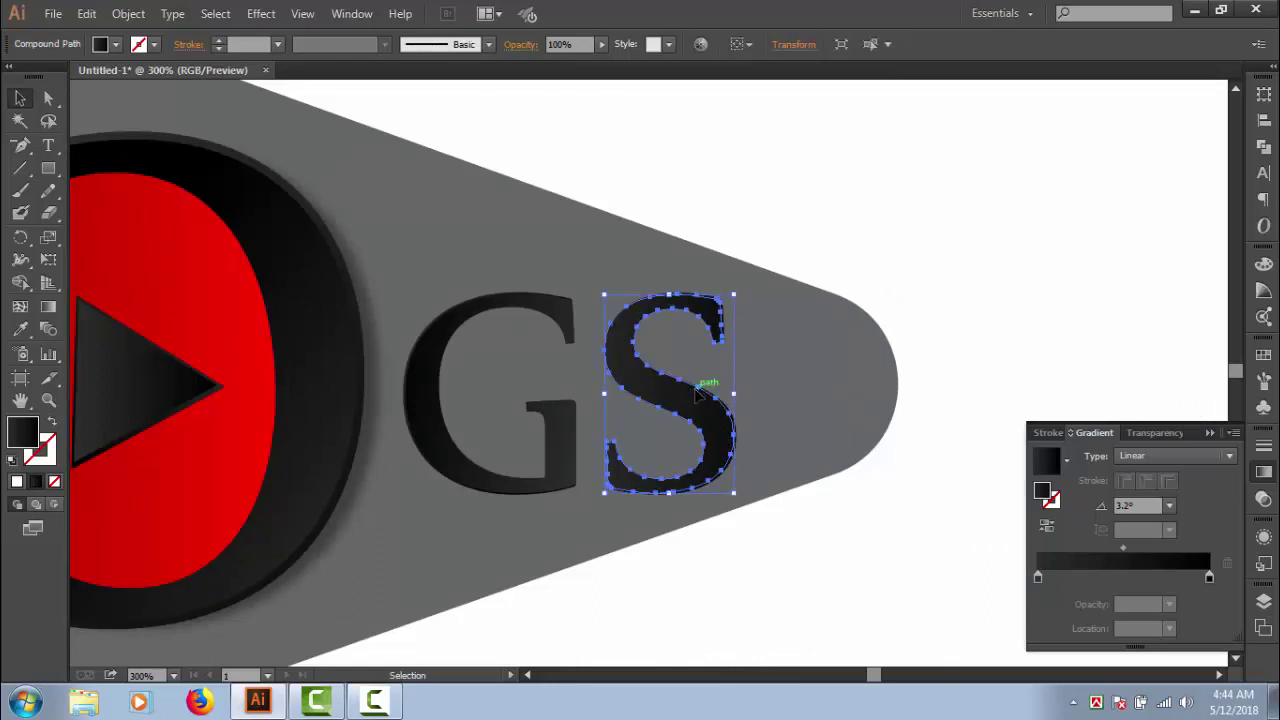
key("ctrl+space")
left_click_drag(585, 296, 790, 520)
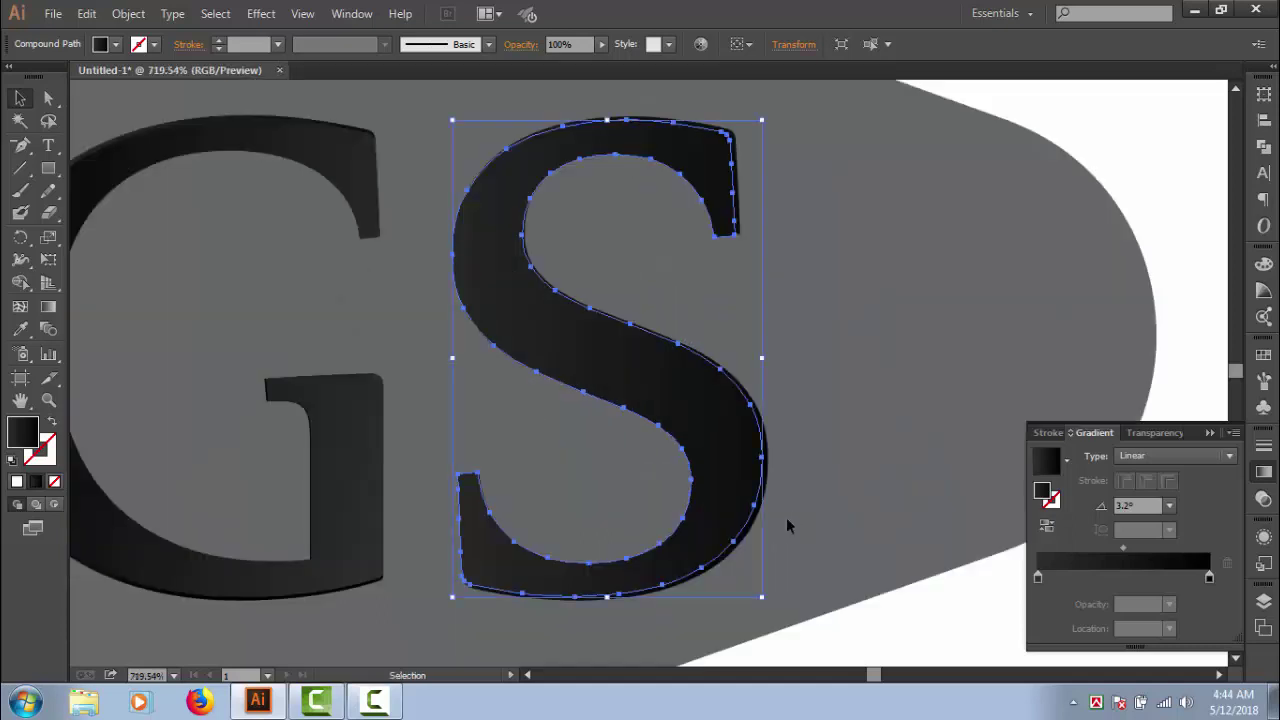
left_click(851, 425)
left_click(690, 435)
left_click(48, 306)
left_click_drag(370, 374, 912, 343)
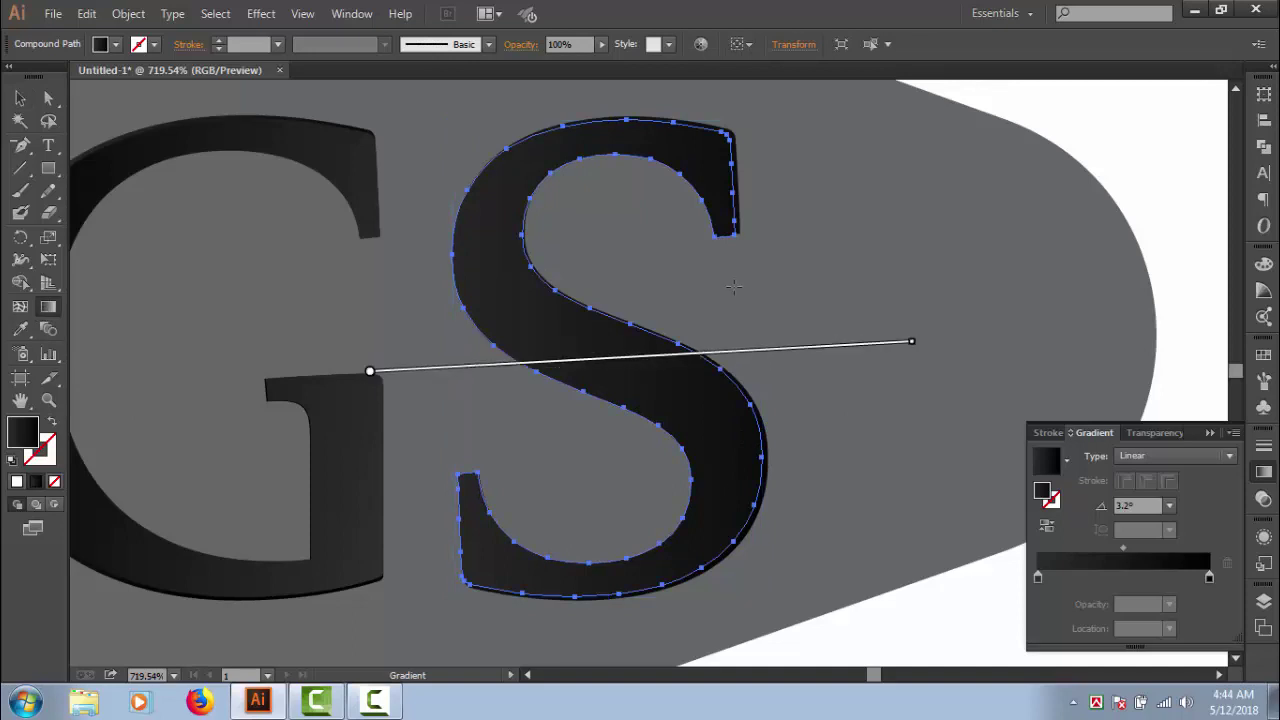
left_click_drag(708, 339, 480, 378)
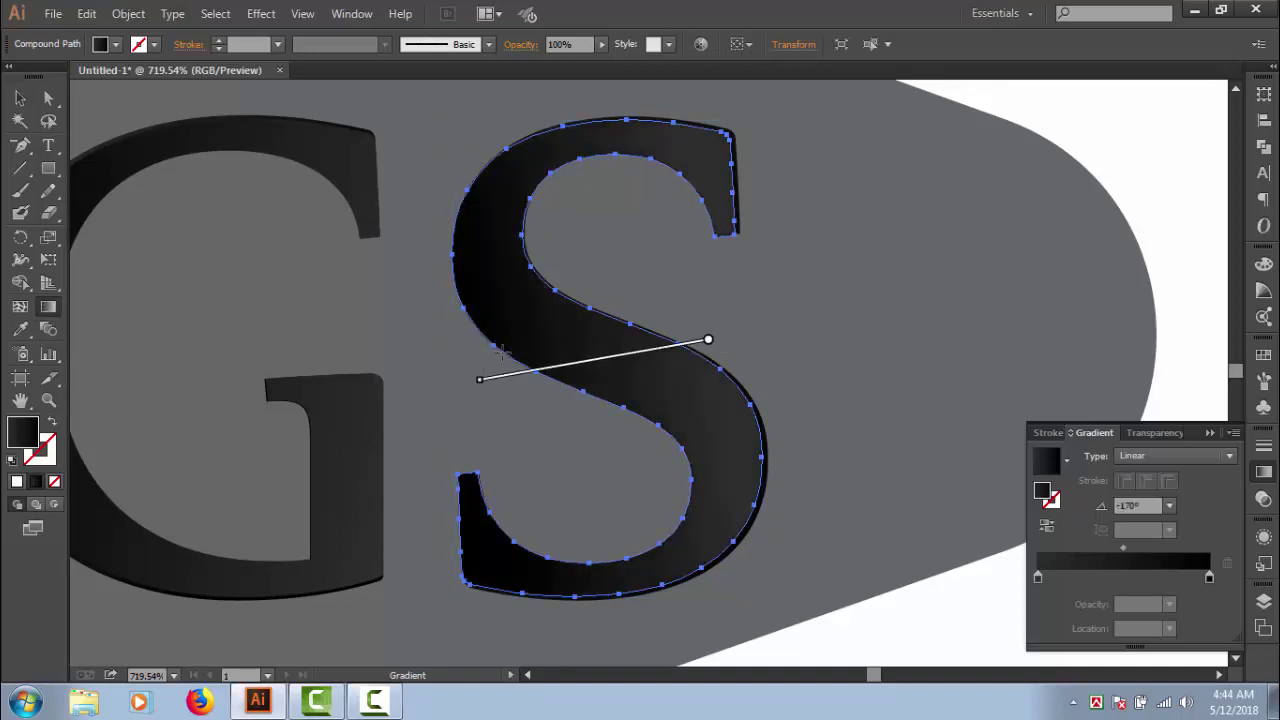
left_click(20, 98)
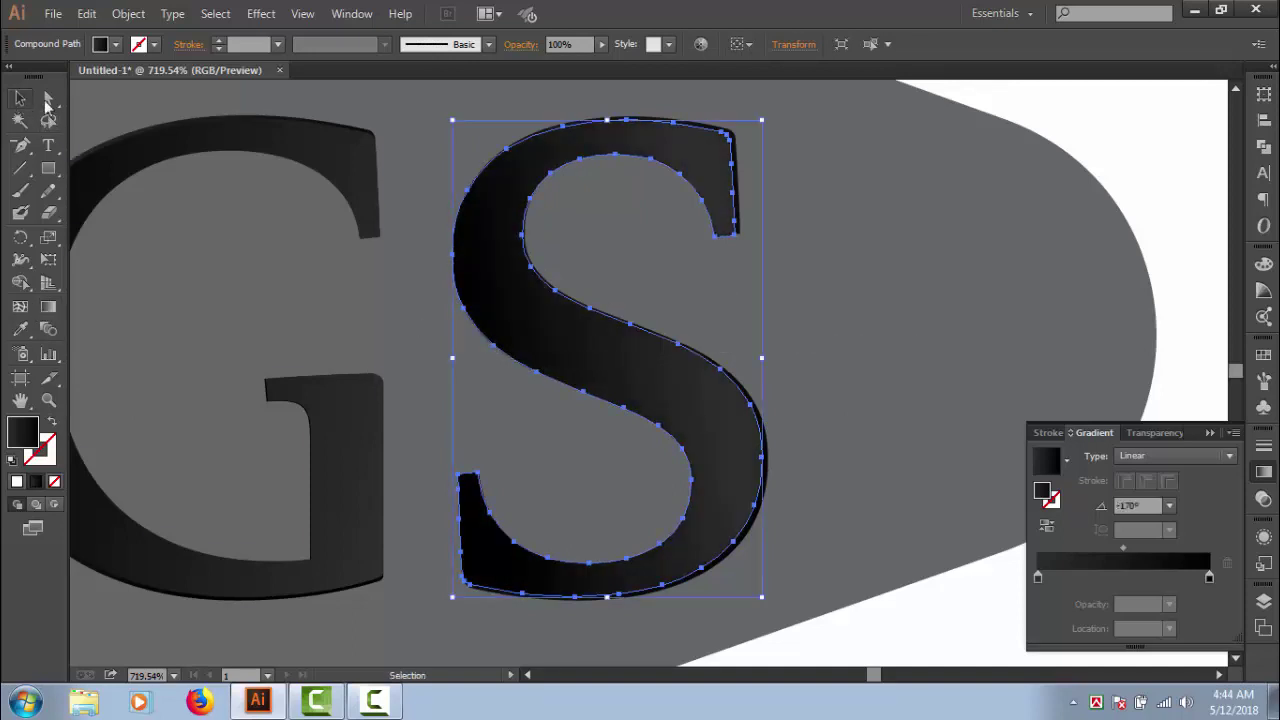
left_click(818, 290)
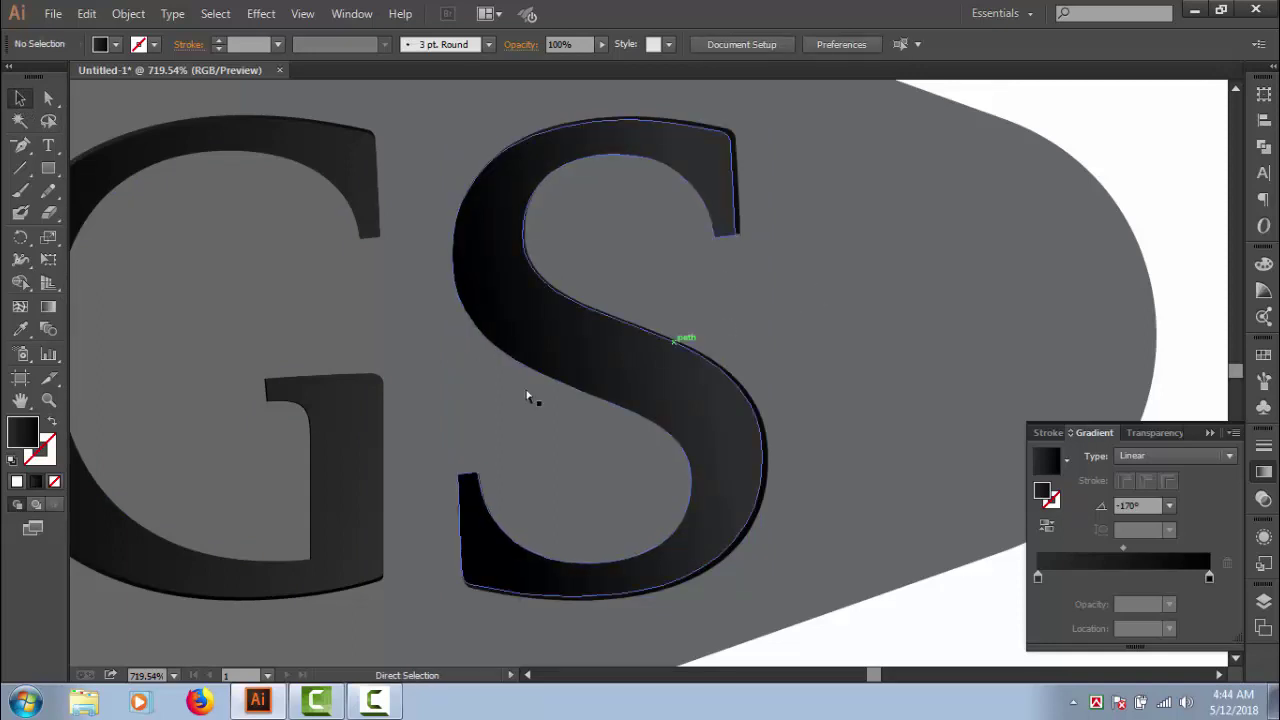
Redraw the G's gradient horizontally right to left at 179.4°, then deselect.
left_click(327, 407, "ctrl+alt")
left_click(386, 344)
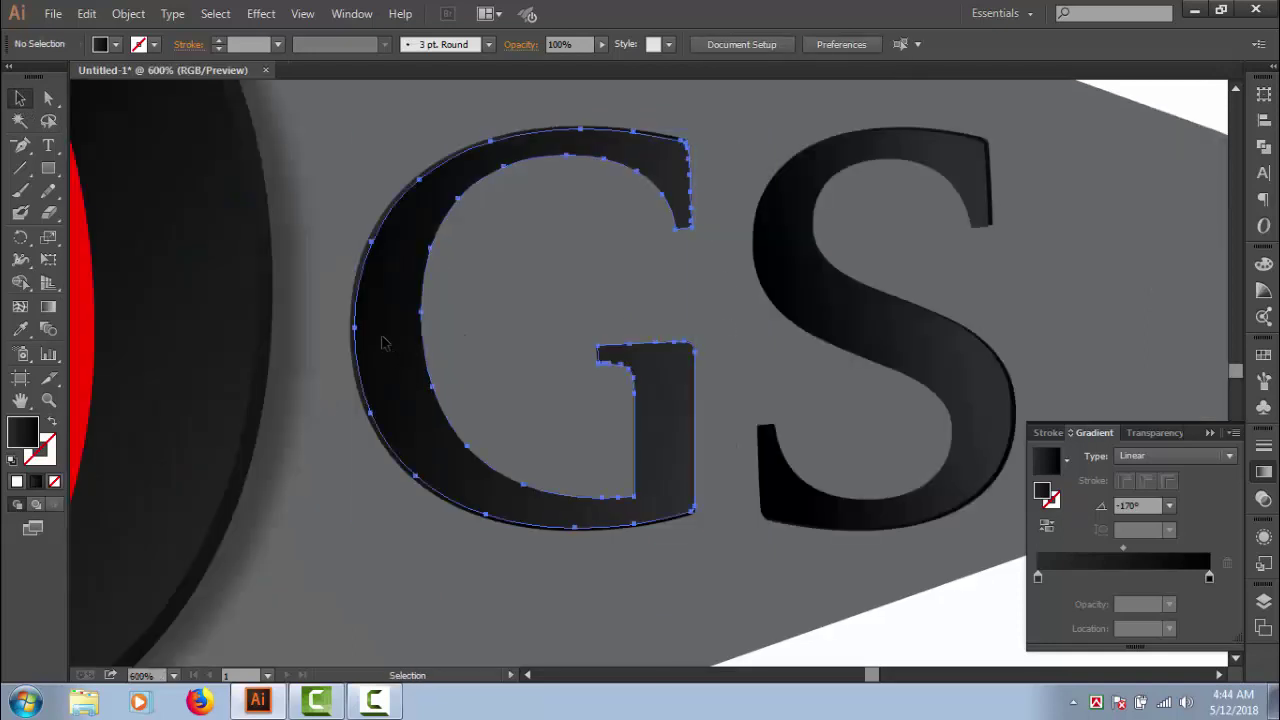
left_click(48, 307)
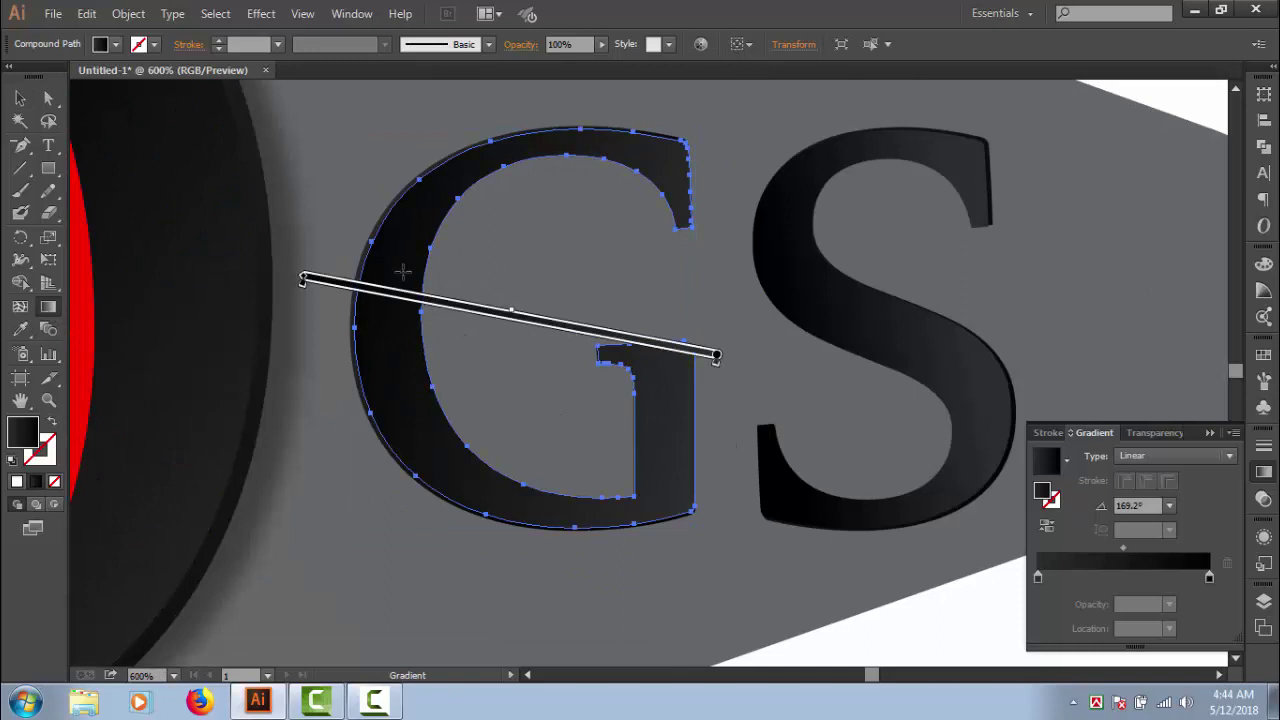
left_click_drag(397, 248, 484, 284)
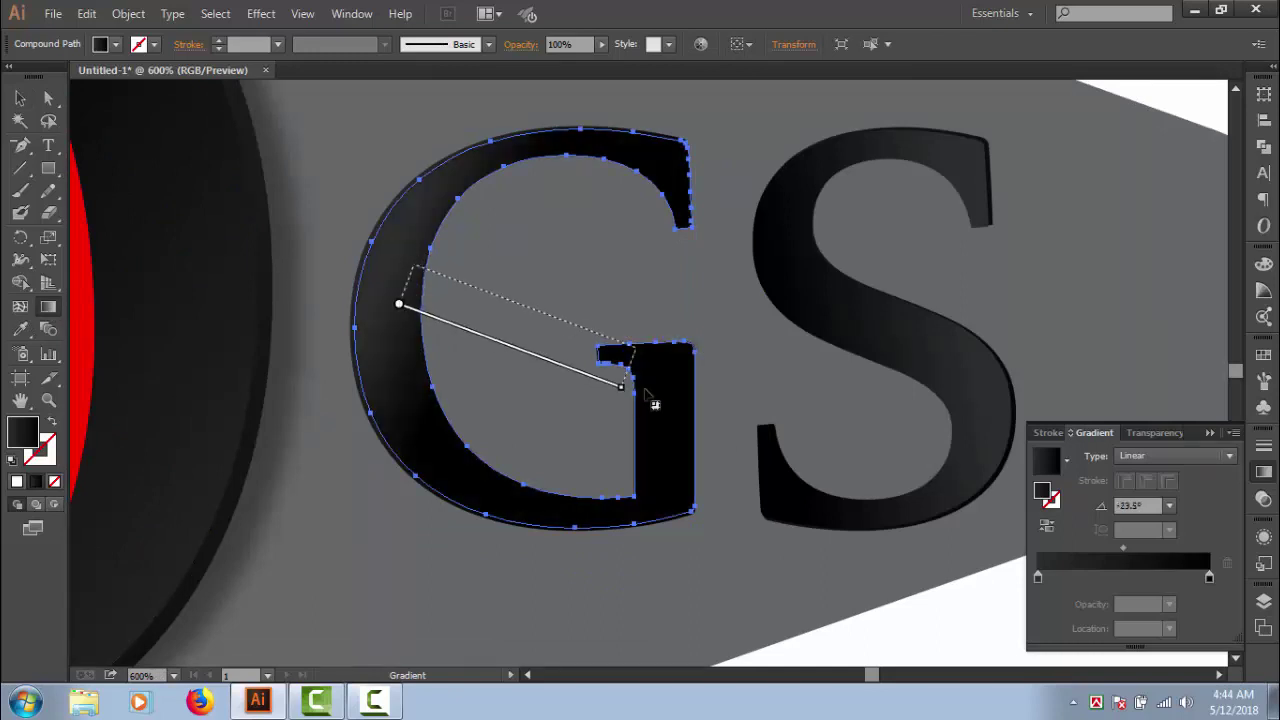
mouse_move(412, 268)
left_mouse_down()
mouse_move(690, 366)
mouse_move(332, 251)
left_mouse_up()
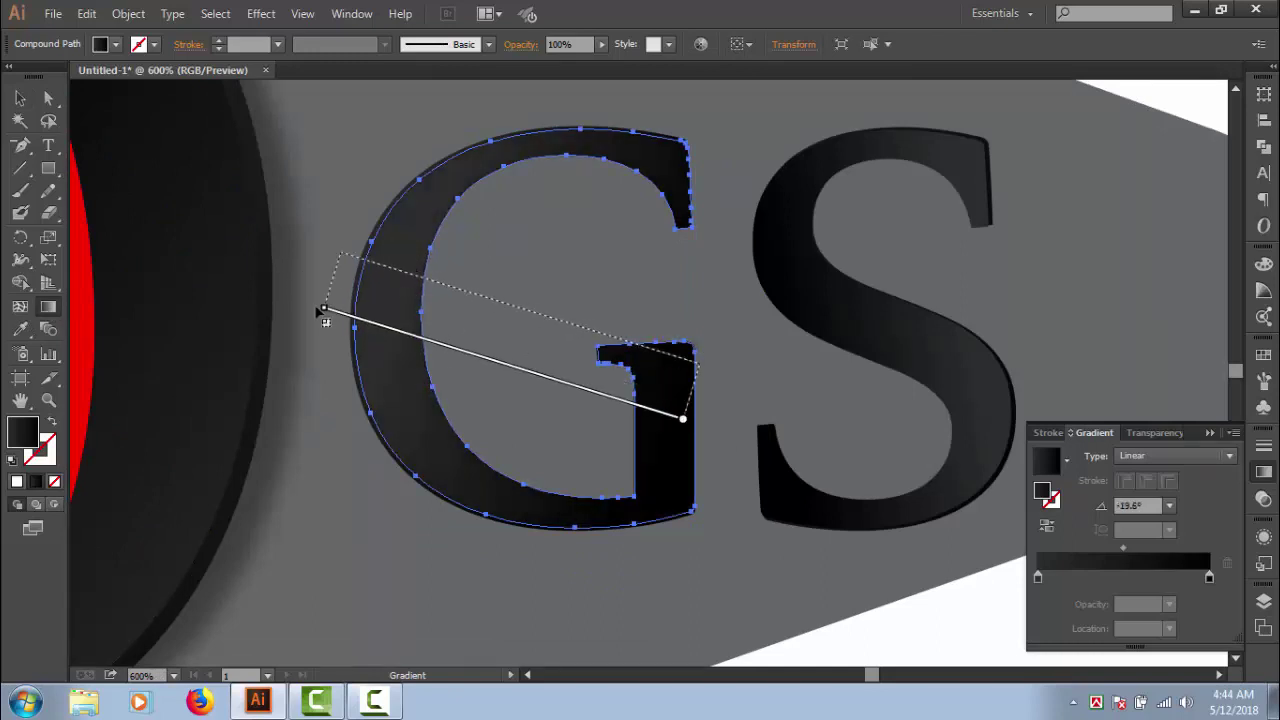
left_click_drag(740, 332, 388, 330)
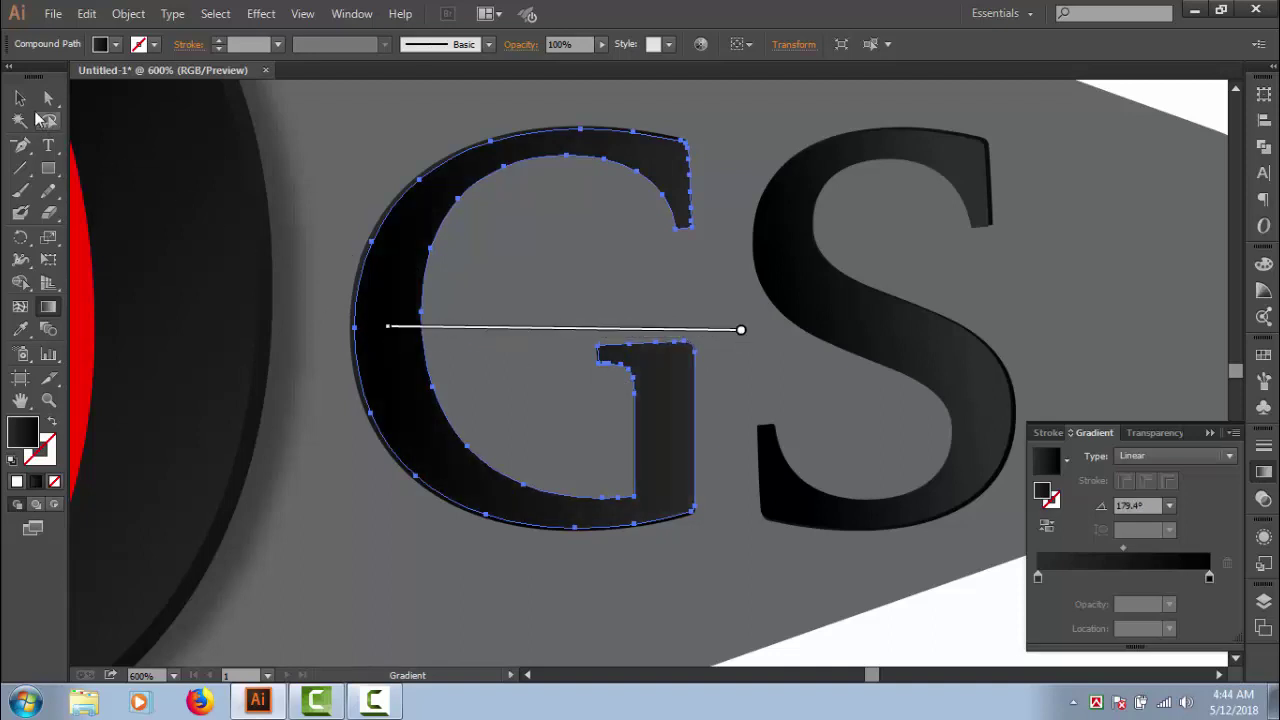
left_click(20, 98)
left_click(335, 102)
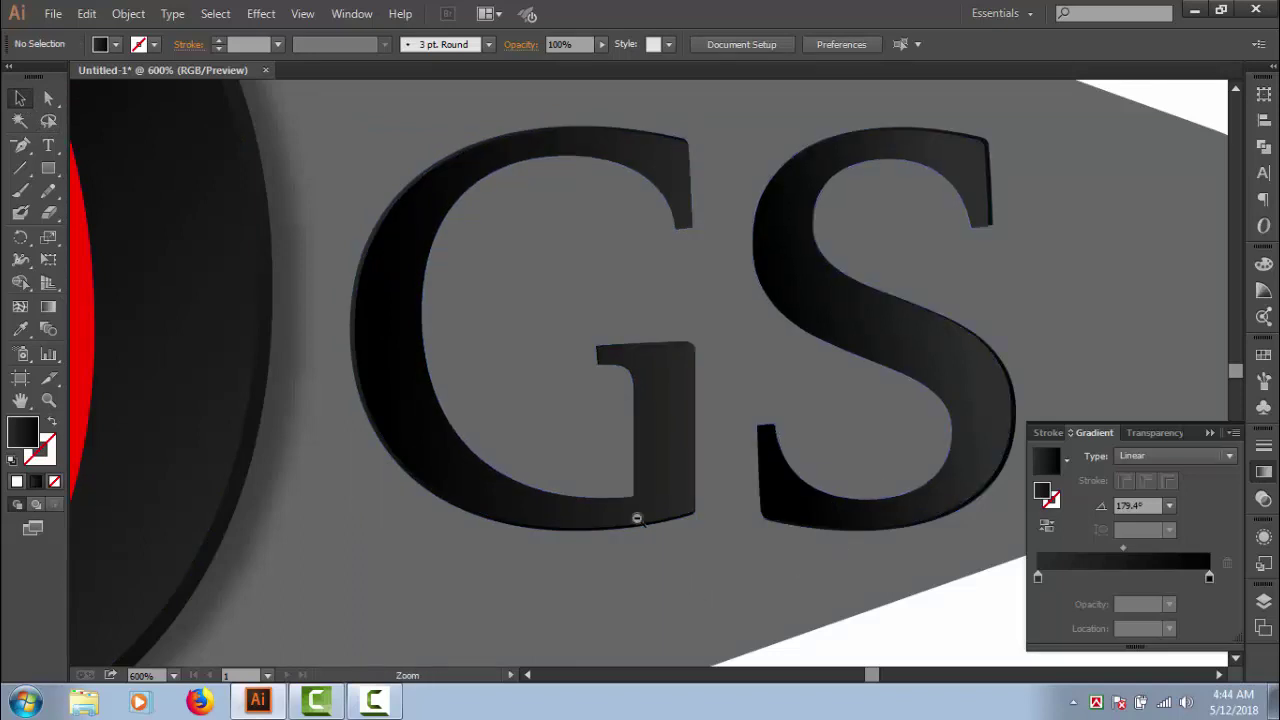
scroll(700, 450, "down", 1)
scroll(711, 437, "down", 1)
left_click_drag(794, 374, 797, 451)
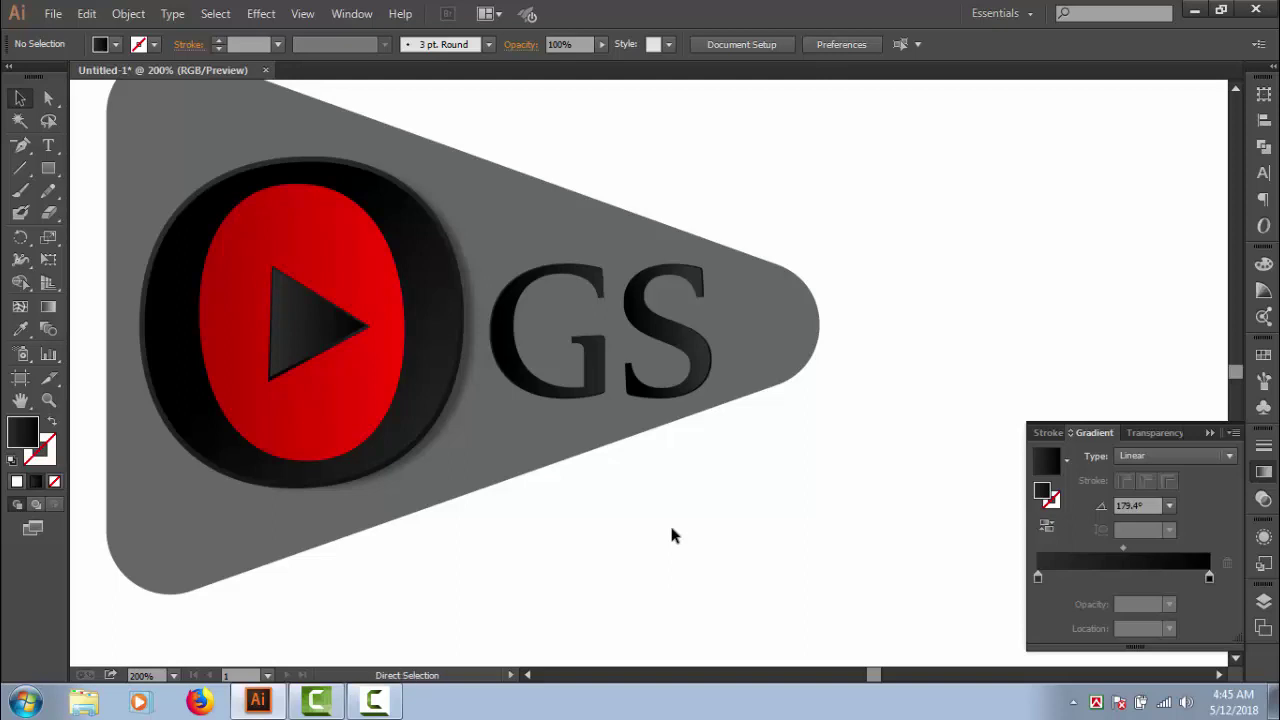
left_click(649, 491, "ctrl+alt")
left_click_drag(634, 409, 712, 494)
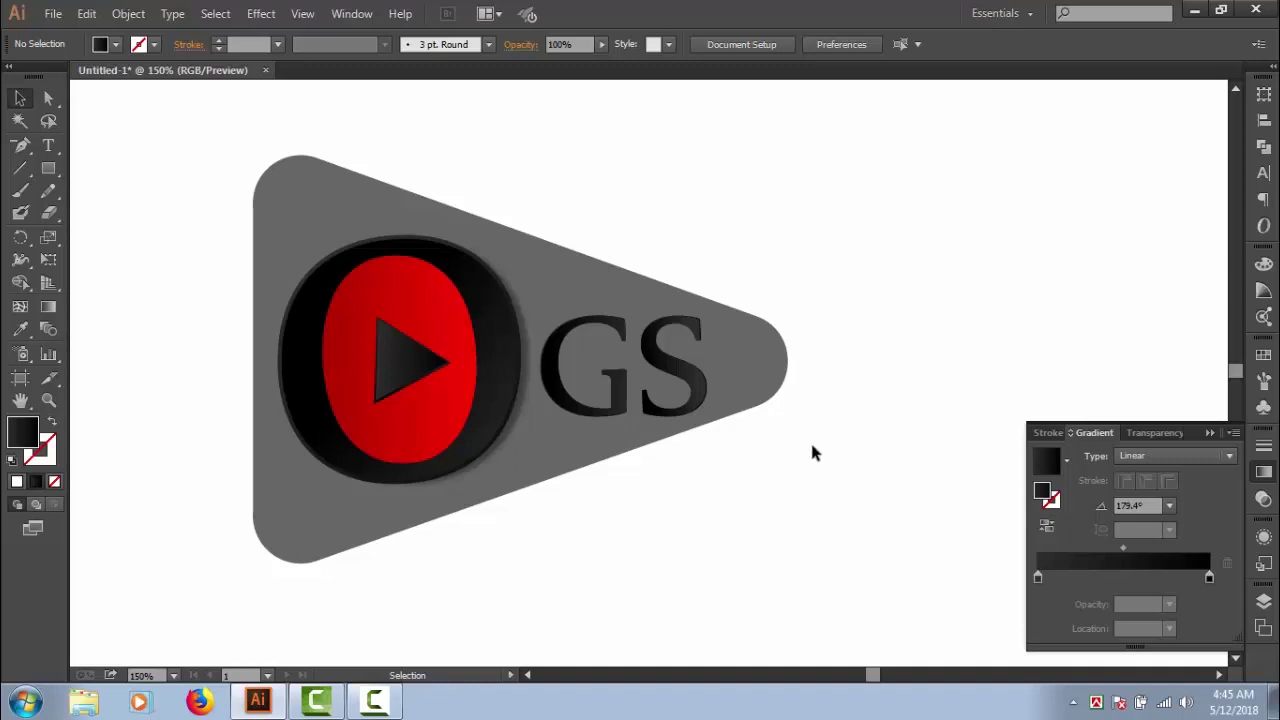
left_click_drag(572, 206, 746, 532)
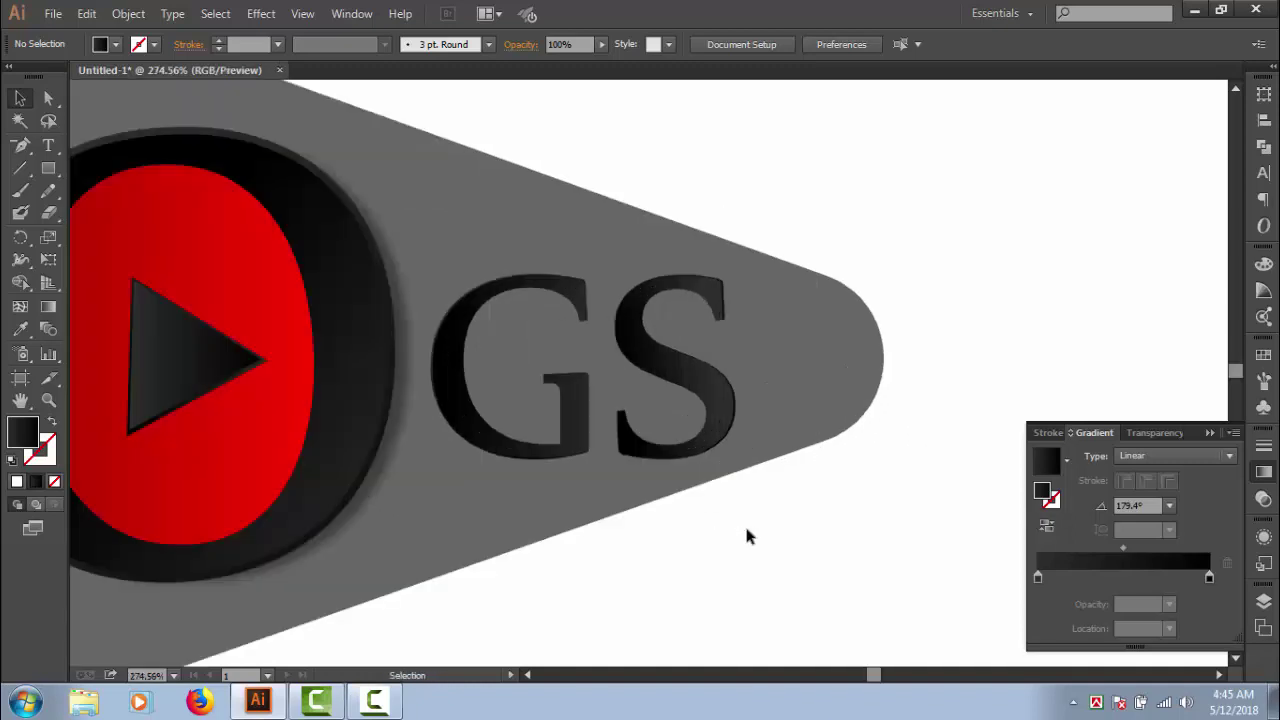
left_click_drag(520, 166, 811, 549)
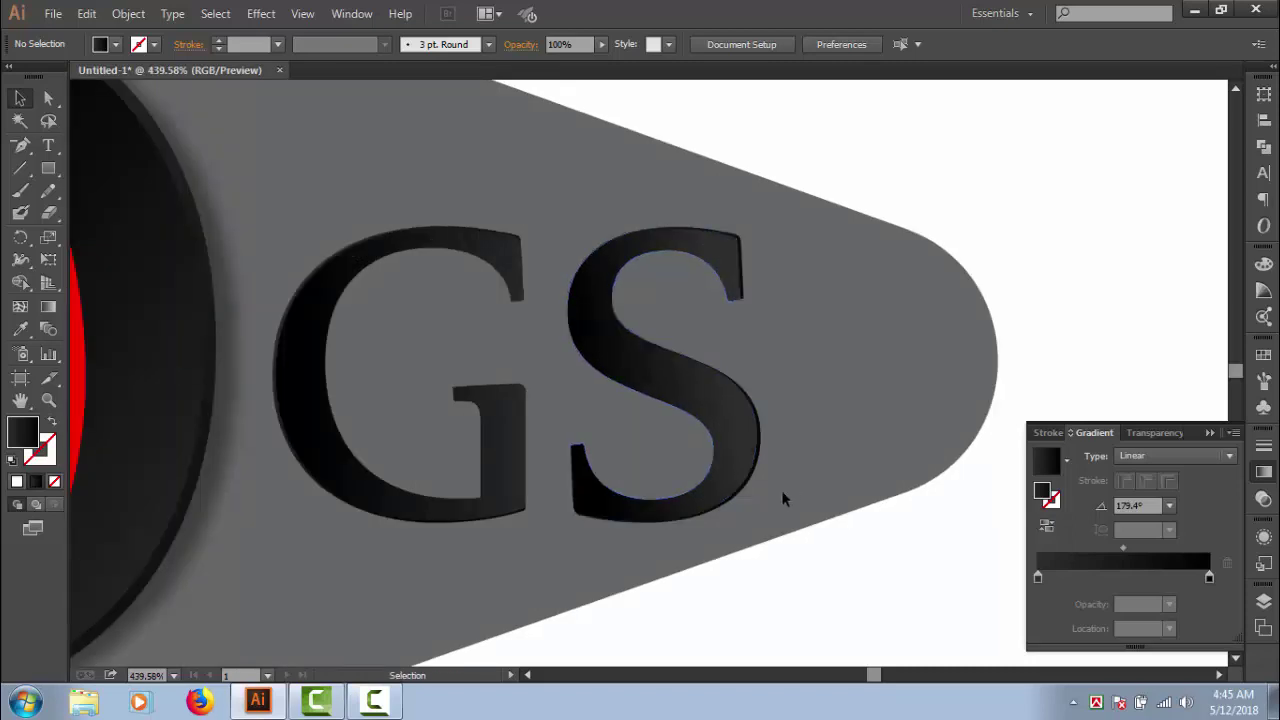
Widen the S and then the G slightly by dragging their side bounding-box handles.
left_click(758, 448)
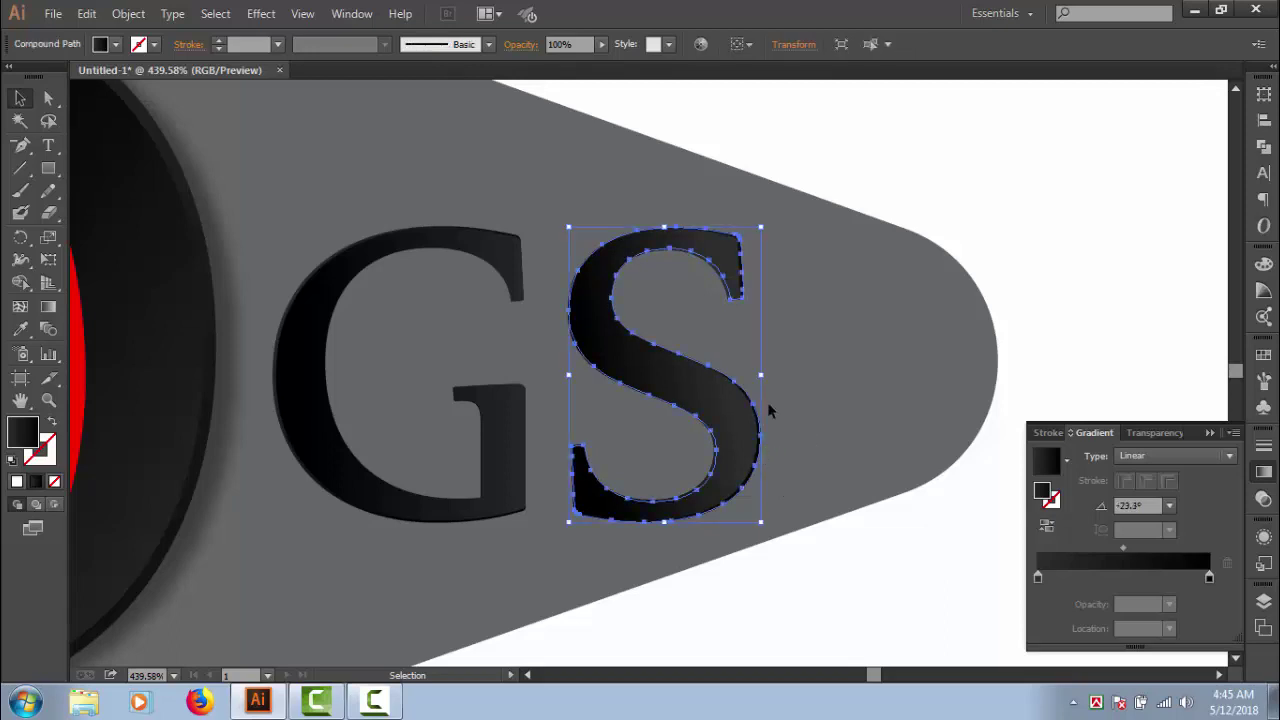
left_click_drag(762, 376, 769, 376)
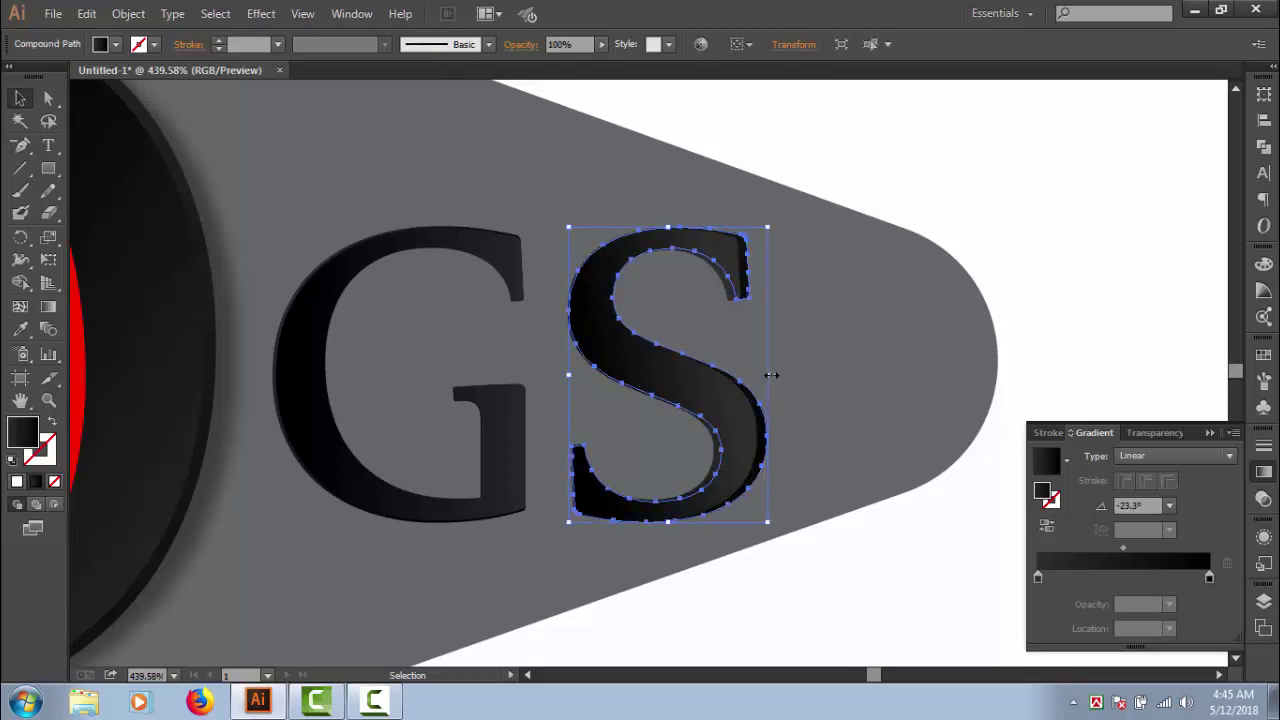
left_click_drag(771, 376, 764, 375)
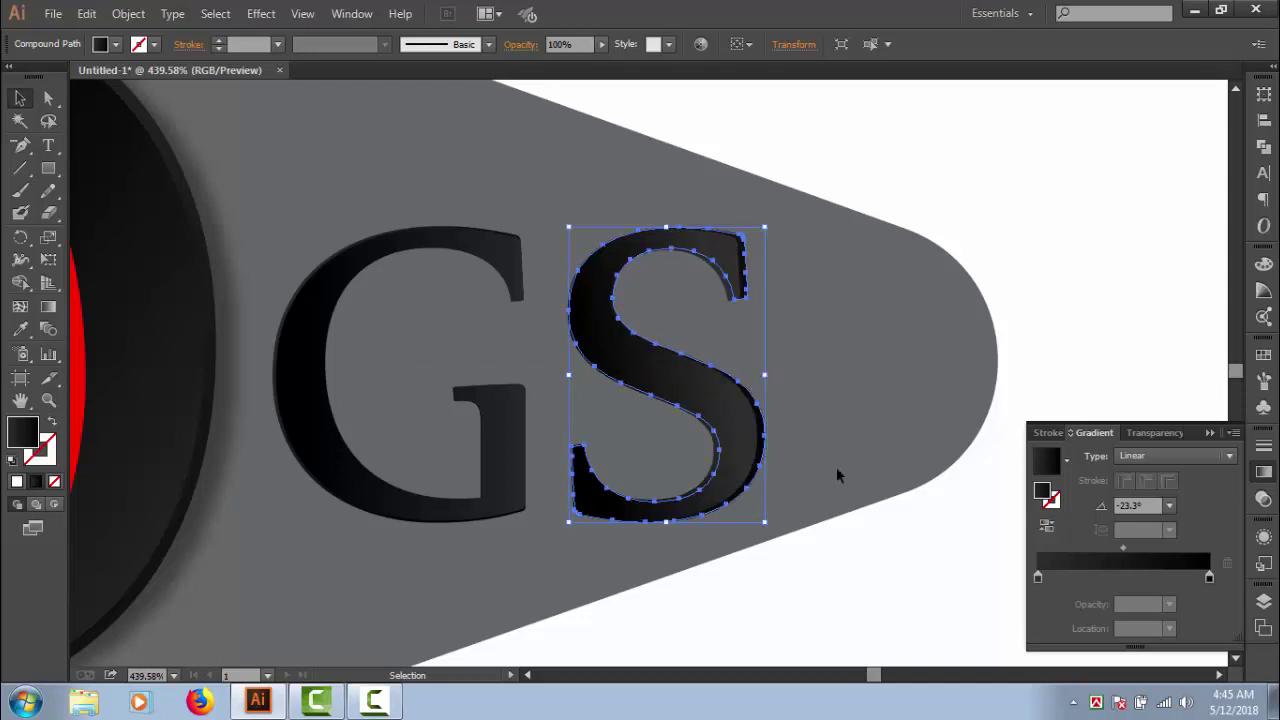
left_click(869, 572)
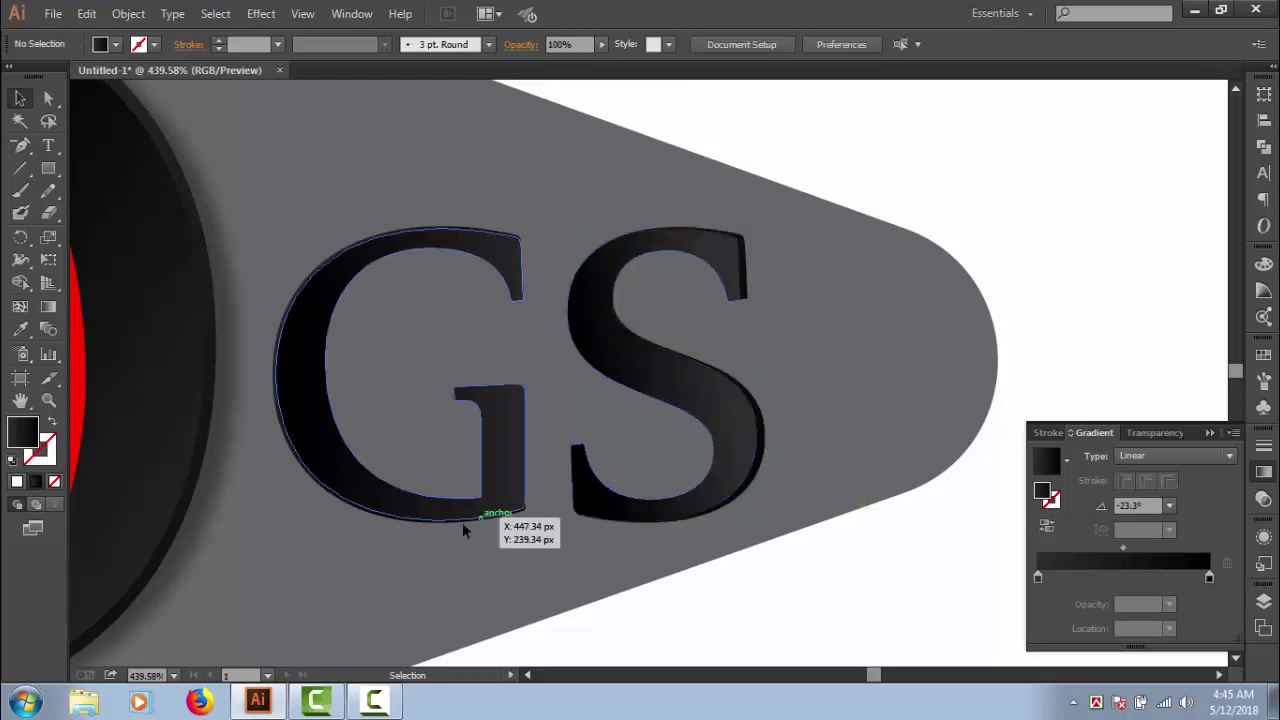
left_click(278, 343)
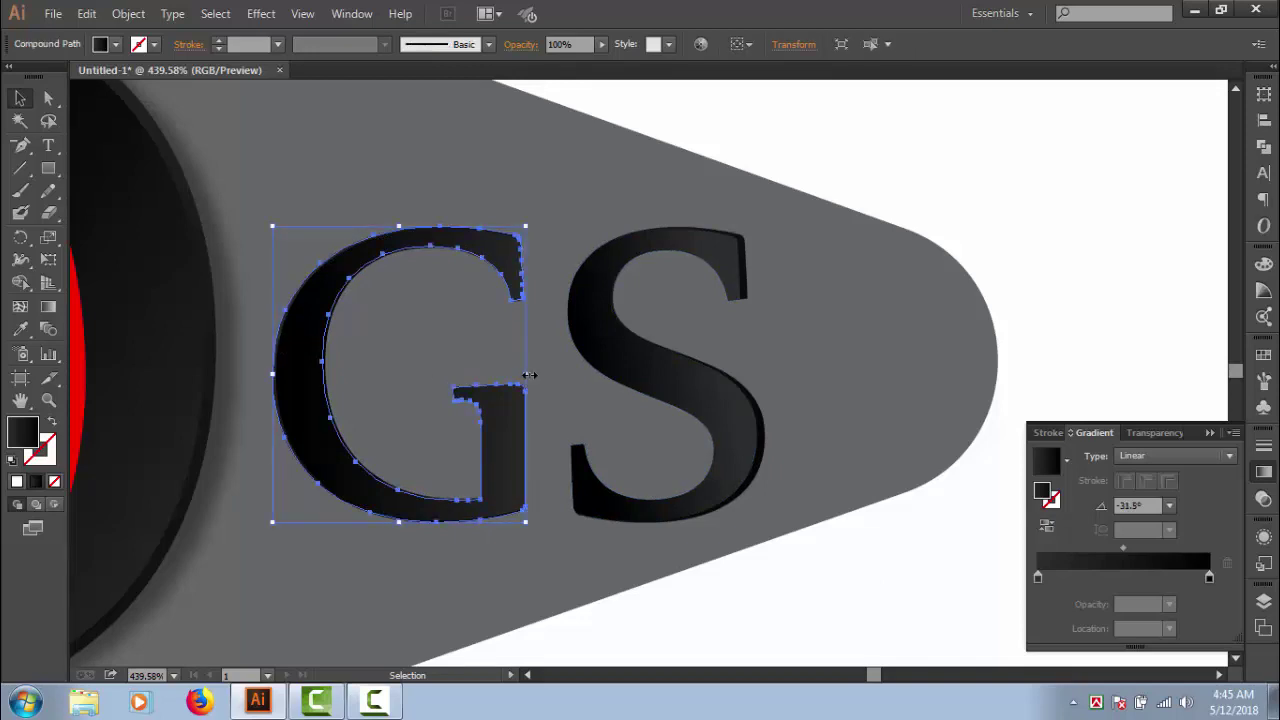
left_click_drag(529, 375, 531, 372)
left_click(559, 541)
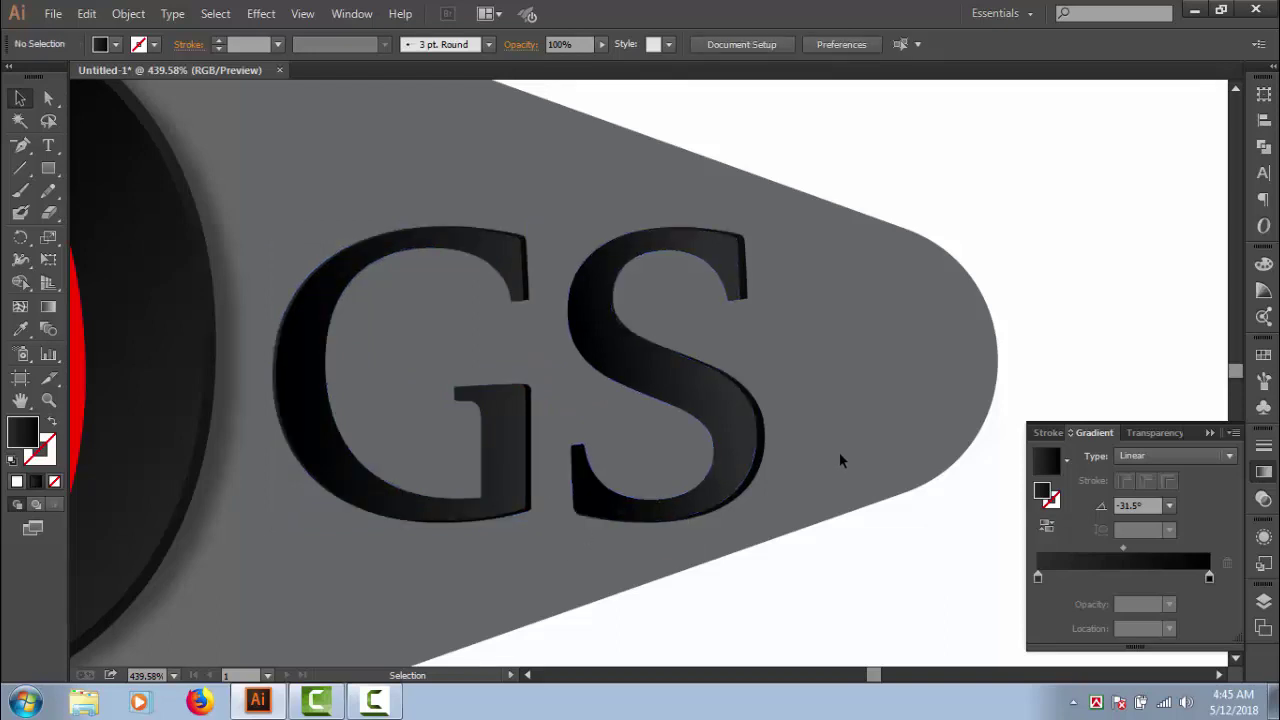
Stretch the S a little further to the left, then select both the S and the G.
left_click(765, 445)
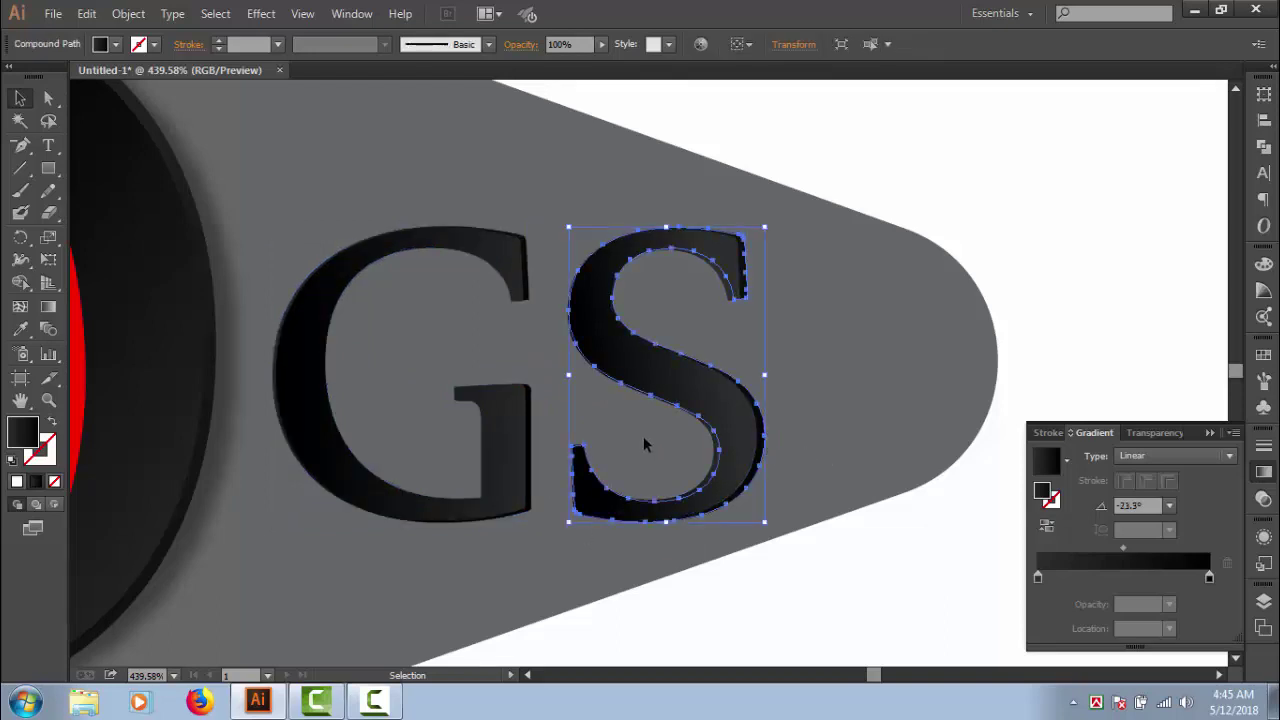
left_click_drag(571, 374, 566, 373)
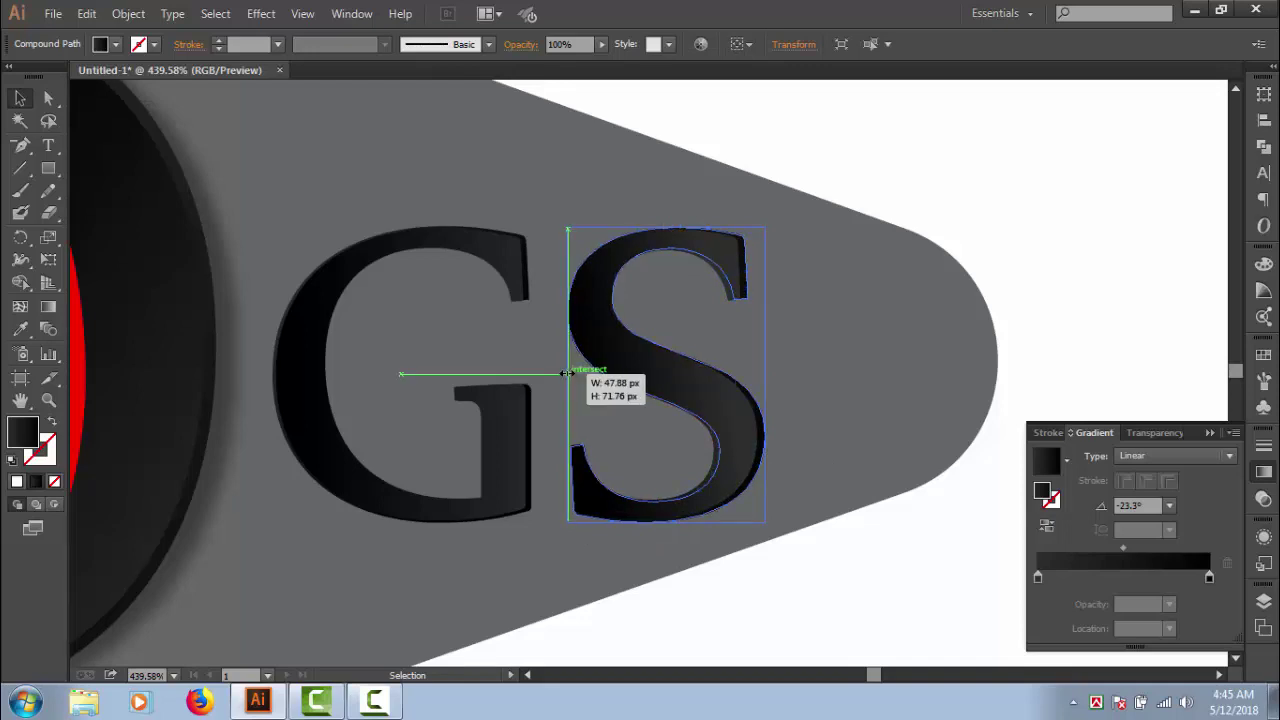
left_click(819, 393)
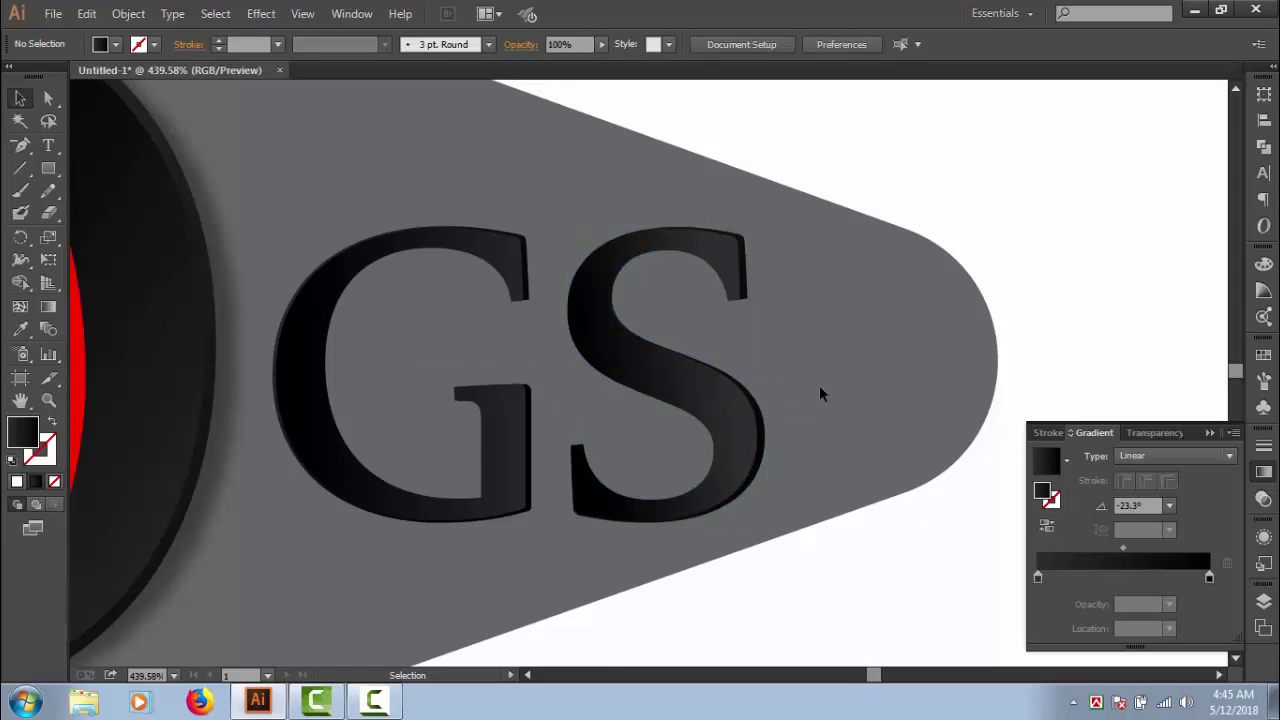
left_click(764, 438)
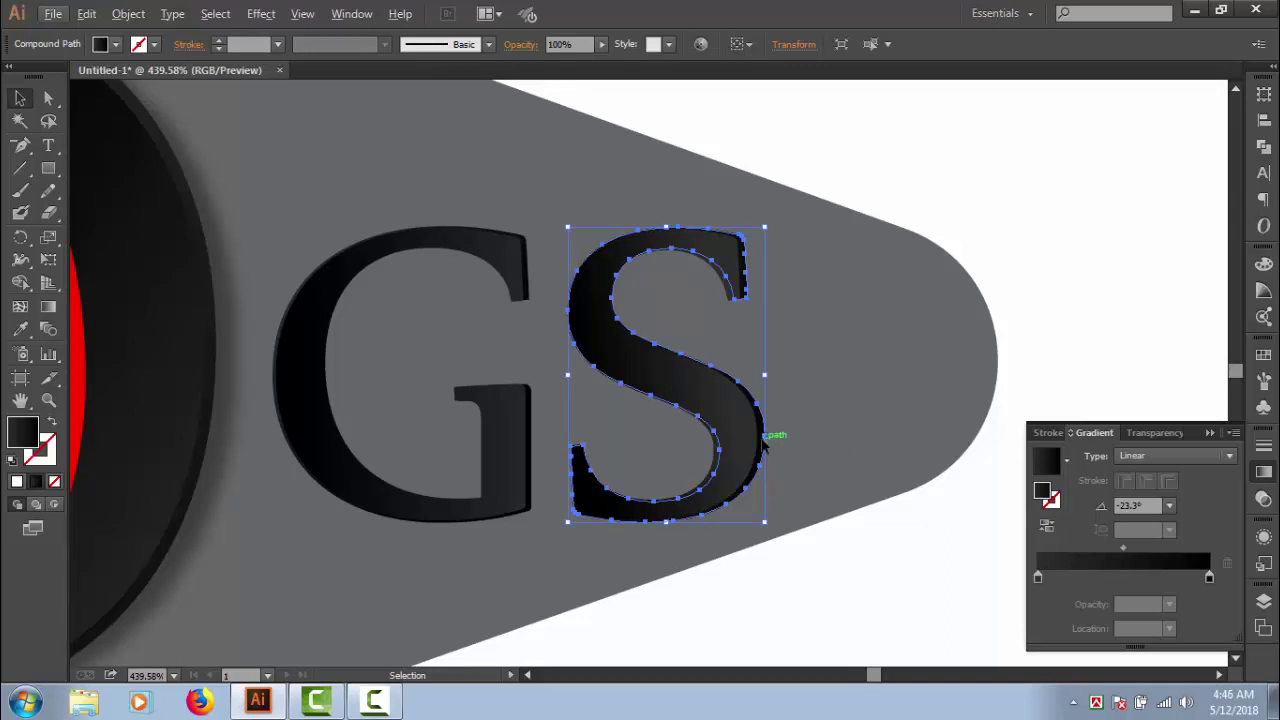
key("alt")
left_click(835, 418)
left_click(765, 447)
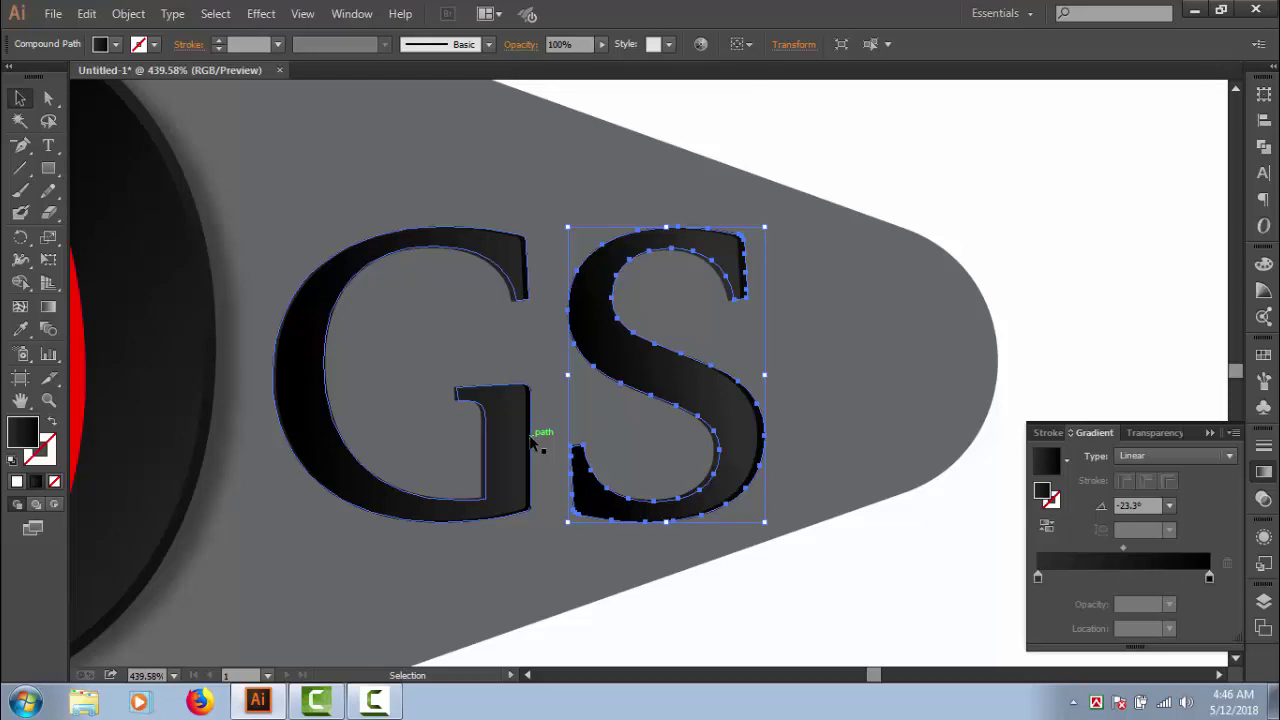
left_click(531, 444, "shift")
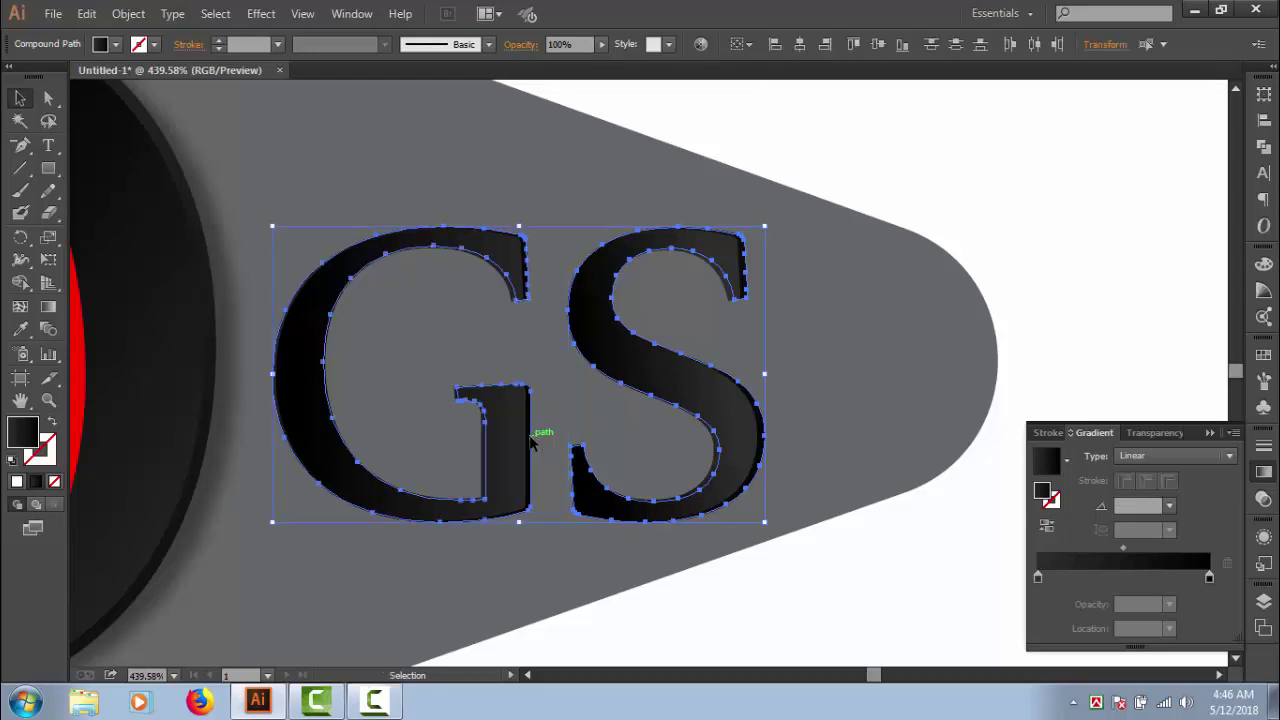
Copy the GS letters and paste the copy in back of the originals.
left_click(87, 14)
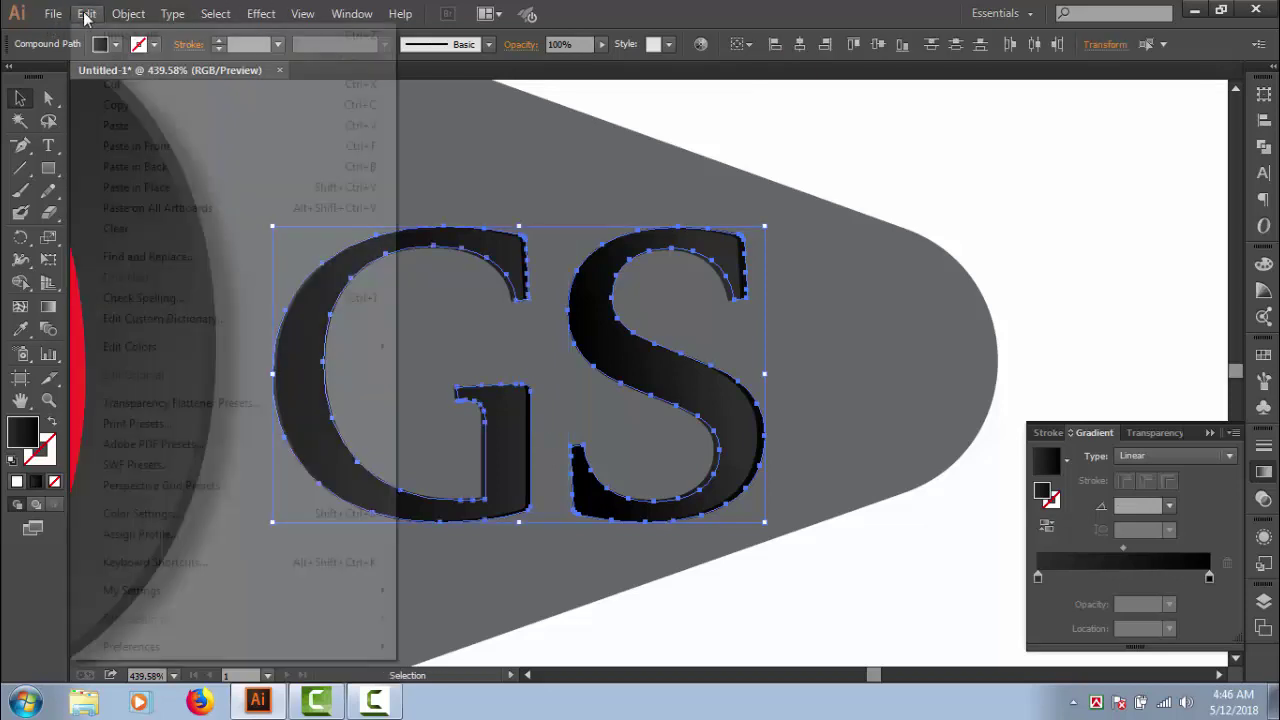
left_click(116, 104)
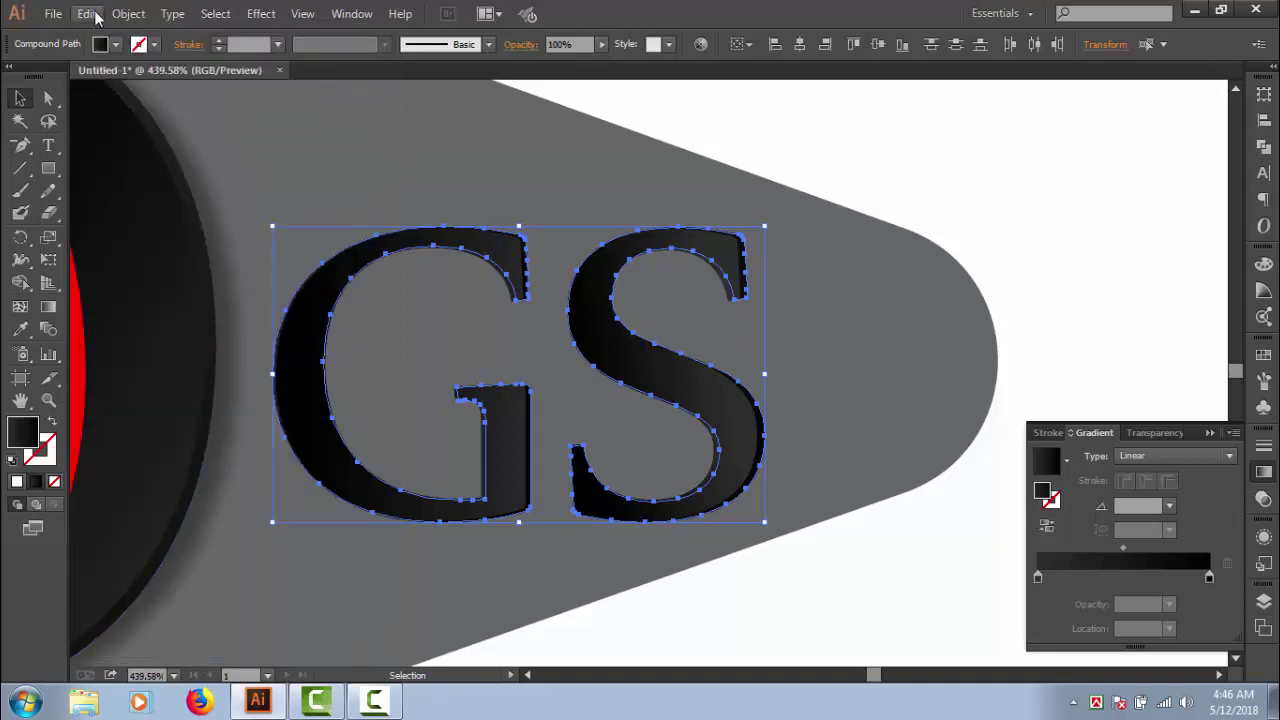
left_click(87, 14)
left_click(135, 127)
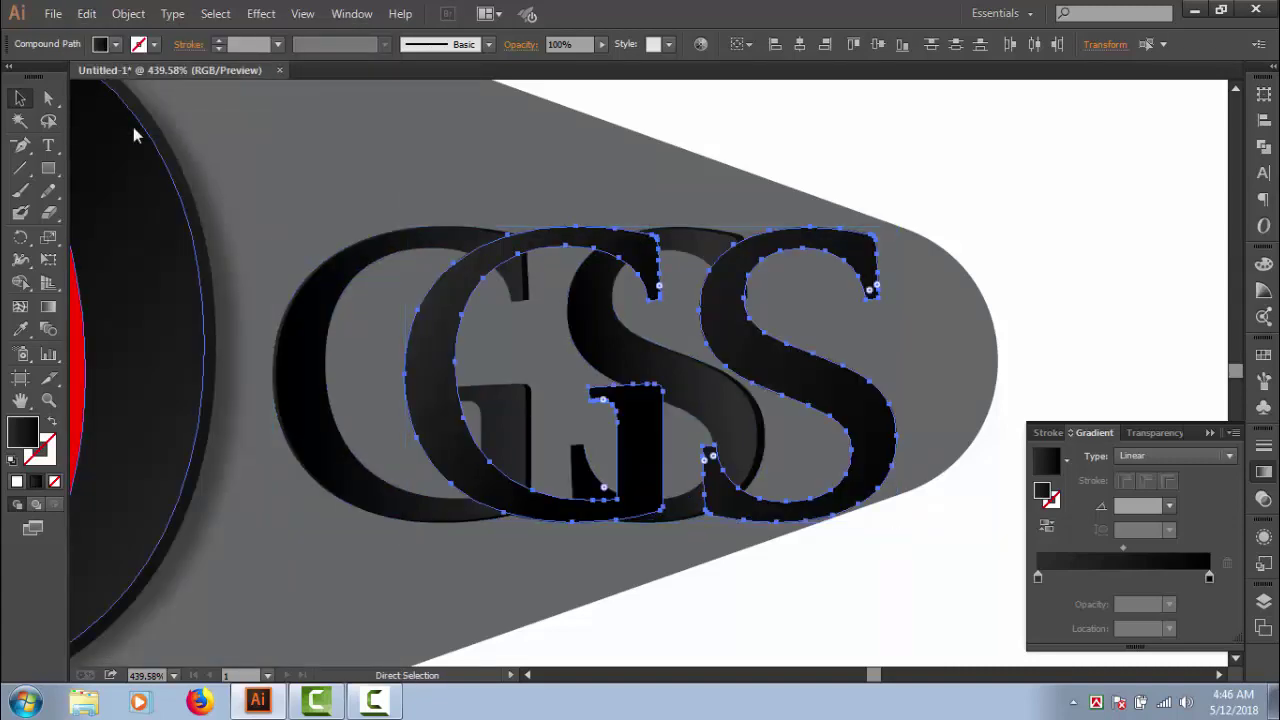
key("ctrl+z")
left_click(87, 14)
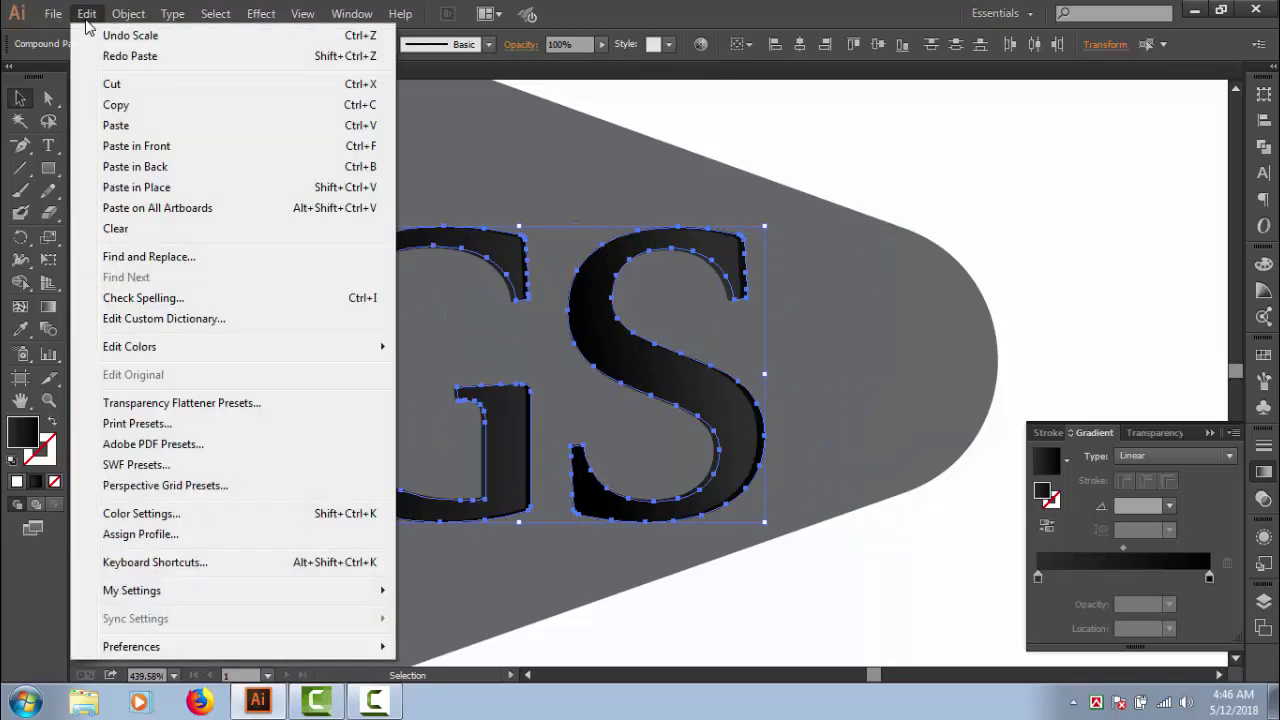
left_click(157, 170)
Nudge the back copy two steps right and two steps down.
key("Right")
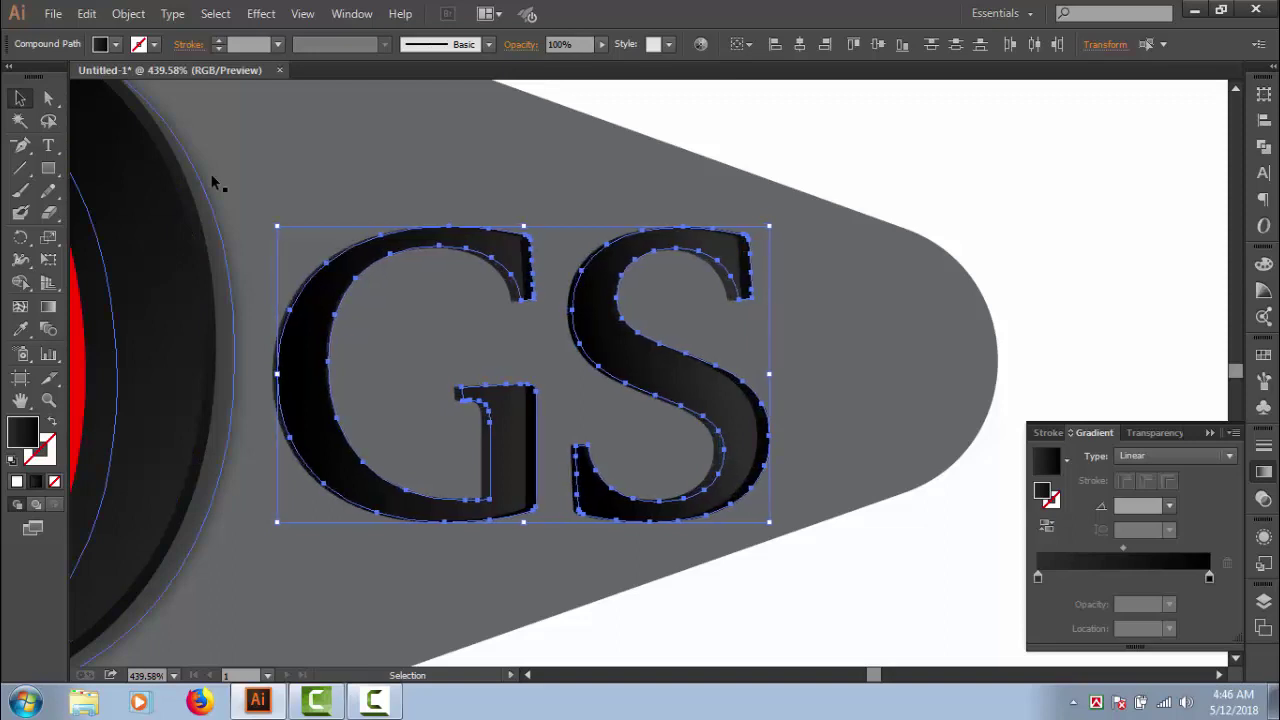
key("Down")
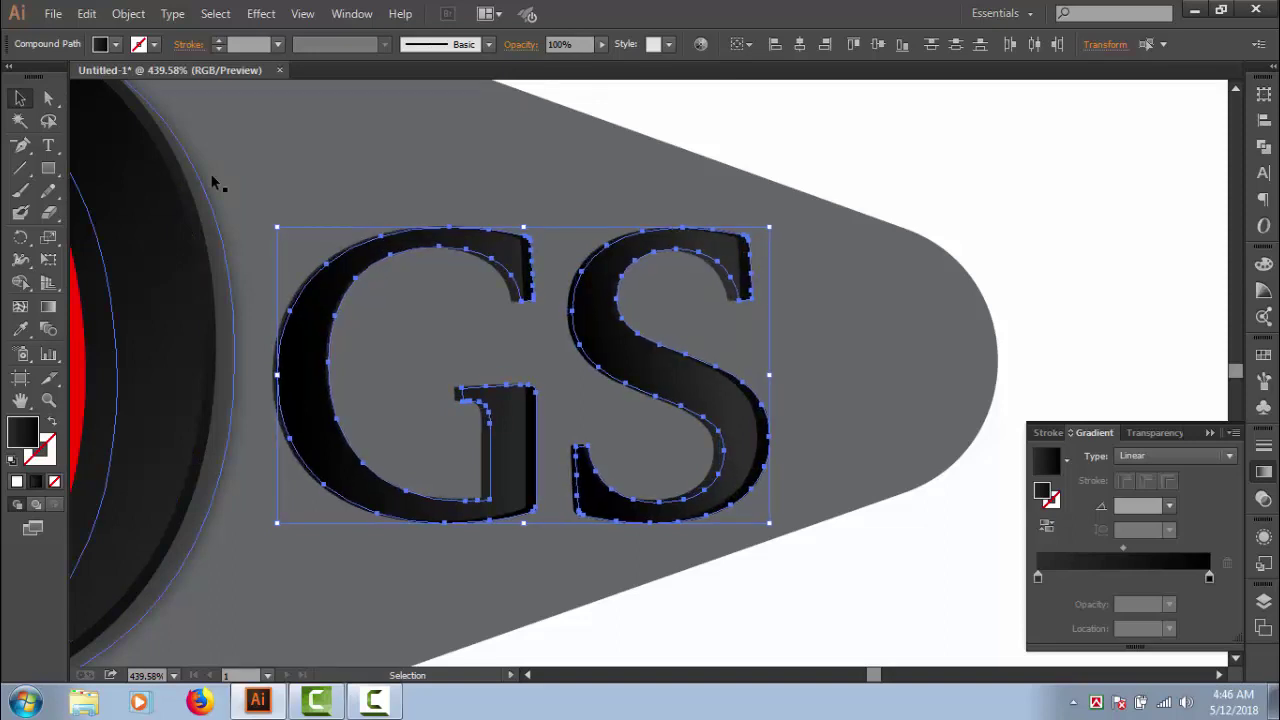
key("Right")
key("Down")
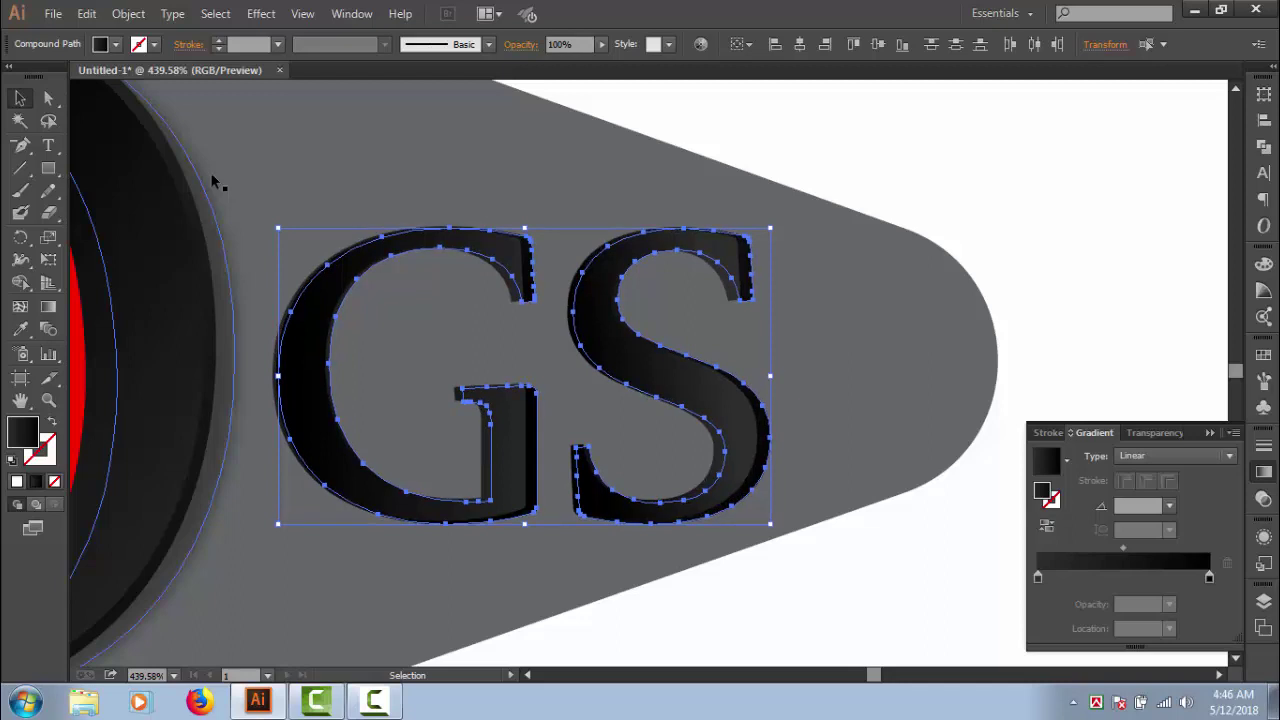
Give the offset back copy a flat grey fill with the Eyedropper and nudge it one step right.
left_click(1123, 549)
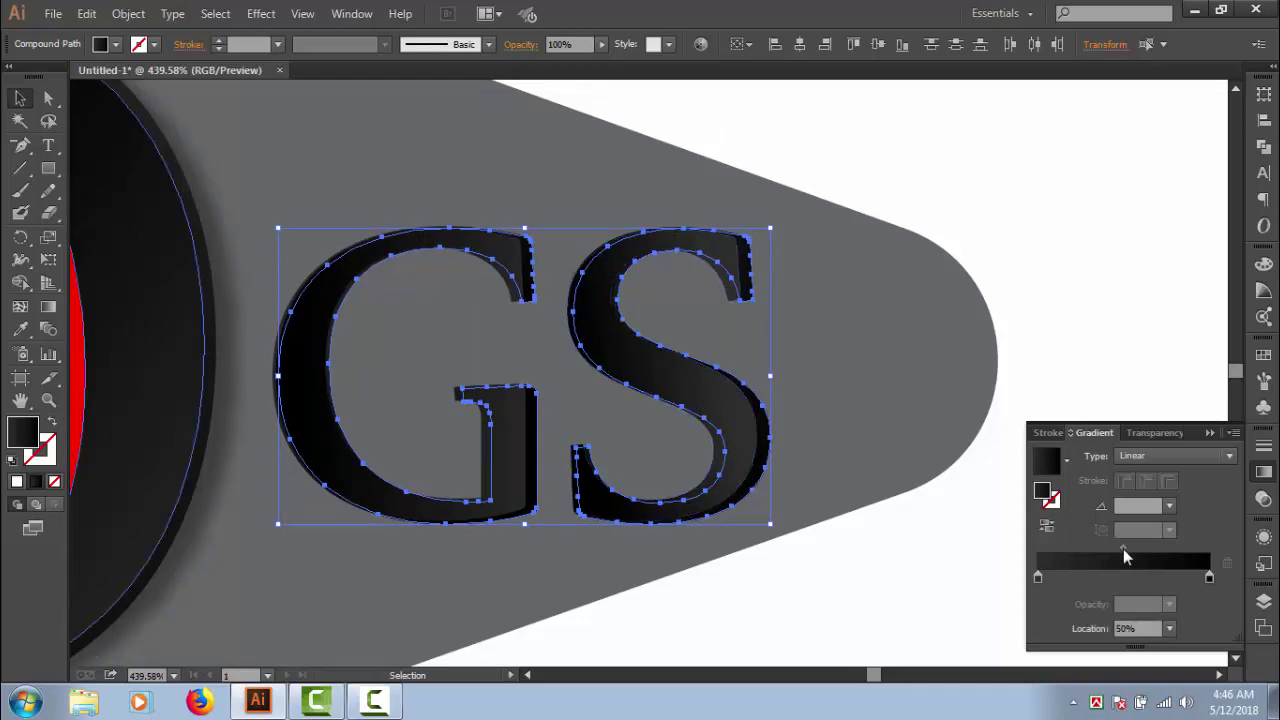
double_click(30, 430)
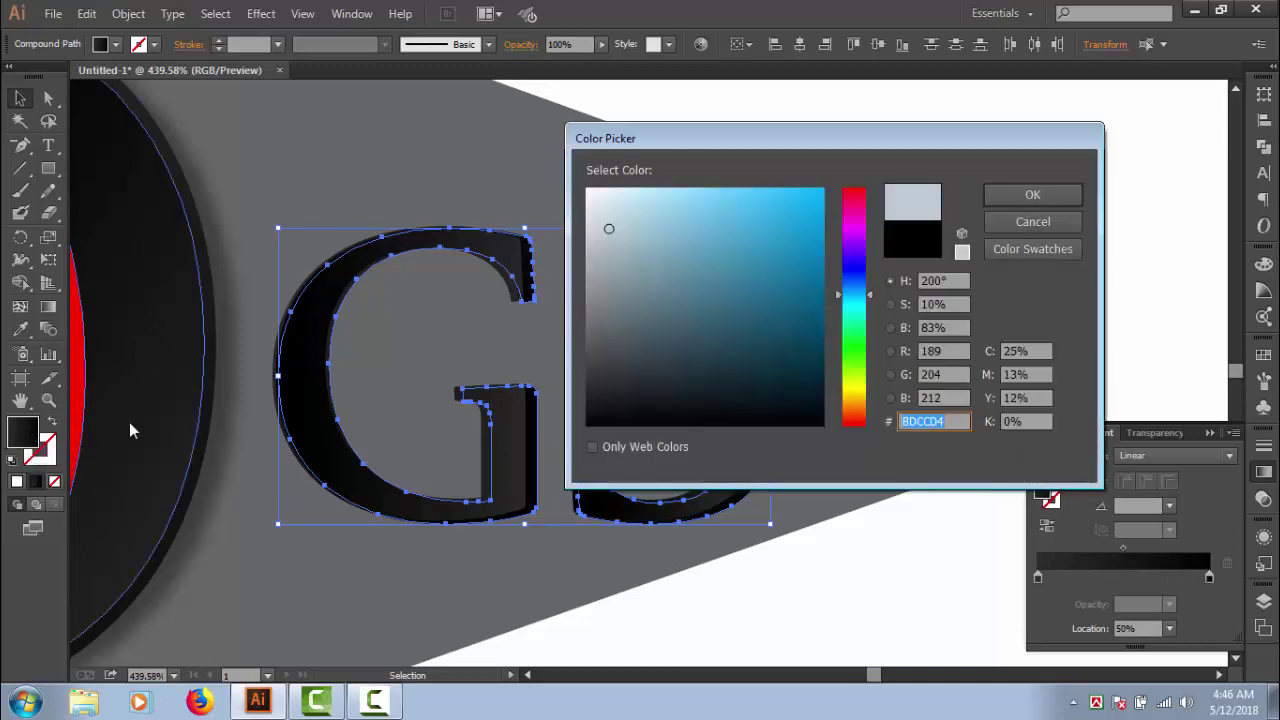
left_click(1004, 222)
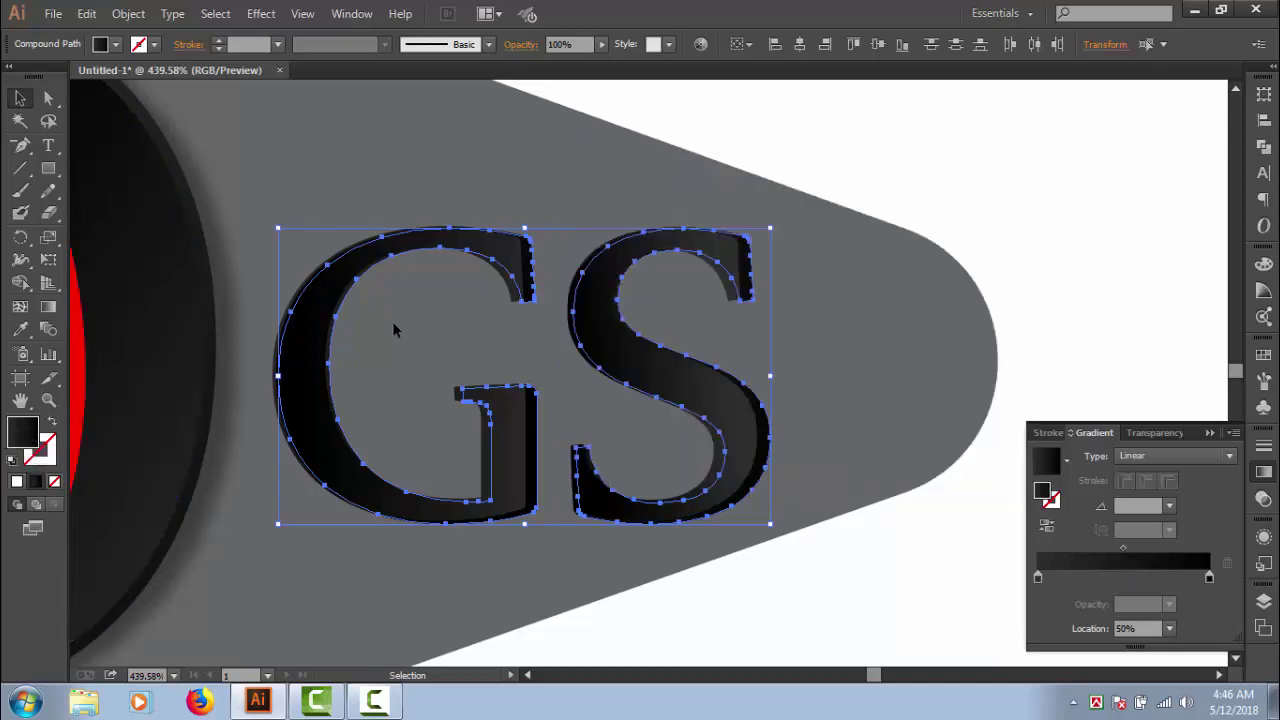
left_click(20, 329)
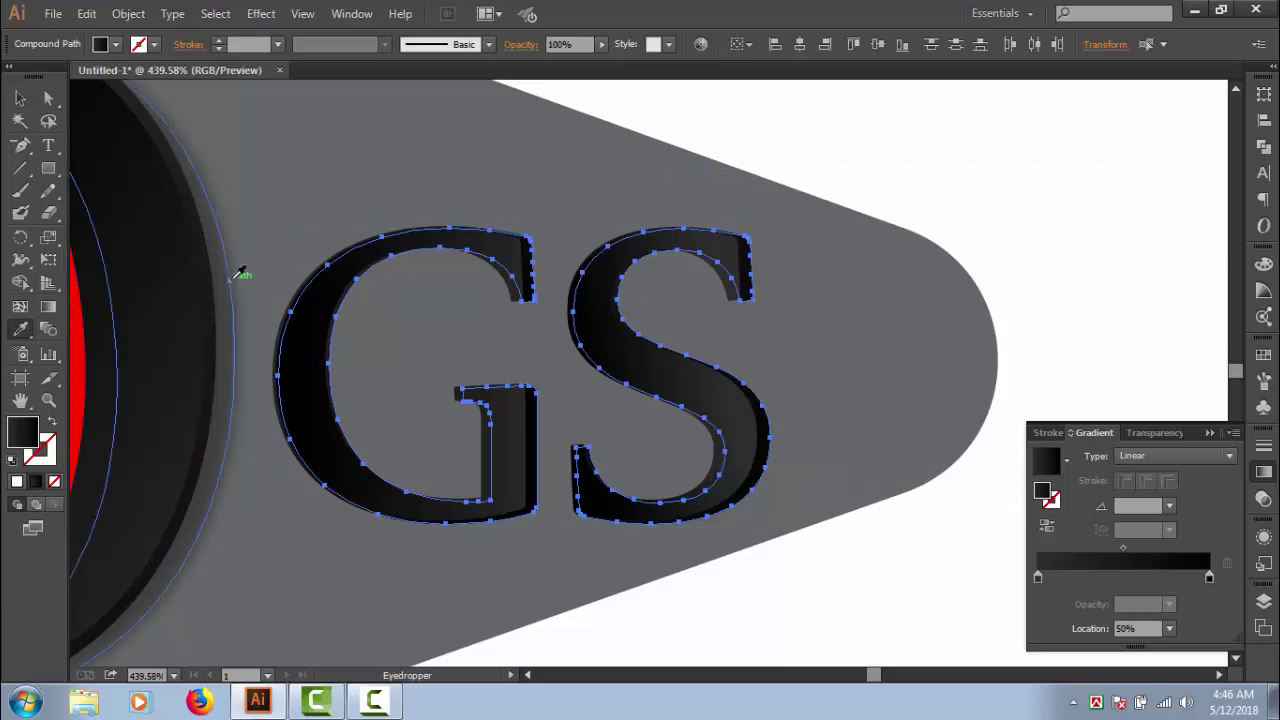
left_click(231, 272)
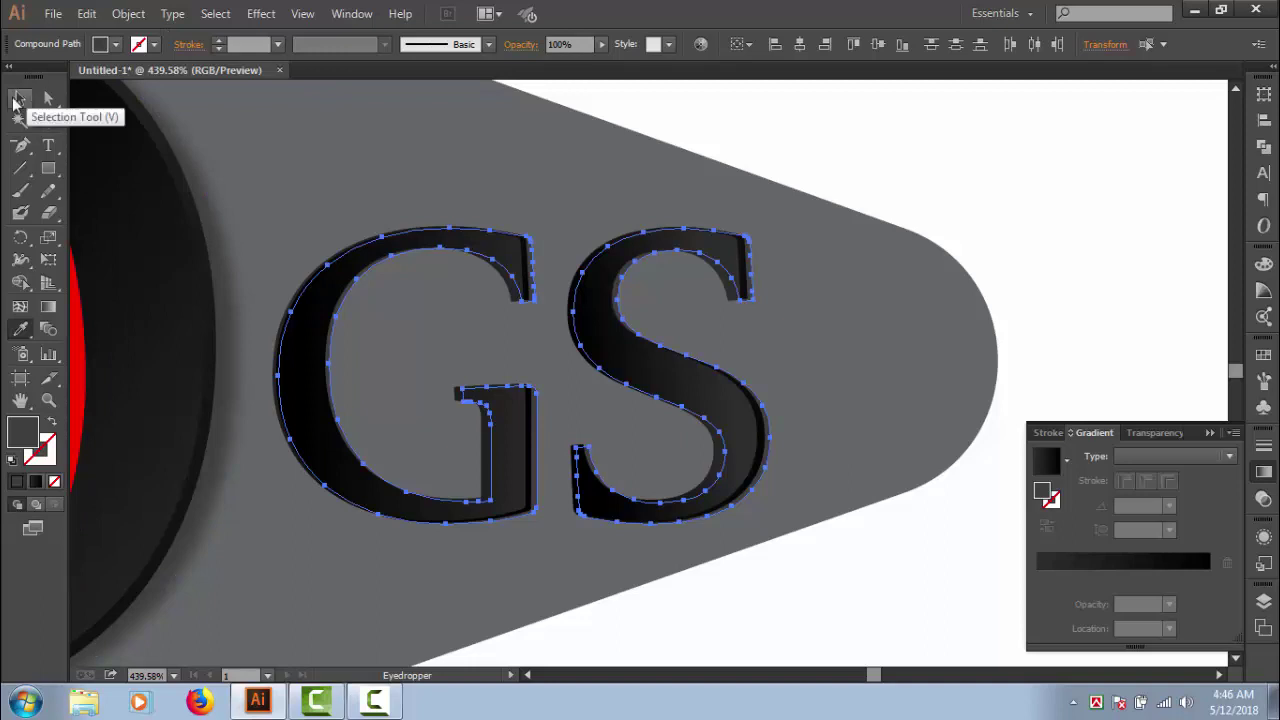
left_click(16, 101)
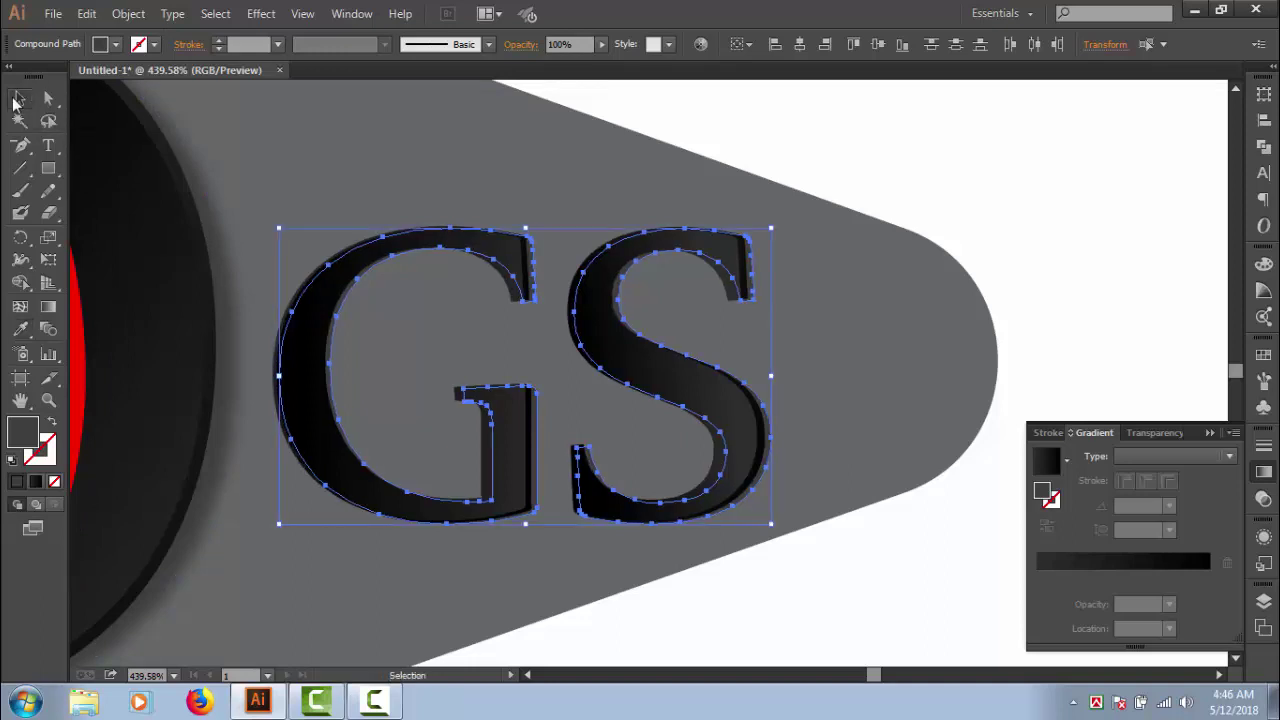
key("Right")
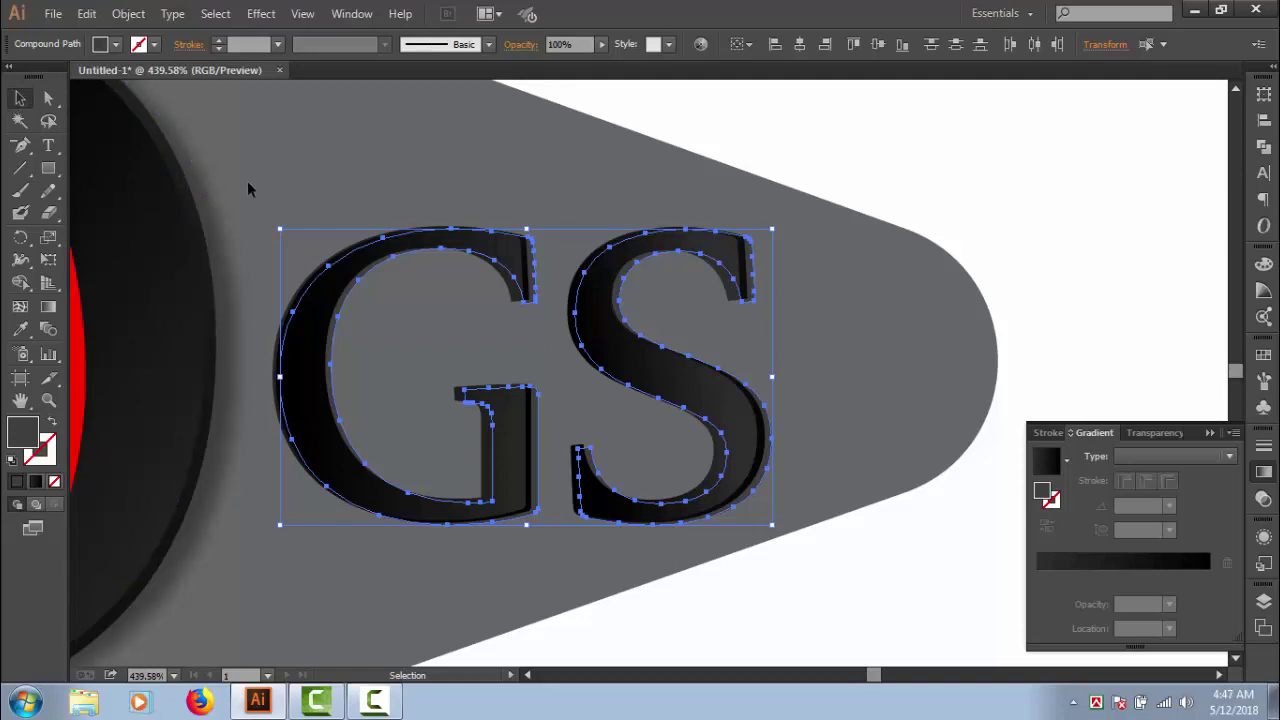
Apply Gaussian Blur to the grey back copy, then deselect and zoom out.
left_click(259, 14)
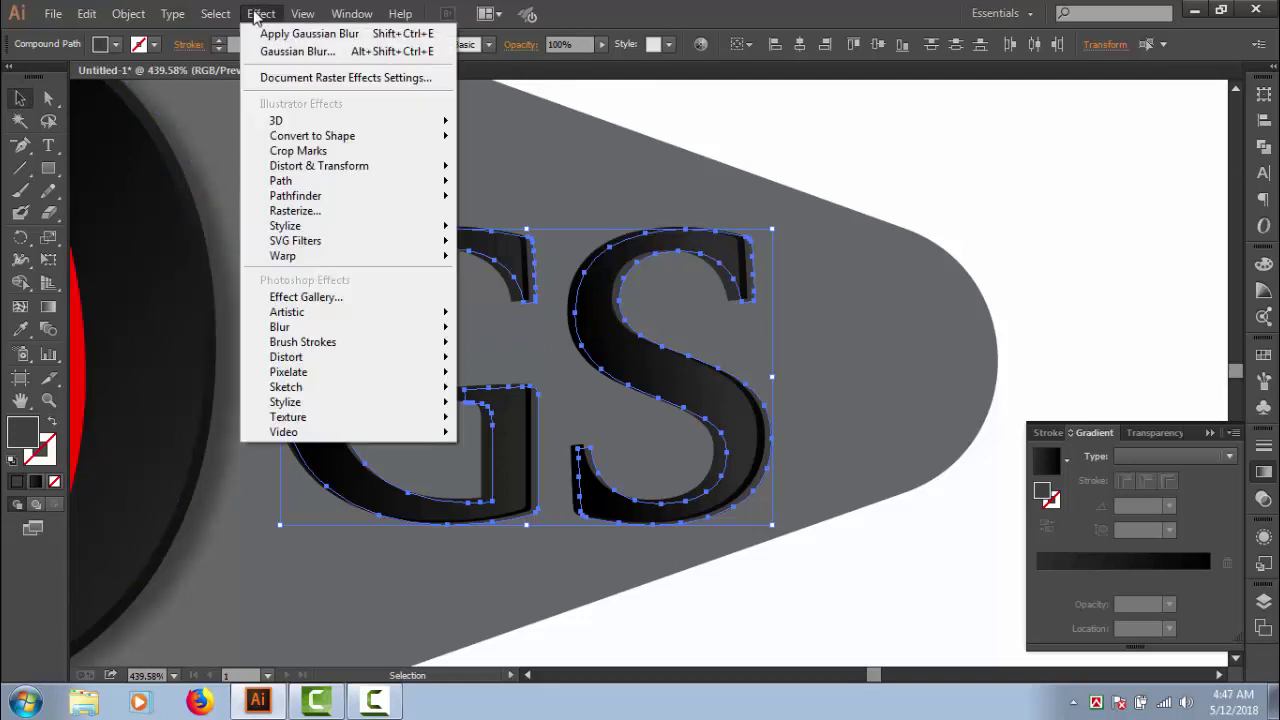
left_click(312, 36)
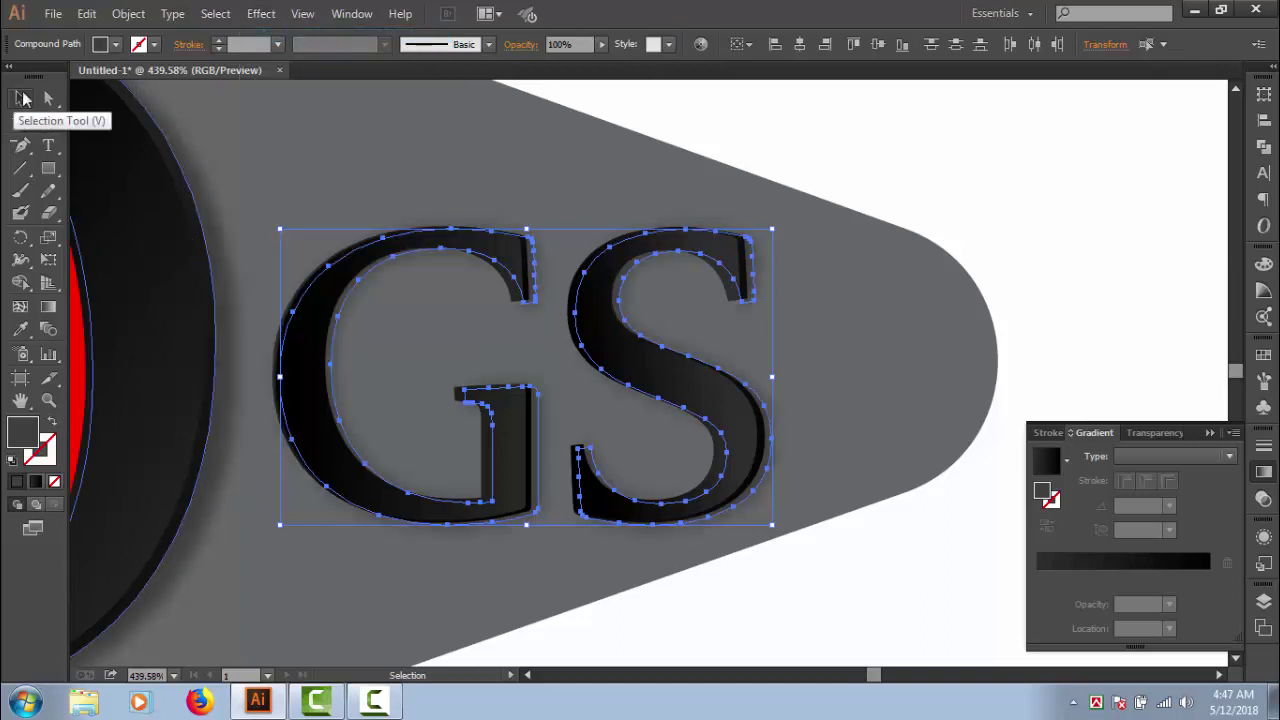
left_click(17, 99)
left_click(688, 124)
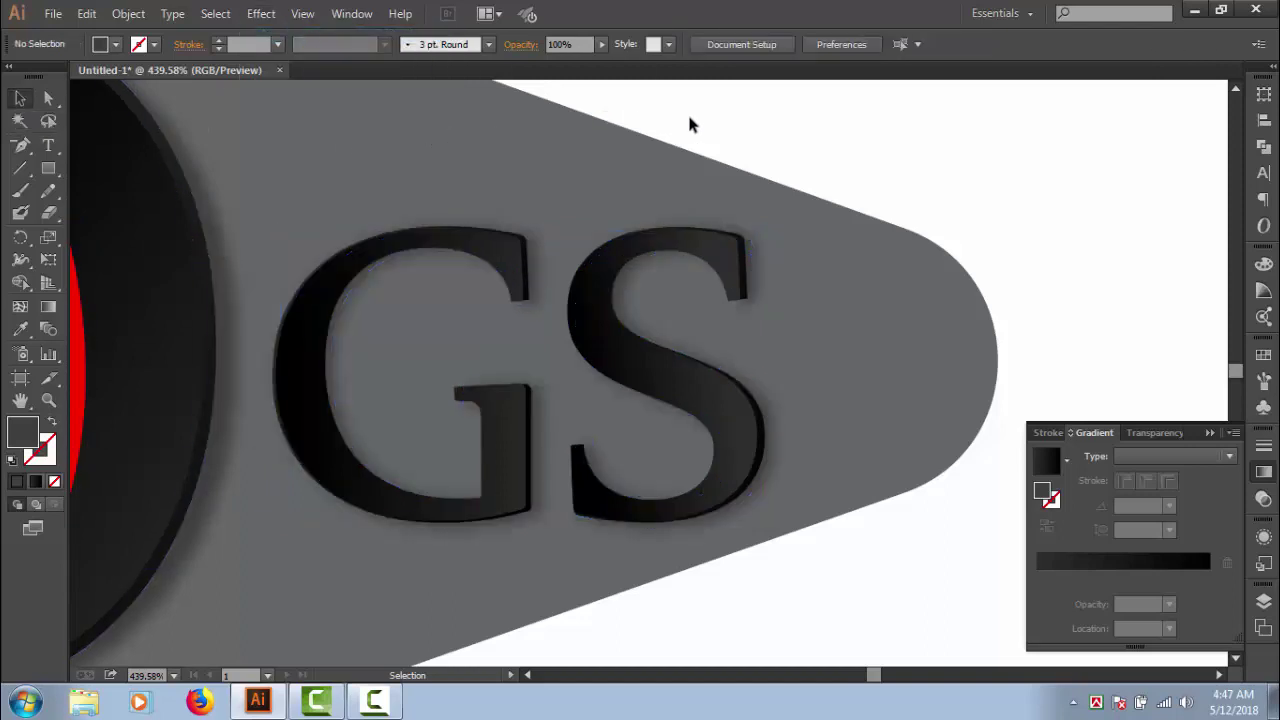
left_click(467, 171, "ctrl+alt")
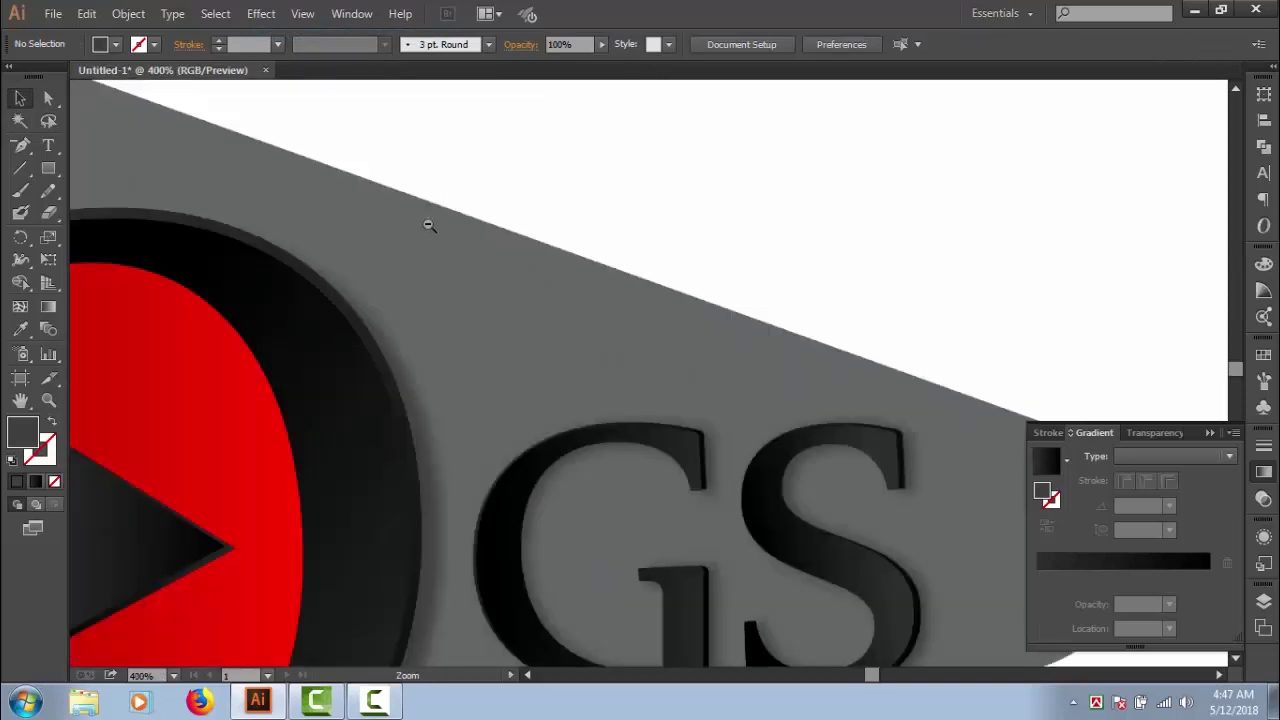
Unlock all artwork and select the grey rounded-triangle backdrop behind the logo.
left_click(429, 220, "ctrl+alt")
left_click_drag(506, 306, 623, 360)
left_click_drag(575, 282, 528, 237)
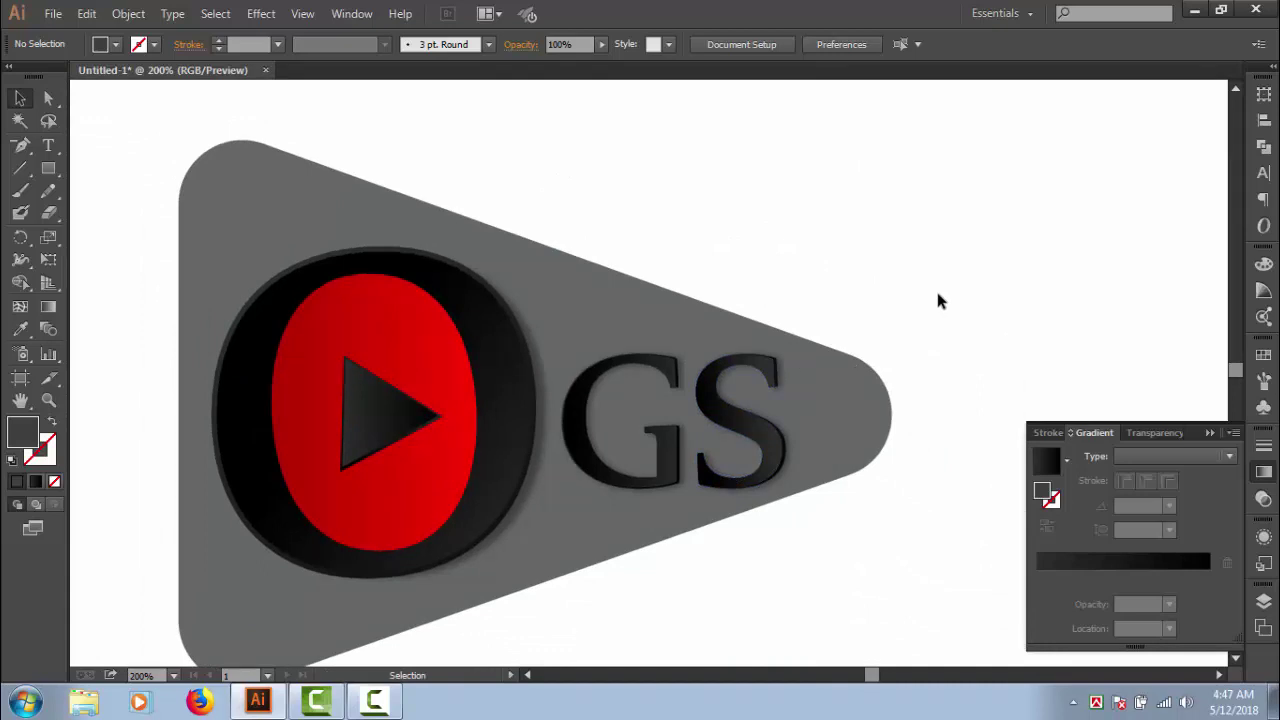
mouse_move(931, 465)
left_mouse_down()
mouse_move(912, 360)
mouse_move(921, 402)
left_mouse_up()
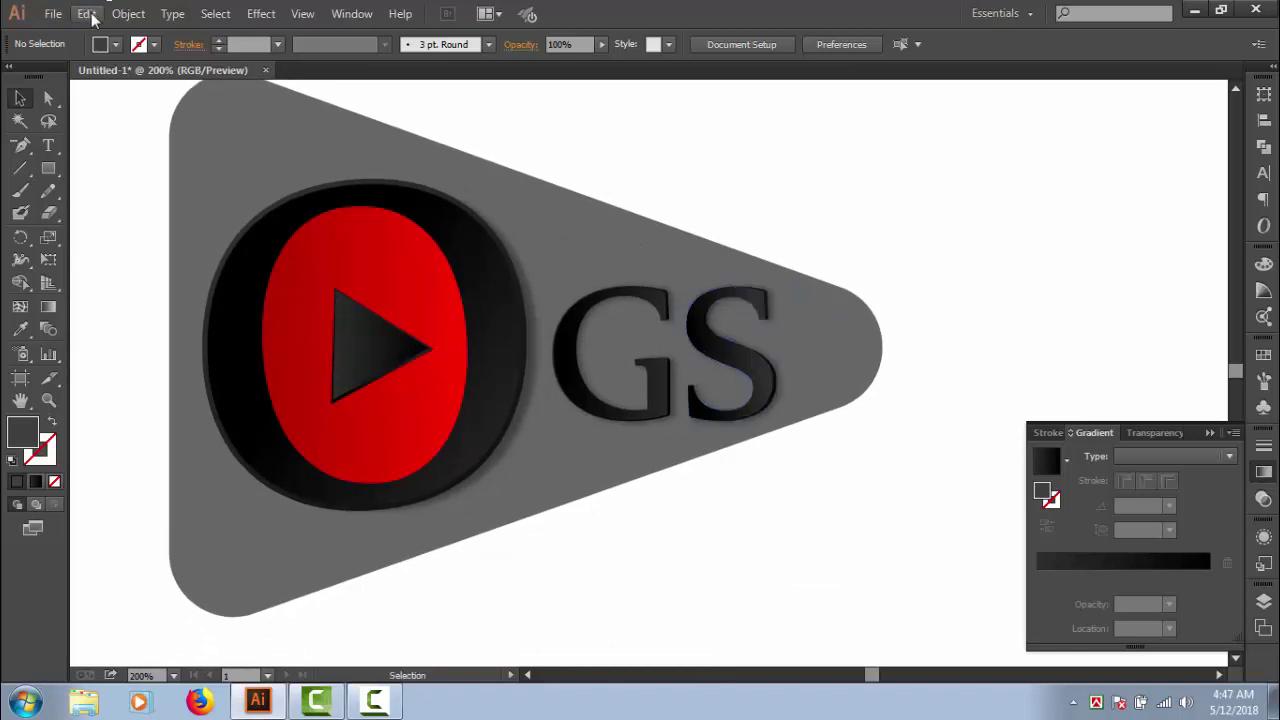
left_click(125, 14)
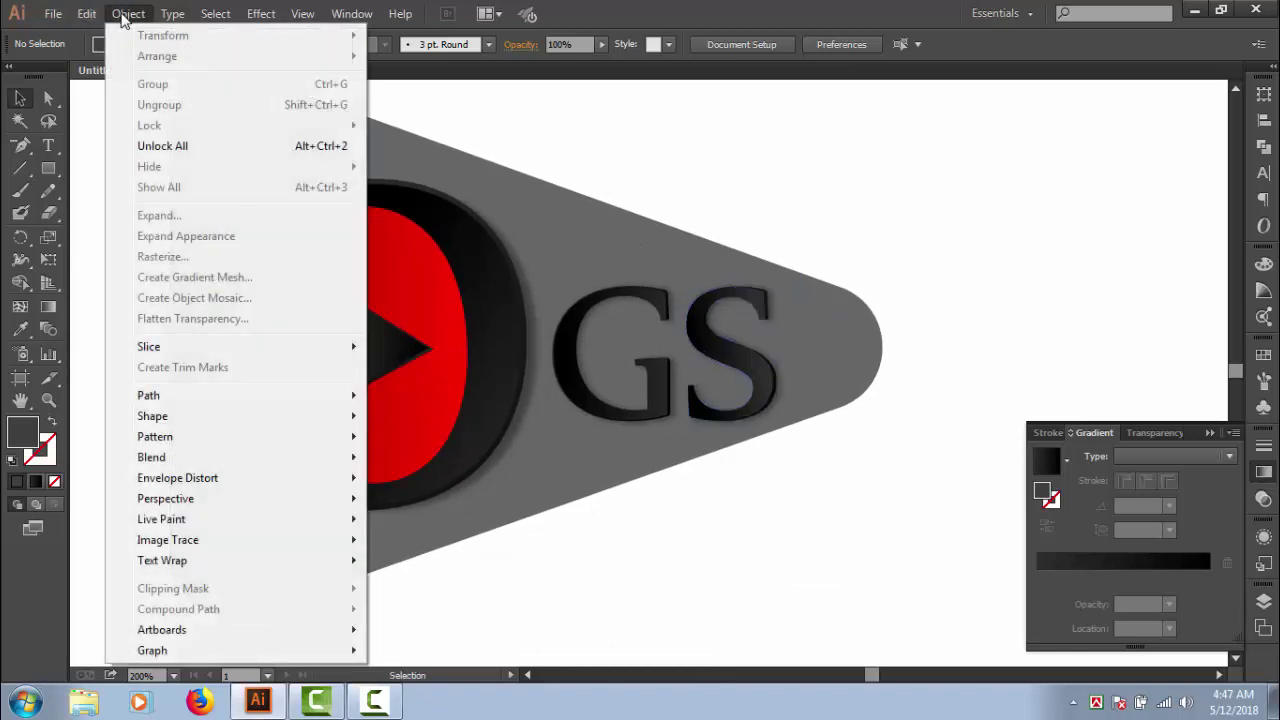
left_click(224, 150)
left_click(950, 250)
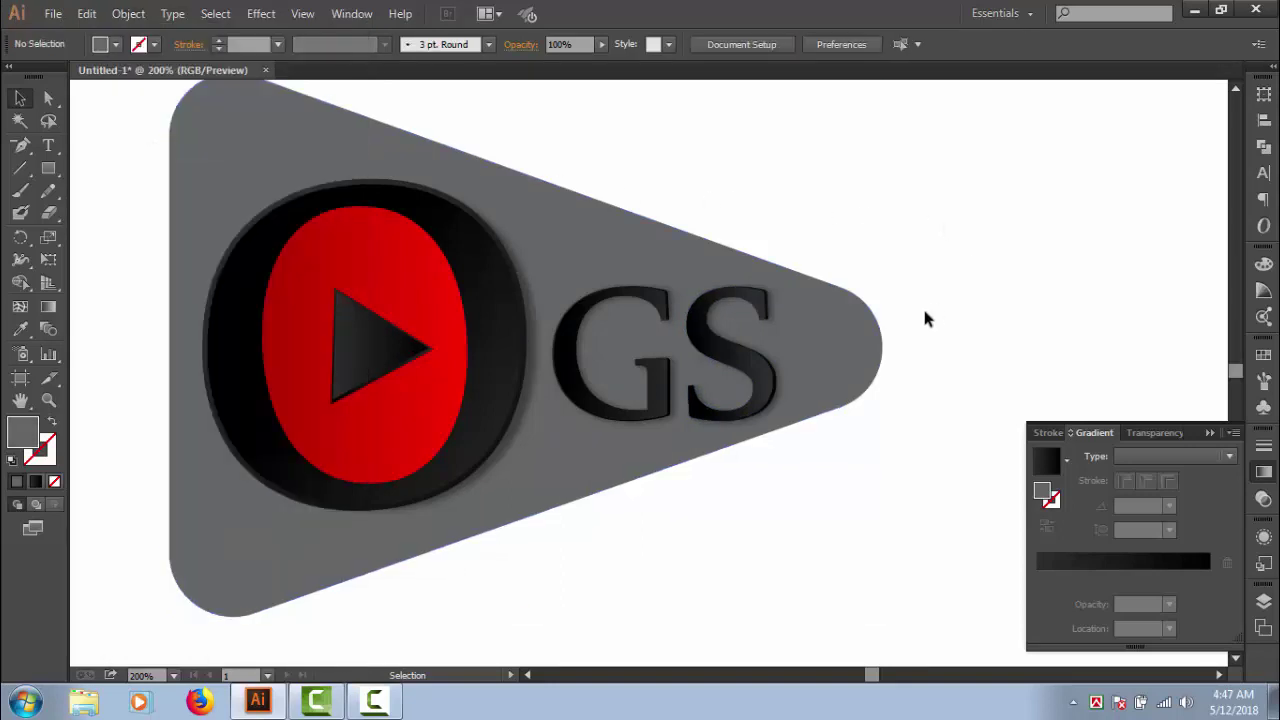
left_click(874, 348)
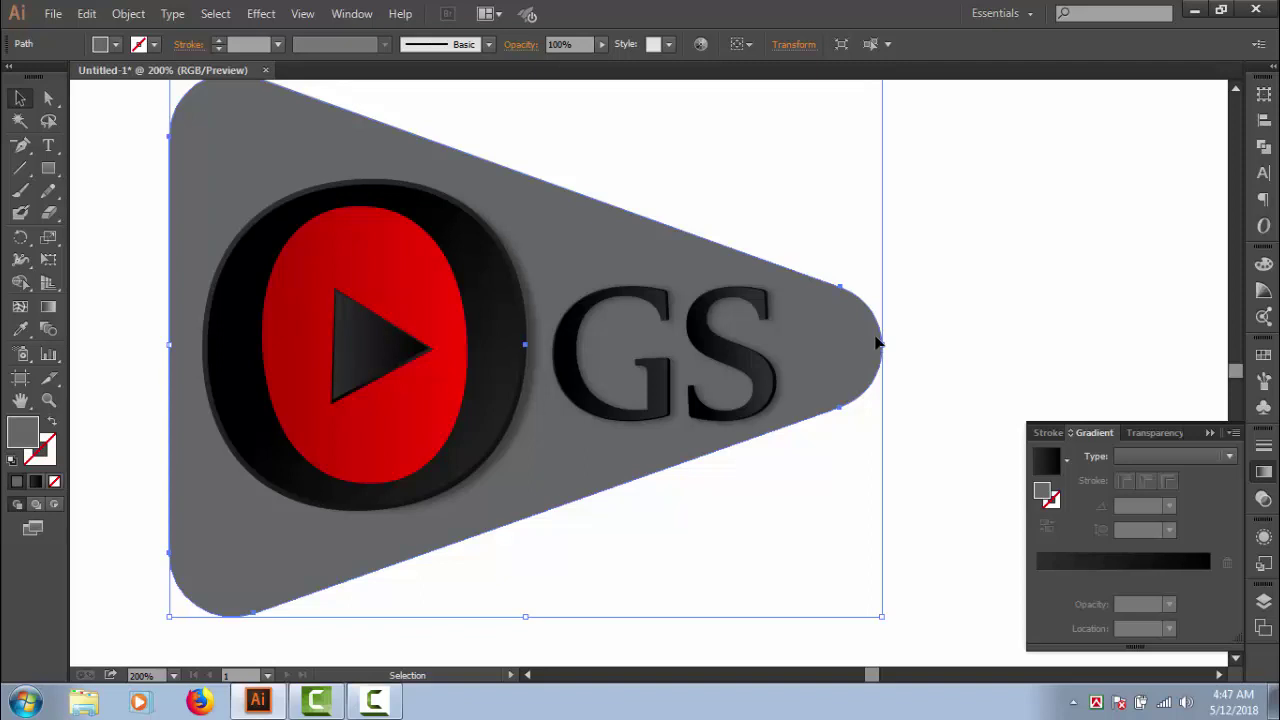
Apply a linear gradient to the backdrop and set its right stop to grey 7C7E7F.
key("ctrl+minus")
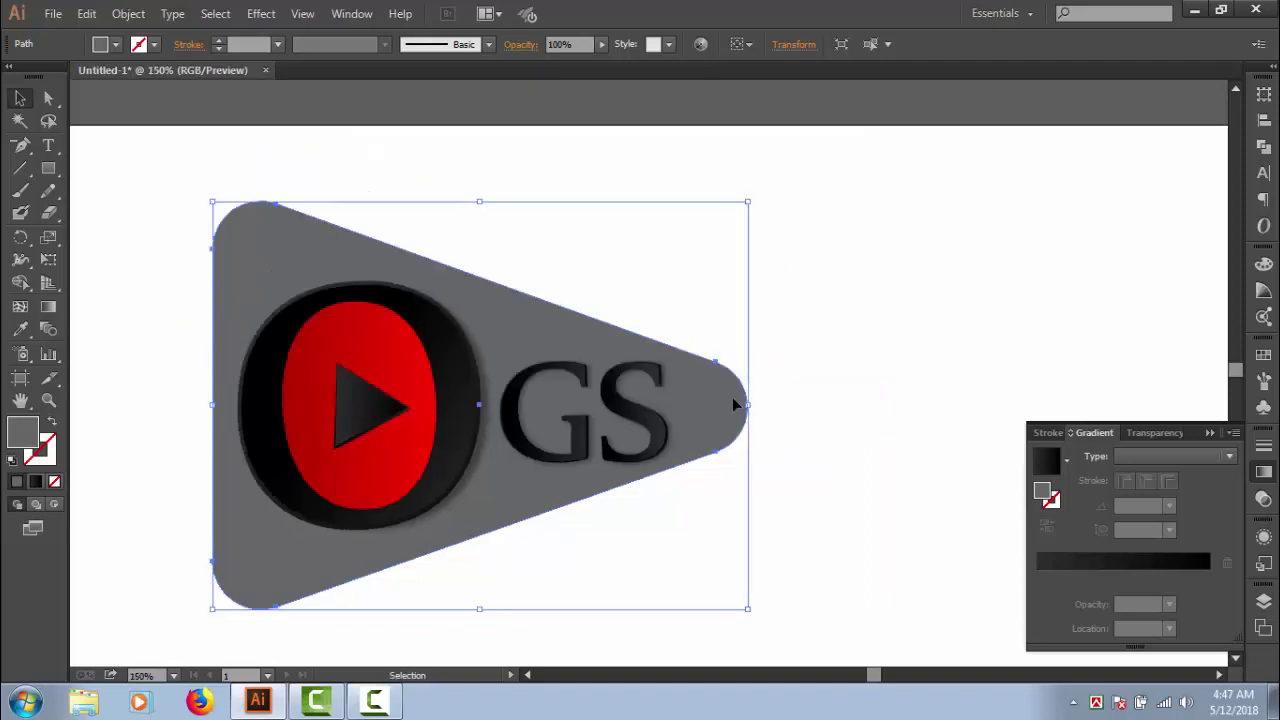
double_click(34, 434)
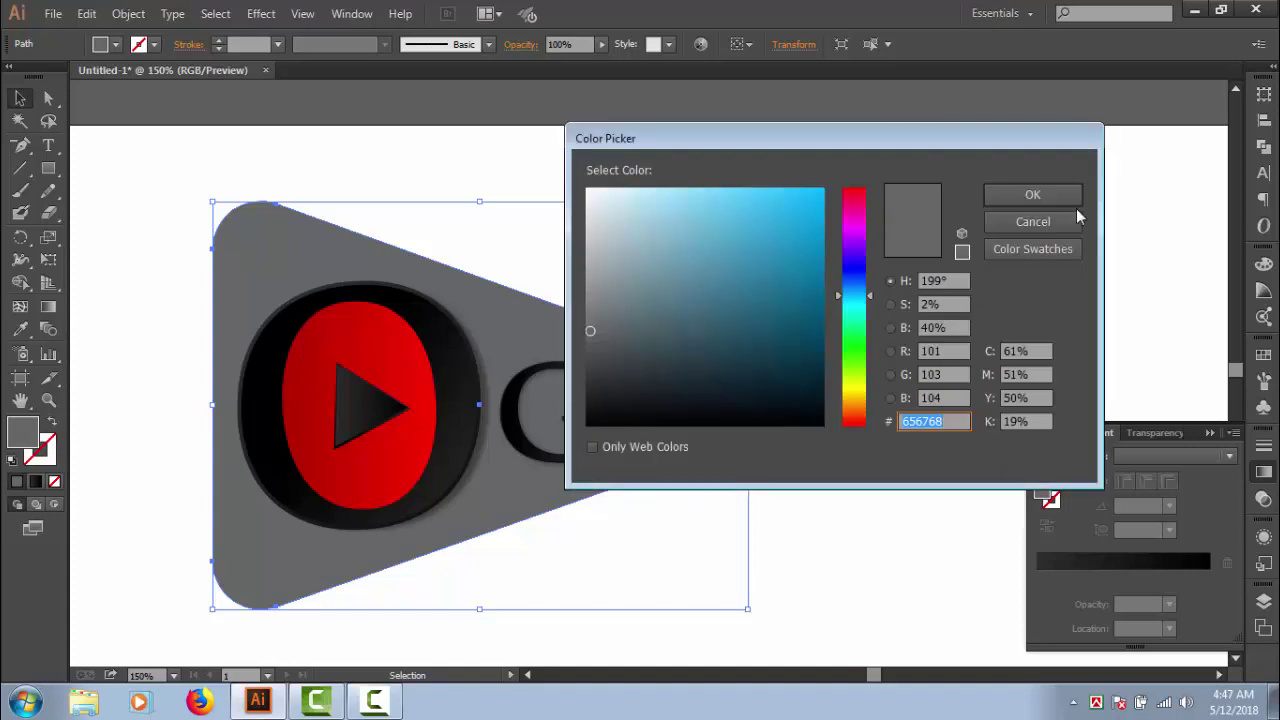
left_click(1033, 221)
left_click(1169, 565)
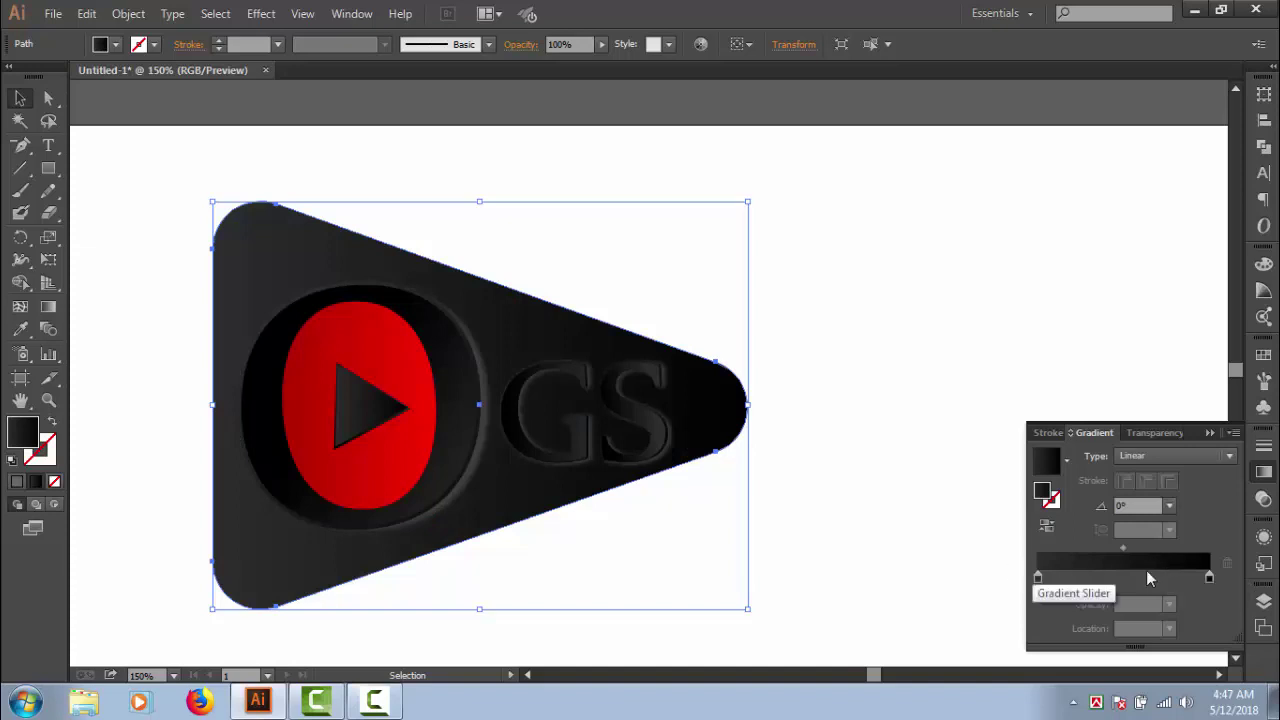
left_click(1210, 580)
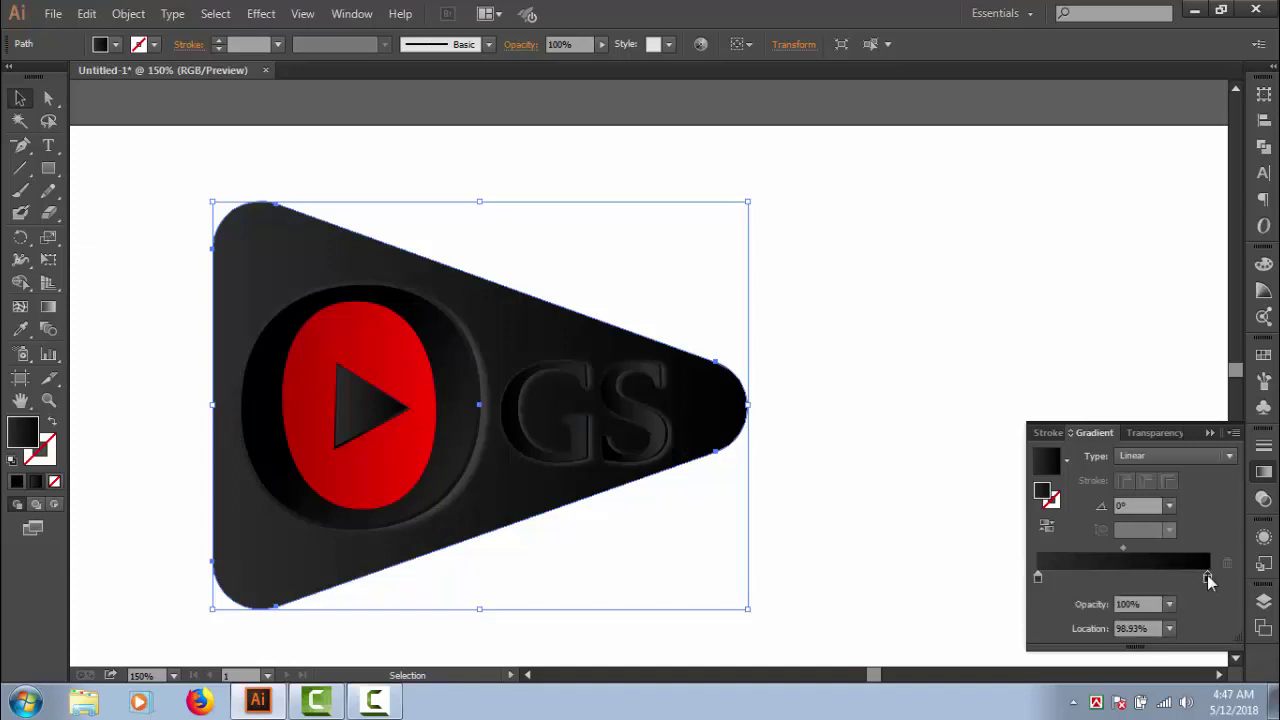
double_click(1209, 580)
left_click(1237, 583)
double_click(24, 438)
left_click(591, 307)
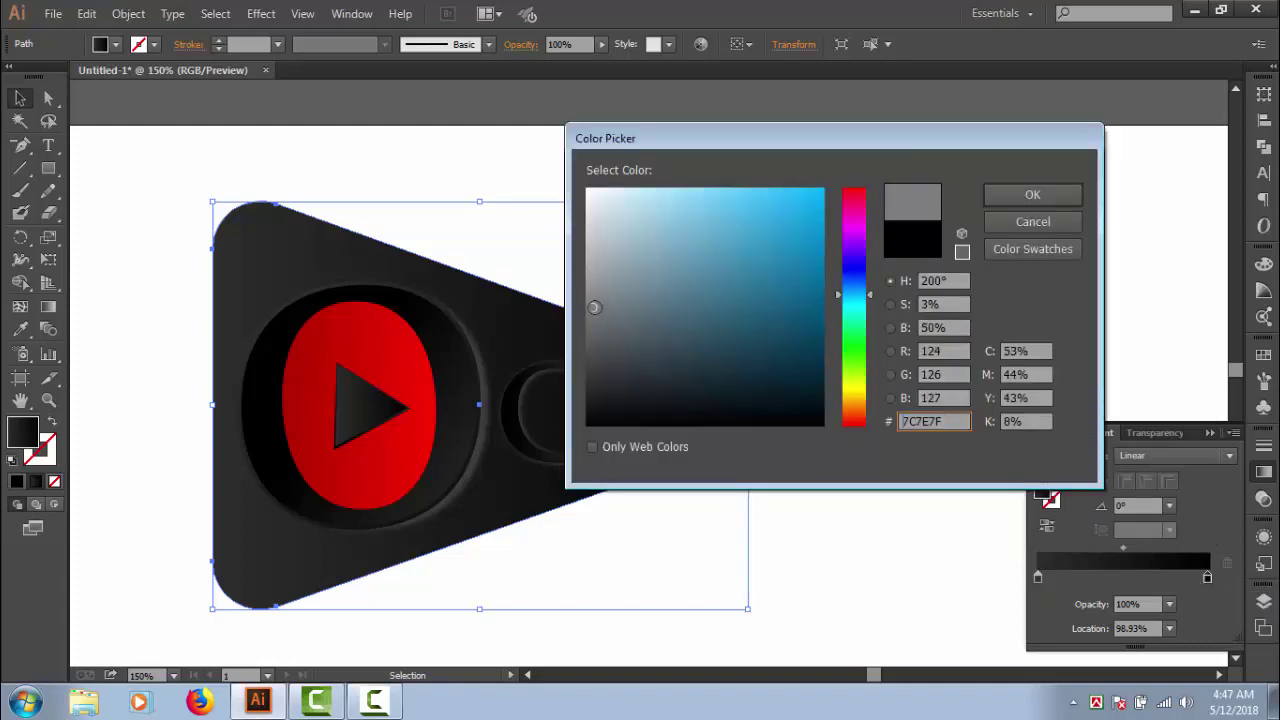
left_click(1033, 195)
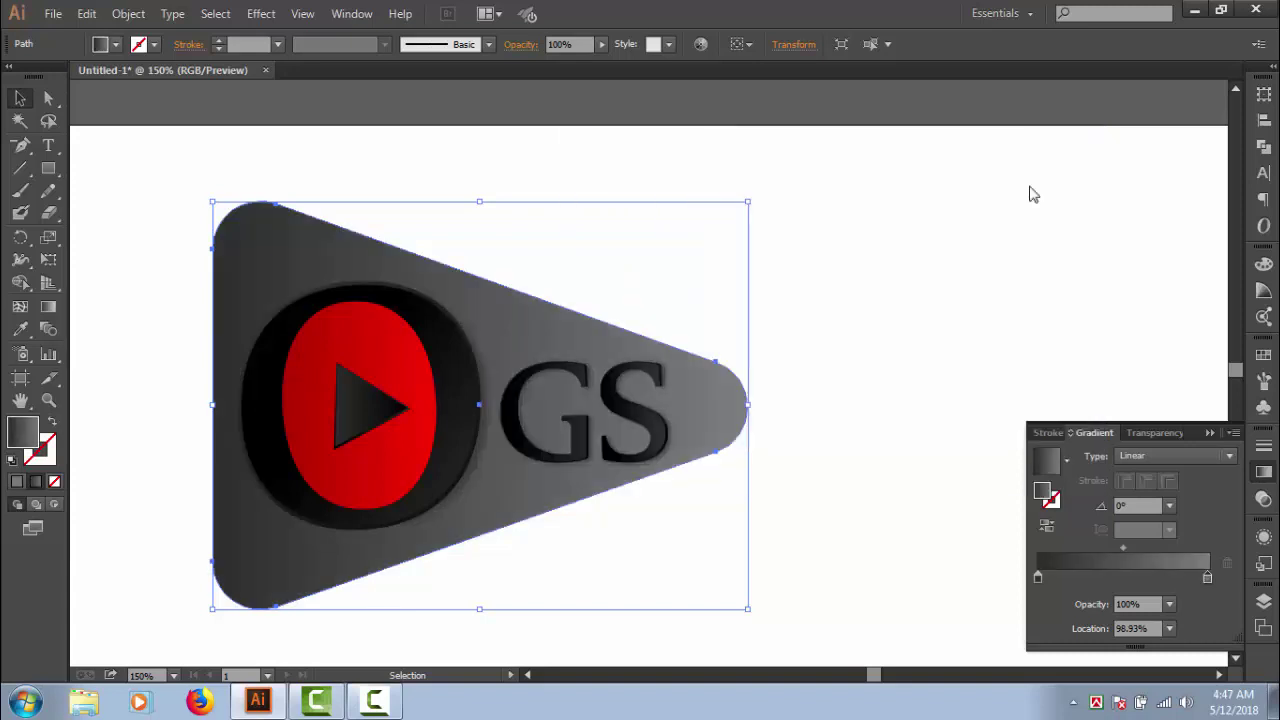
Set the left gradient stop to dark grey 424344, after trying 59717C and 081D26.
left_click(1039, 577)
double_click(27, 441)
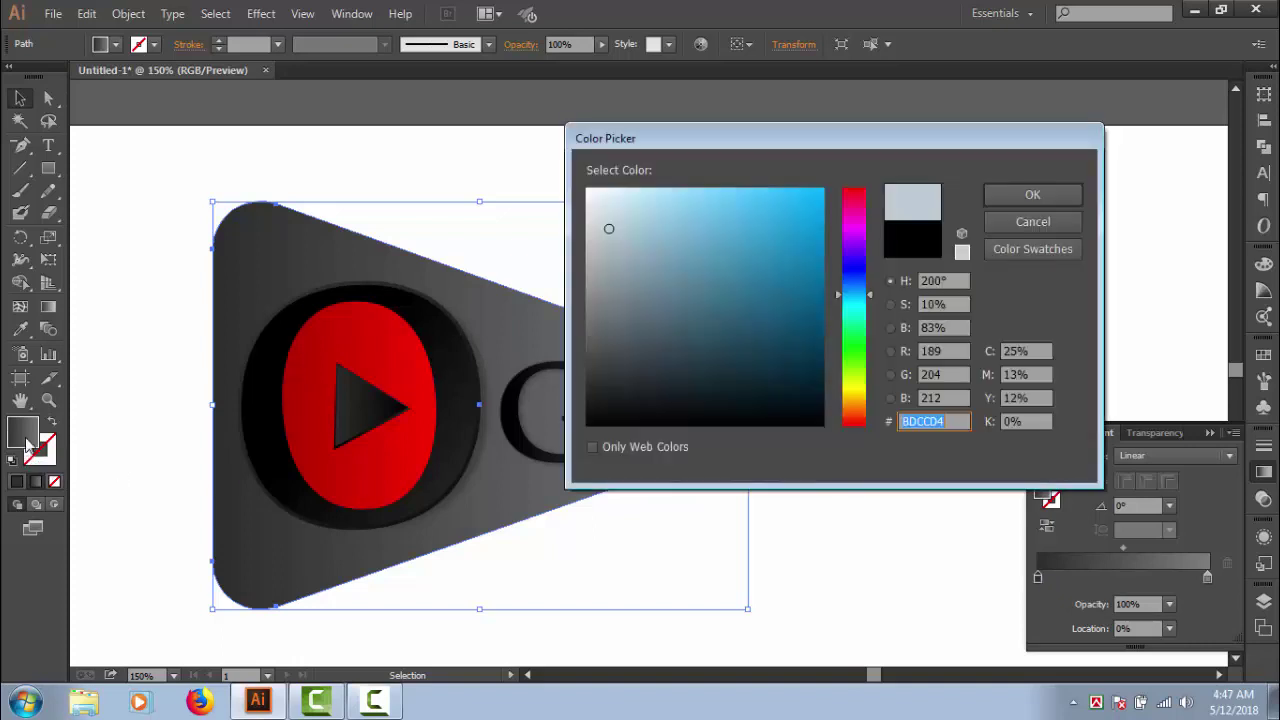
left_click(653, 310)
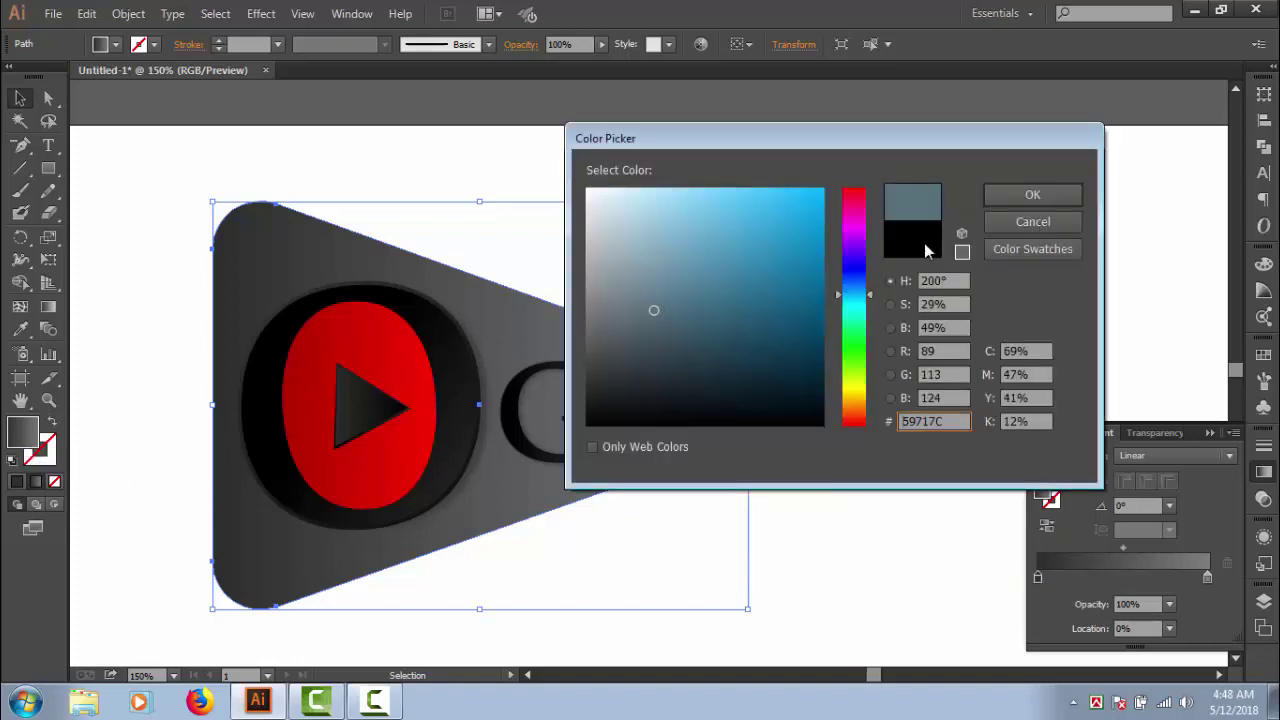
left_click(1027, 196)
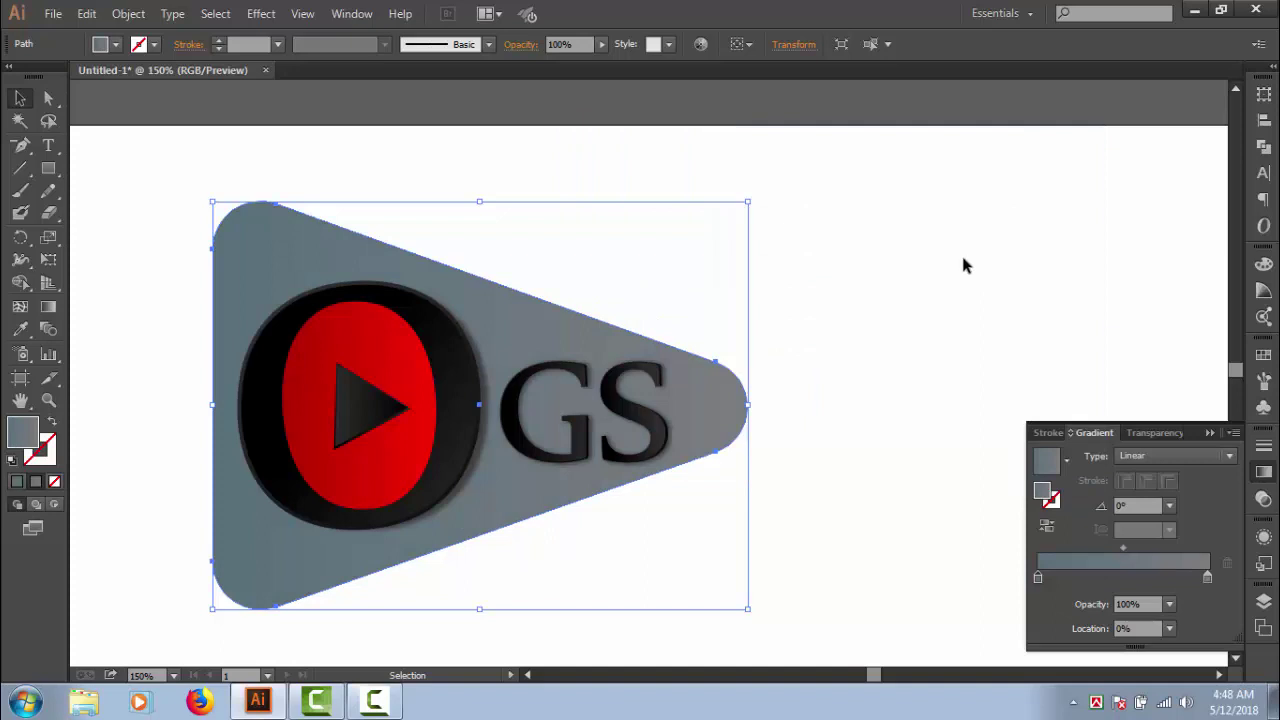
double_click(28, 436)
left_click(777, 390)
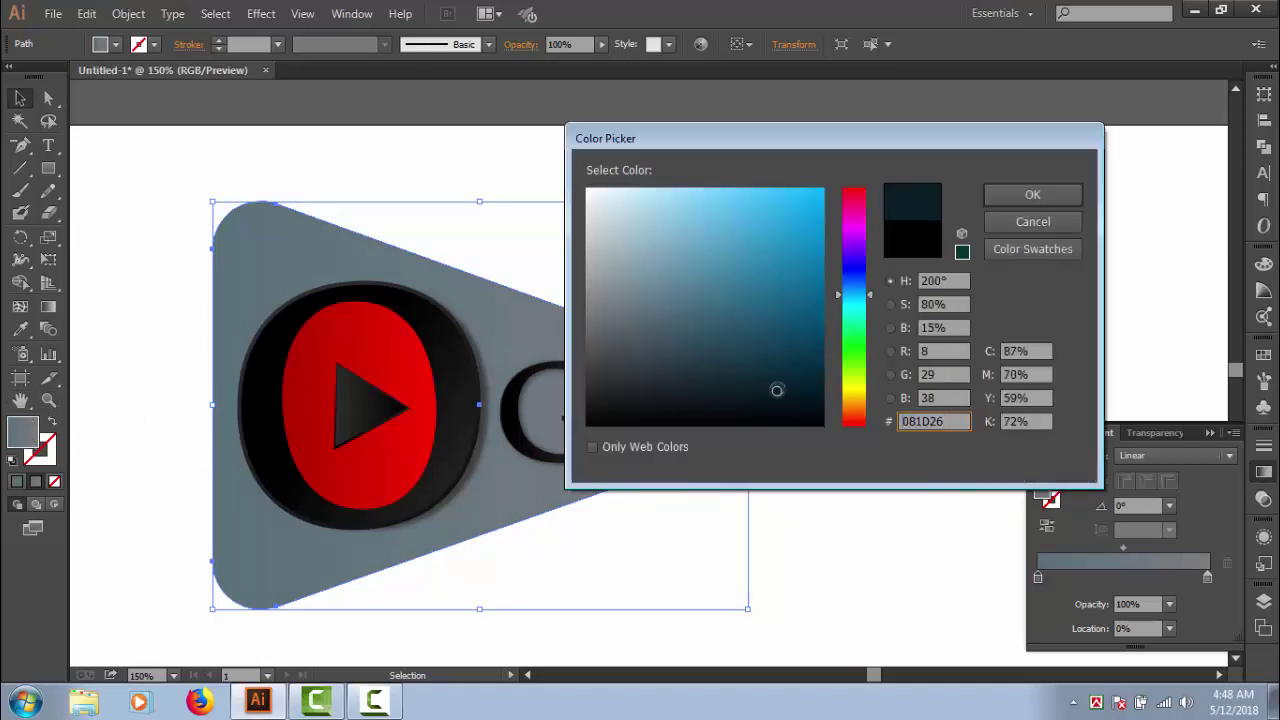
left_click(1014, 195)
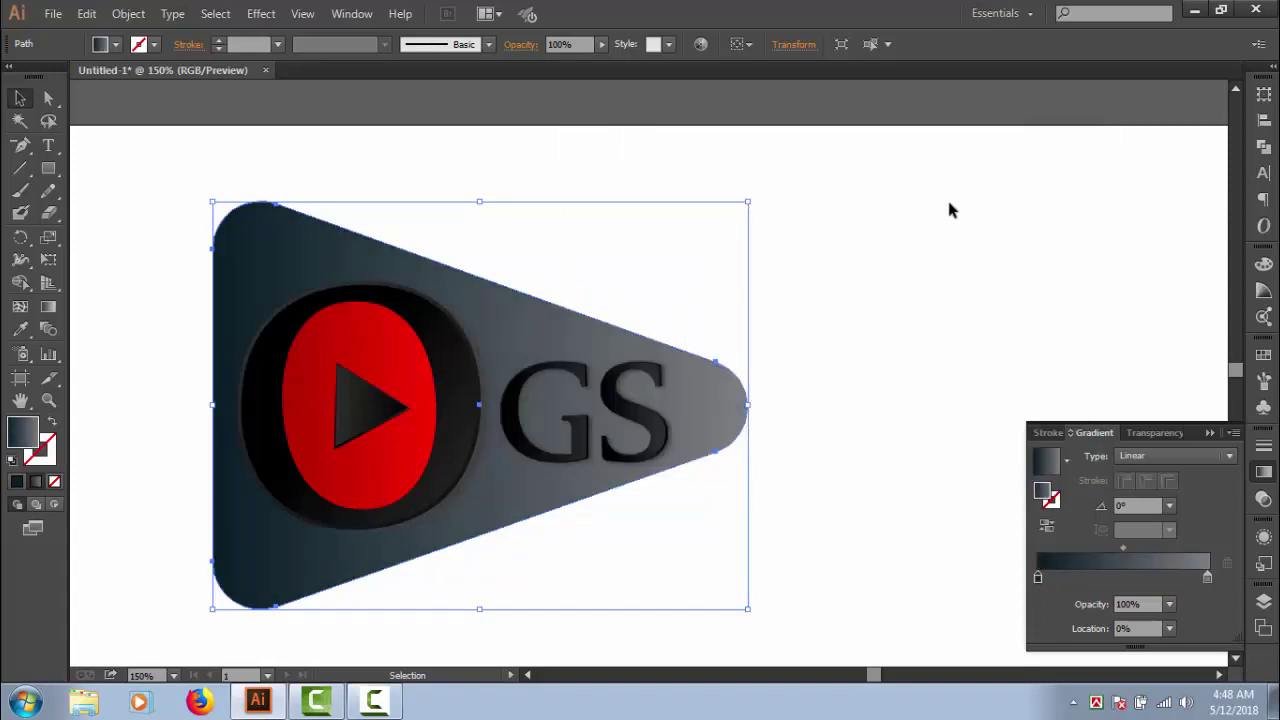
double_click(28, 430)
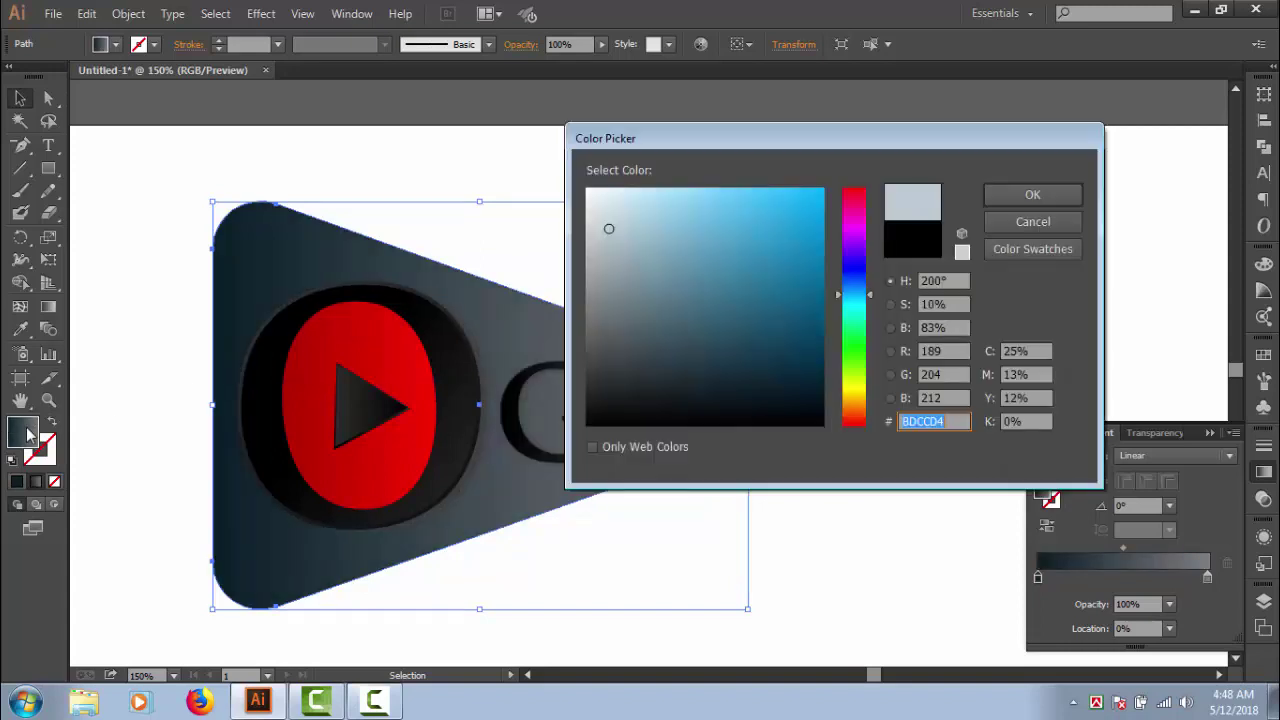
left_click(592, 361)
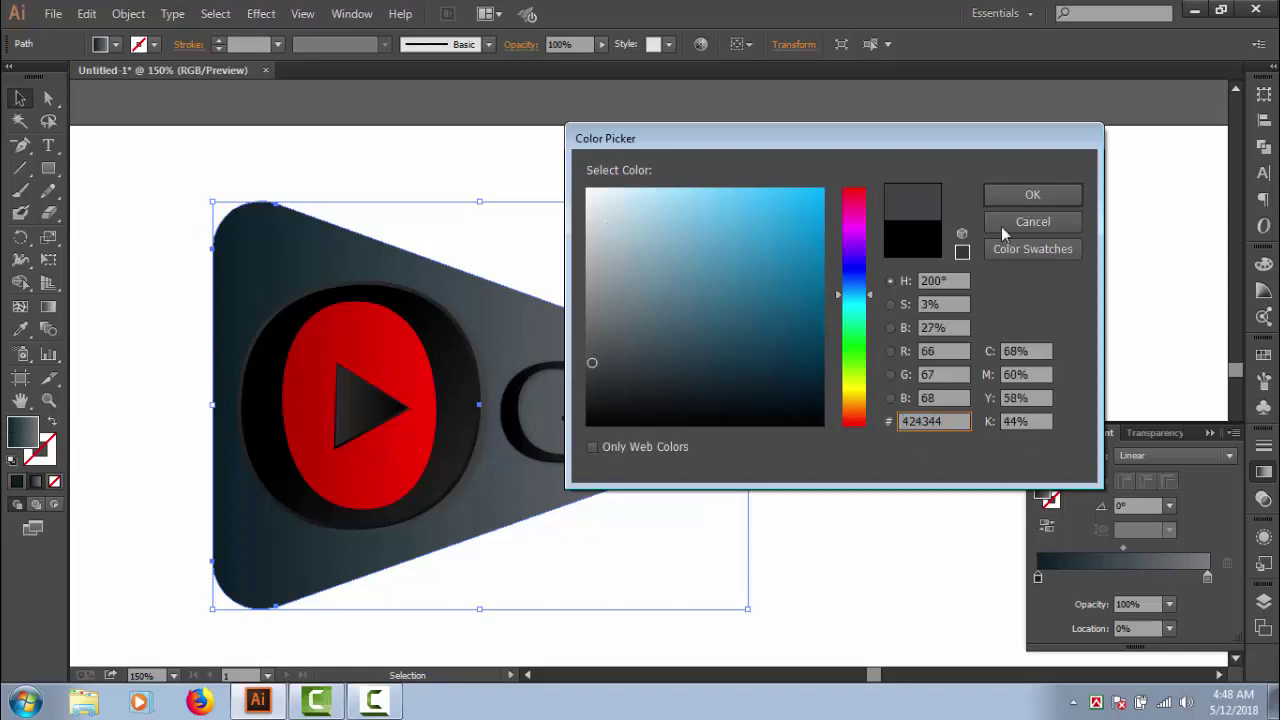
left_click(1036, 195)
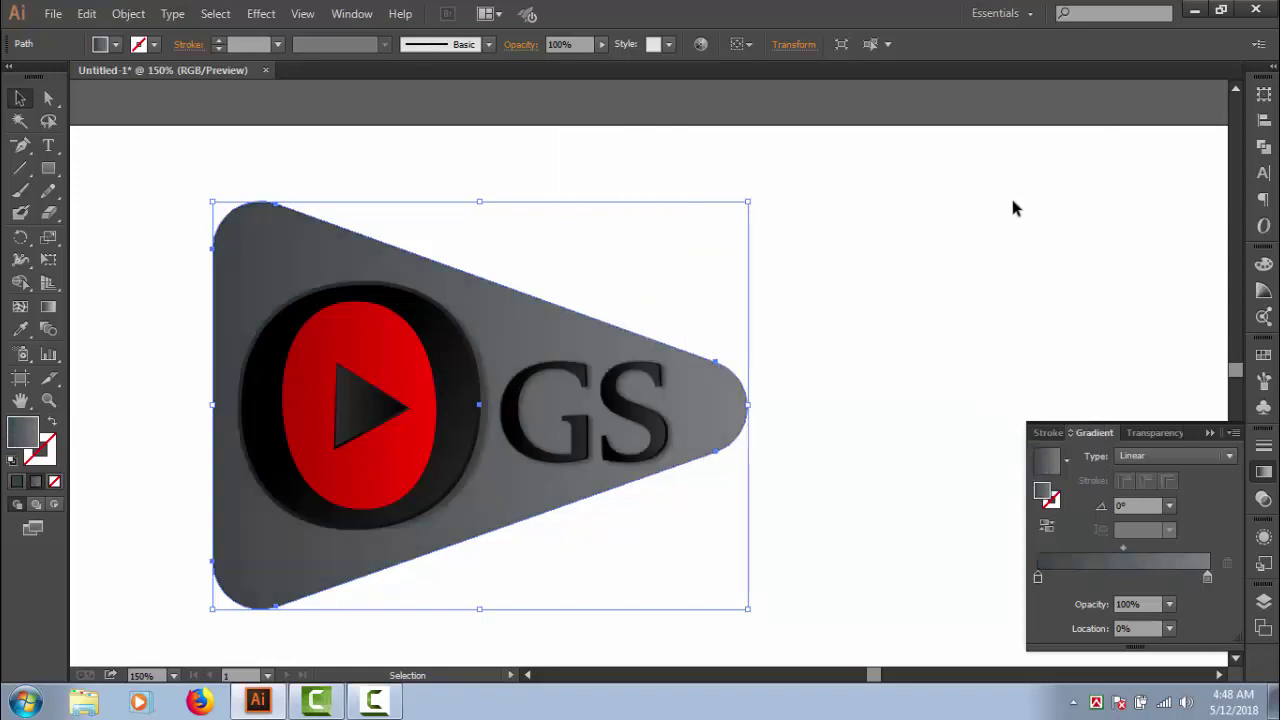
left_click(975, 235)
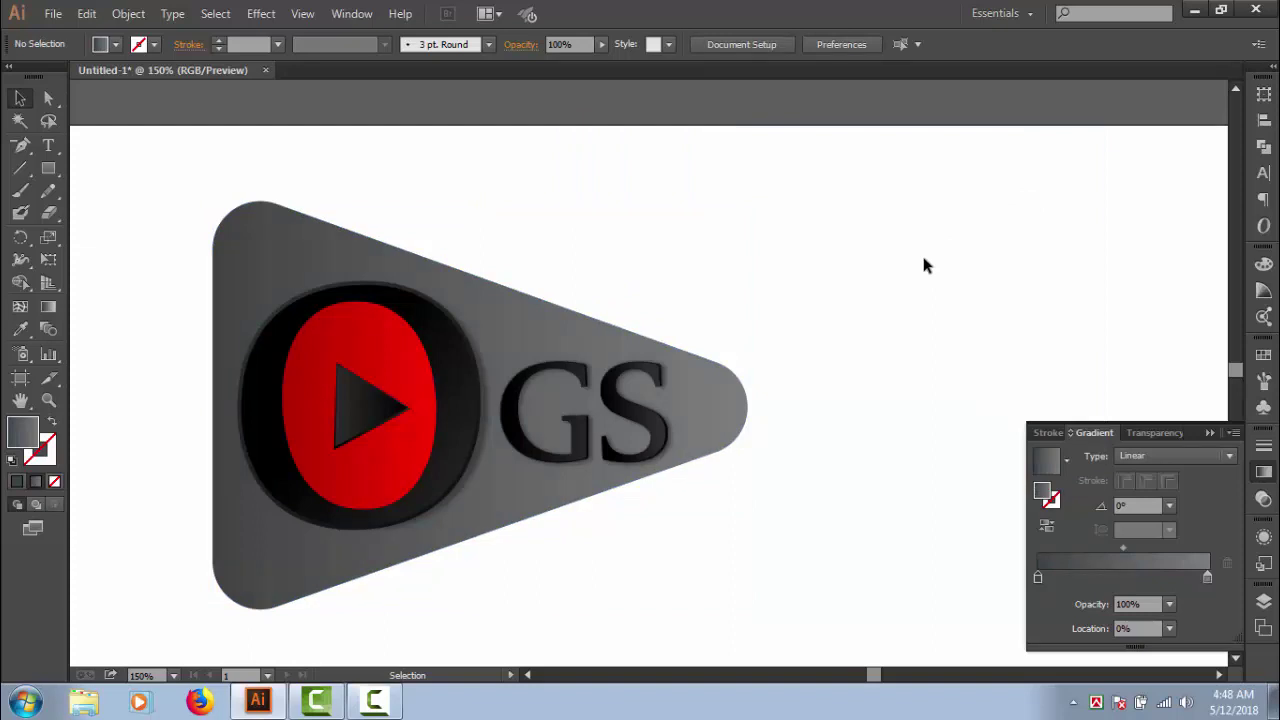
left_click(541, 313)
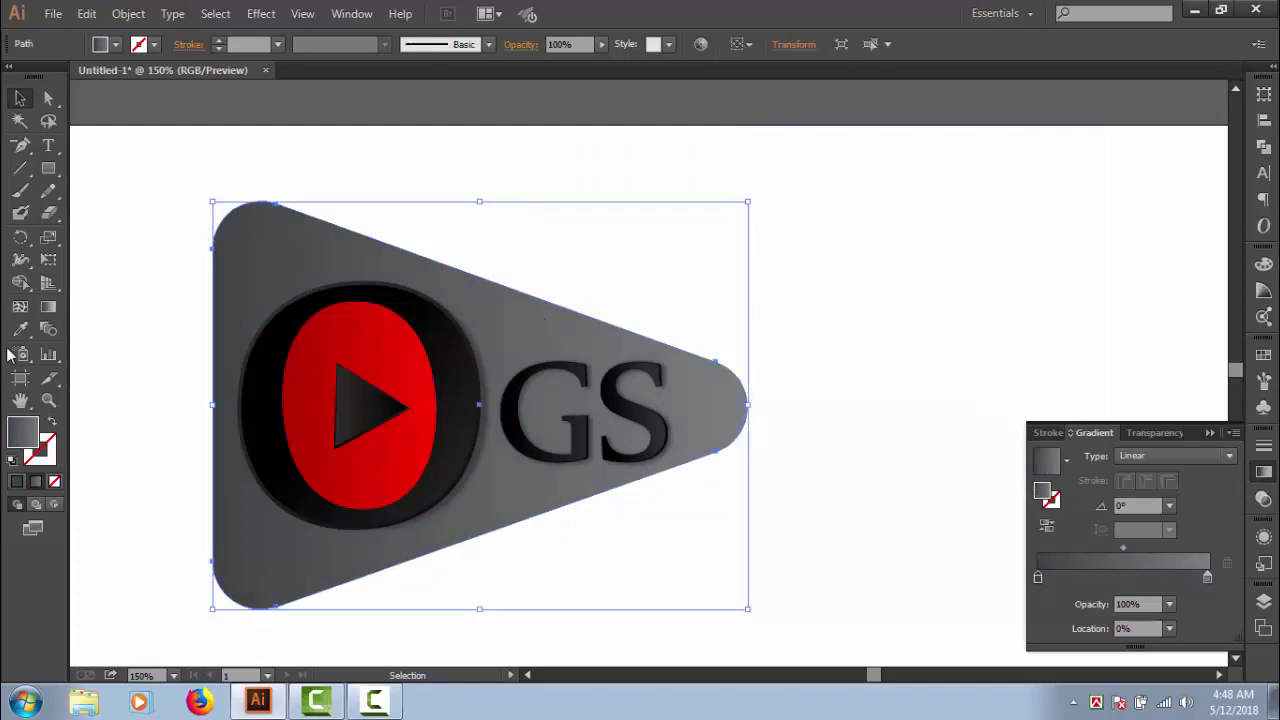
Redraw the backdrop gradient horizontally across the triangle and shift its midpoint.
left_click(48, 307)
mouse_move(183, 343)
left_mouse_down()
mouse_move(694, 371)
mouse_move(181, 402)
left_mouse_up()
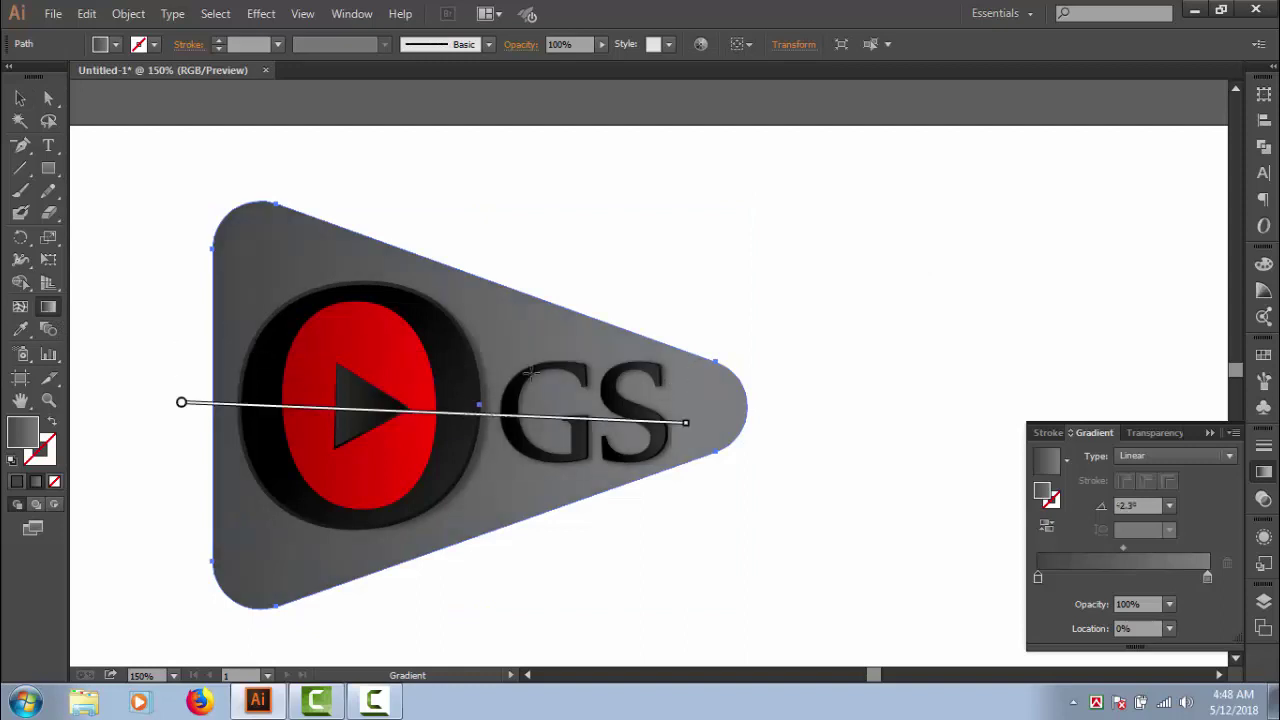
left_click_drag(222, 326, 357, 330)
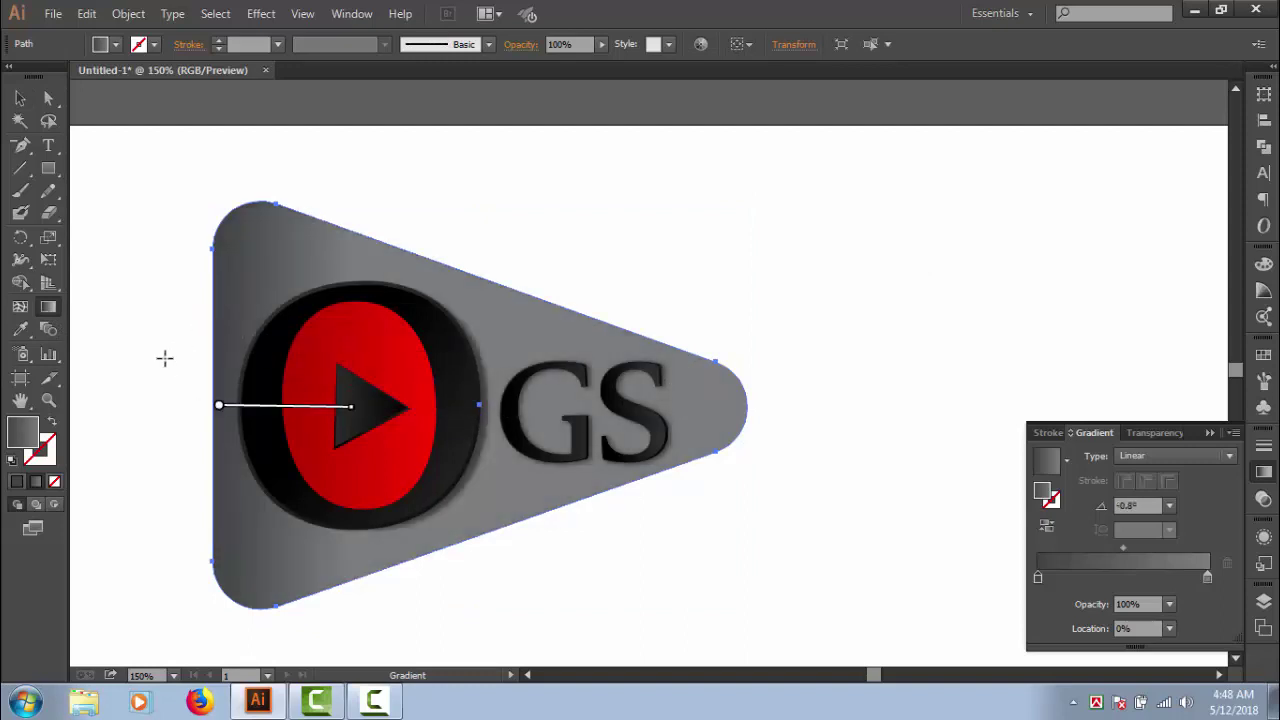
left_click_drag(182, 362, 240, 362)
left_click_drag(151, 337, 754, 395)
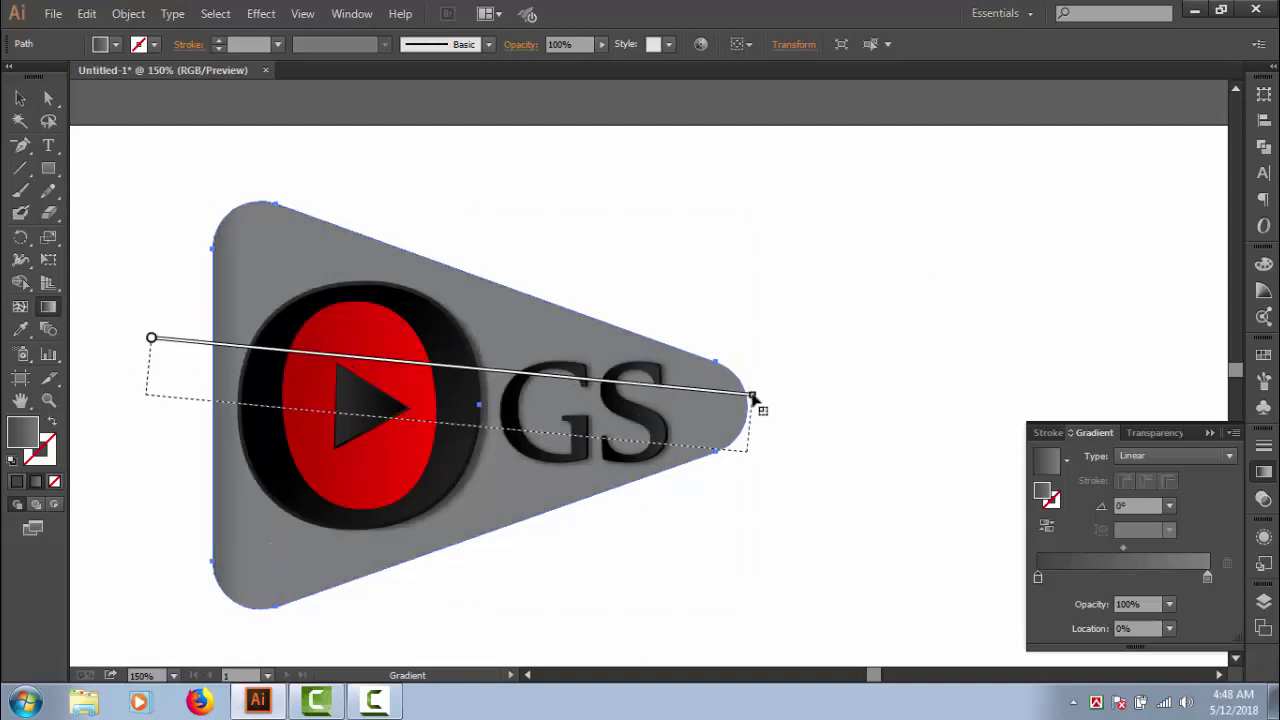
mouse_move(1121, 548)
left_mouse_down()
mouse_move(1107, 549)
mouse_move(1138, 548)
left_mouse_up()
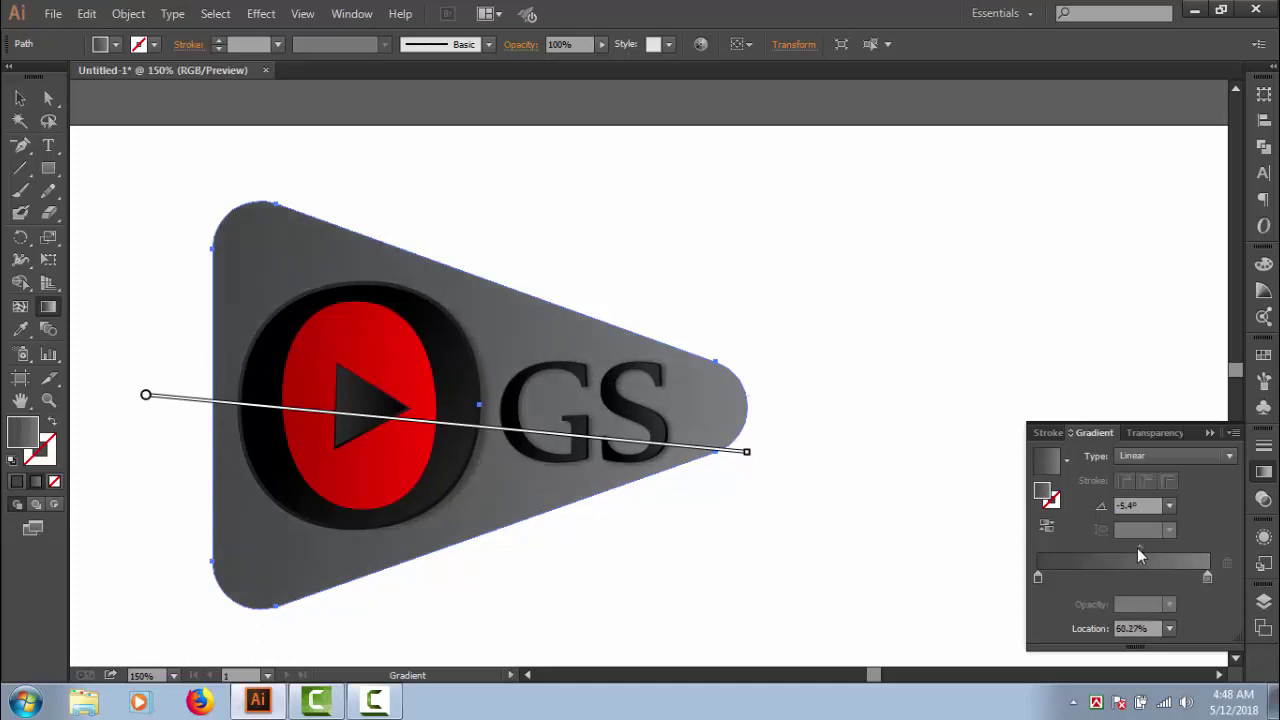
Enlarge the triangle backdrop slightly from its centre.
left_click(20, 97)
key("a")
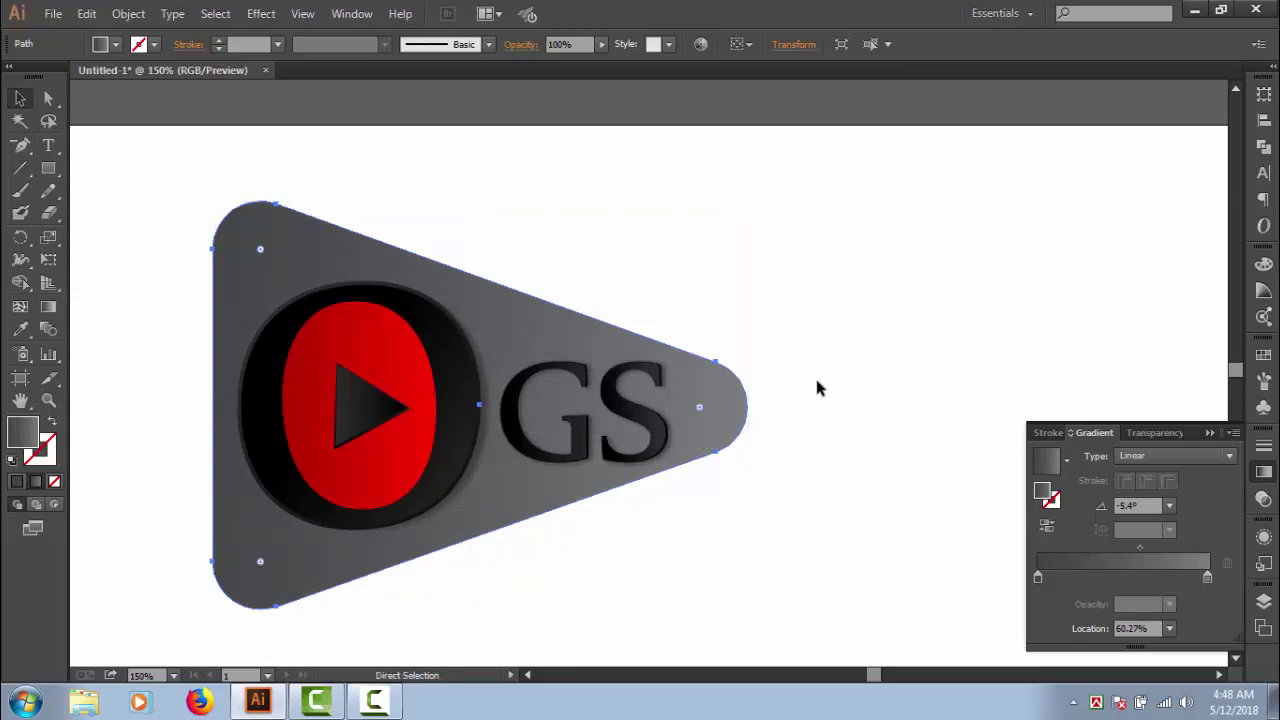
key("v")
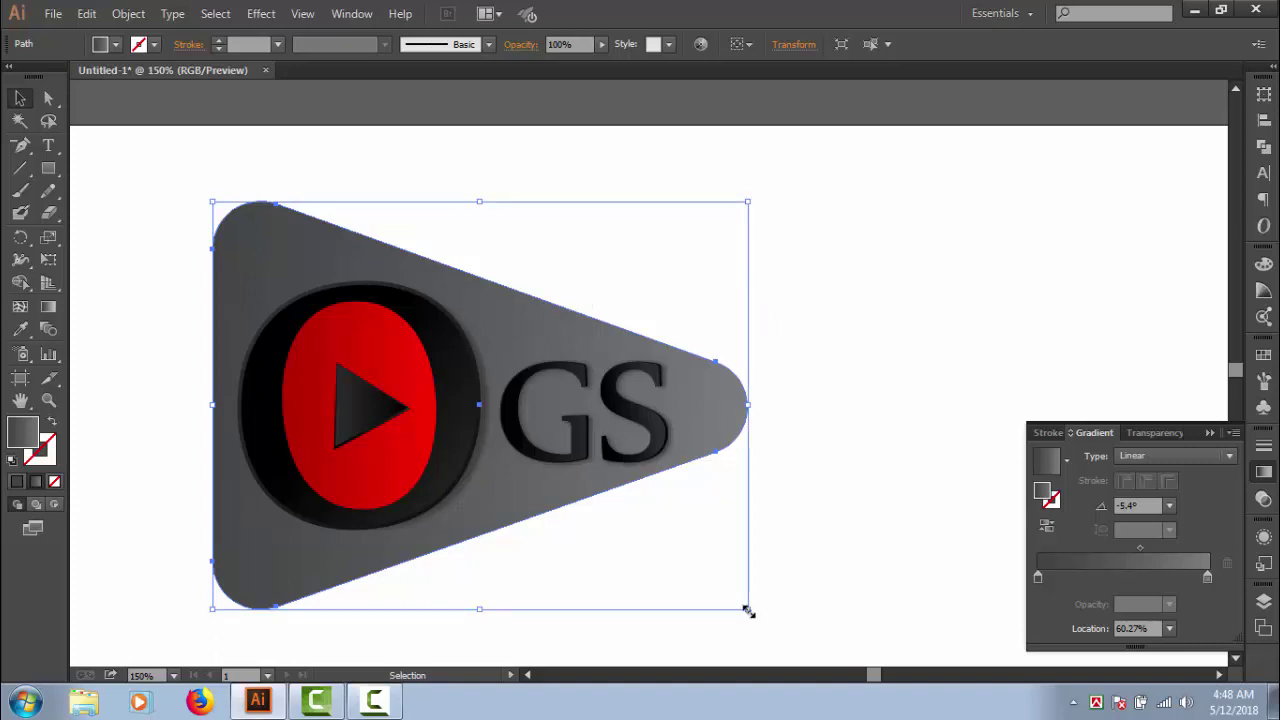
left_click_drag(748, 611, 764, 619)
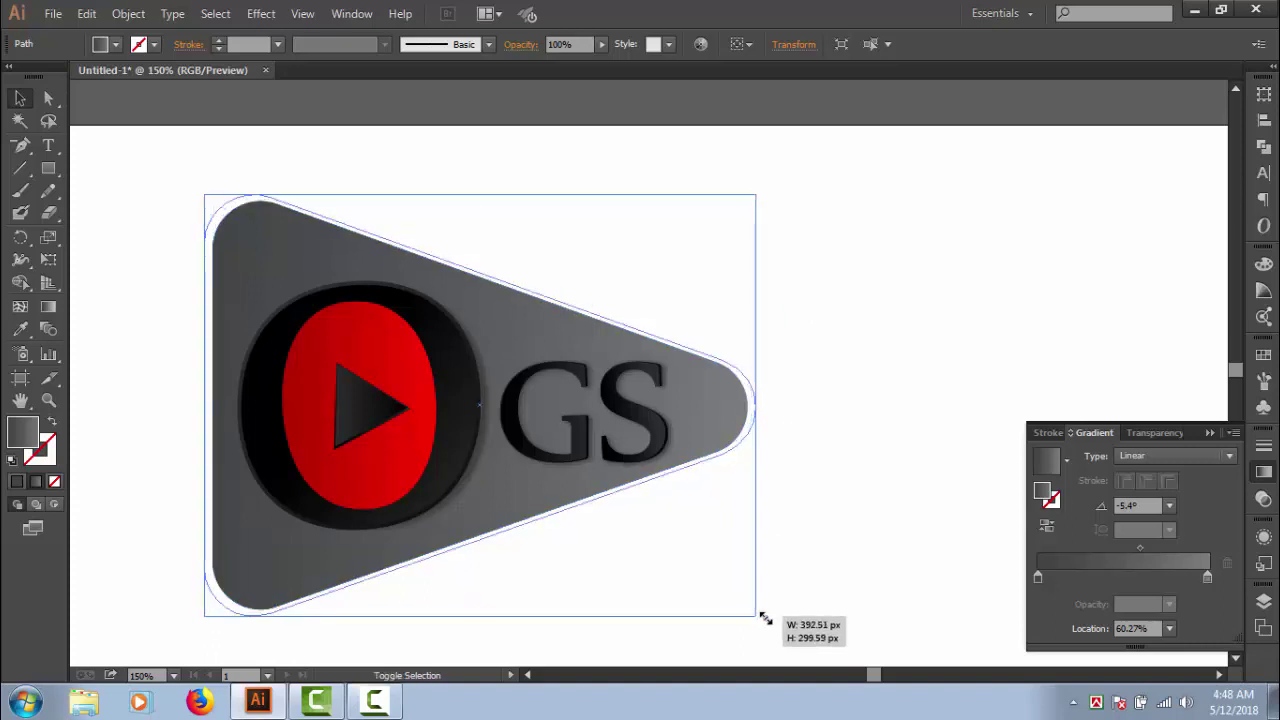
left_click_drag(765, 619, 774, 617)
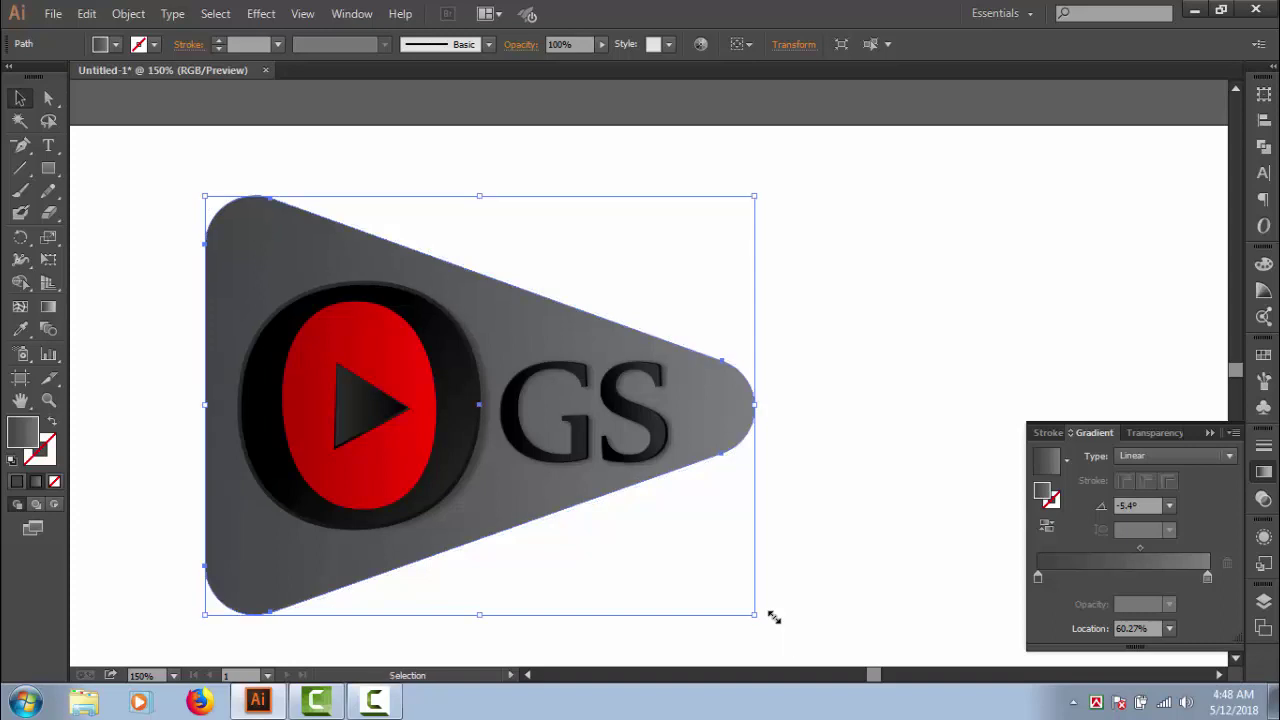
Reverse the gradient to run right to left at 179.2°, then deselect.
left_click(48, 306)
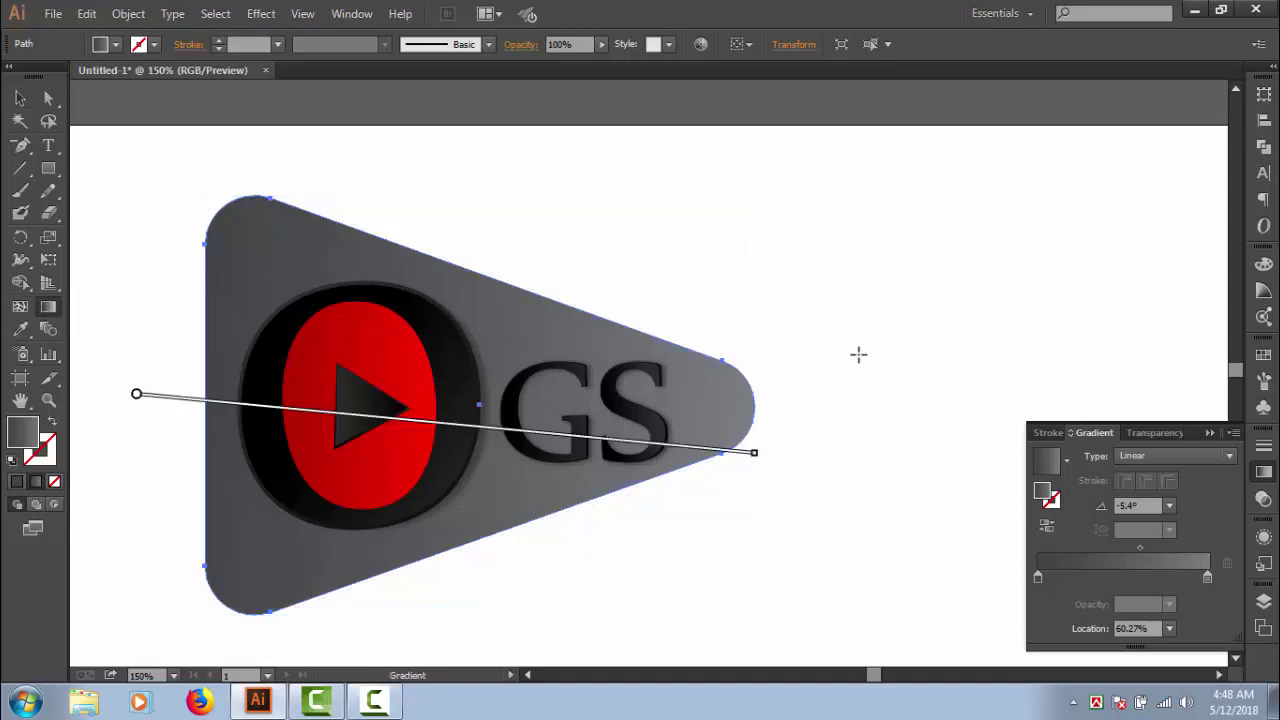
left_click_drag(858, 353, 306, 398)
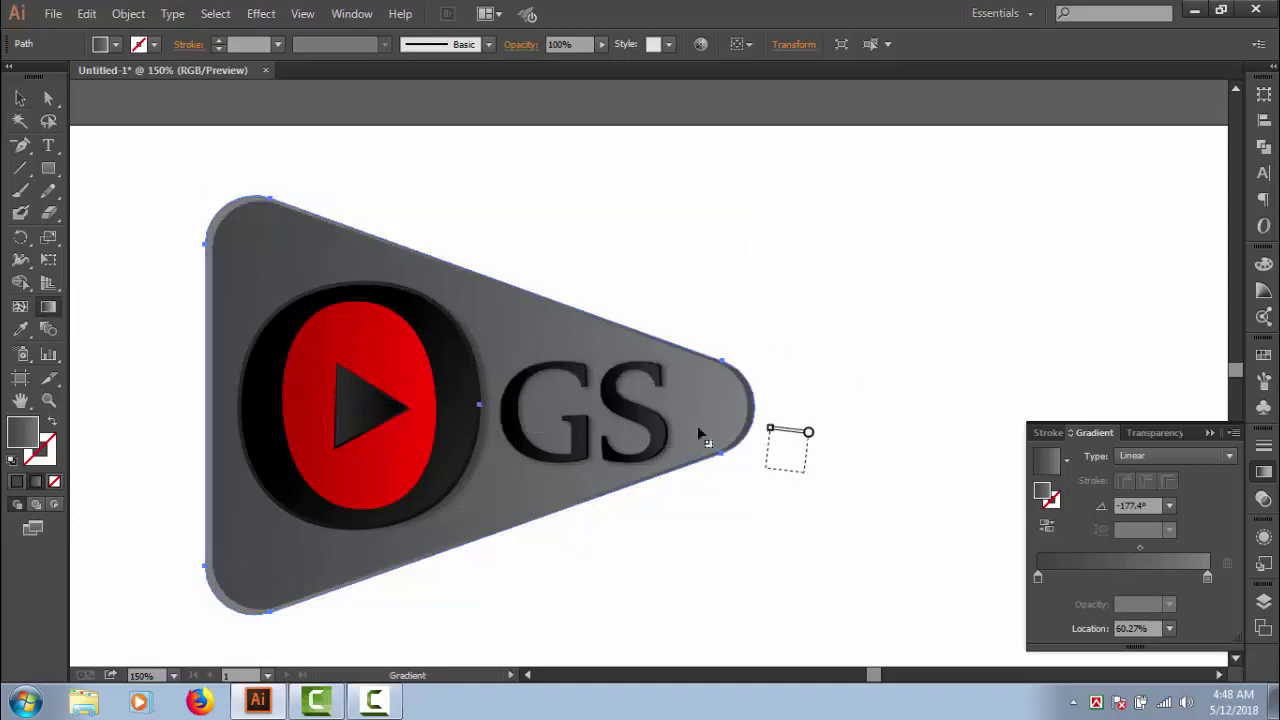
left_click_drag(808, 415, 255, 407)
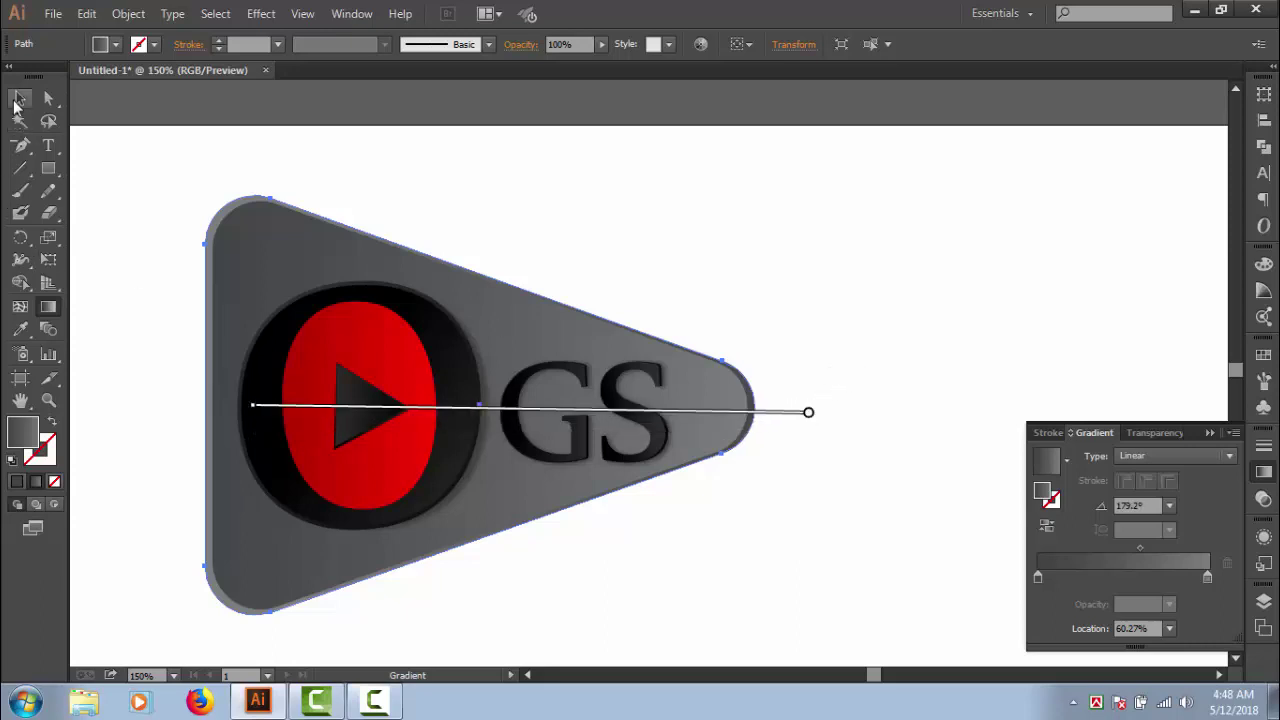
left_click(19, 98)
left_click(951, 291)
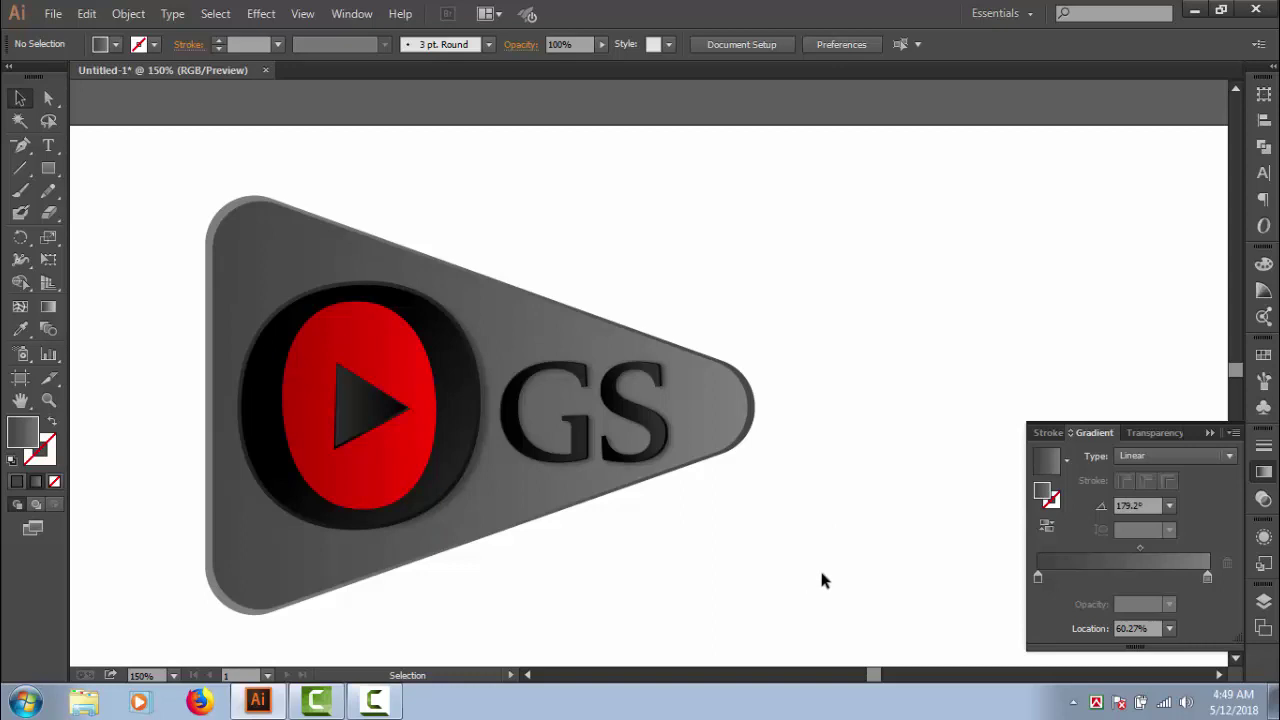
Zoom out to 66.67% and drag the marquee-selected logo down and right to the artboard centre.
left_click_drag(820, 573, 161, 190)
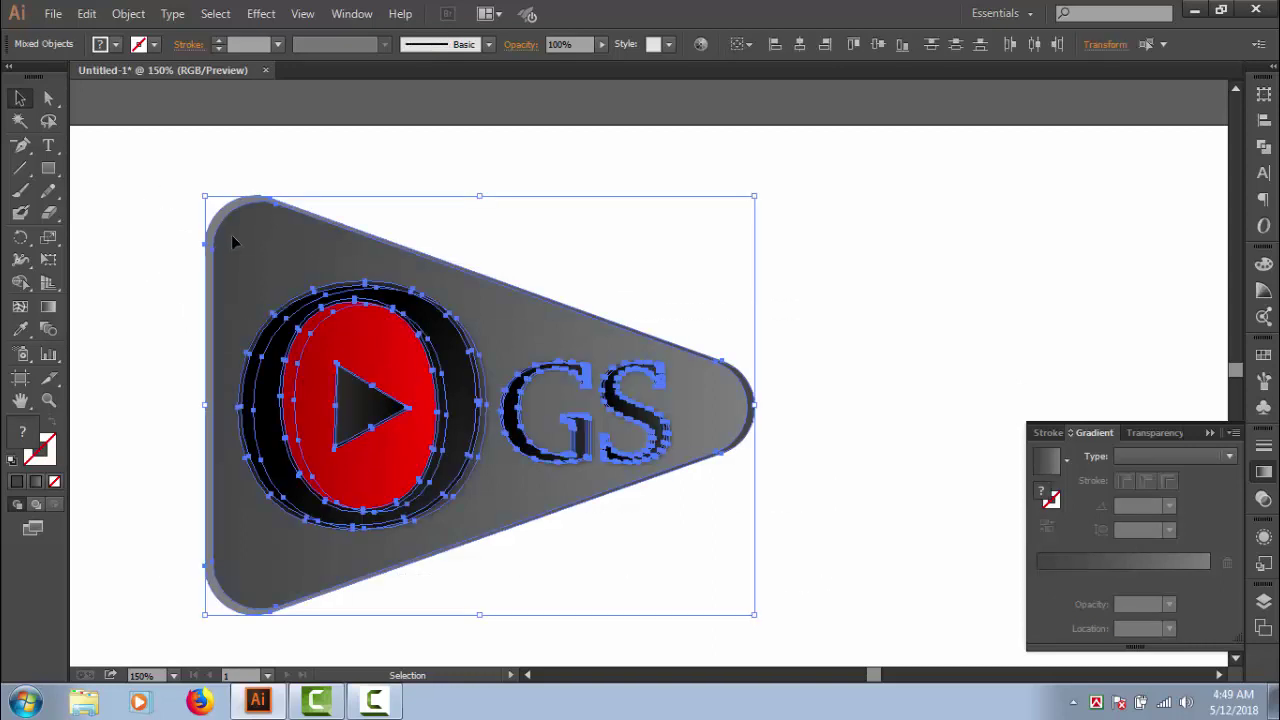
left_click(839, 308)
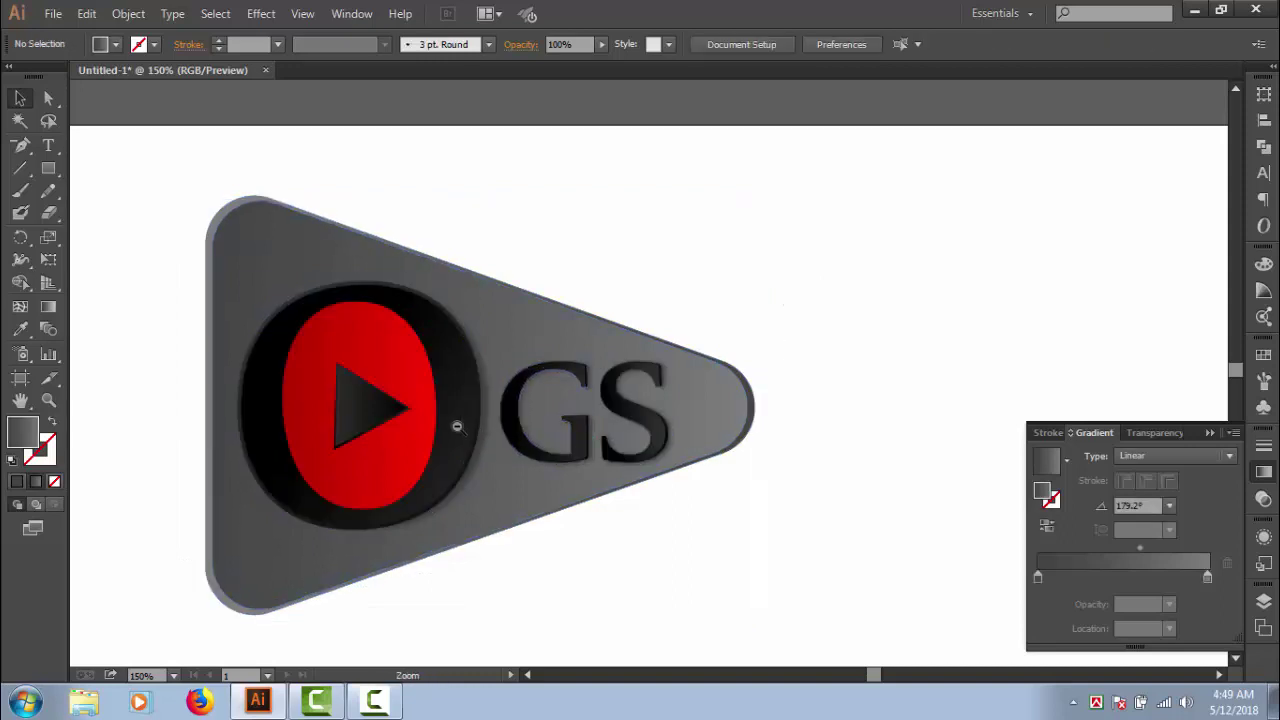
key("ctrl+minus")
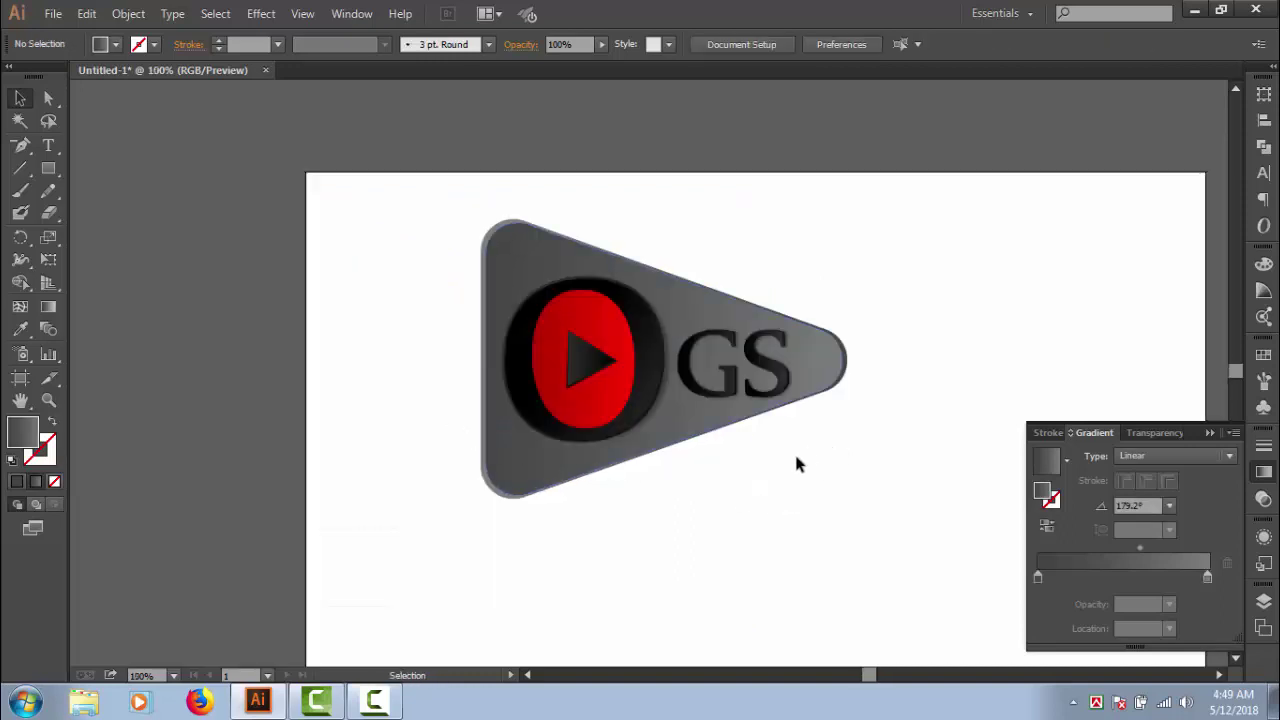
left_click_drag(797, 463, 607, 430)
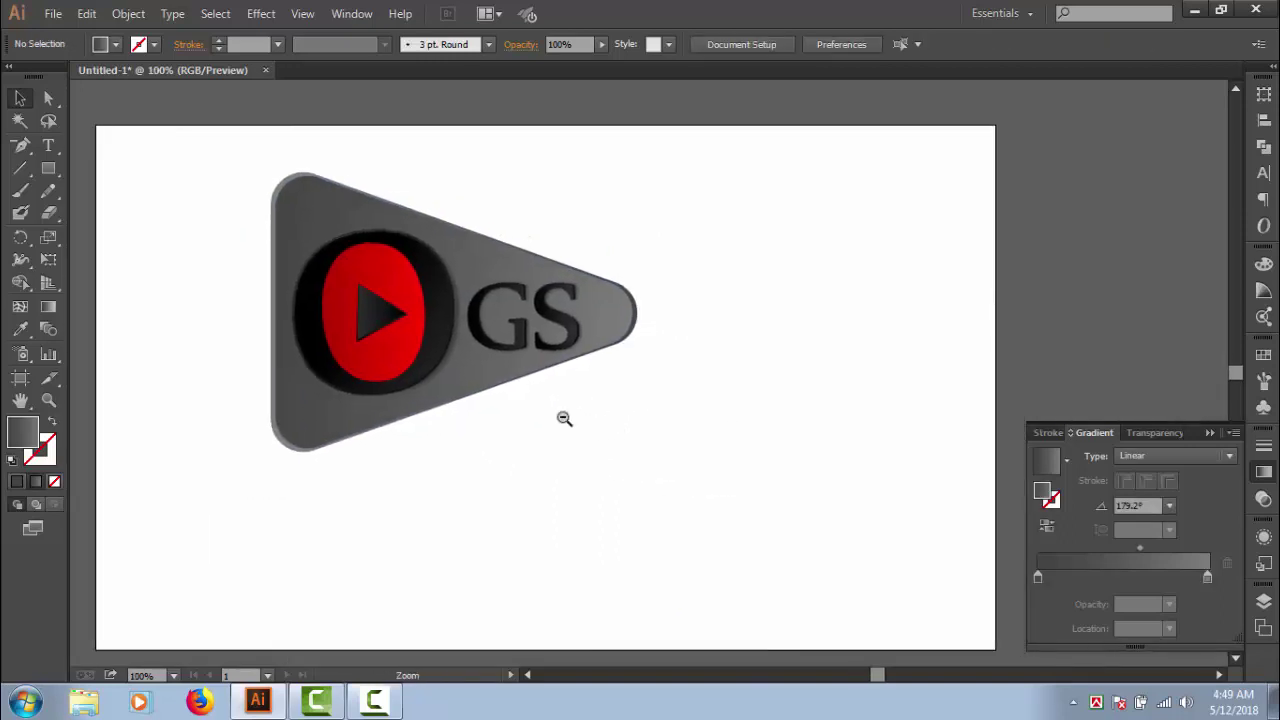
key("ctrl+minus")
left_click_drag(398, 189, 732, 465)
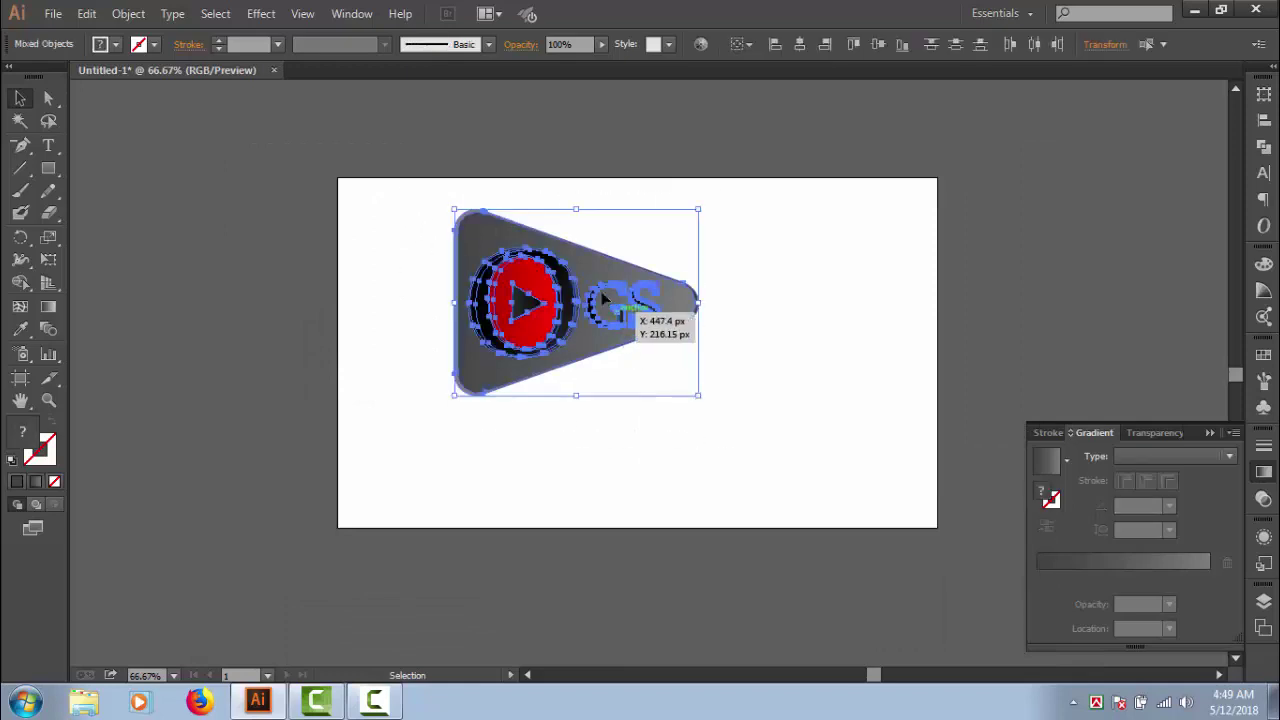
left_click_drag(560, 294, 637, 340)
left_click(826, 403)
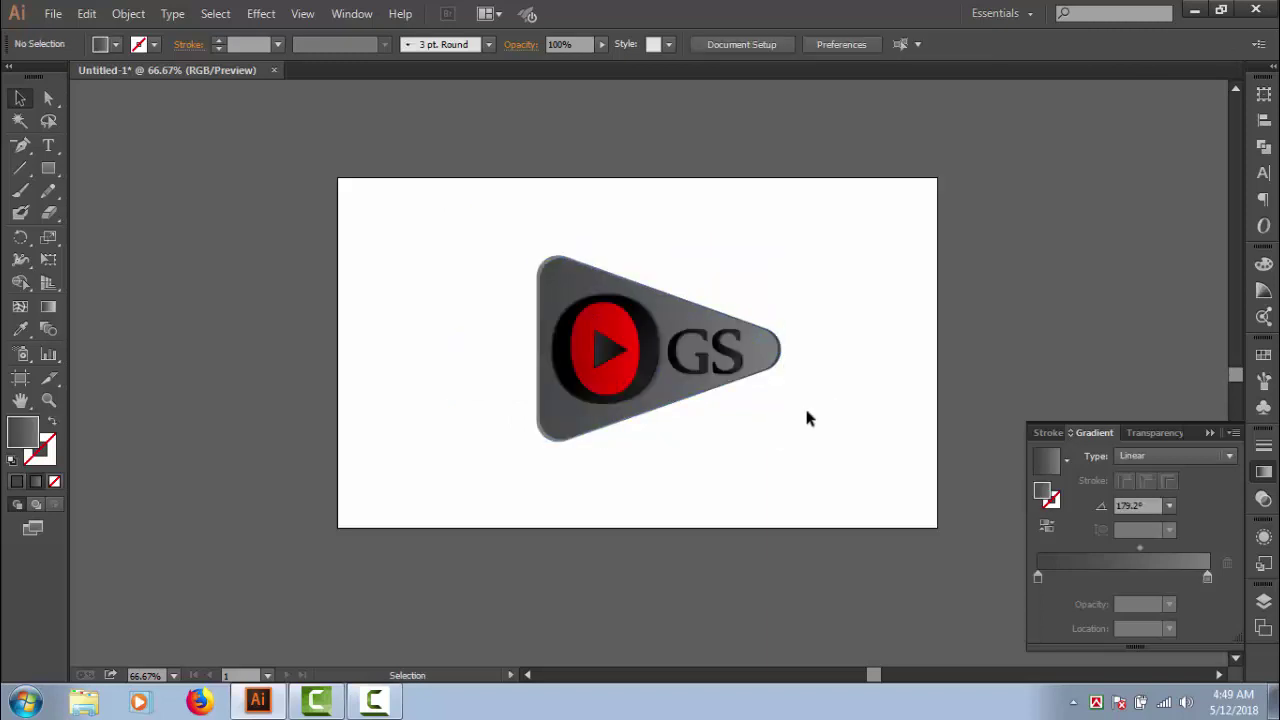
left_click_drag(488, 220, 870, 415)
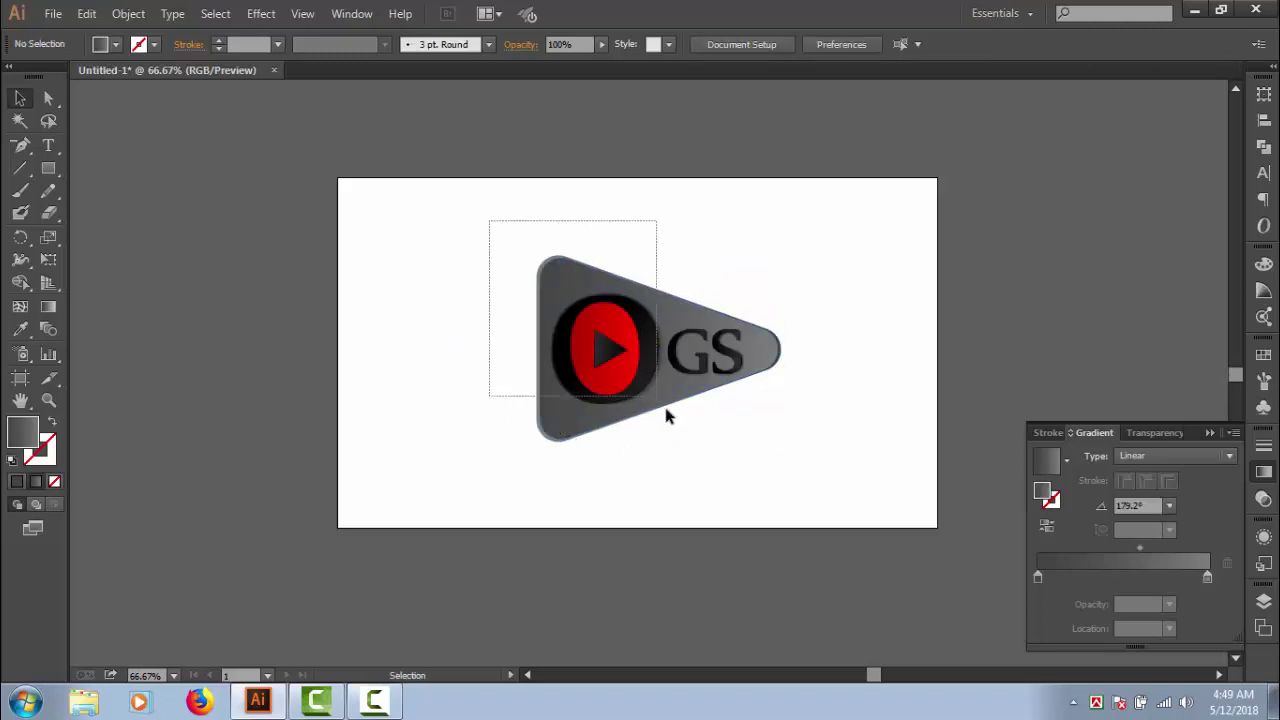
left_click(870, 415)
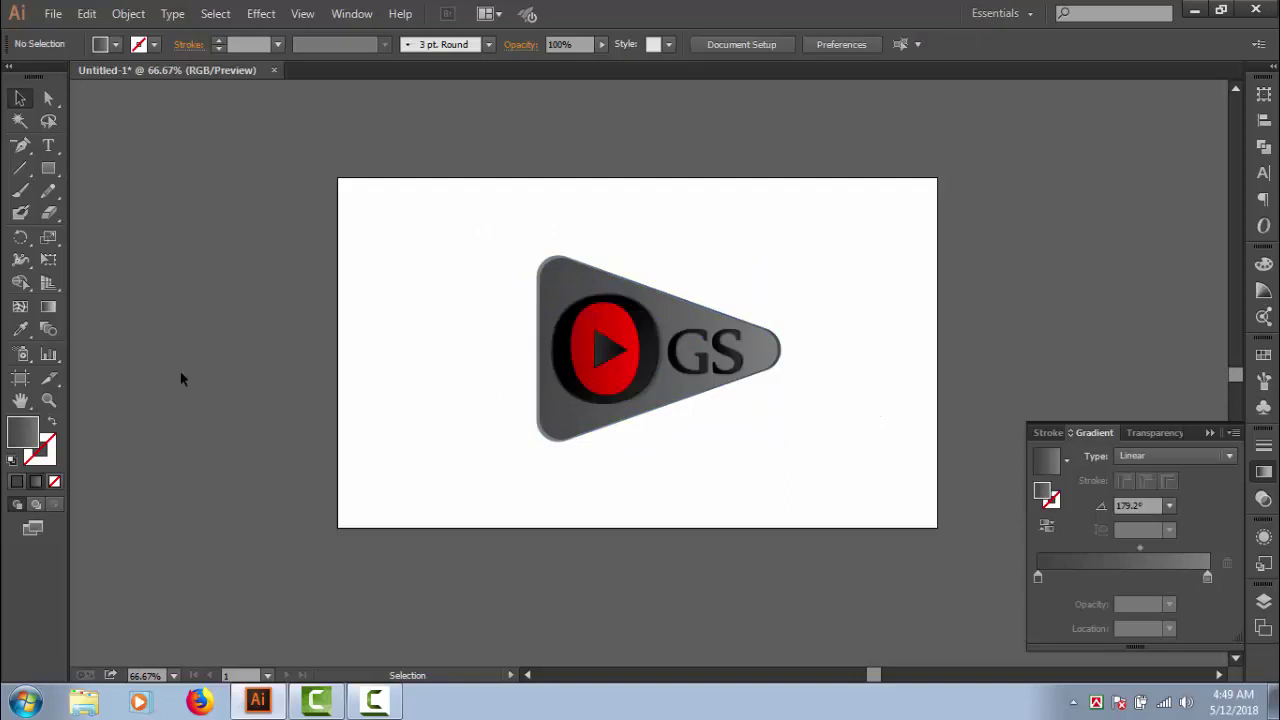
Draw a thin flat ellipse just under the logo and make it slightly taller.
left_click_drag(48, 168, 116, 211)
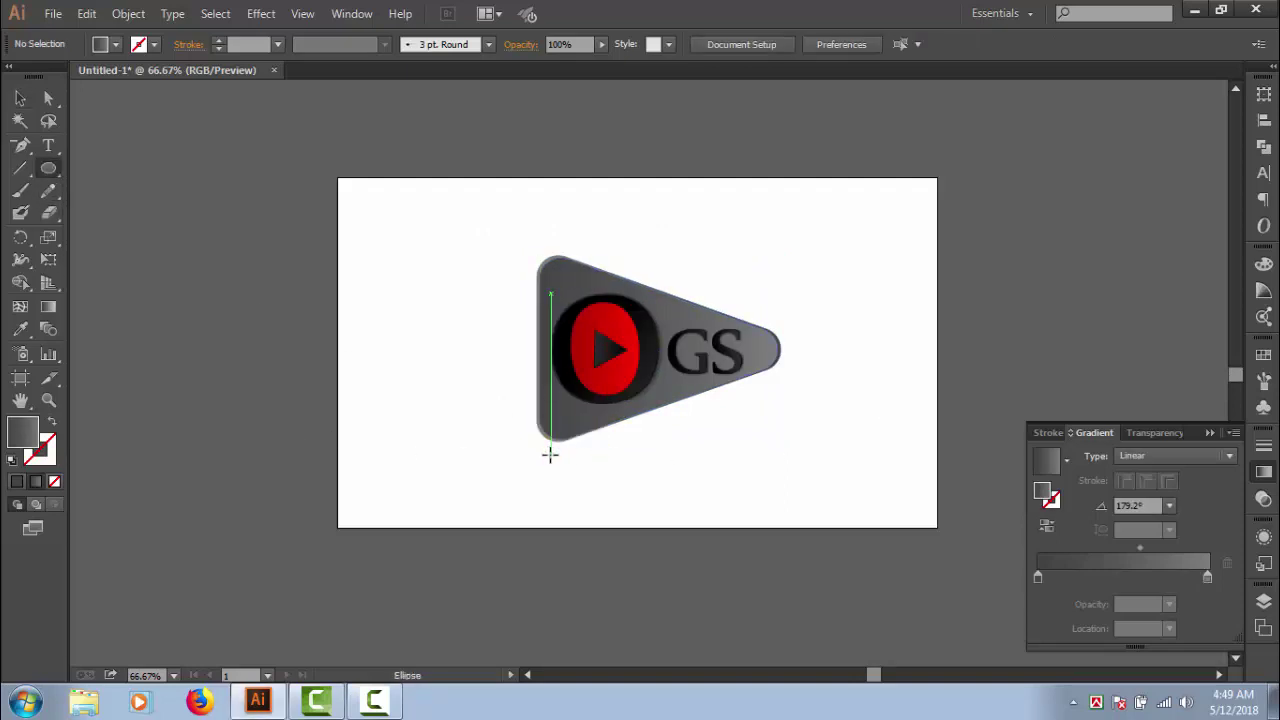
left_click_drag(550, 455, 697, 458)
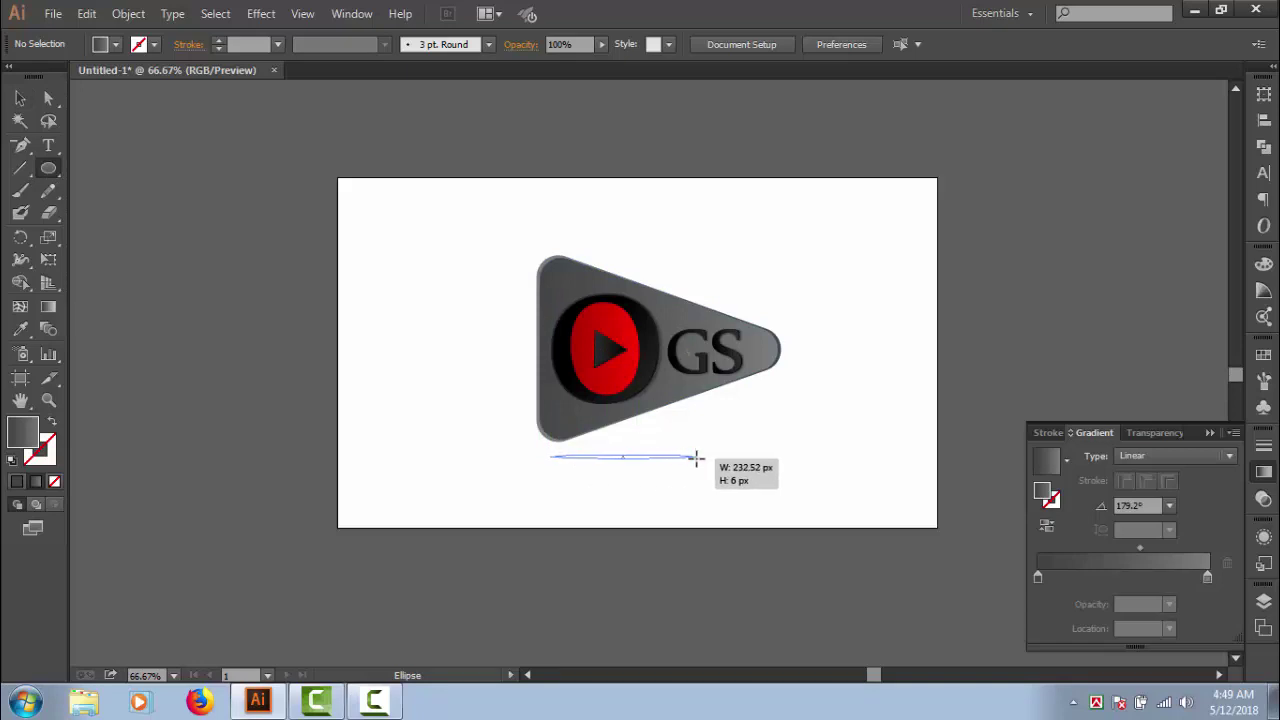
left_click(20, 98)
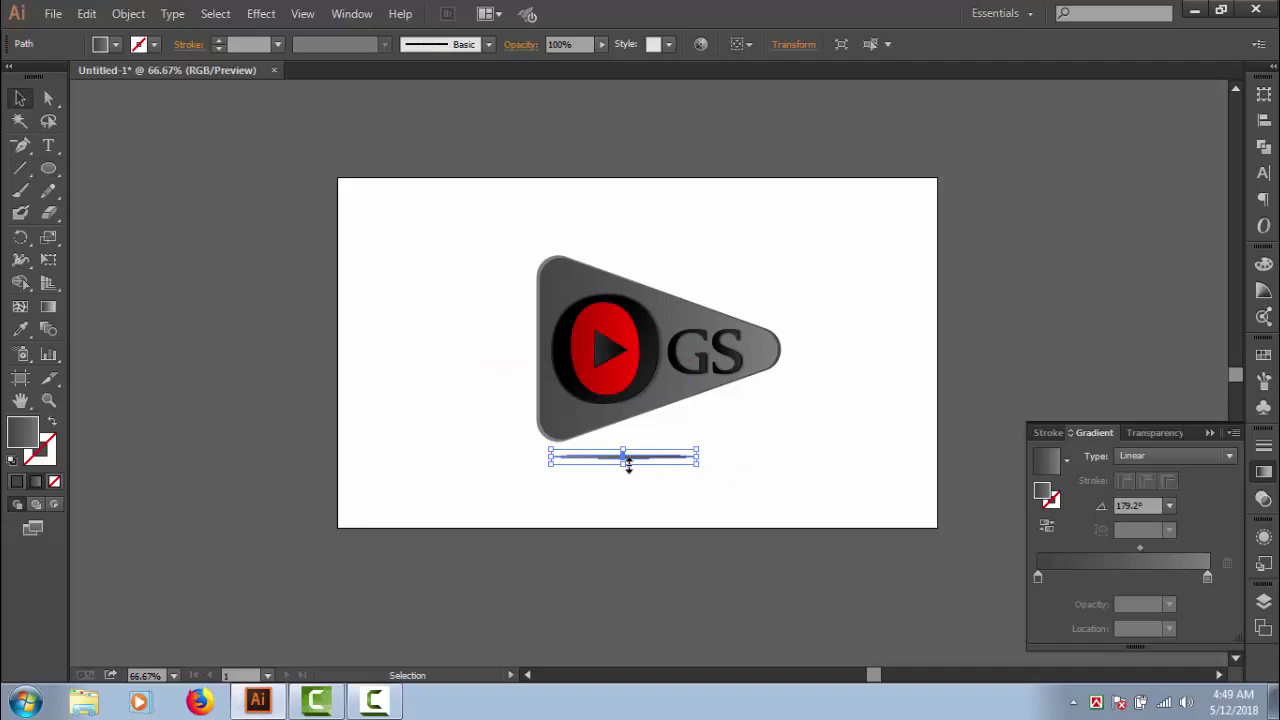
left_click_drag(628, 462, 617, 472)
left_click(744, 481)
left_click(630, 461)
left_click(734, 474)
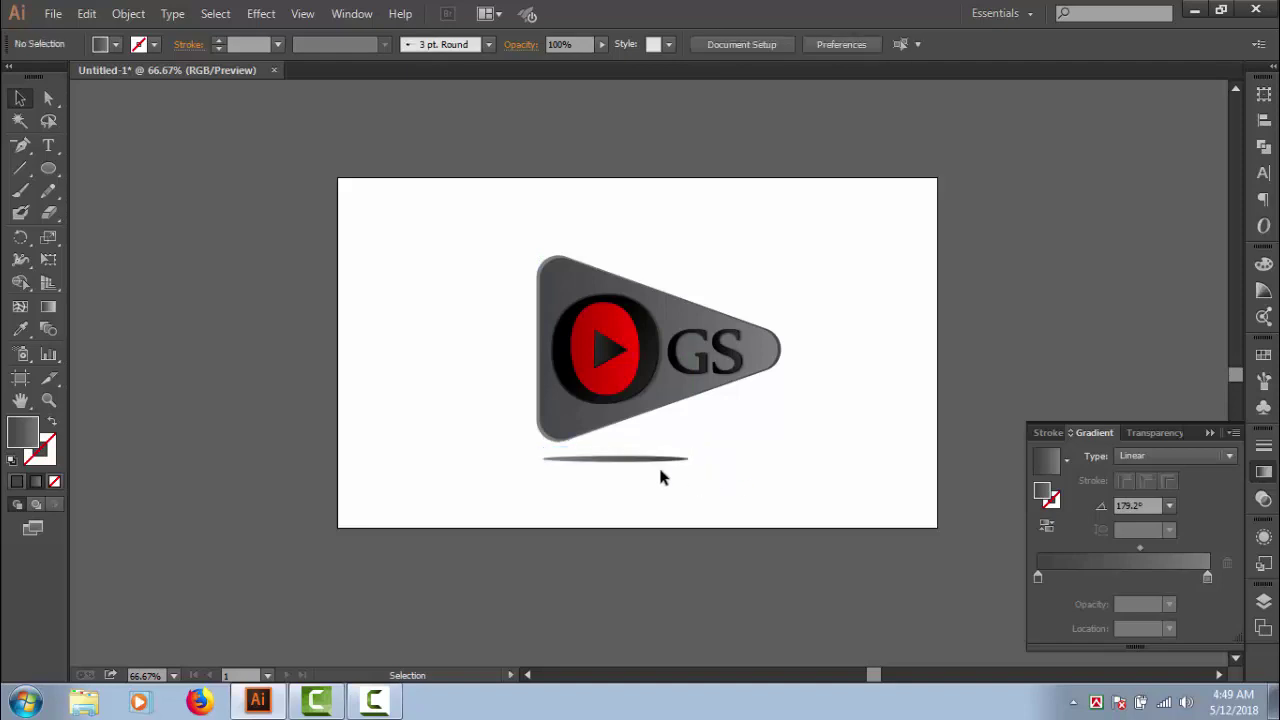
left_click(642, 459)
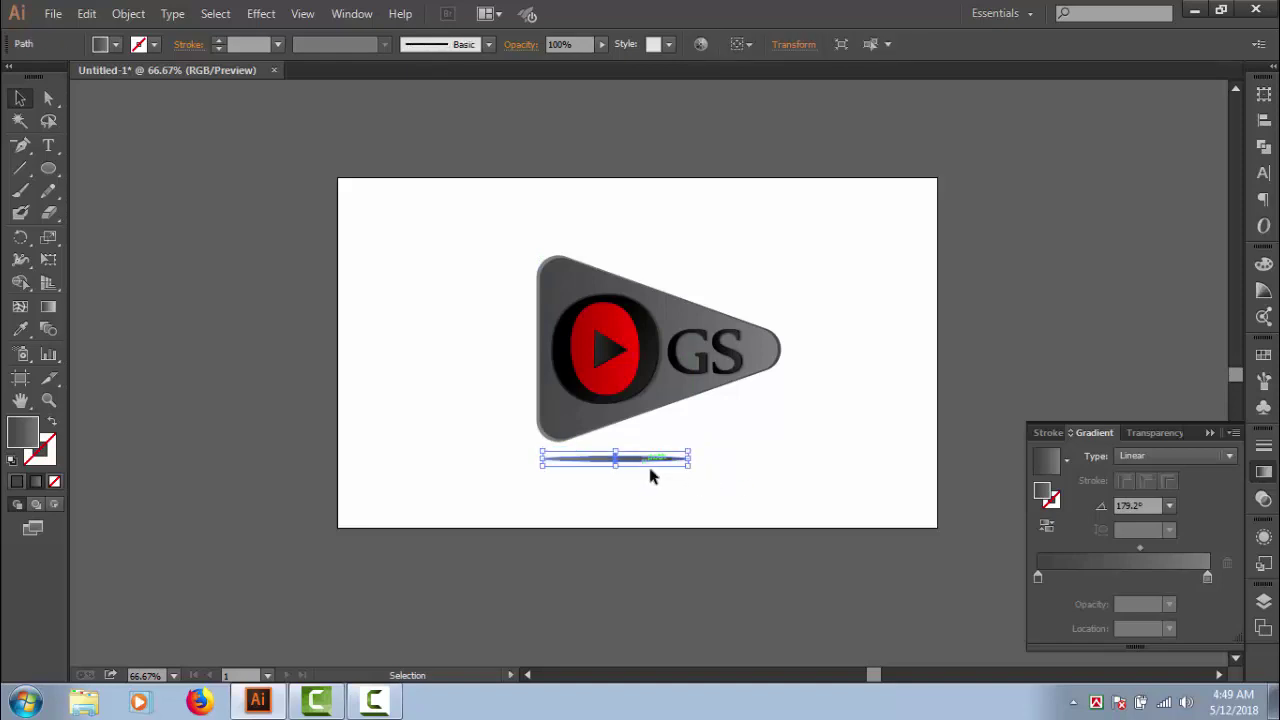
Blur the ellipse with a 7.2 px Gaussian Blur and centre it under the logo.
left_click(276, 20)
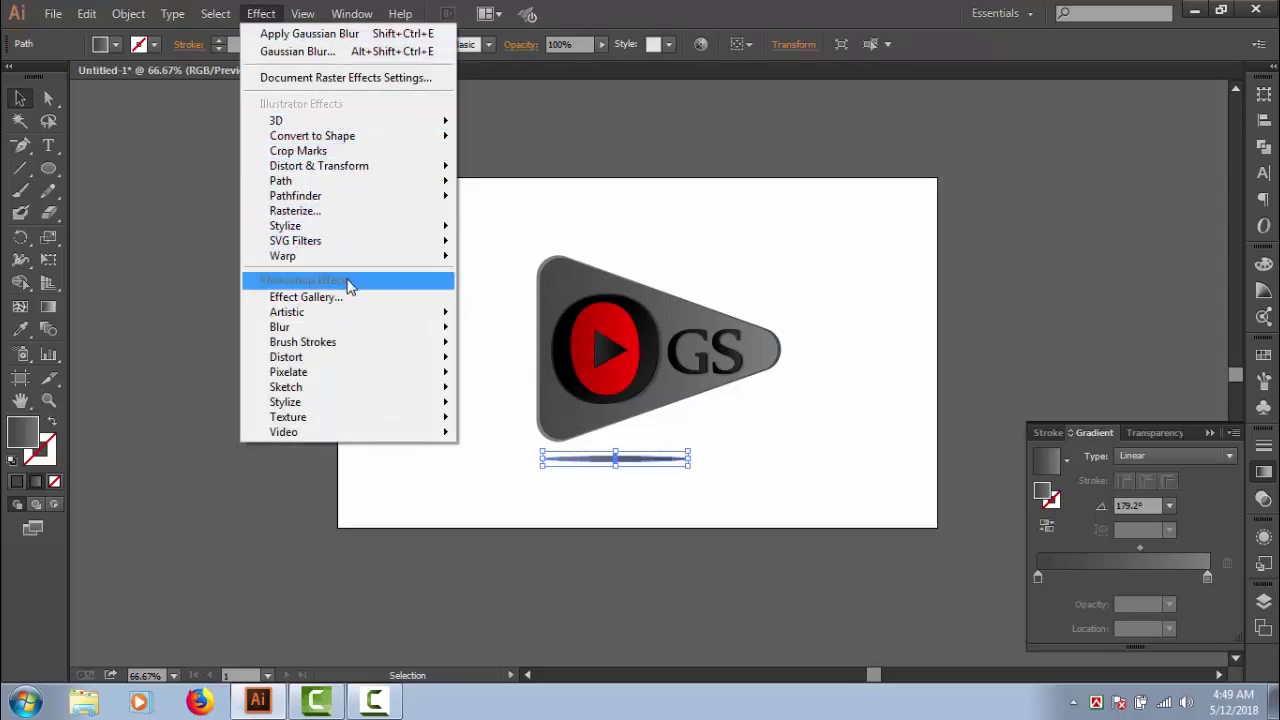
mouse_move(280, 327)
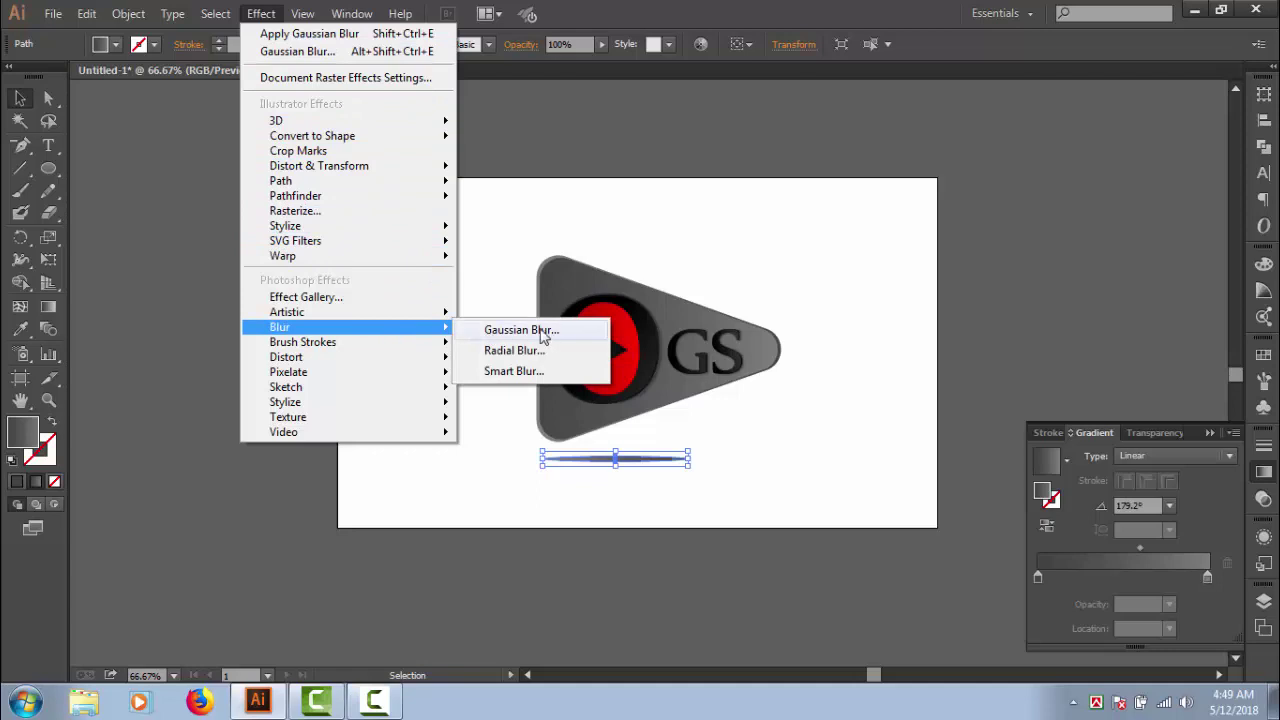
left_click(544, 330)
left_click(968, 412)
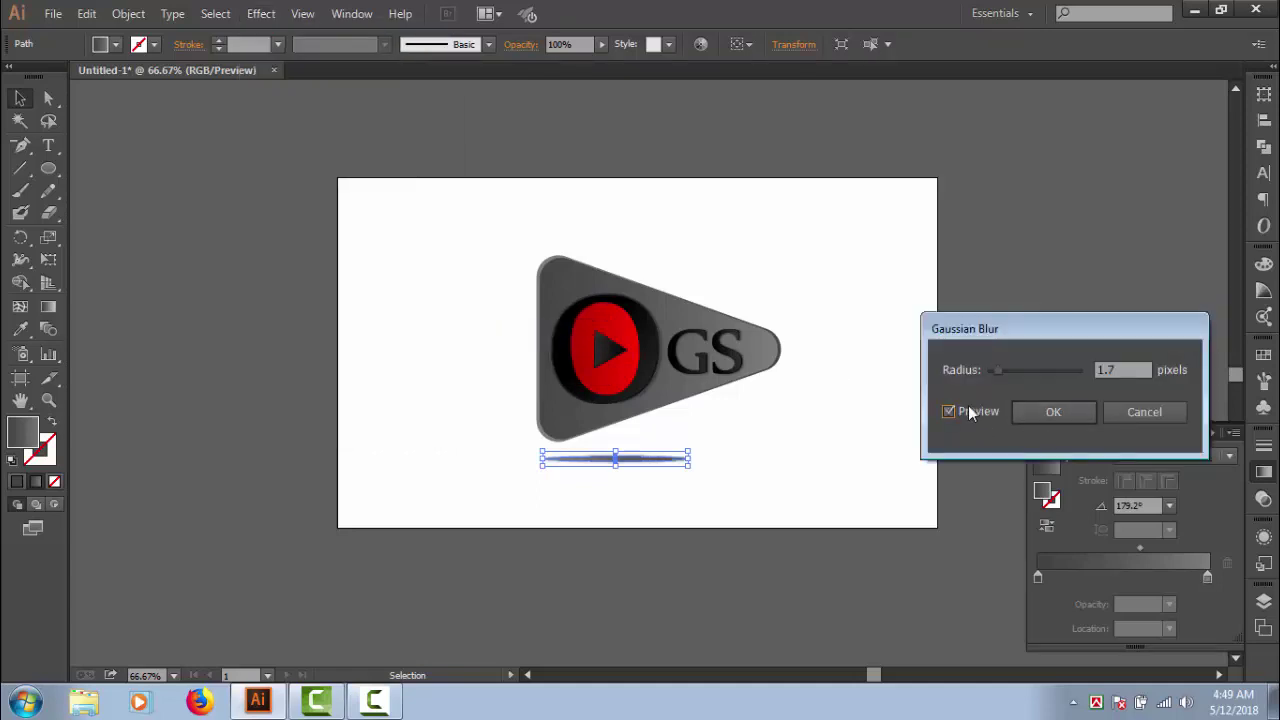
left_click(1011, 370)
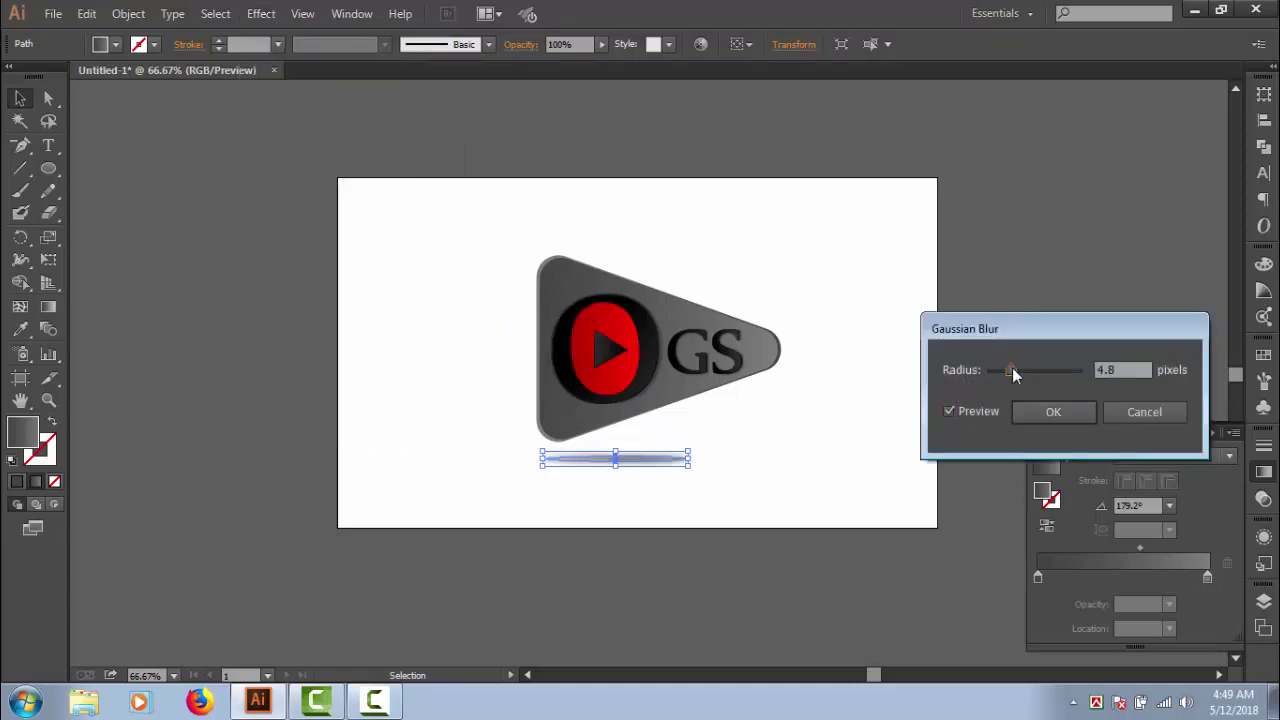
left_click_drag(1012, 369, 1022, 371)
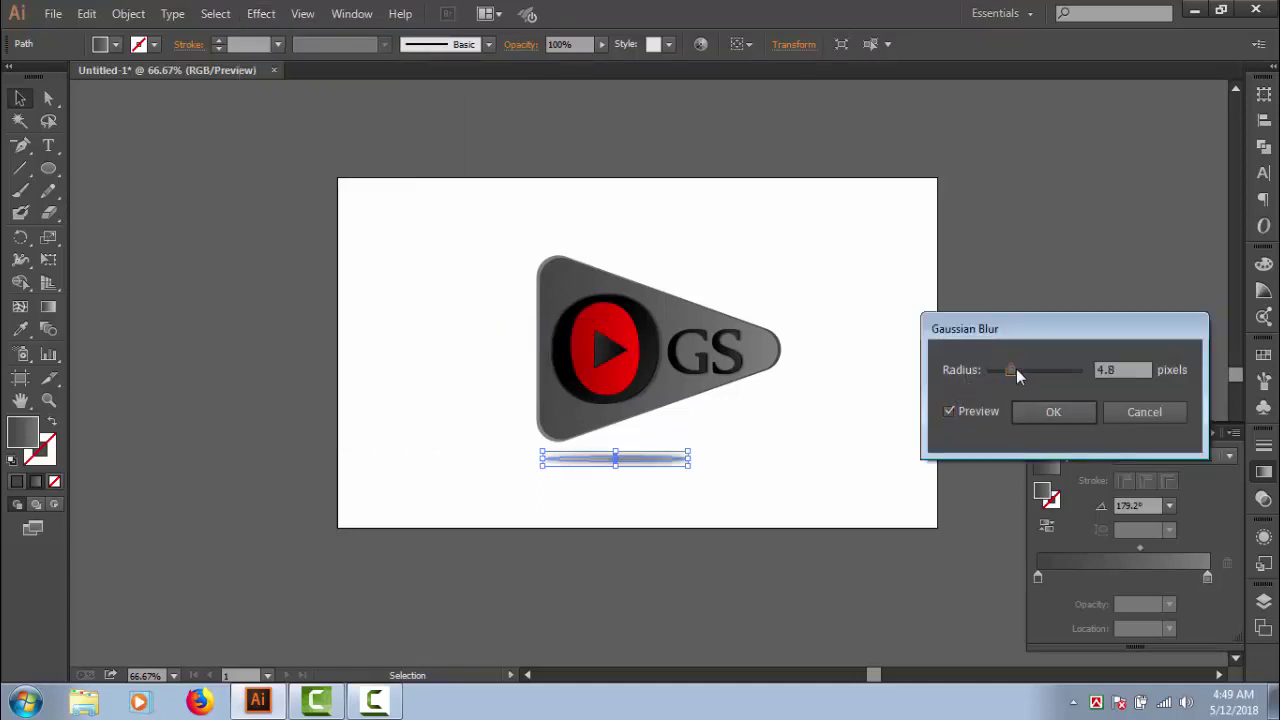
left_click(1053, 411)
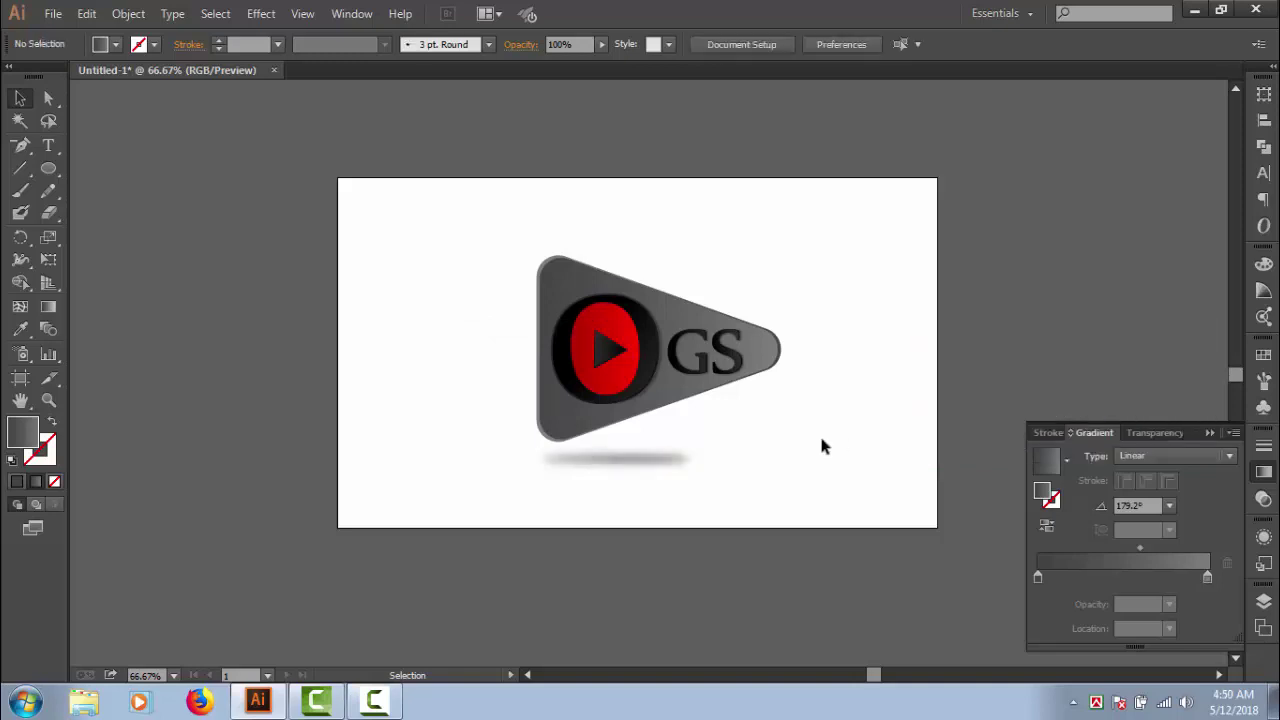
left_click_drag(626, 461, 614, 461)
Draw an artboard-sized rectangle, send it behind the logo and shadow, and give it a gradient.
left_click(765, 462)
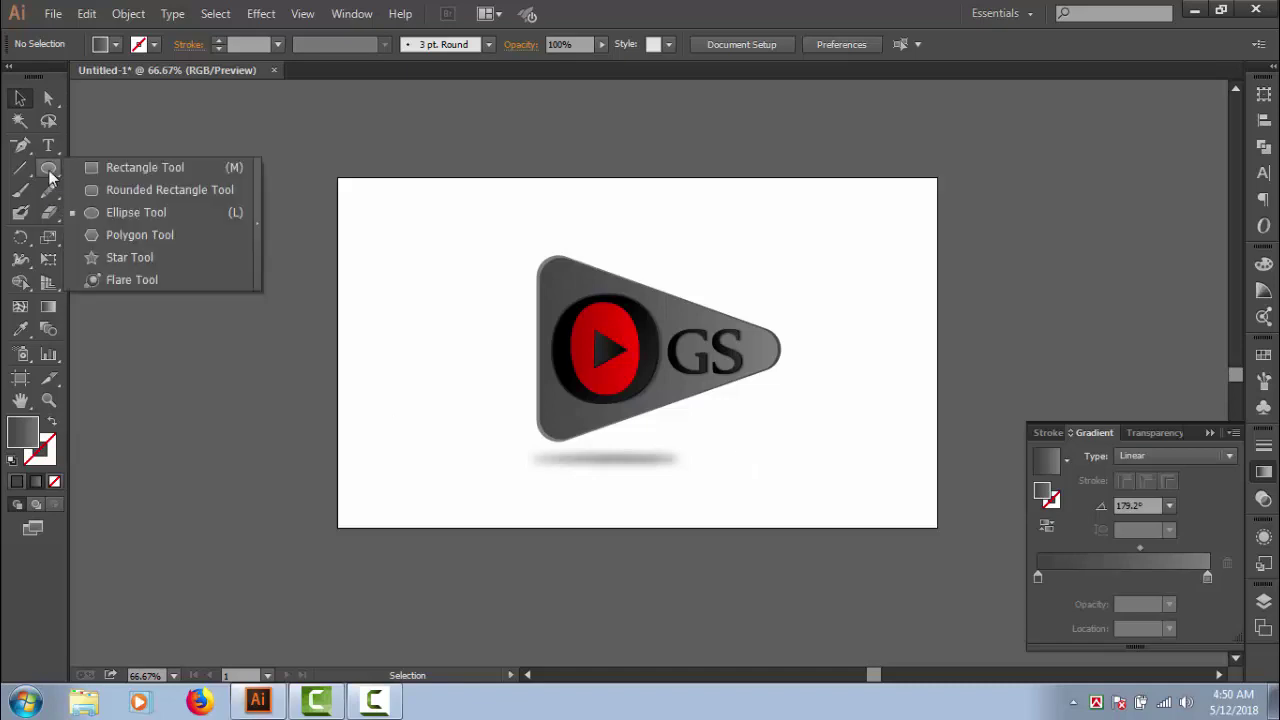
left_click_drag(48, 171, 112, 166)
left_click_drag(327, 170, 942, 535)
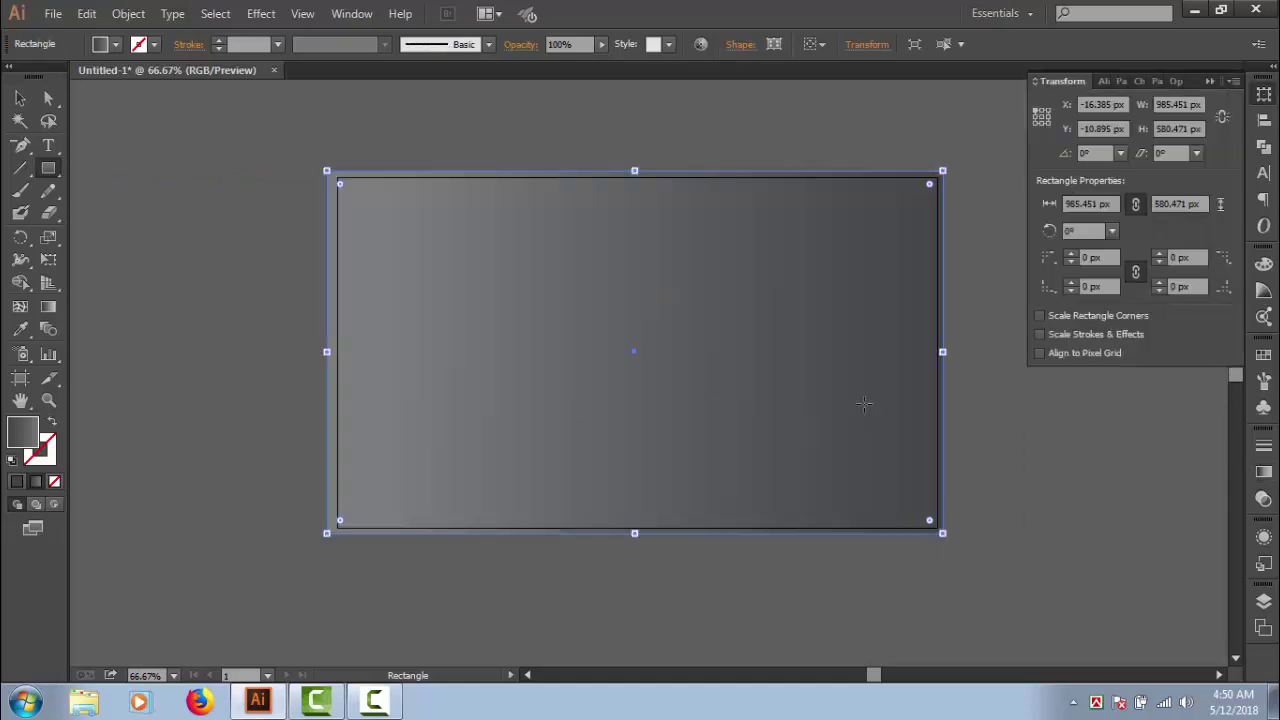
key("v")
right_click(569, 320)
mouse_move(621, 589)
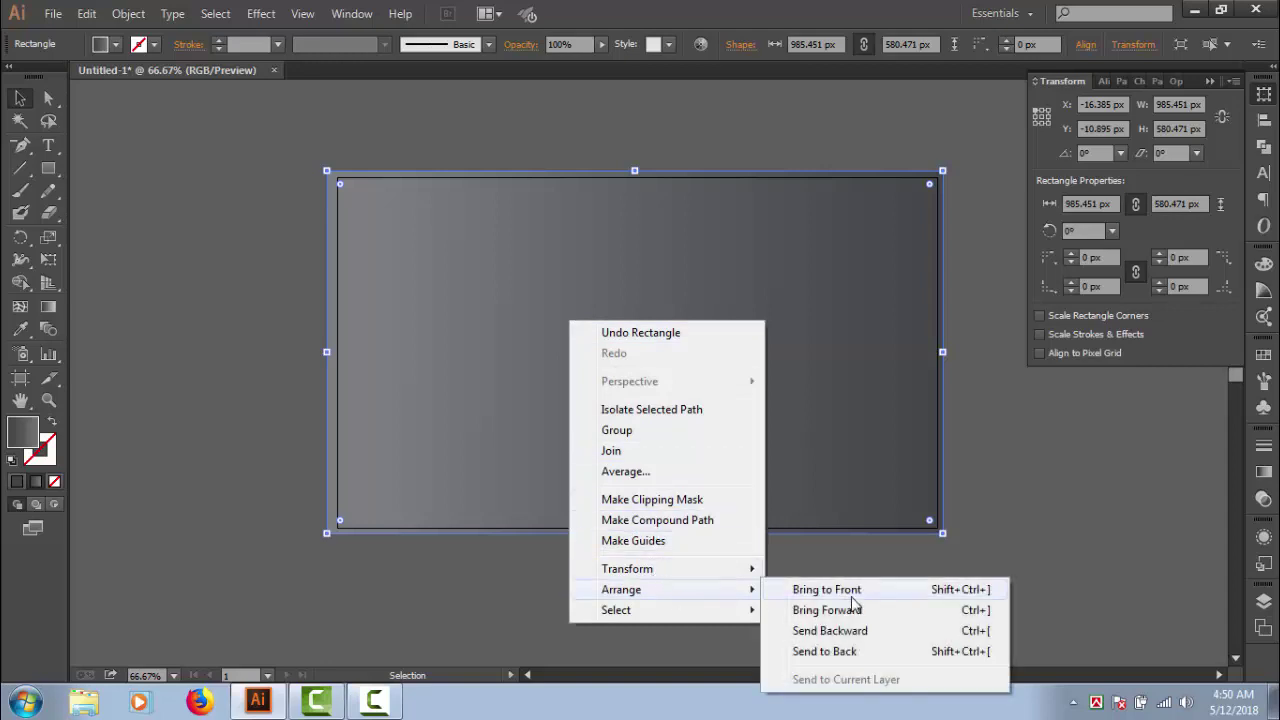
left_click(853, 651)
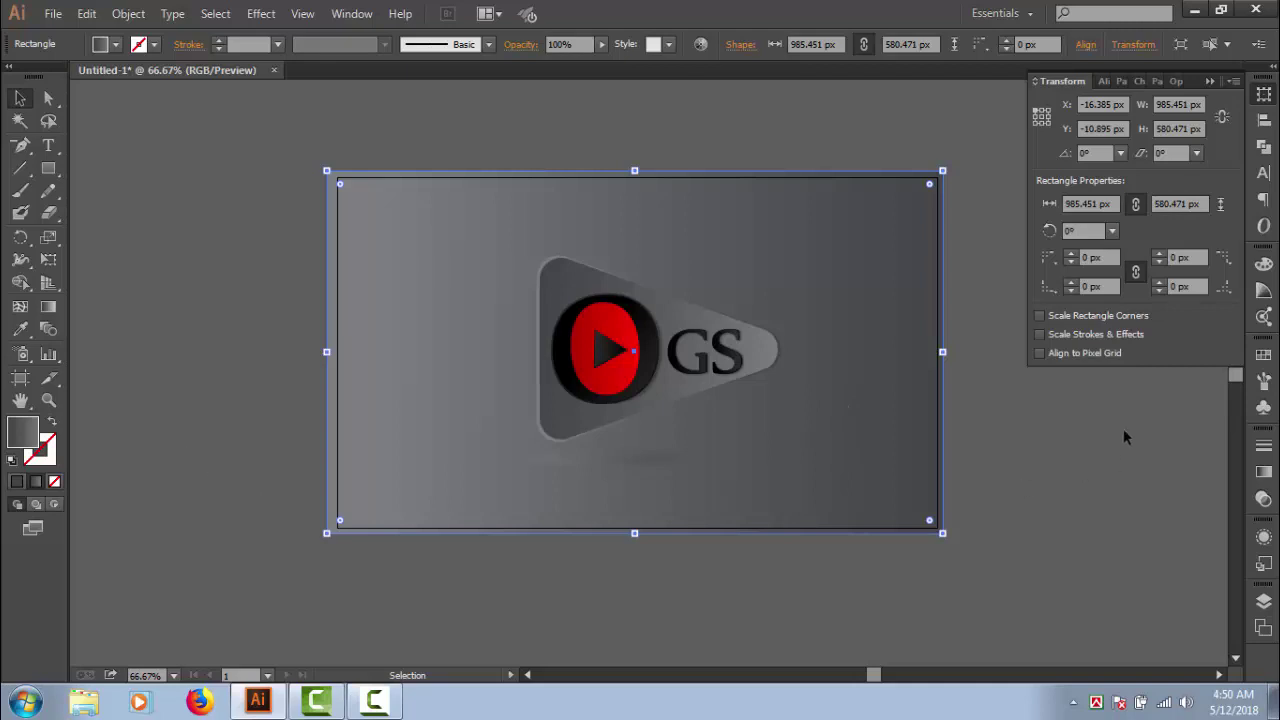
left_click(1264, 472)
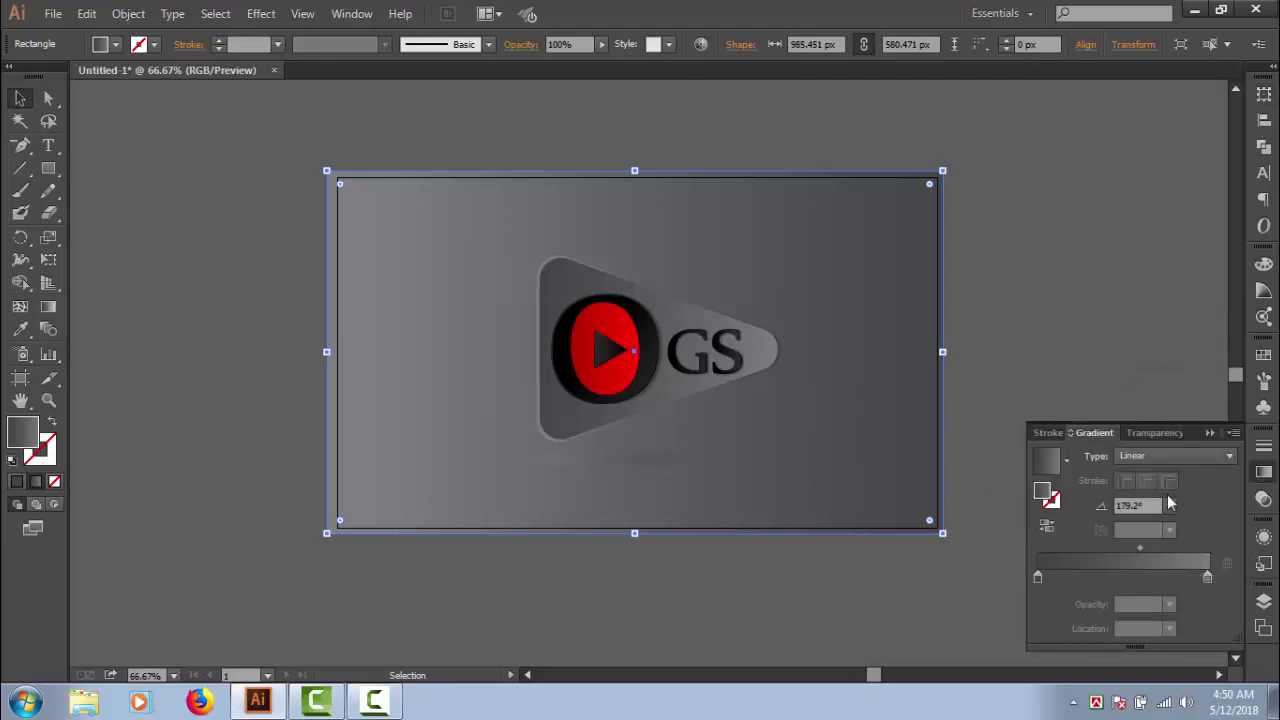
Set the gradient's right stop to near-white F2F3F4.
double_click(1208, 578)
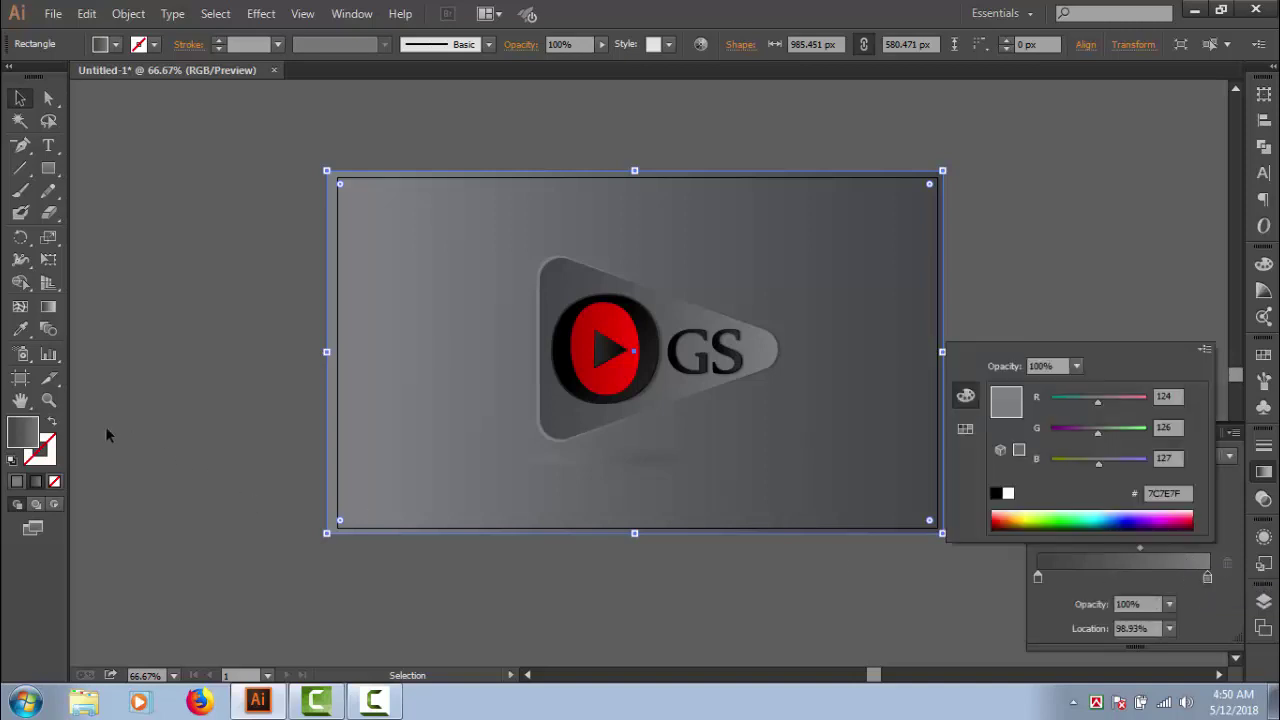
double_click(24, 432)
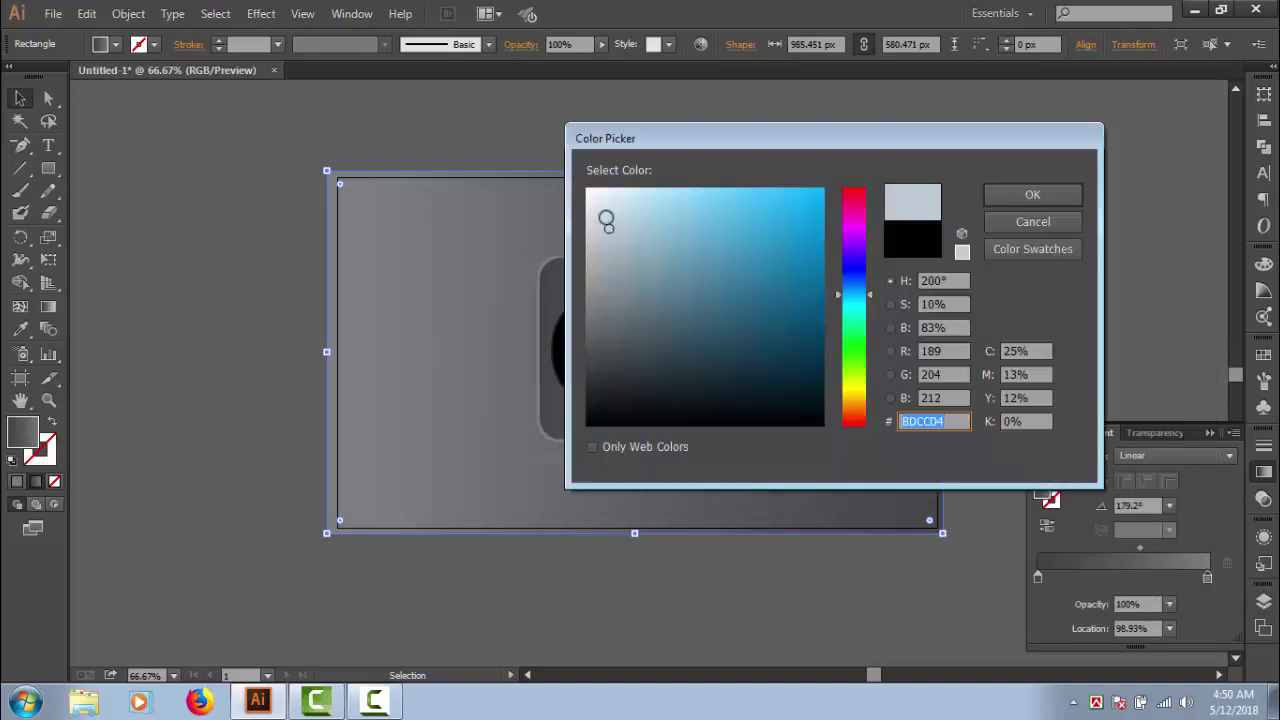
left_click_drag(606, 220, 590, 197)
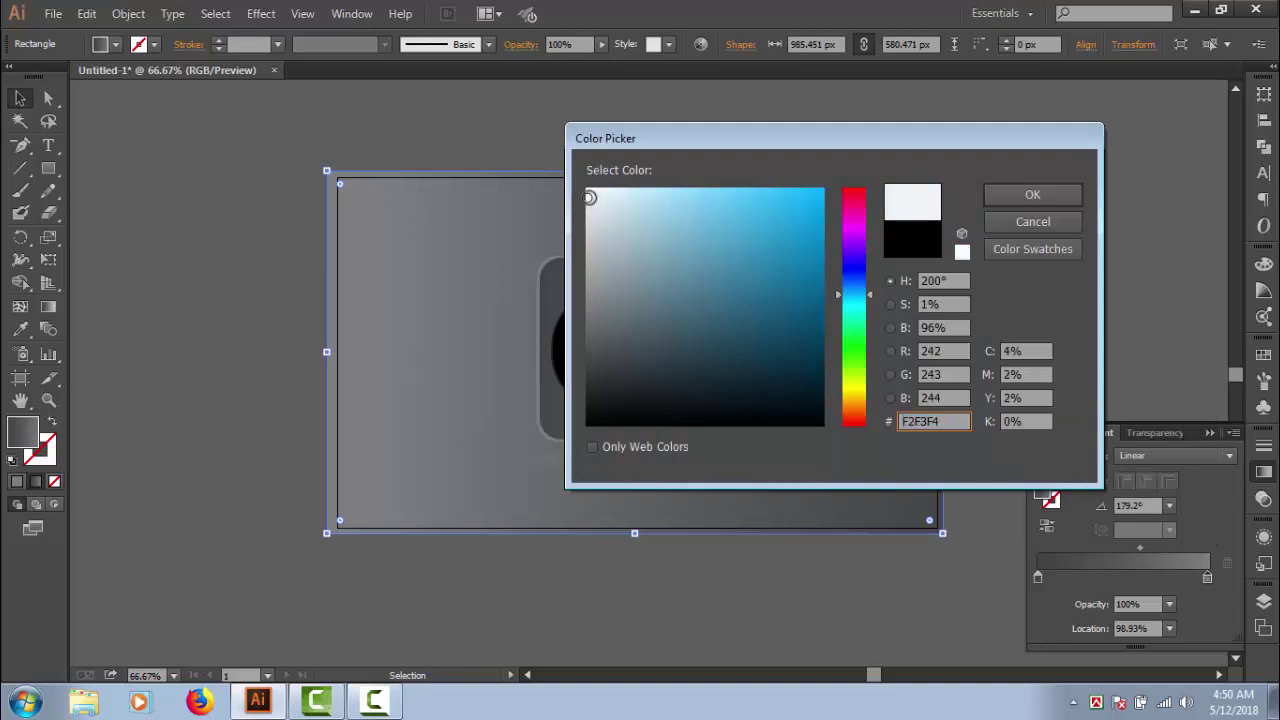
left_click(998, 194)
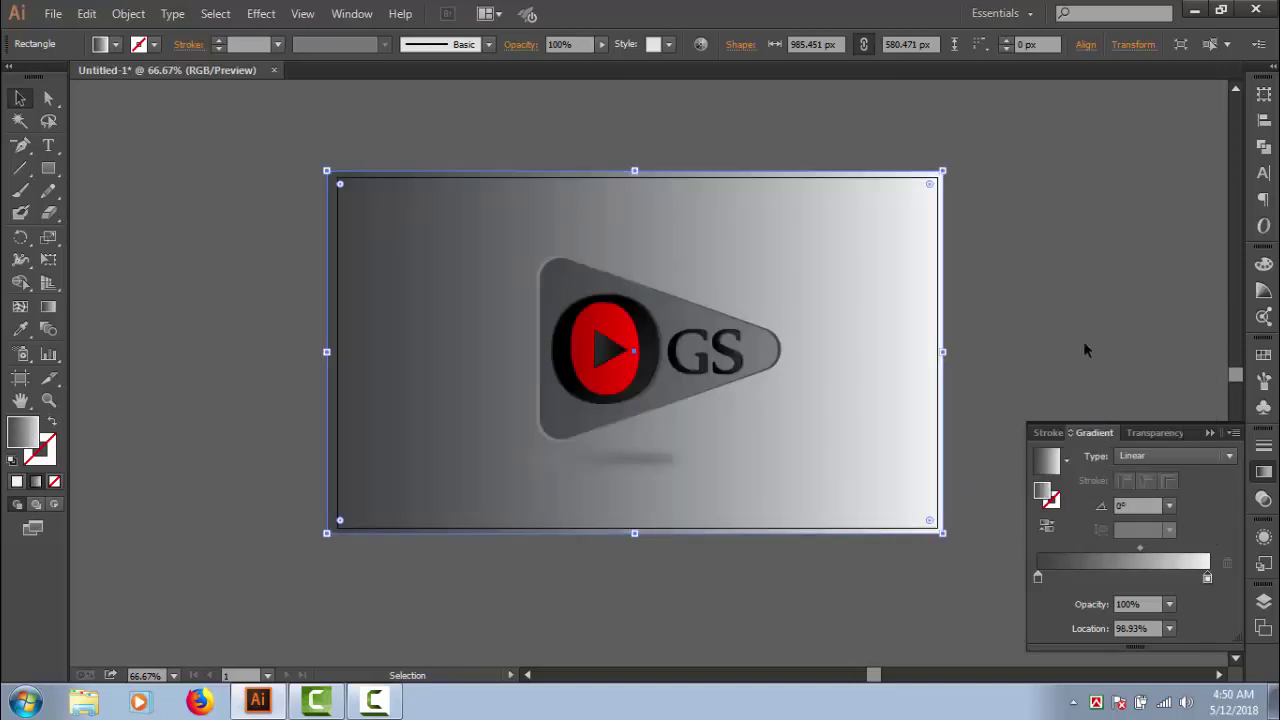
Make the background gradient radial and reversed, widening its light centre.
left_click(1200, 455)
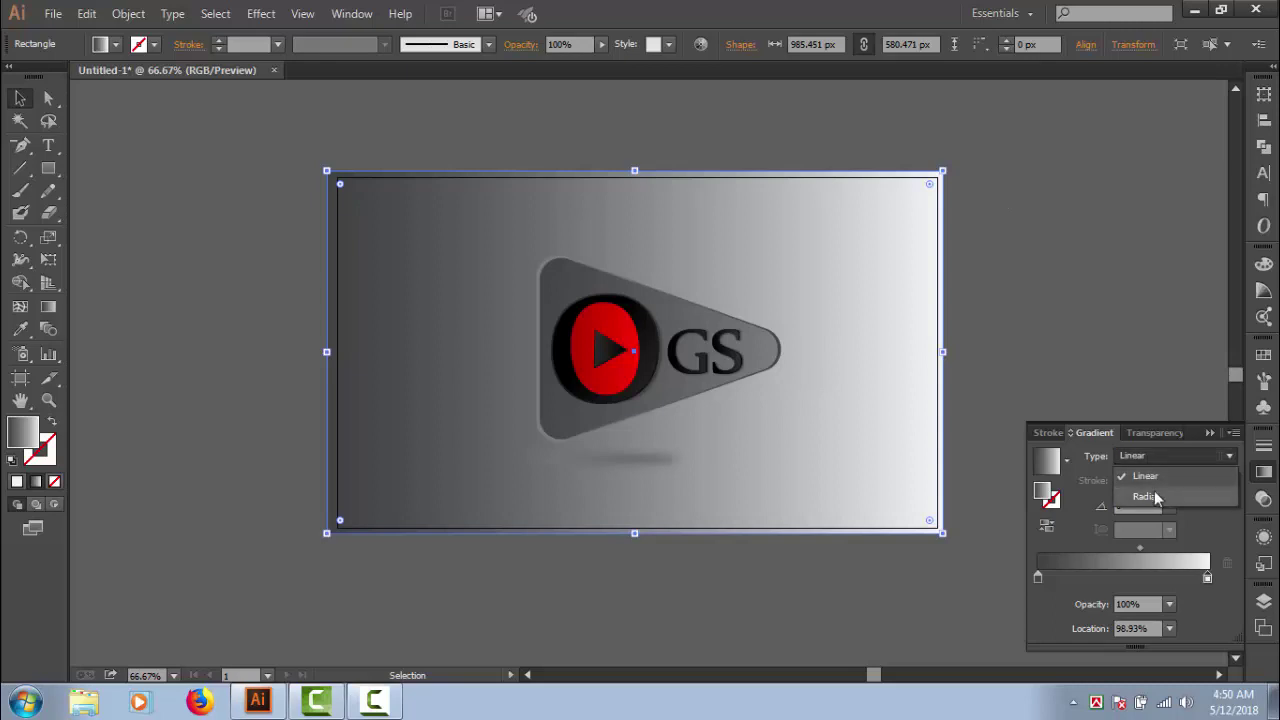
left_click(1150, 497)
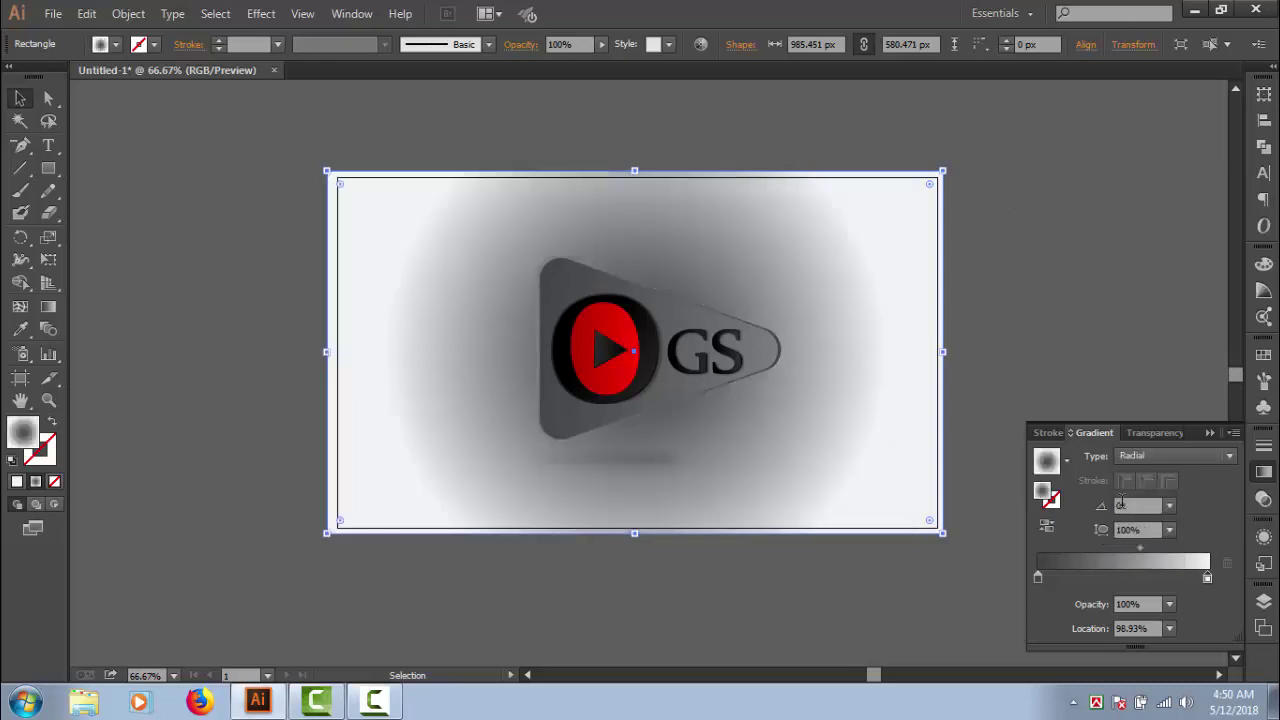
left_click(1047, 530)
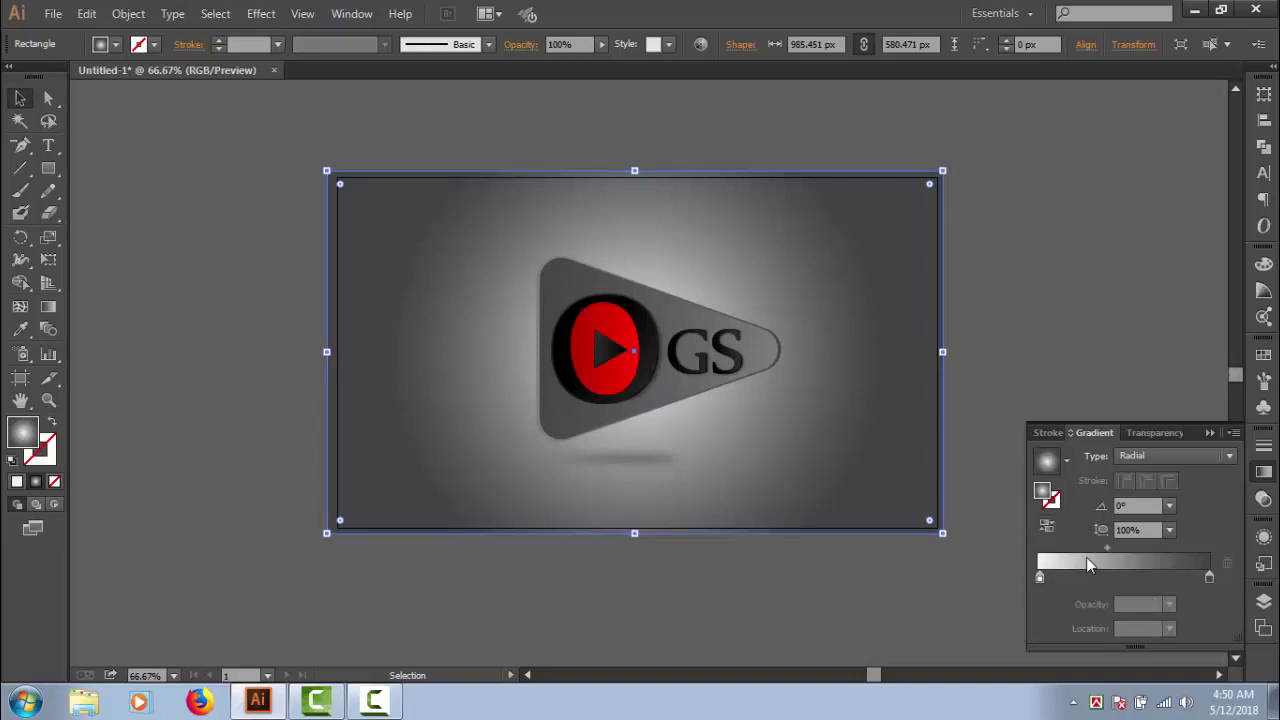
left_click_drag(1106, 548, 1145, 555)
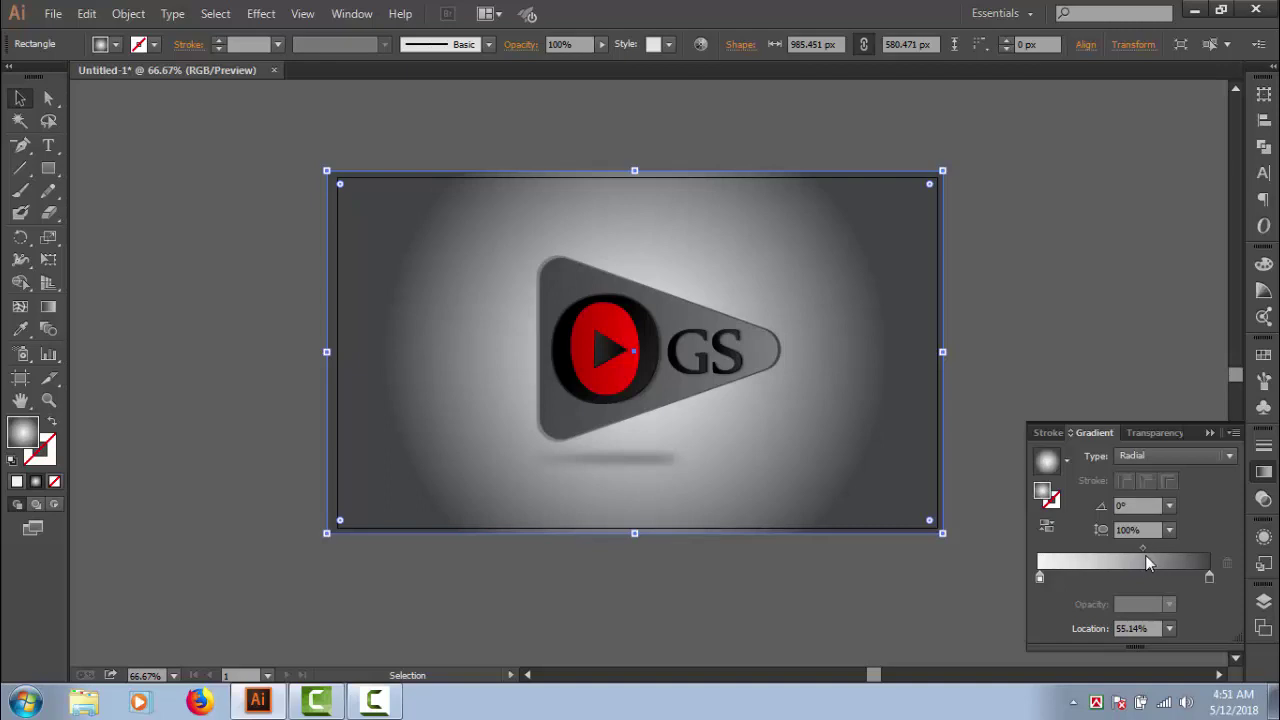
Change the gradient's outer stop to a light grey.
left_click(1209, 578)
double_click(1209, 578)
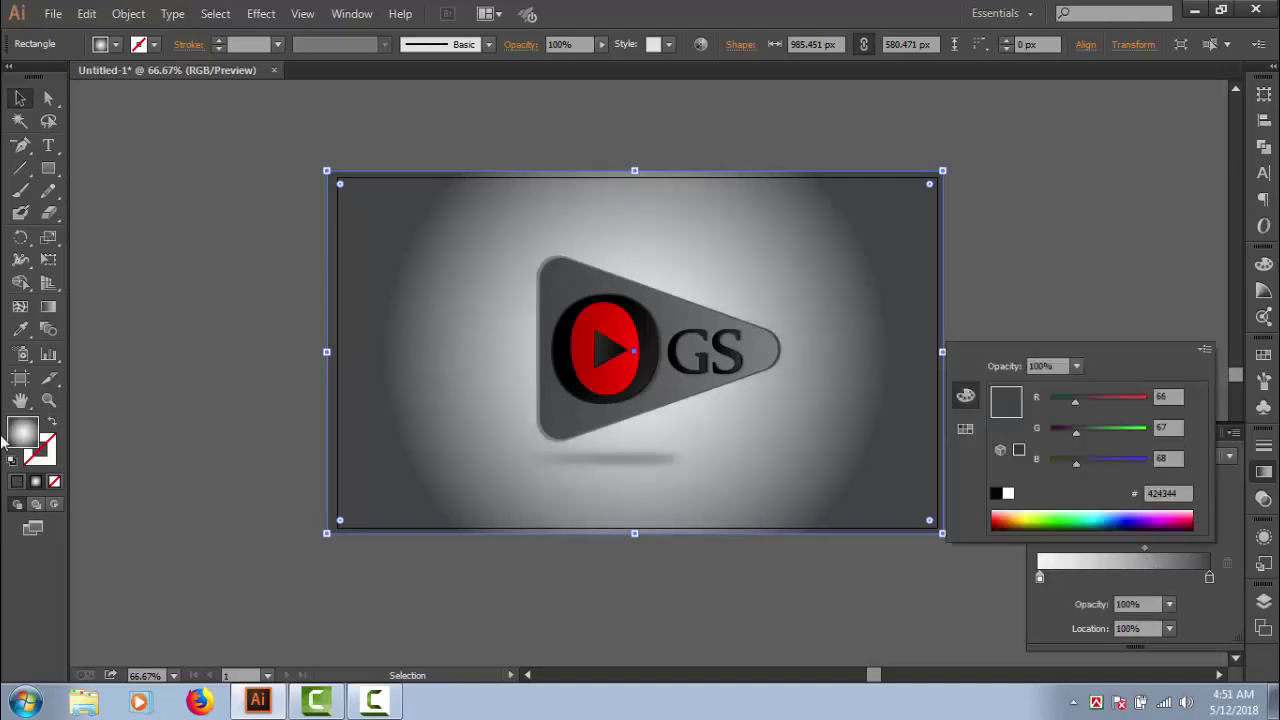
double_click(42, 447)
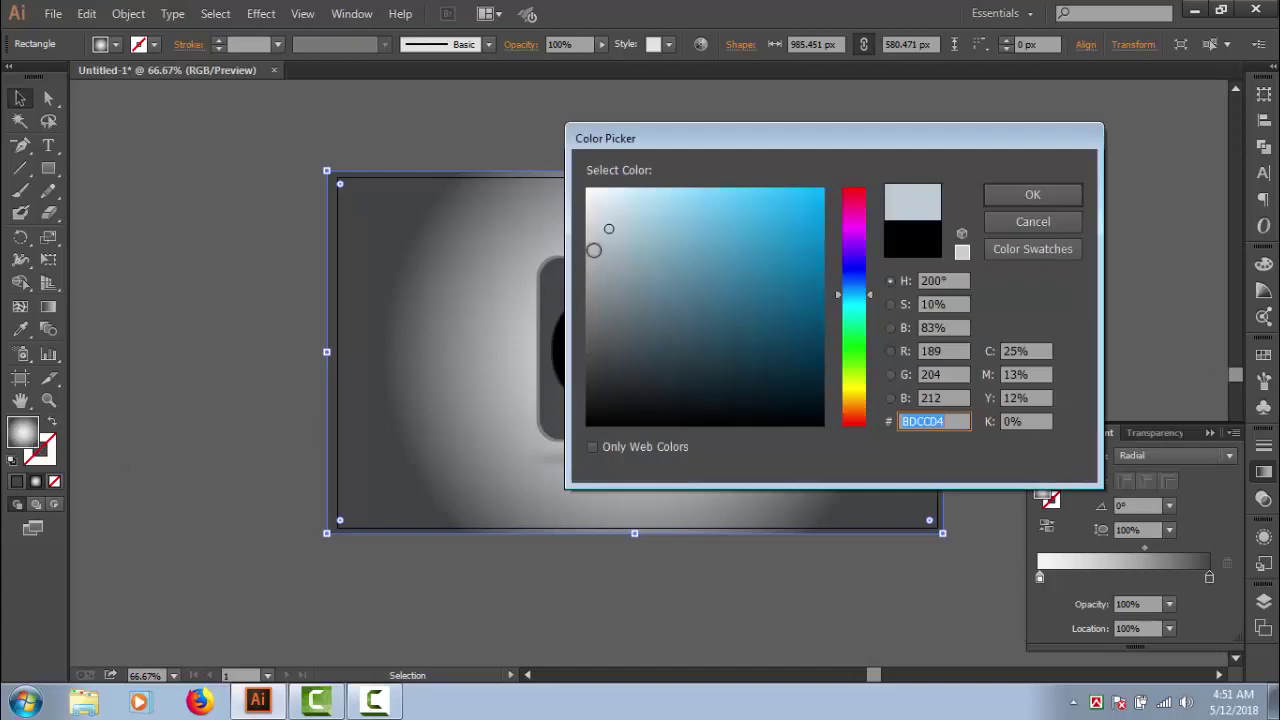
left_click(594, 250)
left_click(1017, 197)
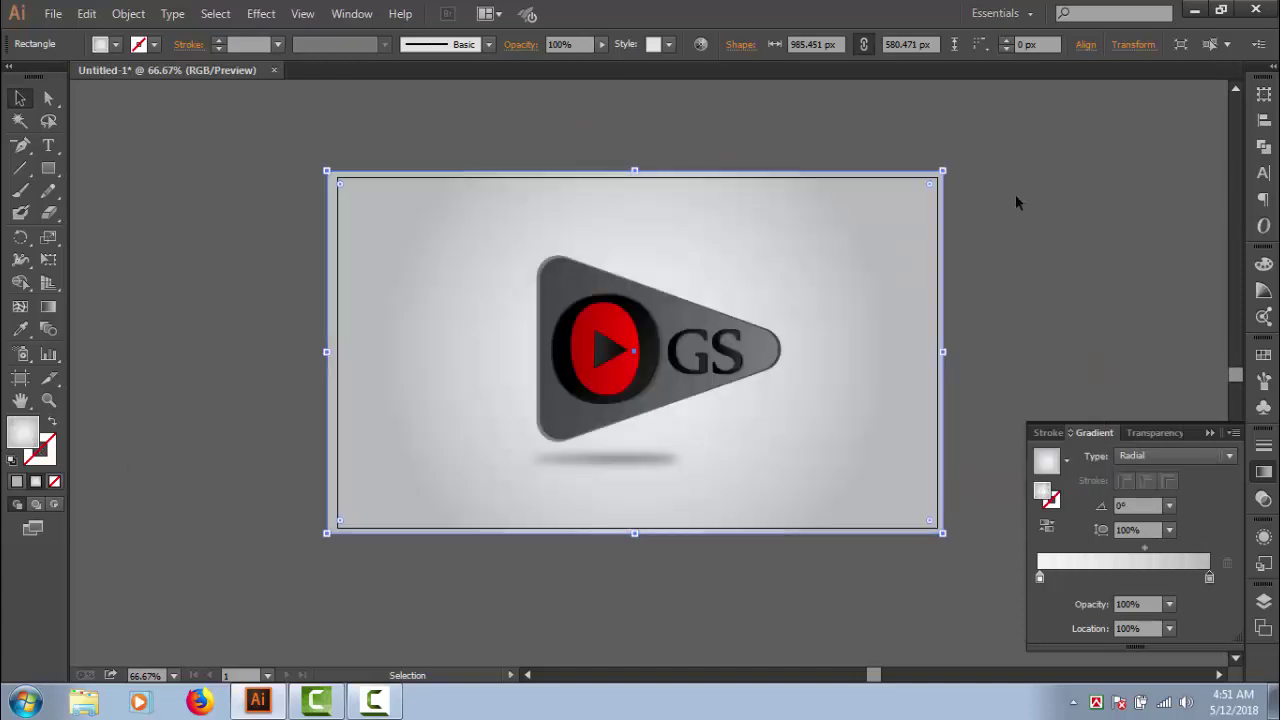
Darken the outer grey slightly and move the gradient midpoint to 64.86%.
double_click(30, 437)
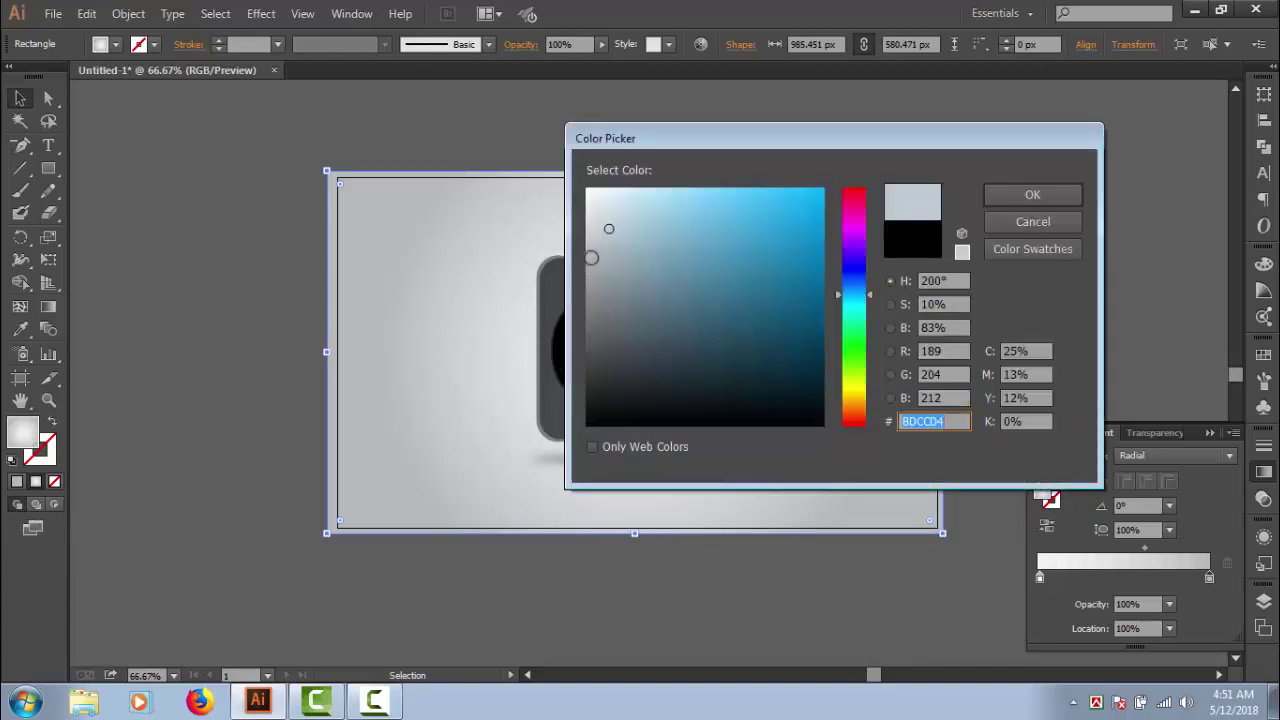
left_click(591, 257)
left_click(1033, 193)
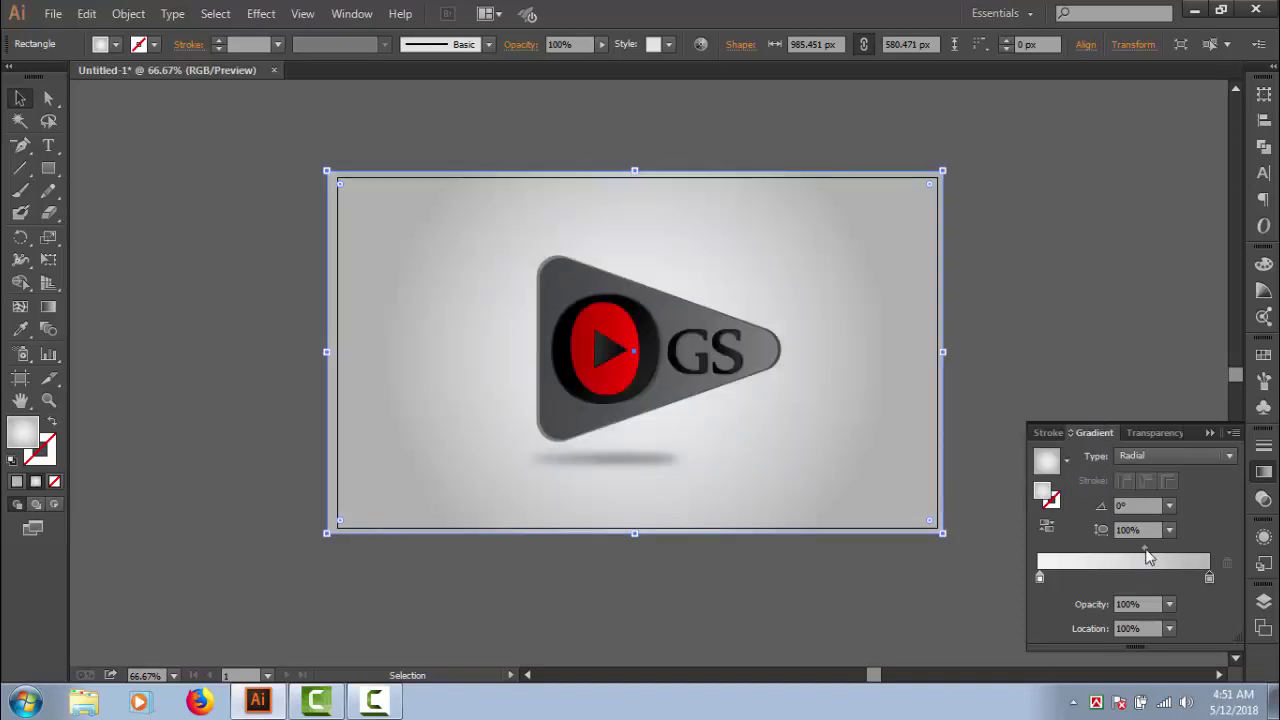
mouse_move(1144, 548)
left_mouse_down()
mouse_move(1130, 552)
mouse_move(1149, 550)
left_mouse_up()
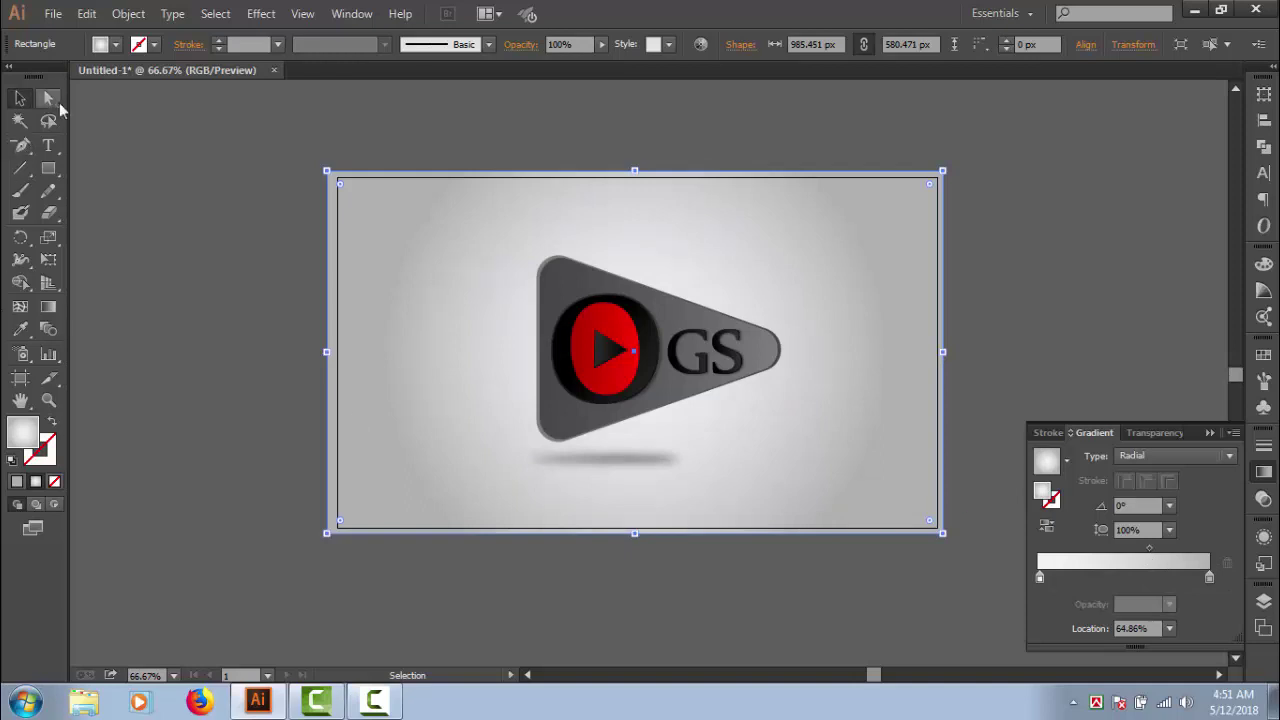
Deselect the artwork and save the document as my_youtube_logo.ai.
left_click(124, 144)
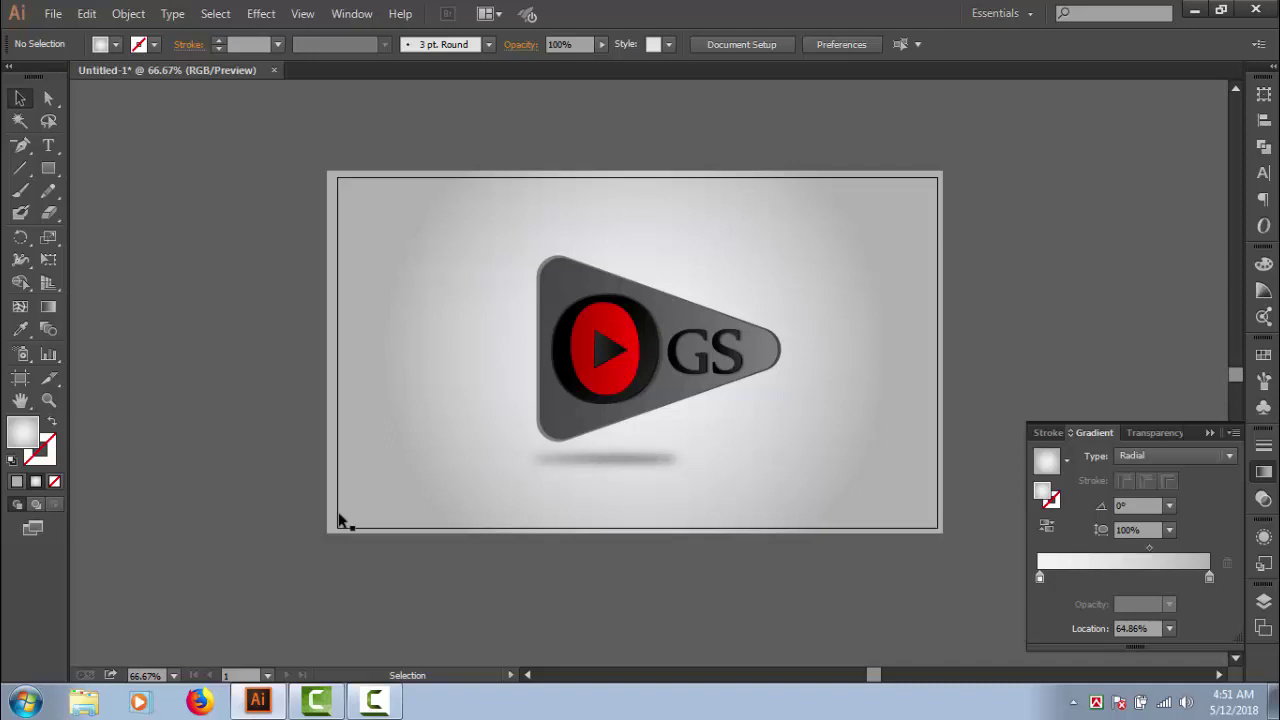
left_click(375, 700)
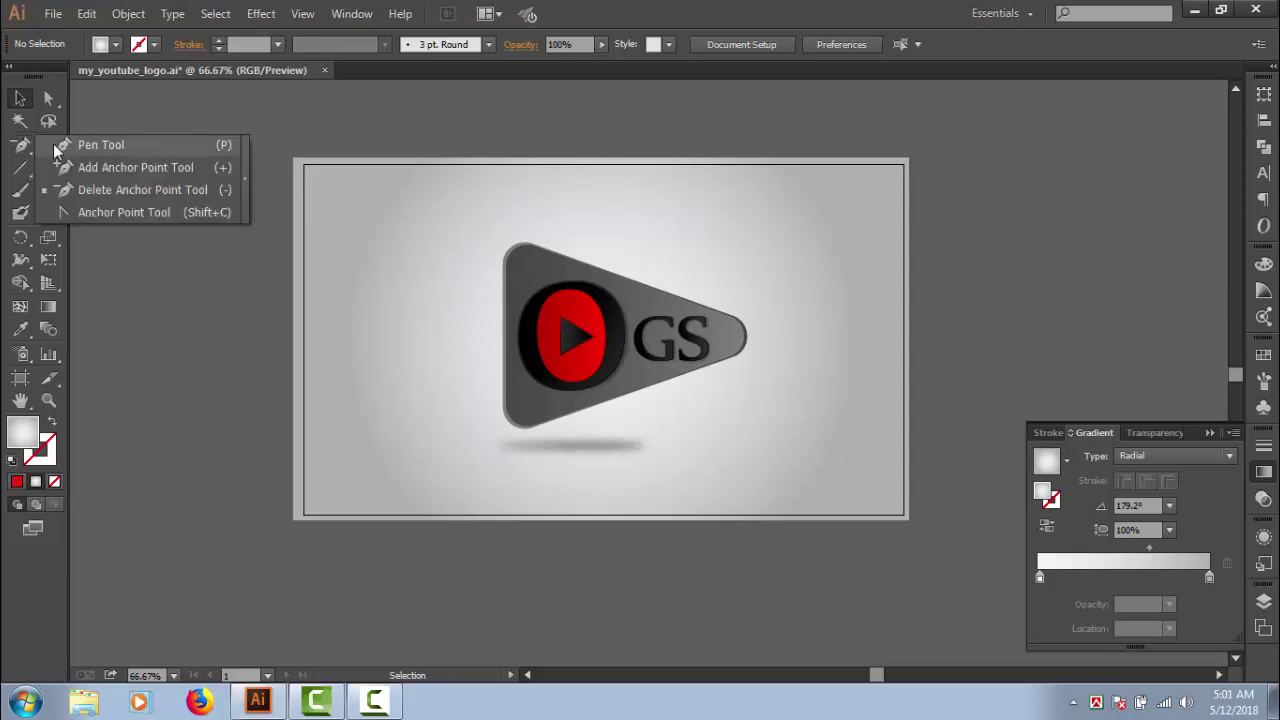
Start a Pen Tool gloss shape below the logo, undoing the misplaced anchors.
left_click_drag(28, 150, 90, 143)
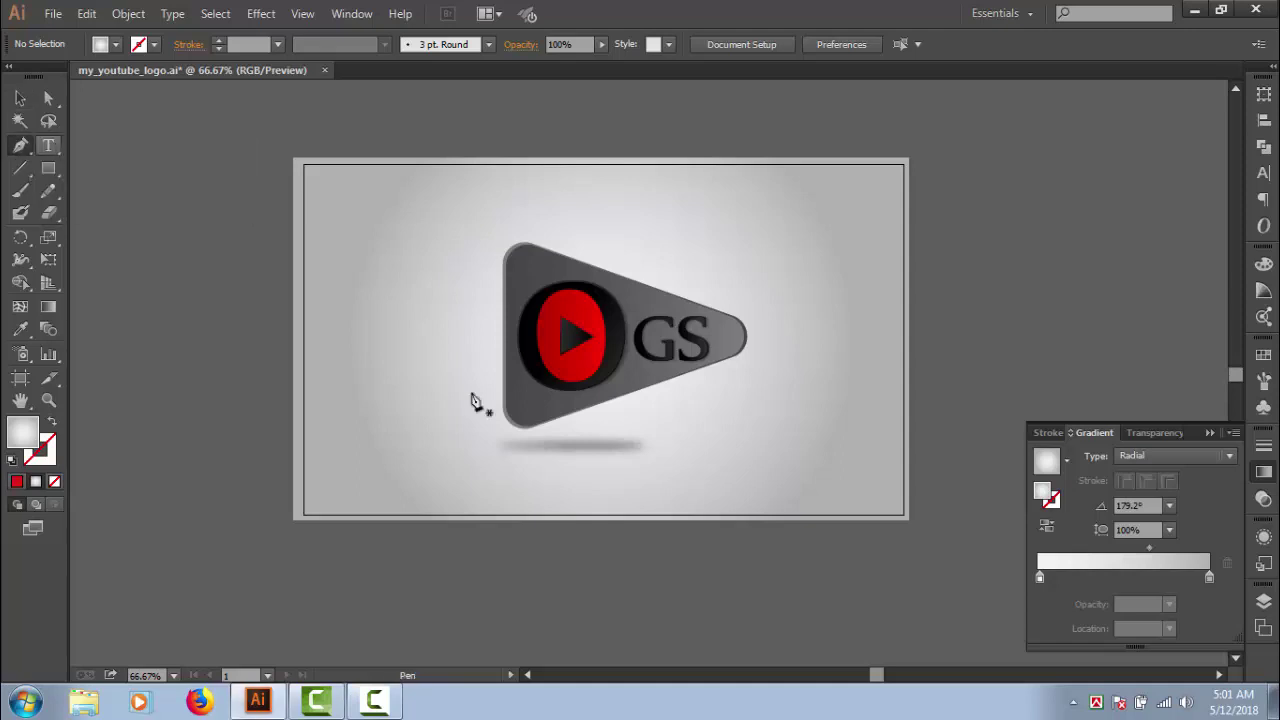
left_click(516, 437)
left_click(442, 283)
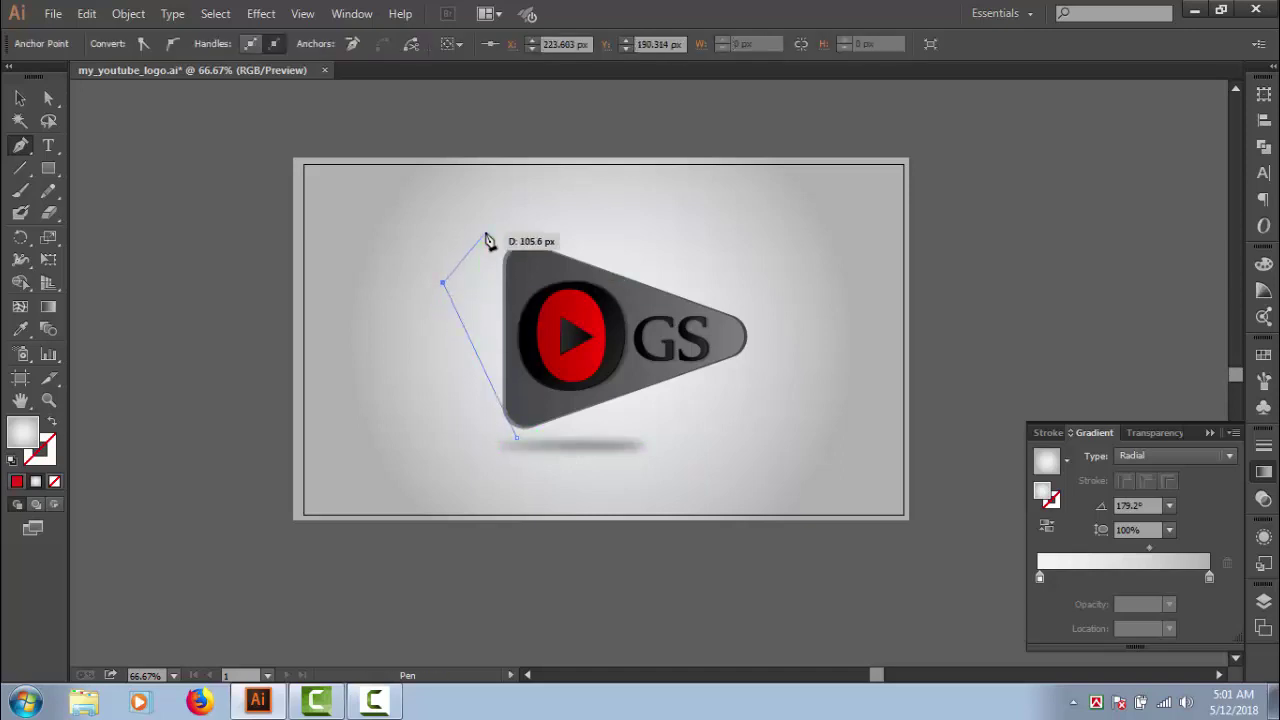
key("ctrl+z")
key("ctrl+z")
Draw a closed polygon around the logo's upper-left portion with the Pen Tool.
left_click(462, 426)
left_click(449, 307)
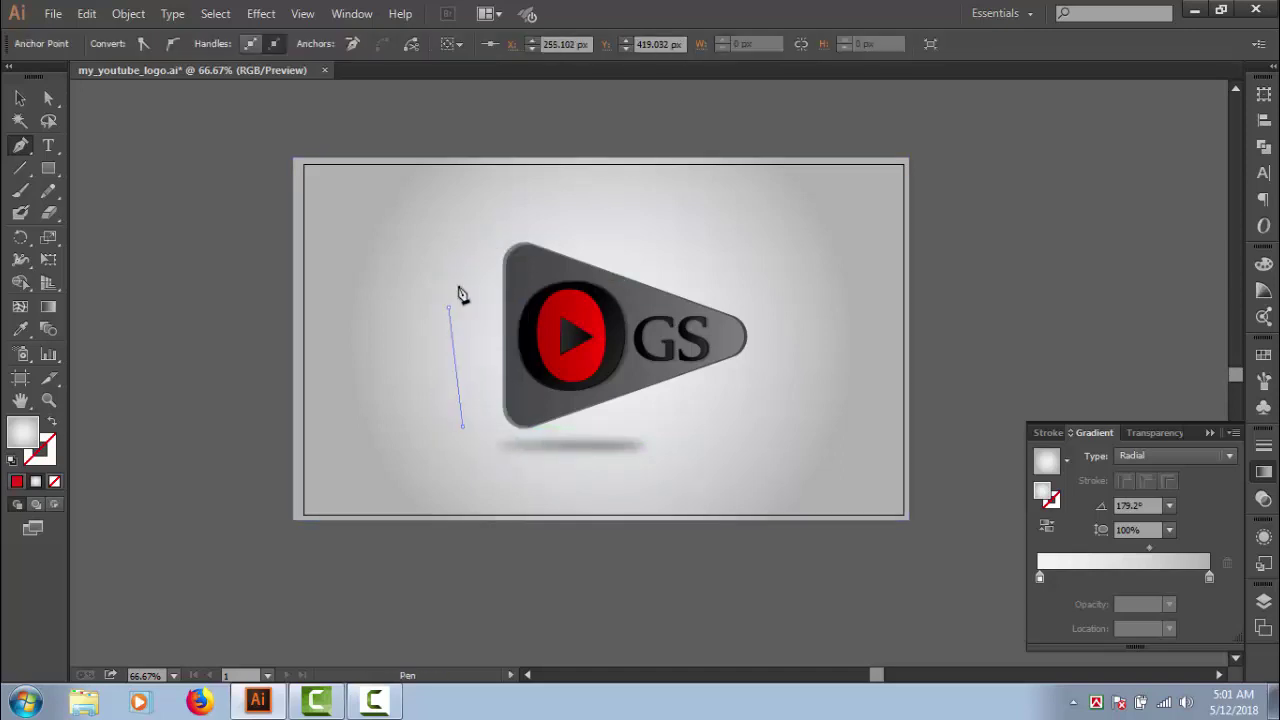
left_click(497, 212)
left_click(551, 212)
left_click(627, 233)
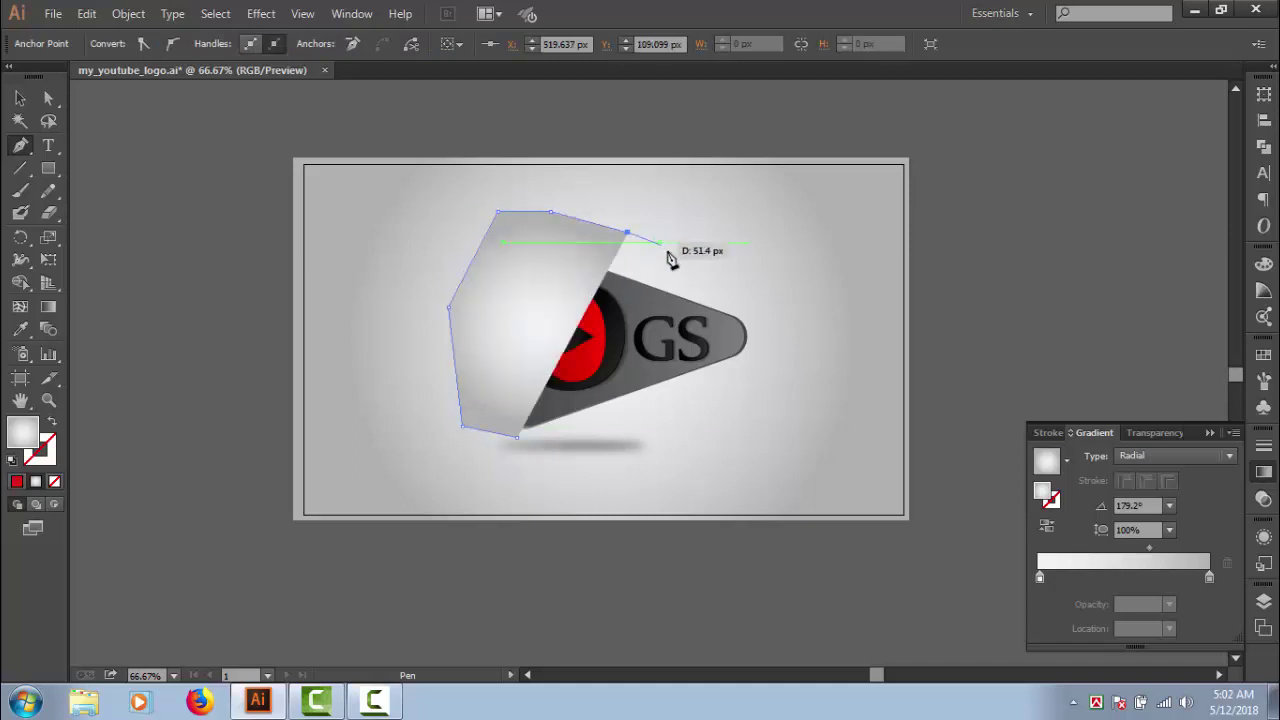
left_click(666, 251)
left_click(742, 264)
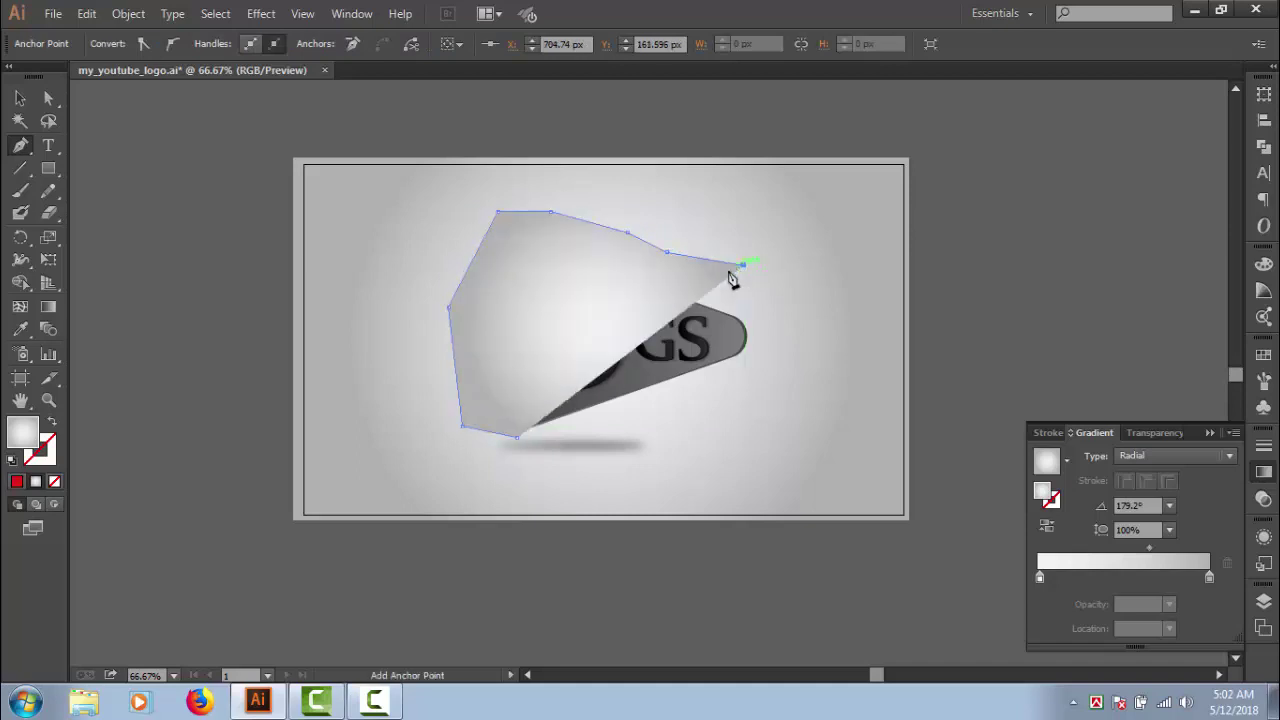
left_click(463, 430)
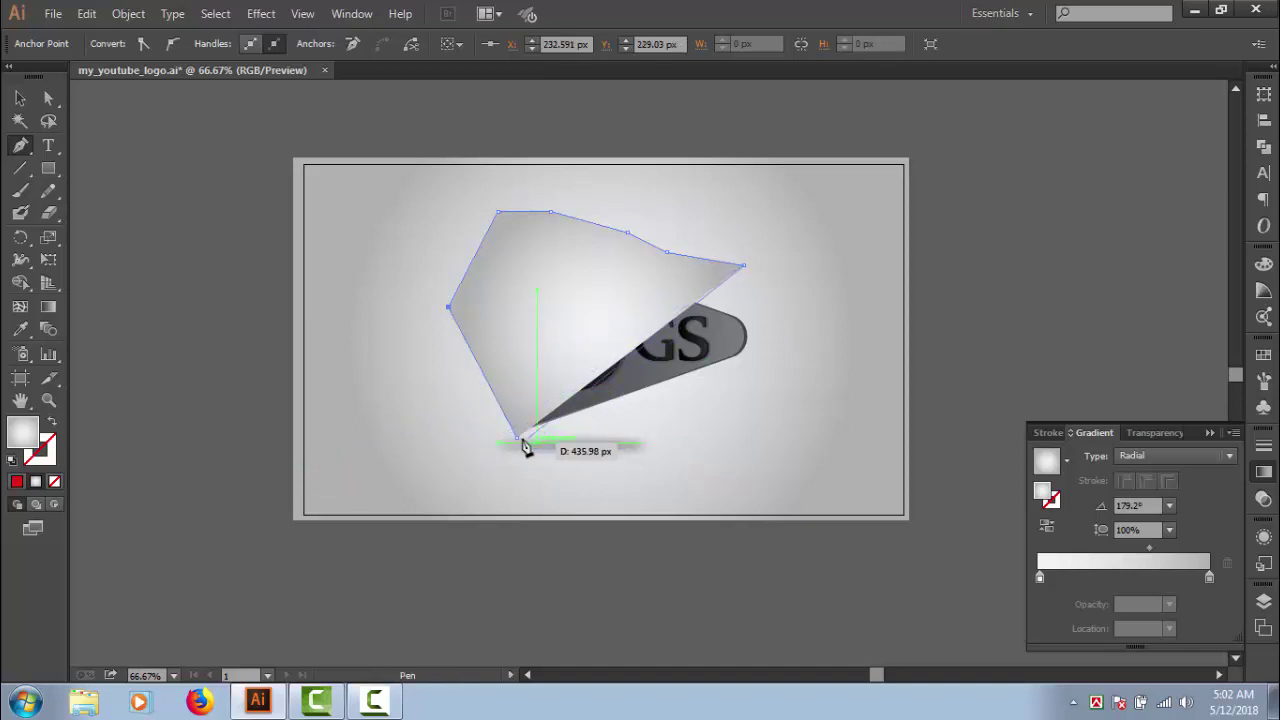
left_click(518, 439)
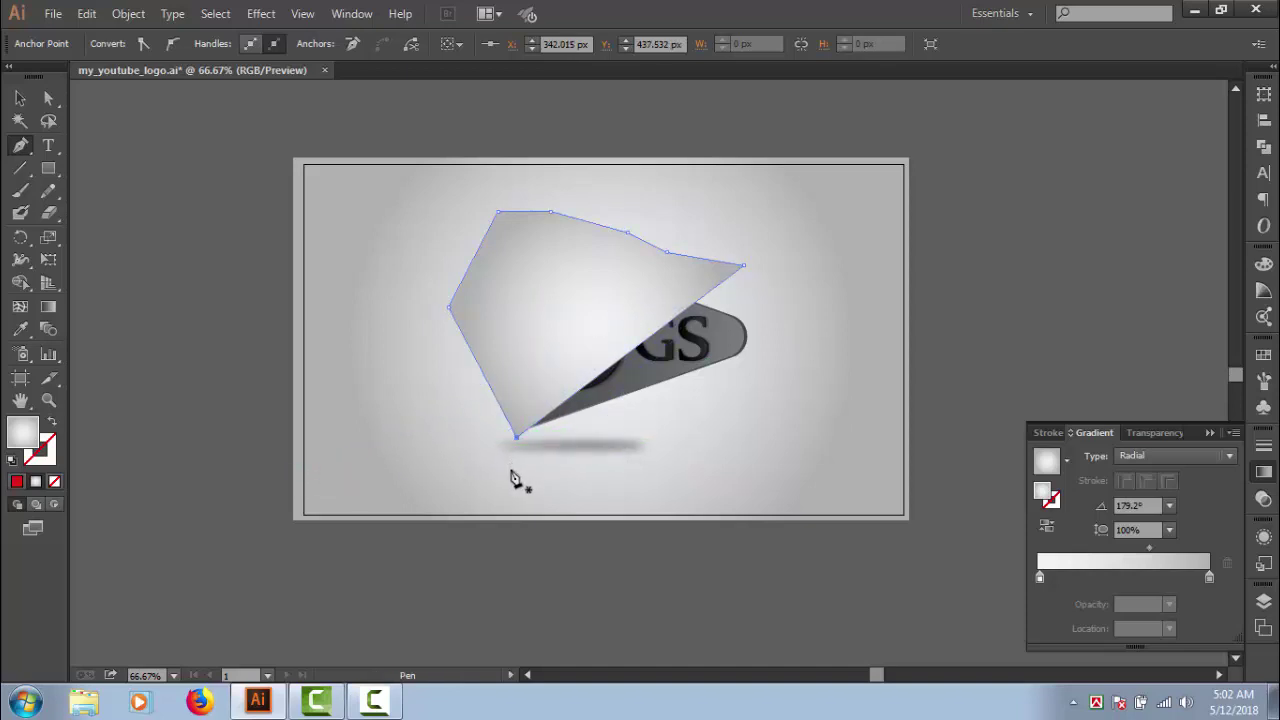
Select the new polygon and choose pure white as its fill colour.
left_click(20, 98)
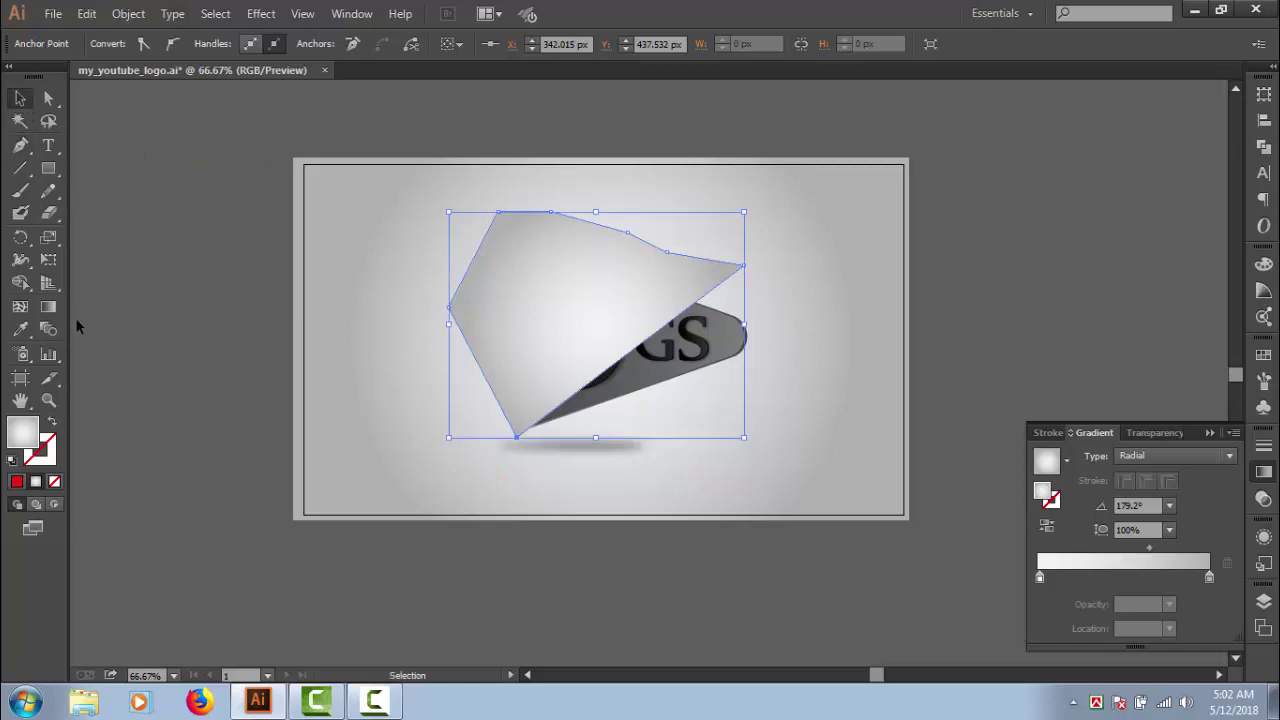
left_click(1148, 548)
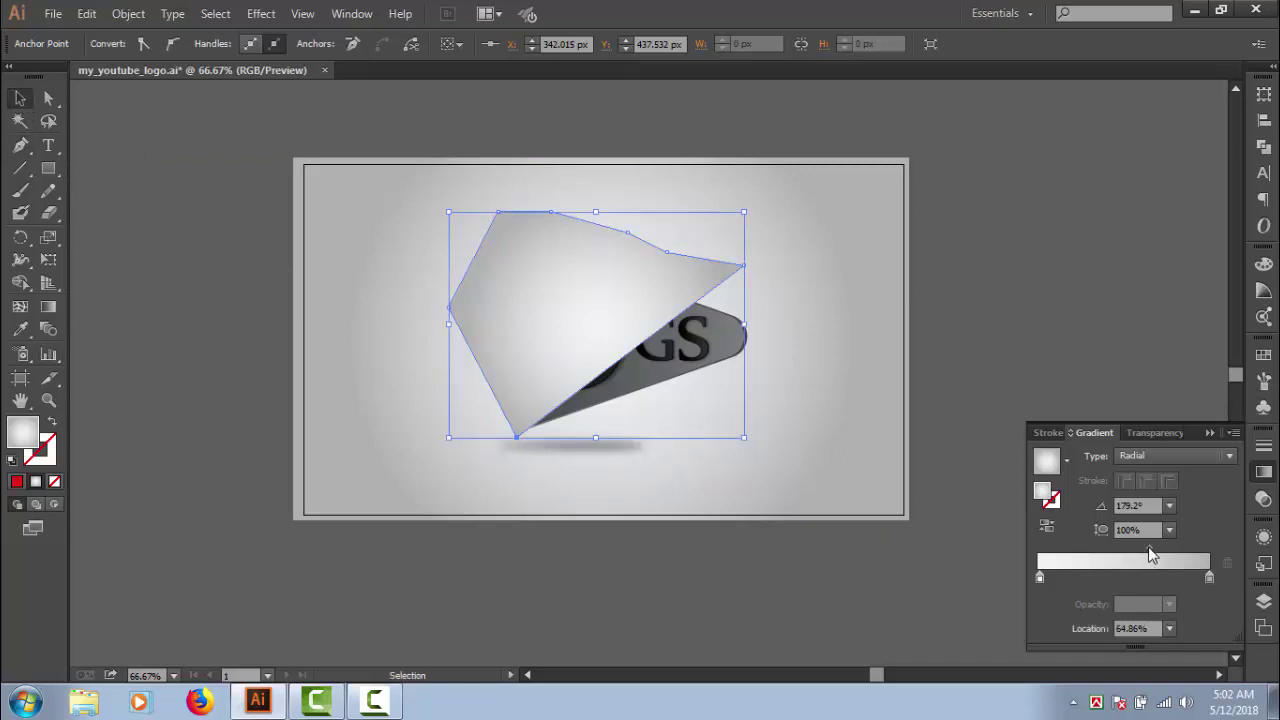
double_click(25, 440)
left_click_drag(631, 251, 587, 190)
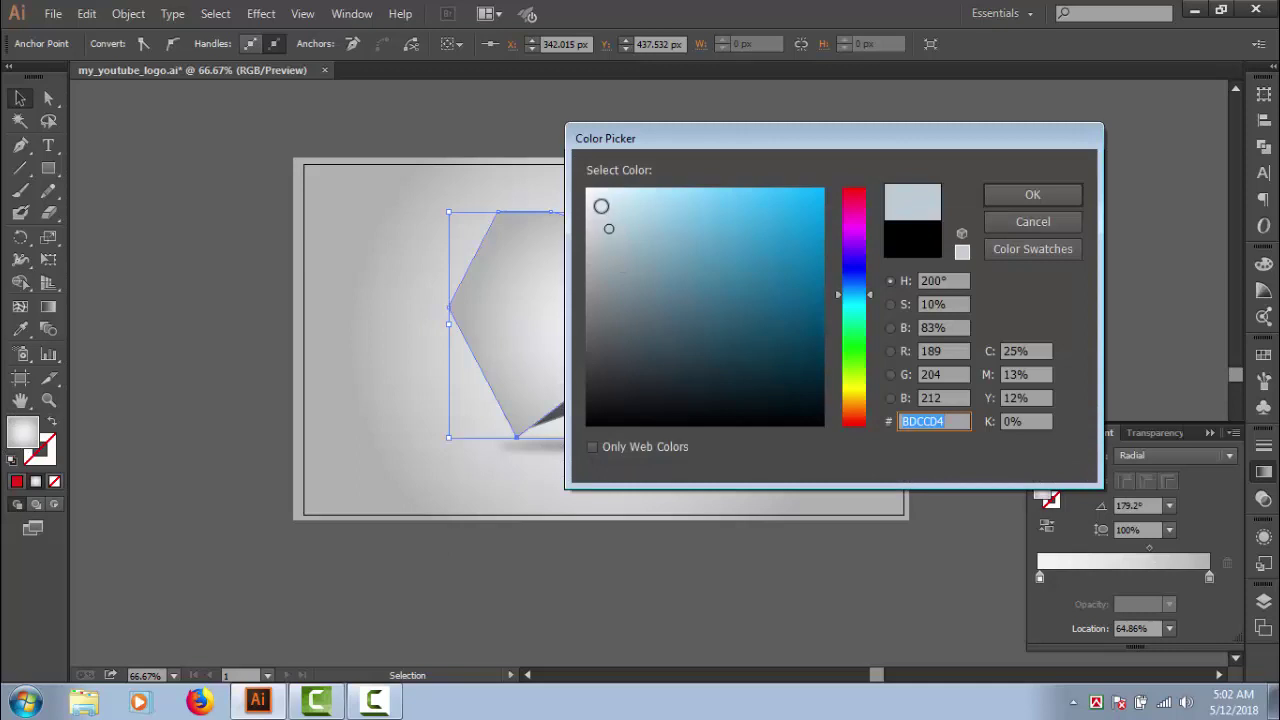
Apply the white fill, set the polygon's opacity to 15%, and nudge it slightly left.
left_click(1010, 197)
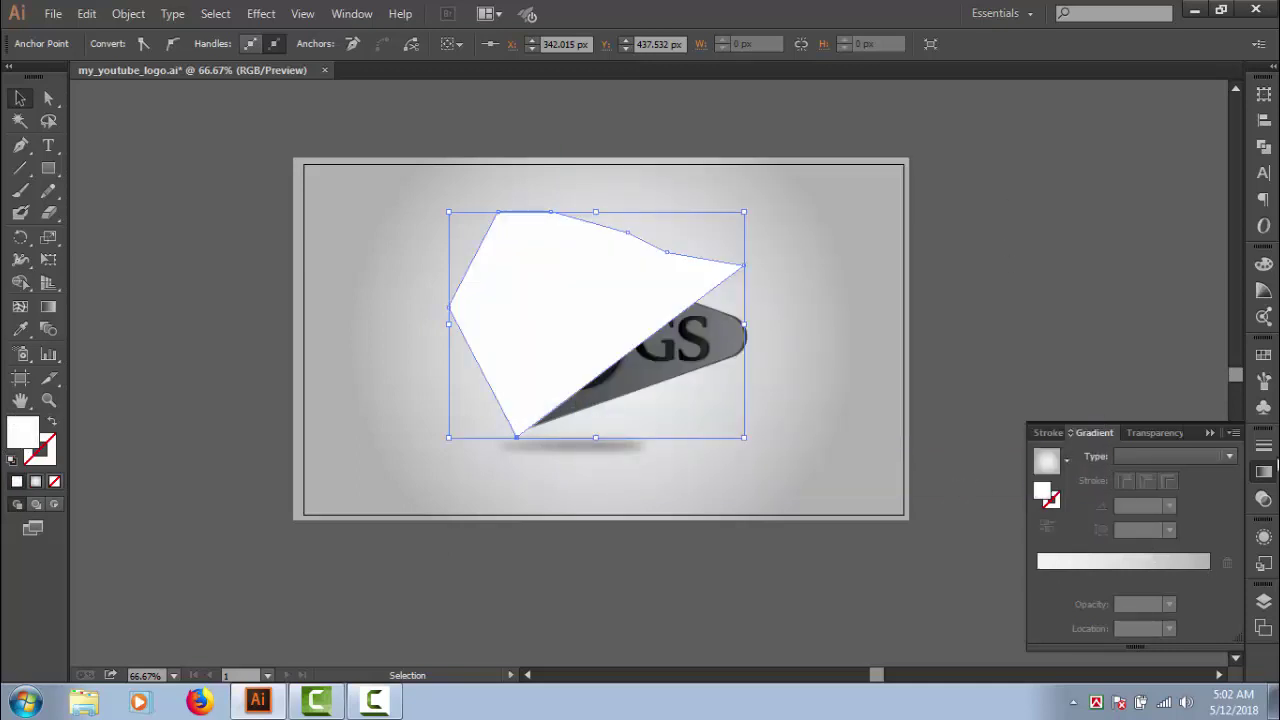
left_click(1176, 434)
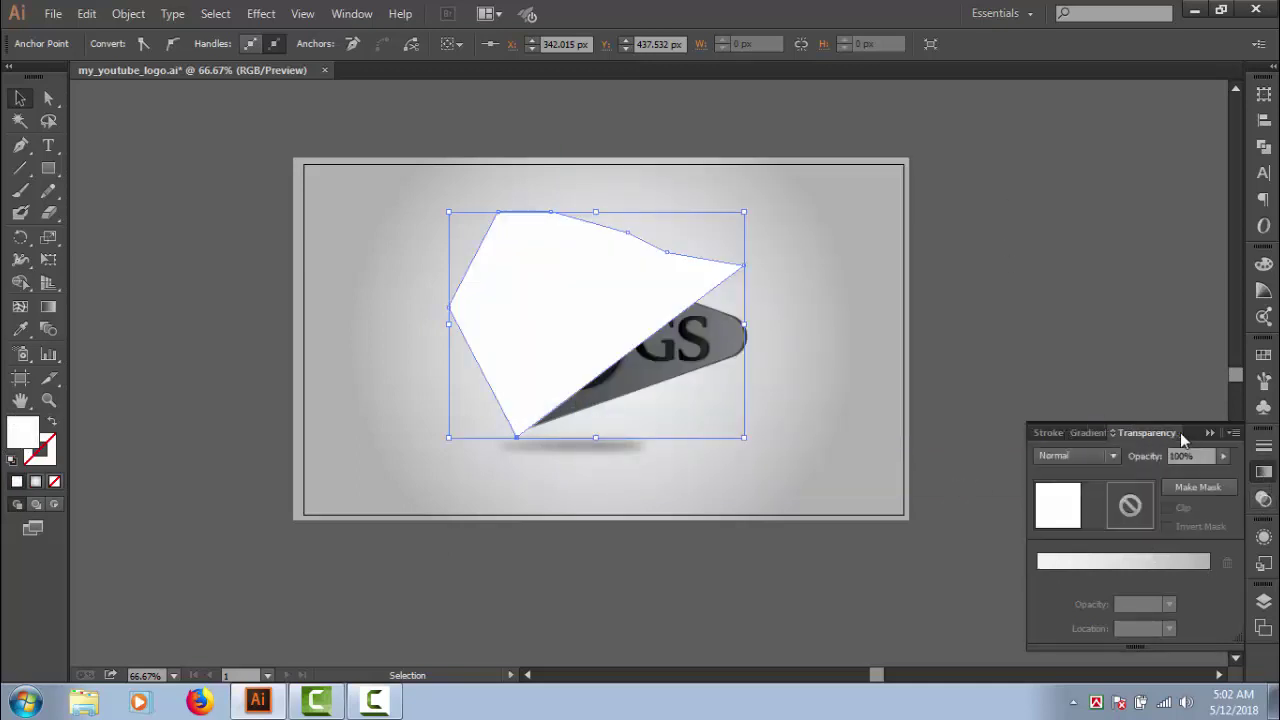
left_click(1222, 456)
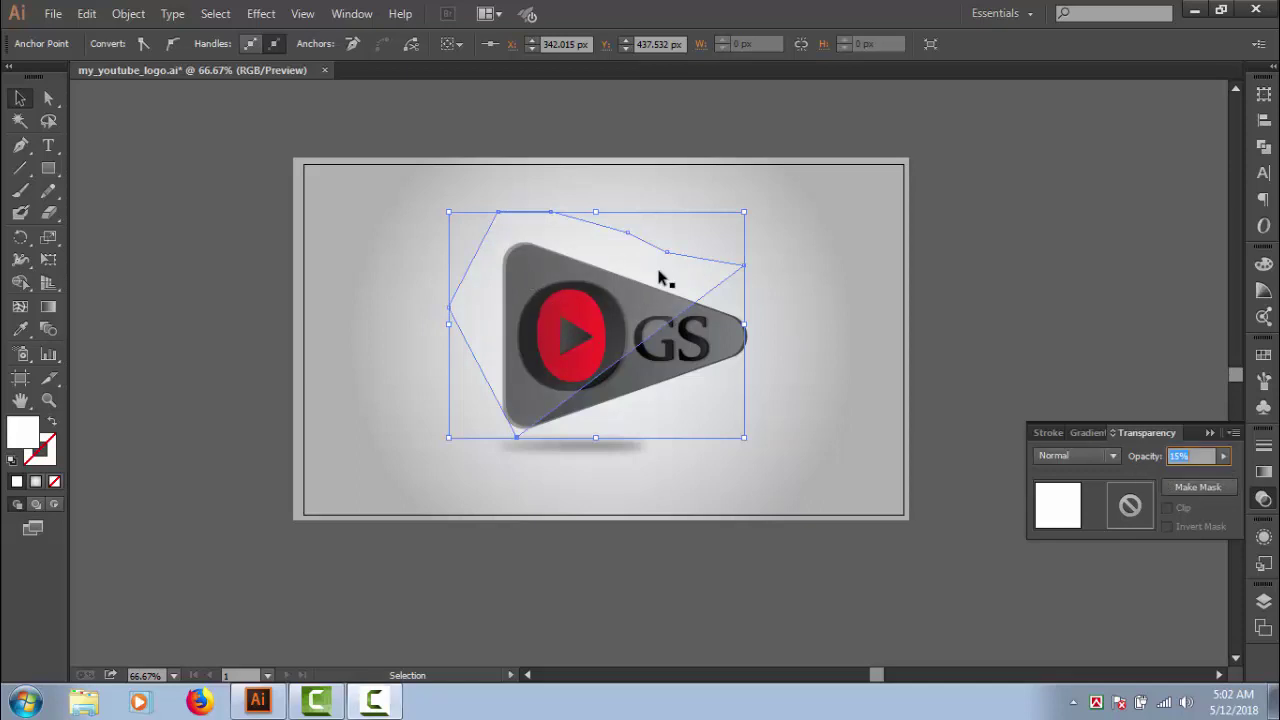
left_click(199, 218)
left_click_drag(578, 245, 563, 243)
left_click(838, 331, "shift")
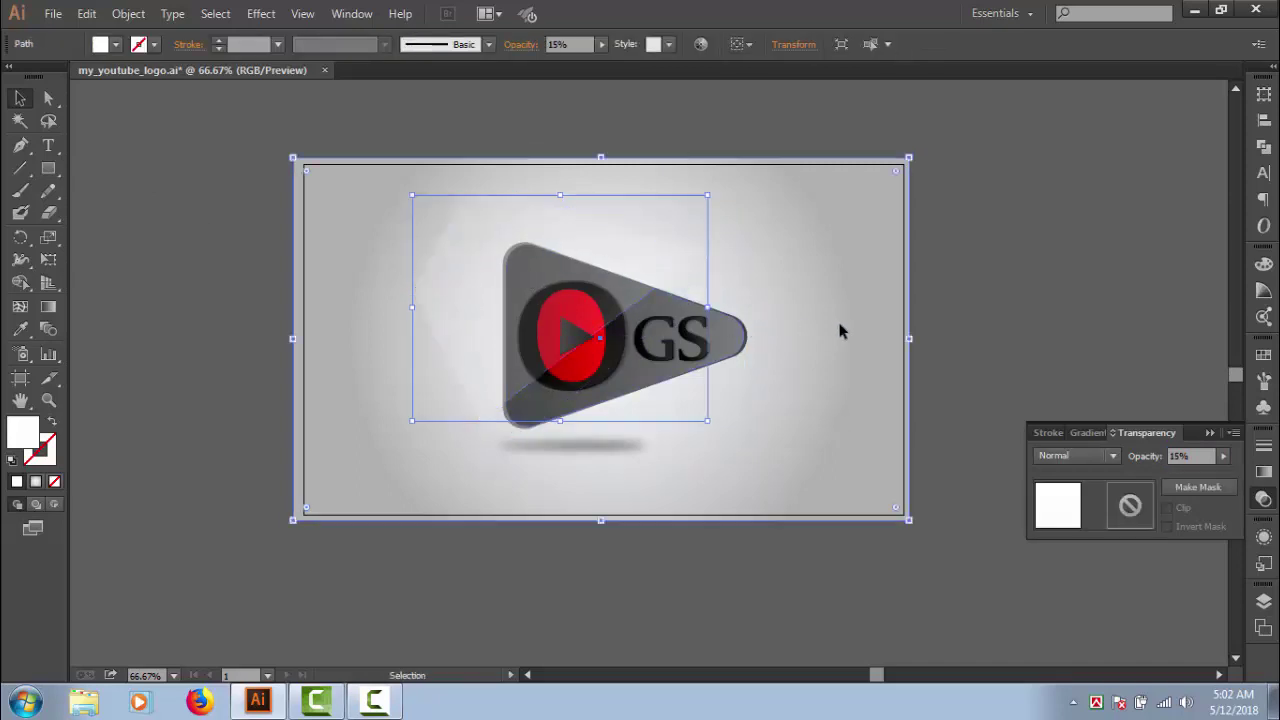
Rotate the gloss polygon clockwise and reposition it over the logo.
left_click(840, 331)
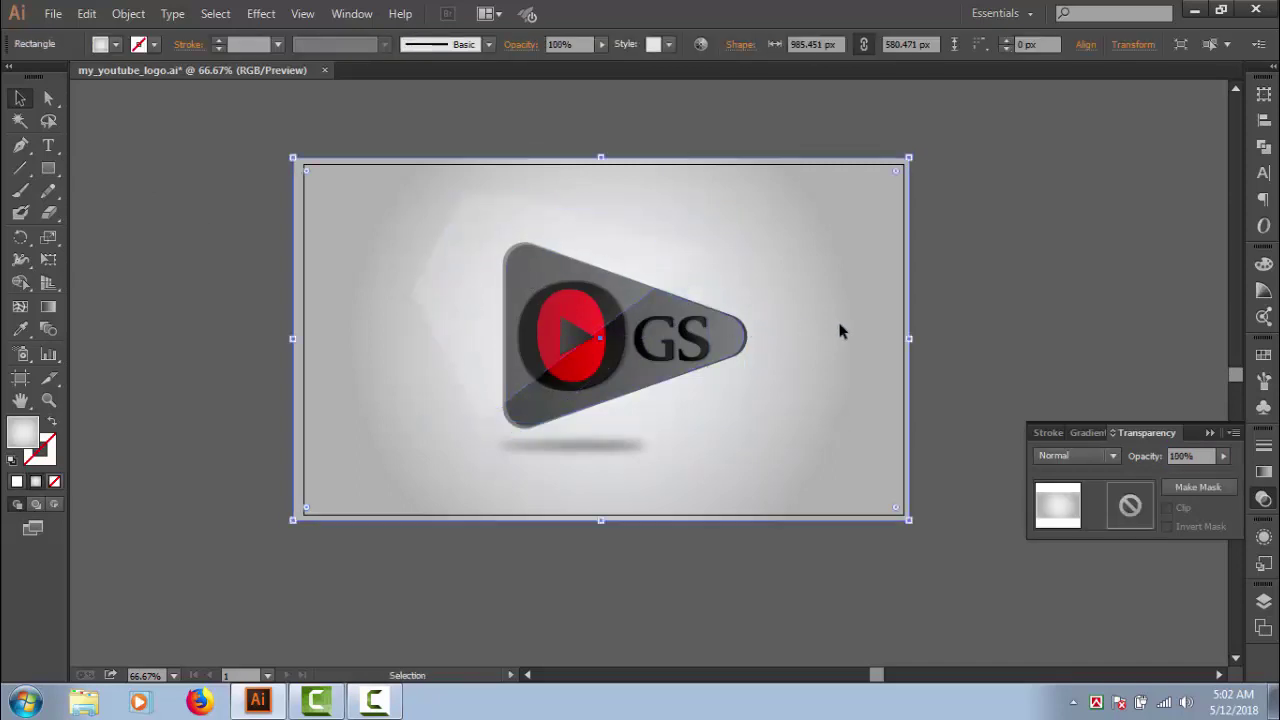
left_click(612, 265)
left_click_drag(714, 191, 743, 223)
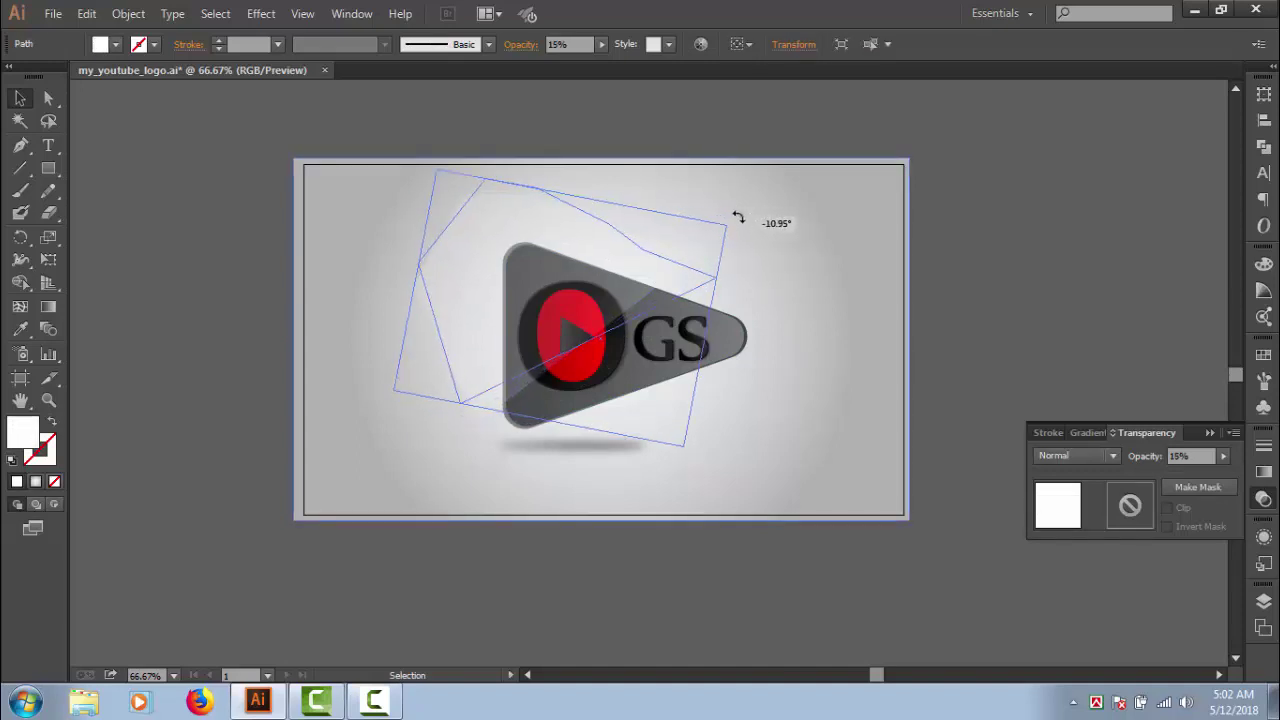
left_click(838, 331, "shift")
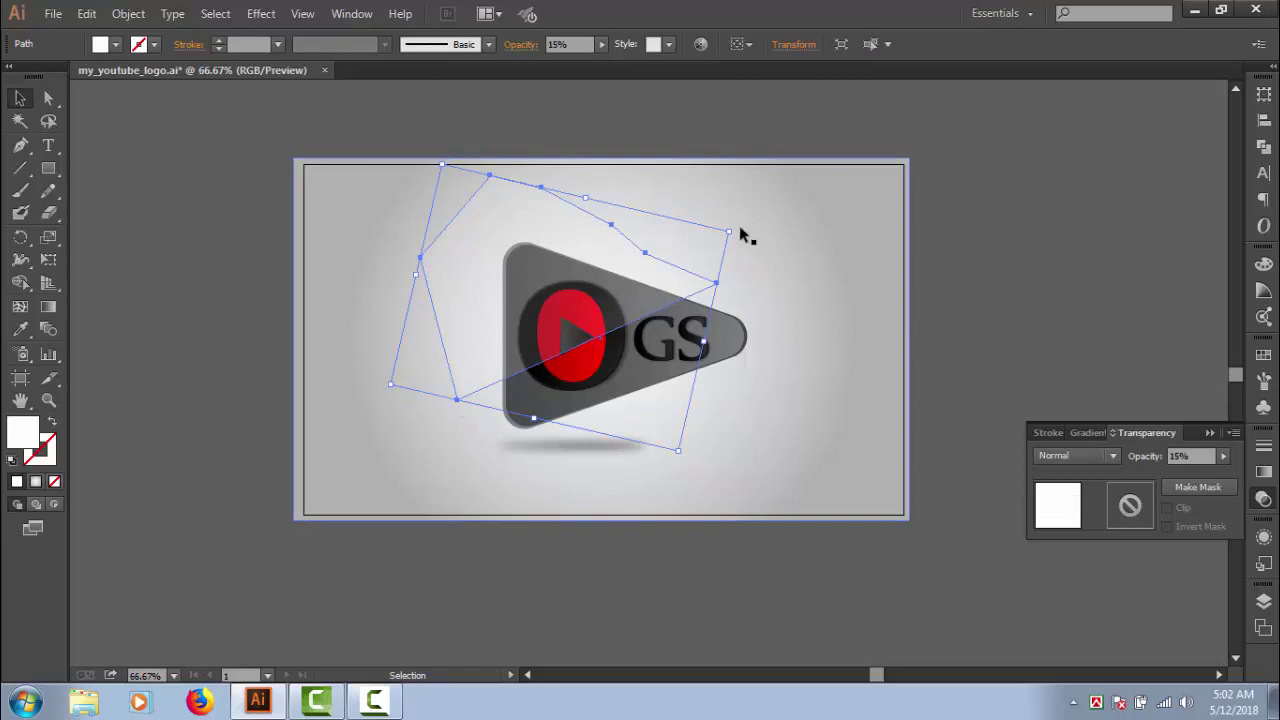
left_click_drag(737, 227, 746, 251)
left_click_drag(620, 256, 647, 261)
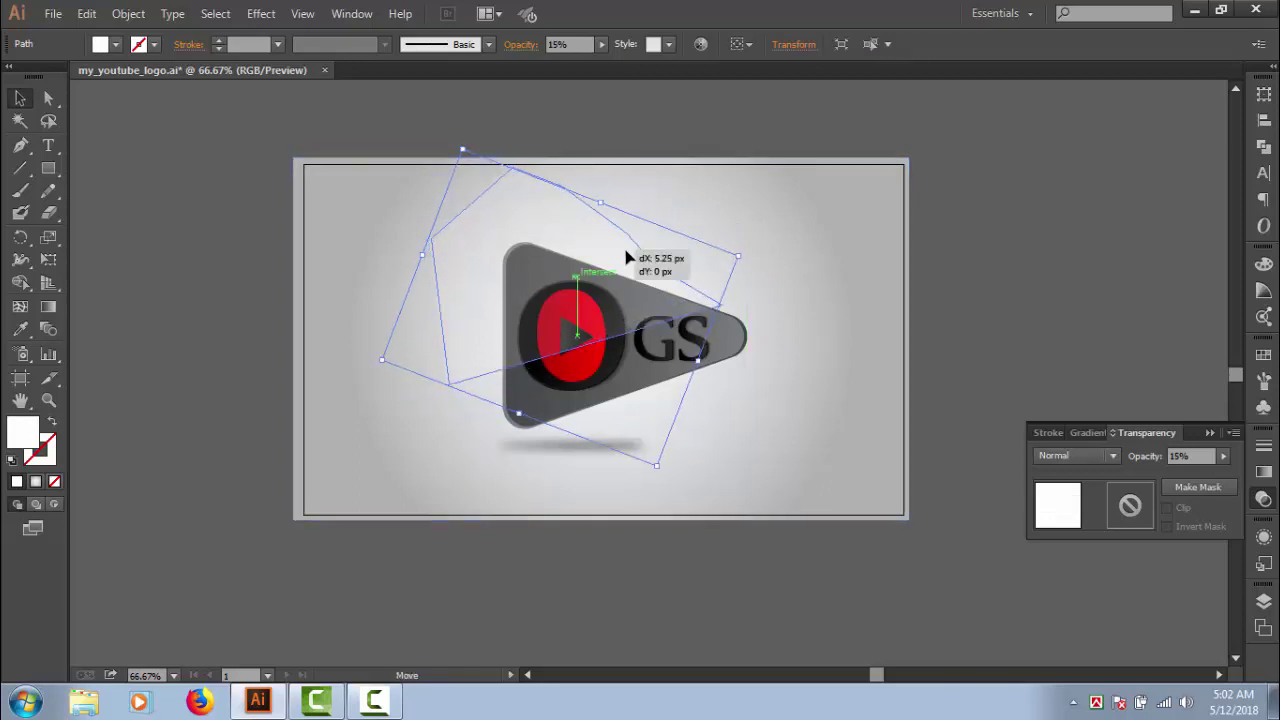
left_click(884, 316)
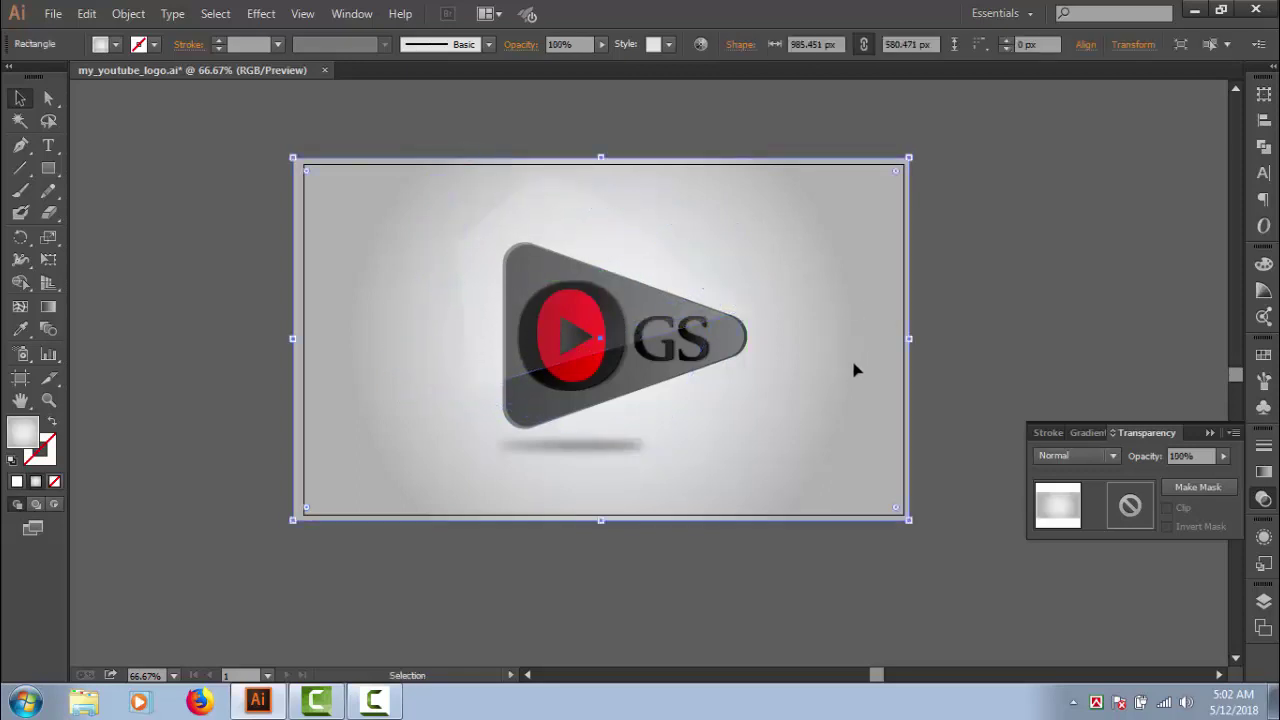
left_click_drag(577, 243, 597, 214)
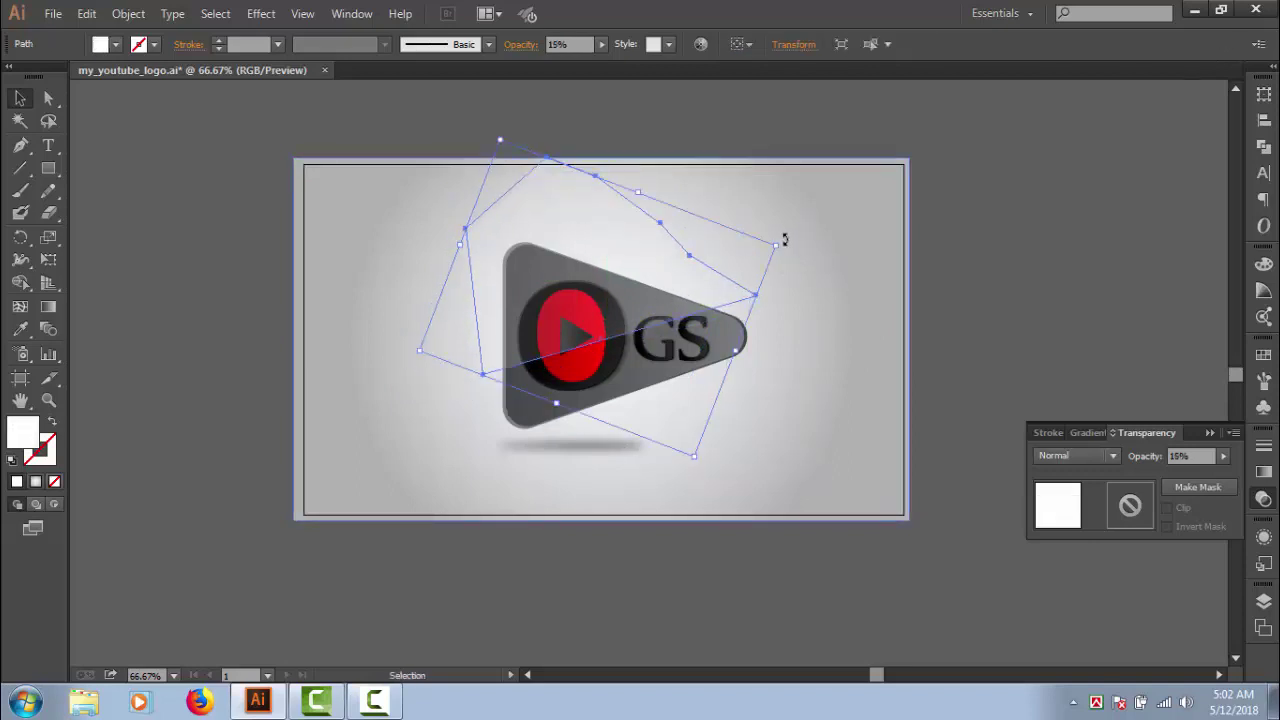
left_click_drag(786, 240, 793, 261)
Shift the background rectangle up, then rotate and nudge the gloss polygon again.
left_click(797, 386)
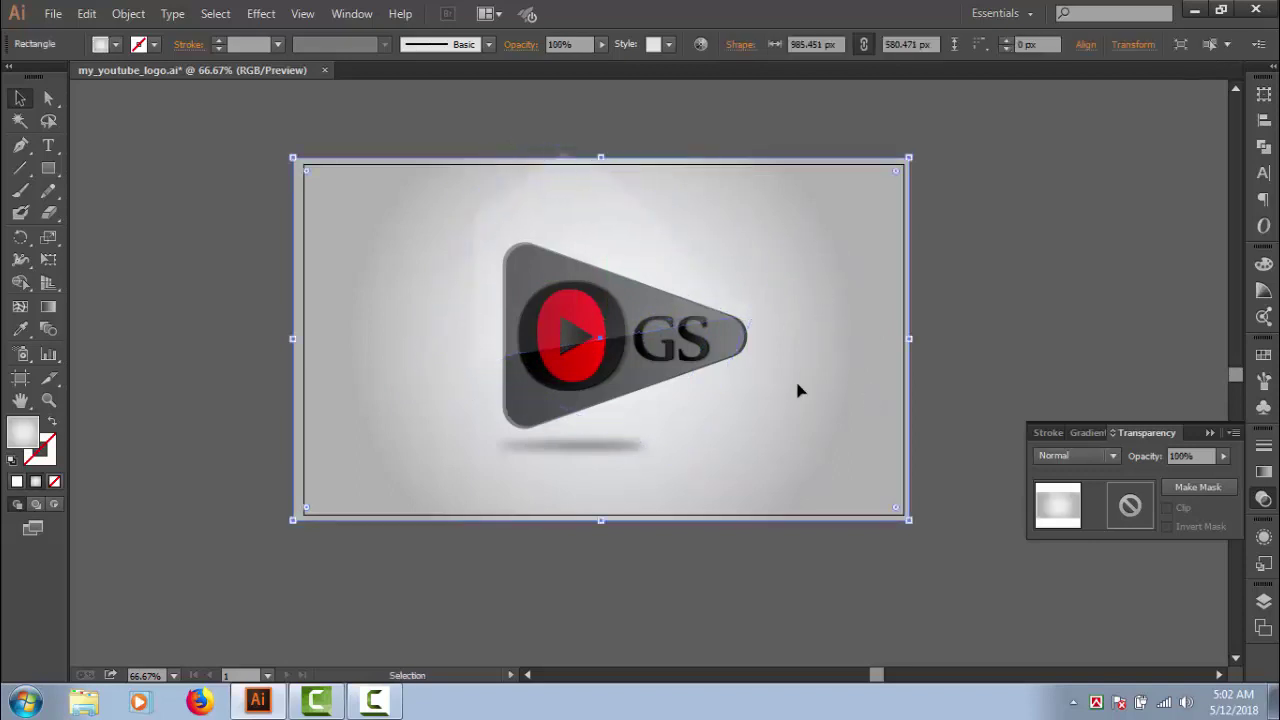
left_click_drag(586, 282, 586, 269)
left_click(766, 306)
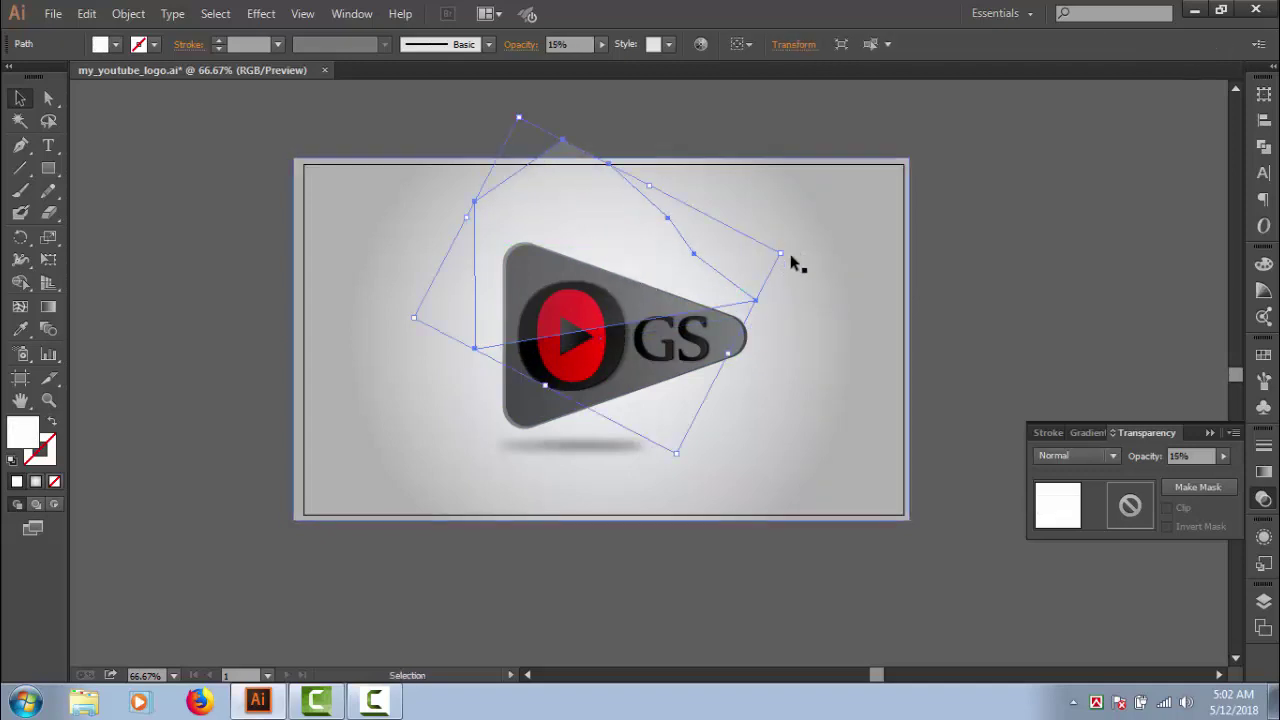
left_click_drag(786, 249, 797, 268)
left_click(834, 340)
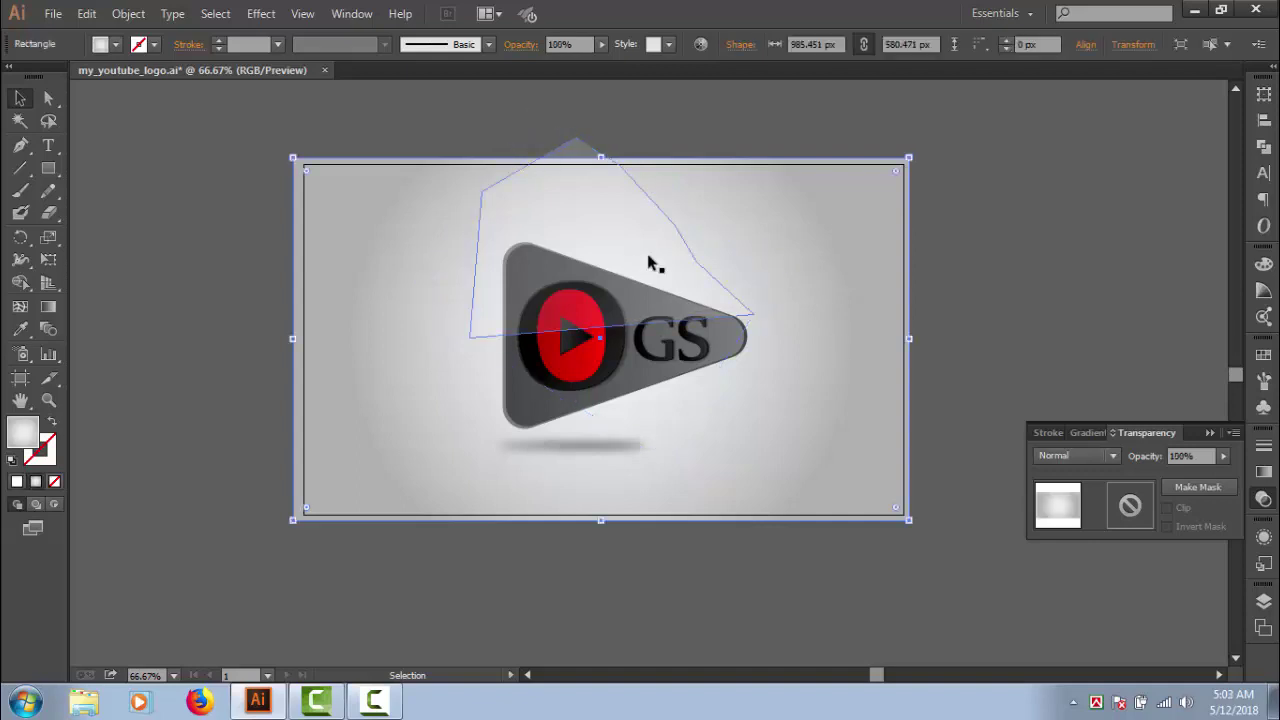
left_click_drag(637, 245, 641, 248)
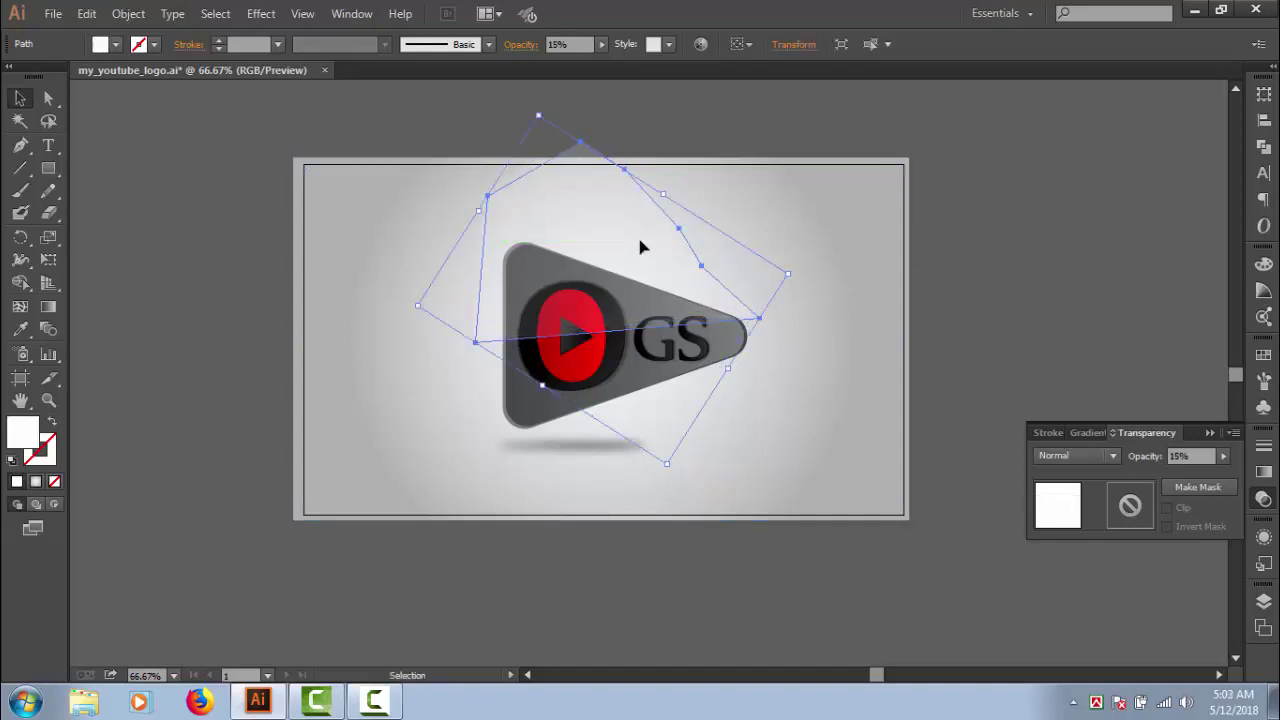
left_click(790, 346)
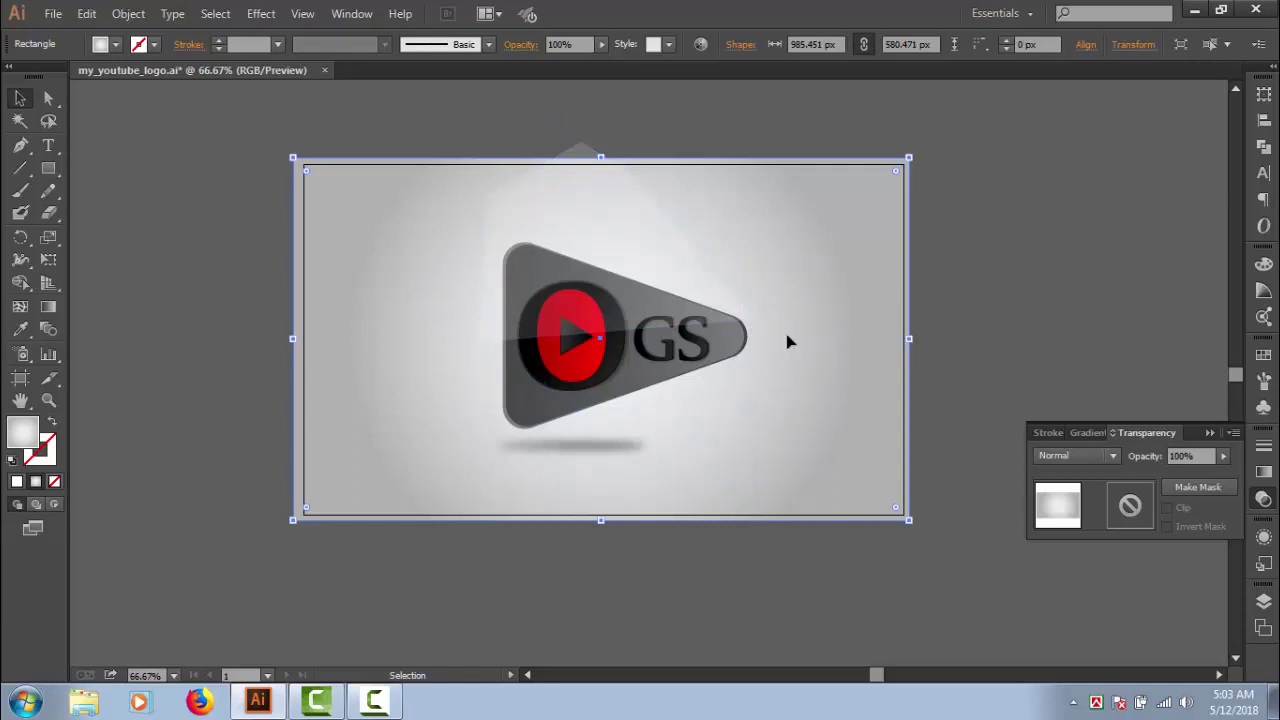
Fine-tune the polygon's angle so its lower edge crosses the logo's middle, then zoom in.
left_click(610, 230)
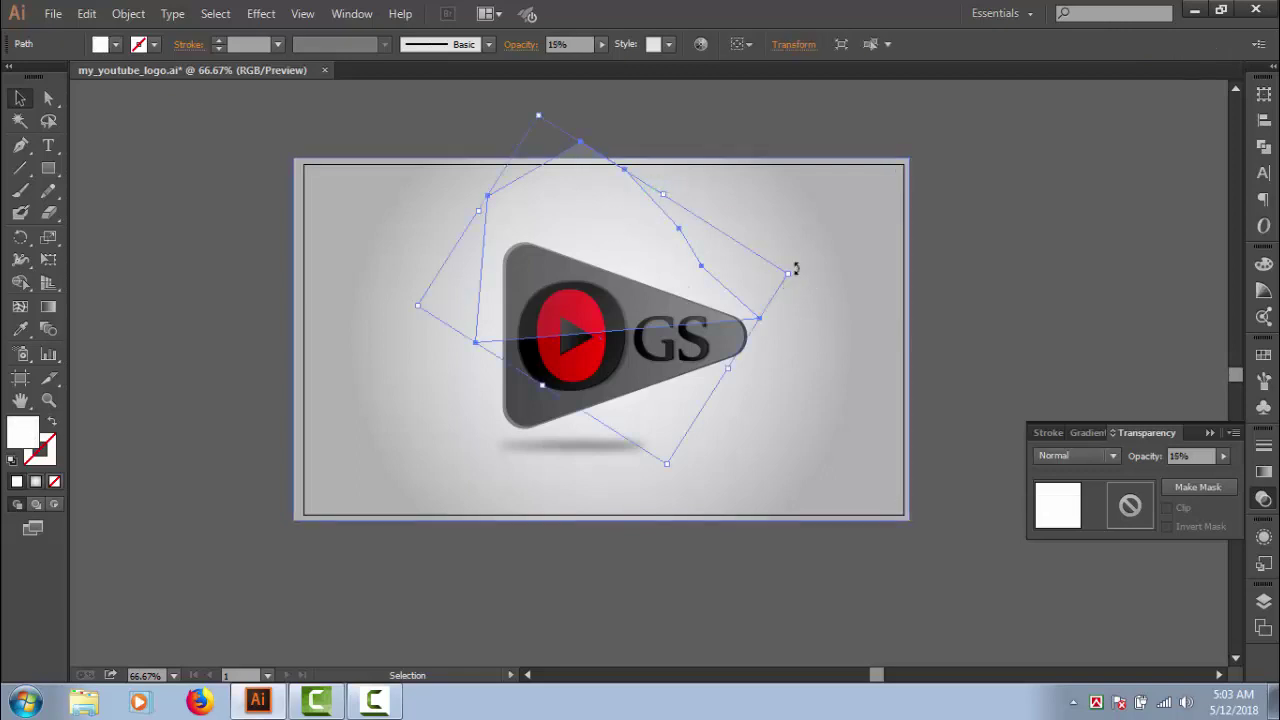
left_click_drag(796, 270, 819, 350)
left_click(817, 357)
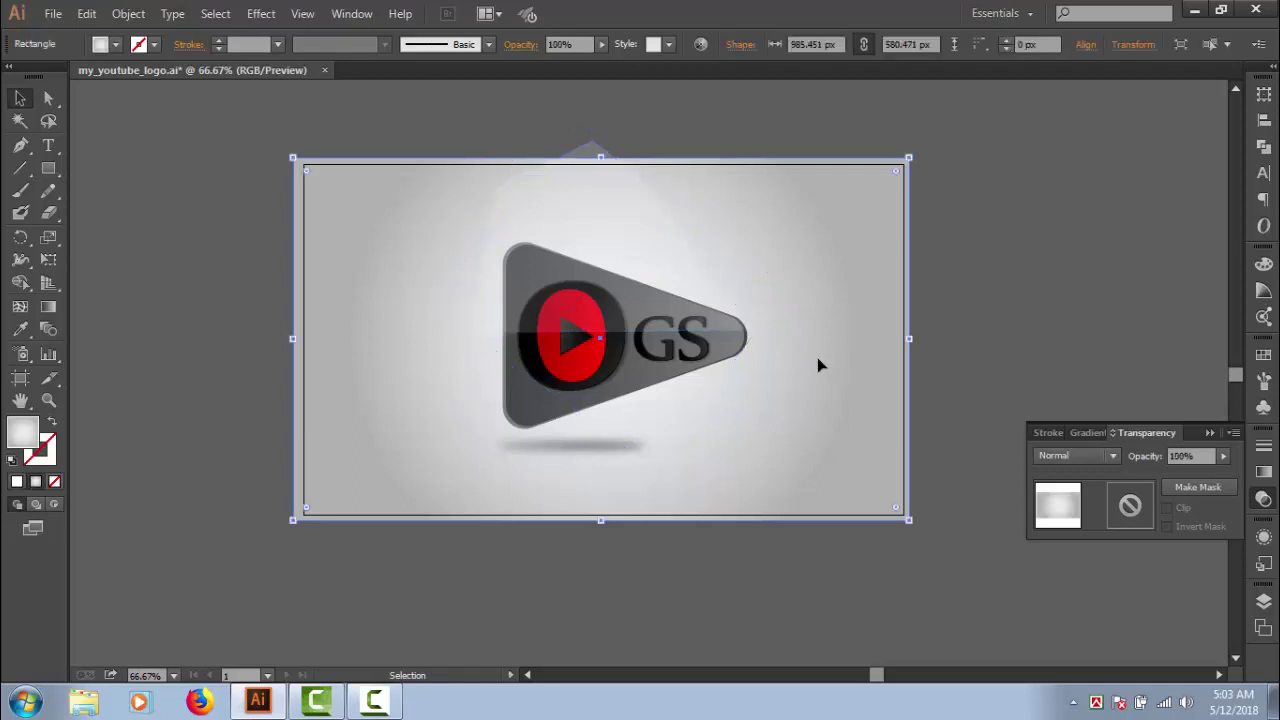
left_click_drag(648, 250, 643, 238)
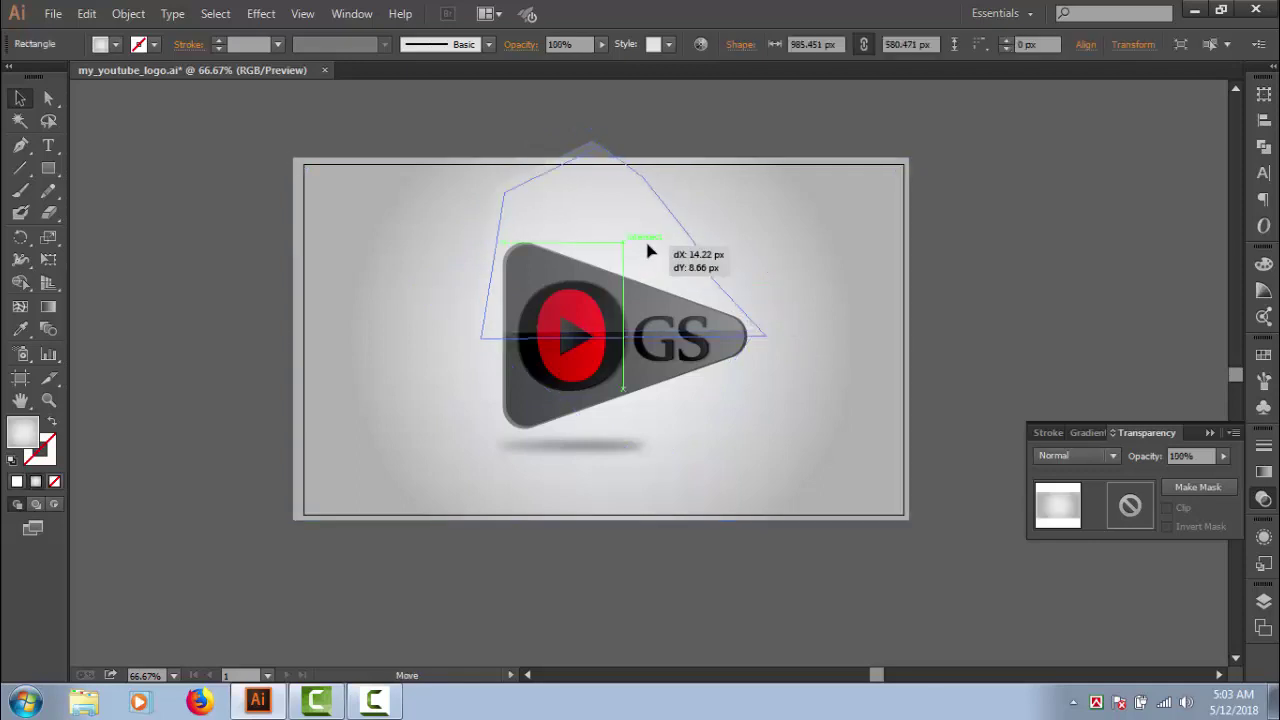
left_click(829, 234)
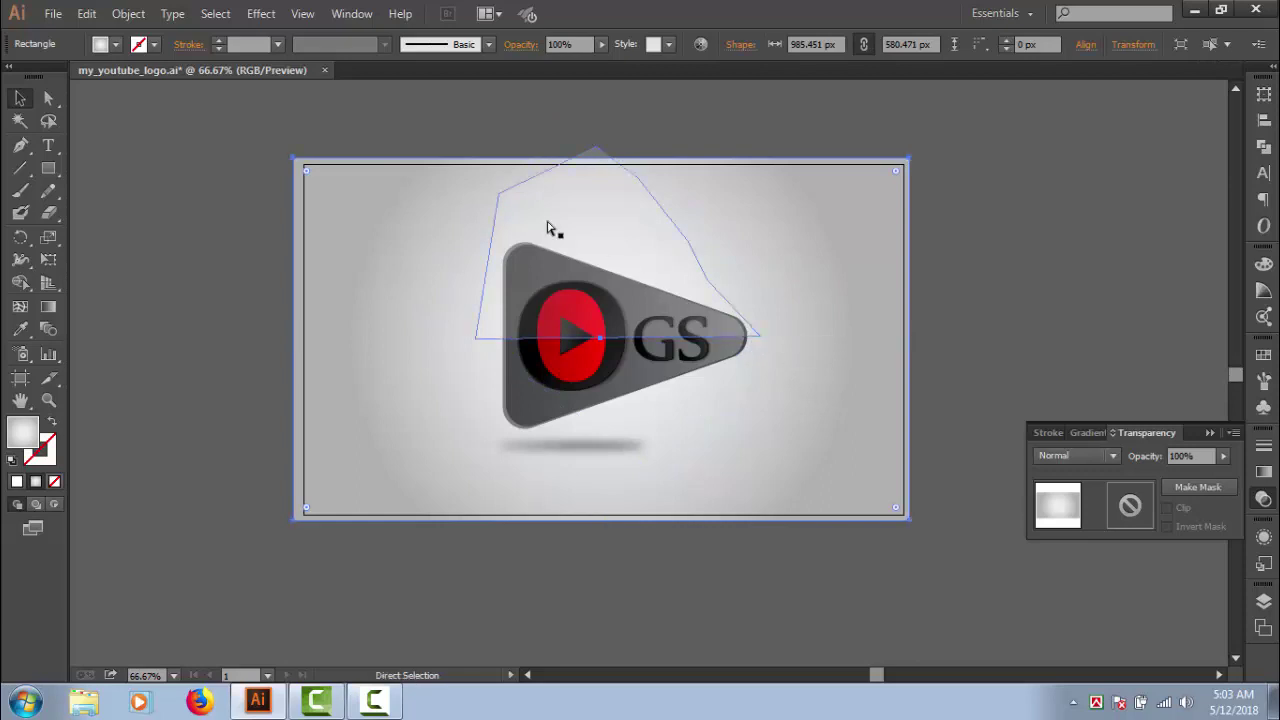
left_click_drag(457, 229, 760, 420)
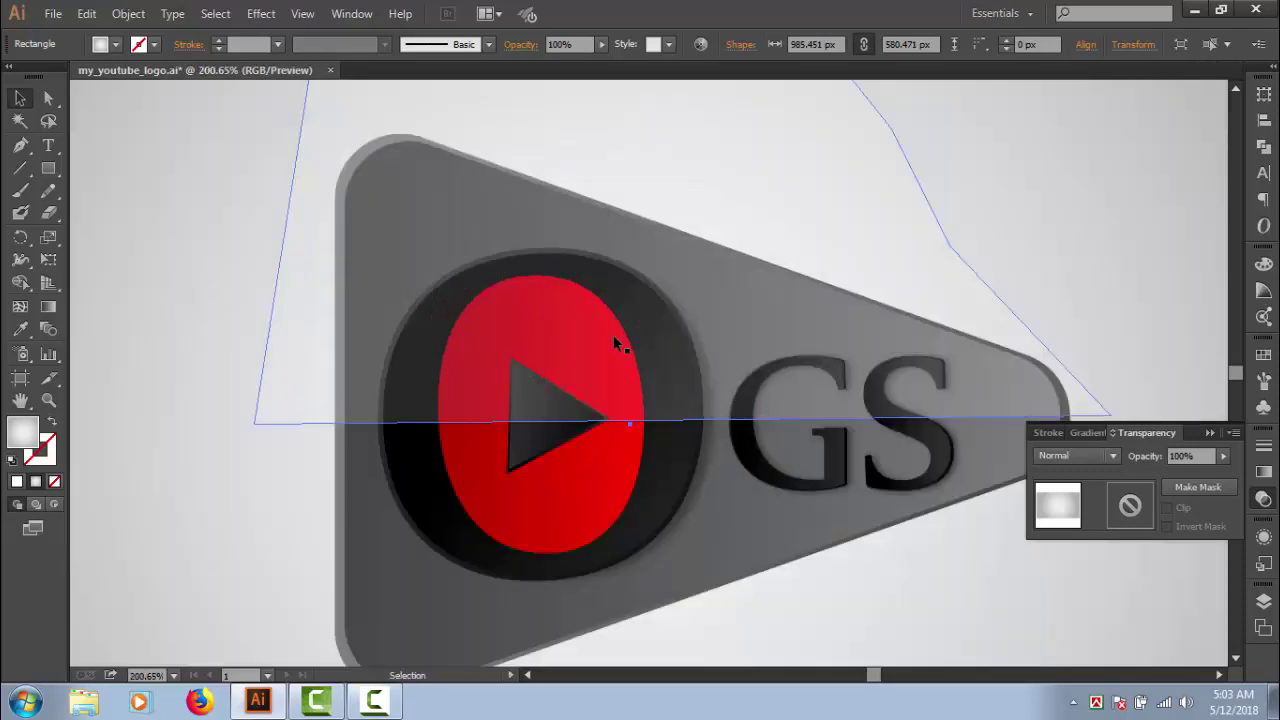
Nudge the gloss polygon up one step and zoom back out to the whole artboard.
left_click(614, 340)
key("Up")
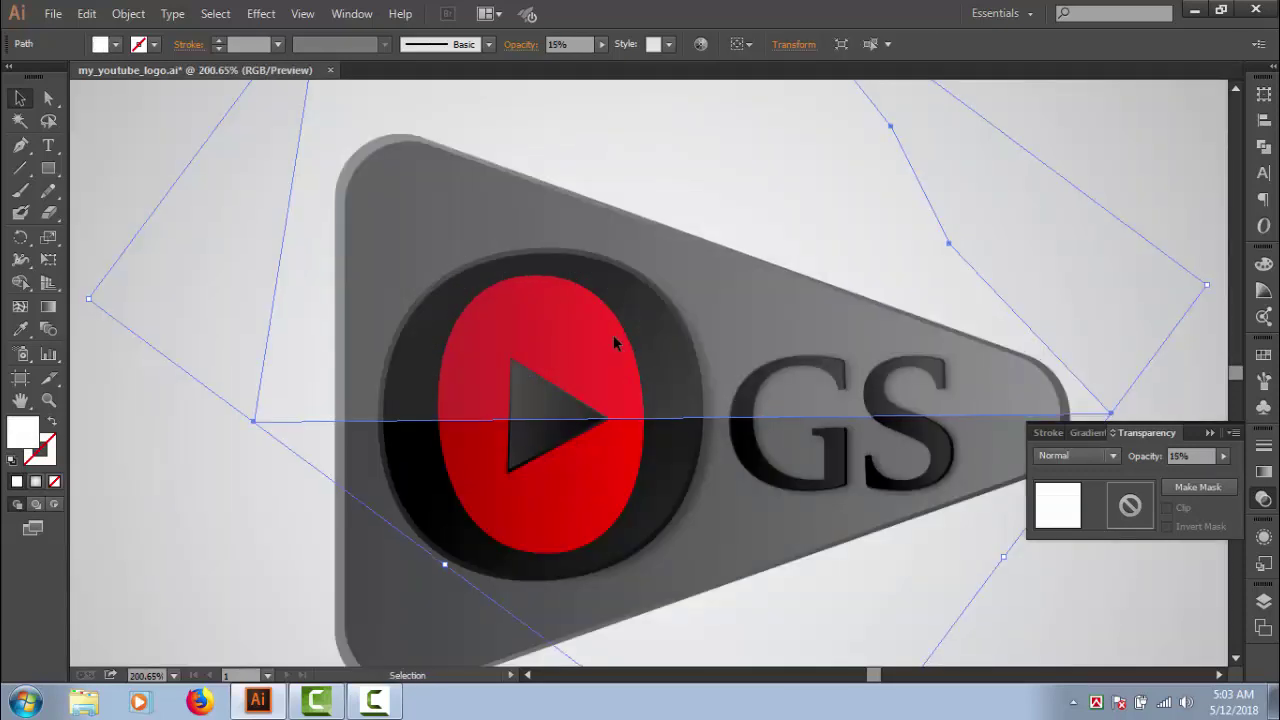
left_click(1017, 240)
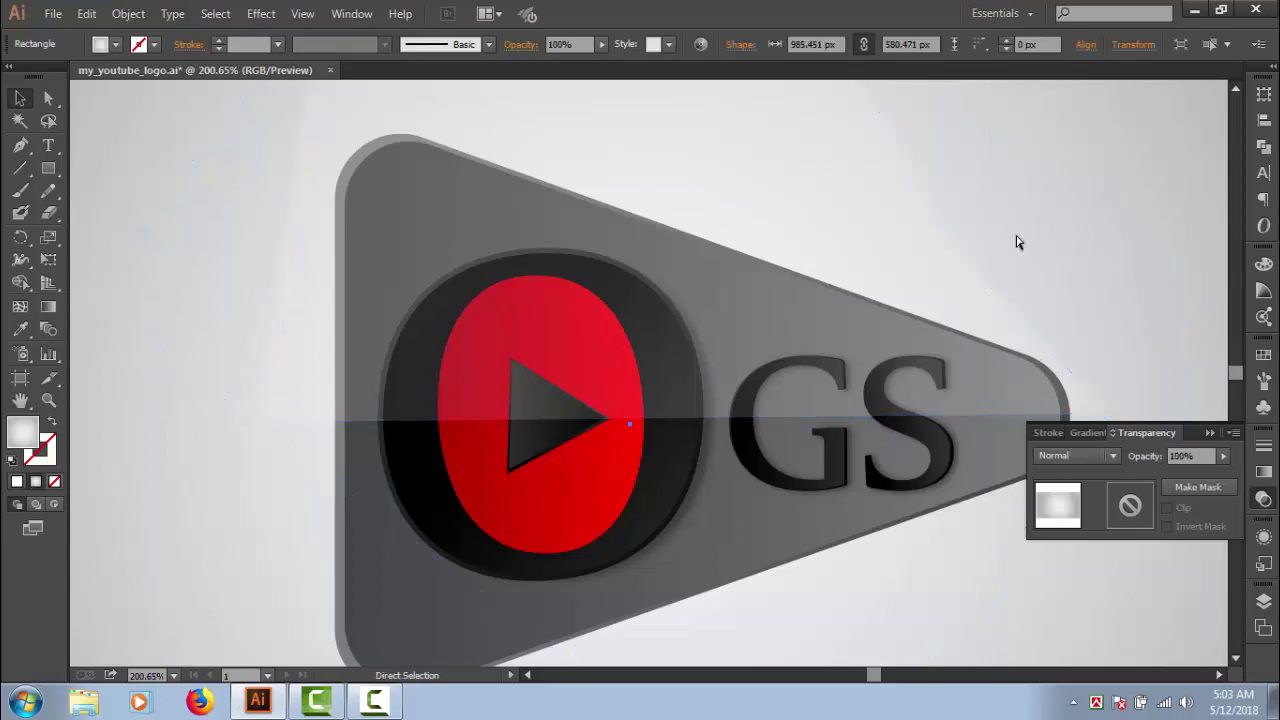
left_click(656, 312, "alt")
left_click(645, 352, "alt")
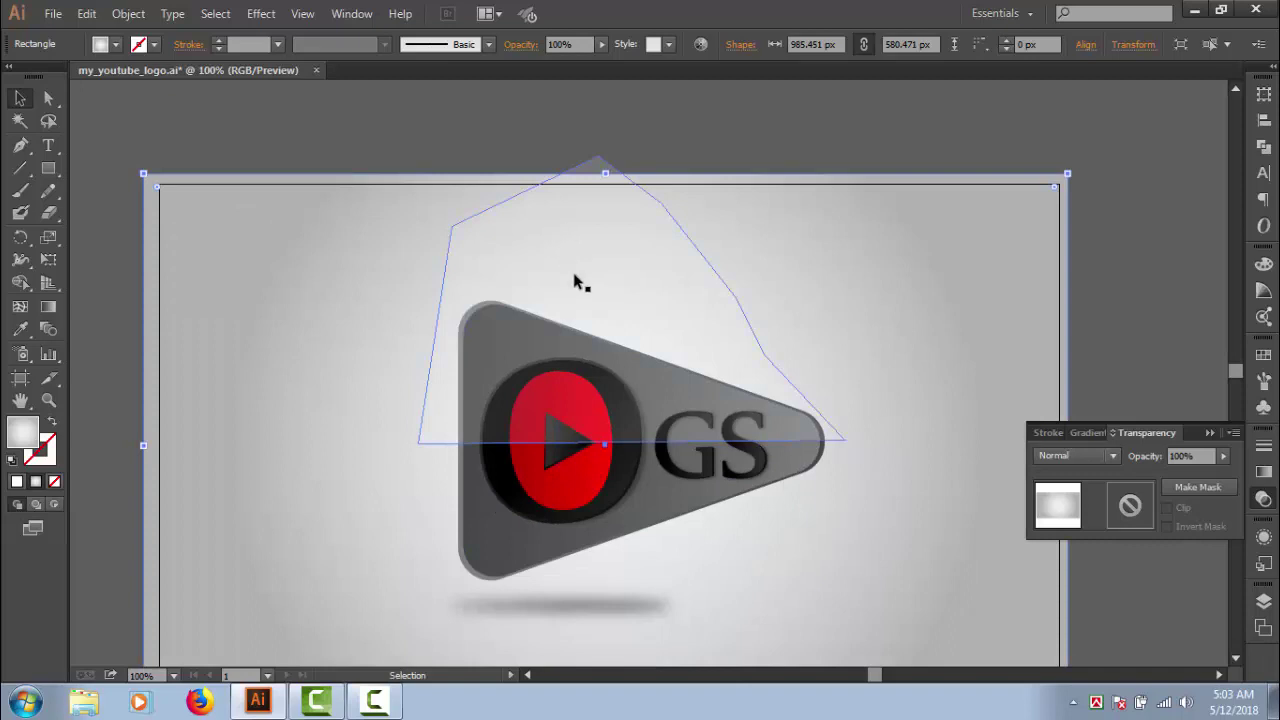
Trim the gloss to the rounded triangle with Shape Builder, deleting the overhanging part.
left_click(469, 478)
left_click(533, 221, "shift")
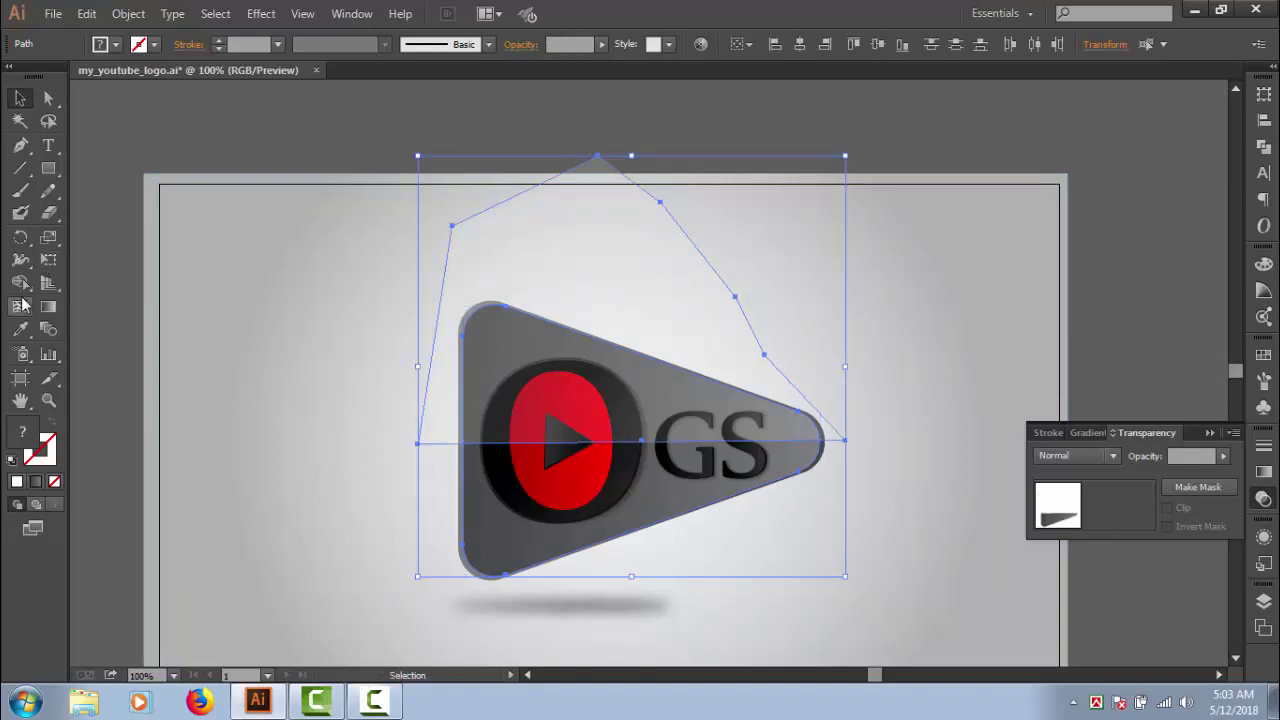
left_click(20, 284)
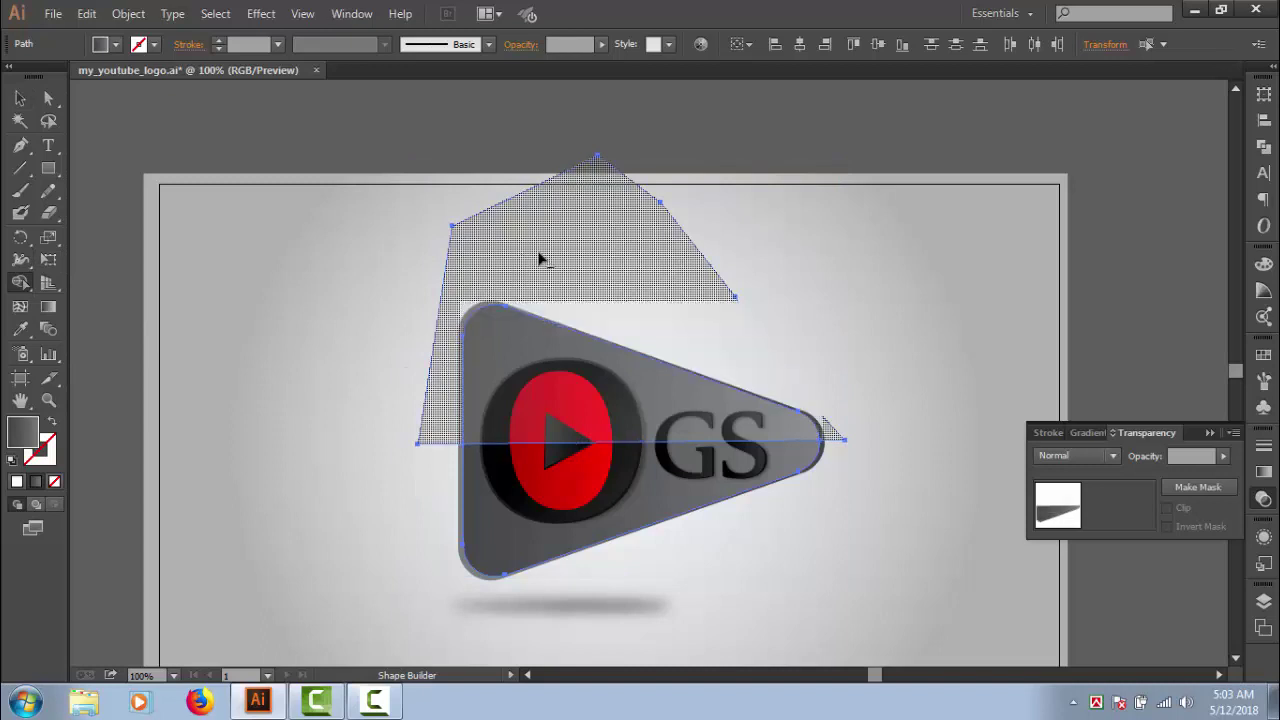
left_click(539, 259, "alt")
left_click(20, 98)
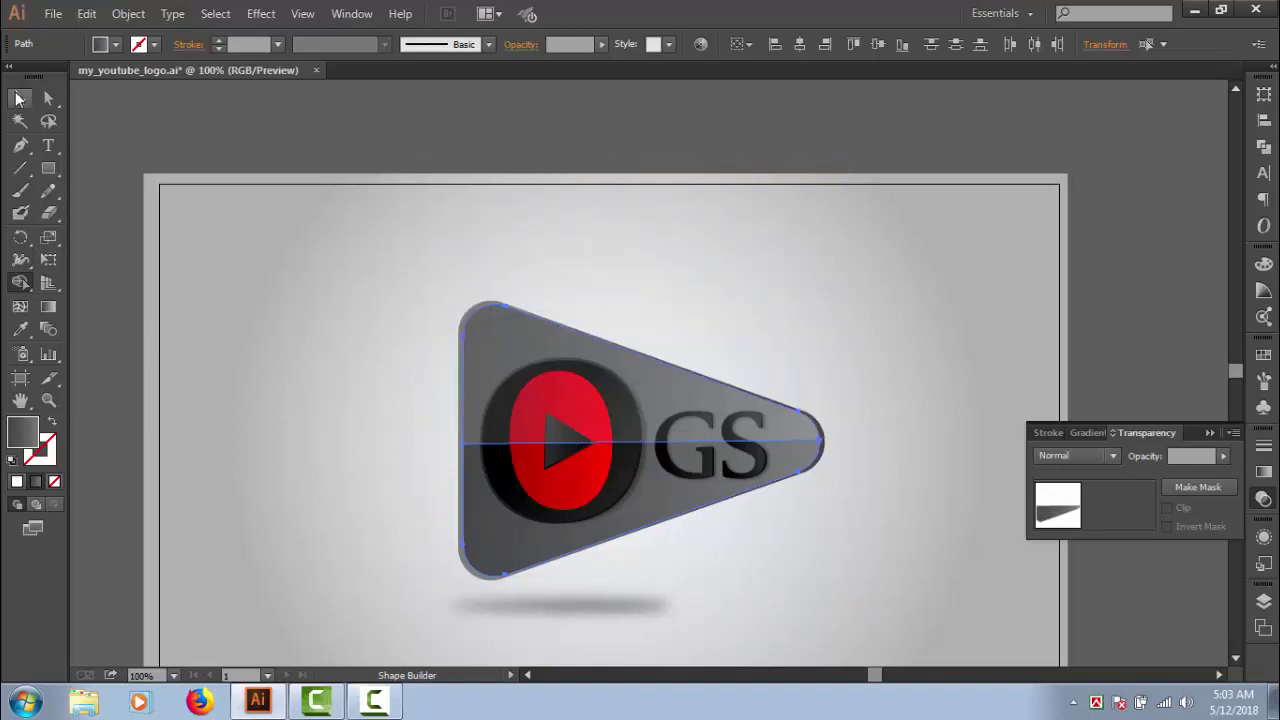
left_click(149, 189)
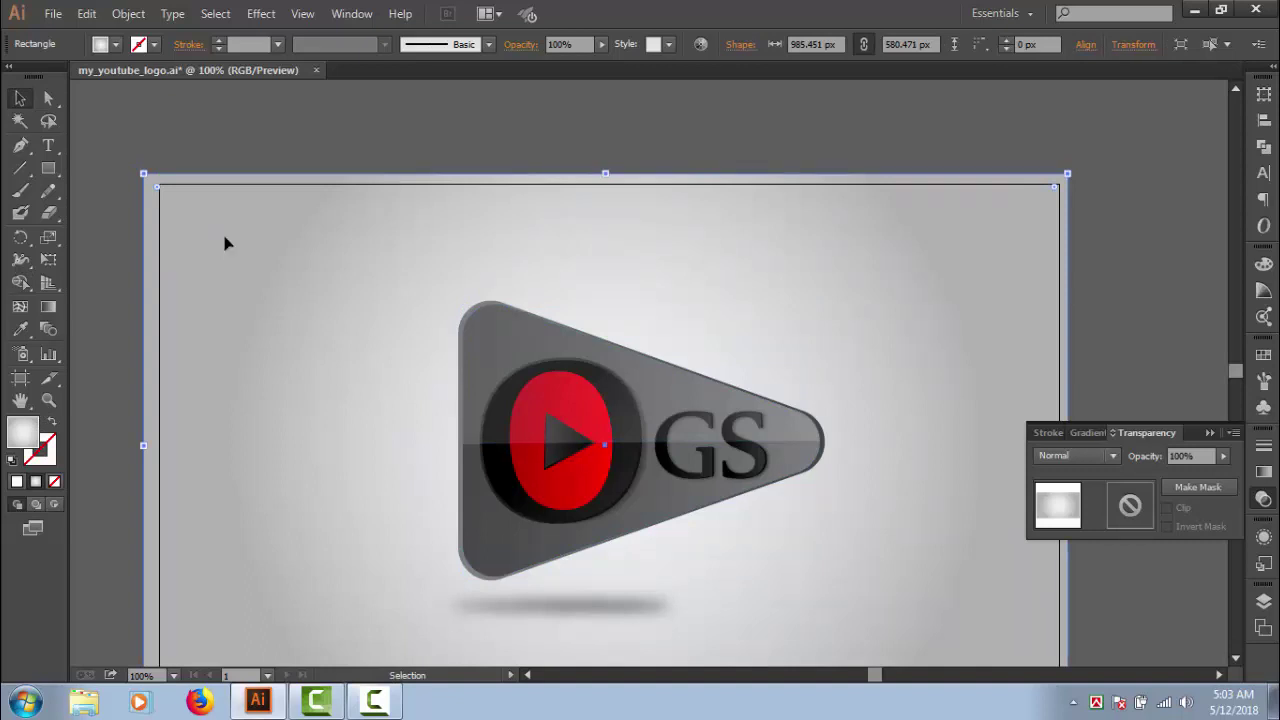
Lock the background rectangle via Object > Lock > Selection.
left_click(517, 300, "ctrl+alt")
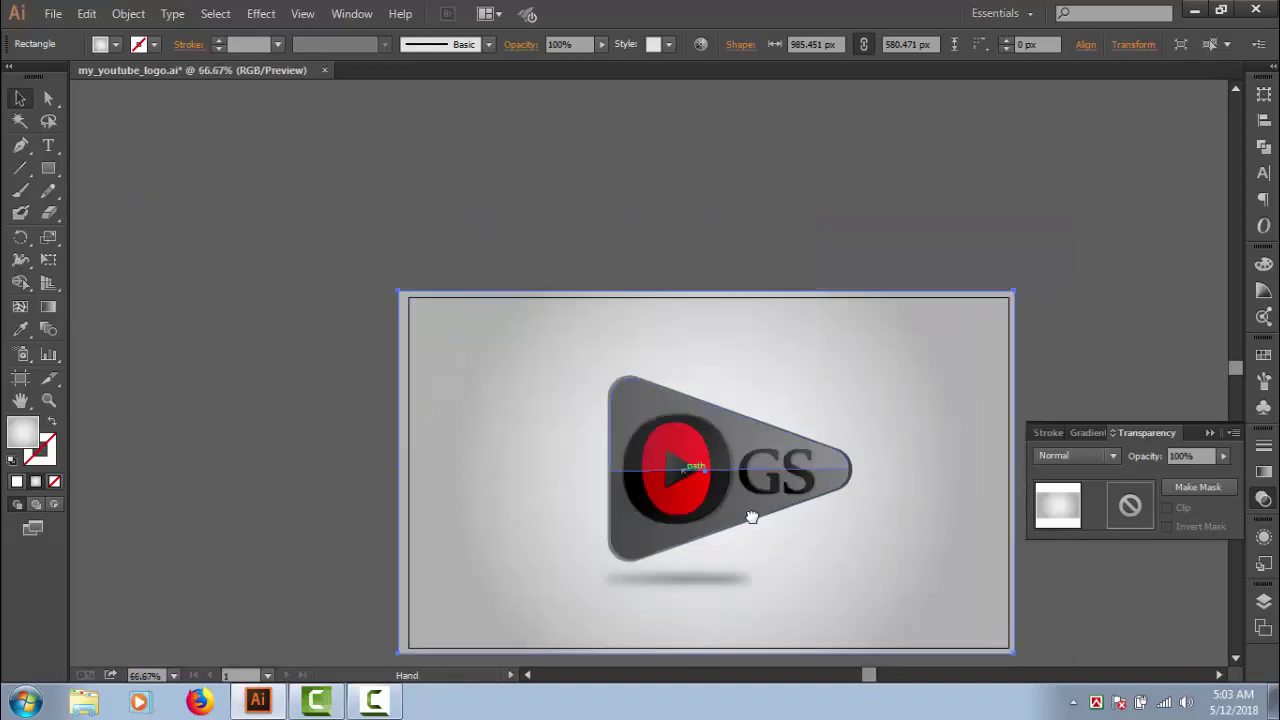
left_click_drag(749, 517, 660, 423)
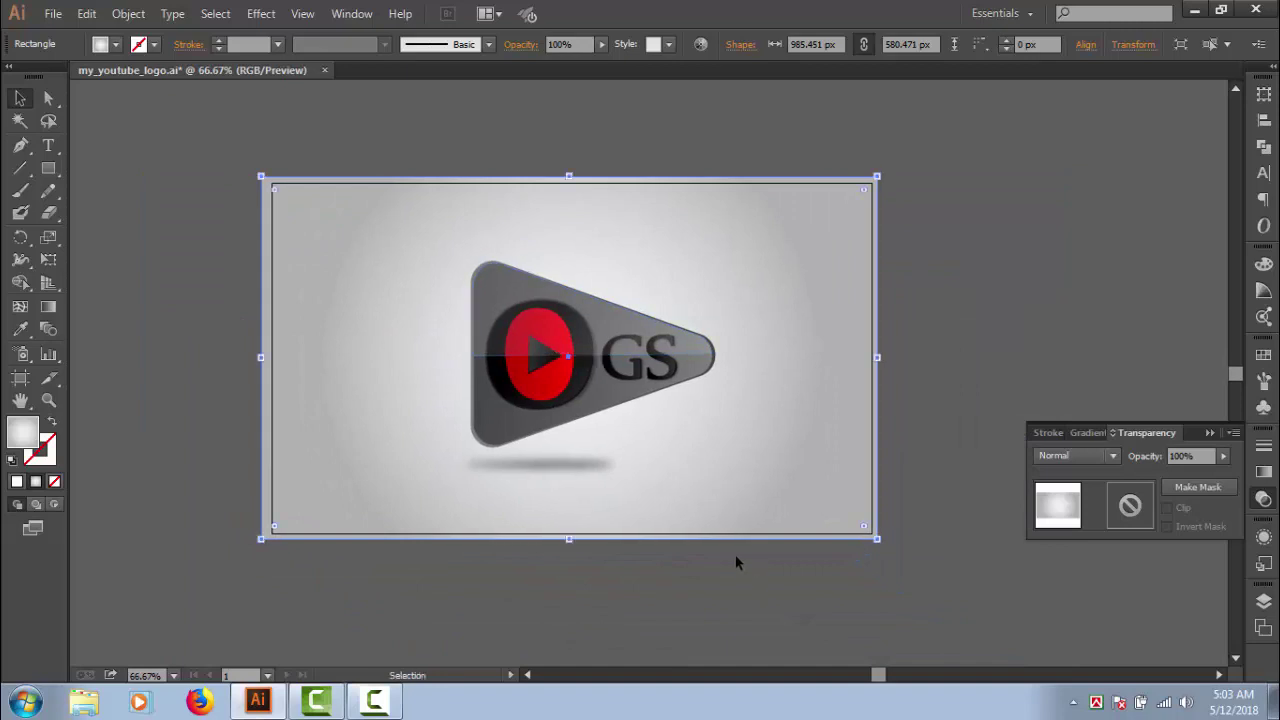
left_click(731, 556)
left_click(729, 496)
left_click(88, 14)
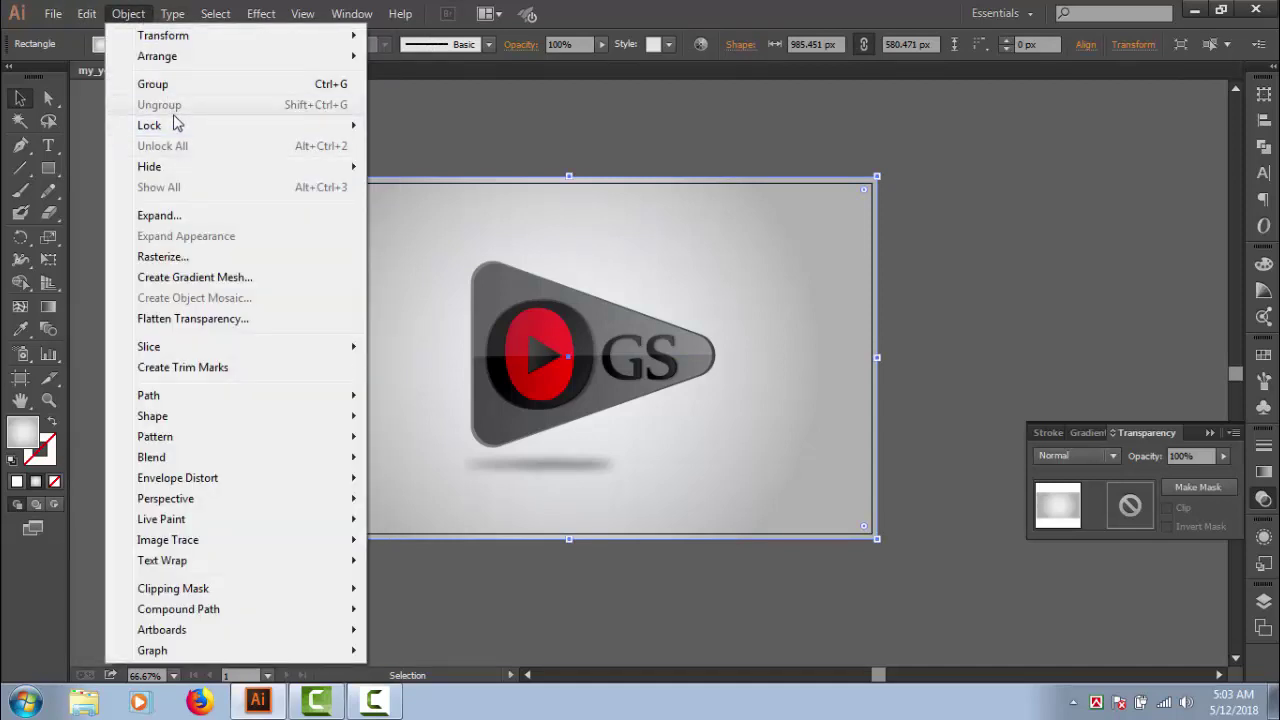
mouse_move(149, 125)
left_click(420, 127)
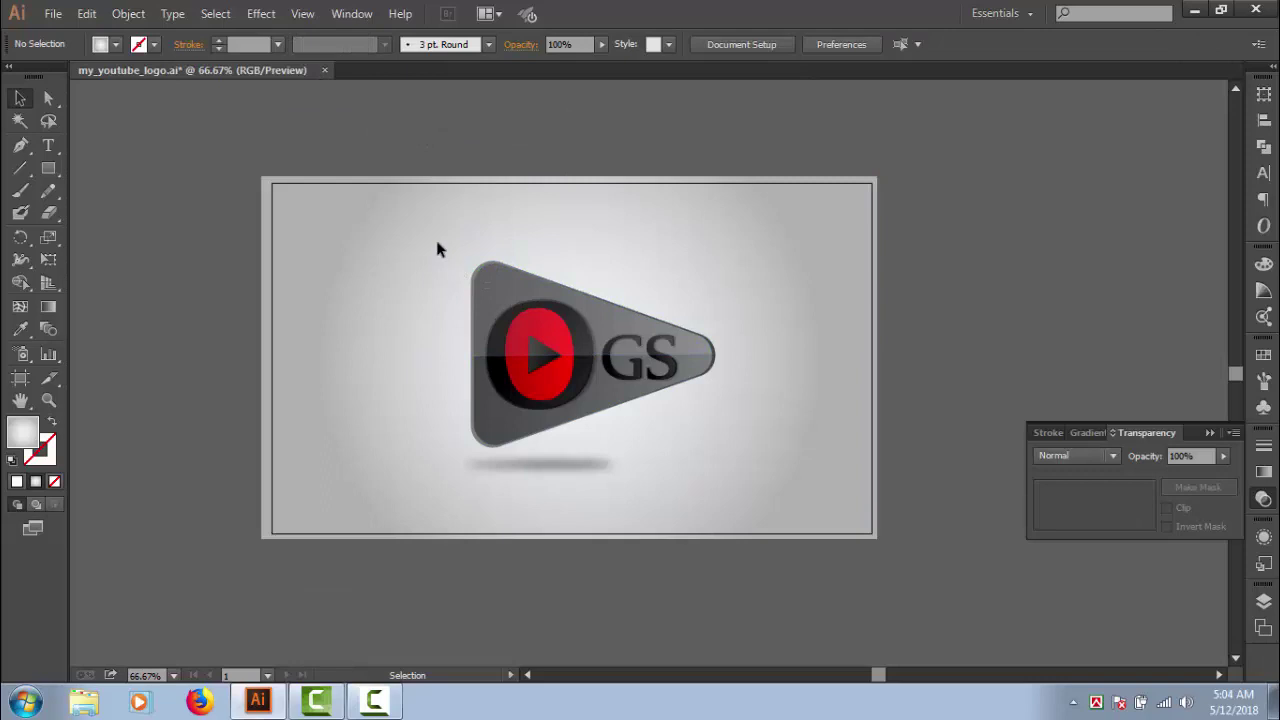
Reduce the gloss highlight's opacity to 10%, then marquee-select all logo parts.
left_click(516, 296)
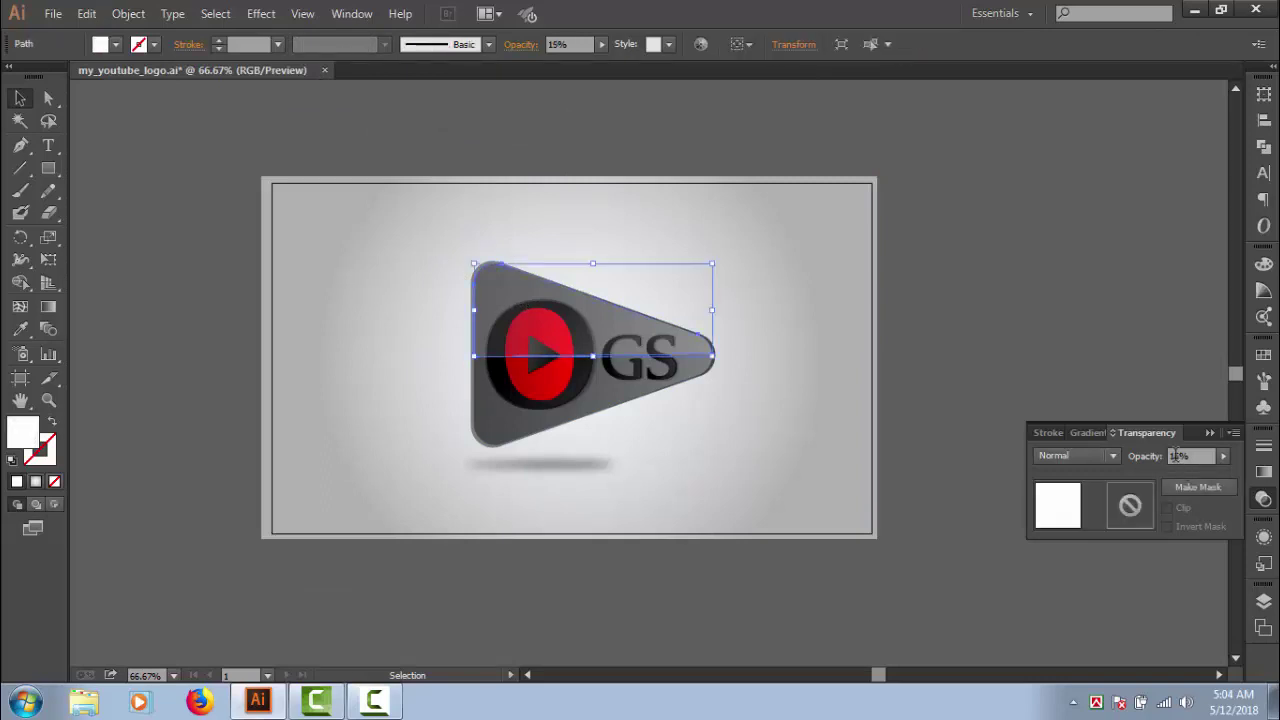
left_click(1178, 455)
type("10")
key("Return")
left_click(810, 377)
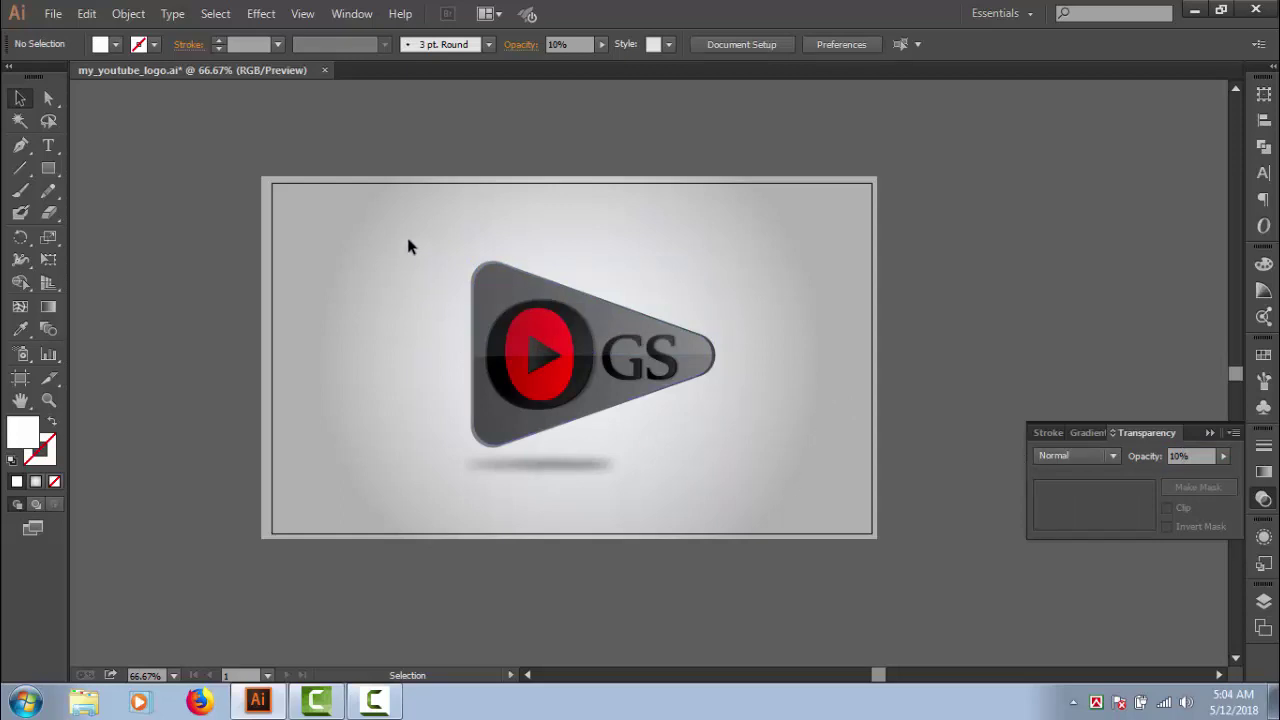
left_click_drag(408, 246, 755, 470)
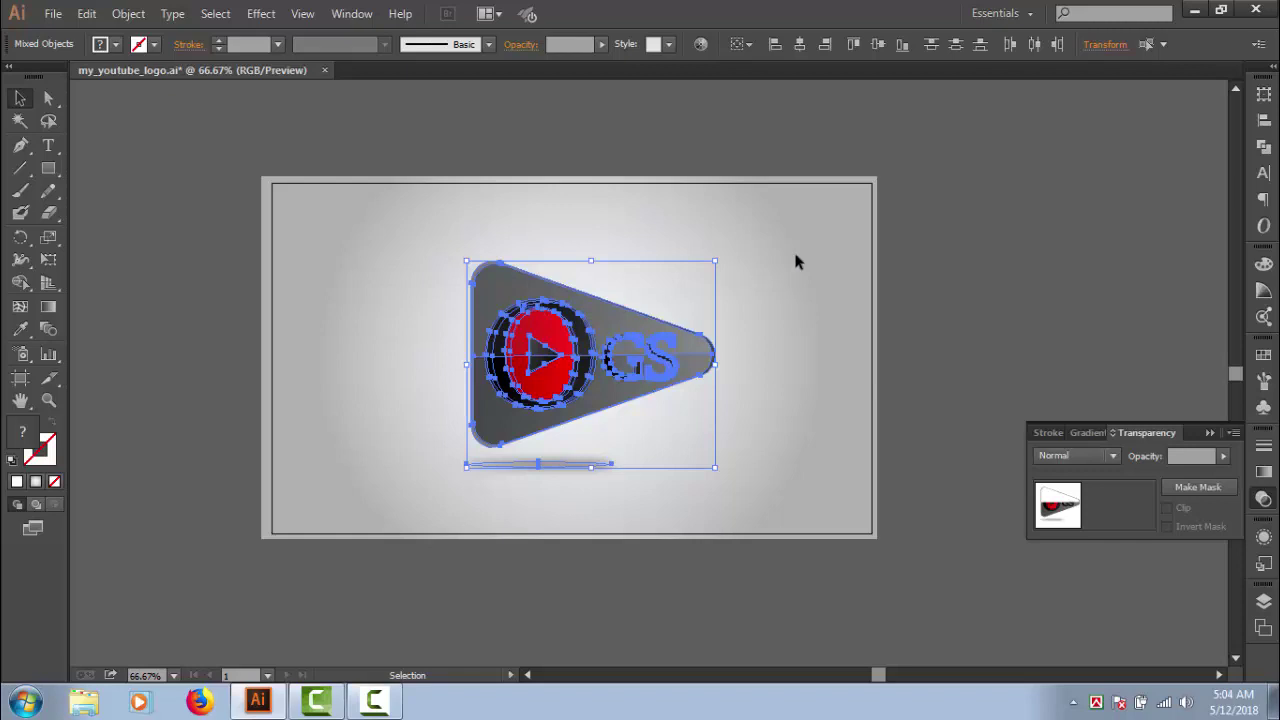
Group the selected logo parts, including gloss and shadow, and deselect.
right_click(551, 334)
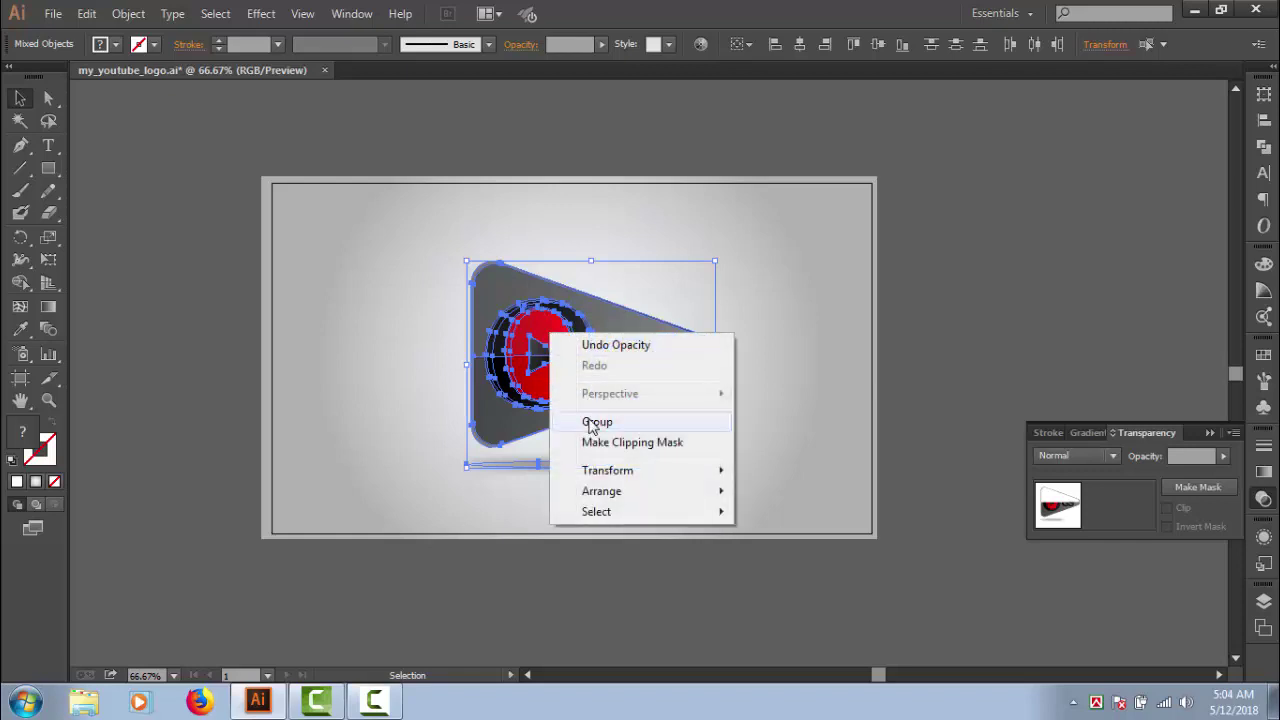
left_click(588, 420)
left_click(770, 352)
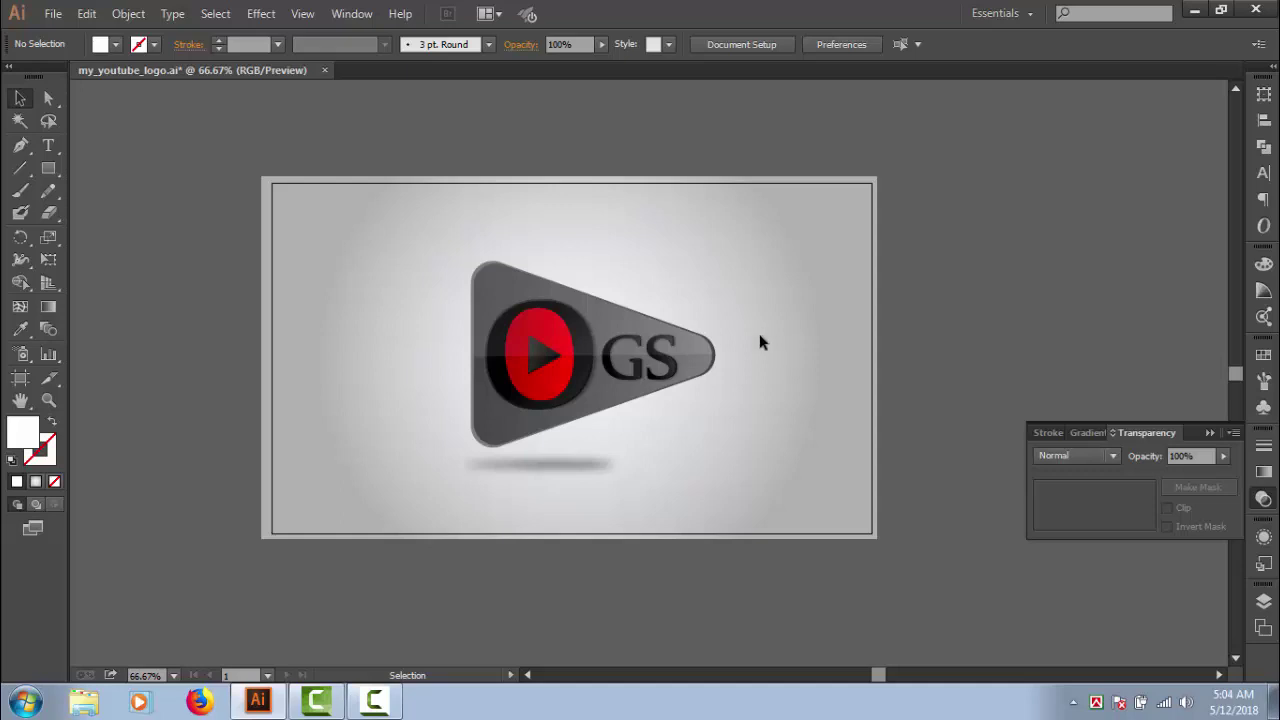
left_click(374, 700)
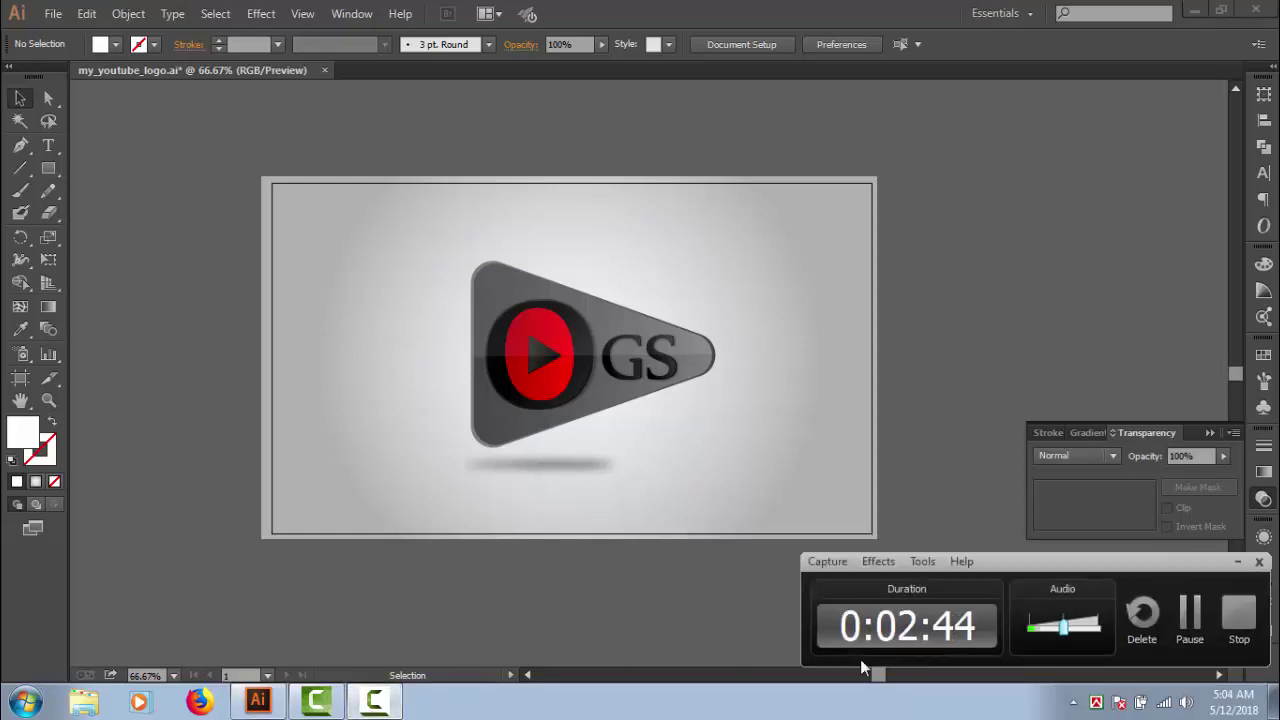